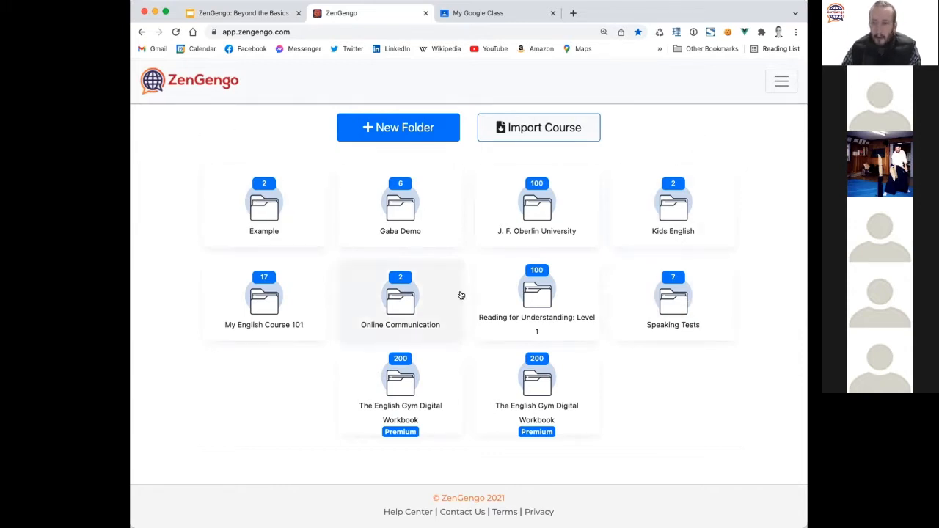
Create a new folder named 'Beyond the Basics'.
{"action": "left_click", "coordinate": [420, 136]}
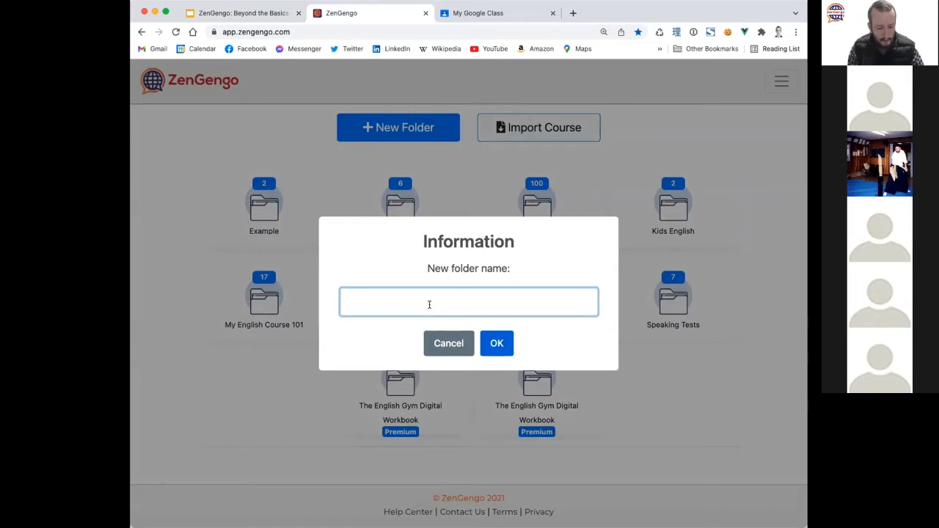
{"action": "type", "text": "Beyond "}
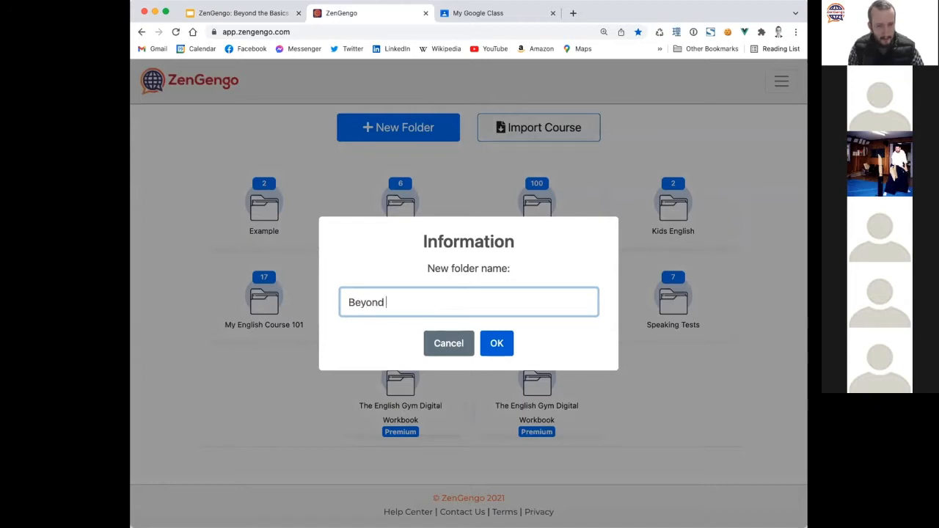
{"action": "type", "text": "the Basics"}
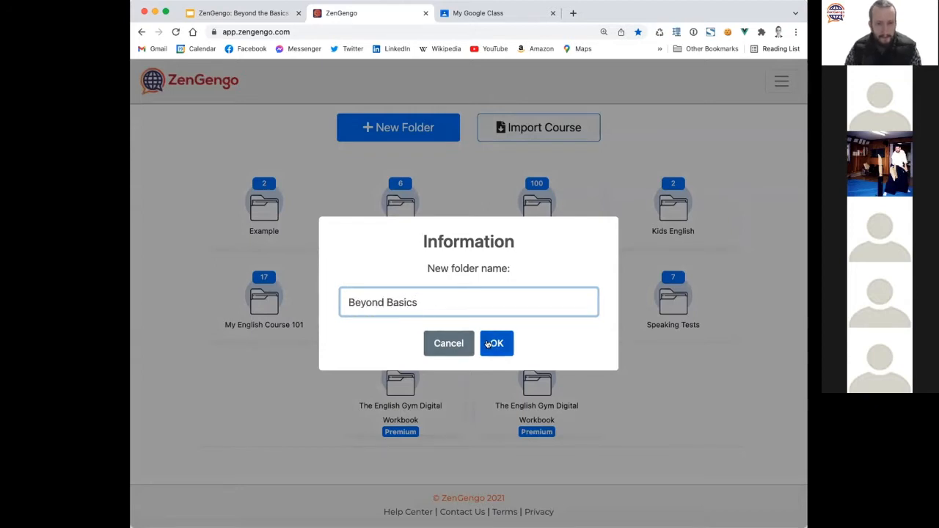
{"action": "left_click", "coordinate": [485, 342]}
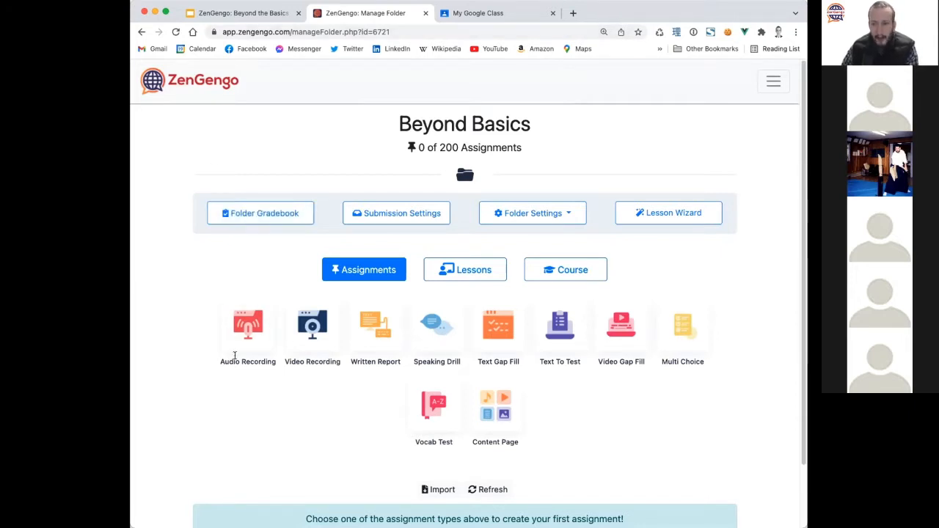
Scroll through the empty Beyond Basics folder page, then return to the full folder list.
{"action": "scroll", "coordinate": [235, 355], "scroll_direction": "down", "scroll_amount": 1}
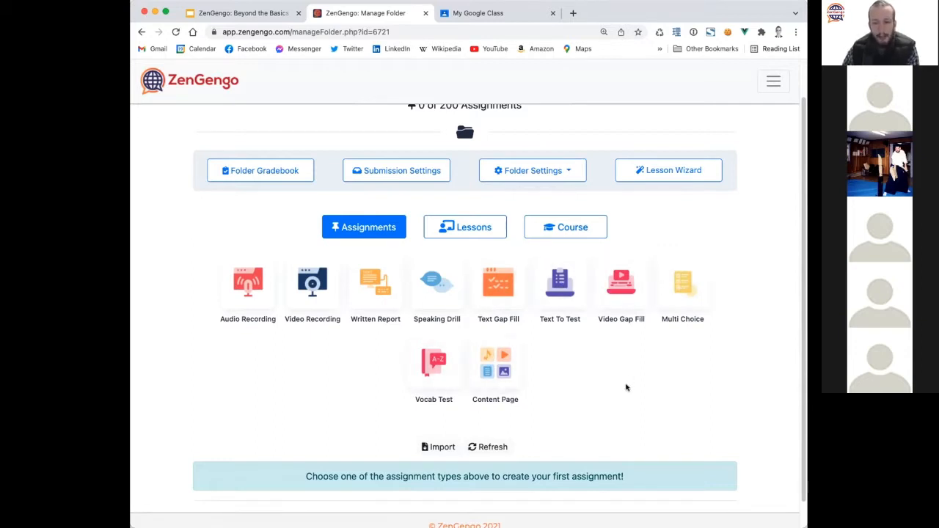
{"action": "scroll", "coordinate": [624, 383], "scroll_direction": "down", "scroll_amount": 1}
{"action": "scroll", "coordinate": [626, 388], "scroll_direction": "up", "scroll_amount": 2}
{"action": "scroll", "coordinate": [626, 387], "scroll_direction": "up", "scroll_amount": 1}
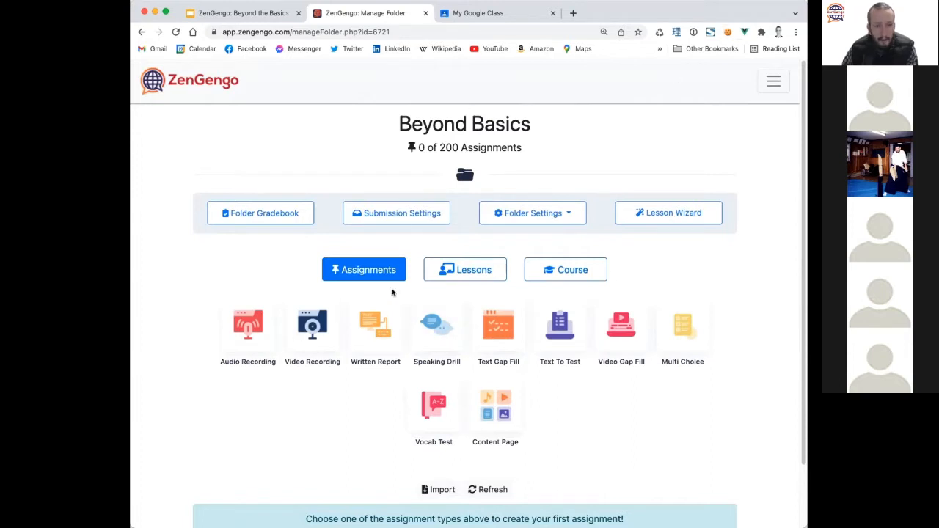
{"action": "scroll", "coordinate": [762, 253], "scroll_direction": "down", "scroll_amount": 2}
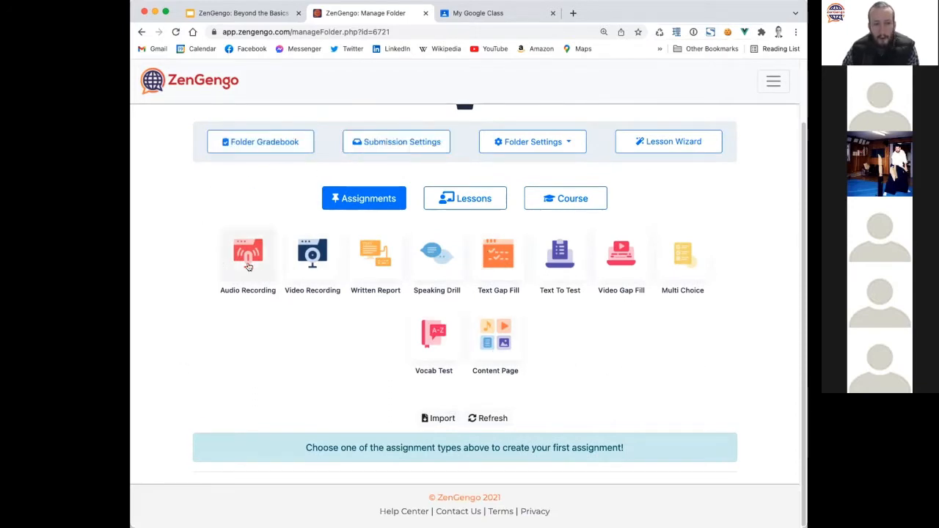
{"action": "scroll", "coordinate": [233, 345], "scroll_direction": "up", "scroll_amount": 2}
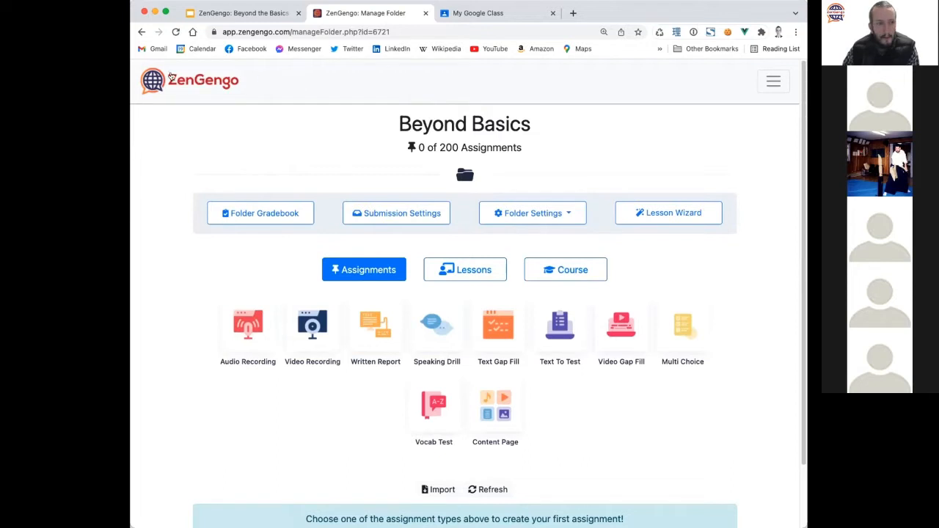
{"action": "left_click", "coordinate": [141, 32]}
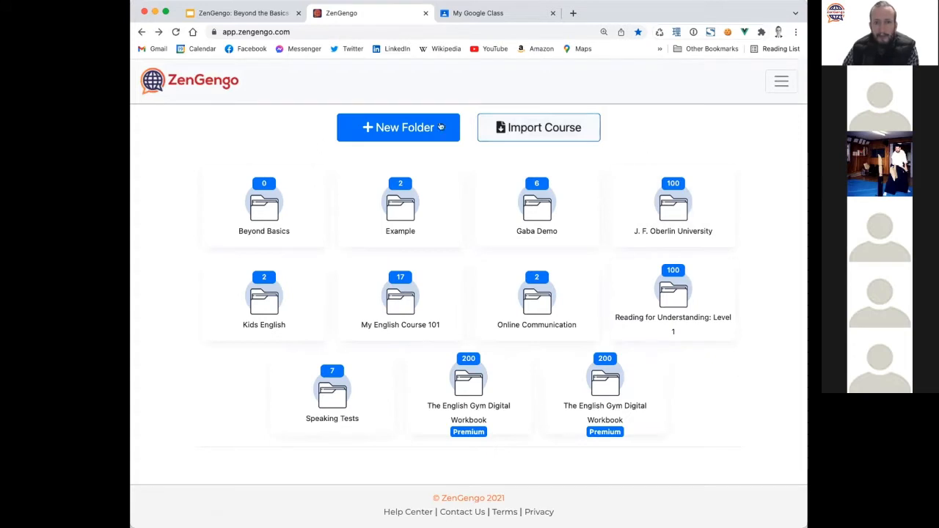
Import the shared course by entering its course code in the Import Course dialog.
{"action": "left_click", "coordinate": [544, 128]}
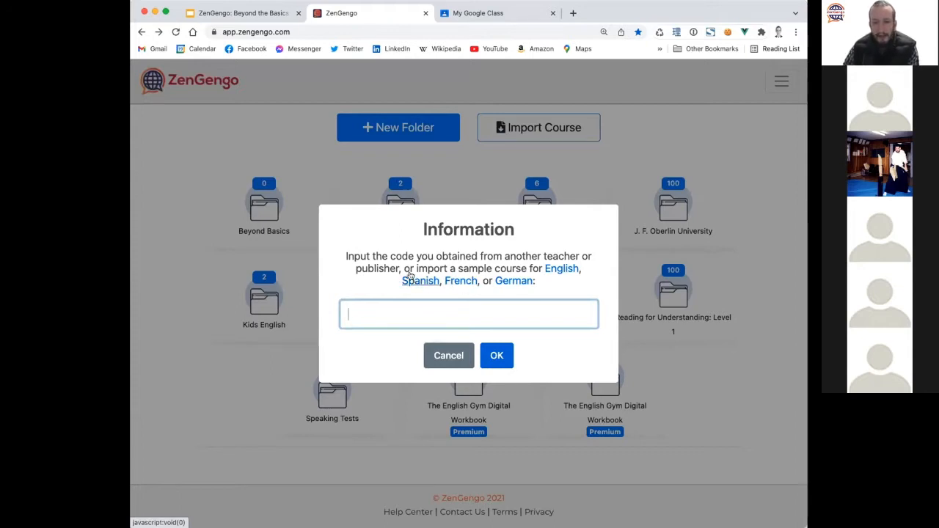
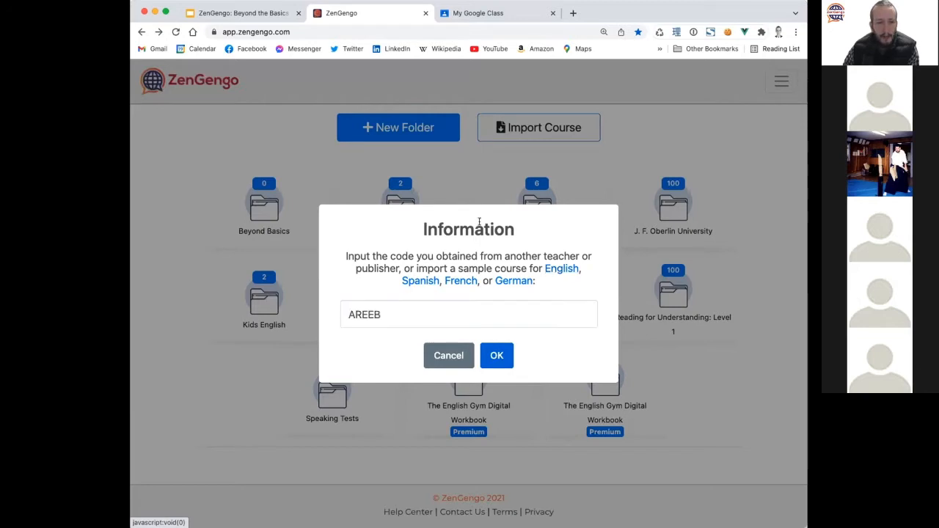
{"action": "left_click", "coordinate": [496, 355]}
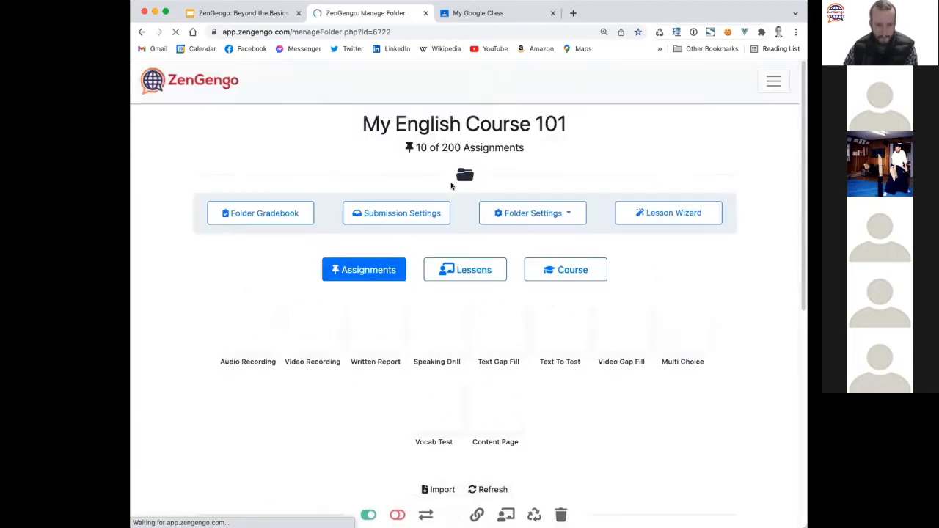
Sort My English Course 101's ten assignments alphabetically by the Title column.
{"action": "scroll", "coordinate": [190, 326], "scroll_direction": "down", "scroll_amount": 10}
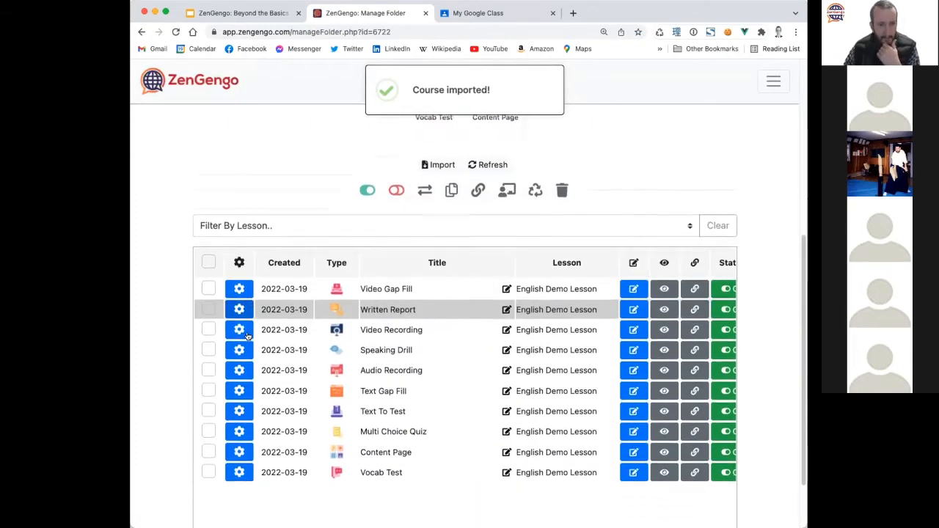
{"action": "left_click_drag", "start_coordinate": [298, 462], "coordinate": [419, 455]}
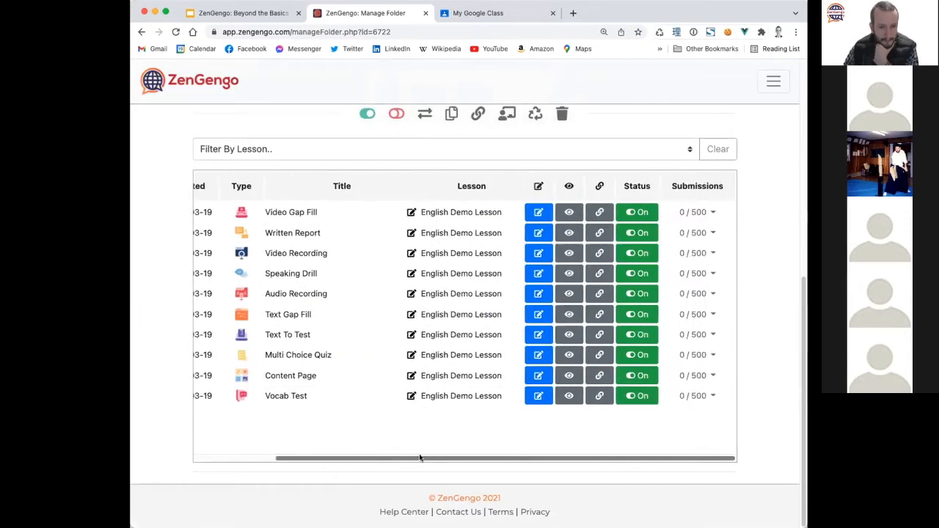
{"action": "left_click_drag", "start_coordinate": [358, 460], "coordinate": [277, 460]}
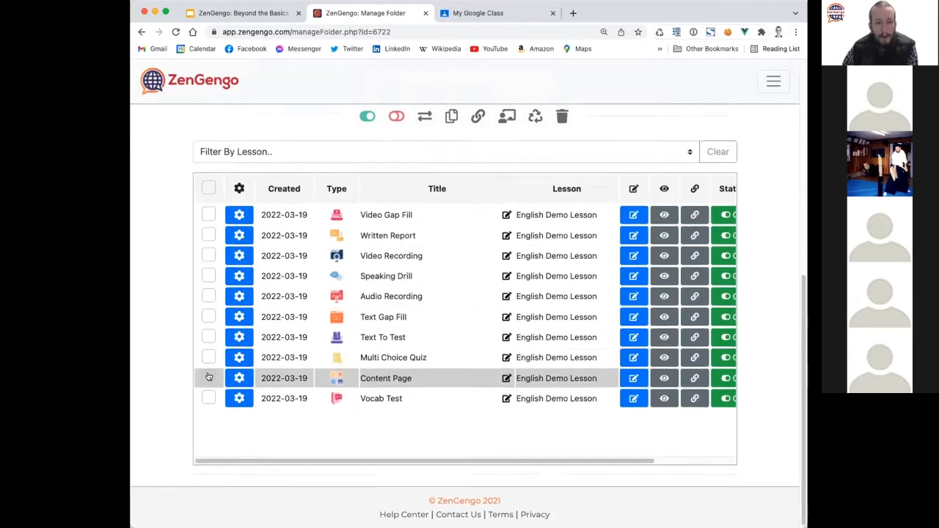
{"action": "scroll", "coordinate": [202, 374], "scroll_direction": "up", "scroll_amount": 5}
{"action": "scroll", "coordinate": [201, 374], "scroll_direction": "down", "scroll_amount": 5}
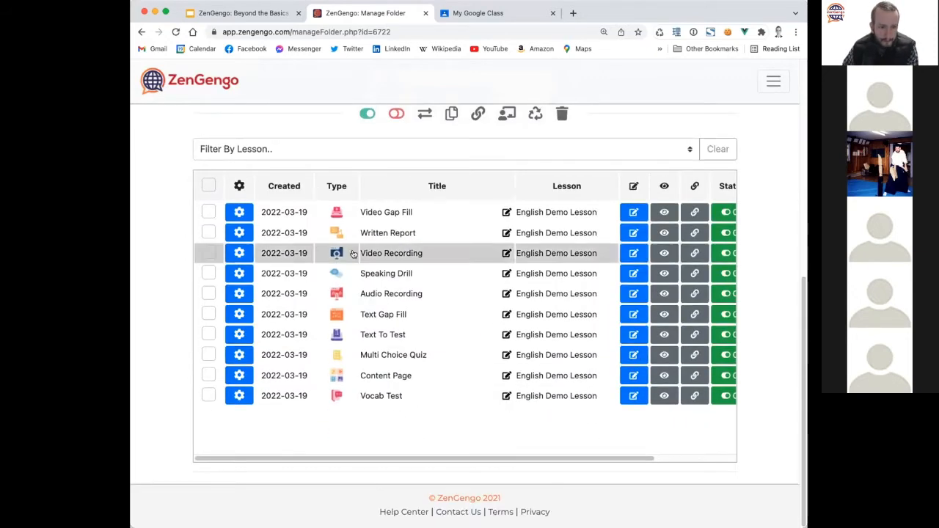
{"action": "left_click", "coordinate": [451, 192]}
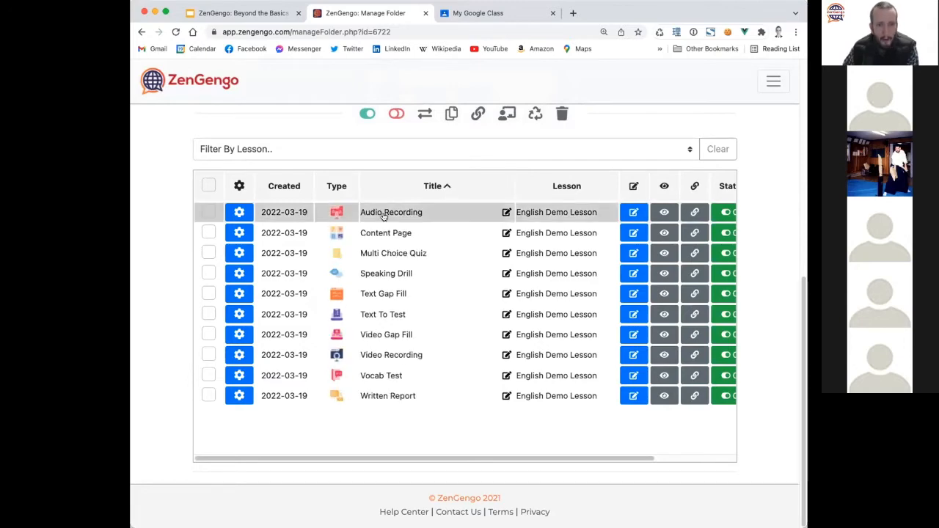
{"action": "scroll", "coordinate": [167, 305], "scroll_direction": "up", "scroll_amount": 5}
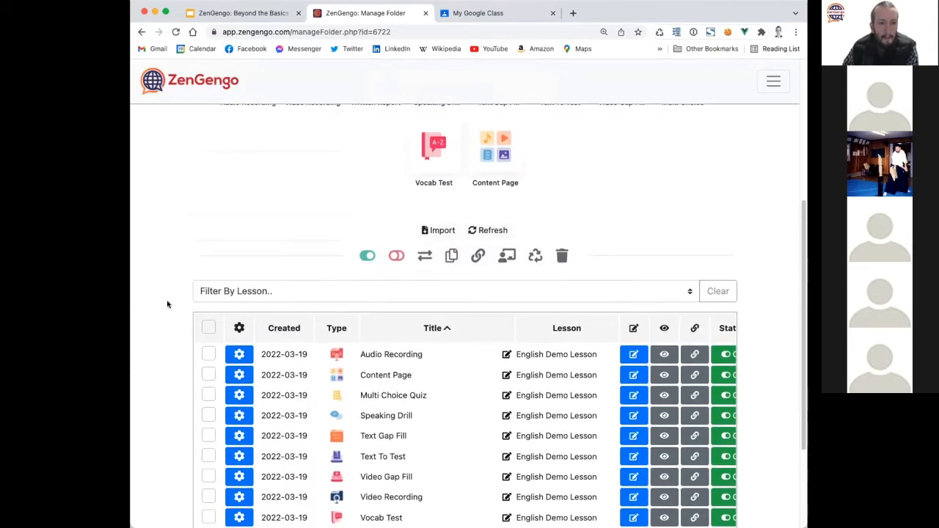
{"action": "scroll", "coordinate": [168, 307], "scroll_direction": "up", "scroll_amount": 2}
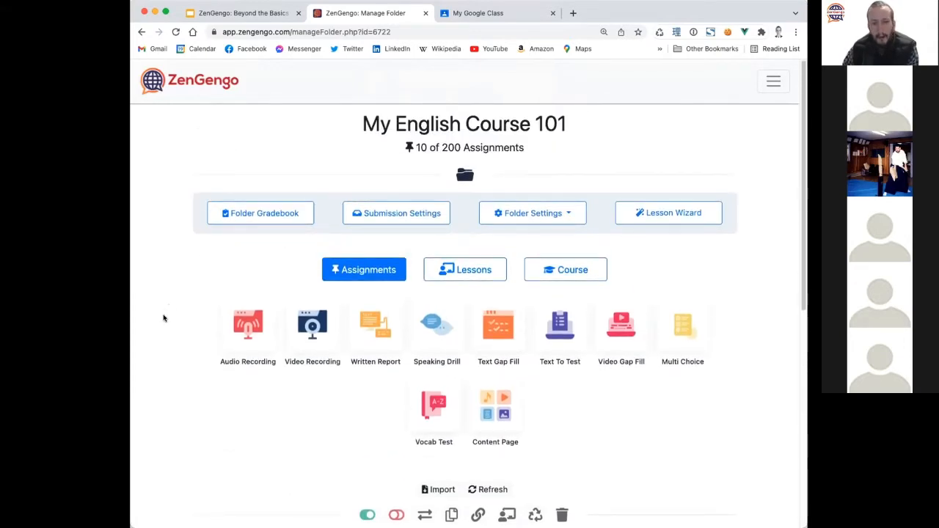
{"action": "scroll", "coordinate": [151, 346], "scroll_direction": "down", "scroll_amount": 5}
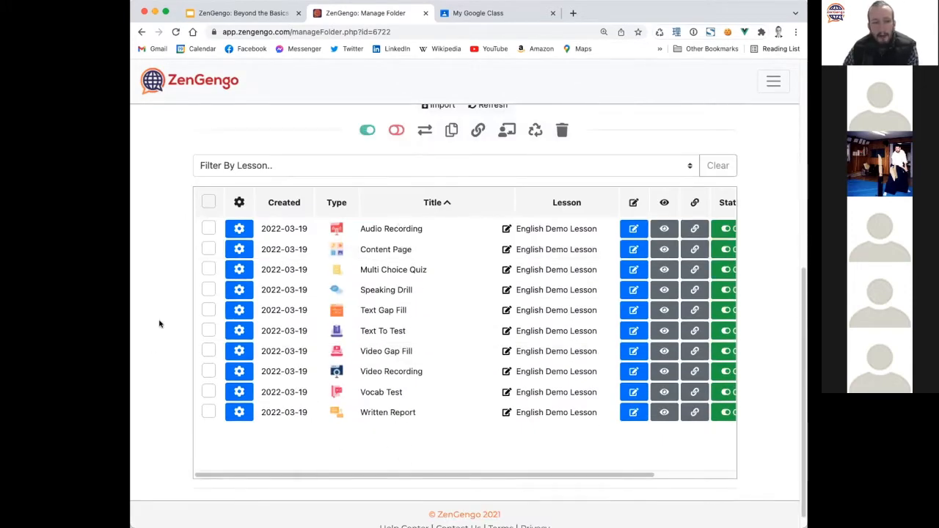
{"action": "scroll", "coordinate": [161, 325], "scroll_direction": "up", "scroll_amount": 3}
{"action": "scroll", "coordinate": [160, 325], "scroll_direction": "up", "scroll_amount": 3}
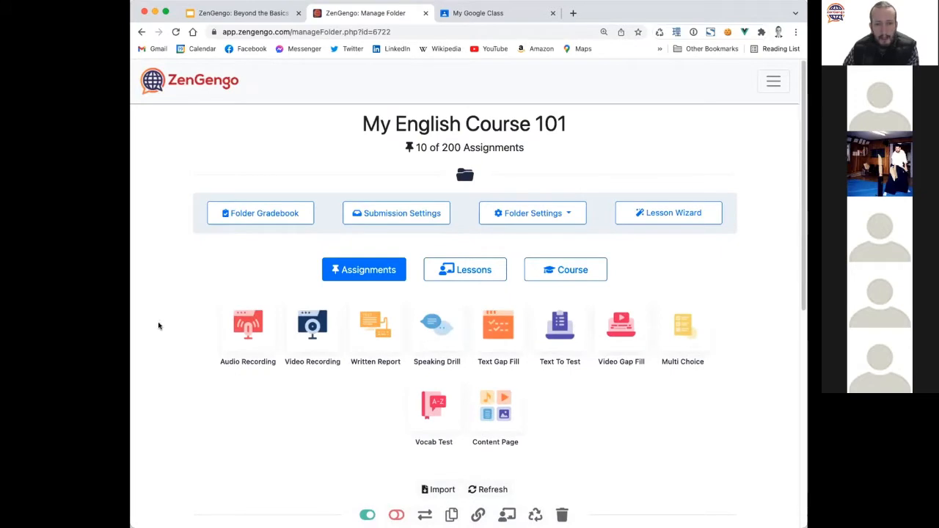
In Submission Settings, enable collecting student details, plus student ID number and email.
{"action": "left_click", "coordinate": [371, 212]}
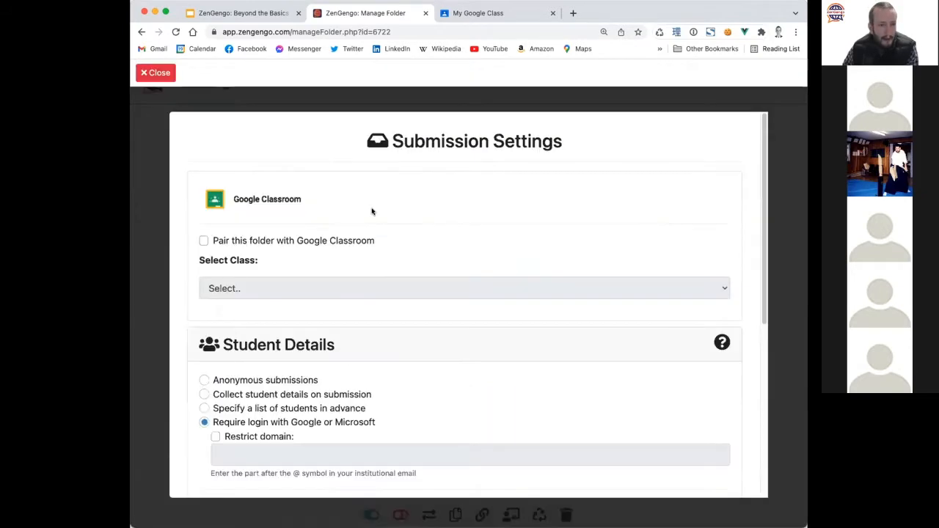
{"action": "scroll", "coordinate": [341, 278], "scroll_direction": "down", "scroll_amount": 2}
{"action": "scroll", "coordinate": [341, 279], "scroll_direction": "down", "scroll_amount": 3}
{"action": "scroll", "coordinate": [279, 212], "scroll_direction": "up", "scroll_amount": 4}
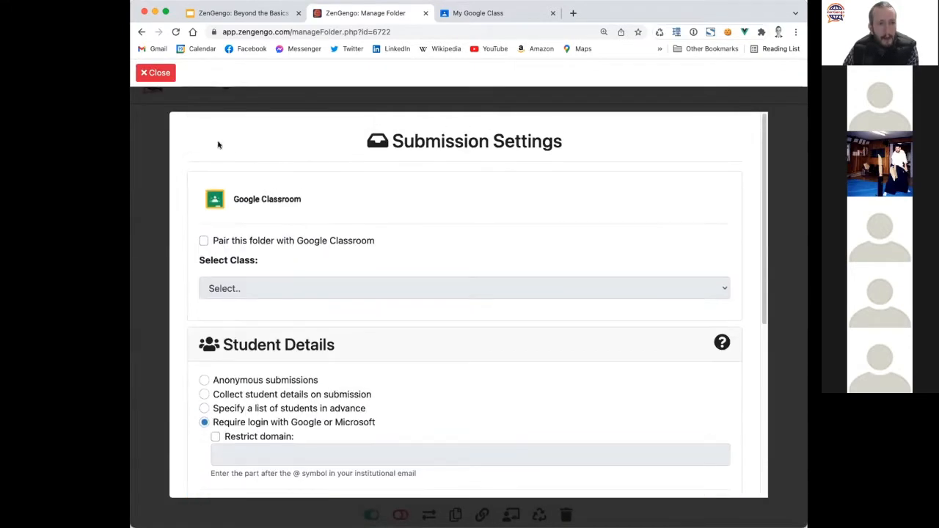
{"action": "left_click", "coordinate": [165, 71]}
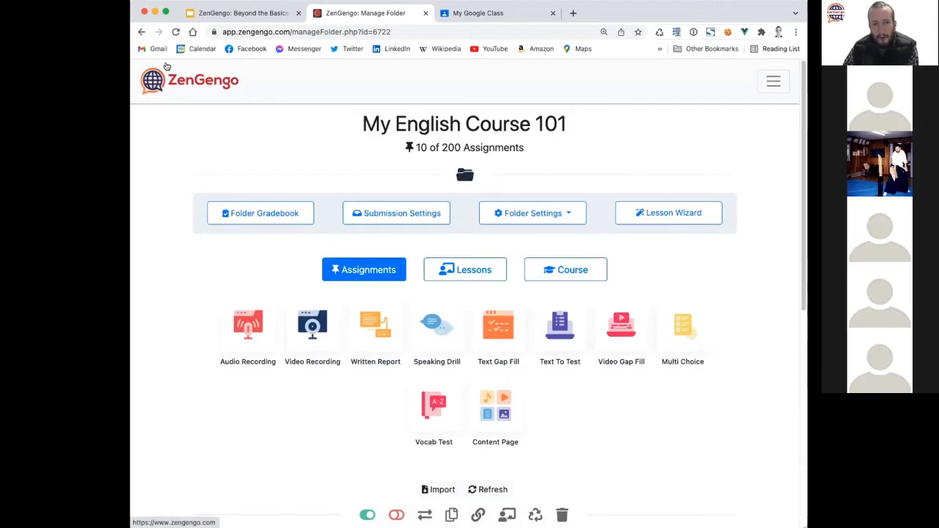
{"action": "left_click", "coordinate": [398, 213]}
{"action": "scroll", "coordinate": [306, 255], "scroll_direction": "down", "scroll_amount": 3}
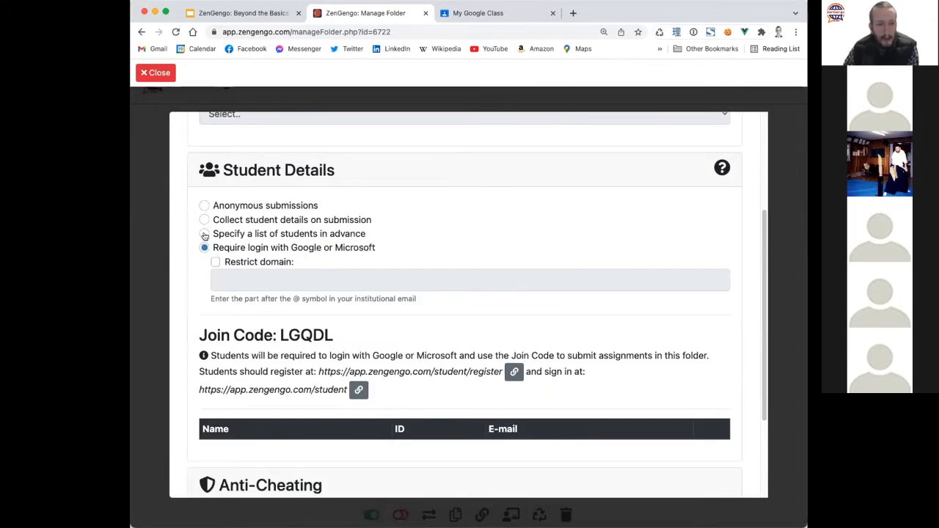
{"action": "left_click", "coordinate": [266, 221]}
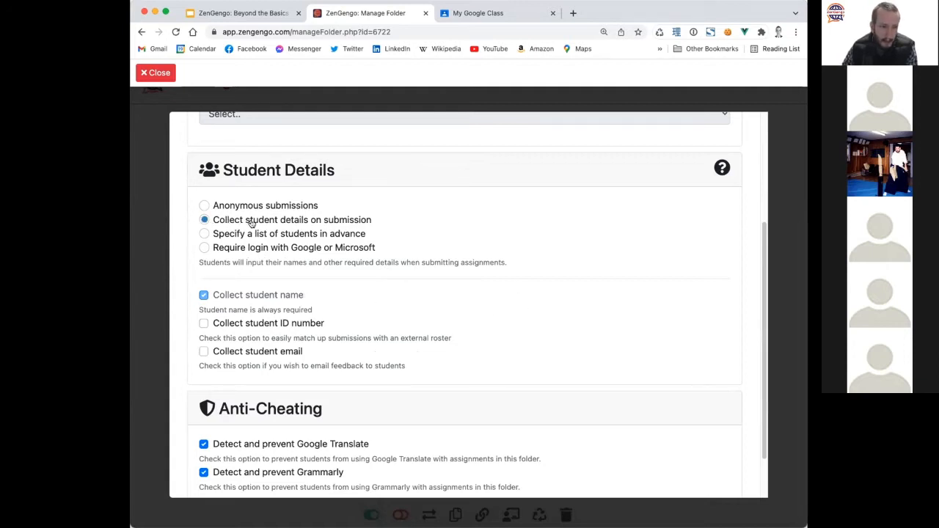
{"action": "scroll", "coordinate": [521, 282], "scroll_direction": "down", "scroll_amount": 2}
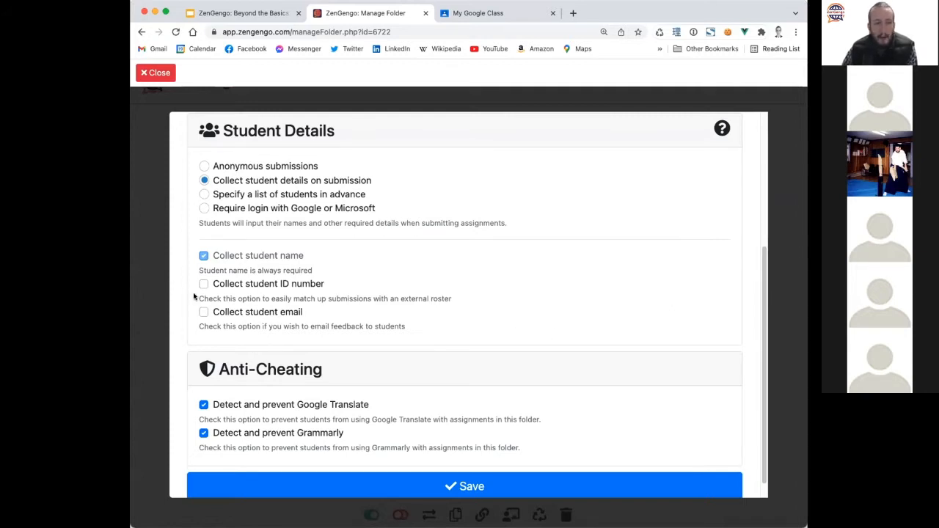
{"action": "left_click", "coordinate": [305, 284]}
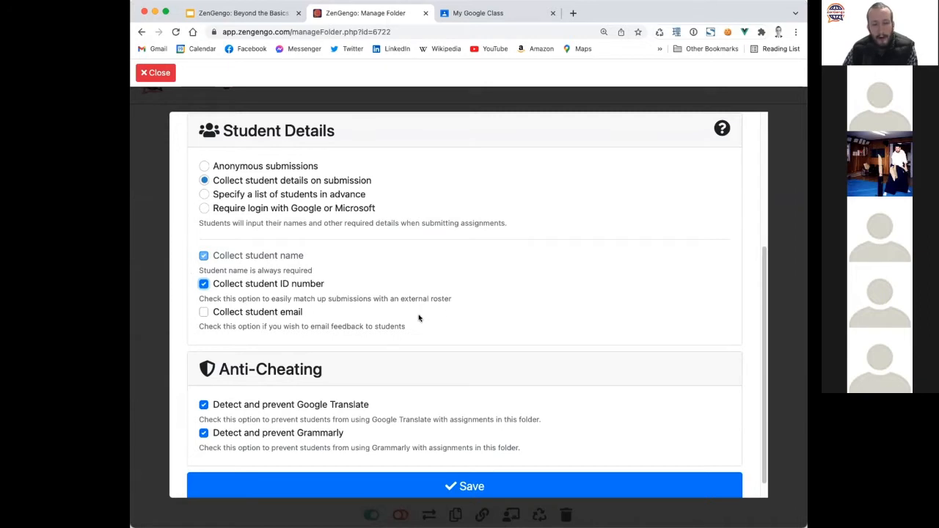
{"action": "left_click", "coordinate": [262, 314]}
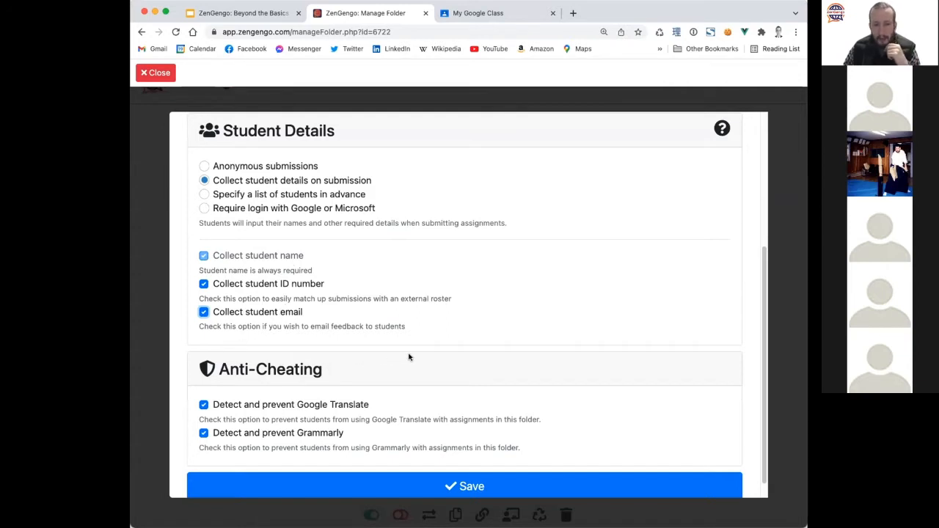
Save the submission settings and close them to return to the assignment list.
{"action": "scroll", "coordinate": [410, 357], "scroll_direction": "down", "scroll_amount": 1}
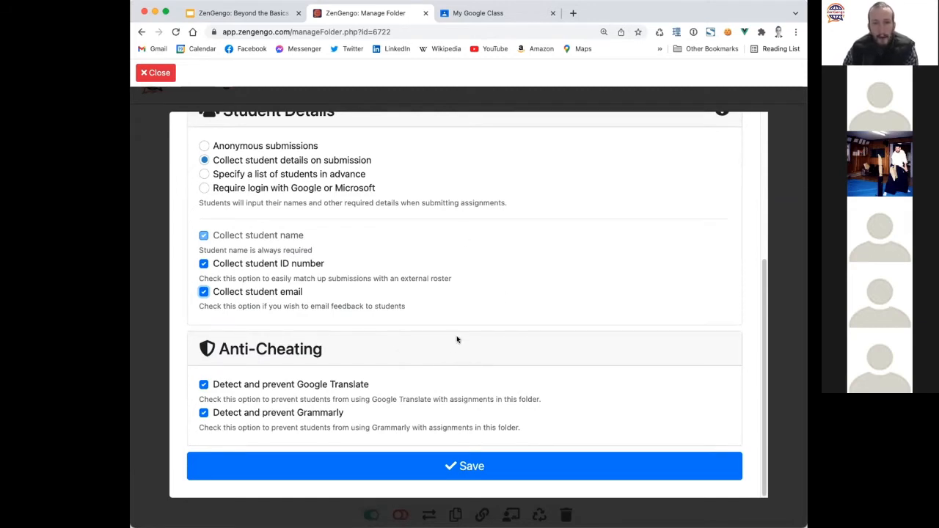
{"action": "scroll", "coordinate": [453, 341], "scroll_direction": "up", "scroll_amount": 5}
{"action": "scroll", "coordinate": [444, 359], "scroll_direction": "down", "scroll_amount": 5}
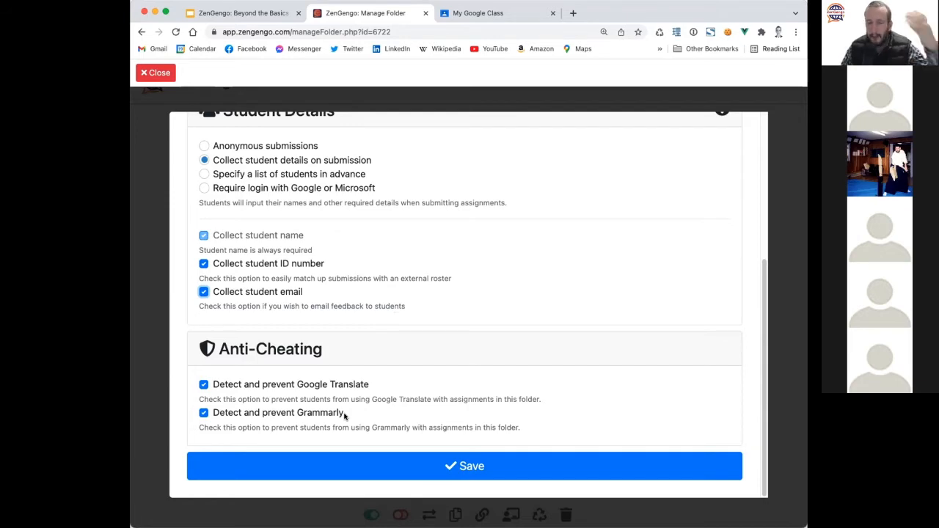
{"action": "left_click", "coordinate": [323, 467]}
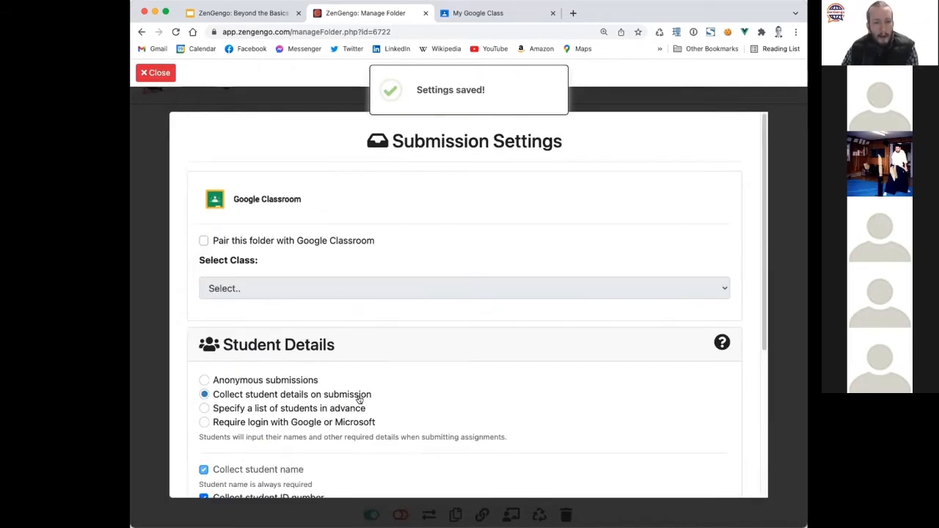
{"action": "left_click", "coordinate": [162, 75]}
{"action": "scroll", "coordinate": [152, 367], "scroll_direction": "down", "scroll_amount": 5}
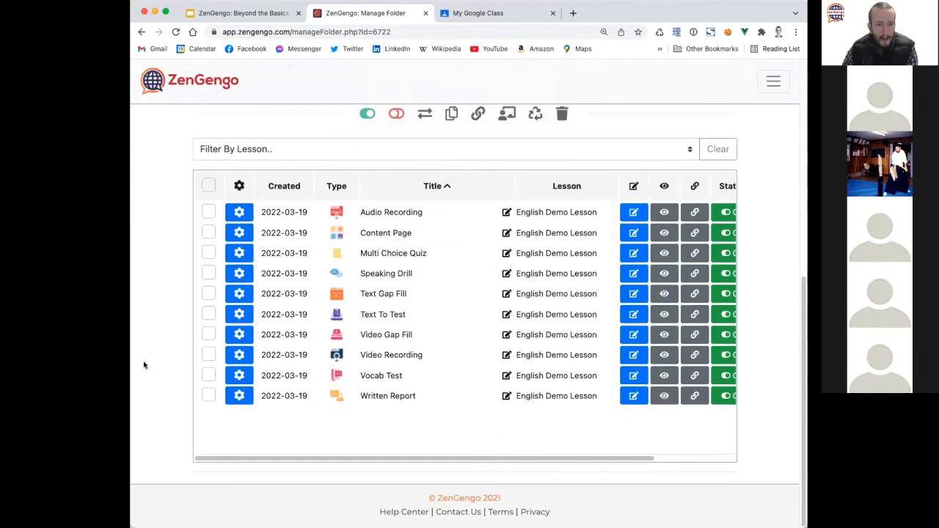
Copy the Audio Recording assignment's shareable link.
{"action": "scroll", "coordinate": [143, 367], "scroll_direction": "up", "scroll_amount": 2}
{"action": "scroll", "coordinate": [140, 376], "scroll_direction": "down", "scroll_amount": 3}
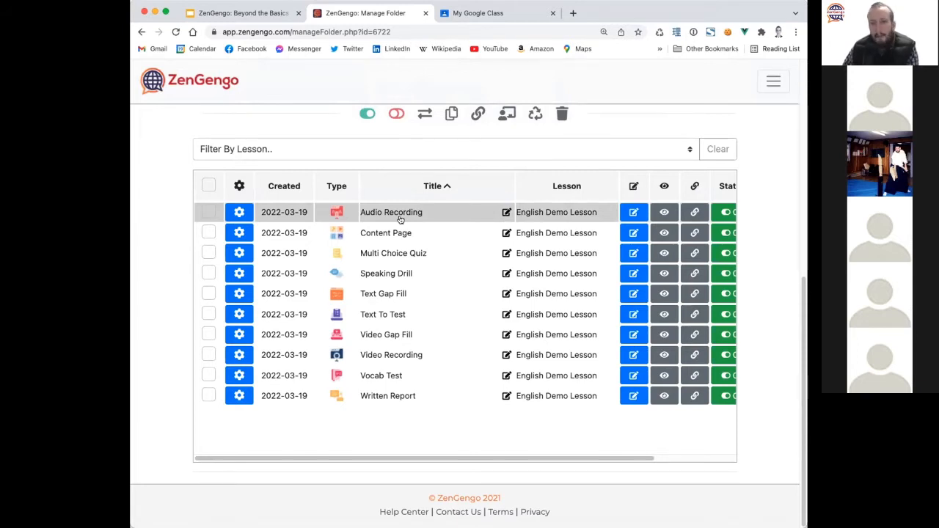
{"action": "left_click", "coordinate": [695, 212]}
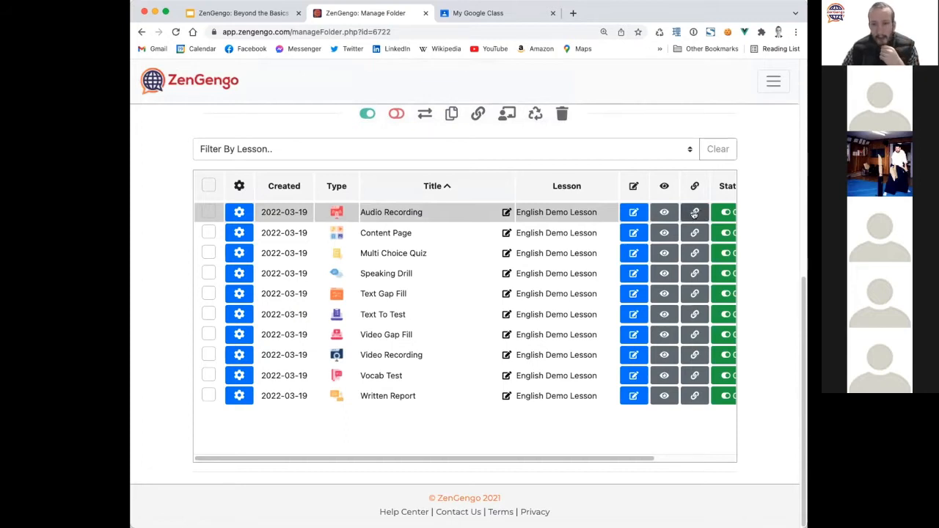
{"action": "left_click", "coordinate": [695, 213]}
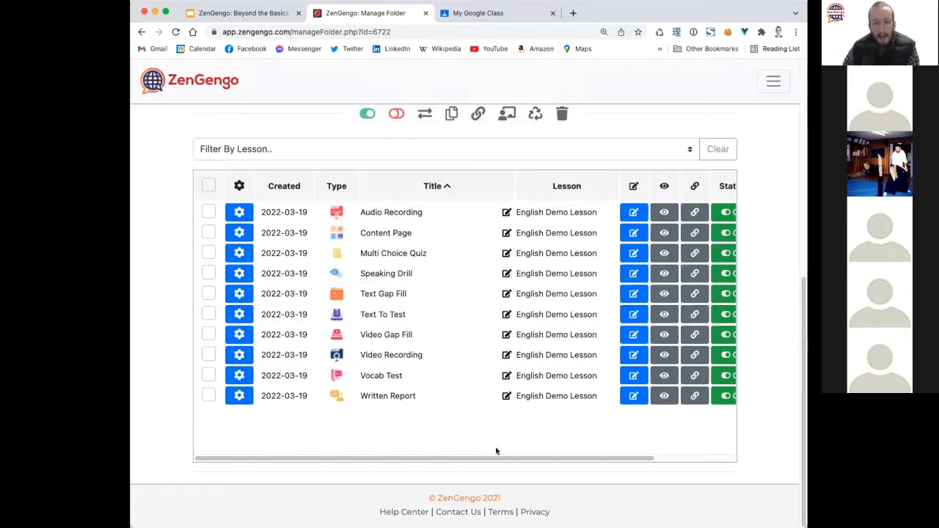
Preview the Audio Recording assignment's recording prompt, then close the preview.
{"action": "left_click_drag", "start_coordinate": [468, 459], "coordinate": [404, 457]}
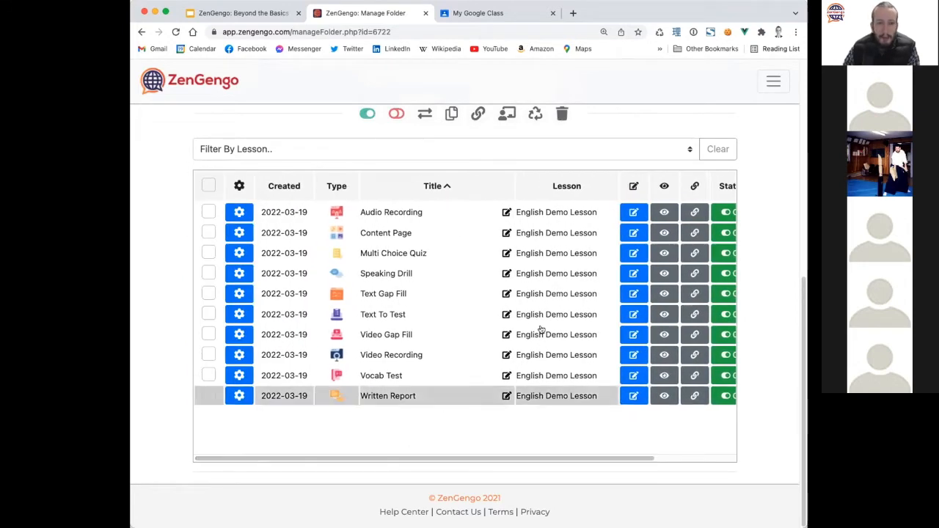
{"action": "left_click", "coordinate": [663, 213]}
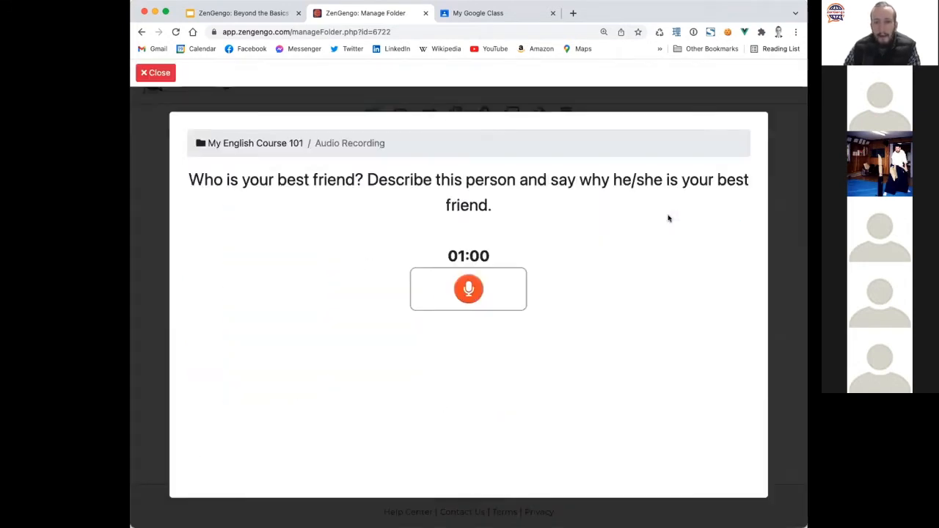
{"action": "left_click_drag", "start_coordinate": [767, 142], "coordinate": [756, 253]}
{"action": "scroll", "coordinate": [755, 253], "scroll_direction": "up", "scroll_amount": 3}
{"action": "left_click", "coordinate": [156, 73]}
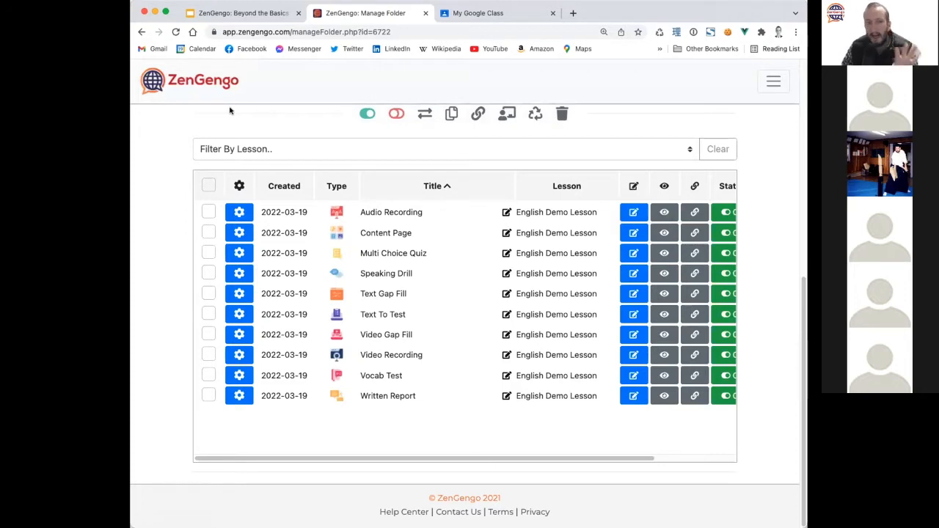
{"action": "left_click", "coordinate": [240, 212]}
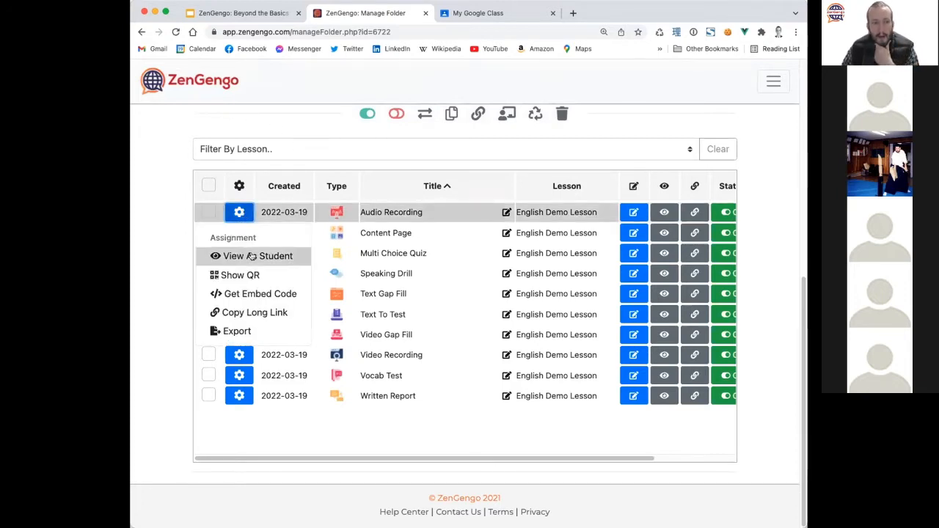
Open the Audio Recording assignment with View As Student from its gear menu.
{"action": "left_click", "coordinate": [163, 238]}
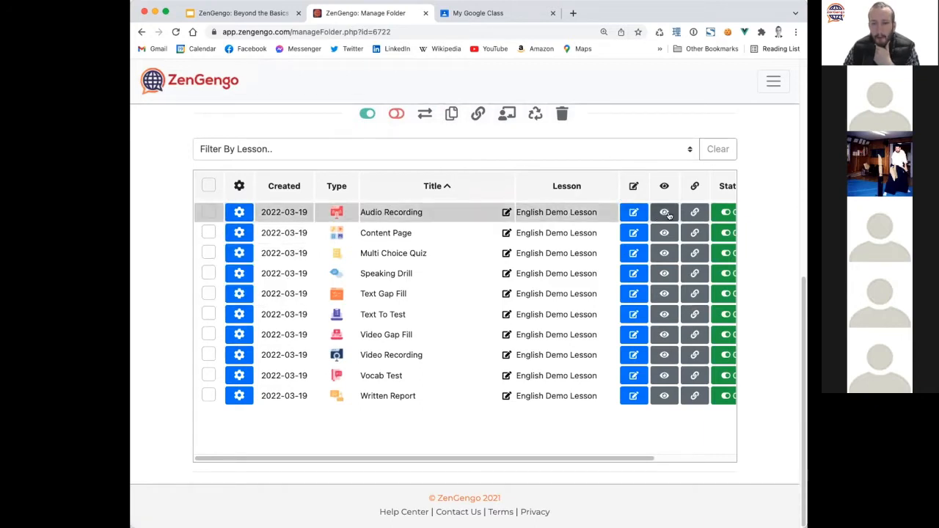
{"action": "left_click", "coordinate": [239, 212]}
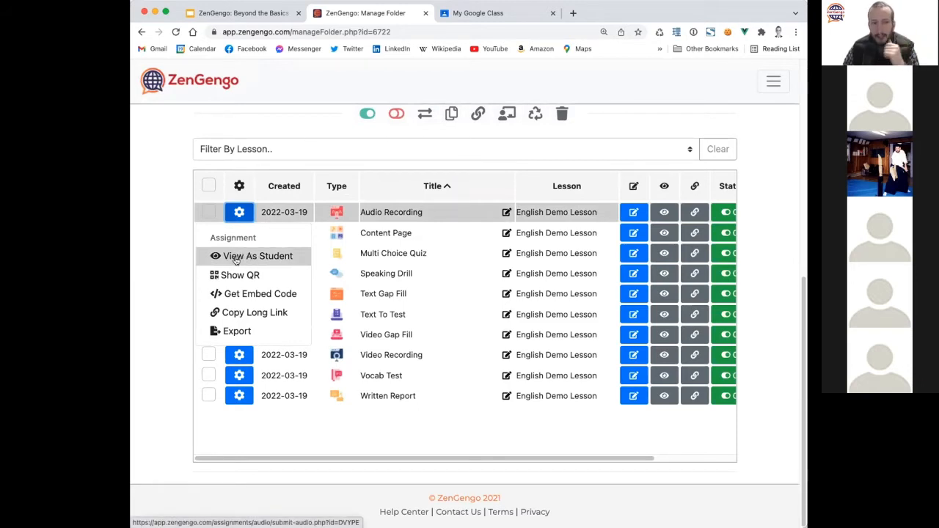
{"action": "left_click", "coordinate": [236, 258]}
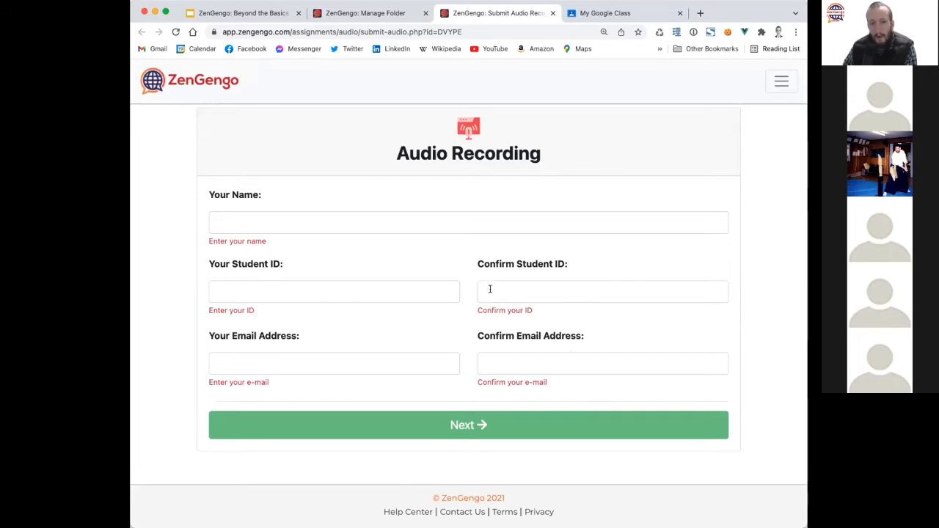
Try the student ID, confirm ID, e-mail and confirm e-mail fields on the student form.
{"action": "left_click", "coordinate": [391, 291]}
{"action": "left_click", "coordinate": [525, 297]}
{"action": "left_click", "coordinate": [365, 360]}
{"action": "left_click", "coordinate": [584, 366]}
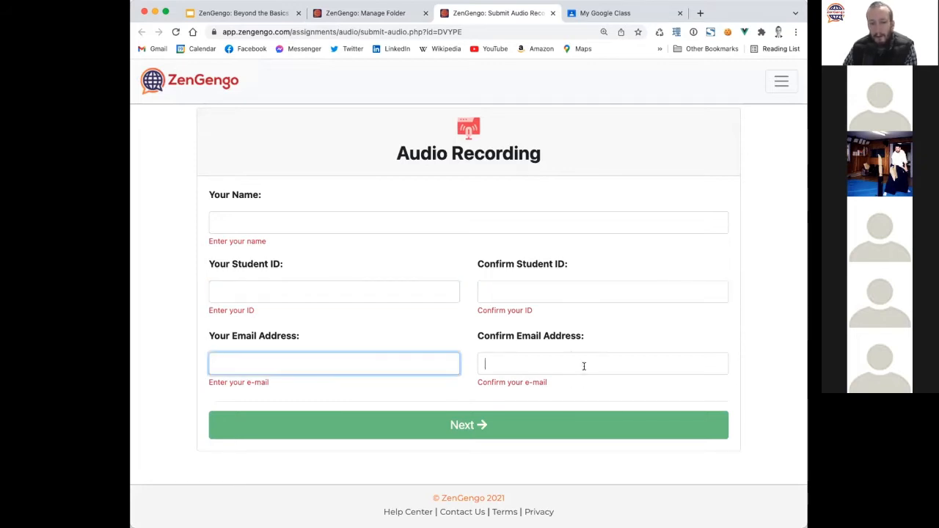
{"action": "left_click", "coordinate": [396, 288]}
{"action": "left_click", "coordinate": [538, 293]}
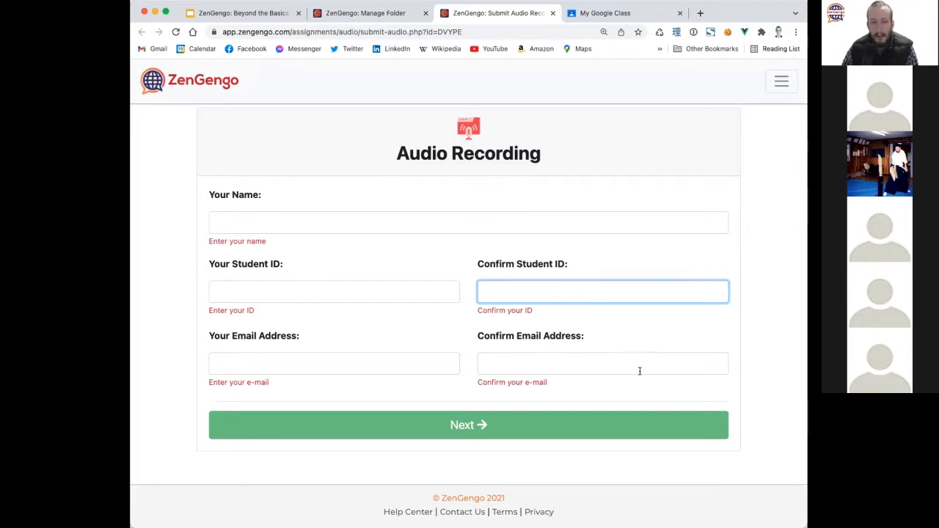
Enter the student's first name in Your Name, briefly checking the Manage Folder tab.
{"action": "left_click", "coordinate": [264, 219]}
{"action": "type", "text": "Paul"}
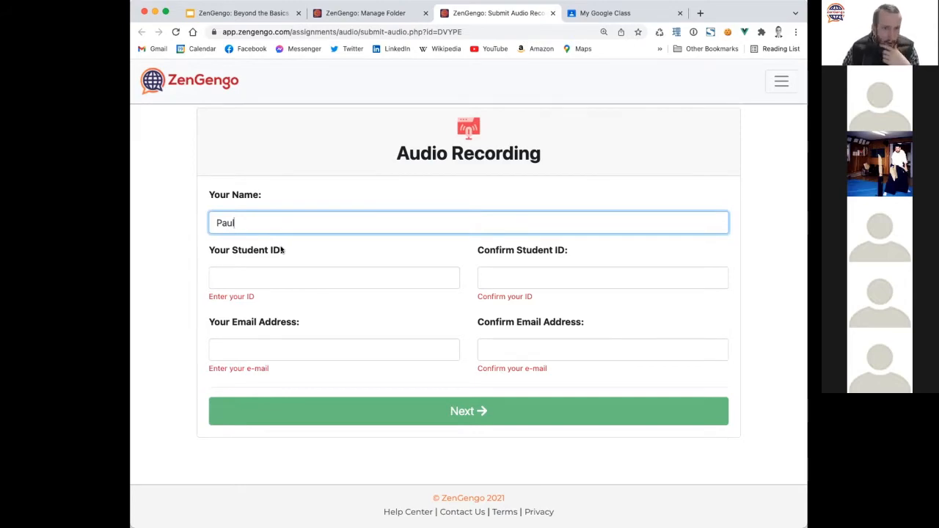
{"action": "left_click", "coordinate": [360, 13]}
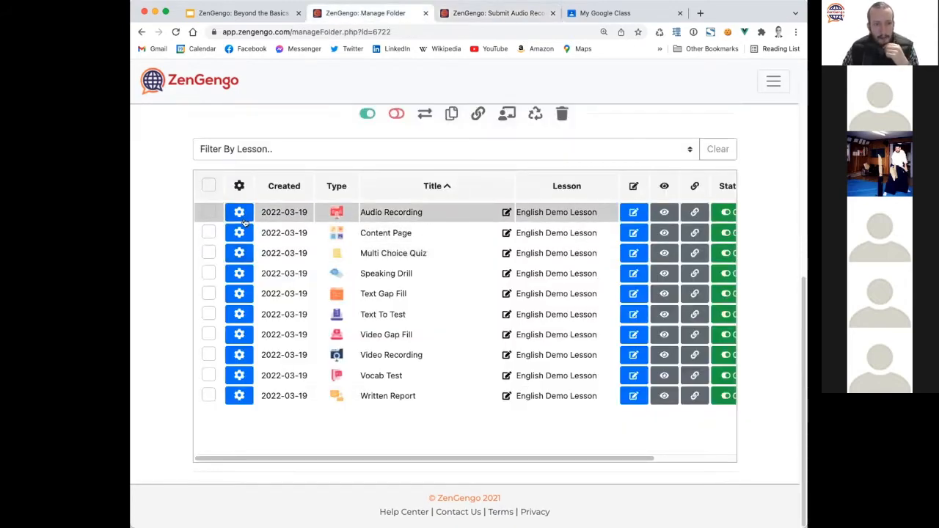
{"action": "scroll", "coordinate": [265, 204], "scroll_direction": "up", "scroll_amount": 5}
{"action": "scroll", "coordinate": [275, 282], "scroll_direction": "down", "scroll_amount": 2}
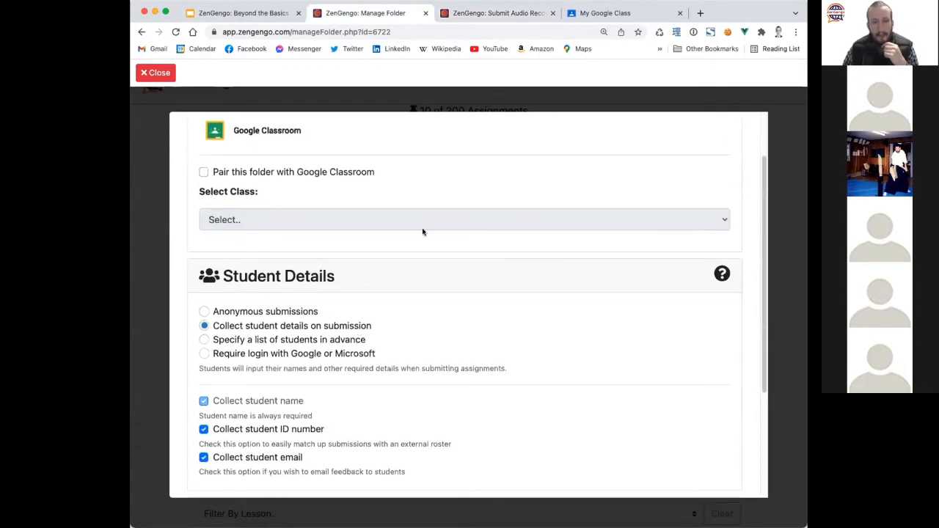
{"action": "left_click", "coordinate": [481, 13]}
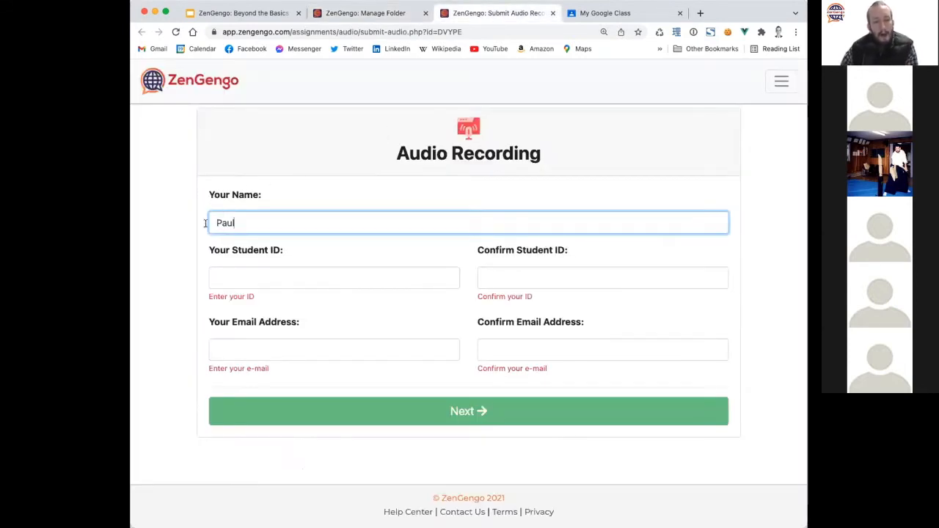
{"action": "left_click_drag", "start_coordinate": [283, 223], "coordinate": [137, 222]}
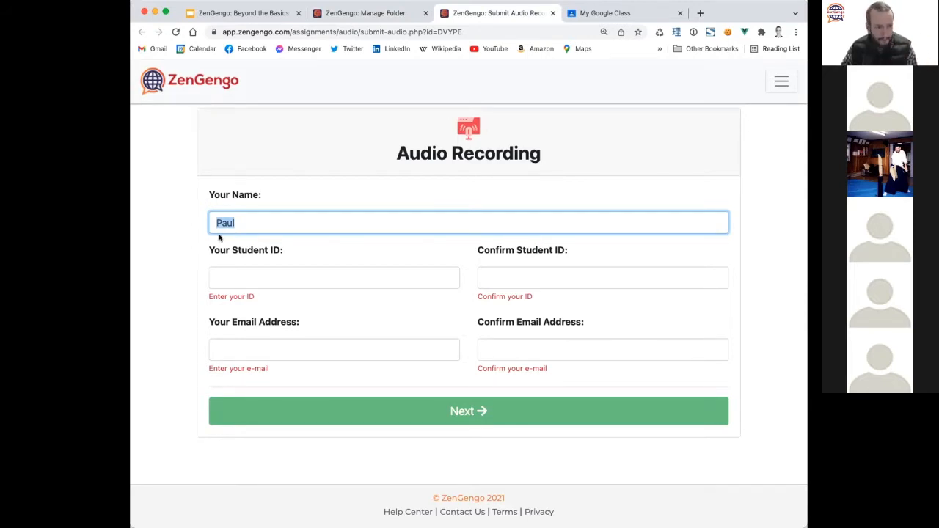
Enter the same student ID in both Student ID and Confirm Student ID fields.
{"action": "left_click", "coordinate": [269, 279]}
{"action": "type", "text": "1234"}
{"action": "left_click", "coordinate": [504, 276]}
{"action": "type", "text": "1234"}
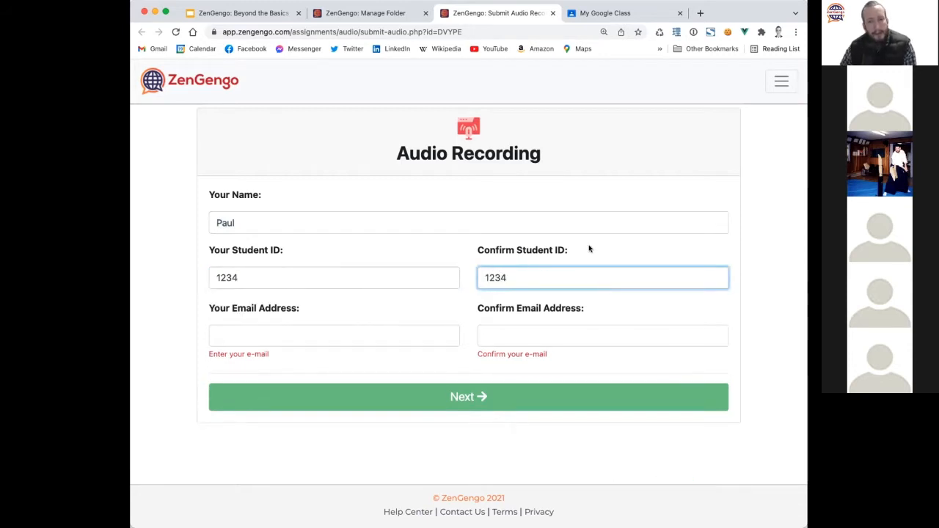
{"action": "mouse_move", "coordinate": [588, 249]}
{"action": "left_mouse_down"}
{"action": "mouse_move", "coordinate": [196, 254]}
{"action": "mouse_move", "coordinate": [576, 252]}
{"action": "left_mouse_up"}
{"action": "left_click", "coordinate": [207, 251]}
{"action": "left_click", "coordinate": [589, 251]}
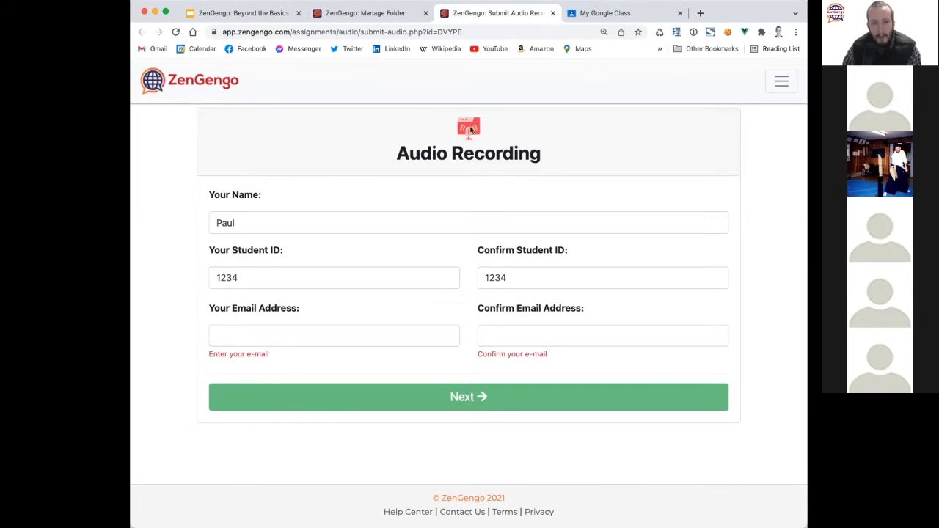
{"action": "left_click_drag", "start_coordinate": [251, 220], "coordinate": [188, 235]}
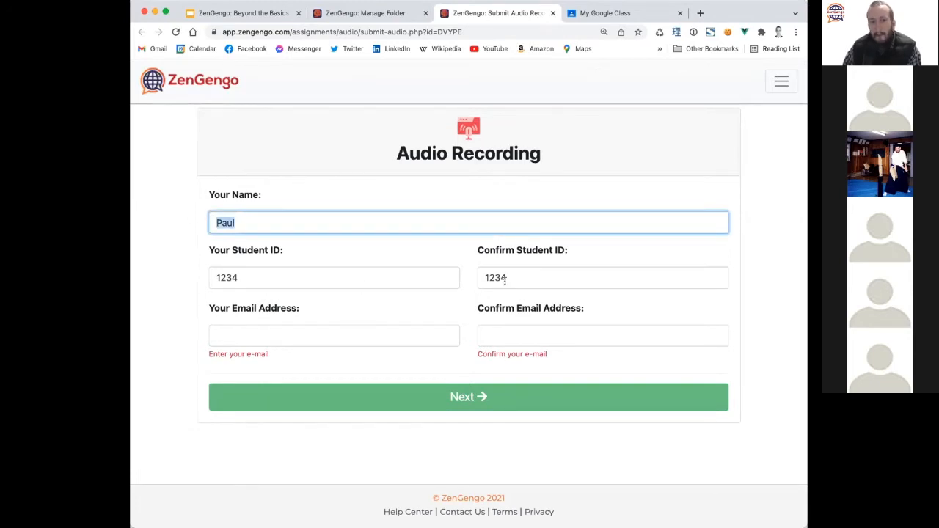
{"action": "left_click", "coordinate": [295, 281]}
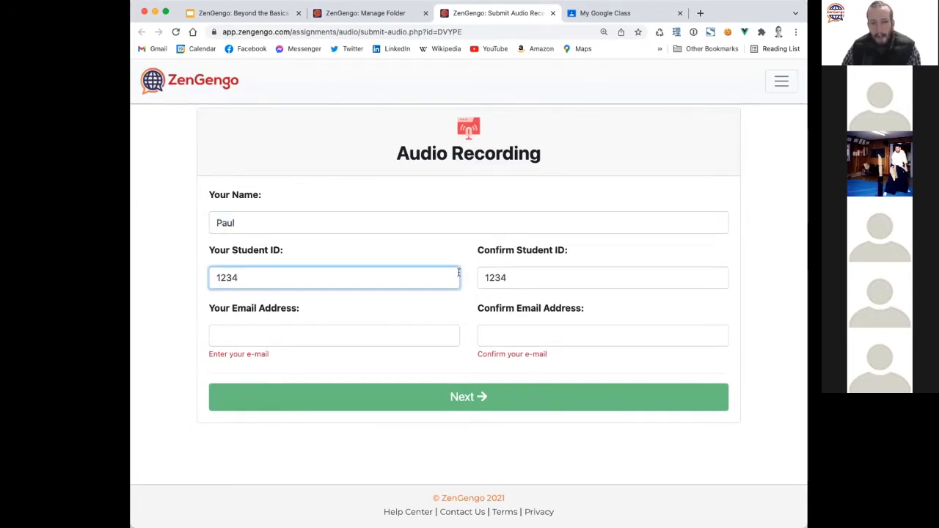
Enter the student's e-mail and its confirmation, then retype final characters to test mismatch warnings.
{"action": "left_click", "coordinate": [296, 332]}
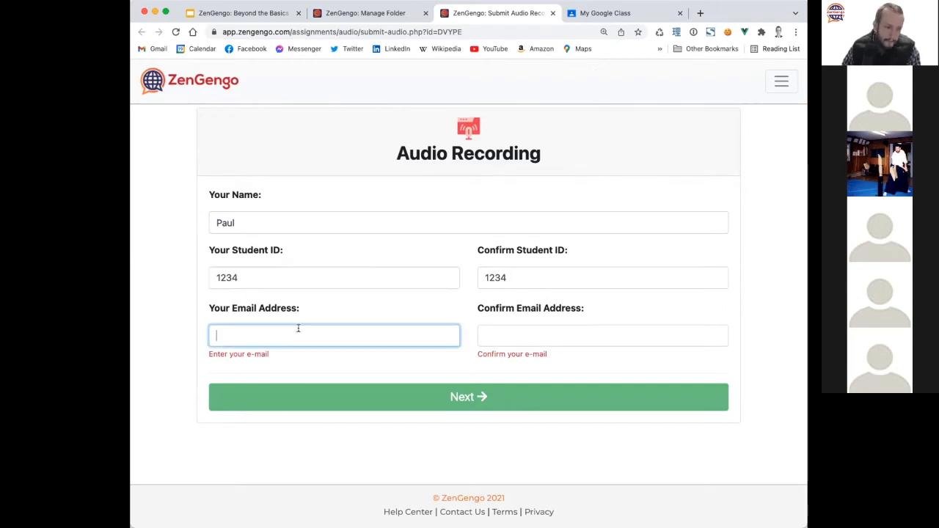
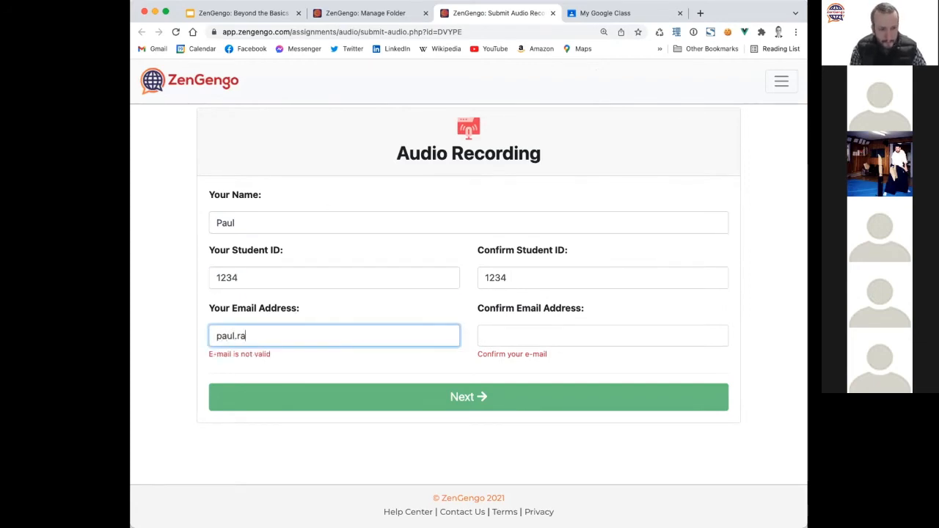
{"action": "key", "text": "Tab"}
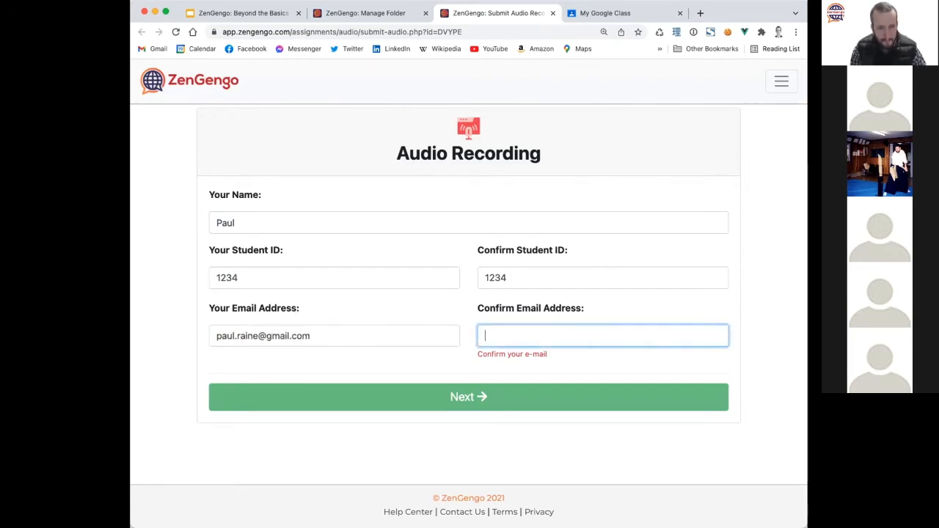
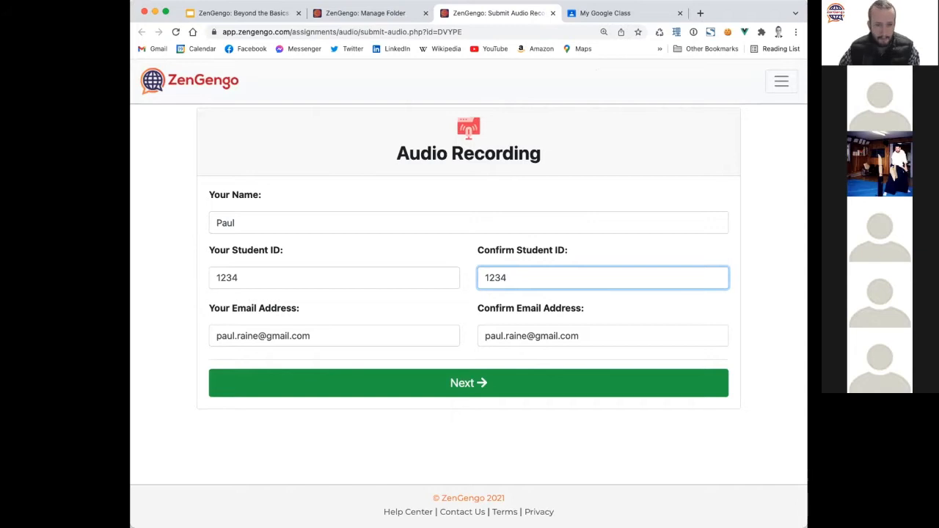
Record a spoken answer to the best-friend question, play it back, and request submission.
{"action": "left_click", "coordinate": [506, 387]}
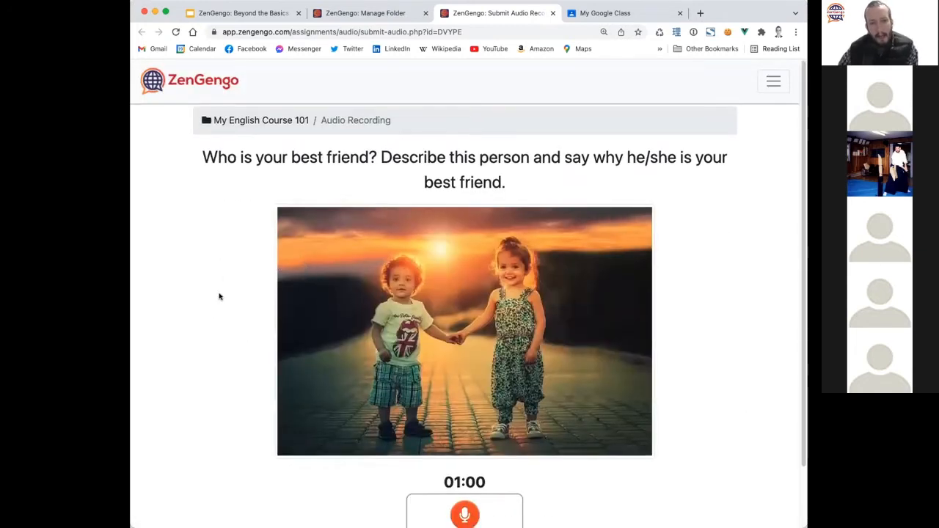
{"action": "scroll", "coordinate": [219, 296], "scroll_direction": "down", "scroll_amount": 2}
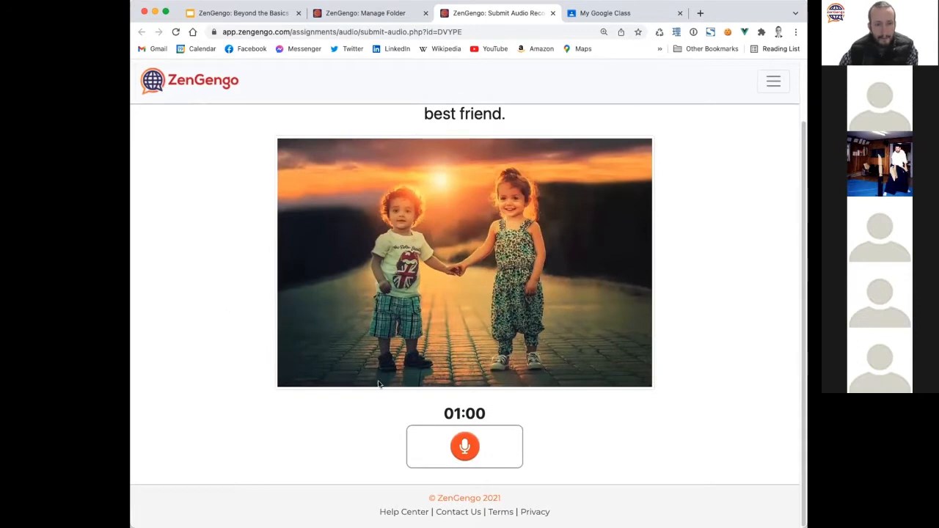
{"action": "left_click", "coordinate": [453, 445]}
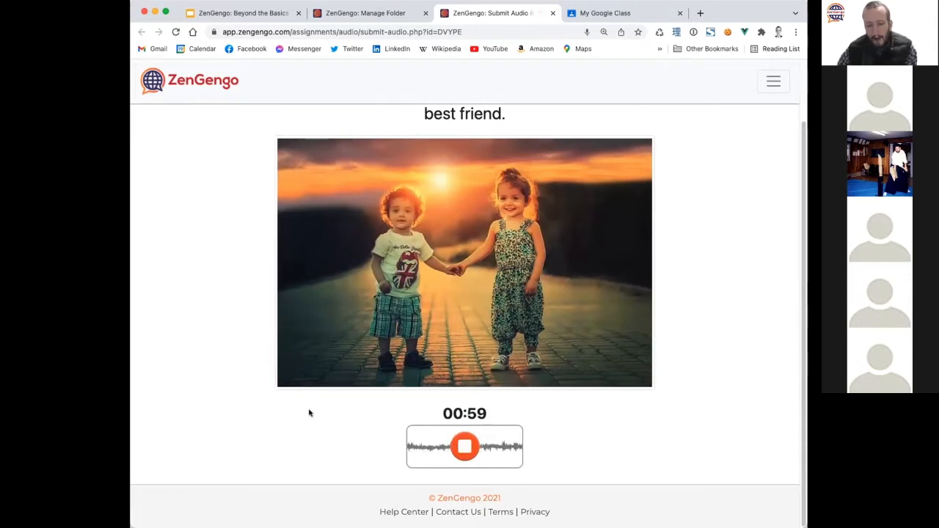
{"action": "scroll", "coordinate": [275, 405], "scroll_direction": "up", "scroll_amount": 2}
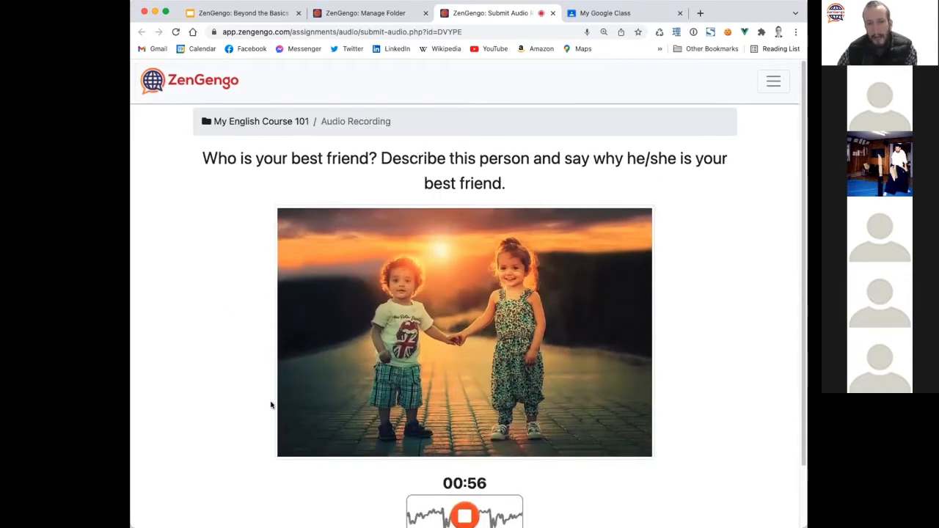
{"action": "scroll", "coordinate": [250, 419], "scroll_direction": "down", "scroll_amount": 2}
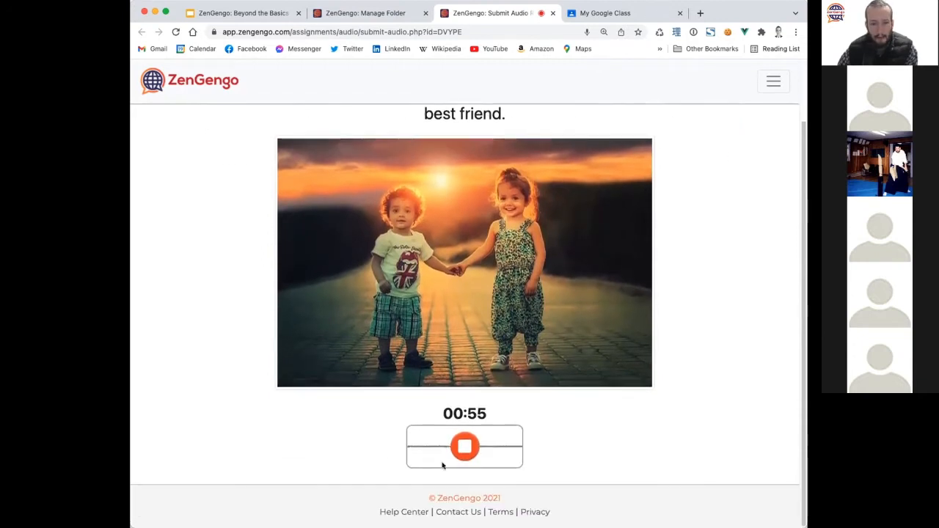
{"action": "left_click", "coordinate": [462, 444]}
{"action": "scroll", "coordinate": [248, 377], "scroll_direction": "down", "scroll_amount": 3}
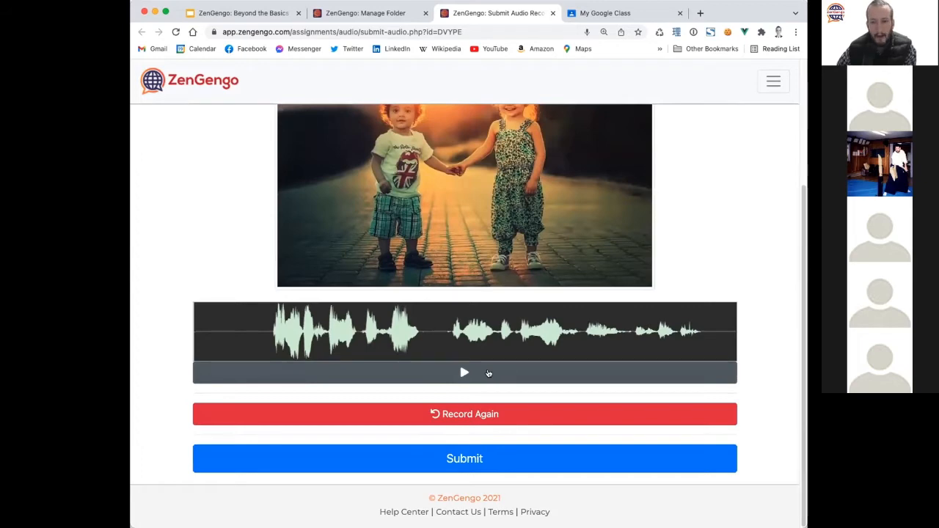
{"action": "left_click", "coordinate": [487, 373]}
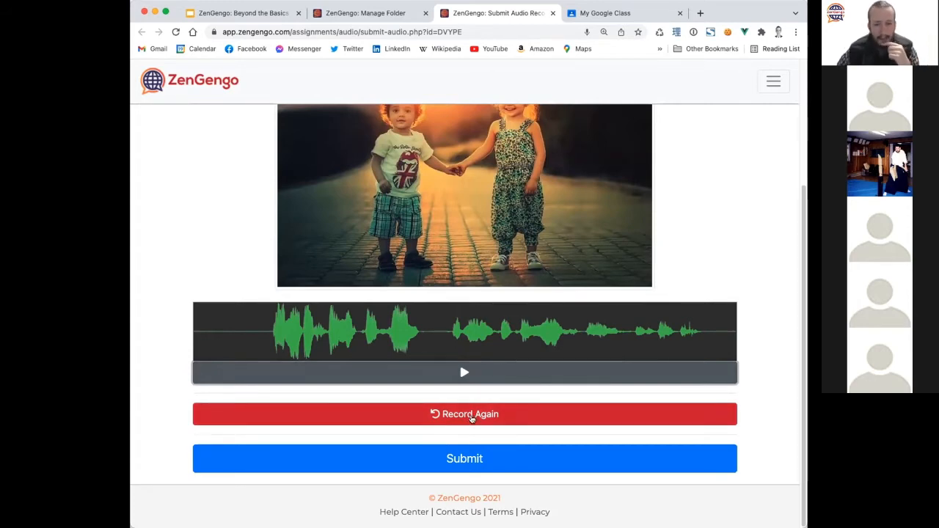
{"action": "left_click", "coordinate": [464, 460]}
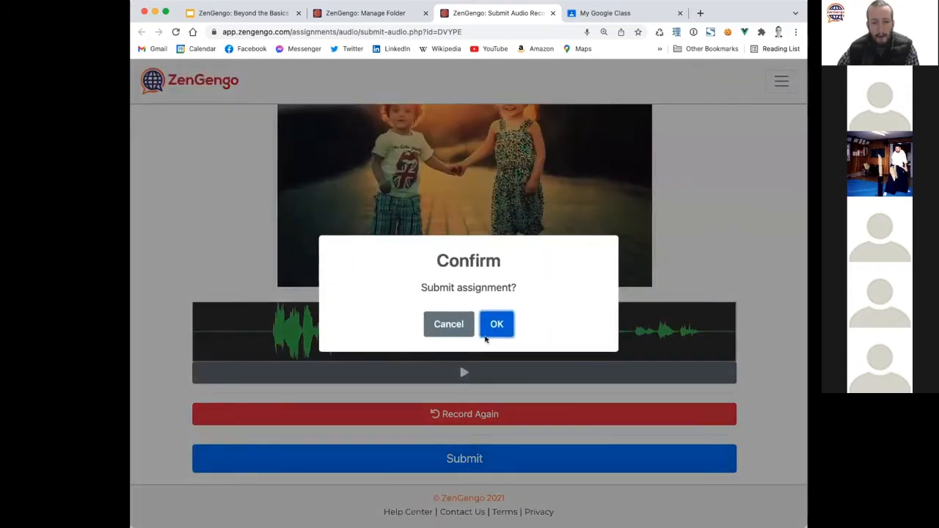
Confirm the submission, review the 0% result with its audio, then go to Manage Folder.
{"action": "left_click", "coordinate": [488, 331]}
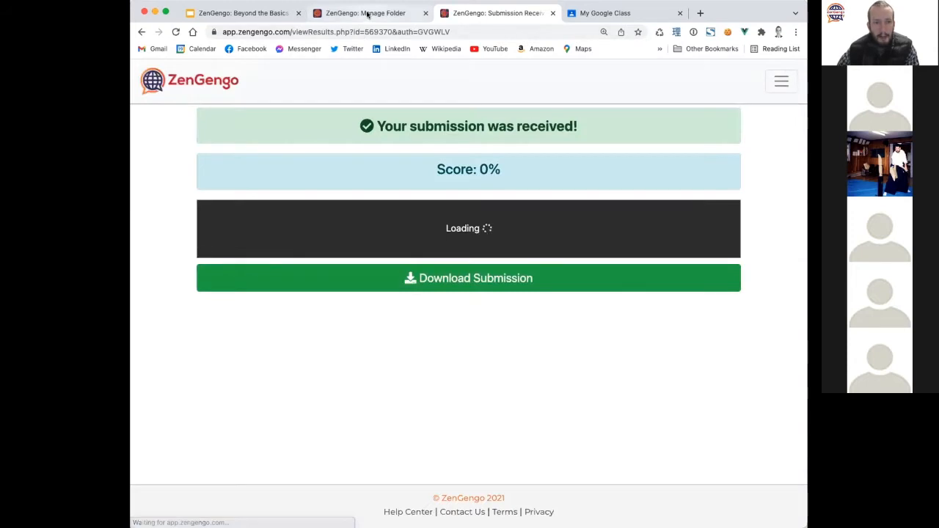
{"action": "left_click", "coordinate": [367, 14]}
{"action": "left_click", "coordinate": [480, 12]}
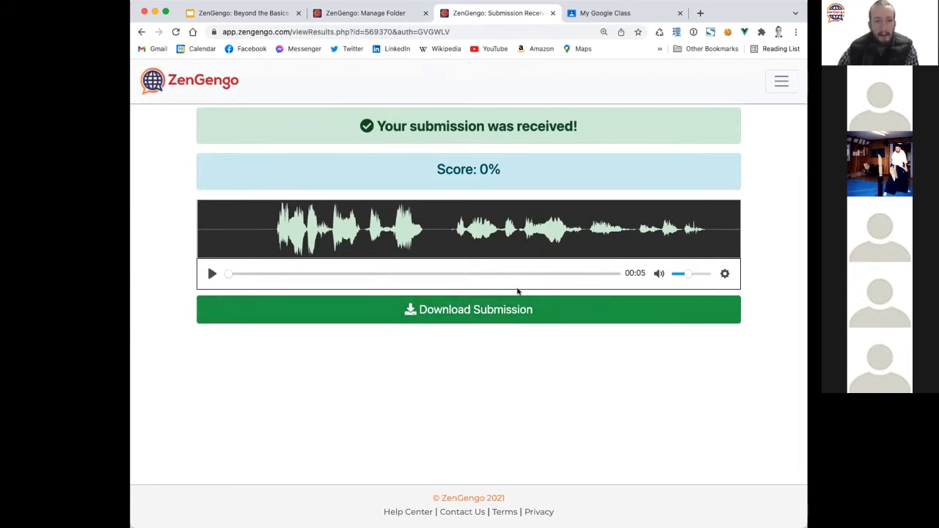
{"action": "left_click", "coordinate": [376, 15]}
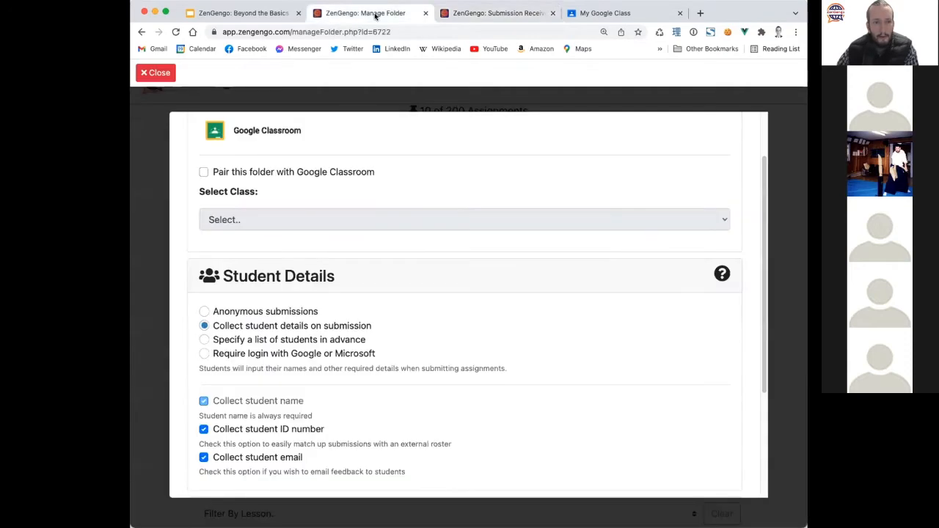
Close the folder settings and inspect Audio Recording's After Submission Show options.
{"action": "left_click", "coordinate": [166, 74]}
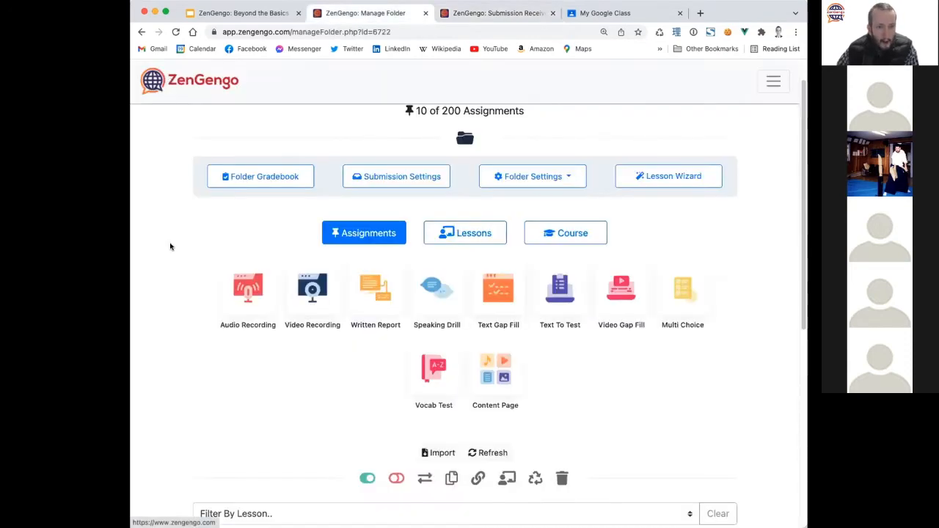
{"action": "scroll", "coordinate": [168, 245], "scroll_direction": "down", "scroll_amount": 5}
{"action": "scroll", "coordinate": [168, 245], "scroll_direction": "up", "scroll_amount": 1}
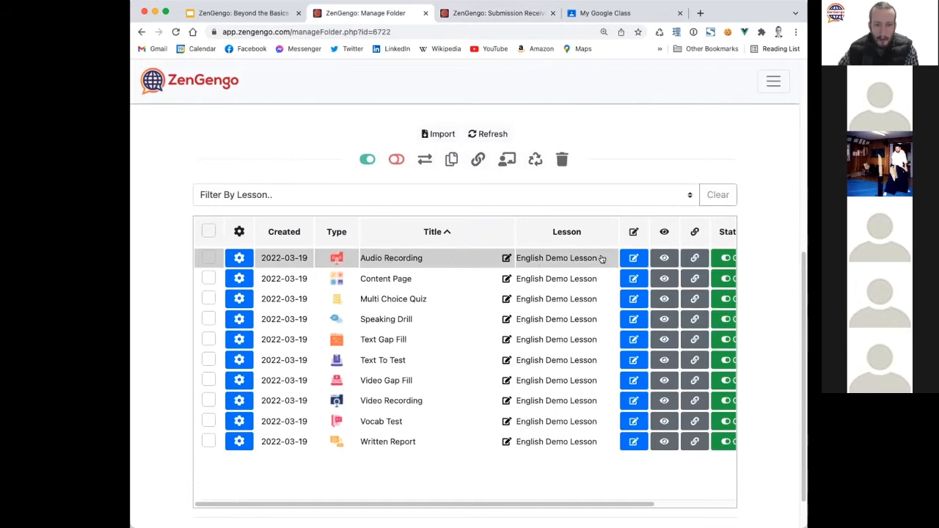
{"action": "left_click", "coordinate": [634, 258]}
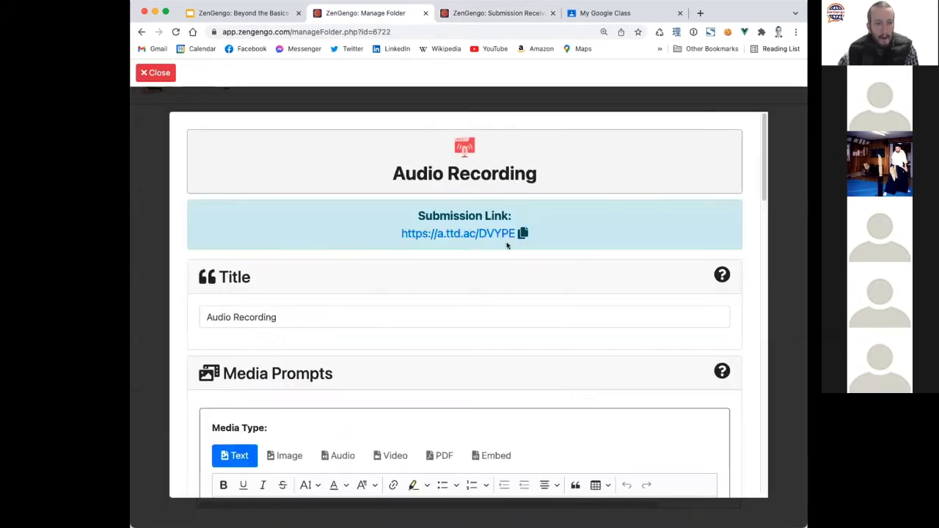
{"action": "scroll", "coordinate": [227, 280], "scroll_direction": "down", "scroll_amount": 15}
{"action": "scroll", "coordinate": [363, 298], "scroll_direction": "up", "scroll_amount": 4}
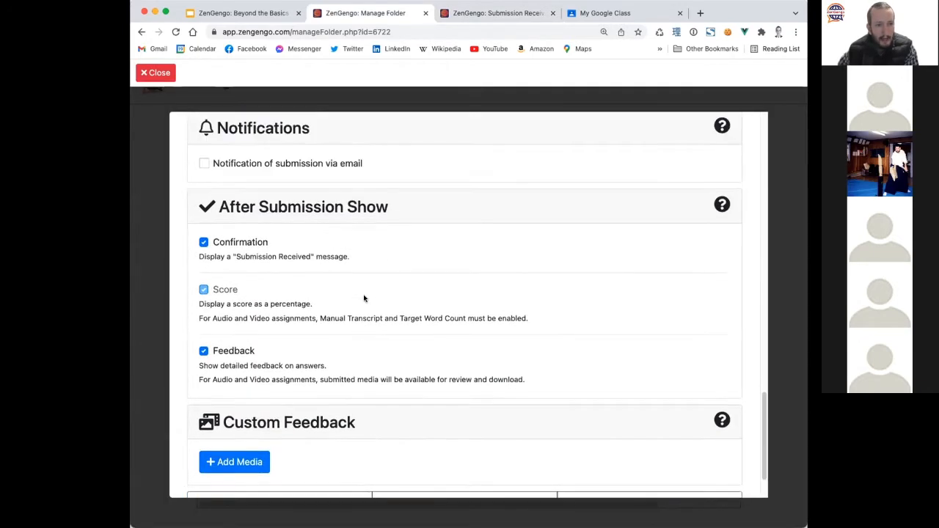
{"action": "scroll", "coordinate": [364, 298], "scroll_direction": "down", "scroll_amount": 3}
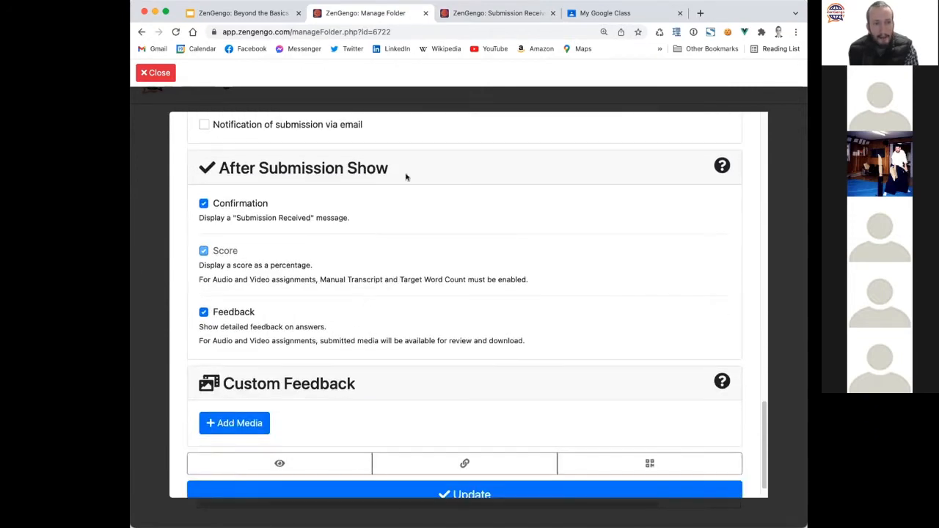
{"action": "left_click_drag", "start_coordinate": [416, 174], "coordinate": [218, 168]}
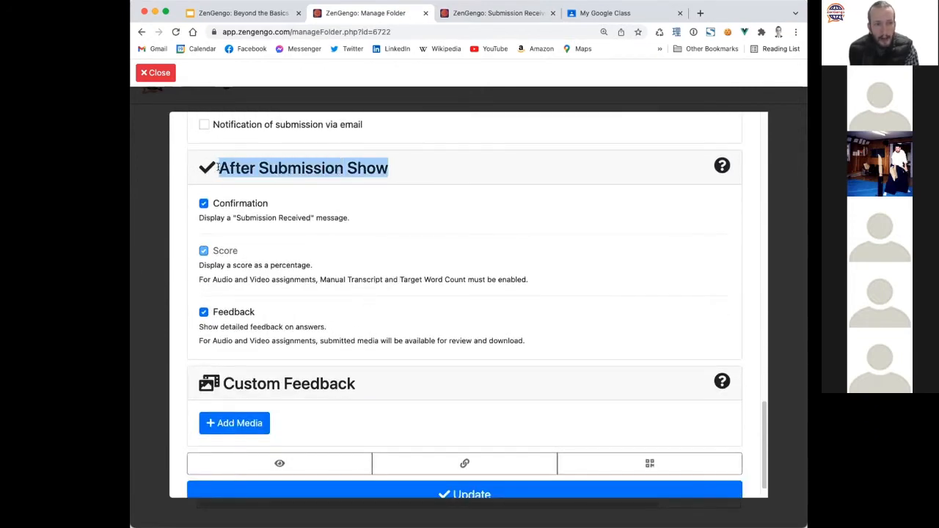
{"action": "left_click", "coordinate": [512, 14]}
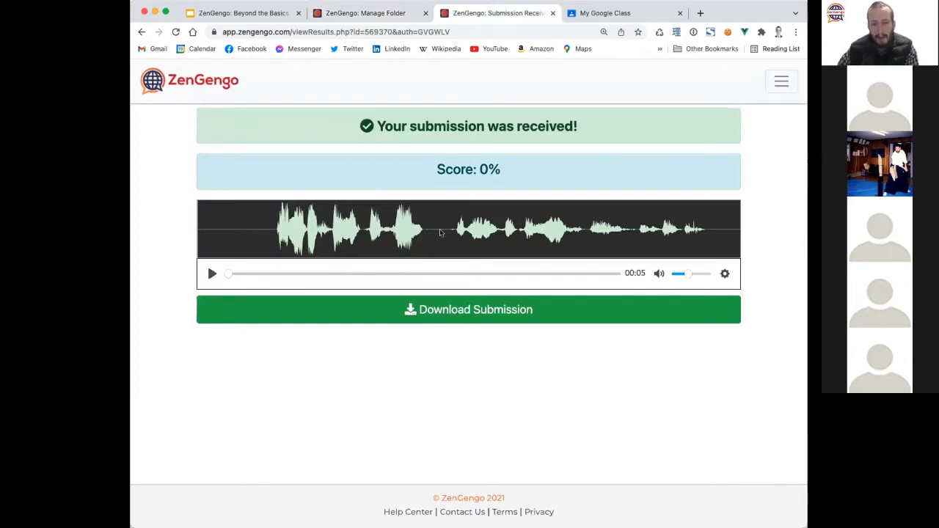
{"action": "left_click", "coordinate": [376, 12]}
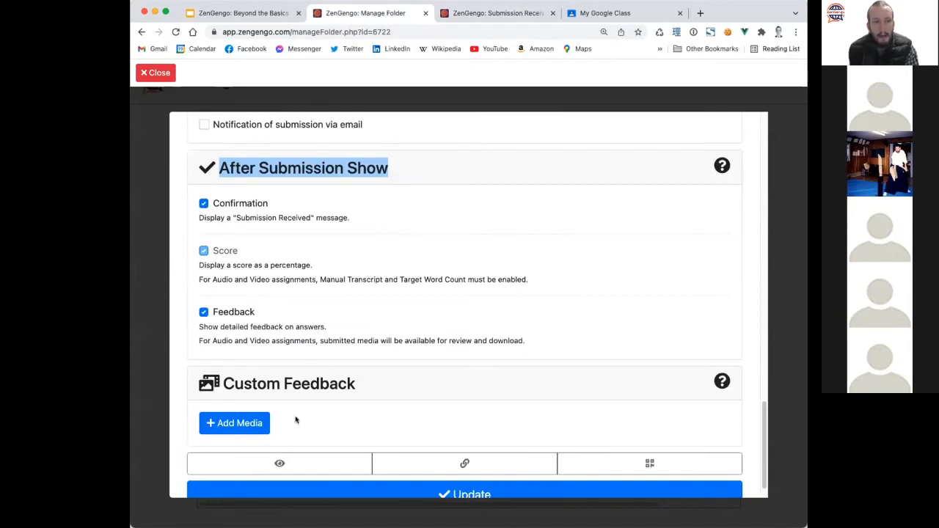
{"action": "left_click", "coordinate": [209, 170]}
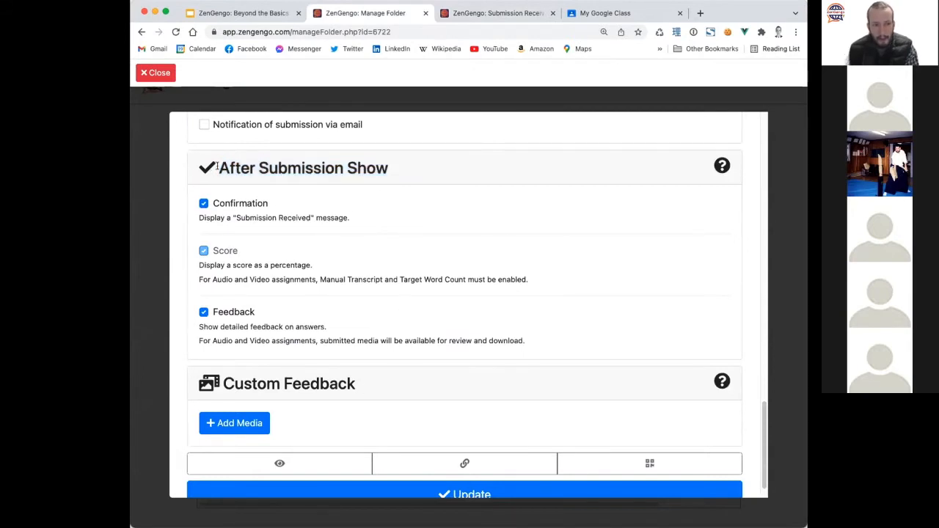
{"action": "left_click_drag", "start_coordinate": [217, 167], "coordinate": [390, 167]}
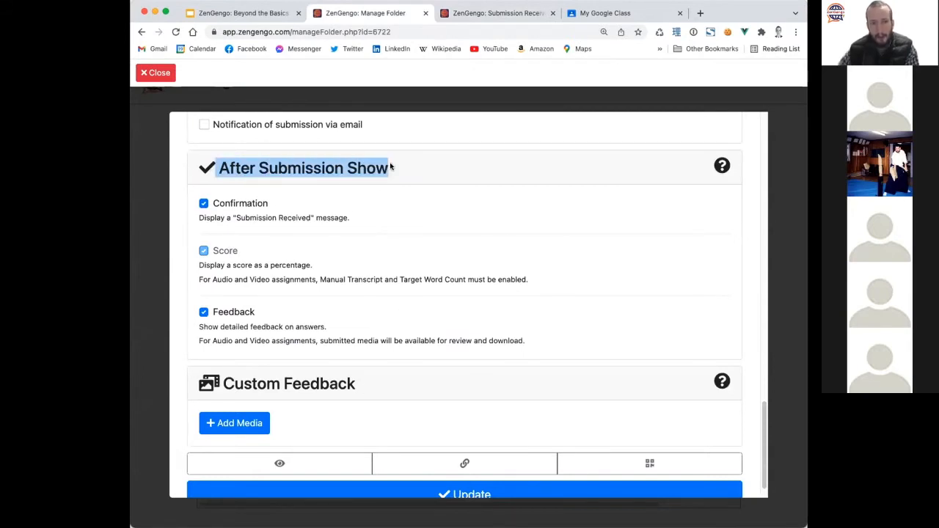
{"action": "left_click", "coordinate": [154, 77]}
Check the Content Page and Multi Choice Quiz settings, then reopen Audio Recording's editing page.
{"action": "left_click", "coordinate": [594, 275]}
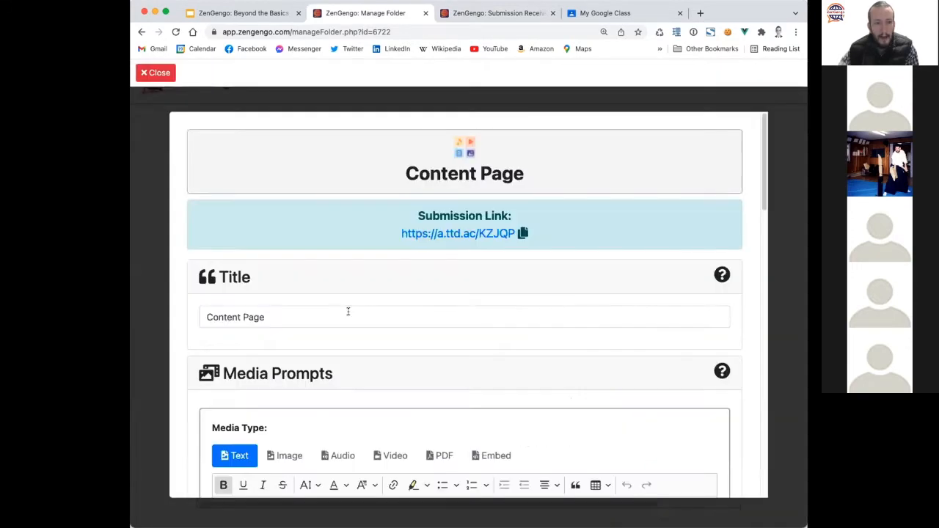
{"action": "scroll", "coordinate": [348, 311], "scroll_direction": "down", "scroll_amount": 15}
{"action": "left_click", "coordinate": [156, 73]}
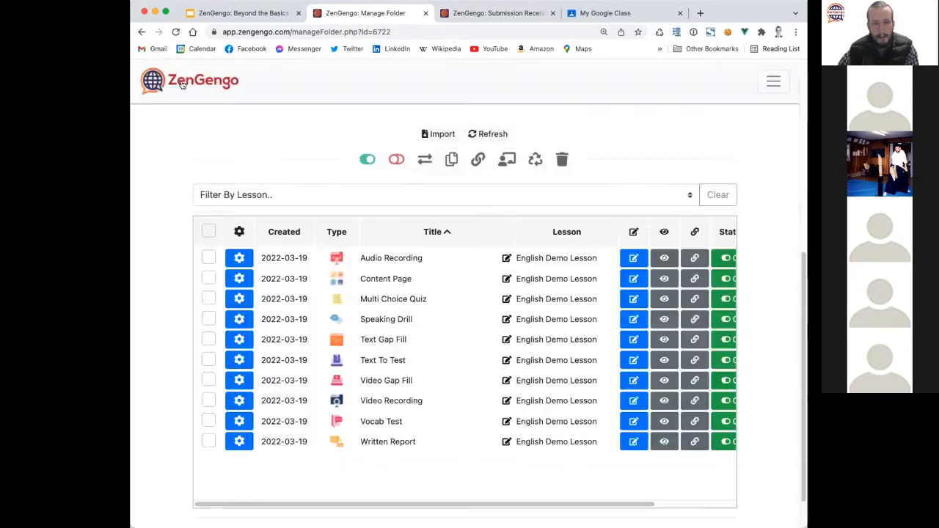
{"action": "left_click", "coordinate": [629, 298]}
{"action": "scroll", "coordinate": [297, 314], "scroll_direction": "down", "scroll_amount": 10}
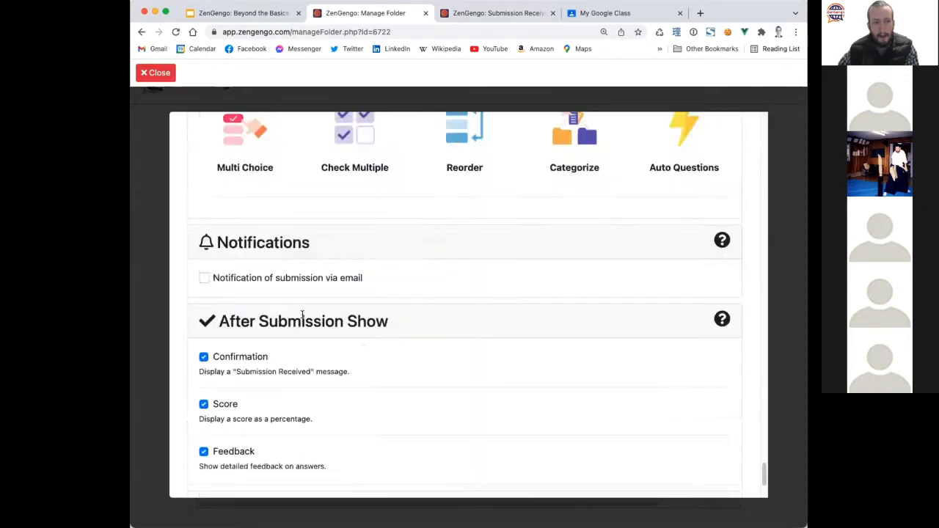
{"action": "scroll", "coordinate": [302, 314], "scroll_direction": "down", "scroll_amount": 5}
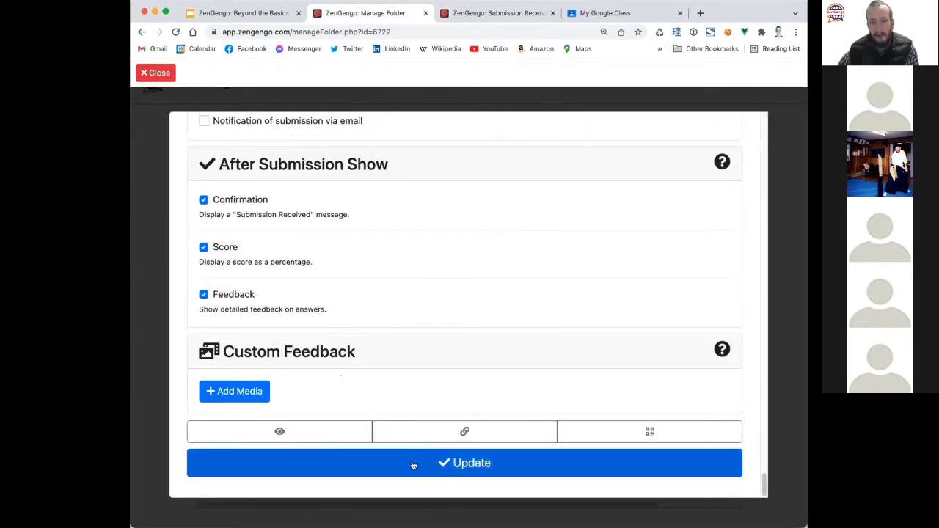
{"action": "left_click", "coordinate": [155, 73]}
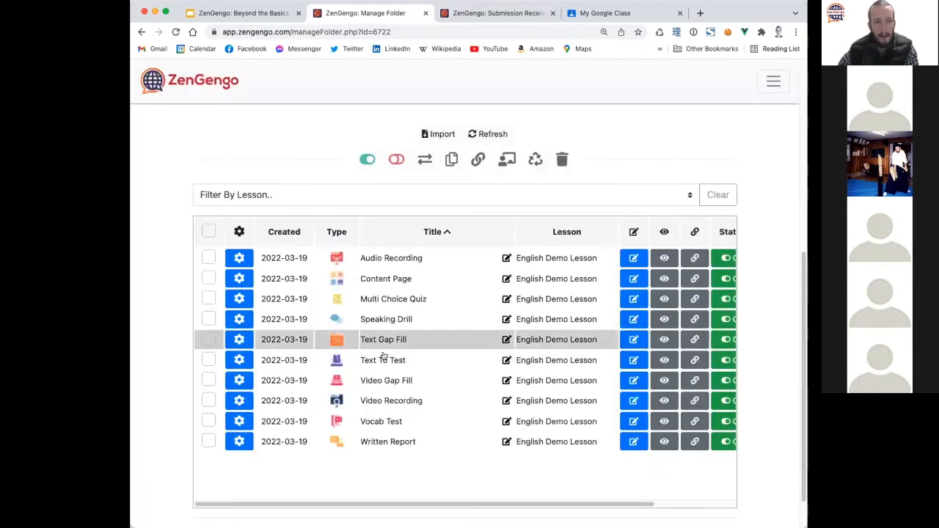
{"action": "left_click", "coordinate": [642, 255]}
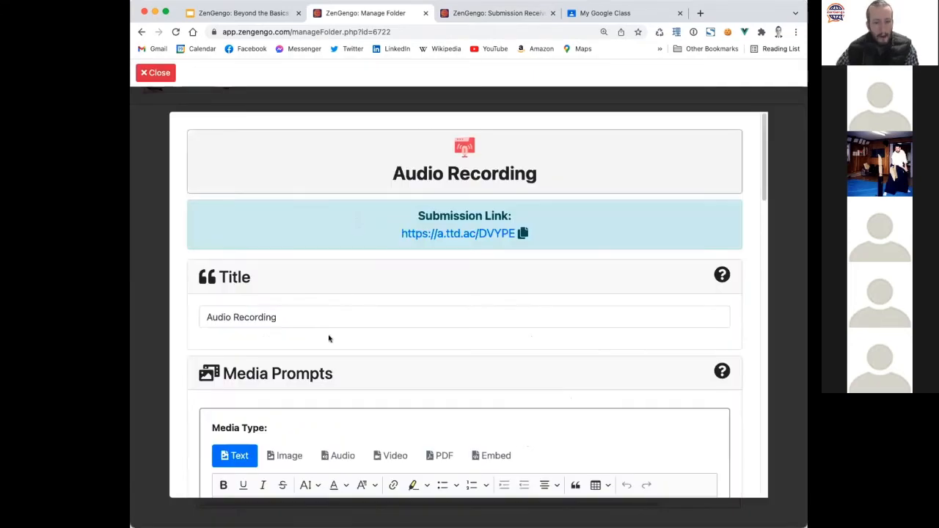
Compare Audio Recording's after-submission settings, including the submitted-media note, with the result page.
{"action": "scroll", "coordinate": [329, 338], "scroll_direction": "down", "scroll_amount": 15}
{"action": "scroll", "coordinate": [317, 349], "scroll_direction": "up", "scroll_amount": 1}
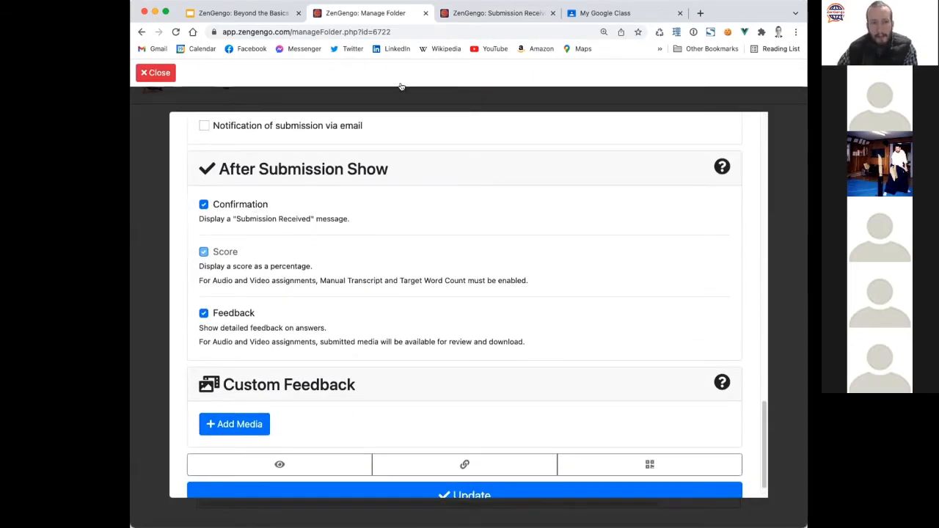
{"action": "left_click", "coordinate": [490, 13]}
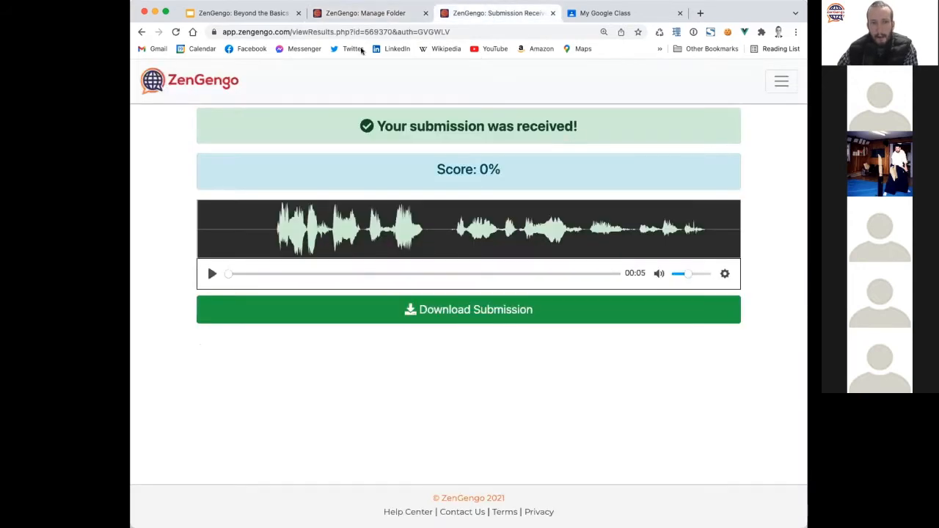
{"action": "left_click", "coordinate": [362, 15]}
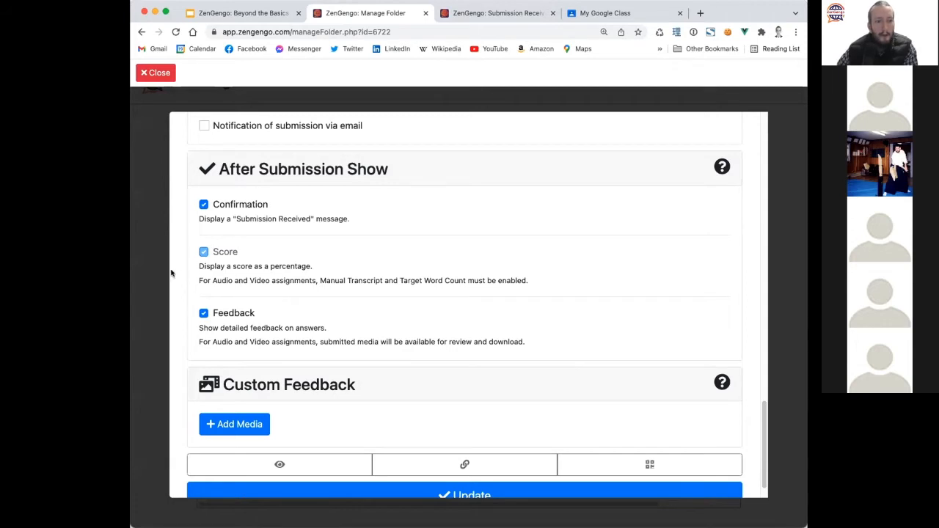
{"action": "scroll", "coordinate": [324, 291], "scroll_direction": "up", "scroll_amount": 3}
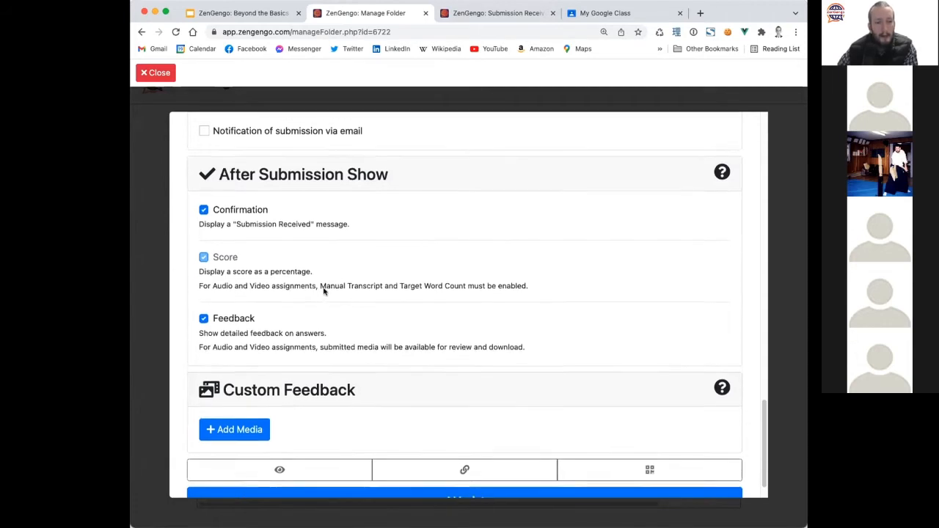
{"action": "scroll", "coordinate": [324, 291], "scroll_direction": "up", "scroll_amount": 15}
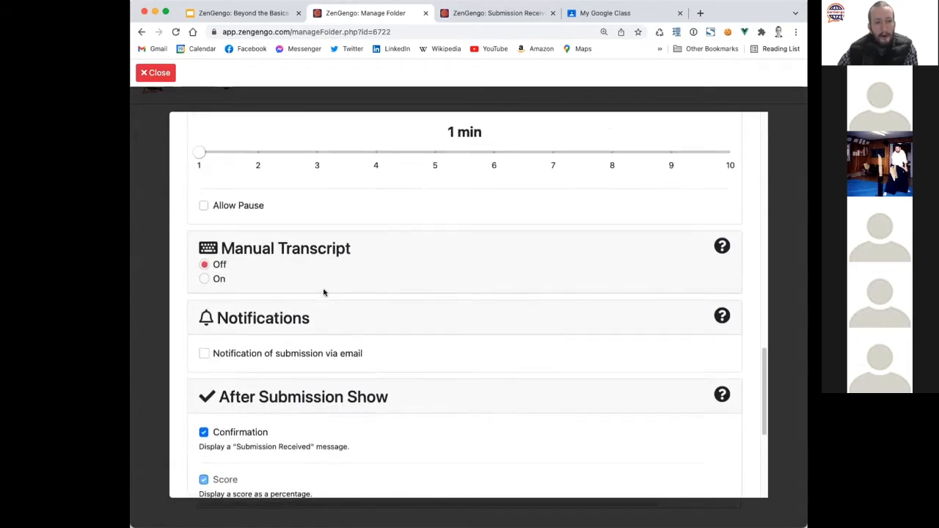
{"action": "scroll", "coordinate": [322, 294], "scroll_direction": "down", "scroll_amount": 5}
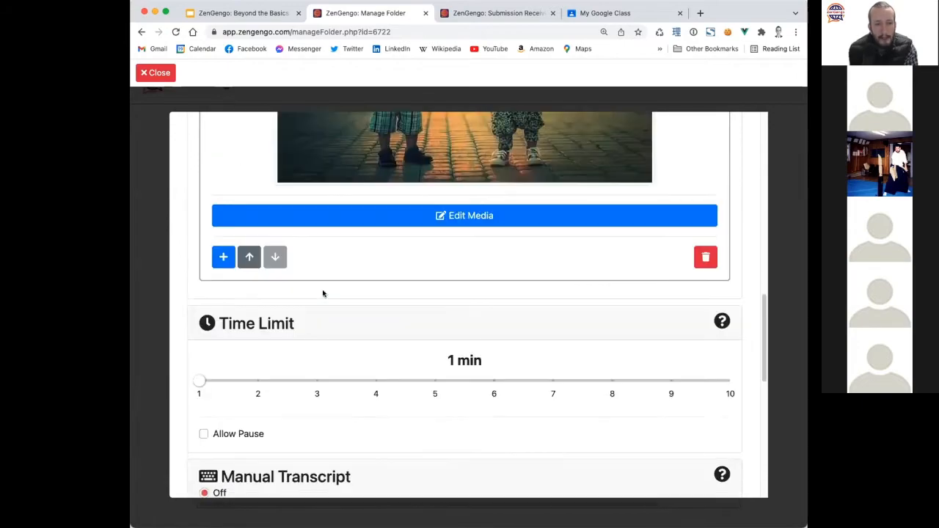
{"action": "scroll", "coordinate": [323, 293], "scroll_direction": "up", "scroll_amount": 8}
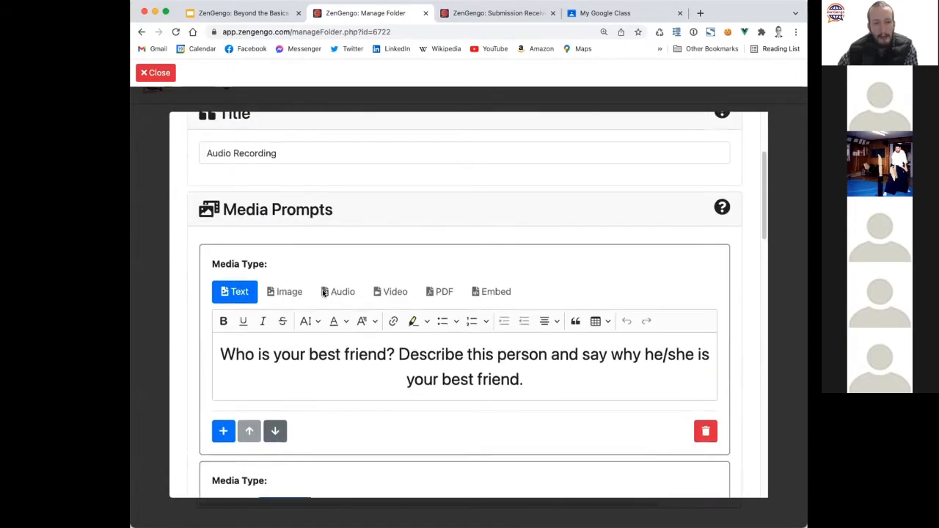
{"action": "scroll", "coordinate": [323, 293], "scroll_direction": "down", "scroll_amount": 2}
{"action": "scroll", "coordinate": [323, 293], "scroll_direction": "down", "scroll_amount": 15}
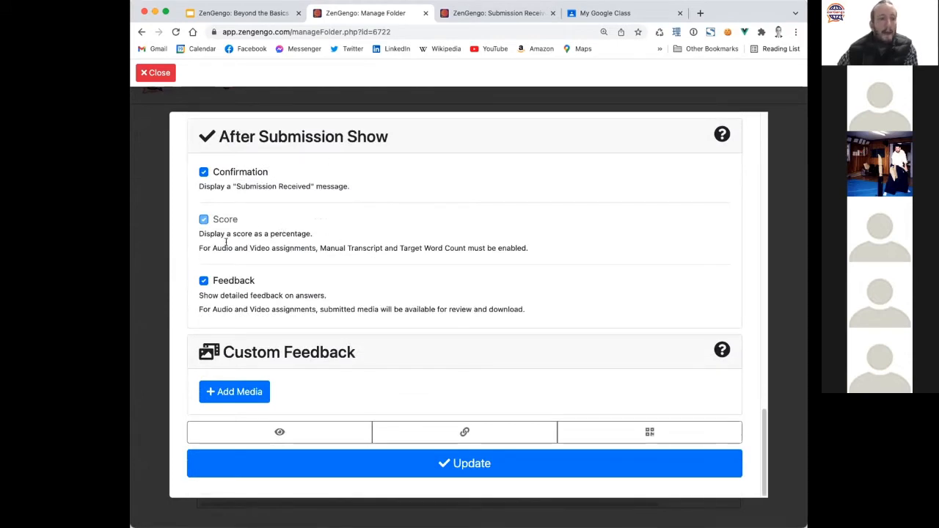
{"action": "left_click", "coordinate": [477, 14]}
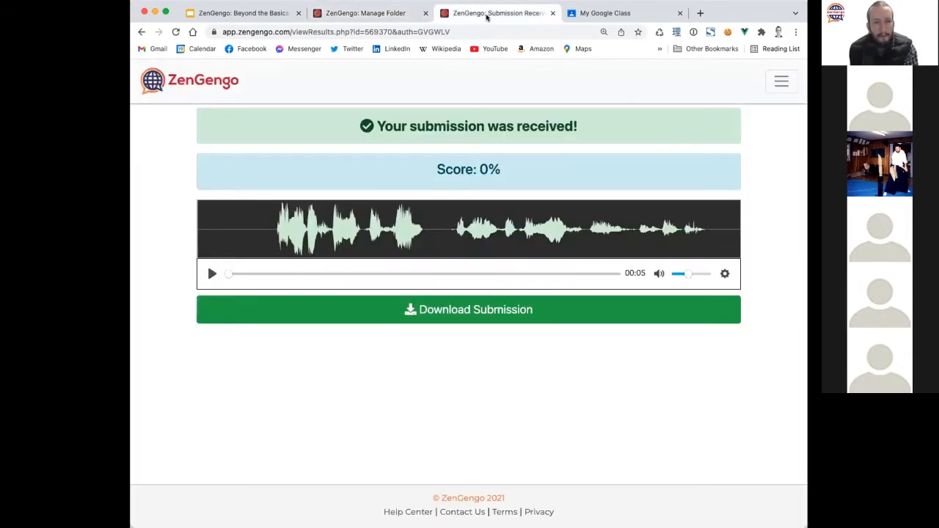
{"action": "left_click", "coordinate": [388, 15]}
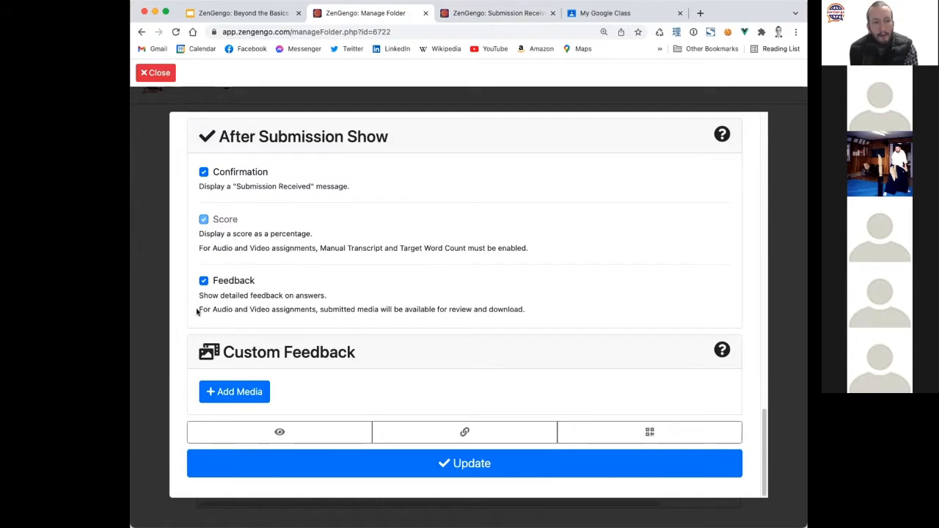
{"action": "left_click_drag", "start_coordinate": [196, 309], "coordinate": [554, 309]}
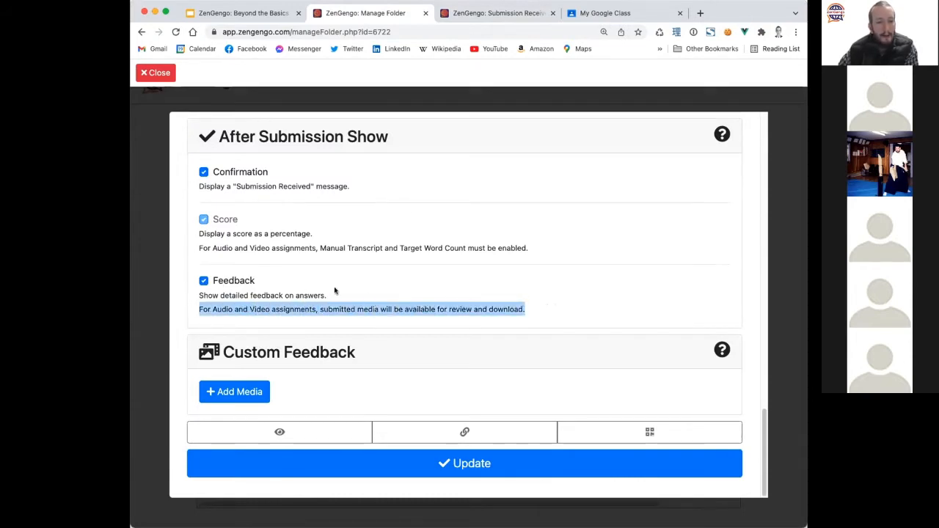
Review the Submission Received confirmation message, then close the Audio Recording settings.
{"action": "left_click", "coordinate": [493, 13]}
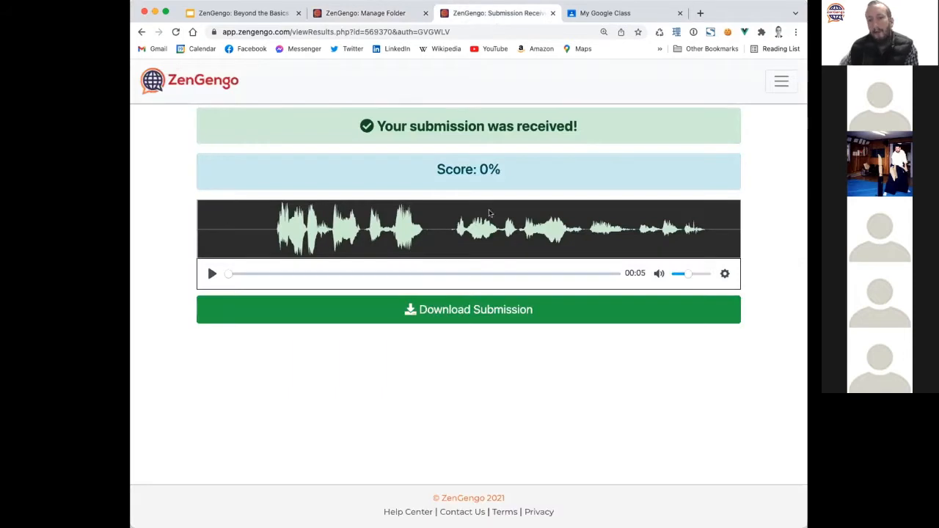
{"action": "left_click", "coordinate": [372, 12]}
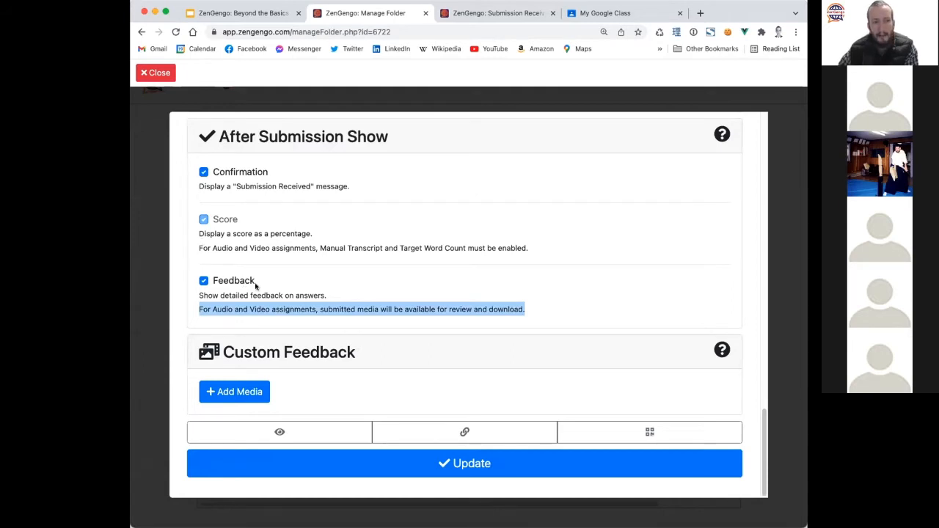
{"action": "left_click", "coordinate": [488, 14]}
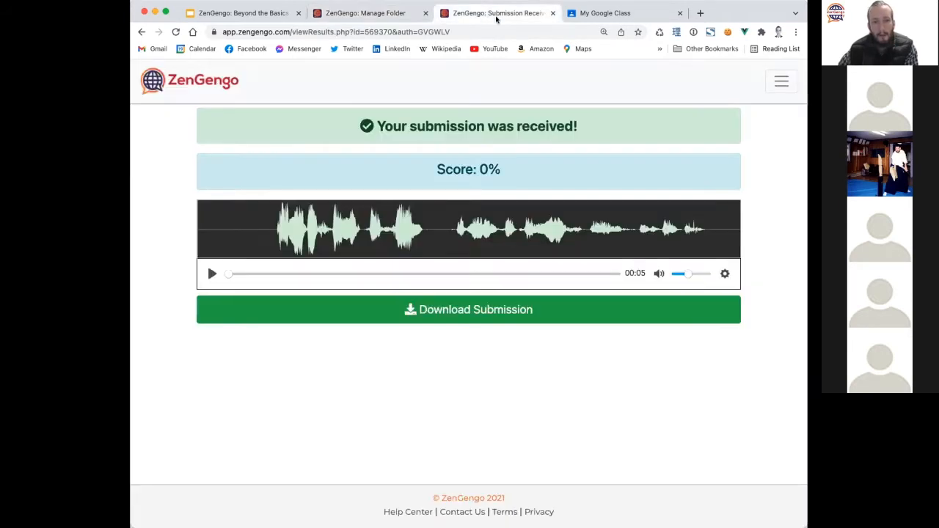
{"action": "left_click_drag", "start_coordinate": [348, 128], "coordinate": [595, 125]}
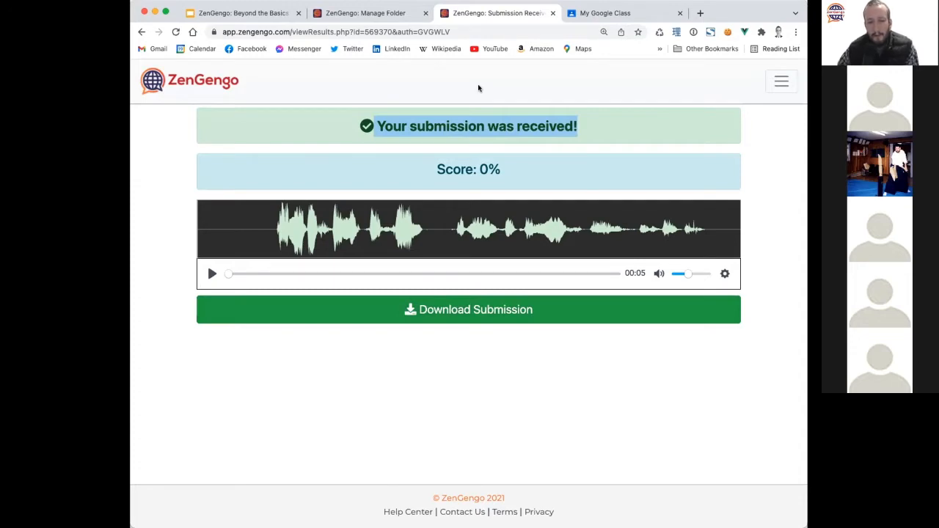
{"action": "left_click", "coordinate": [366, 13]}
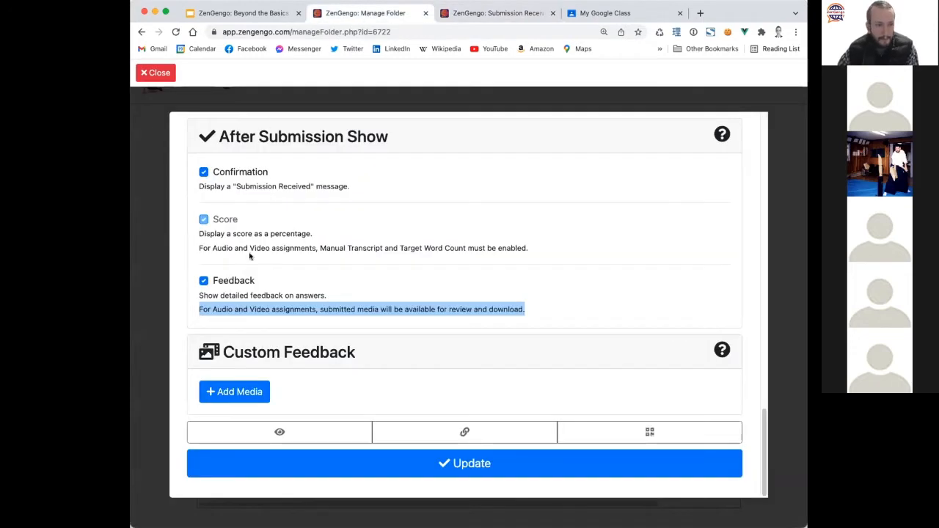
{"action": "left_click", "coordinate": [155, 72]}
Show the Multi Choice Quiz's QR code and short link from its gear menu.
{"action": "scroll", "coordinate": [164, 343], "scroll_direction": "down", "scroll_amount": 2}
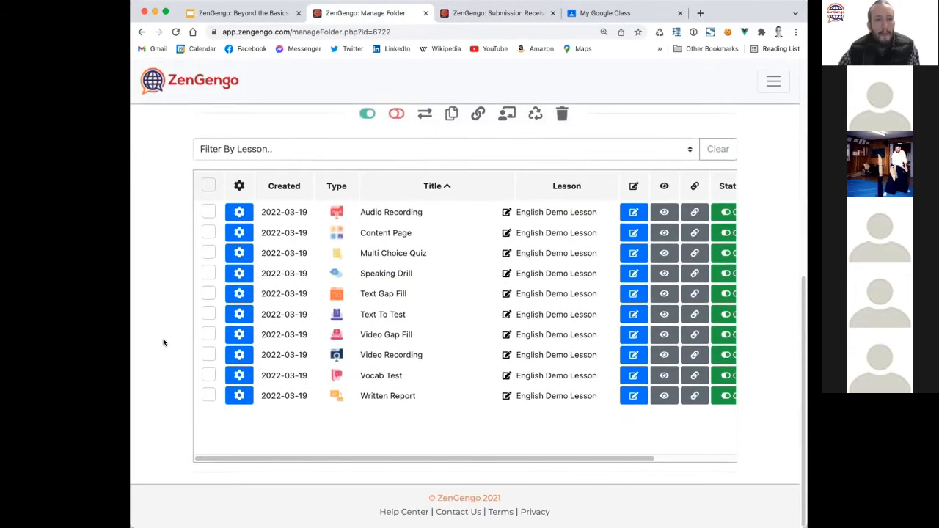
{"action": "scroll", "coordinate": [162, 342], "scroll_direction": "up", "scroll_amount": 5}
{"action": "scroll", "coordinate": [198, 330], "scroll_direction": "down", "scroll_amount": 5}
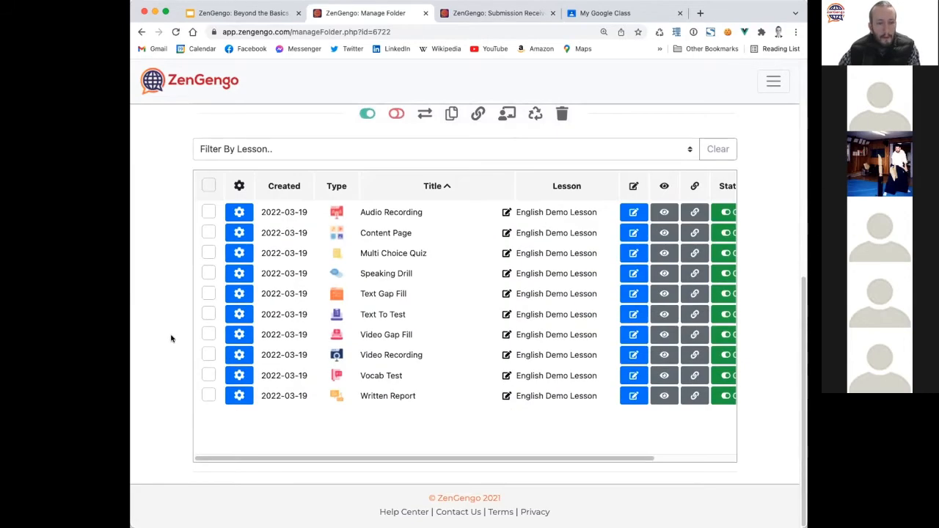
{"action": "mouse_move", "coordinate": [399, 460]}
{"action": "left_mouse_down"}
{"action": "mouse_move", "coordinate": [459, 460]}
{"action": "mouse_move", "coordinate": [396, 459]}
{"action": "left_mouse_up"}
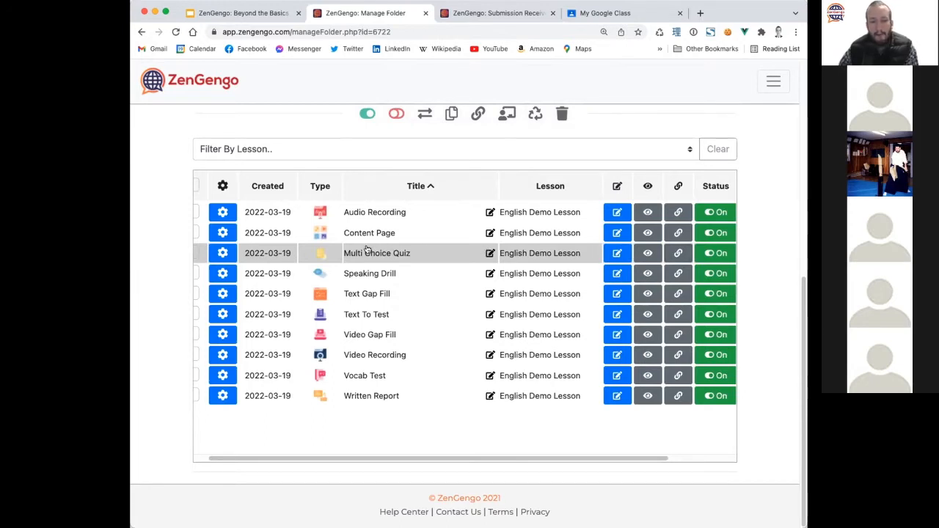
{"action": "left_click_drag", "start_coordinate": [341, 458], "coordinate": [325, 458]}
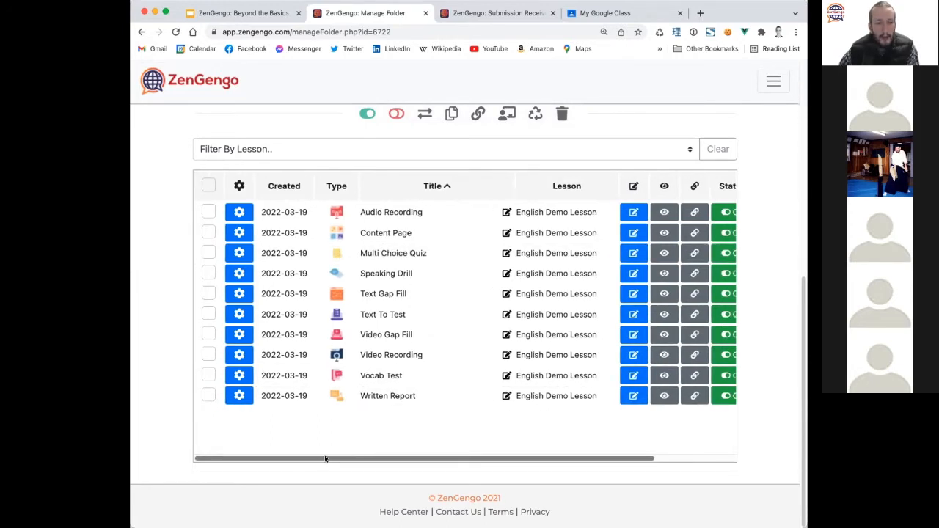
{"action": "left_click", "coordinate": [239, 253]}
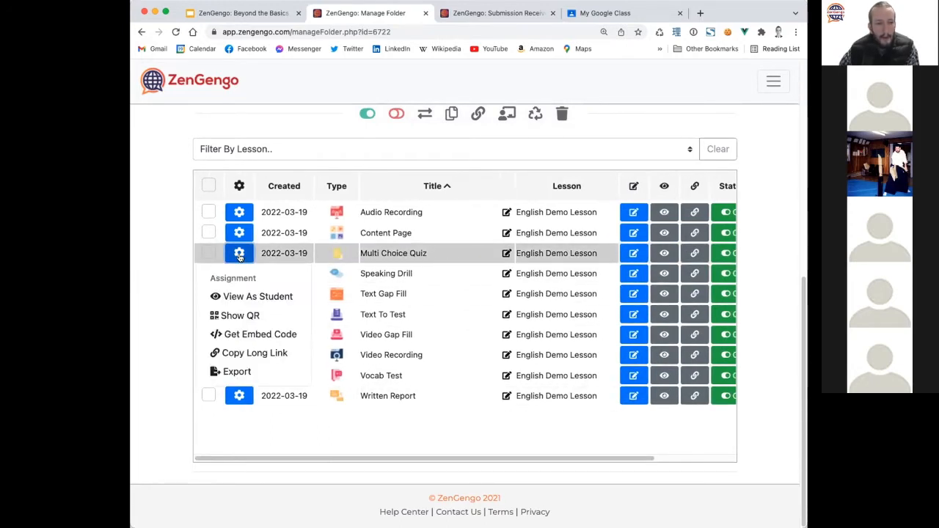
{"action": "left_click", "coordinate": [234, 315]}
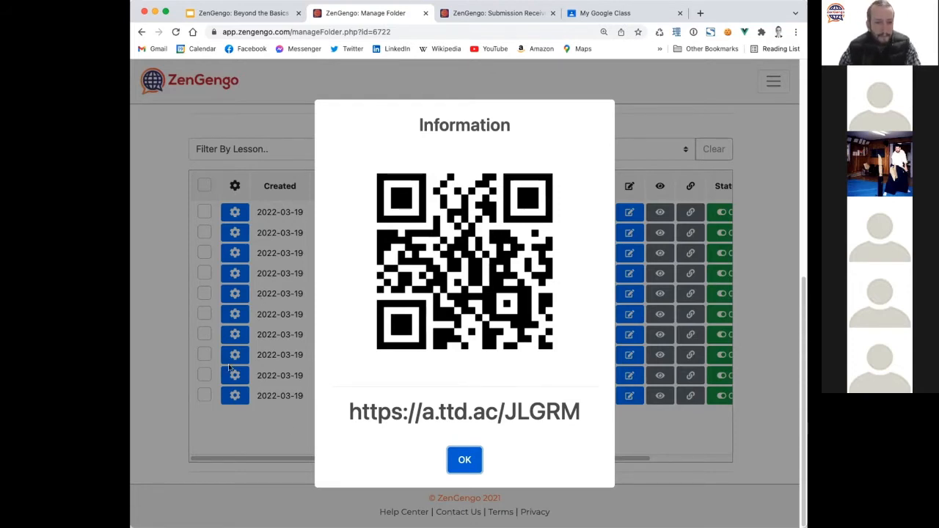
Close the QR code Information dialog with OK.
{"action": "left_click", "coordinate": [464, 459]}
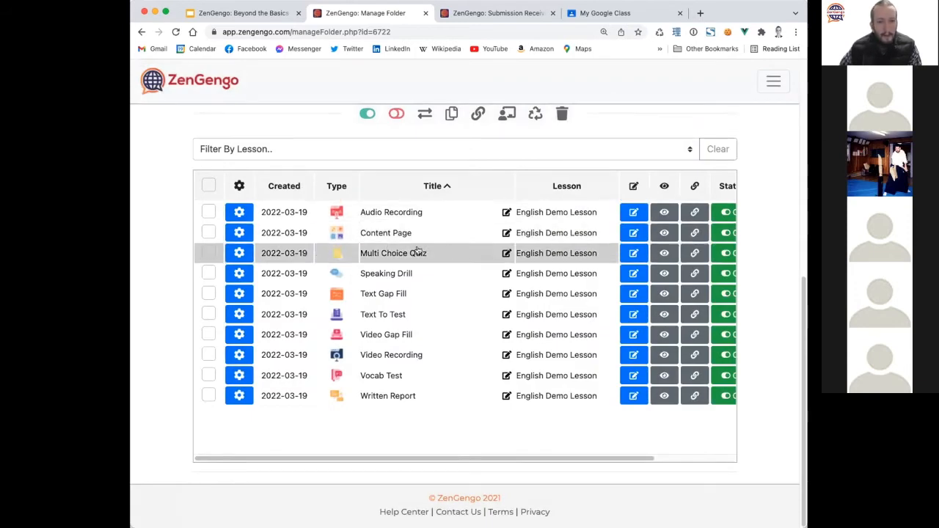
Preview the Multi Choice Quiz, order the Charles sentences, and answer 'He studied hard'.
{"action": "left_click", "coordinate": [664, 253]}
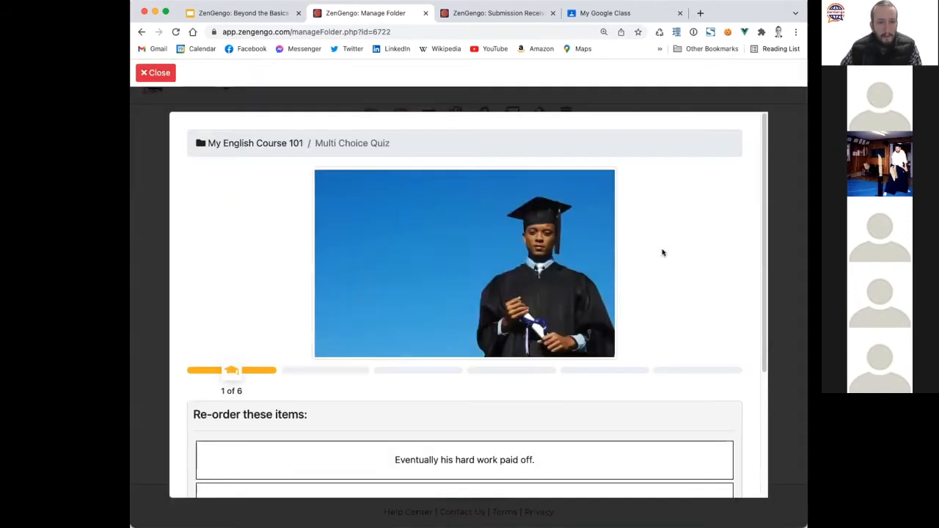
{"action": "scroll", "coordinate": [259, 331], "scroll_direction": "down", "scroll_amount": 5}
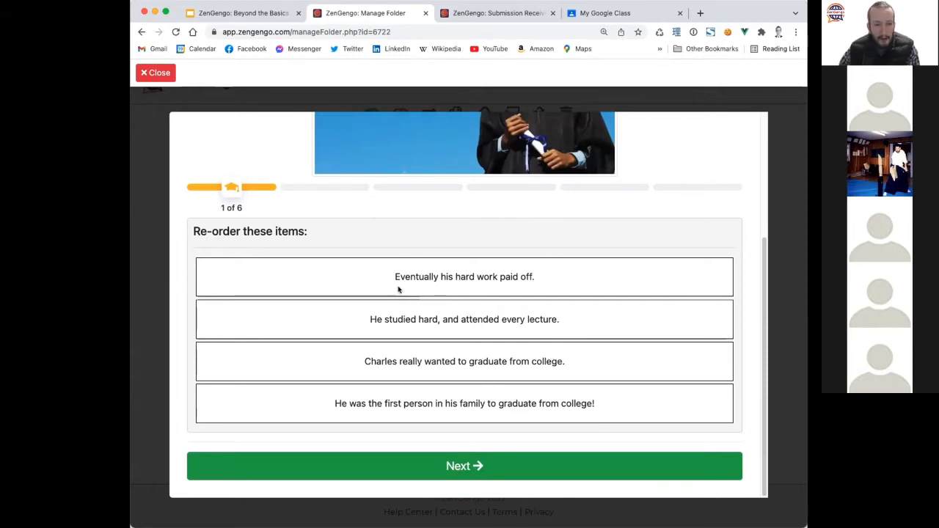
{"action": "scroll", "coordinate": [503, 373], "scroll_direction": "up", "scroll_amount": 5}
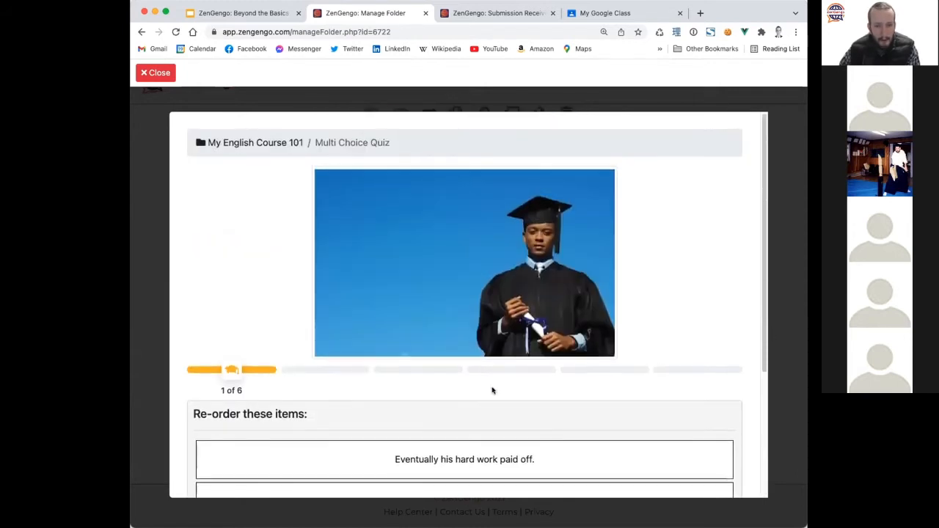
{"action": "scroll", "coordinate": [492, 388], "scroll_direction": "down", "scroll_amount": 5}
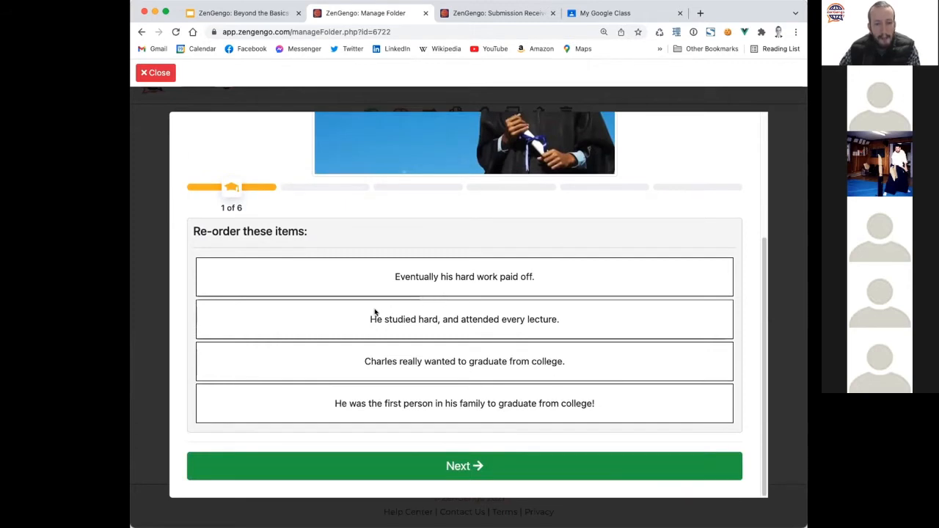
{"action": "left_click_drag", "start_coordinate": [468, 381], "coordinate": [507, 288]}
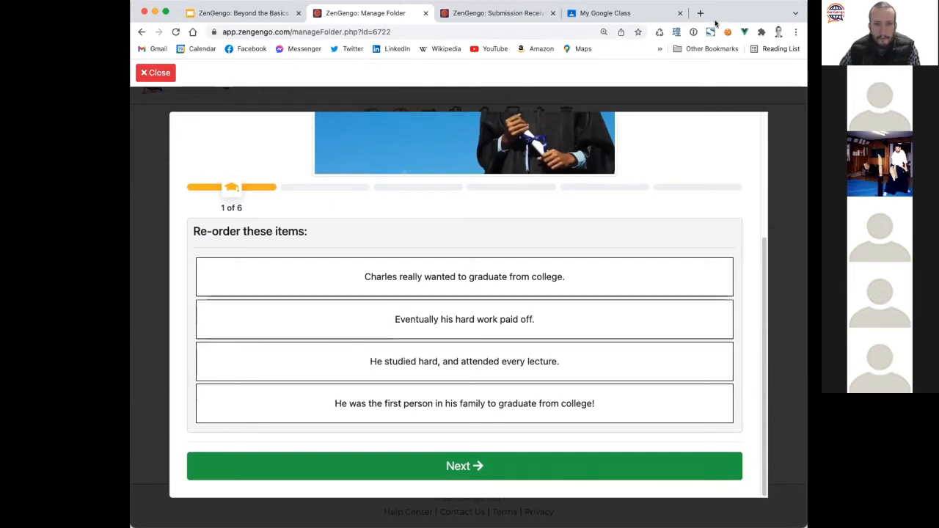
{"action": "left_click_drag", "start_coordinate": [502, 364], "coordinate": [525, 323]}
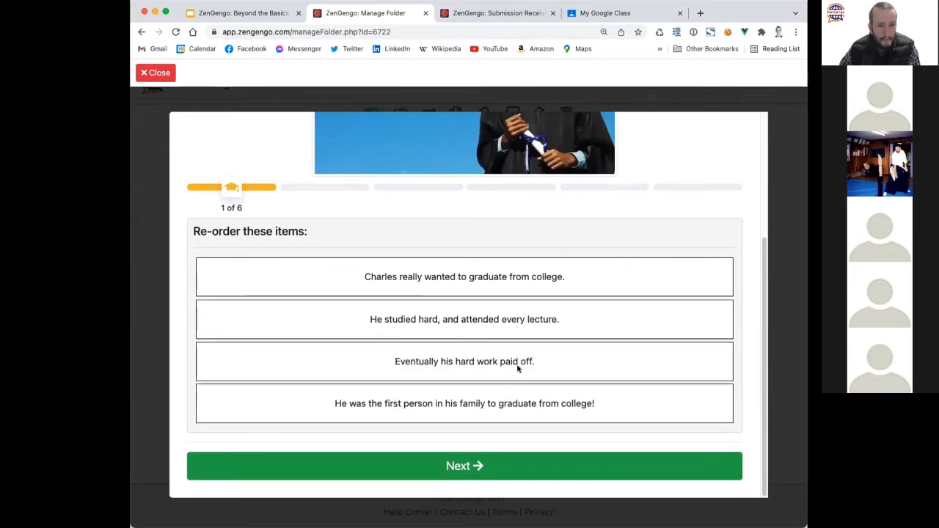
{"action": "left_click", "coordinate": [473, 465]}
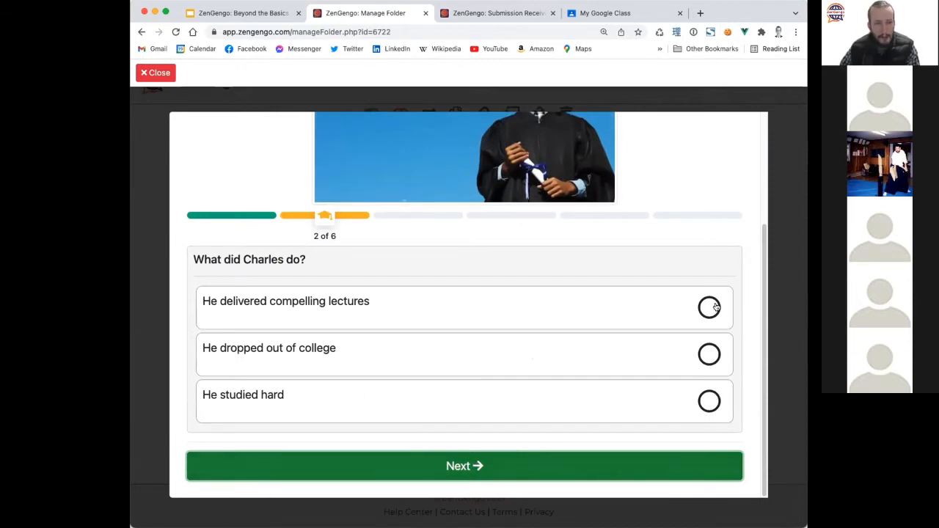
{"action": "left_click", "coordinate": [702, 401]}
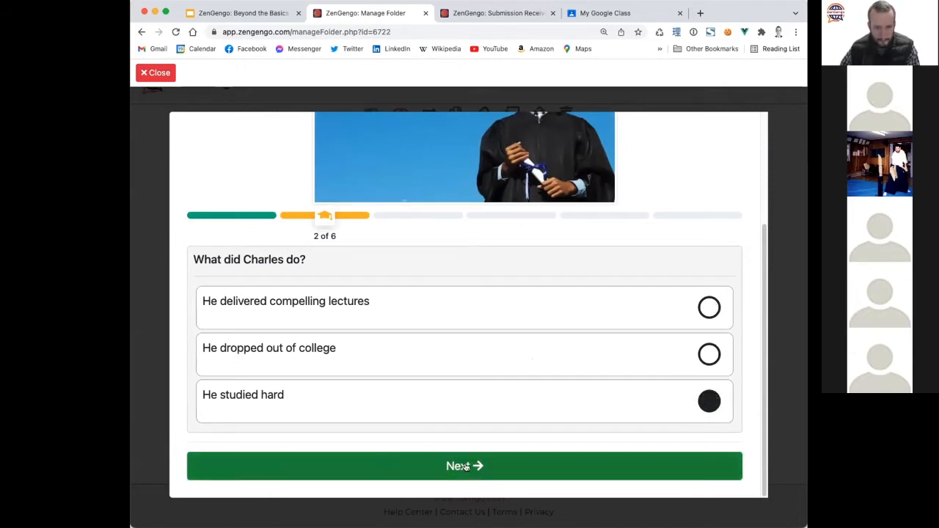
{"action": "left_click", "coordinate": [463, 468]}
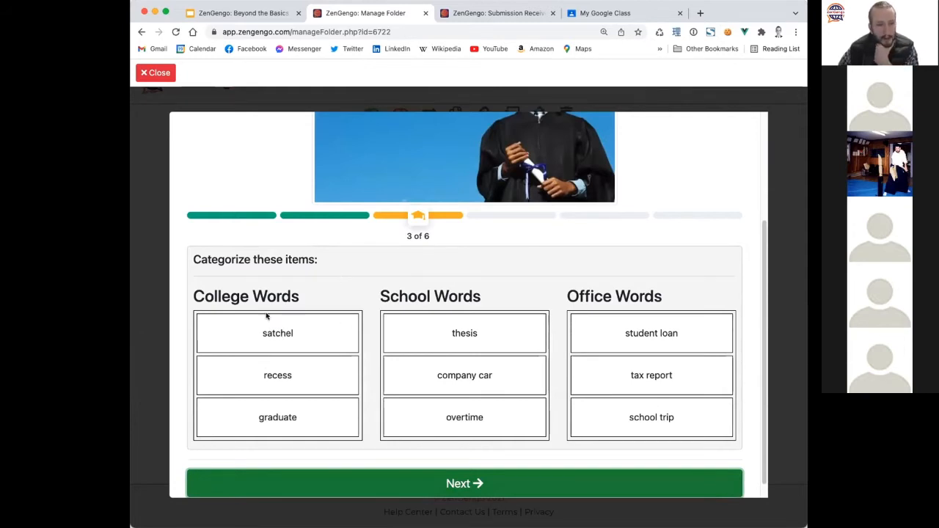
Sort thesis, satchel, company car, recess, overtime and school trip into College, School and Office Words.
{"action": "scroll", "coordinate": [214, 350], "scroll_direction": "down", "scroll_amount": 1}
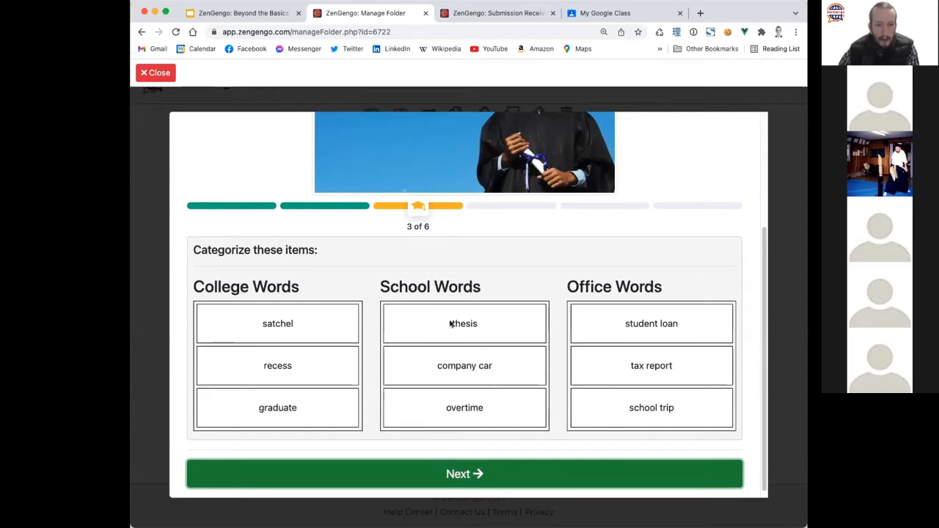
{"action": "left_click_drag", "start_coordinate": [466, 333], "coordinate": [320, 320]}
{"action": "left_click_drag", "start_coordinate": [280, 363], "coordinate": [624, 330]}
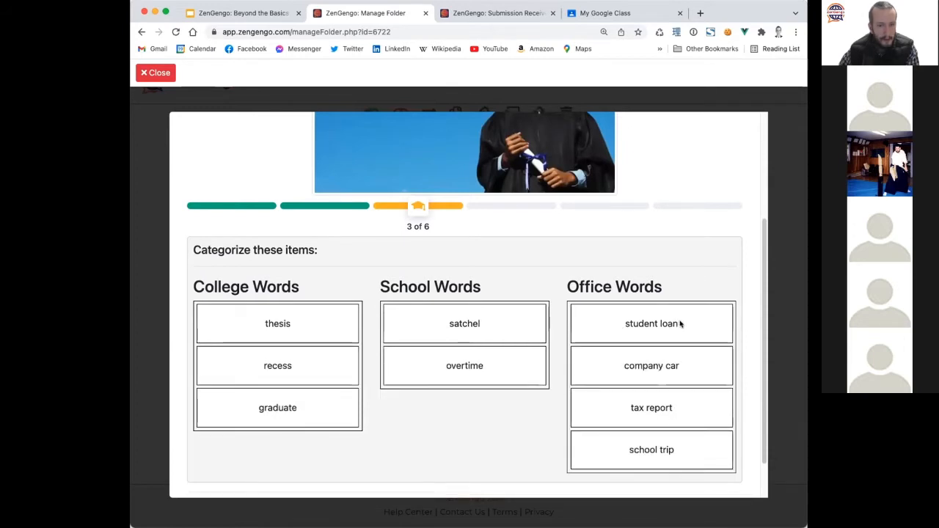
{"action": "left_click_drag", "start_coordinate": [680, 324], "coordinate": [319, 359]}
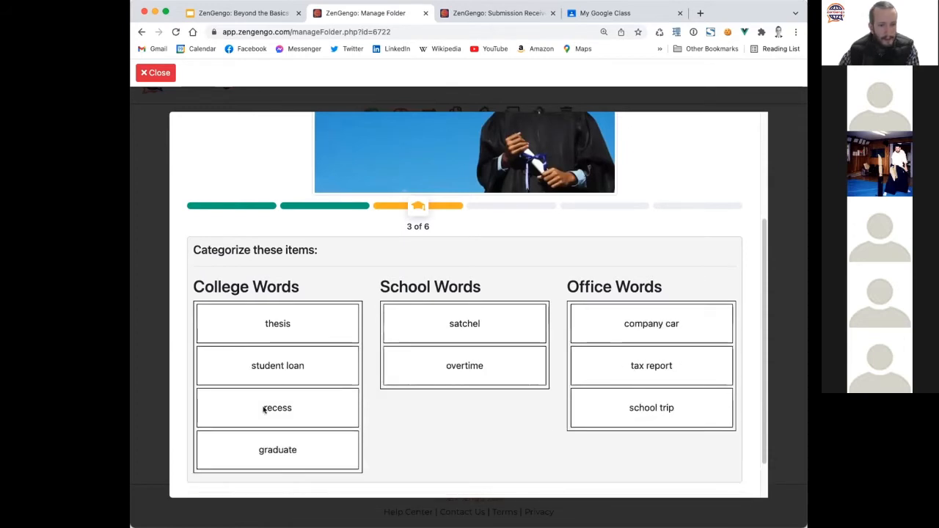
{"action": "left_click_drag", "start_coordinate": [264, 409], "coordinate": [443, 348]}
{"action": "left_click_drag", "start_coordinate": [470, 417], "coordinate": [635, 358]}
{"action": "left_click_drag", "start_coordinate": [662, 448], "coordinate": [484, 370]}
{"action": "left_click", "coordinate": [468, 473]}
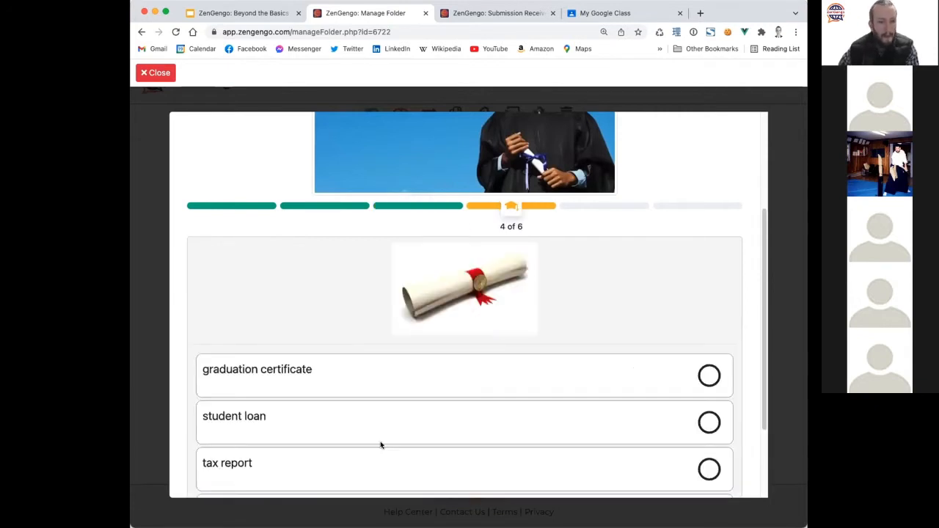
Answer question 4 with 'graduation certificate'.
{"action": "scroll", "coordinate": [379, 445], "scroll_direction": "down", "scroll_amount": 3}
{"action": "scroll", "coordinate": [516, 329], "scroll_direction": "up", "scroll_amount": 5}
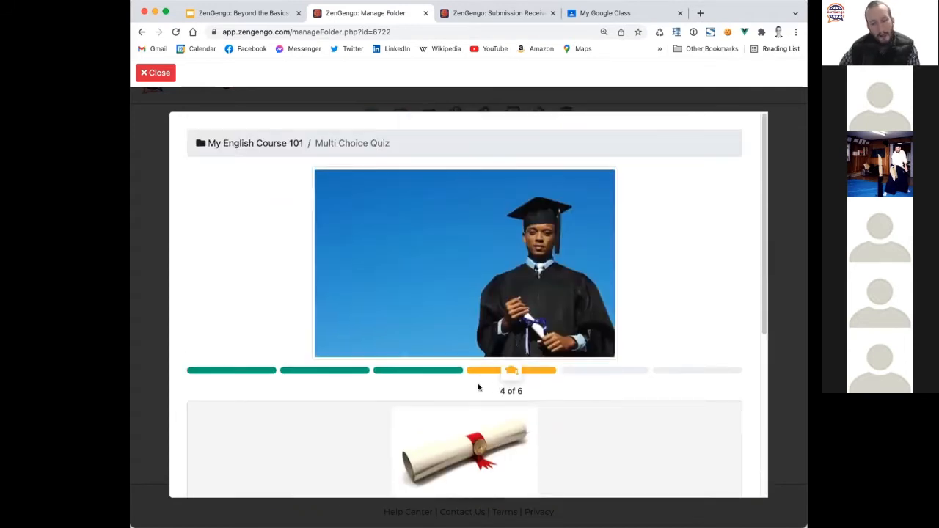
{"action": "scroll", "coordinate": [411, 392], "scroll_direction": "down", "scroll_amount": 3}
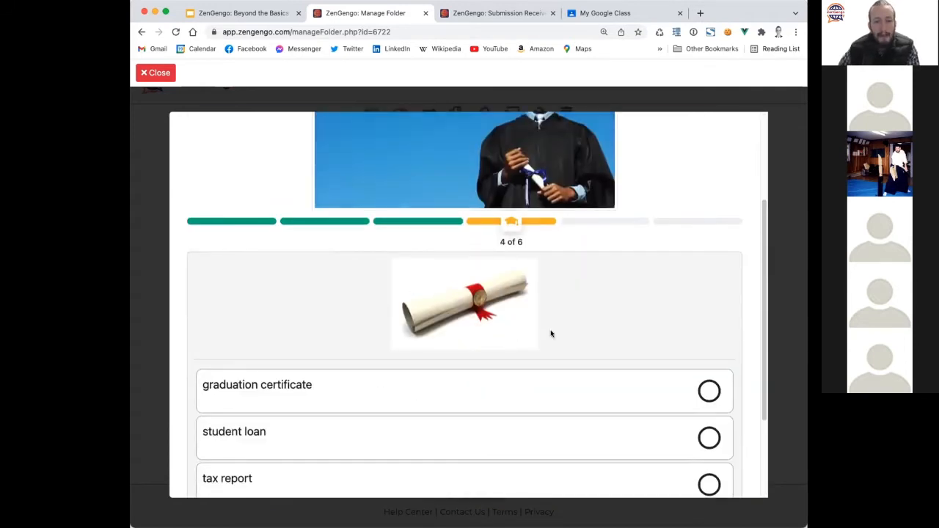
{"action": "scroll", "coordinate": [419, 347], "scroll_direction": "down", "scroll_amount": 3}
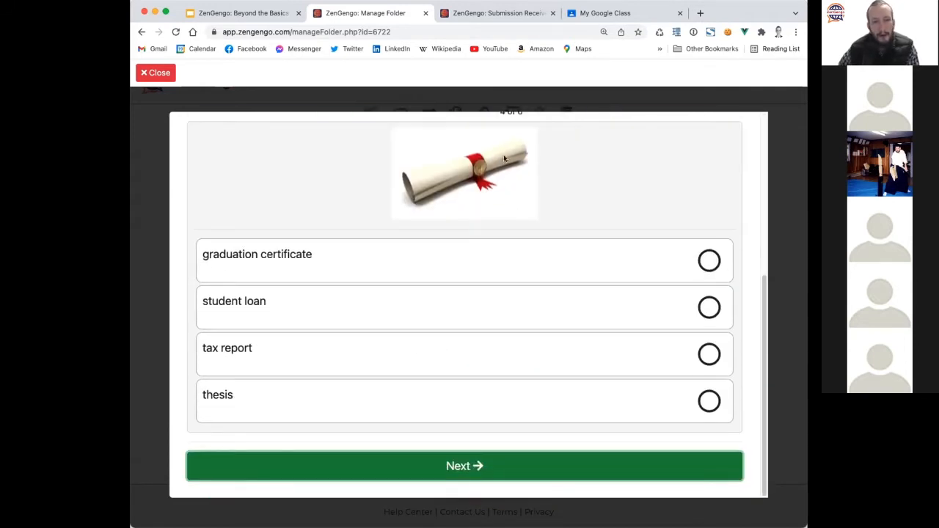
{"action": "left_click", "coordinate": [688, 265]}
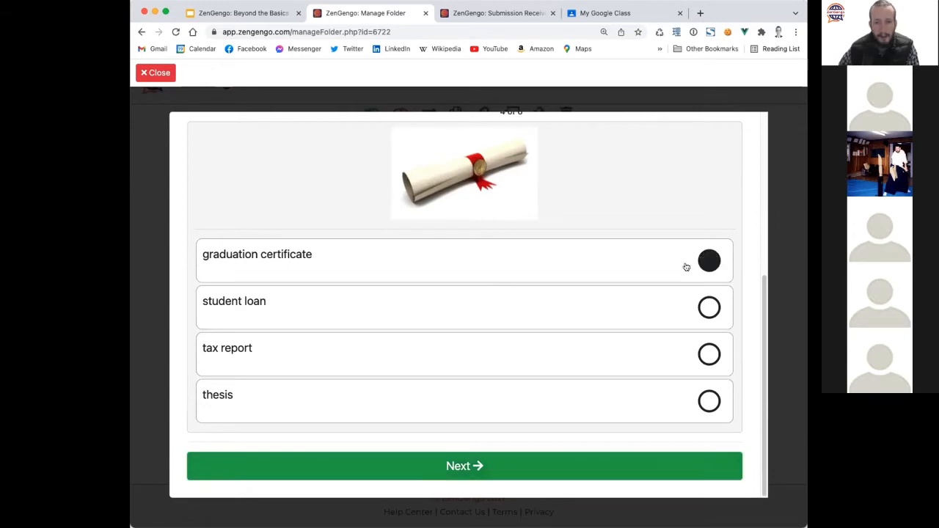
{"action": "left_click", "coordinate": [504, 465]}
Listen to all four audio answers for question 5 and choose the first one.
{"action": "scroll", "coordinate": [491, 352], "scroll_direction": "up", "scroll_amount": 3}
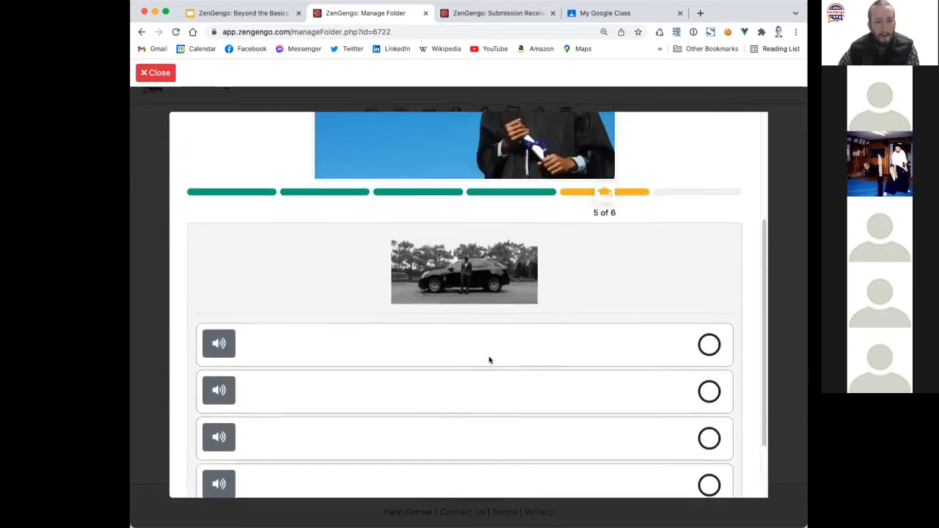
{"action": "scroll", "coordinate": [457, 381], "scroll_direction": "down", "scroll_amount": 2}
{"action": "scroll", "coordinate": [447, 381], "scroll_direction": "down", "scroll_amount": 1}
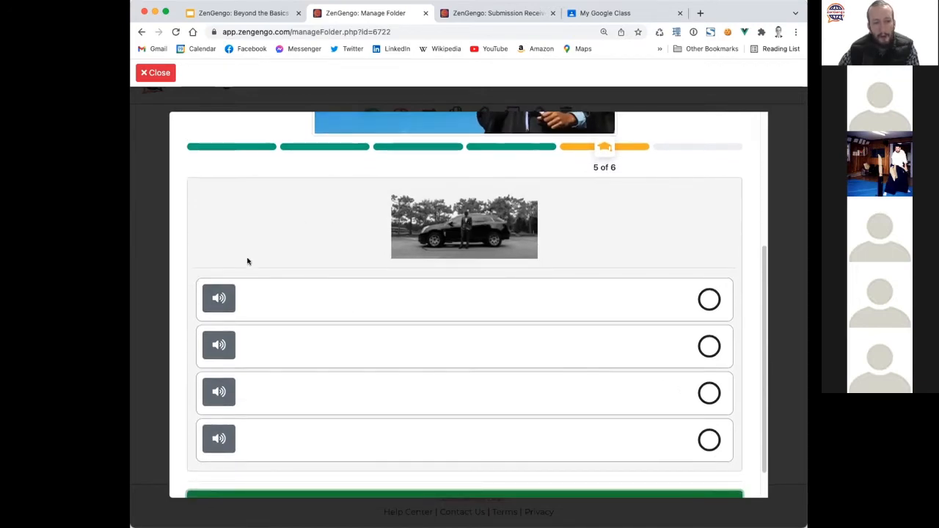
{"action": "left_click", "coordinate": [215, 298]}
{"action": "left_click", "coordinate": [214, 349]}
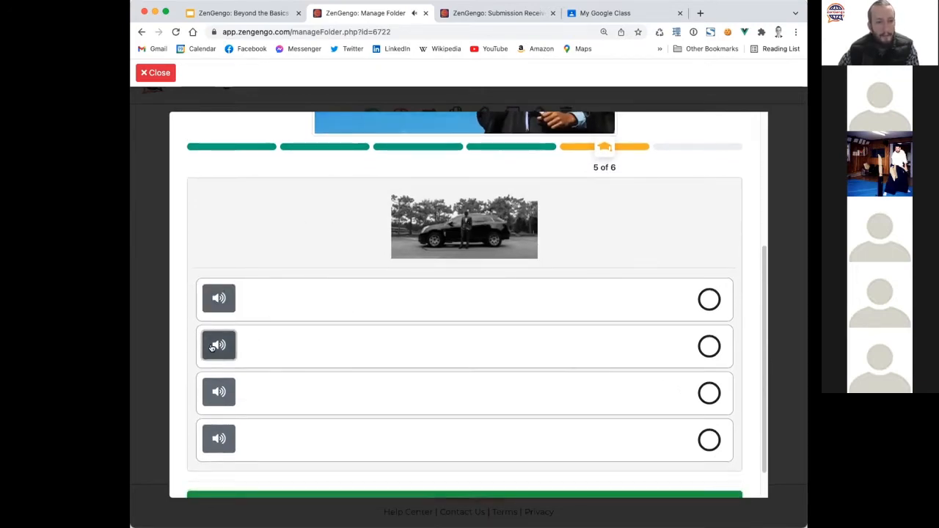
{"action": "left_click", "coordinate": [219, 399]}
{"action": "left_click", "coordinate": [219, 438]}
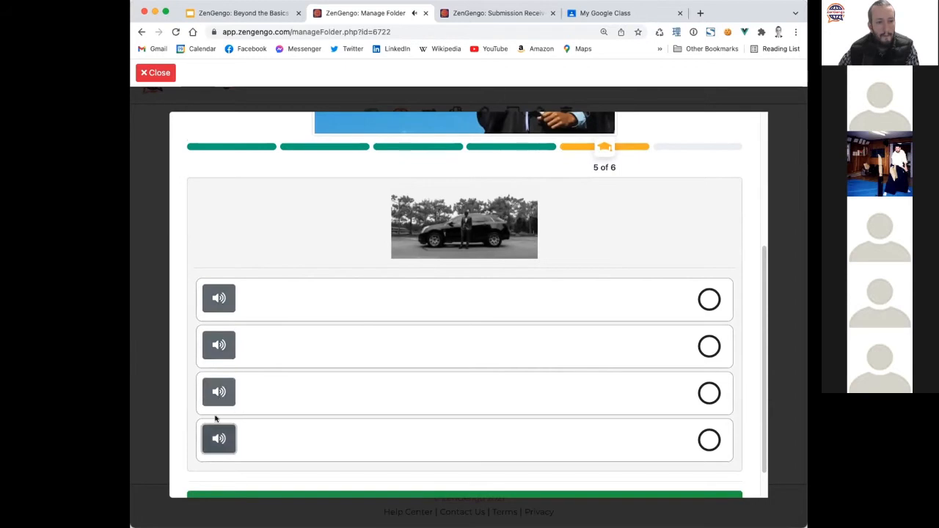
{"action": "left_click", "coordinate": [219, 298]}
{"action": "left_click", "coordinate": [709, 298]}
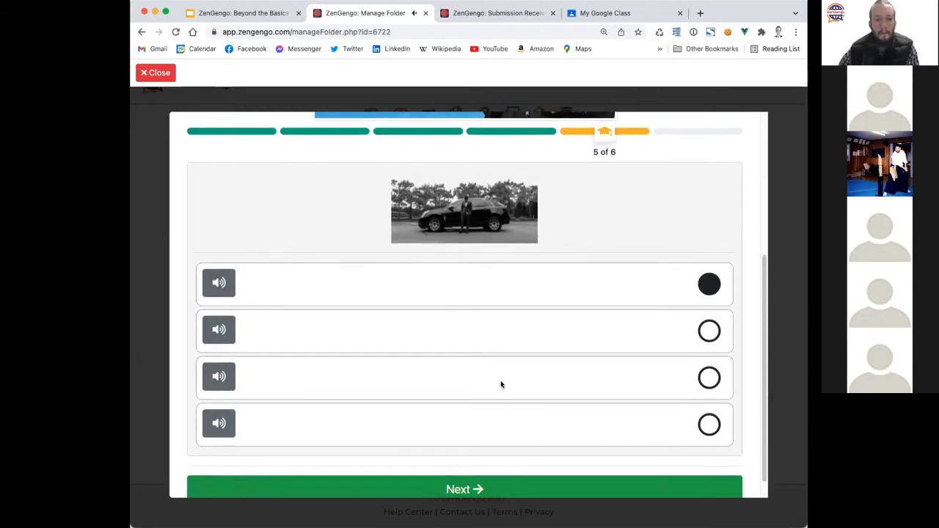
{"action": "left_click", "coordinate": [456, 465]}
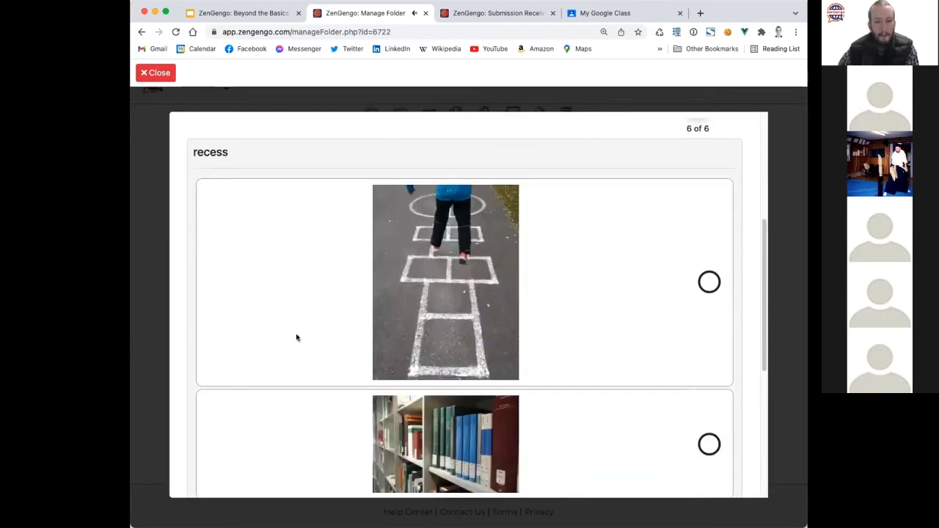
Pick the hopscotch picture for recess and try submitting, triggering the preview-mode notice.
{"action": "scroll", "coordinate": [302, 341], "scroll_direction": "down", "scroll_amount": 3}
{"action": "scroll", "coordinate": [304, 342], "scroll_direction": "up", "scroll_amount": 7}
{"action": "scroll", "coordinate": [304, 343], "scroll_direction": "down", "scroll_amount": 6}
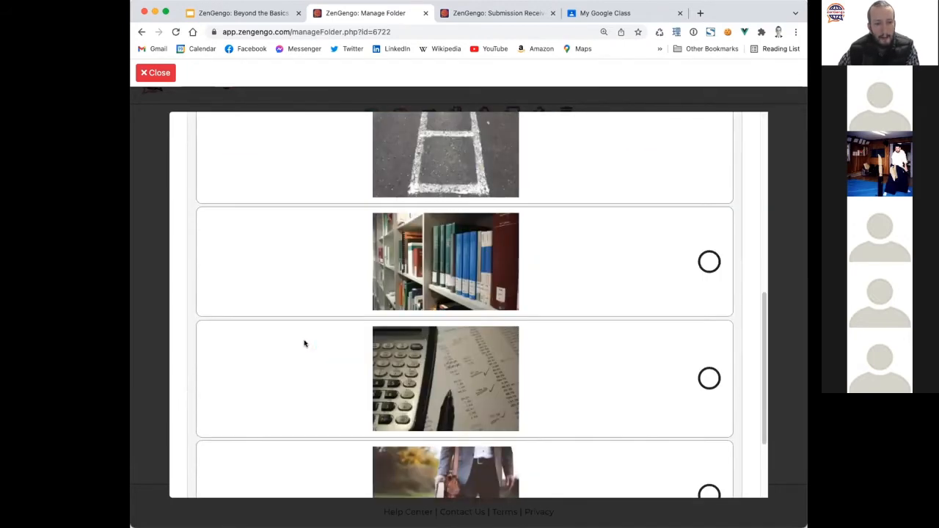
{"action": "scroll", "coordinate": [304, 342], "scroll_direction": "up", "scroll_amount": 6}
{"action": "scroll", "coordinate": [210, 223], "scroll_direction": "down", "scroll_amount": 2}
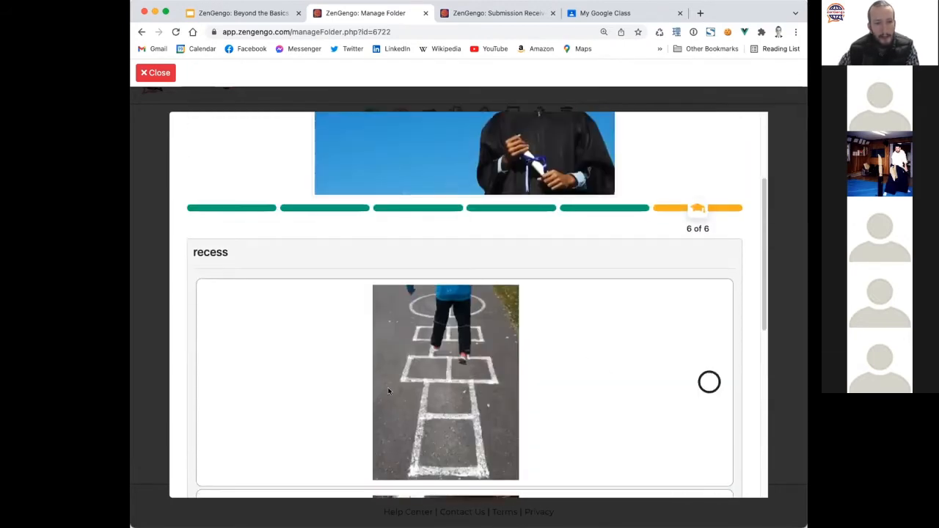
{"action": "scroll", "coordinate": [582, 301], "scroll_direction": "down", "scroll_amount": 5}
{"action": "scroll", "coordinate": [635, 289], "scroll_direction": "up", "scroll_amount": 5}
{"action": "left_click", "coordinate": [645, 364]}
{"action": "scroll", "coordinate": [552, 367], "scroll_direction": "down", "scroll_amount": 6}
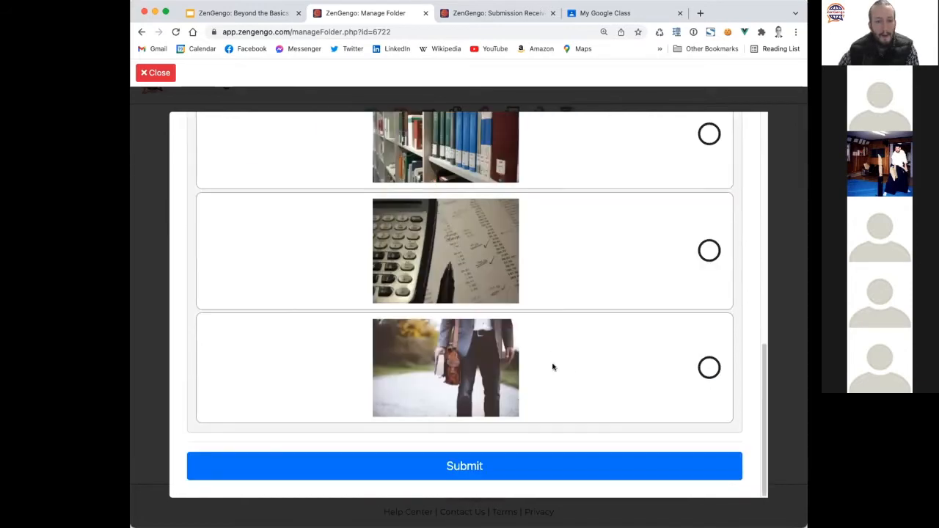
{"action": "left_click", "coordinate": [492, 454]}
{"action": "left_click", "coordinate": [477, 345]}
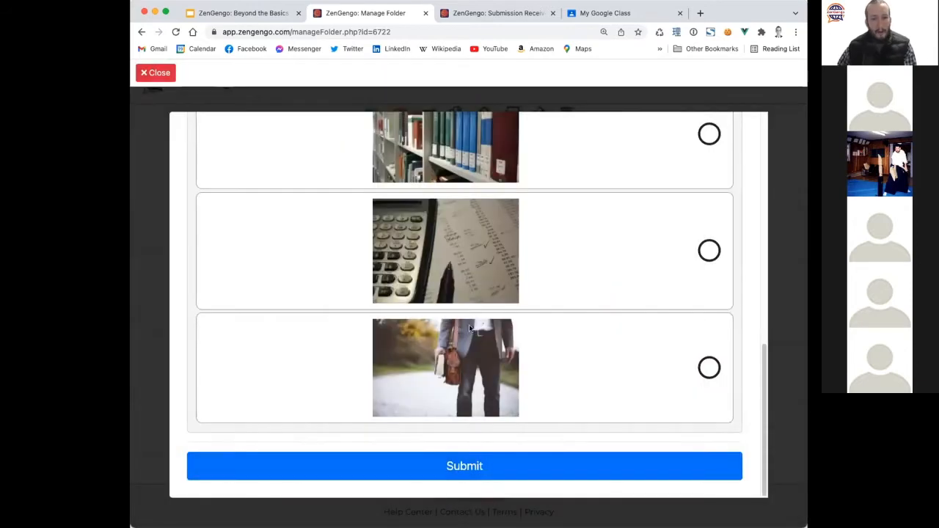
{"action": "scroll", "coordinate": [432, 383], "scroll_direction": "up", "scroll_amount": 5}
{"action": "scroll", "coordinate": [428, 387], "scroll_direction": "down", "scroll_amount": 5}
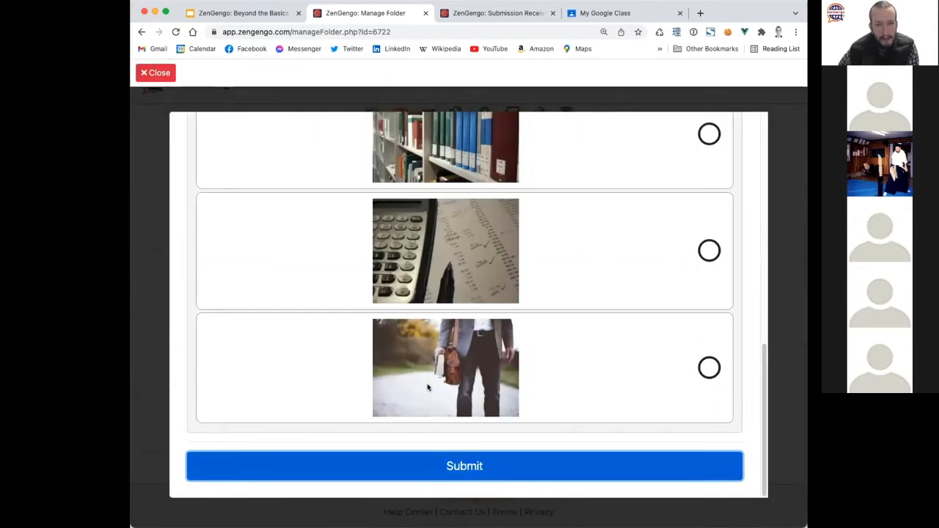
{"action": "left_click", "coordinate": [448, 469]}
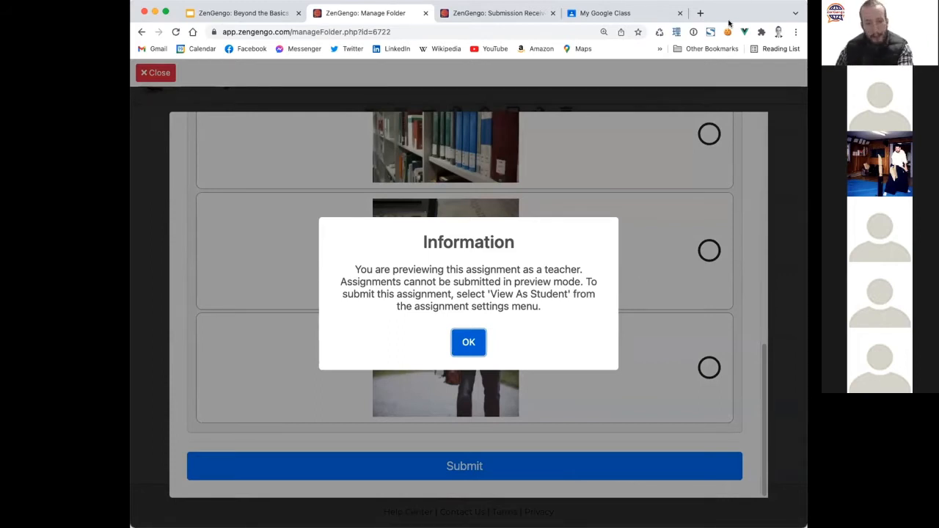
Close the quiz preview, open Multi Choice Quiz via View As Student, then close that tab.
{"action": "left_click", "coordinate": [468, 341]}
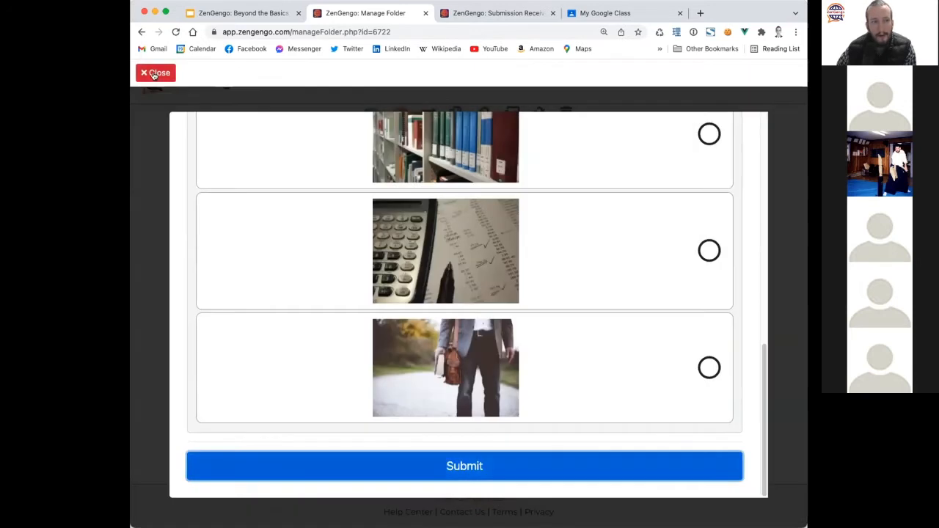
{"action": "left_click", "coordinate": [155, 73]}
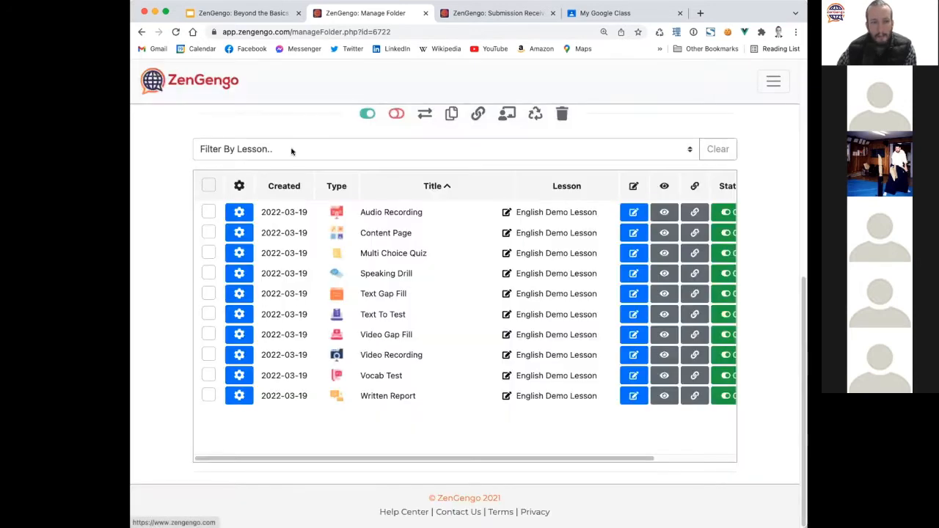
{"action": "left_click", "coordinate": [239, 254]}
{"action": "left_click", "coordinate": [223, 296]}
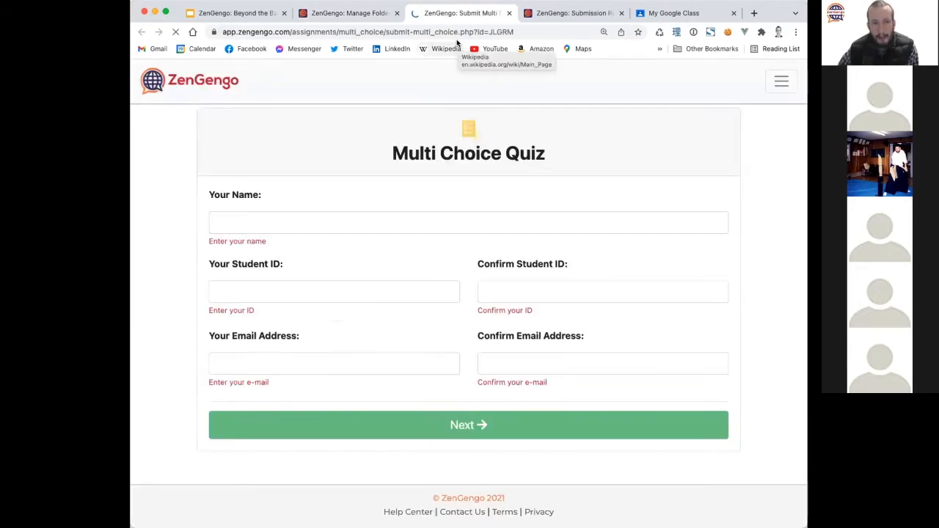
{"action": "left_click", "coordinate": [510, 13]}
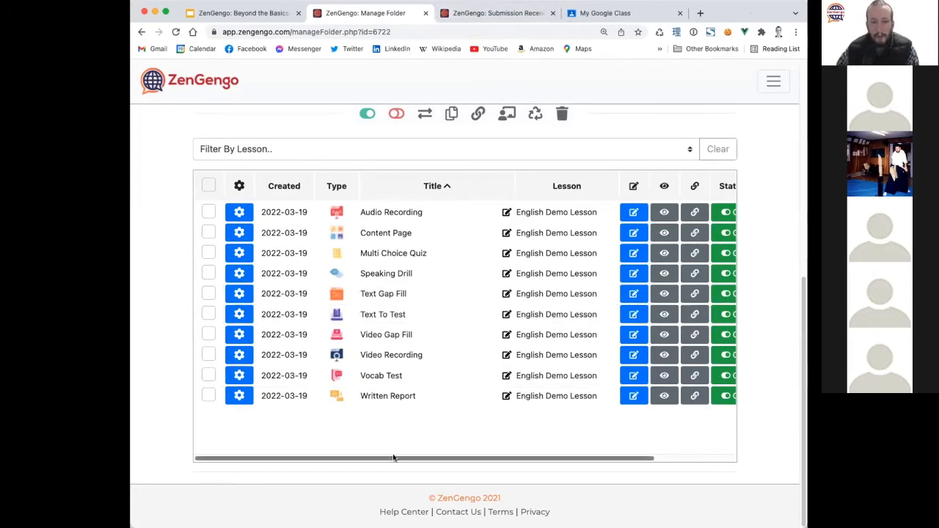
Refresh the folder list and view Audio Recording's 1 / 500 submissions.
{"action": "left_click_drag", "start_coordinate": [392, 457], "coordinate": [613, 458]}
{"action": "scroll", "coordinate": [587, 158], "scroll_direction": "up", "scroll_amount": 3}
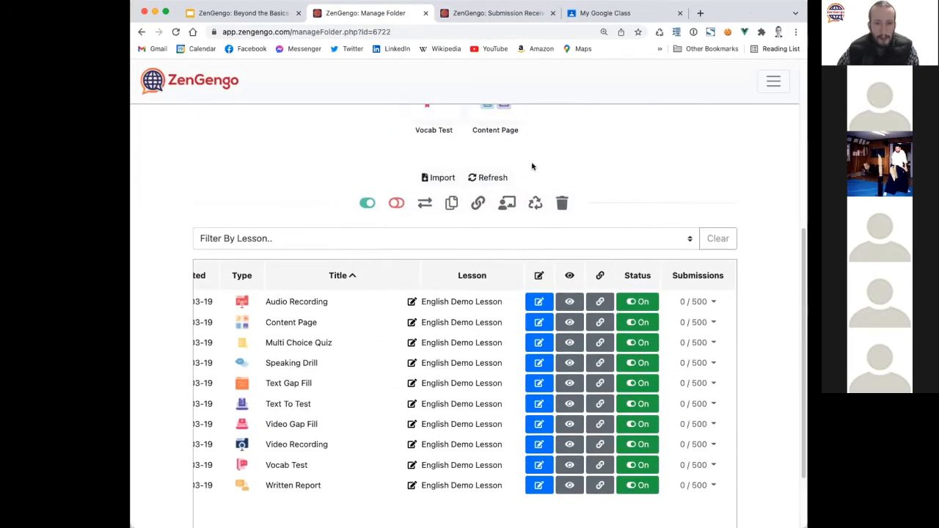
{"action": "left_click", "coordinate": [491, 176]}
{"action": "scroll", "coordinate": [248, 318], "scroll_direction": "down", "scroll_amount": 2}
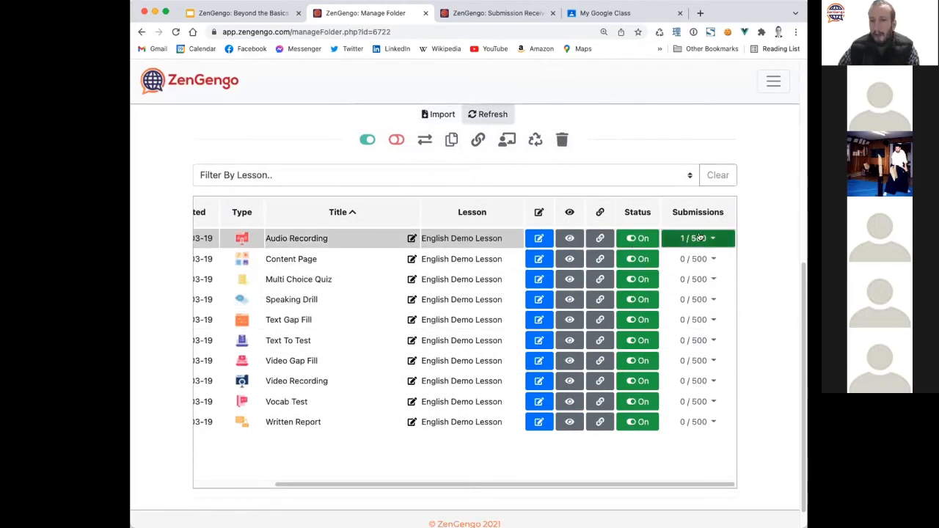
{"action": "left_click", "coordinate": [693, 238]}
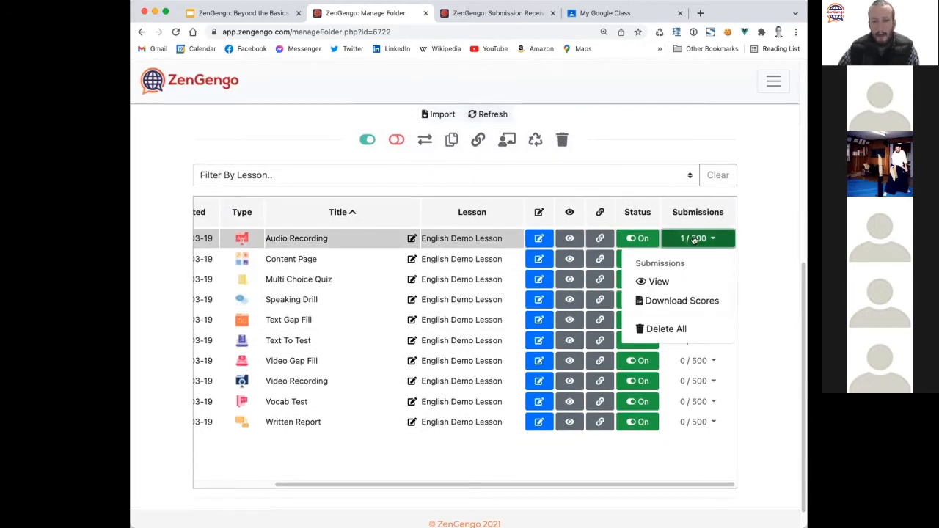
{"action": "left_click", "coordinate": [654, 279]}
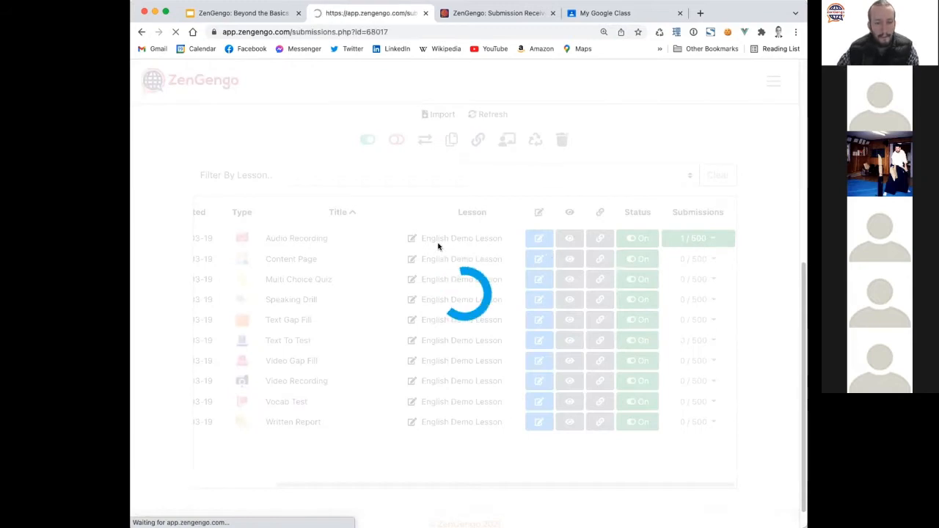
Review the single submission's student list, average and 0% score, date details and actions menu.
{"action": "scroll", "coordinate": [179, 356], "scroll_direction": "down", "scroll_amount": 3}
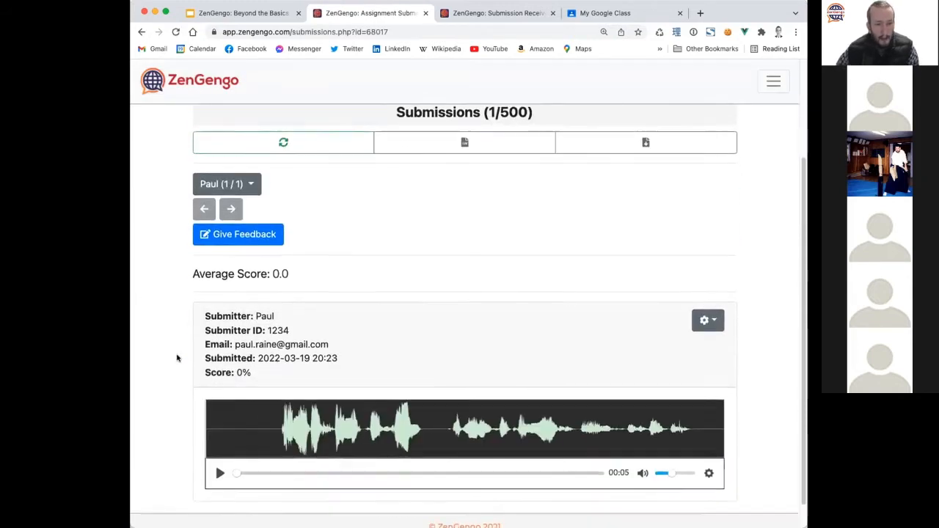
{"action": "scroll", "coordinate": [176, 358], "scroll_direction": "down", "scroll_amount": 1}
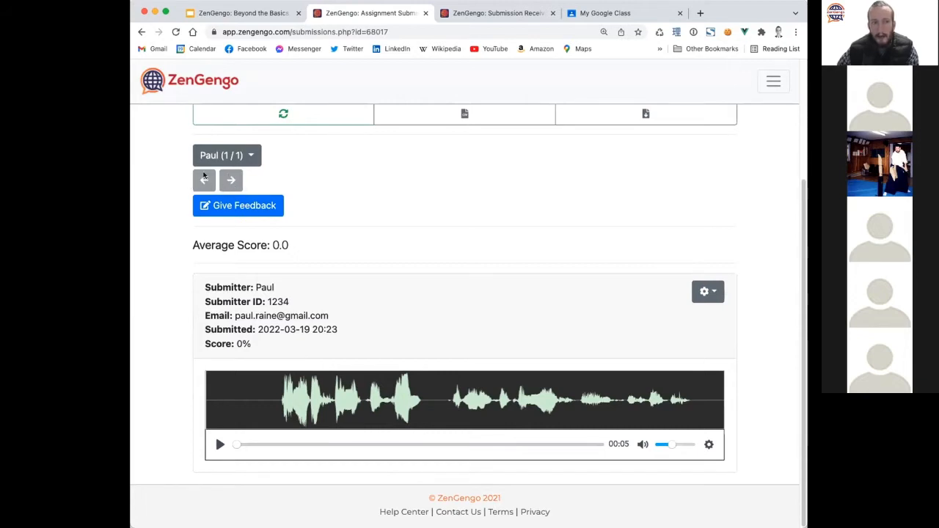
{"action": "left_click", "coordinate": [227, 155]}
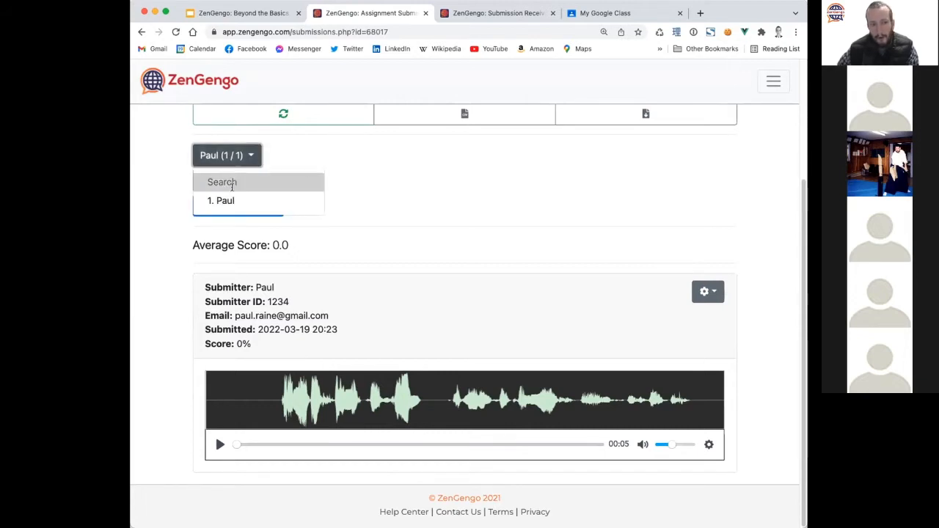
{"action": "left_click", "coordinate": [159, 195]}
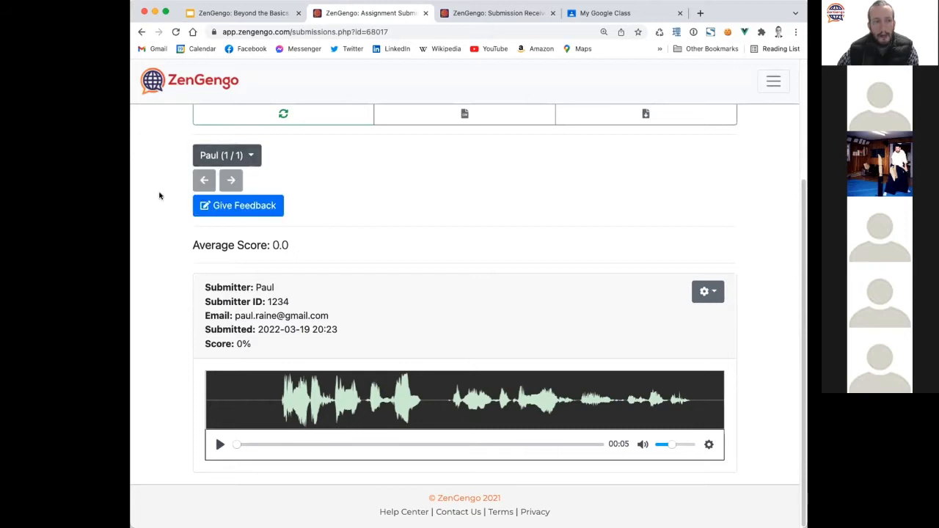
{"action": "left_click_drag", "start_coordinate": [295, 256], "coordinate": [168, 245]}
{"action": "left_click", "coordinate": [176, 321]}
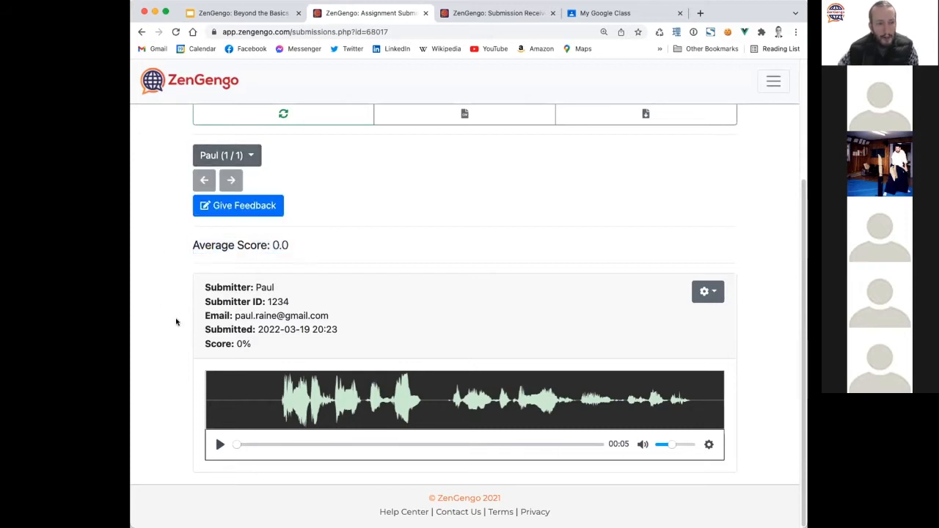
{"action": "left_click_drag", "start_coordinate": [263, 346], "coordinate": [194, 343]}
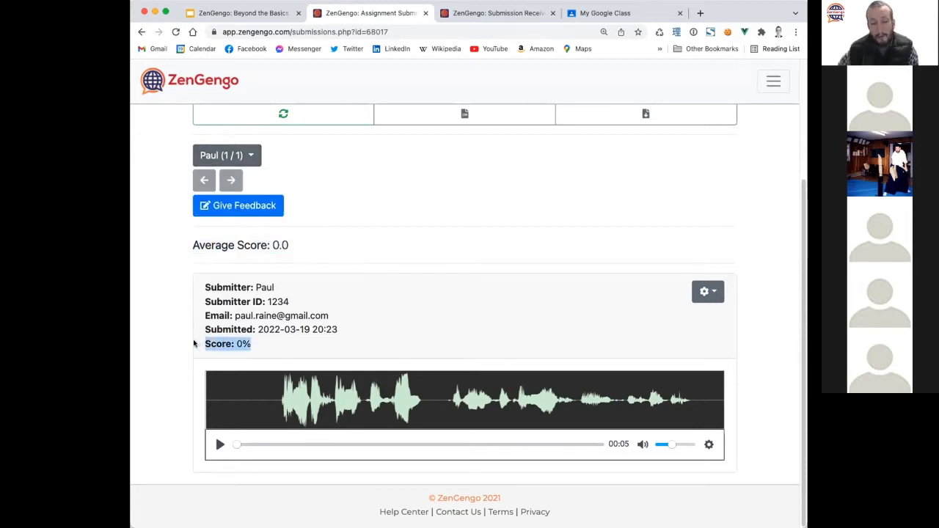
{"action": "left_click", "coordinate": [375, 326]}
{"action": "left_click_drag", "start_coordinate": [355, 329], "coordinate": [199, 314]}
{"action": "left_click", "coordinate": [239, 307]}
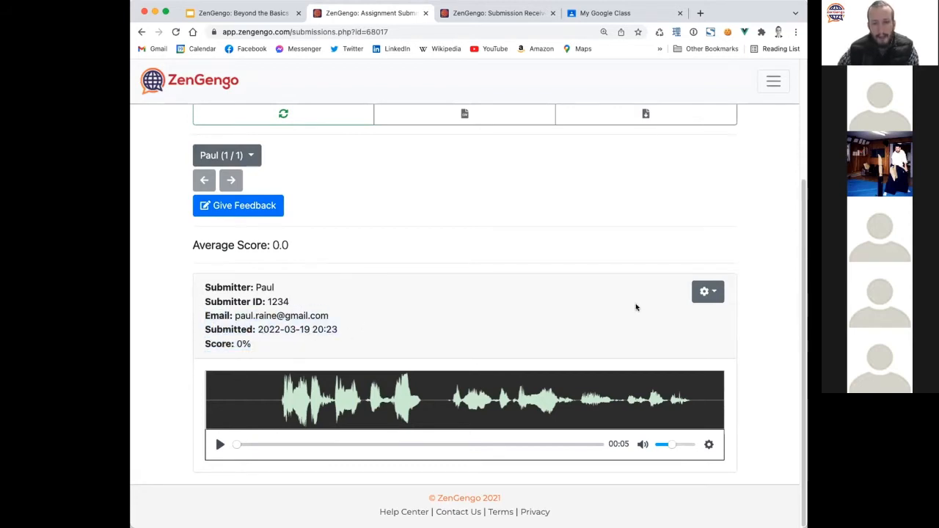
{"action": "left_click", "coordinate": [706, 291]}
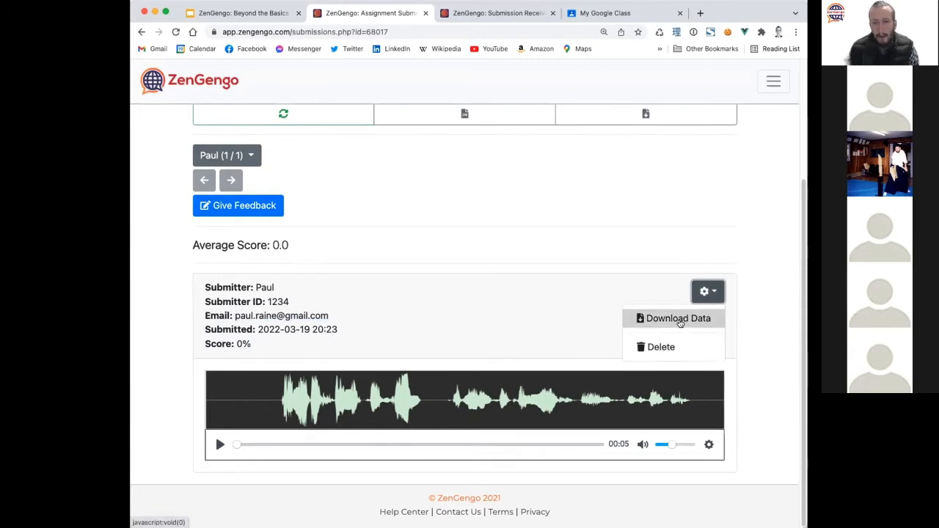
{"action": "left_click", "coordinate": [553, 300]}
{"action": "scroll", "coordinate": [502, 335], "scroll_direction": "up", "scroll_amount": 3}
{"action": "scroll", "coordinate": [502, 335], "scroll_direction": "up", "scroll_amount": 1}
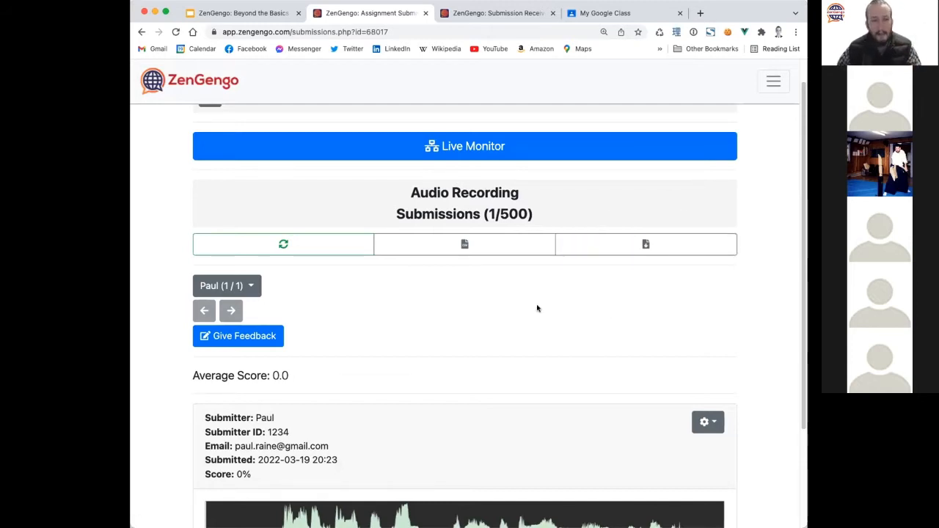
Return to the My English Course 101 folder page.
{"action": "scroll", "coordinate": [366, 347], "scroll_direction": "down", "scroll_amount": 3}
{"action": "scroll", "coordinate": [367, 348], "scroll_direction": "up", "scroll_amount": 4}
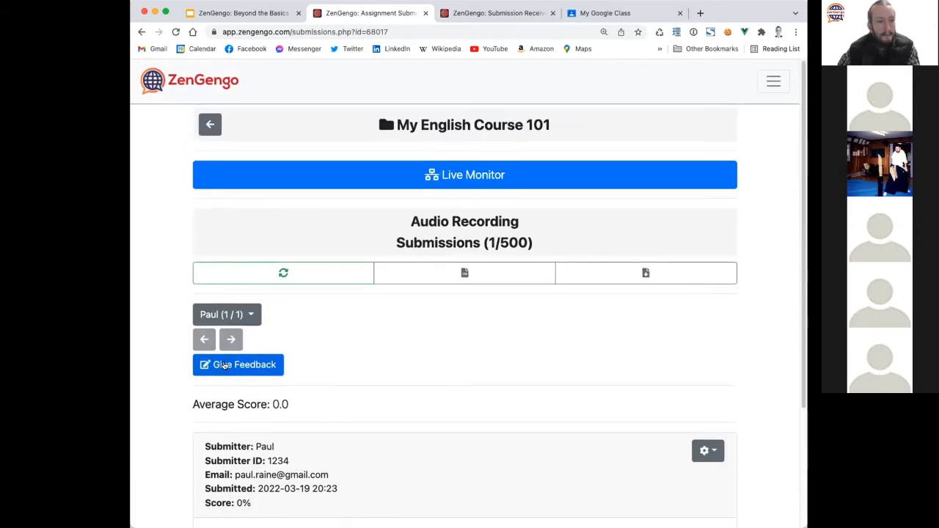
{"action": "left_click", "coordinate": [210, 124]}
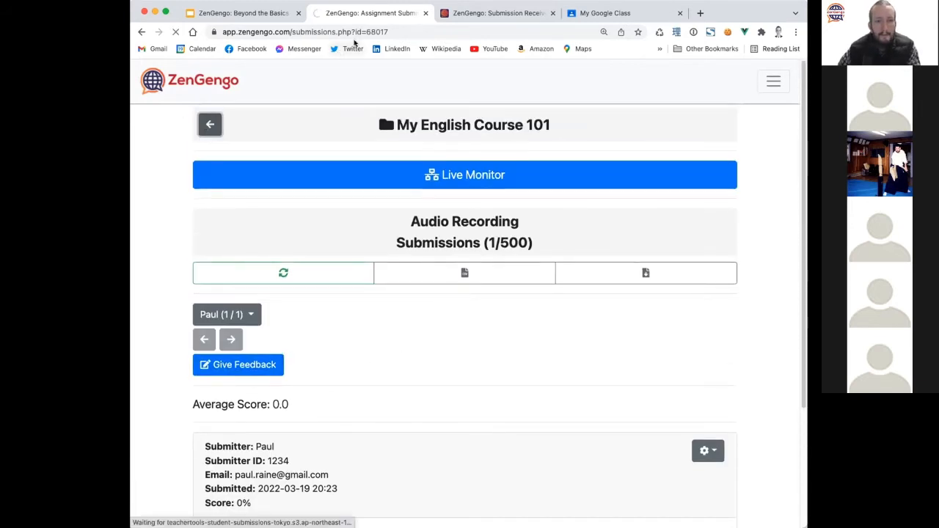
{"action": "left_click", "coordinate": [250, 14]}
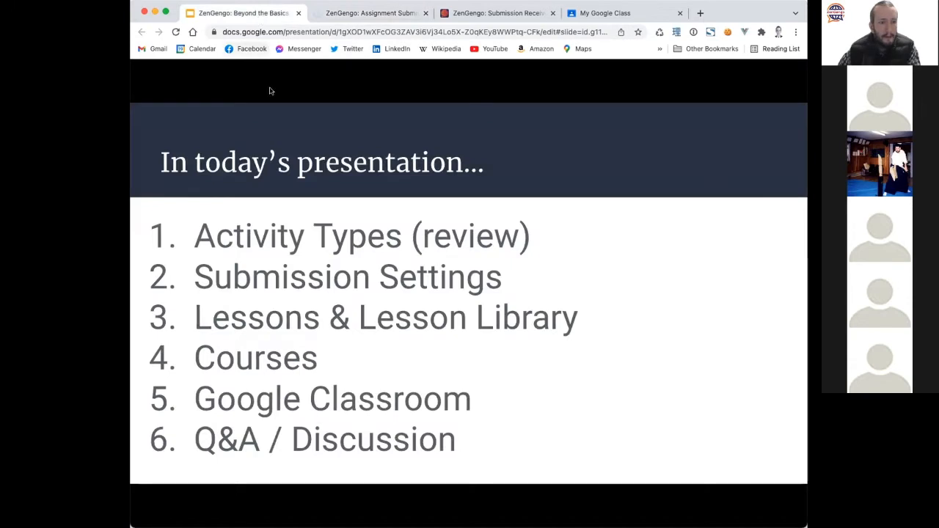
{"action": "left_click", "coordinate": [381, 16]}
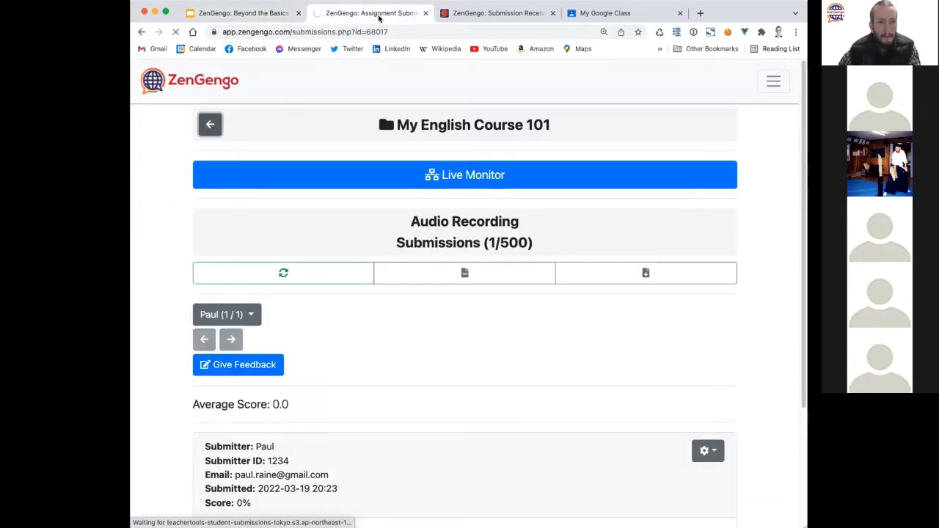
{"action": "left_click", "coordinate": [210, 125]}
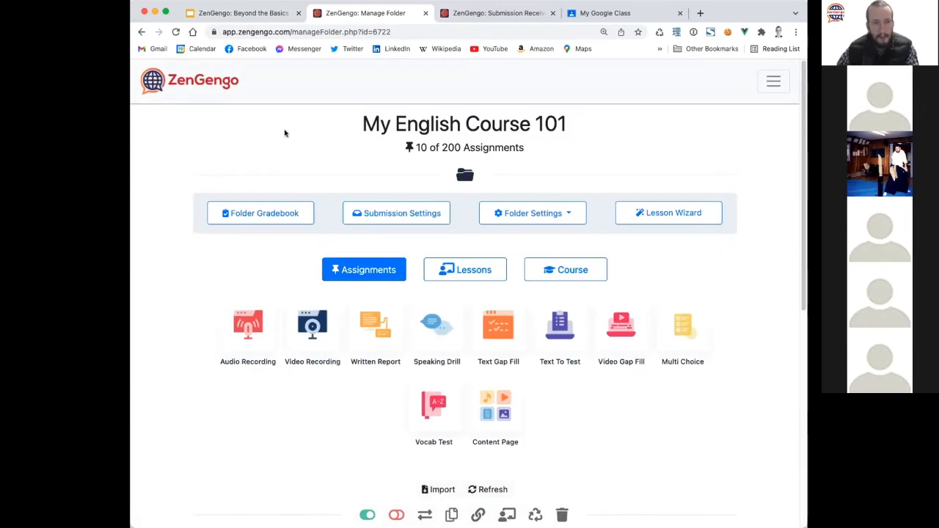
Set the folder's Student Details to 'Specify a list of students in advance' in Submission Settings.
{"action": "scroll", "coordinate": [172, 329], "scroll_direction": "down", "scroll_amount": 10}
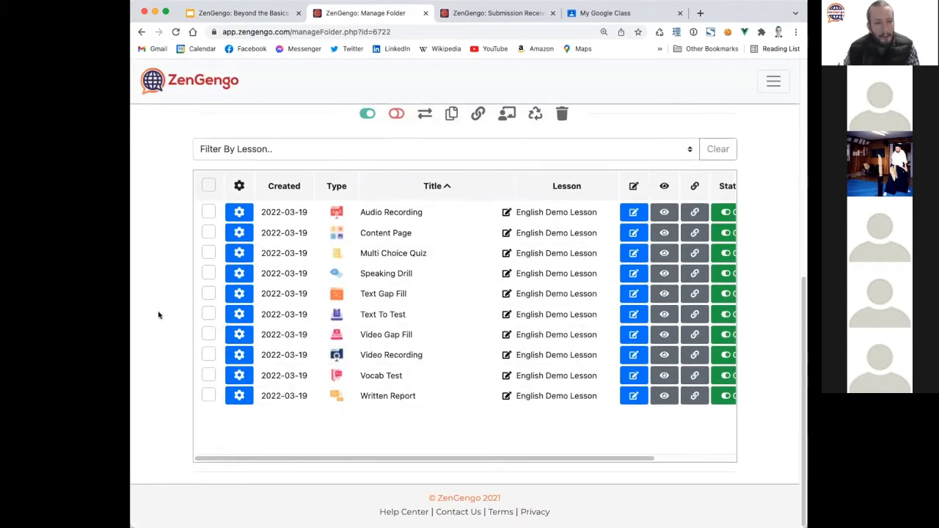
{"action": "scroll", "coordinate": [157, 315], "scroll_direction": "up", "scroll_amount": 10}
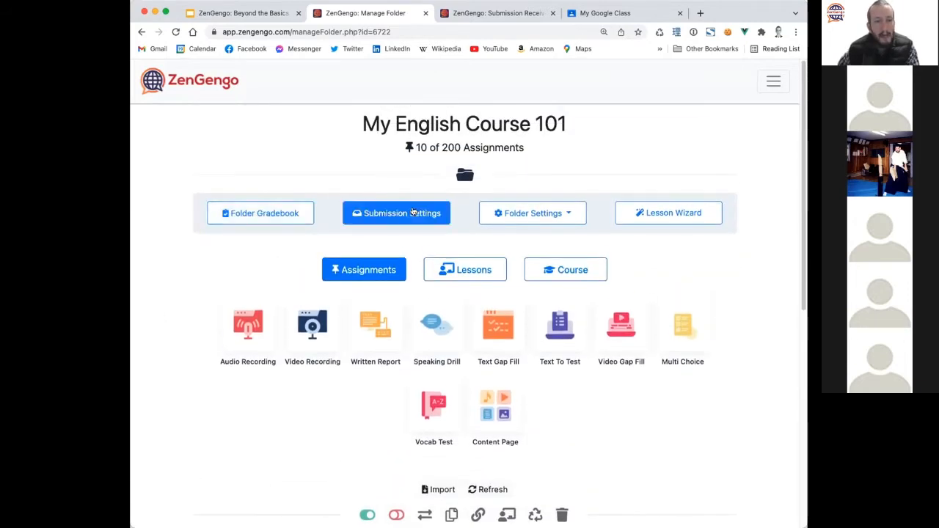
{"action": "left_click", "coordinate": [413, 212]}
{"action": "scroll", "coordinate": [381, 313], "scroll_direction": "down", "scroll_amount": 5}
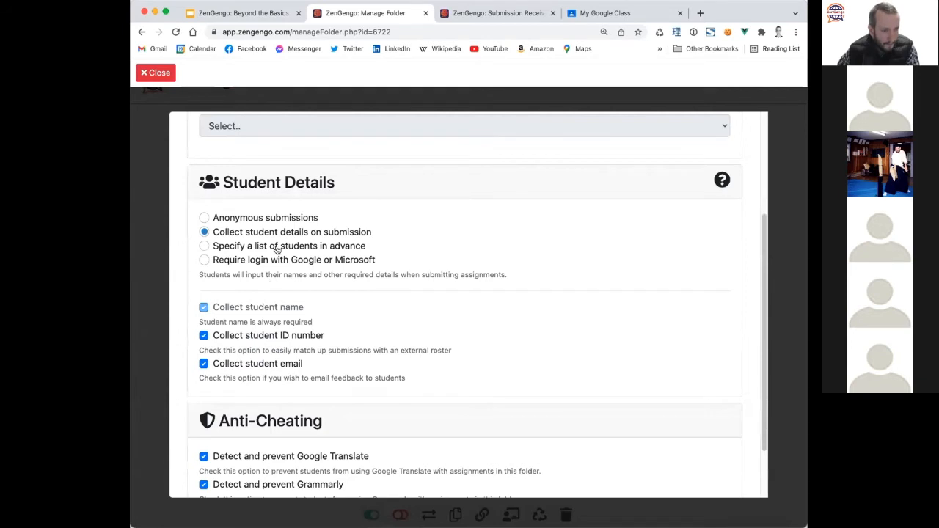
{"action": "left_click", "coordinate": [277, 247]}
{"action": "scroll", "coordinate": [482, 320], "scroll_direction": "up", "scroll_amount": 5}
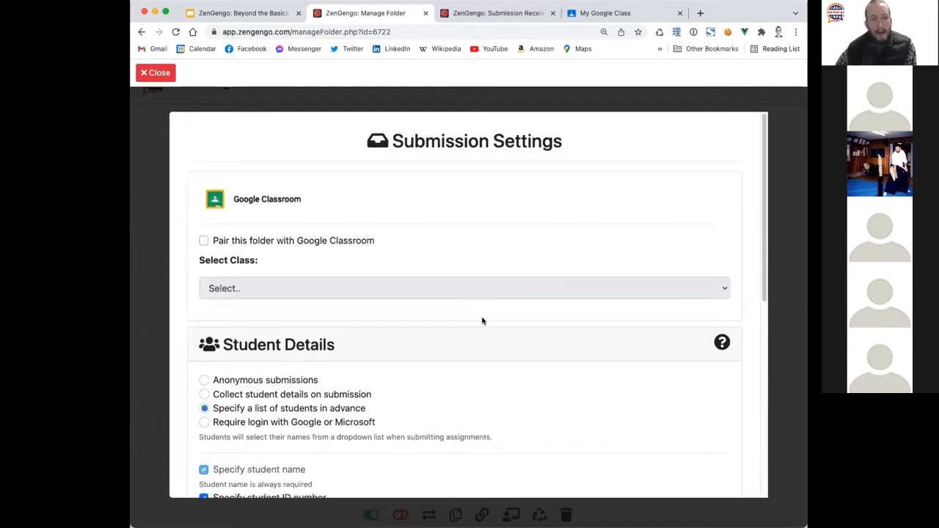
{"action": "scroll", "coordinate": [461, 324], "scroll_direction": "down", "scroll_amount": 3}
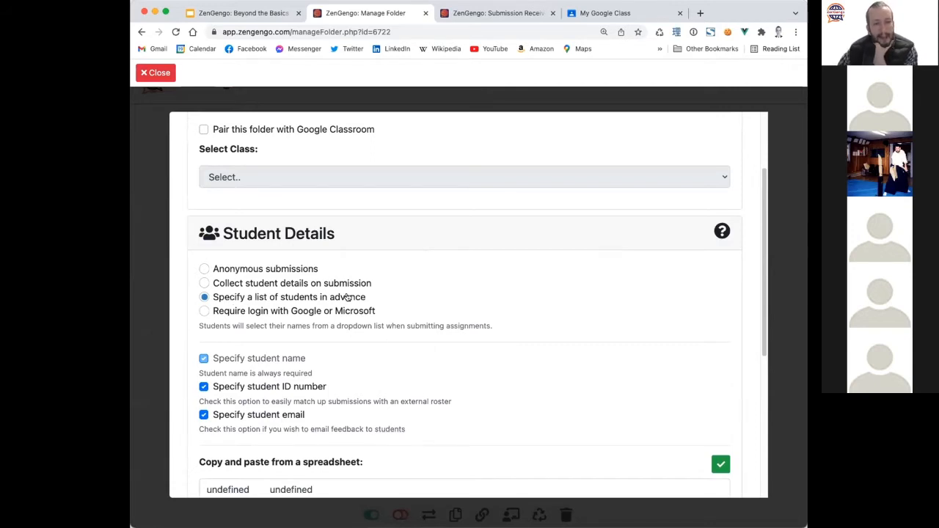
Delete the stray 'undefined undefined' text from the student list box.
{"action": "scroll", "coordinate": [436, 310], "scroll_direction": "down", "scroll_amount": 5}
{"action": "scroll", "coordinate": [425, 325], "scroll_direction": "up", "scroll_amount": 4}
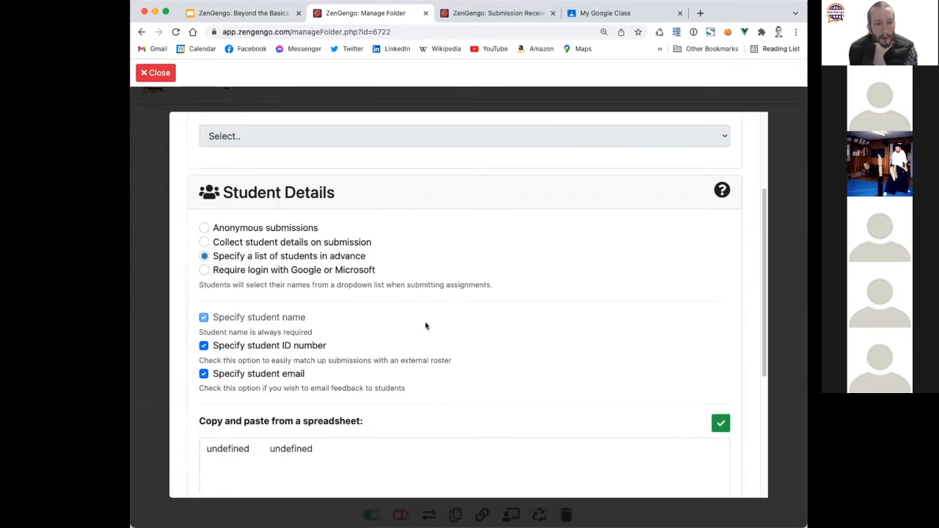
{"action": "left_click_drag", "start_coordinate": [369, 464], "coordinate": [159, 440]}
{"action": "key", "text": "BackSpace"}
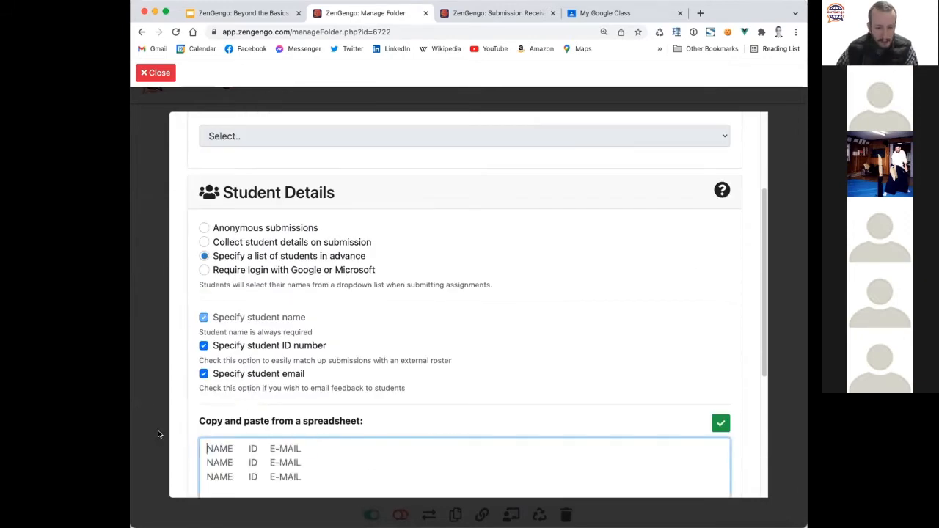
Toggle 'Specify student ID number' and 'Specify student email' off and back on.
{"action": "scroll", "coordinate": [325, 345], "scroll_direction": "down", "scroll_amount": 2}
{"action": "scroll", "coordinate": [244, 375], "scroll_direction": "down", "scroll_amount": 2}
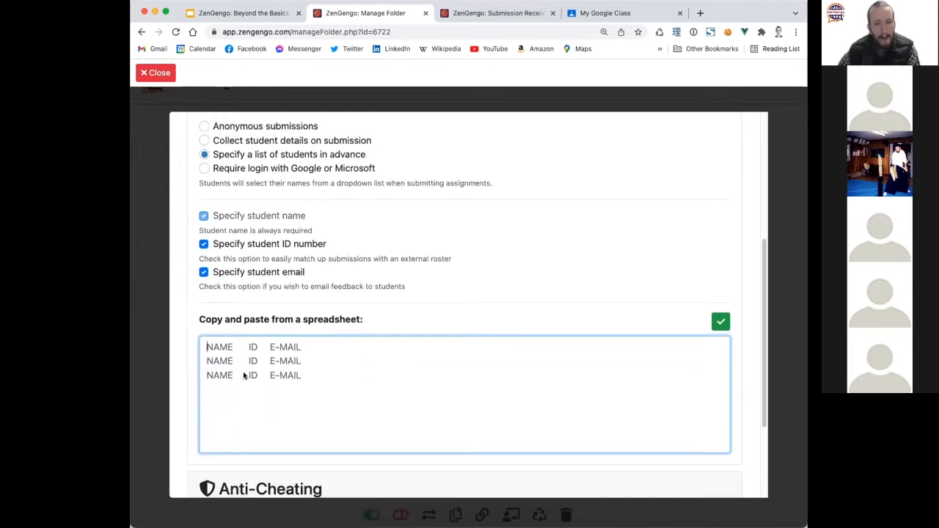
{"action": "scroll", "coordinate": [244, 375], "scroll_direction": "up", "scroll_amount": 6}
{"action": "scroll", "coordinate": [244, 375], "scroll_direction": "down", "scroll_amount": 5}
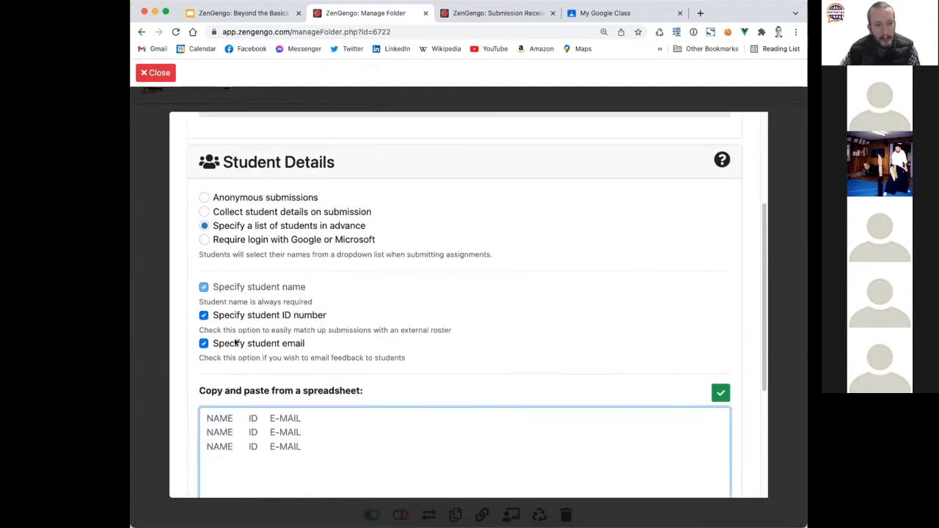
{"action": "left_click", "coordinate": [236, 316]}
{"action": "left_click", "coordinate": [226, 347]}
{"action": "scroll", "coordinate": [514, 429], "scroll_direction": "down", "scroll_amount": 1}
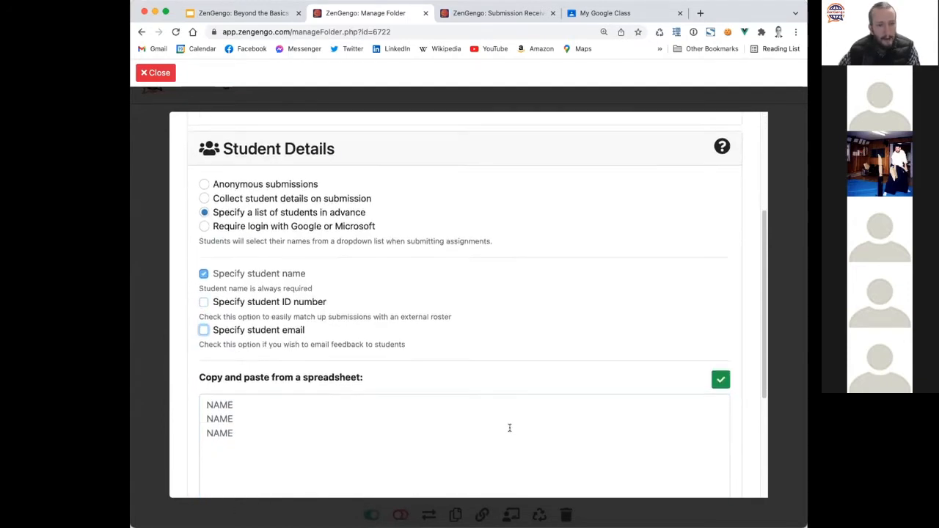
{"action": "left_click", "coordinate": [346, 419]}
{"action": "scroll", "coordinate": [273, 455], "scroll_direction": "down", "scroll_amount": 1}
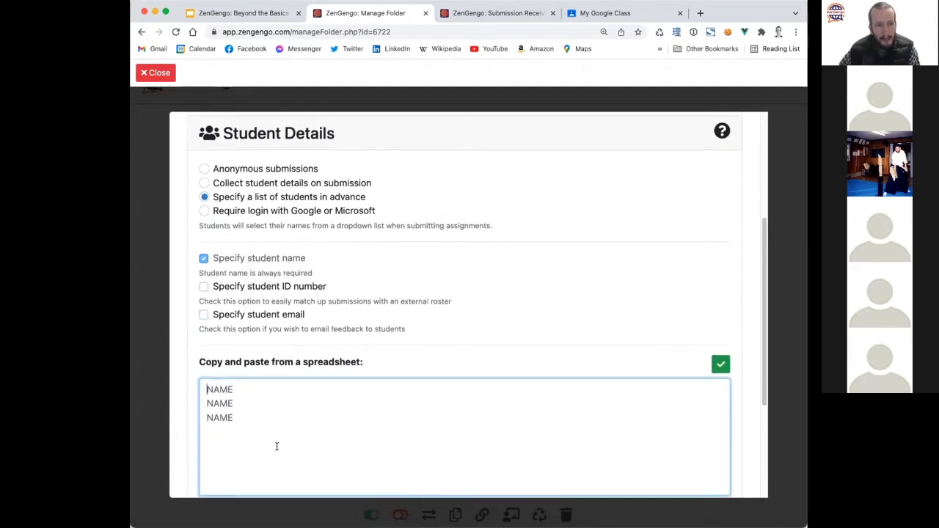
{"action": "left_click_drag", "start_coordinate": [197, 360], "coordinate": [414, 359]}
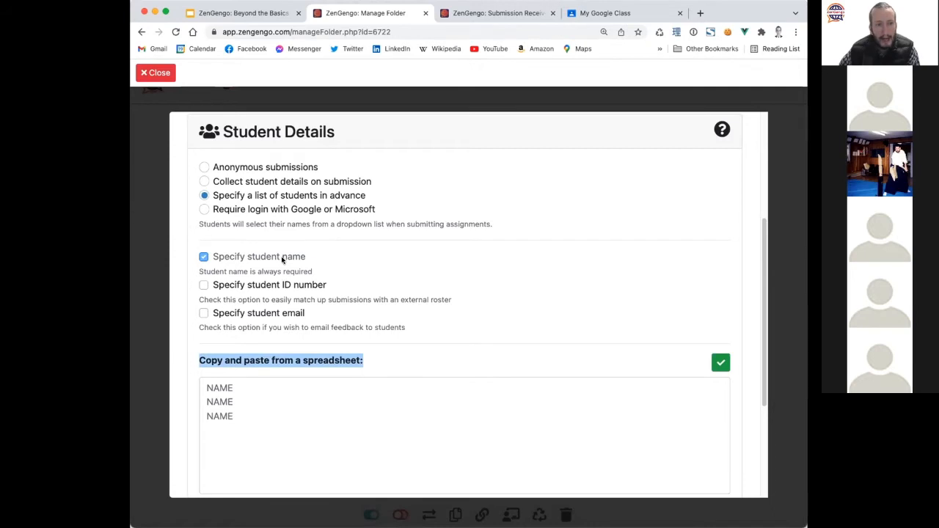
{"action": "left_click", "coordinate": [274, 287]}
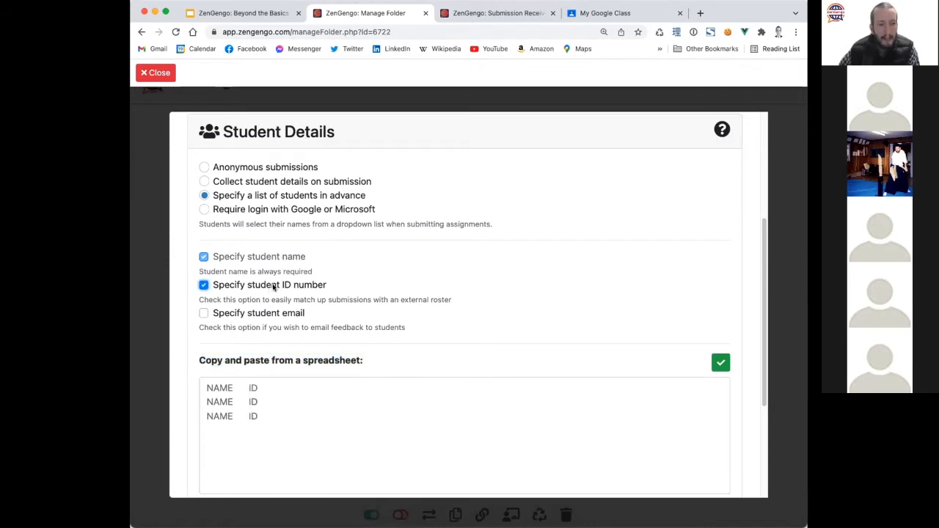
{"action": "left_click", "coordinate": [263, 314]}
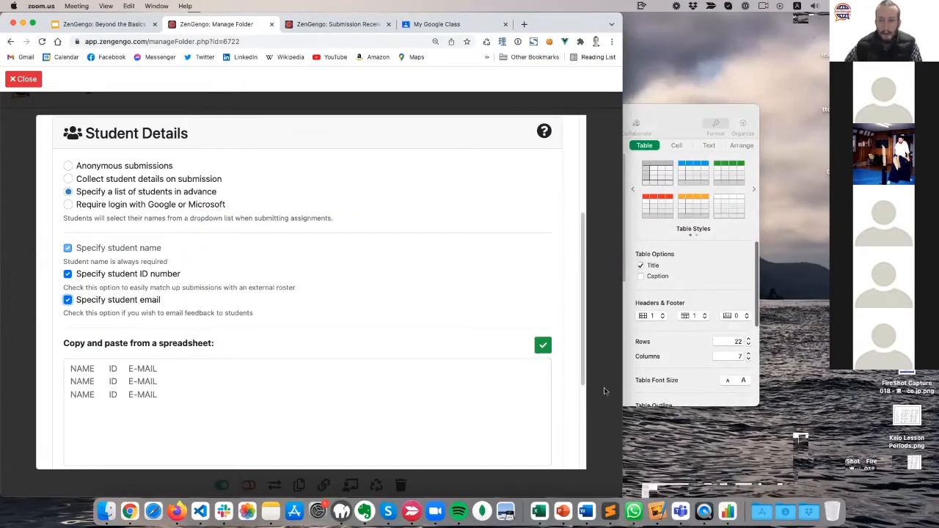
Bring Numbers forward, close its Format sidebar, and shrink the window beside the ZenGengo form.
{"action": "left_click", "coordinate": [726, 511]}
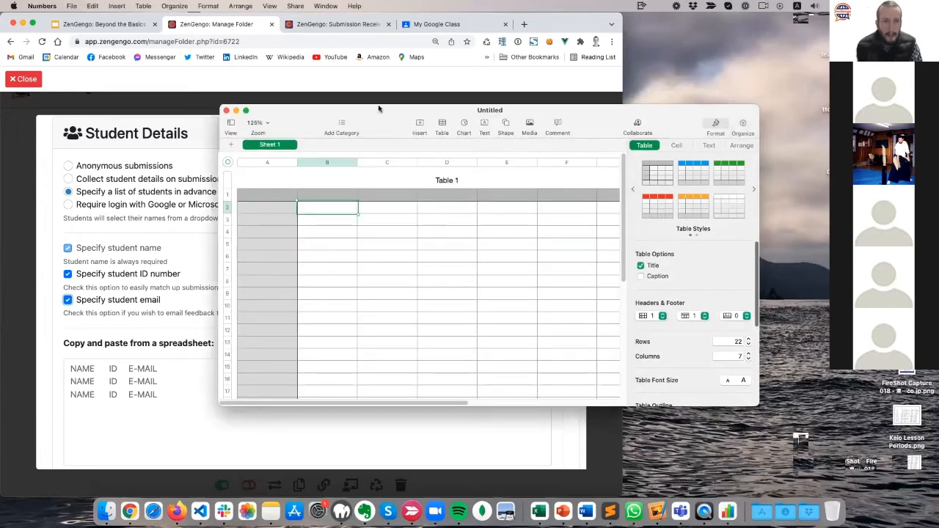
{"action": "left_click_drag", "start_coordinate": [378, 108], "coordinate": [567, 95]}
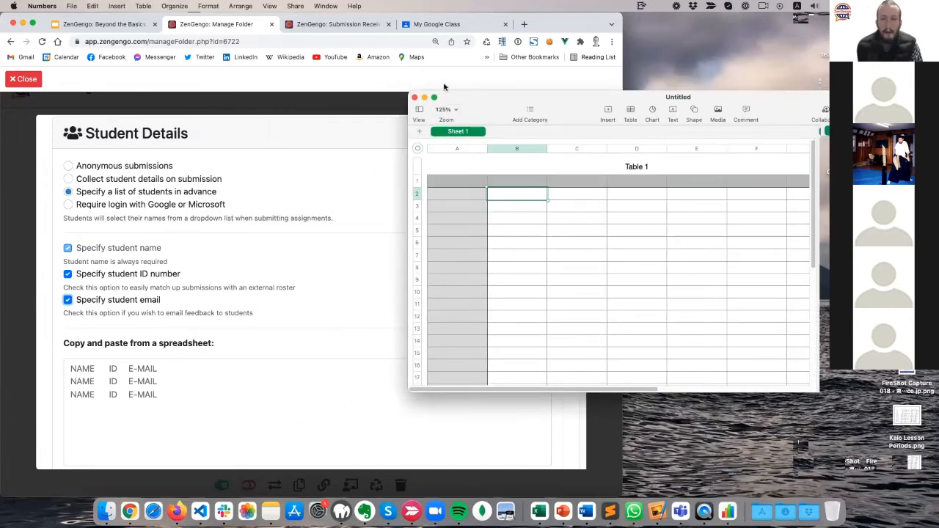
{"action": "left_click_drag", "start_coordinate": [488, 101], "coordinate": [178, 114]}
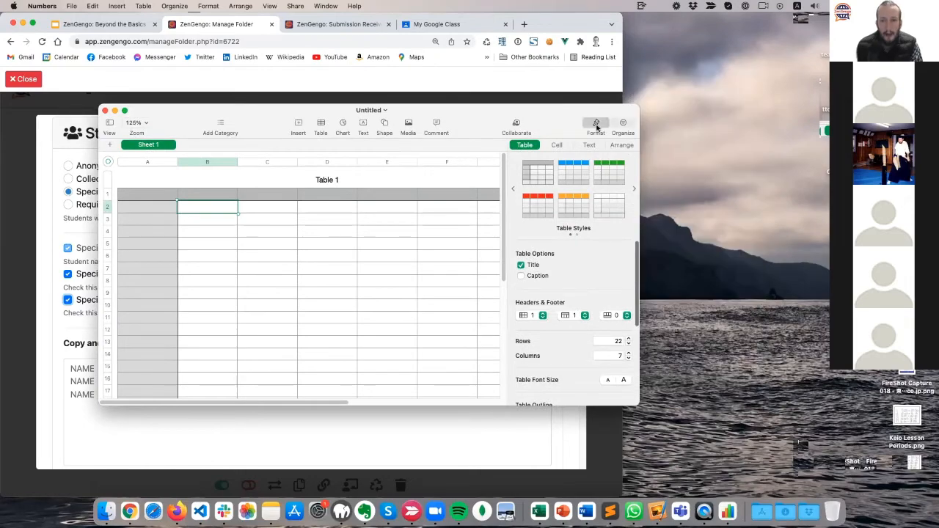
{"action": "left_click", "coordinate": [596, 127]}
{"action": "left_click_drag", "start_coordinate": [547, 108], "coordinate": [477, 126]}
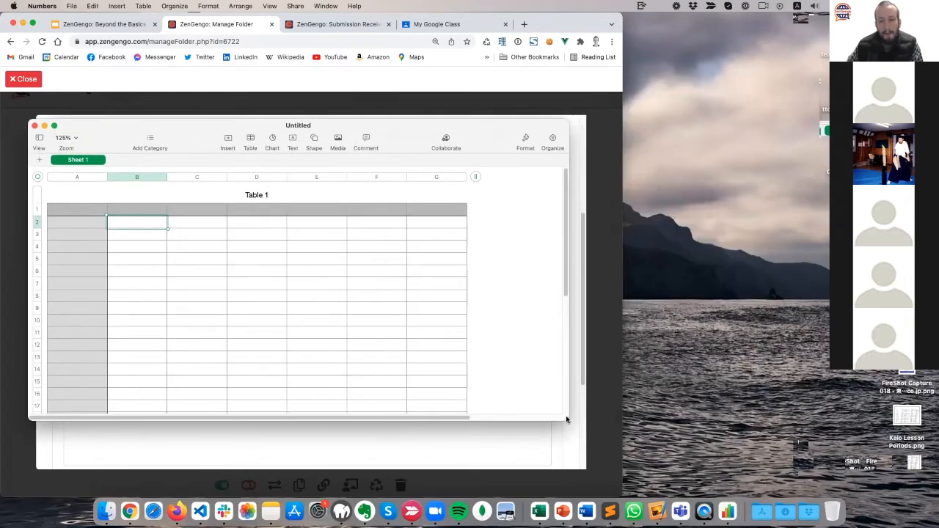
{"action": "left_click_drag", "start_coordinate": [566, 420], "coordinate": [423, 463]}
{"action": "left_click_drag", "start_coordinate": [271, 125], "coordinate": [500, 127]}
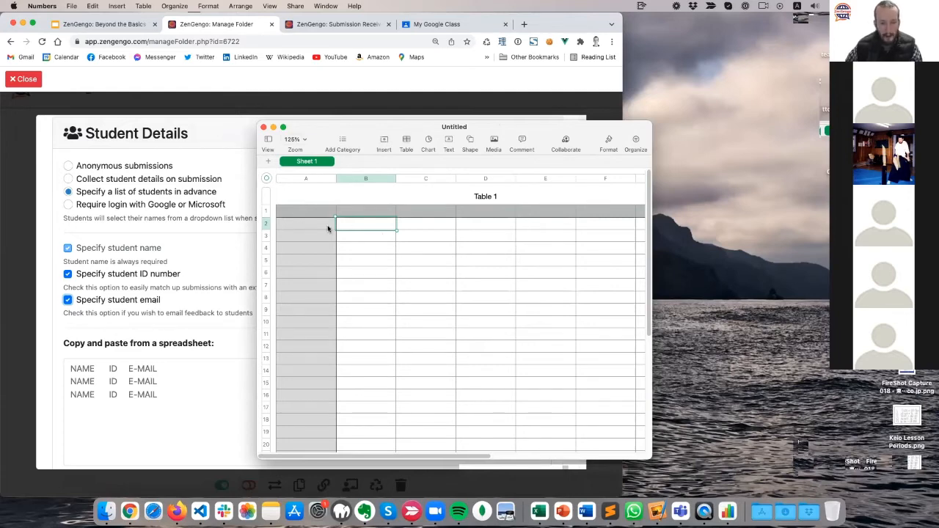
Enter the four sample students' first names in column B, rows 2 to 5.
{"action": "type", "text": "John"}
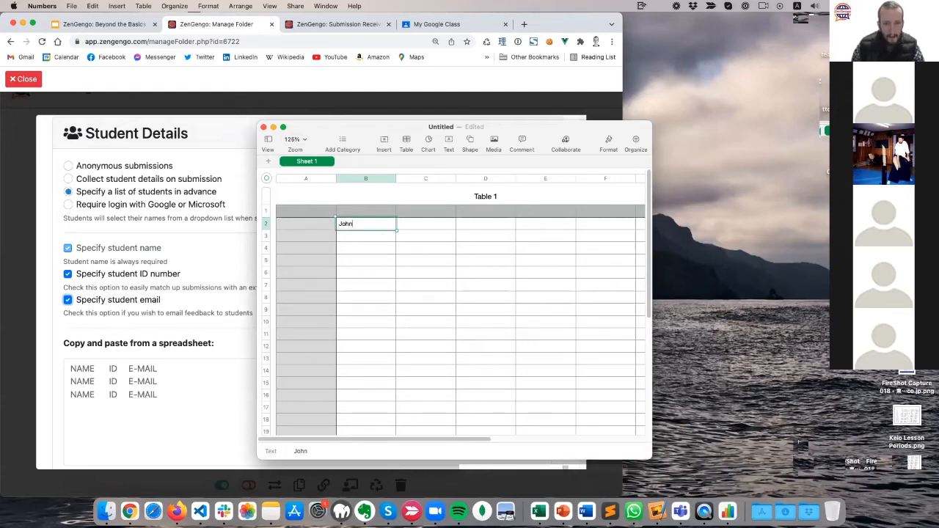
{"action": "left_click", "coordinate": [376, 236]}
{"action": "type", "text": "Paul"}
{"action": "left_click", "coordinate": [360, 249]}
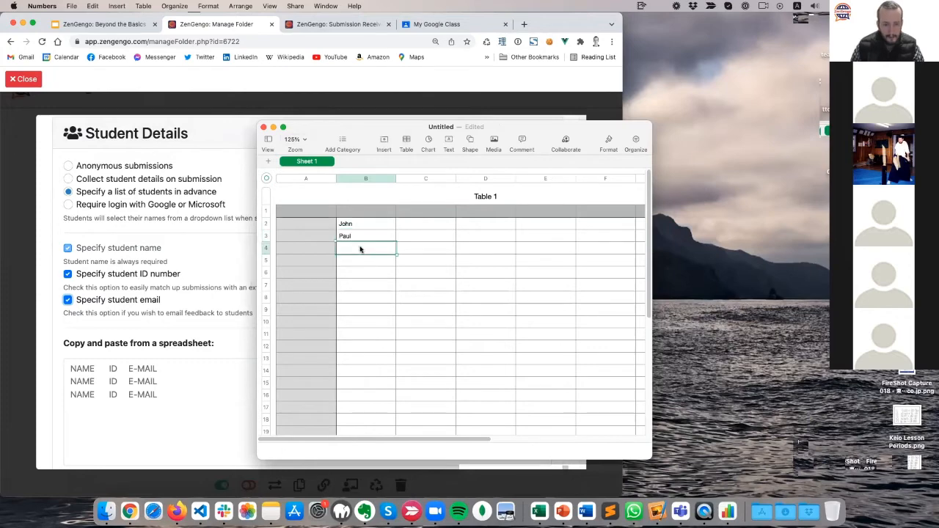
{"action": "type", "text": "George"}
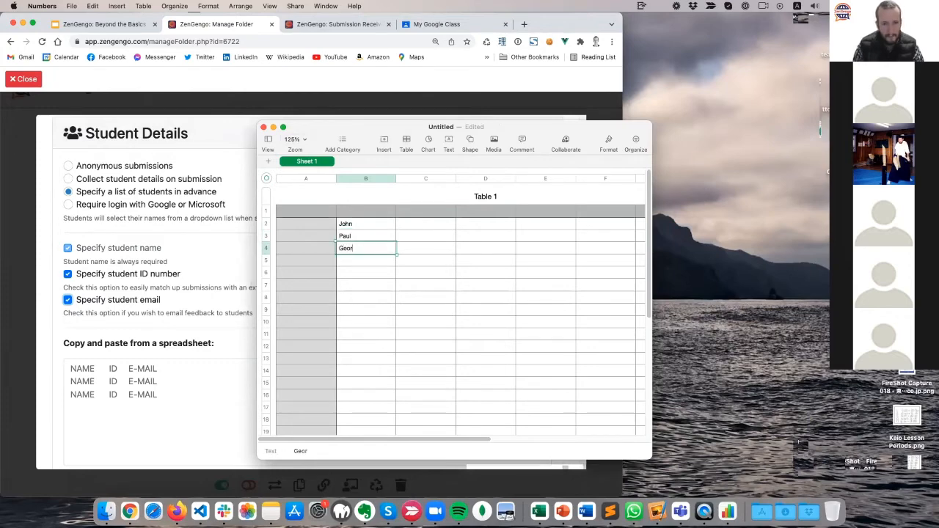
{"action": "left_click", "coordinate": [342, 260]}
{"action": "type", "text": "Ringo"}
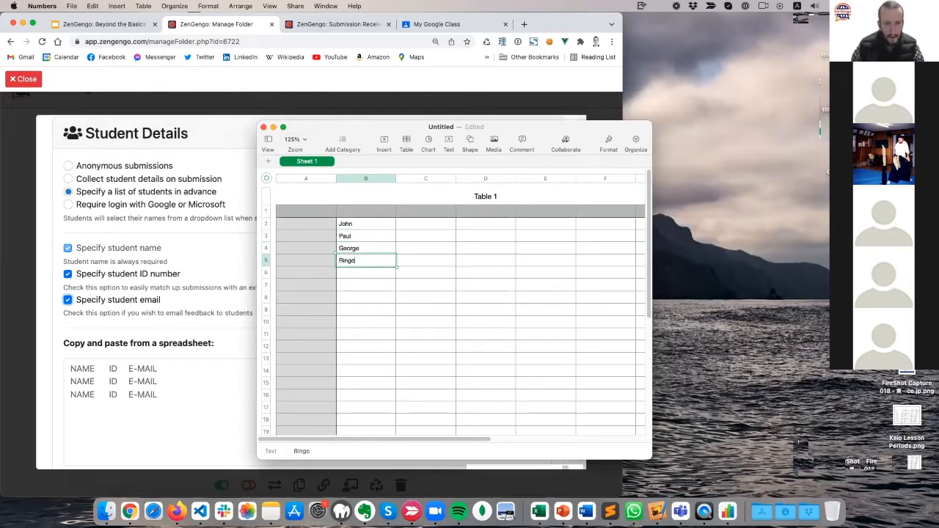
Give each of the four students a student ID number in column C.
{"action": "left_click", "coordinate": [437, 228]}
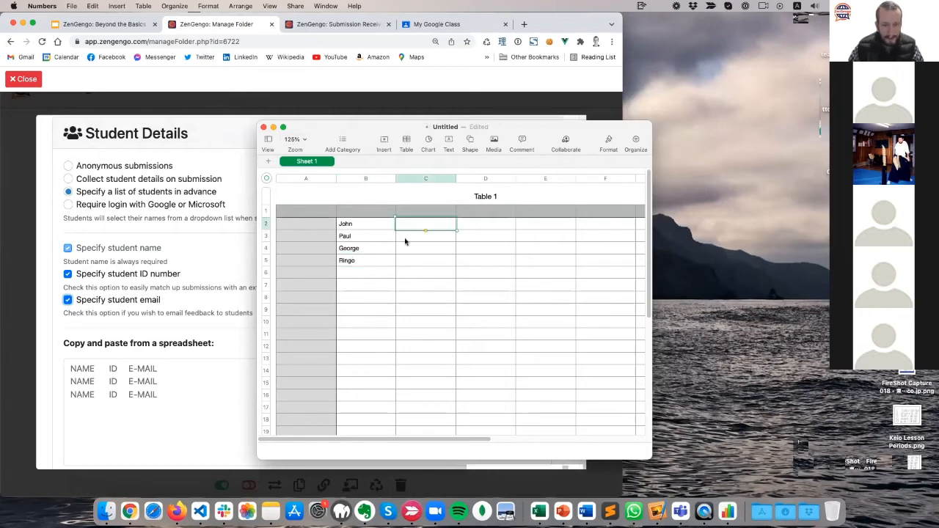
{"action": "type", "text": "1234"}
{"action": "left_click", "coordinate": [424, 240]}
{"action": "type", "text": "1111"}
{"action": "left_click", "coordinate": [422, 252]}
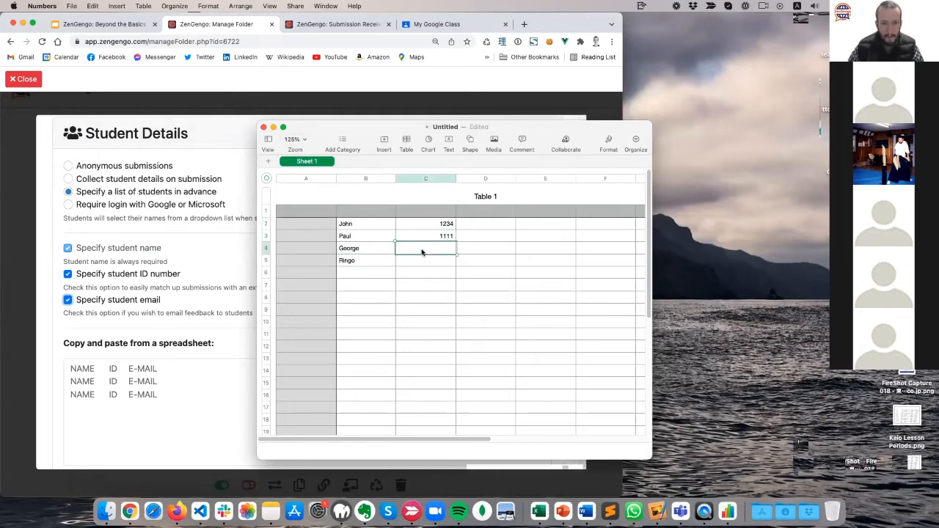
{"action": "type", "text": "4444"}
{"action": "key", "text": "Return"}
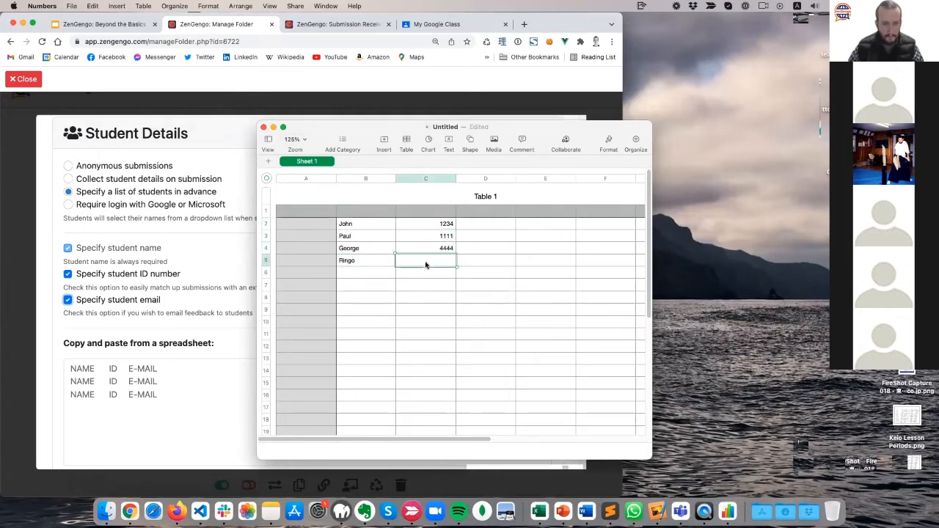
{"action": "type", "text": "4321"}
{"action": "left_click", "coordinate": [495, 233]}
{"action": "left_click", "coordinate": [499, 227]}
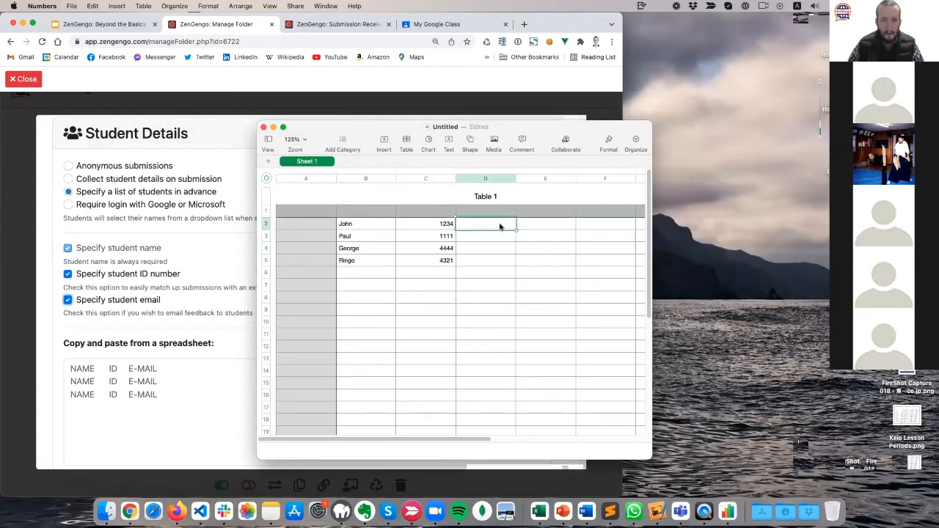
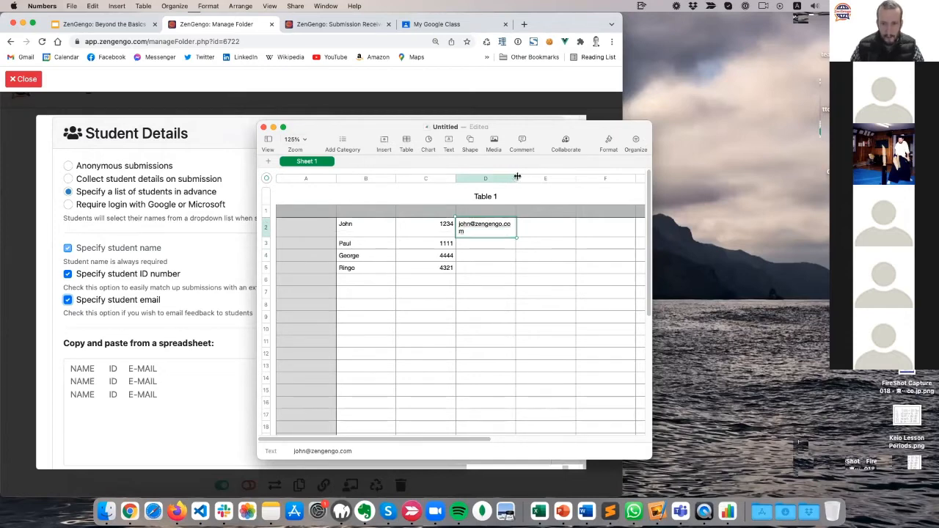
Enter the first two students' e-mail addresses in column D and widen the column.
{"action": "left_click_drag", "start_coordinate": [516, 178], "coordinate": [531, 178]}
{"action": "left_click", "coordinate": [479, 241]}
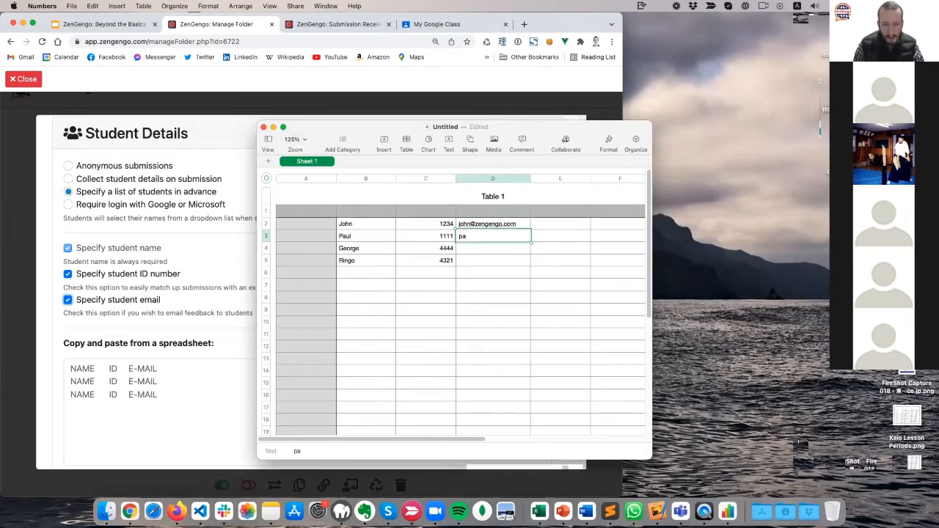
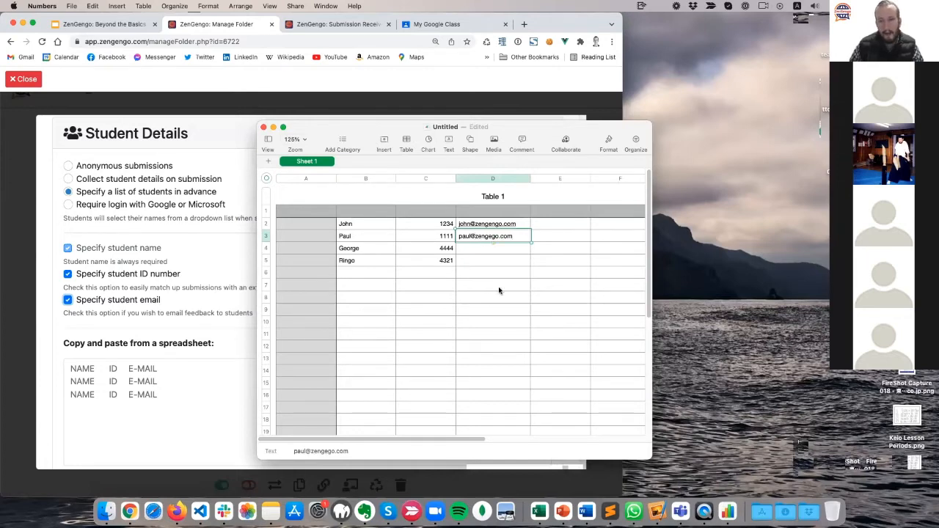
{"action": "left_click", "coordinate": [512, 261]}
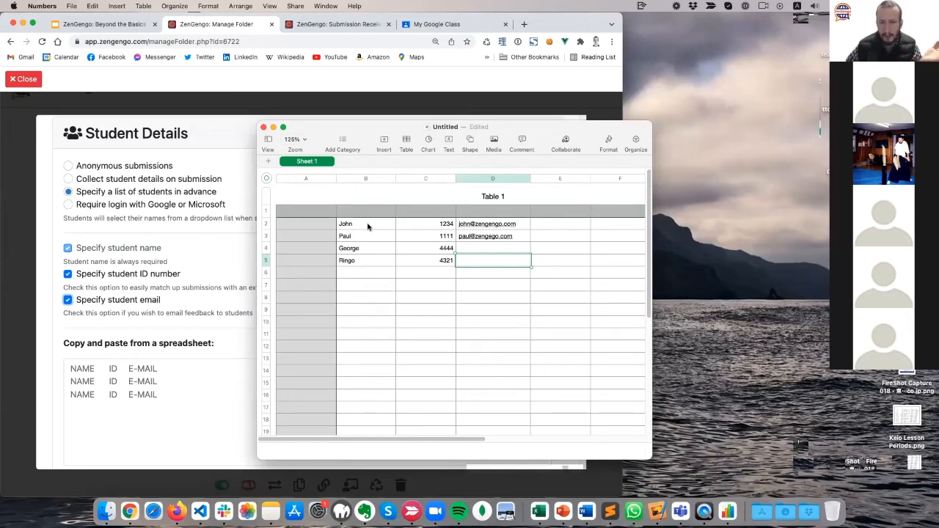
Add the last two students' e-mail addresses, then select the roster B2:D5.
{"action": "left_click", "coordinate": [494, 248]}
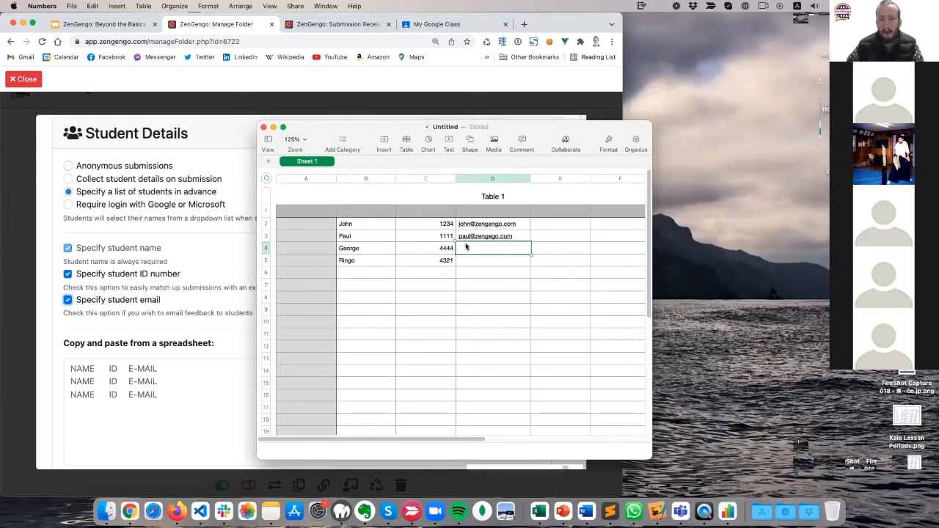
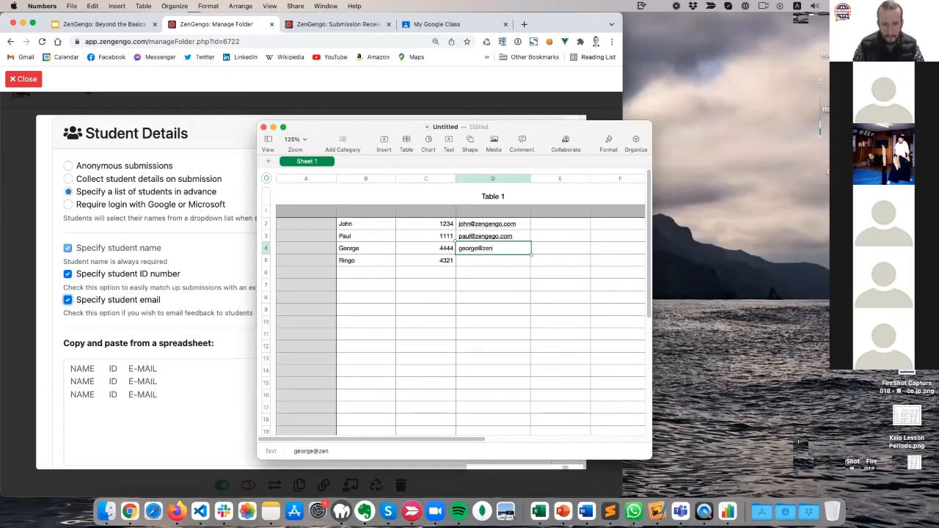
{"action": "key", "text": "Tab"}
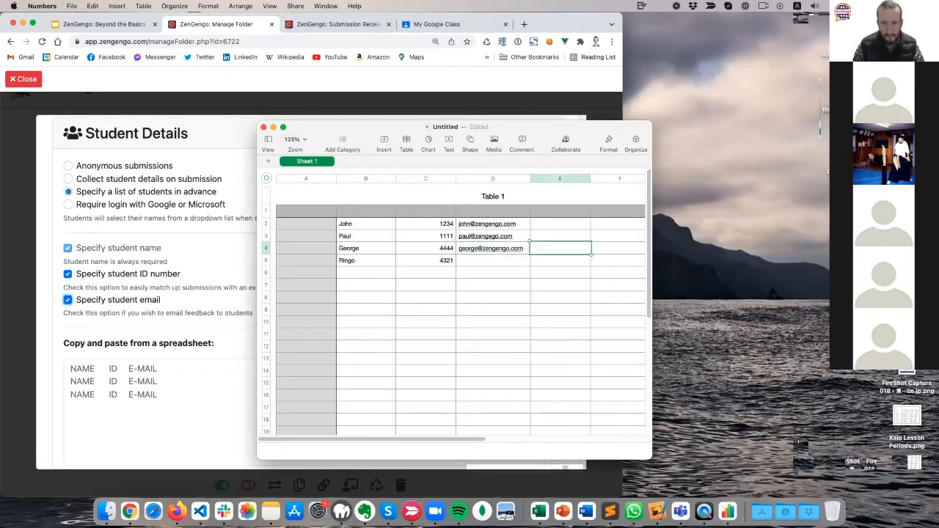
{"action": "left_click", "coordinate": [462, 262]}
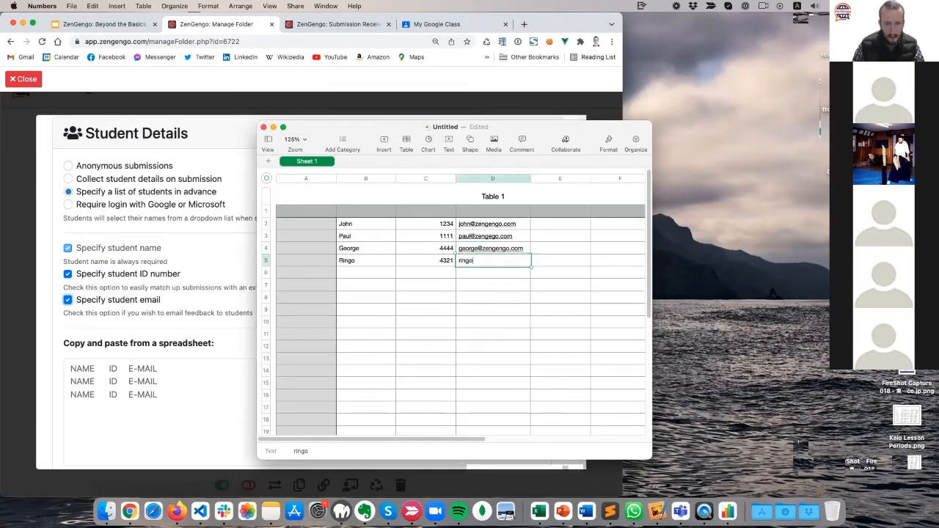
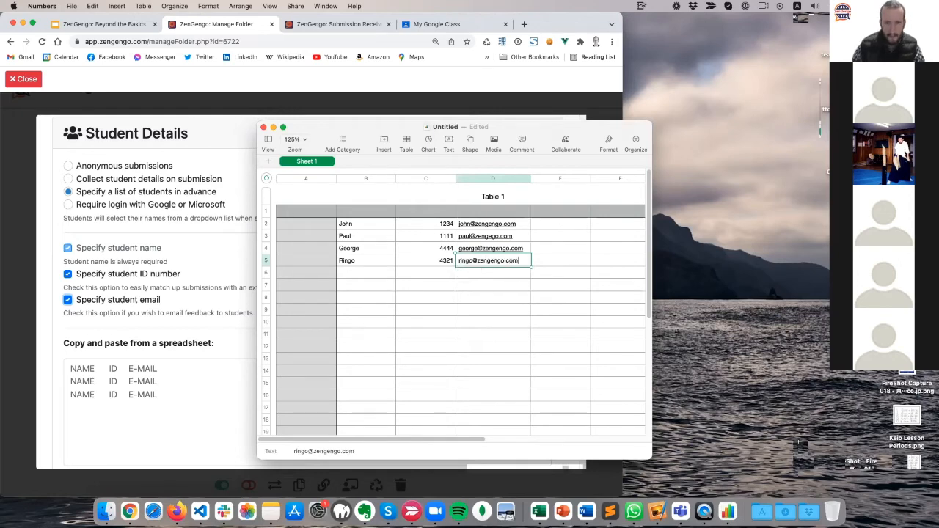
{"action": "left_click", "coordinate": [436, 332]}
{"action": "left_click_drag", "start_coordinate": [377, 228], "coordinate": [476, 262]}
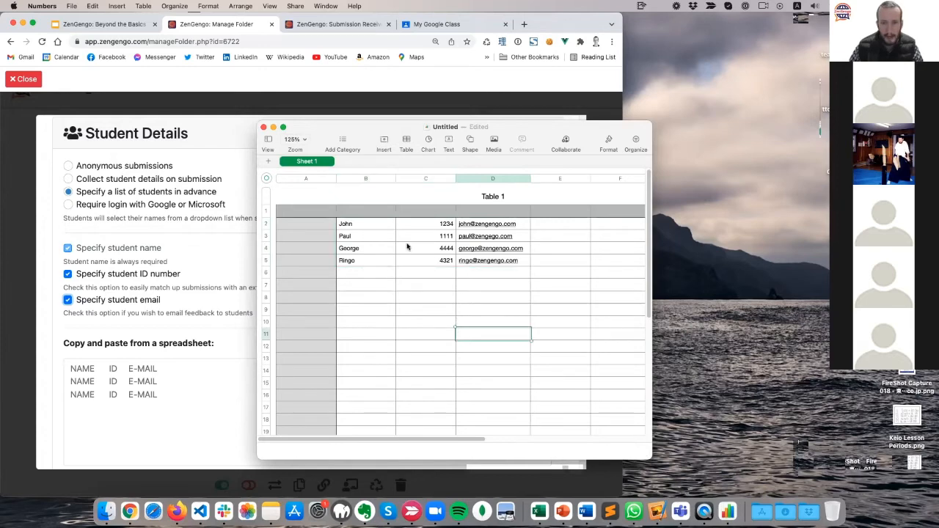
{"action": "left_click", "coordinate": [378, 225]}
{"action": "left_click_drag", "start_coordinate": [378, 225], "coordinate": [481, 260]}
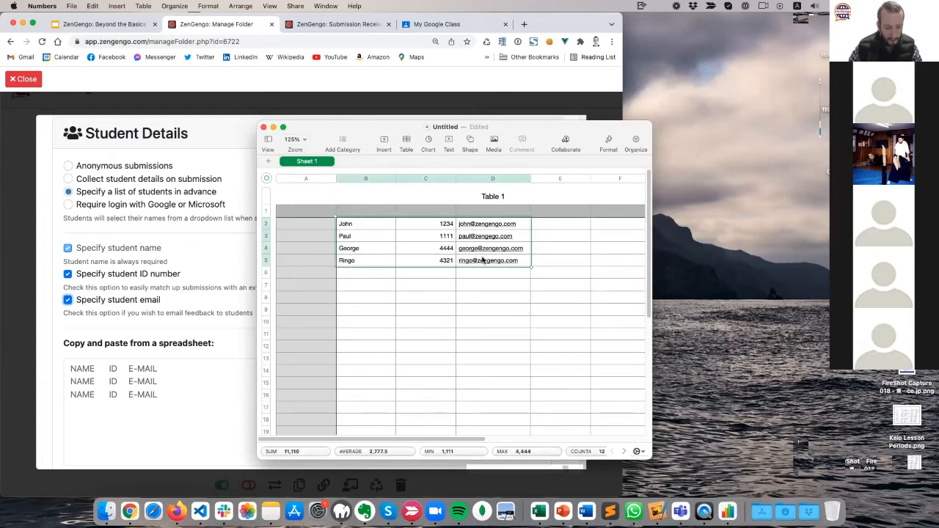
Copy the roster, paste it into ZenGengo's spreadsheet box, confirm it, and save the settings.
{"action": "key", "text": "super+c"}
{"action": "left_click", "coordinate": [158, 390]}
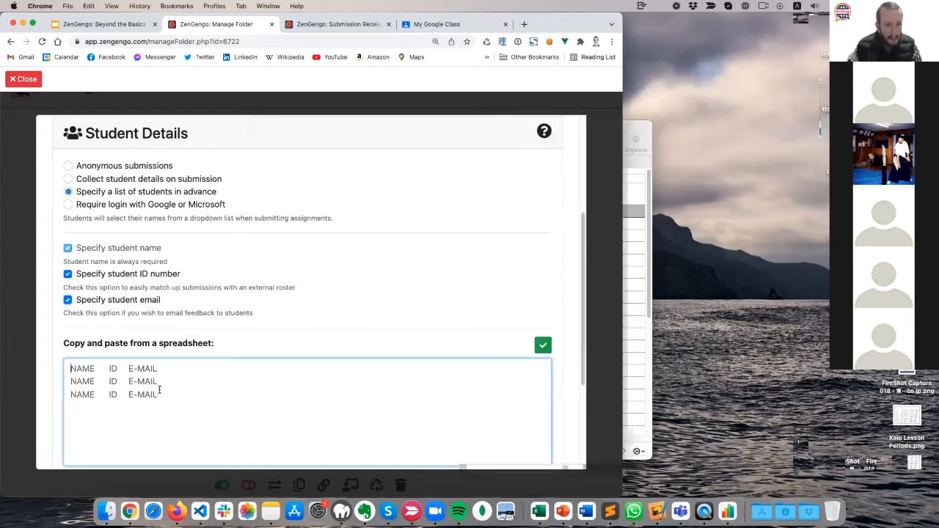
{"action": "key", "text": "super+v"}
{"action": "scroll", "coordinate": [304, 301], "scroll_direction": "down", "scroll_amount": 2}
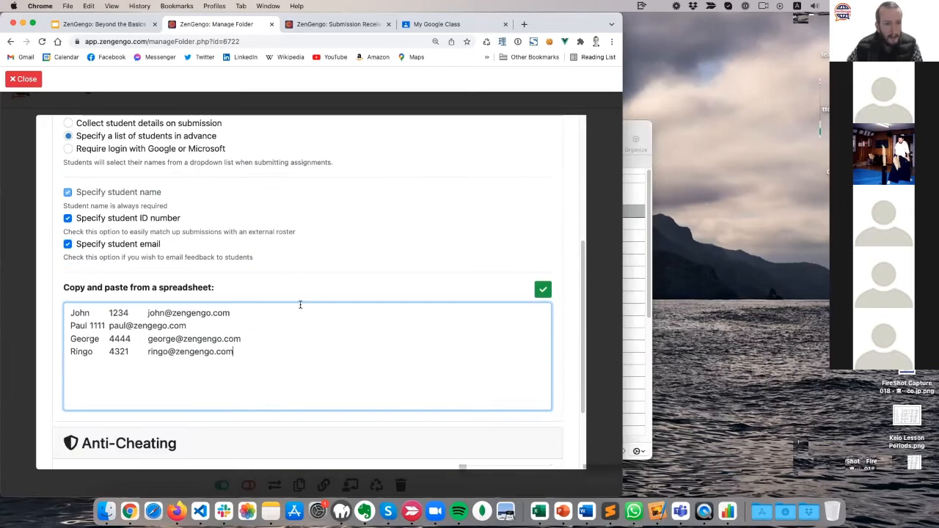
{"action": "left_click", "coordinate": [543, 289]}
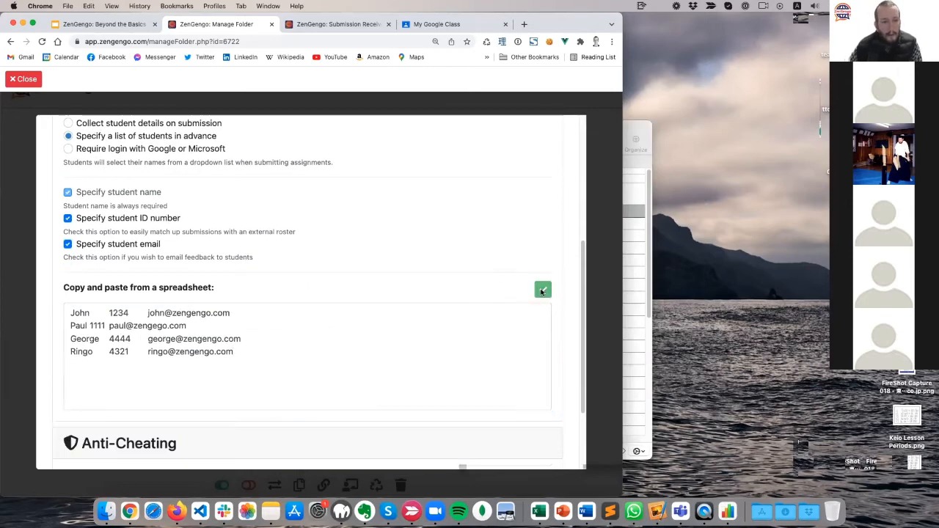
{"action": "scroll", "coordinate": [422, 297], "scroll_direction": "down", "scroll_amount": 2}
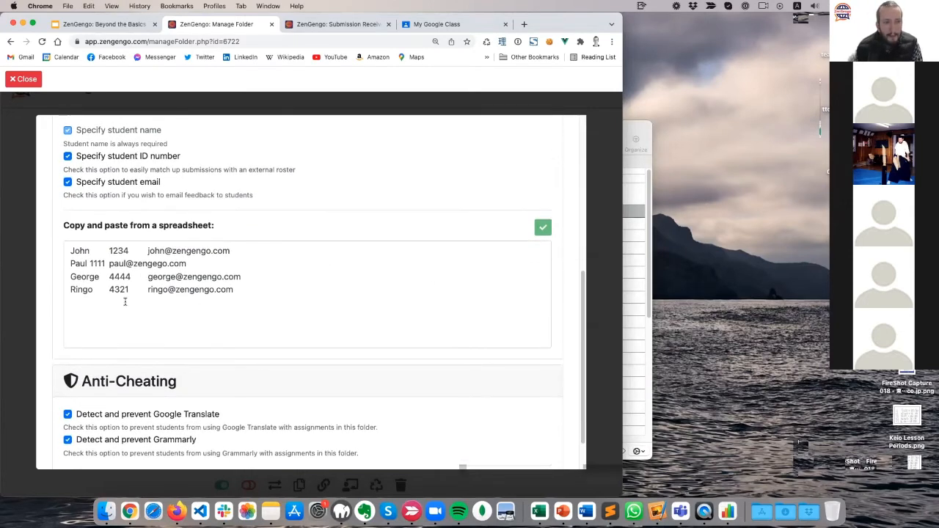
{"action": "scroll", "coordinate": [429, 339], "scroll_direction": "down", "scroll_amount": 2}
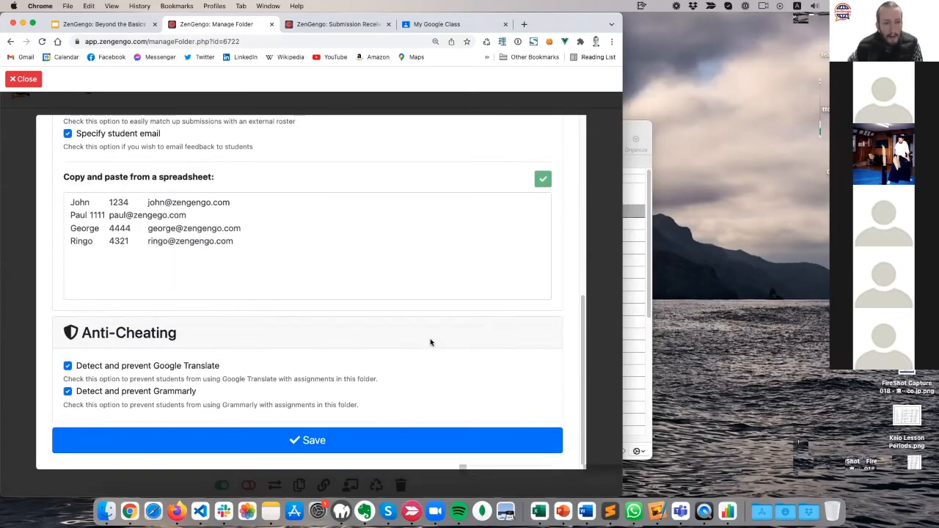
{"action": "left_click", "coordinate": [326, 439]}
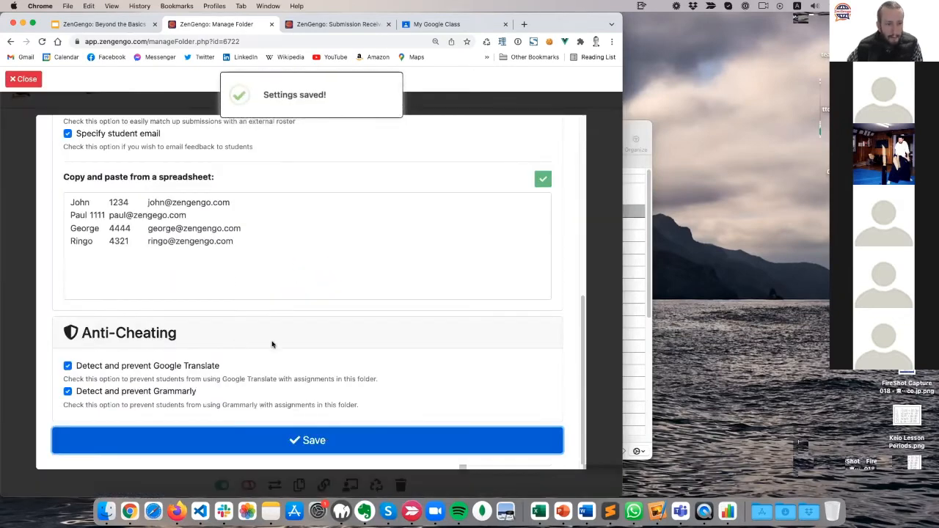
{"action": "scroll", "coordinate": [272, 343], "scroll_direction": "up", "scroll_amount": 5}
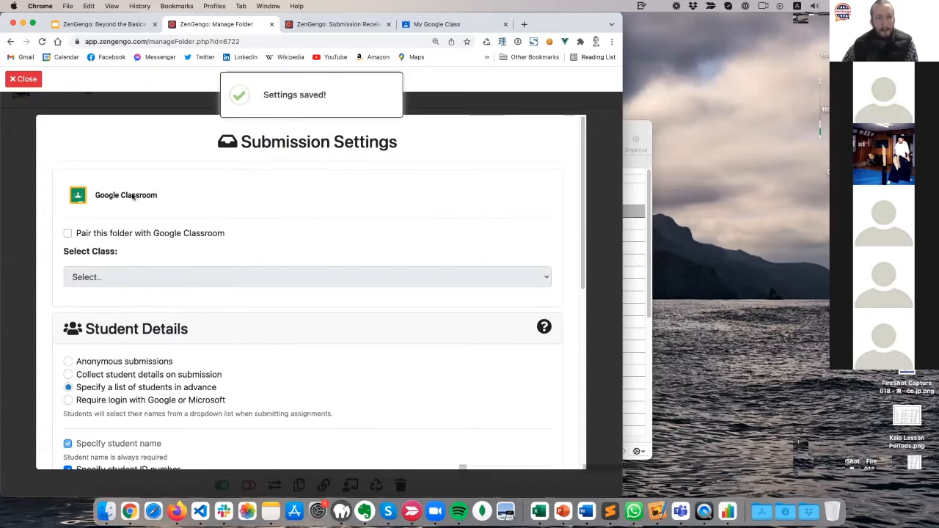
Close the submission settings, then preview the Speaking Drill as a student and close the preview.
{"action": "left_click", "coordinate": [30, 80]}
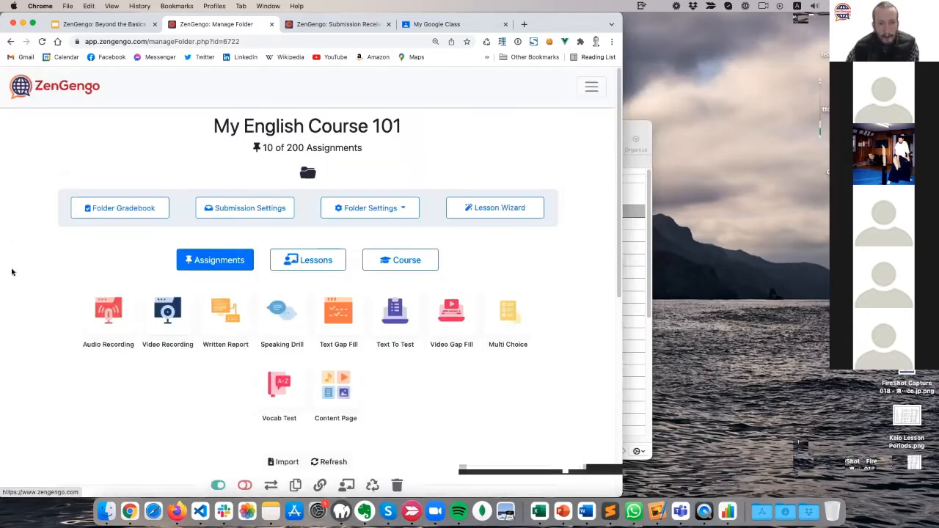
{"action": "scroll", "coordinate": [11, 275], "scroll_direction": "down", "scroll_amount": 5}
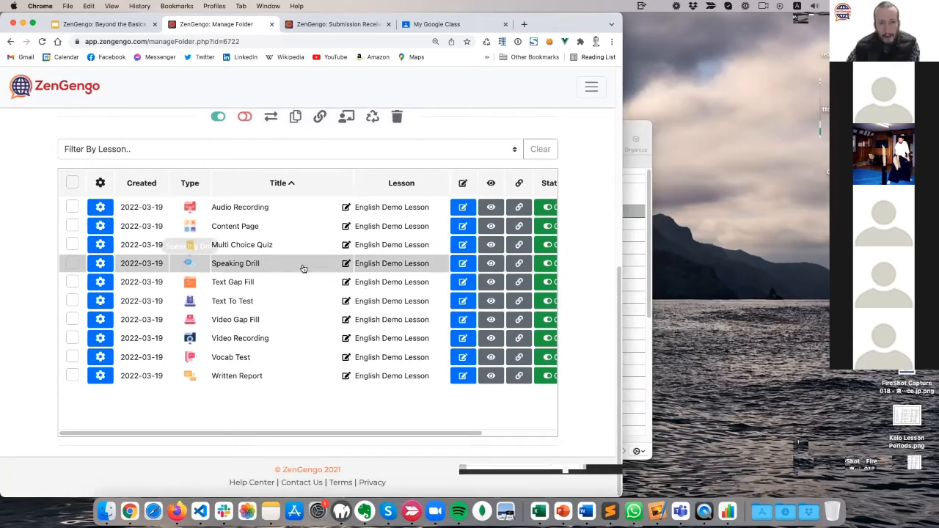
{"action": "left_click", "coordinate": [491, 264]}
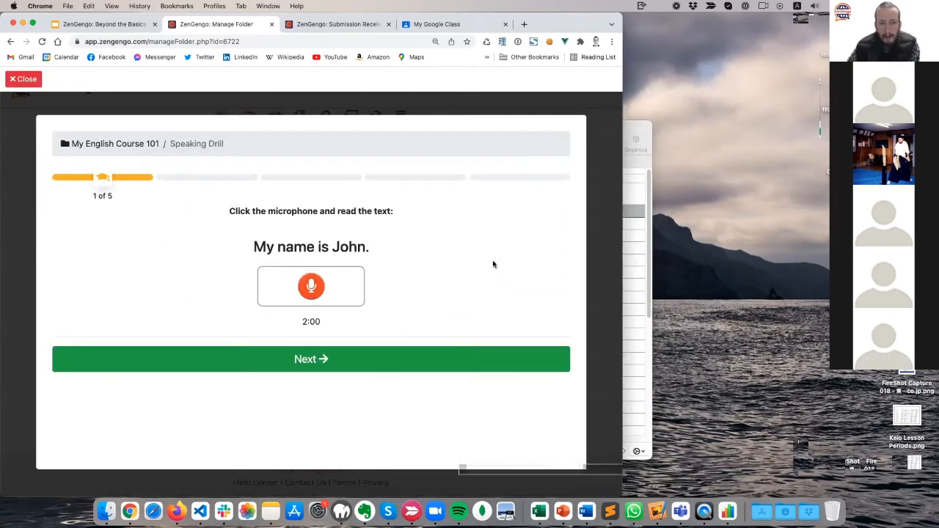
{"action": "left_click", "coordinate": [24, 79]}
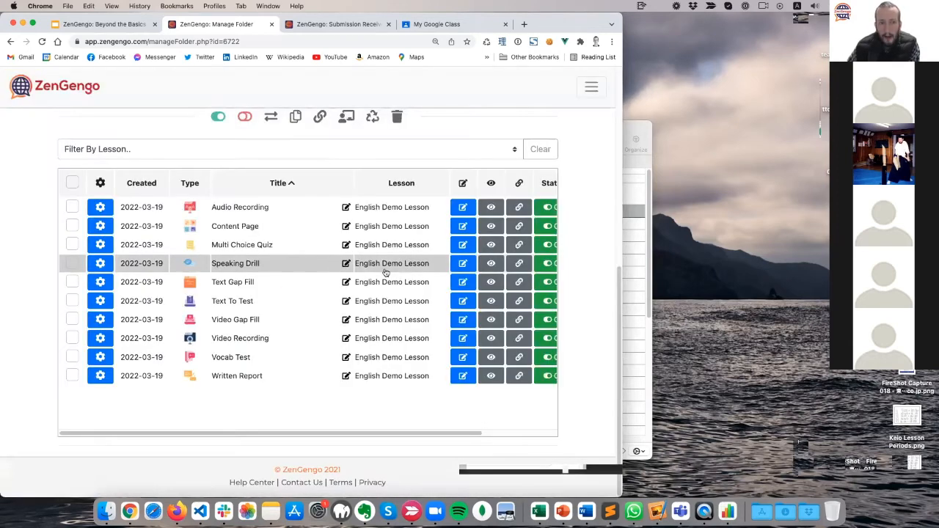
{"action": "left_click", "coordinate": [491, 264]}
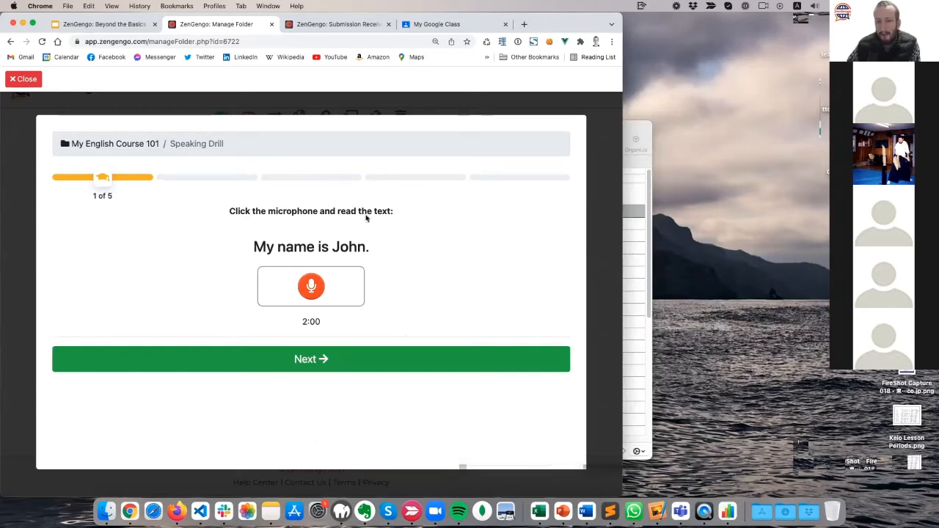
{"action": "left_click", "coordinate": [37, 81]}
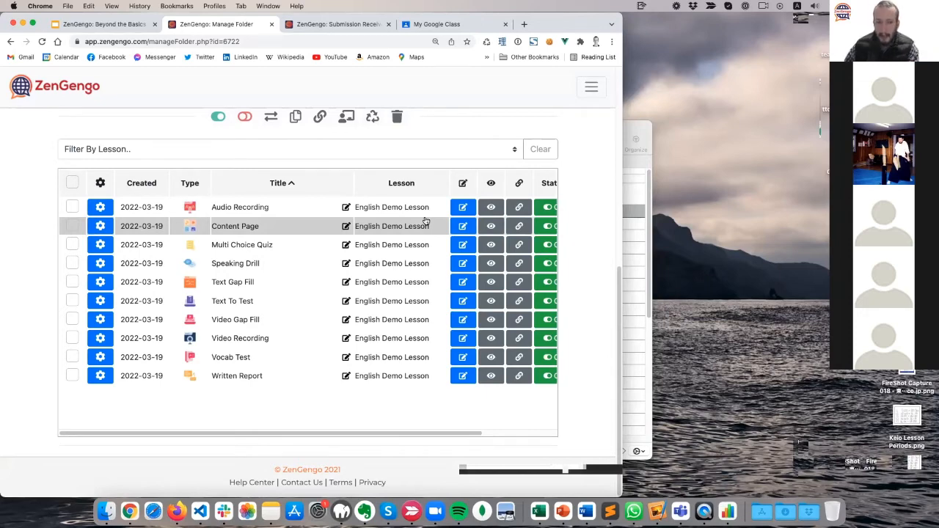
Open the Speaking Drill row's gear menu.
{"action": "left_click", "coordinate": [100, 266]}
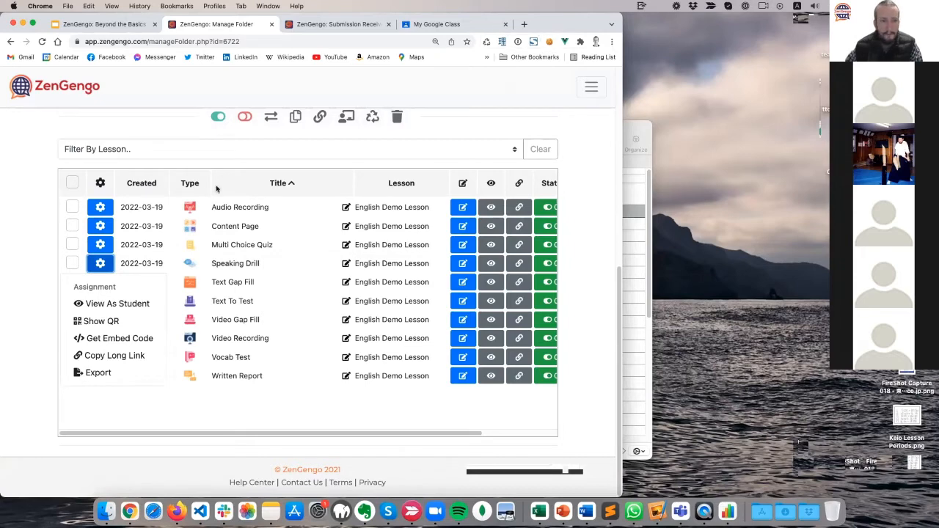
{"action": "left_click", "coordinate": [35, 244]}
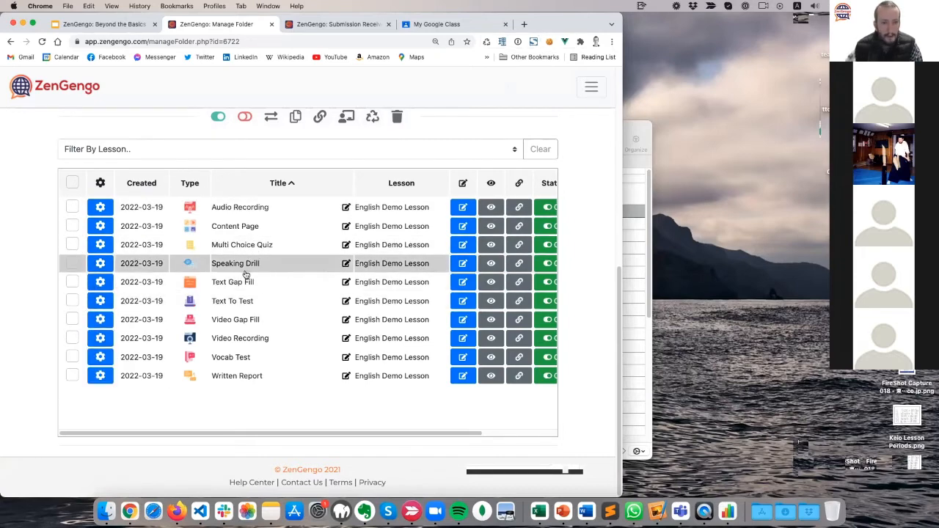
{"action": "left_click", "coordinate": [103, 263]}
View the Speaking Drill as a student and pick a rostered name in Your Name.
{"action": "left_click", "coordinate": [100, 302]}
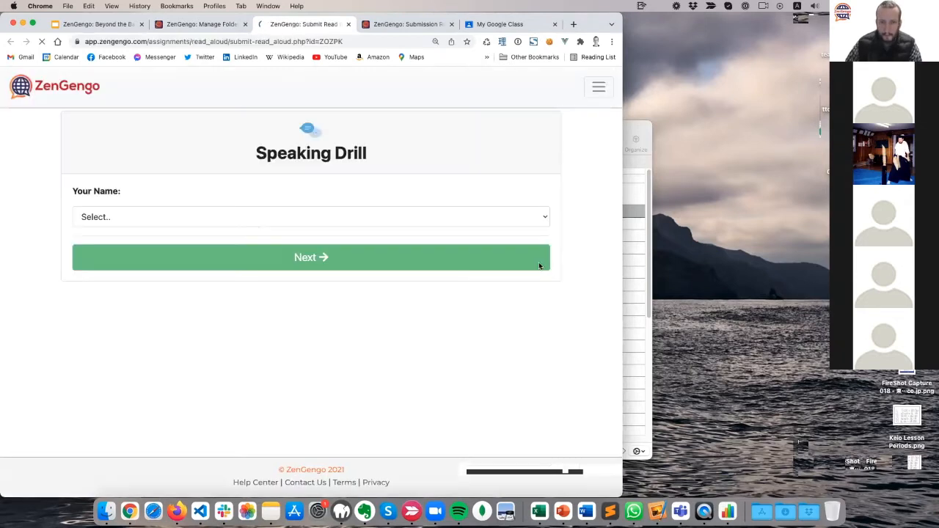
{"action": "left_click", "coordinate": [204, 217]}
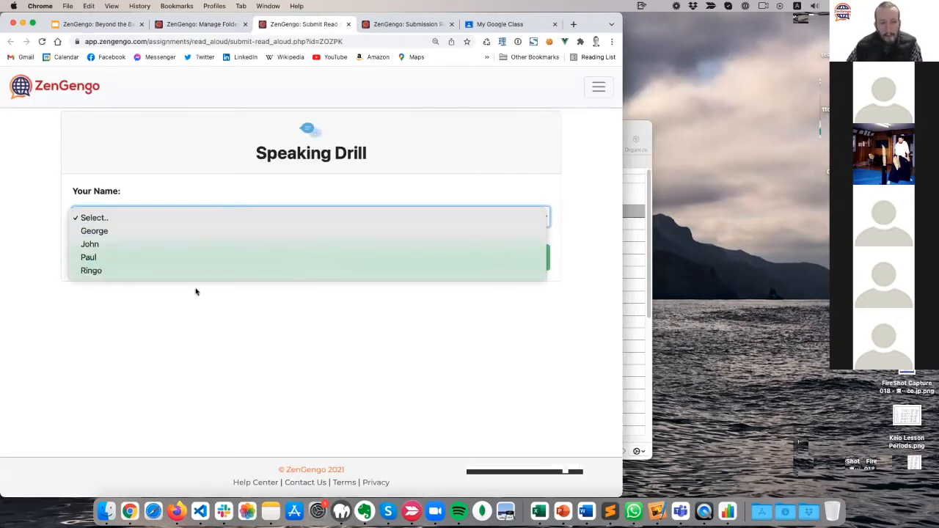
{"action": "left_click", "coordinate": [193, 230]}
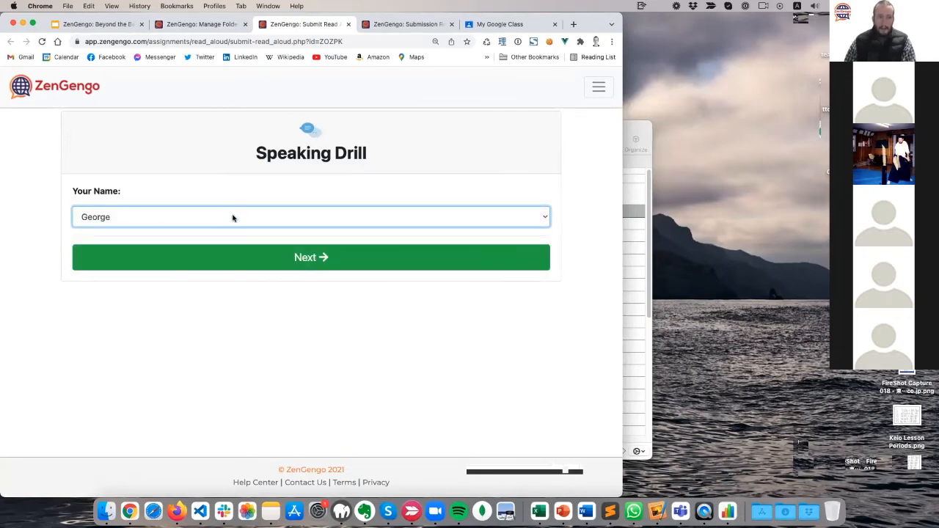
{"action": "left_click", "coordinate": [231, 219]}
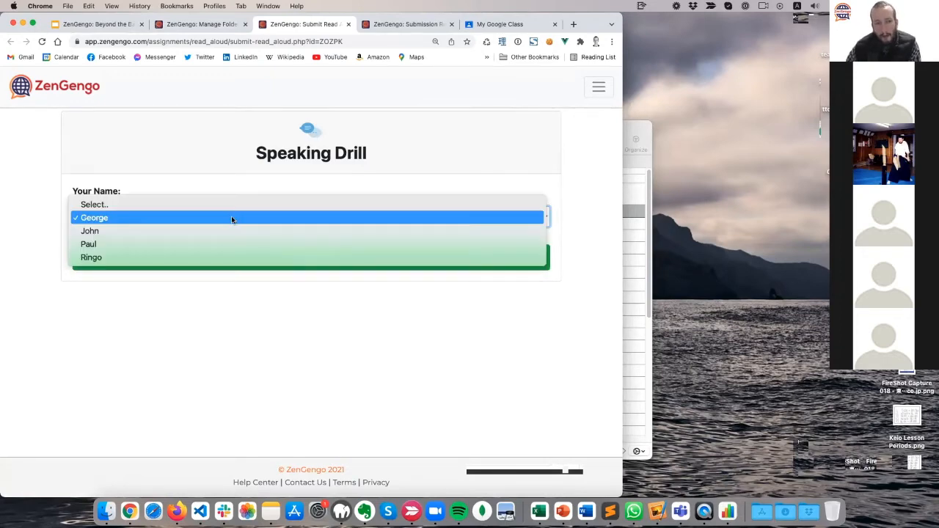
{"action": "left_click", "coordinate": [106, 149]}
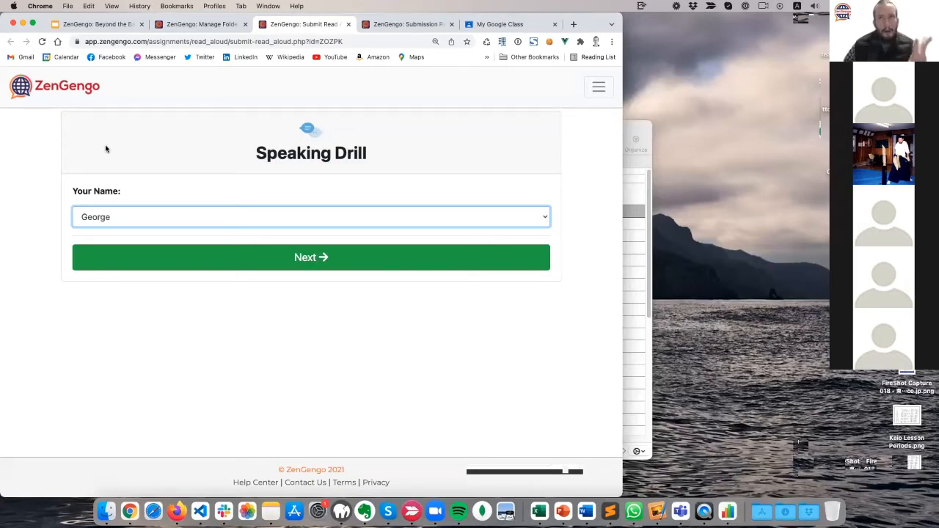
Switch Your Name to a different student, then cancel the confirmation after Next.
{"action": "left_click", "coordinate": [132, 218]}
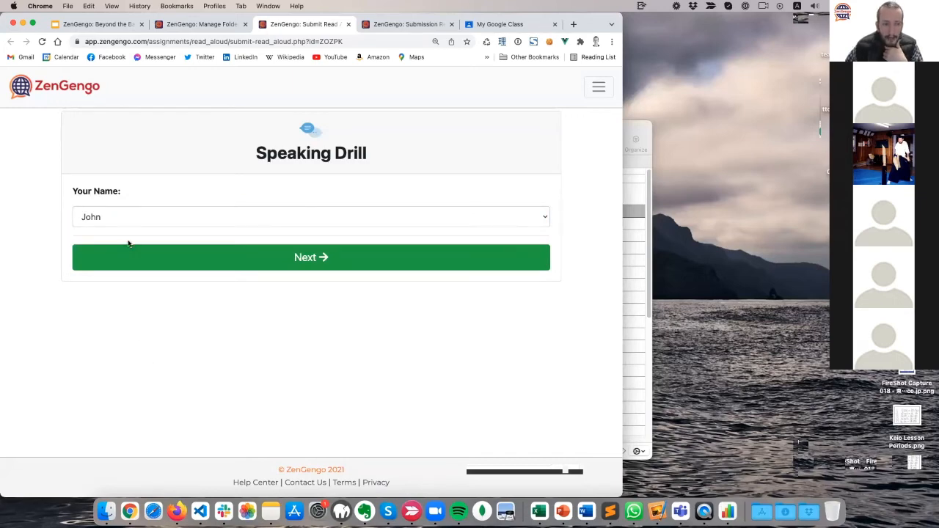
{"action": "left_click", "coordinate": [151, 216]}
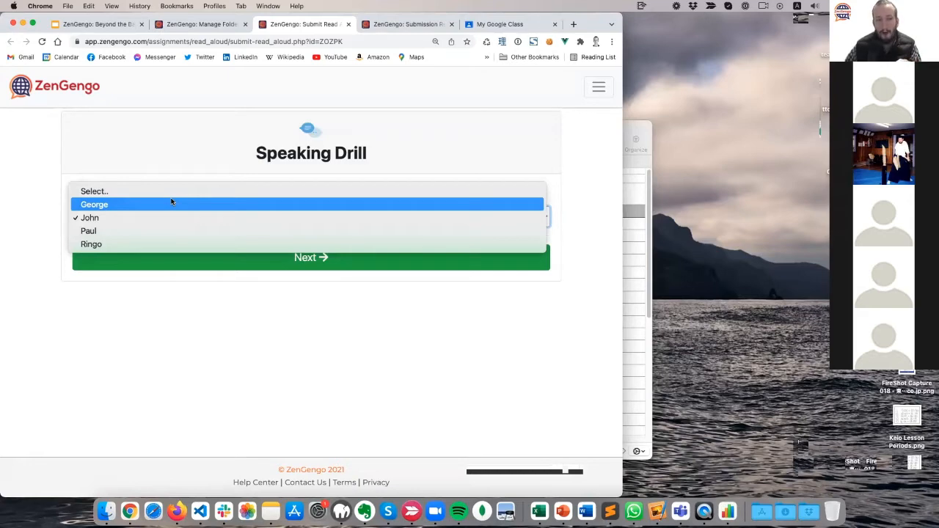
{"action": "left_click", "coordinate": [158, 324]}
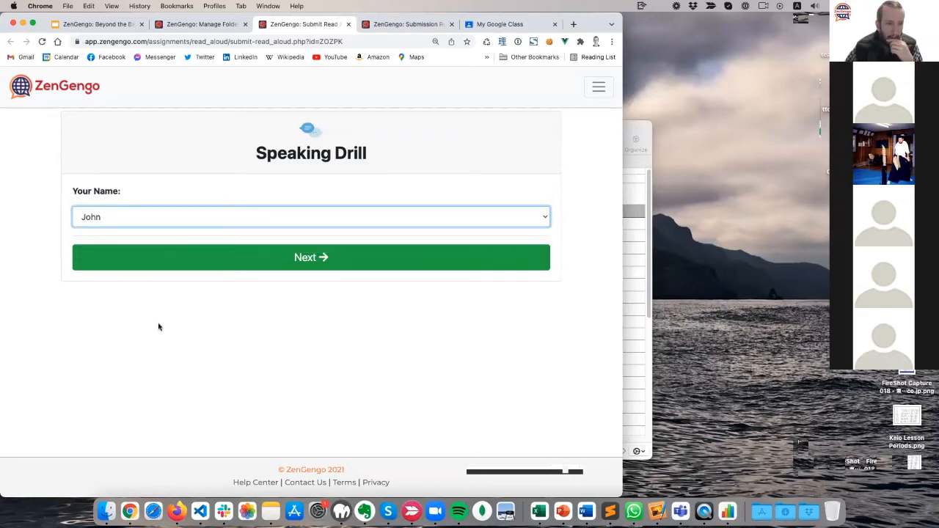
{"action": "left_click", "coordinate": [246, 268]}
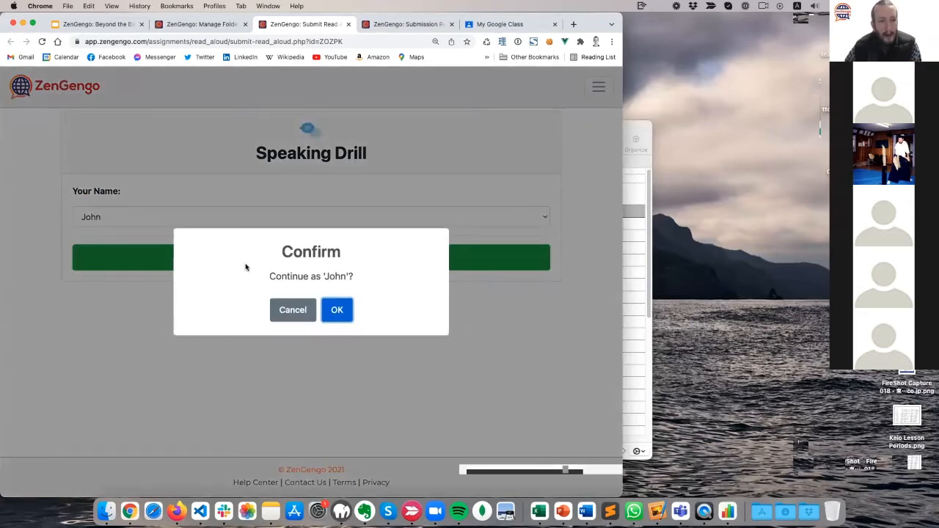
{"action": "left_click", "coordinate": [295, 312]}
Switch back to the first chosen student and try Next twice, cancelling each confirmation.
{"action": "left_click", "coordinate": [161, 218]}
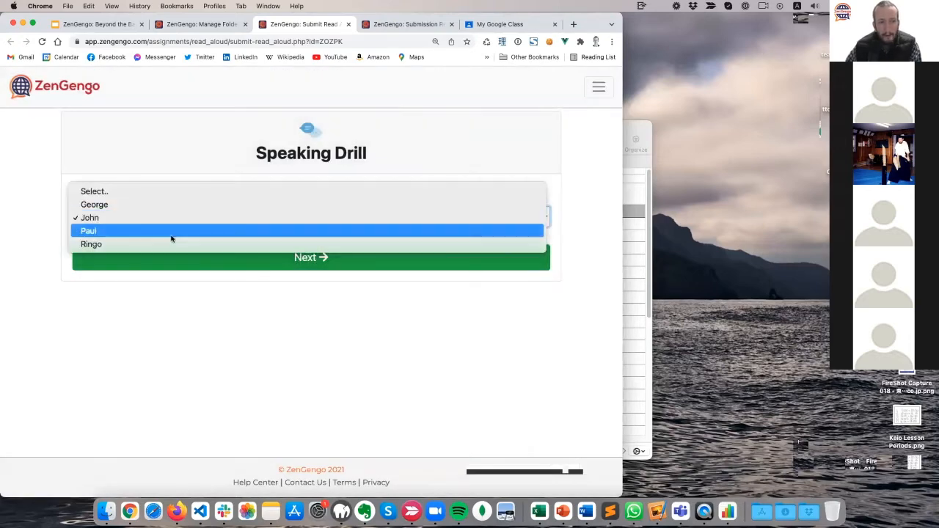
{"action": "left_click", "coordinate": [137, 203]}
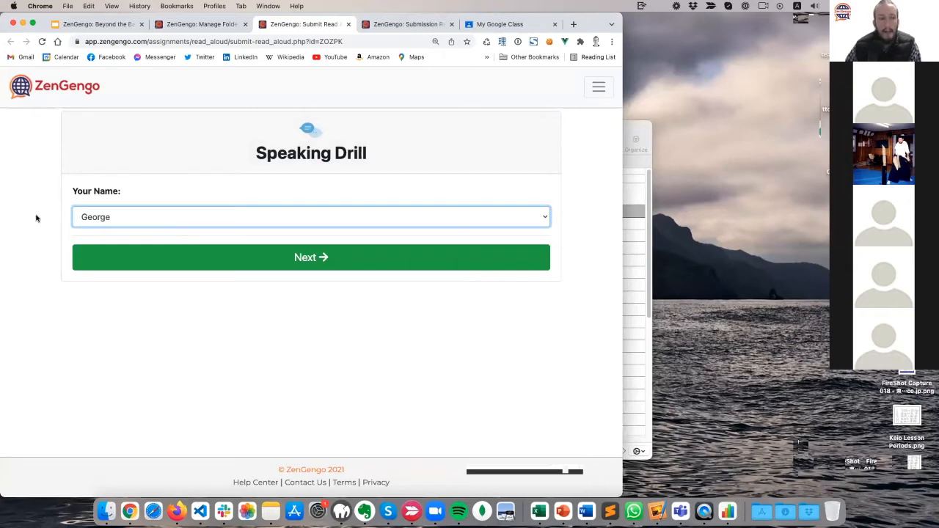
{"action": "left_click", "coordinate": [284, 252]}
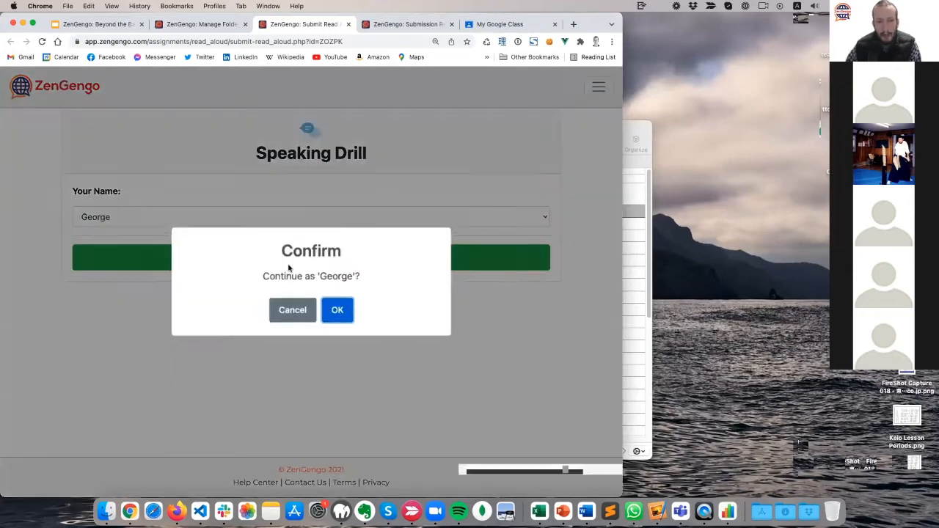
{"action": "left_click", "coordinate": [294, 311]}
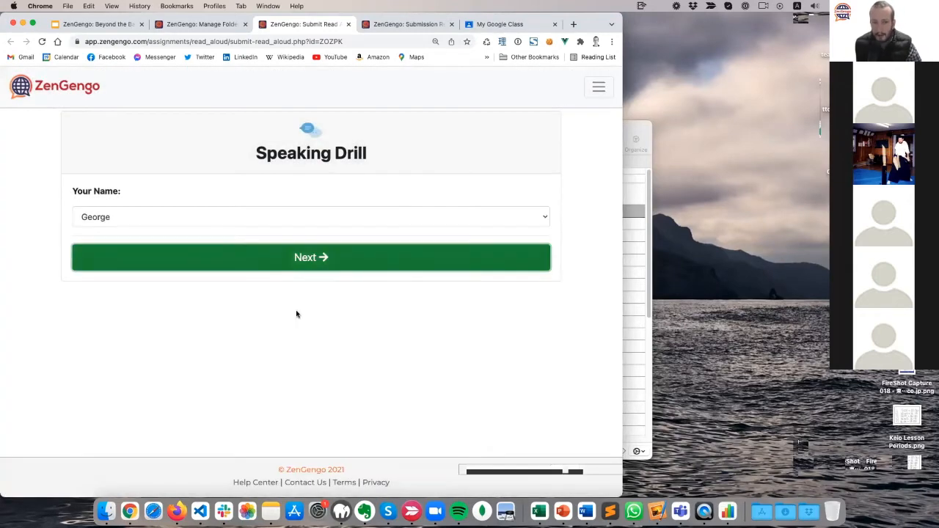
{"action": "left_click", "coordinate": [172, 222]}
{"action": "left_click", "coordinate": [183, 304]}
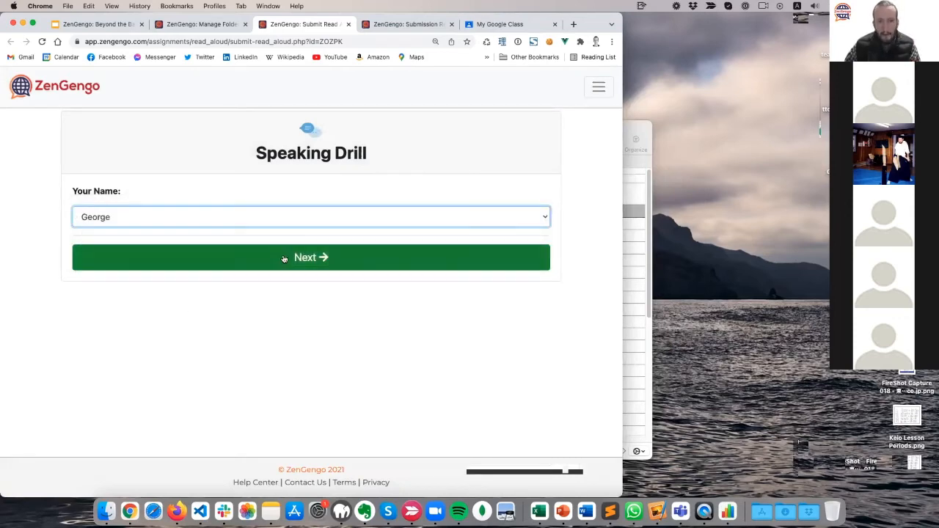
{"action": "left_click", "coordinate": [285, 259]}
{"action": "left_click", "coordinate": [293, 312]}
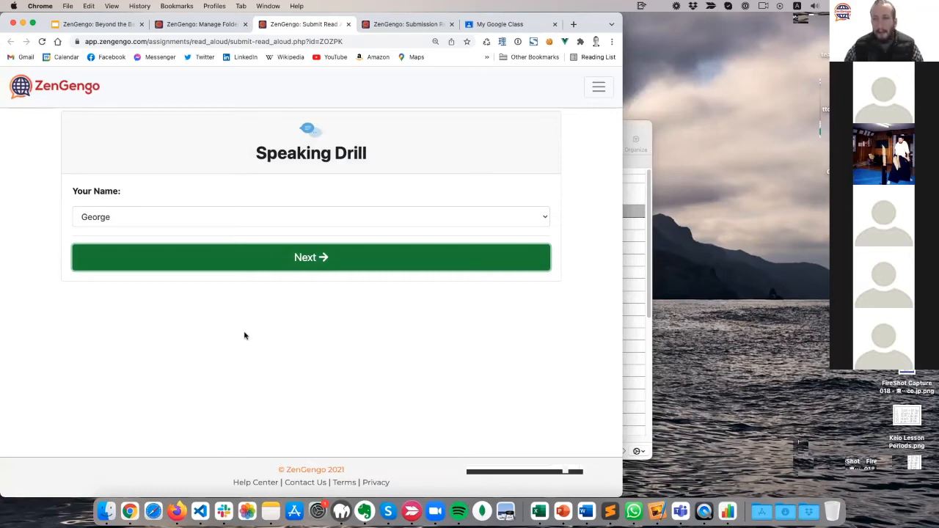
Continue into the drill as the selected student, confirming the prompt with OK.
{"action": "left_click", "coordinate": [112, 217]}
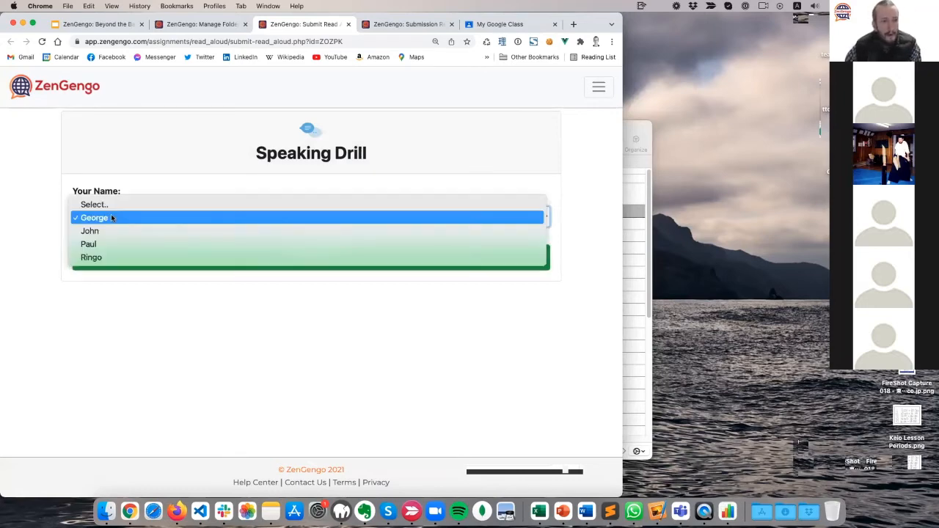
{"action": "left_click", "coordinate": [111, 217]}
{"action": "left_click", "coordinate": [139, 218]}
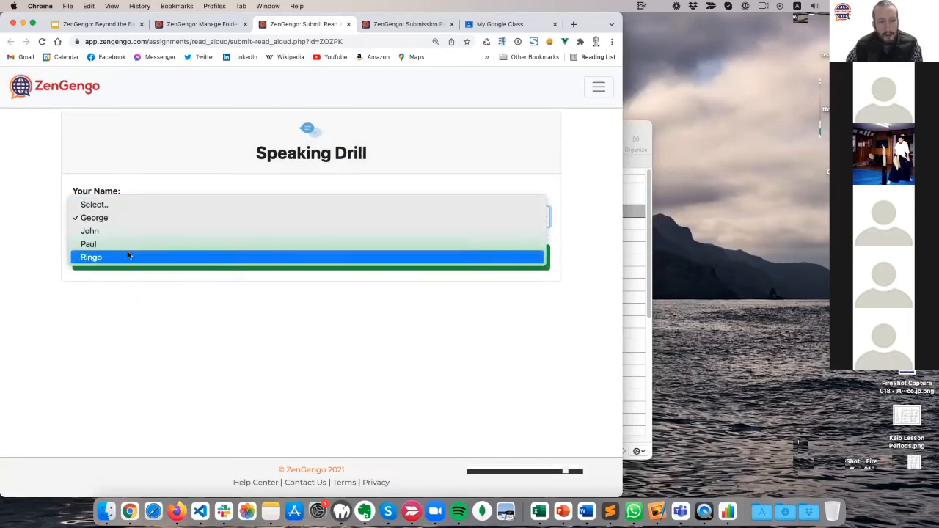
{"action": "left_click", "coordinate": [176, 218]}
{"action": "left_click", "coordinate": [245, 260]}
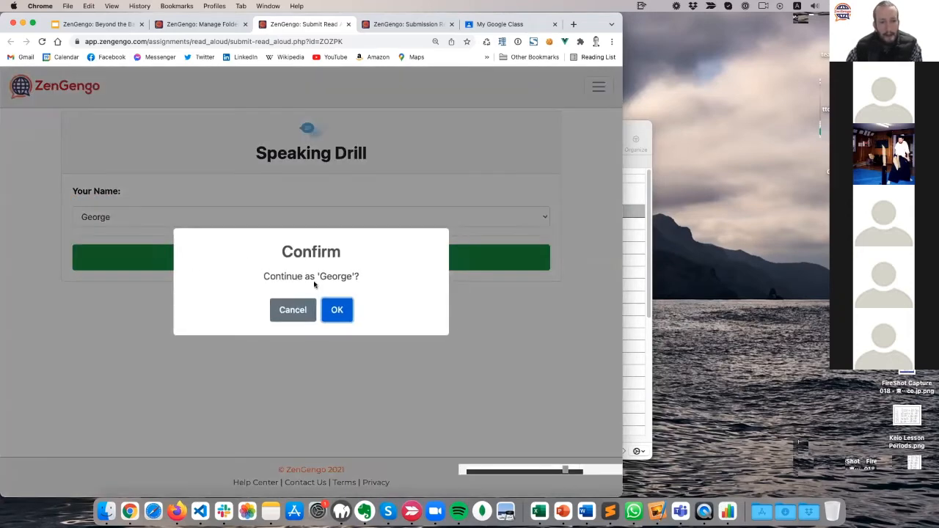
{"action": "left_click", "coordinate": [343, 310]}
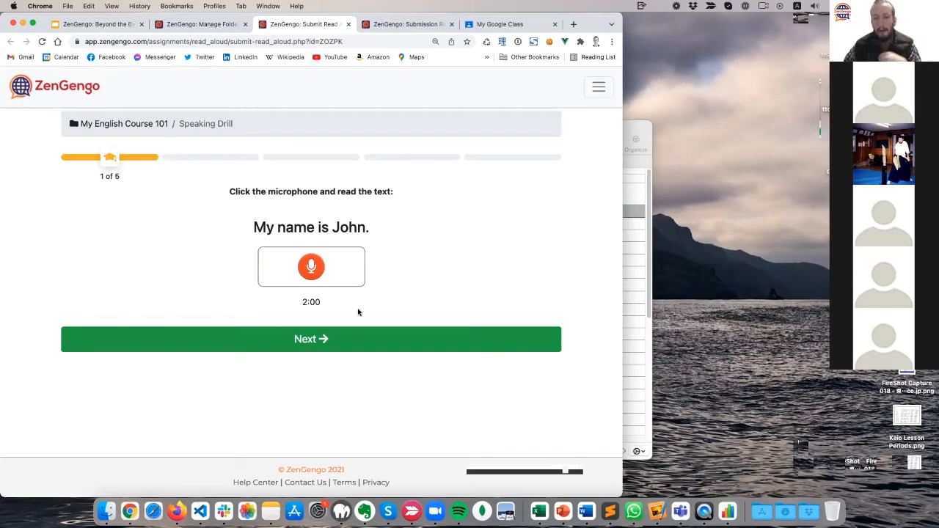
Record a spoken reading of question 1's sentence with the microphone button.
{"action": "left_click", "coordinate": [309, 269]}
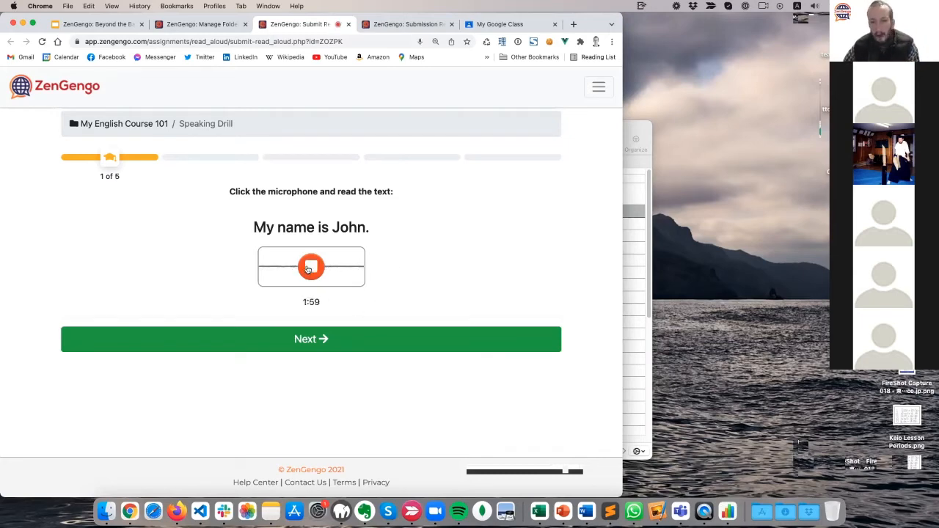
{"action": "left_click", "coordinate": [305, 270]}
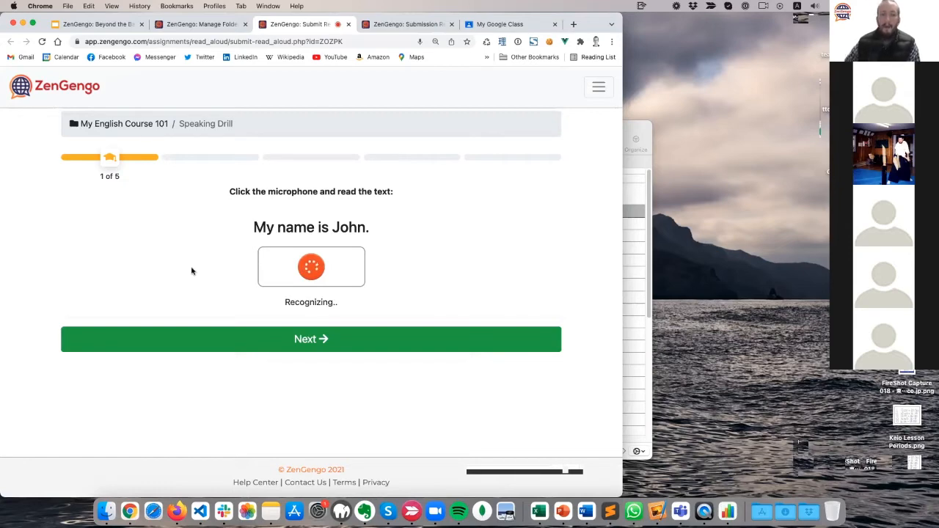
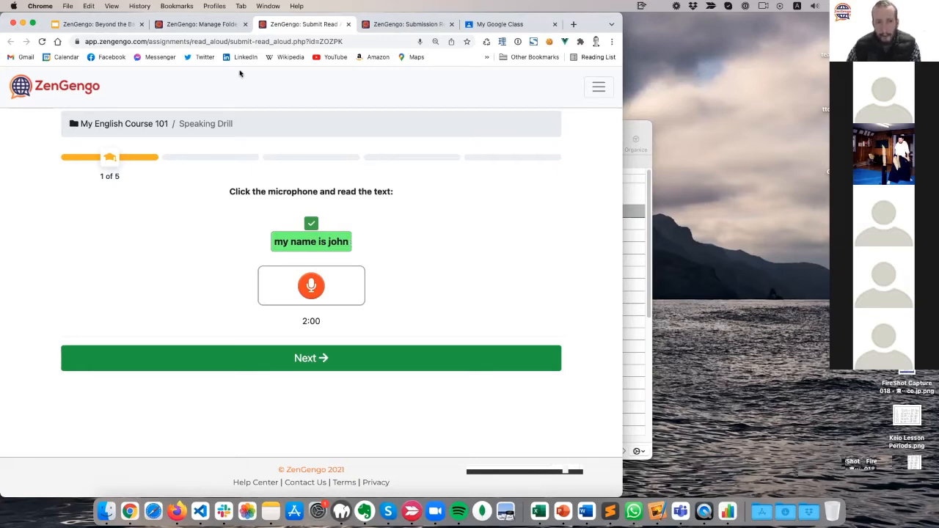
Look over the Speaking Drill's editor settings, then return to the student's drill page.
{"action": "left_click", "coordinate": [212, 25]}
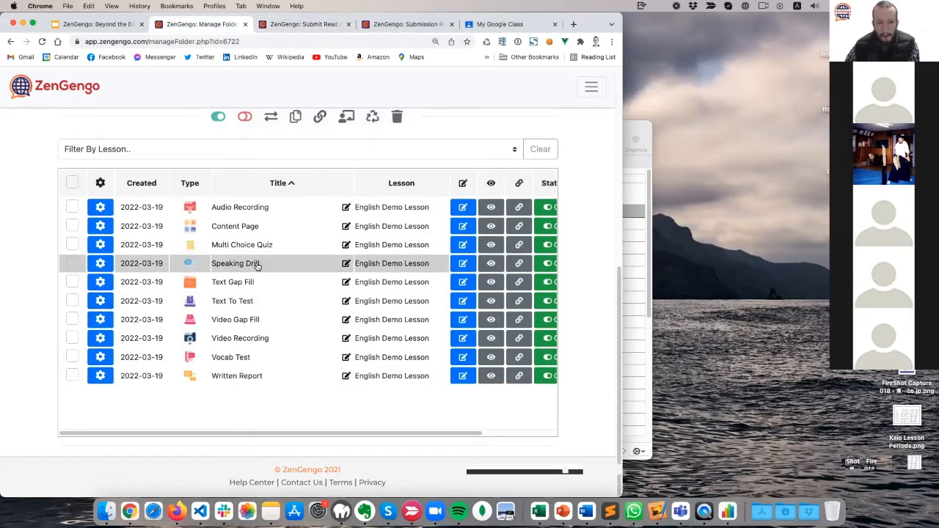
{"action": "left_click", "coordinate": [462, 264]}
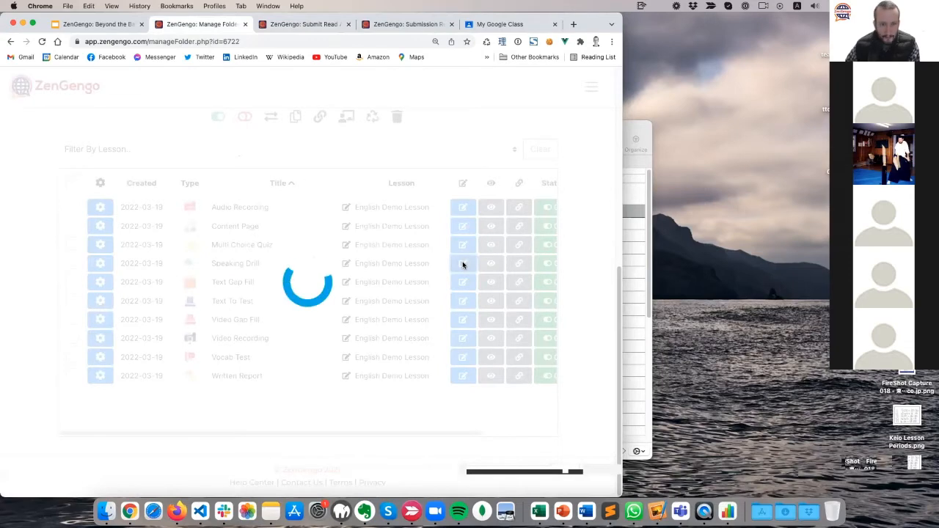
{"action": "scroll", "coordinate": [155, 322], "scroll_direction": "down", "scroll_amount": 10}
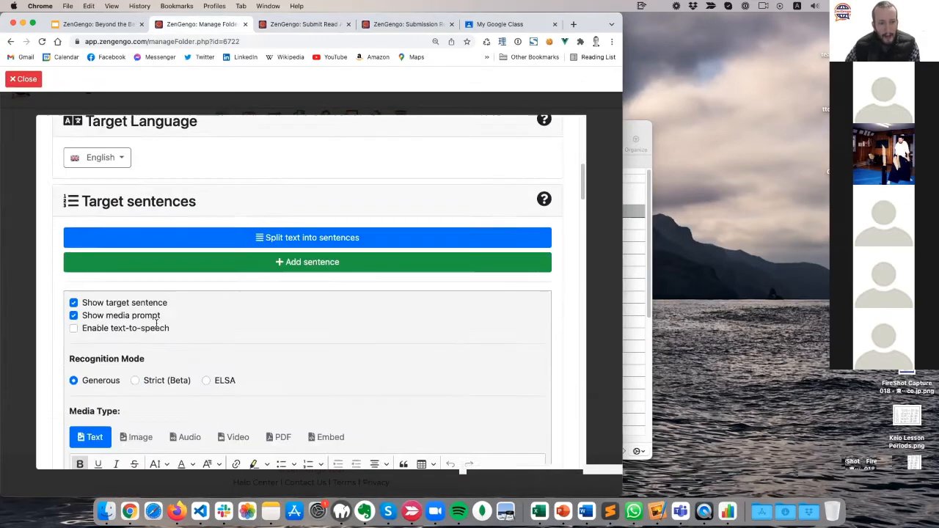
{"action": "scroll", "coordinate": [156, 323], "scroll_direction": "down", "scroll_amount": 5}
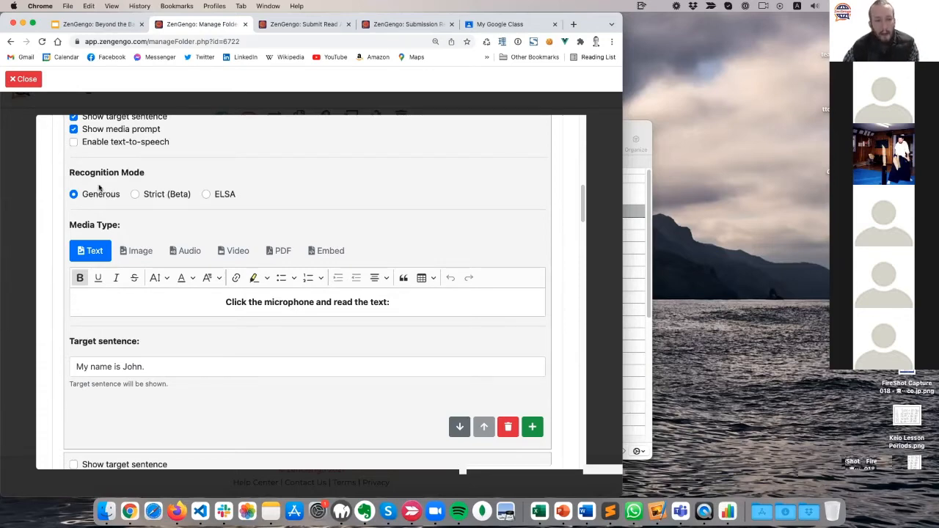
{"action": "left_click", "coordinate": [32, 82]}
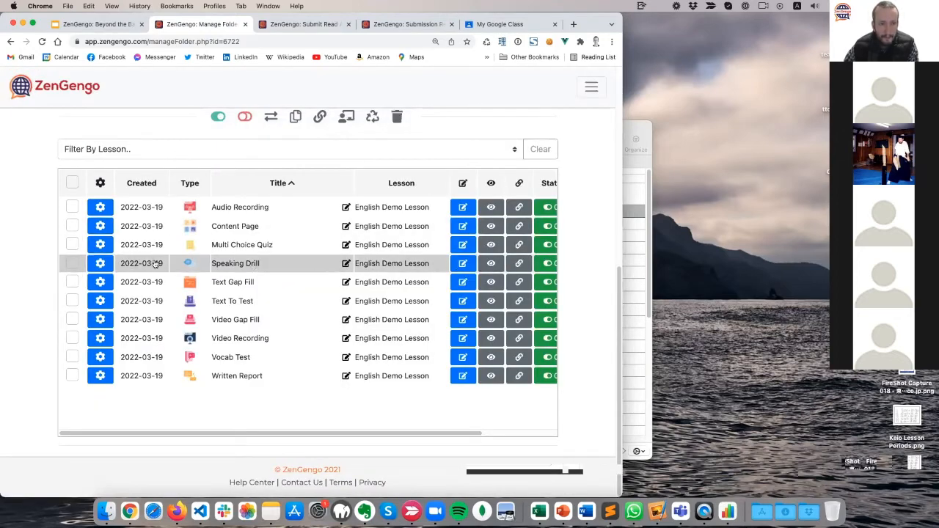
{"action": "left_click", "coordinate": [301, 24]}
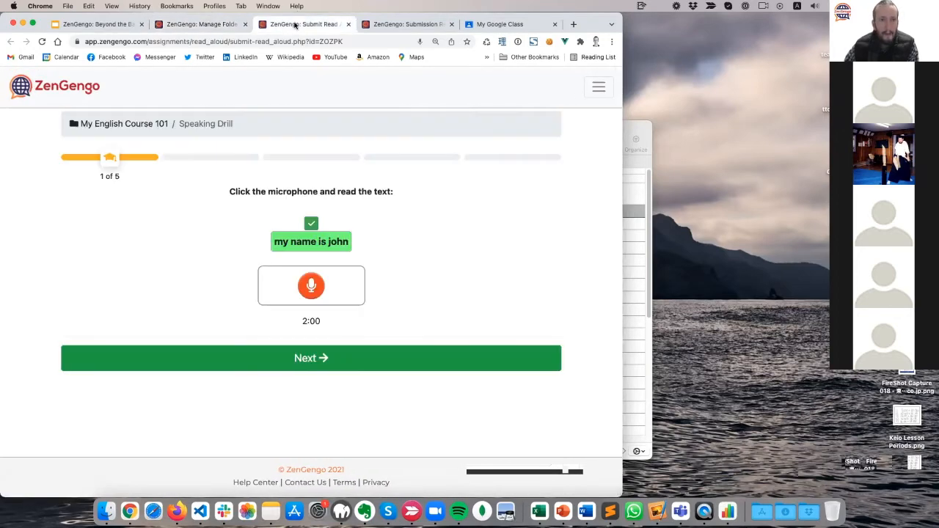
Advance the drill to item 2 of 5 and play its audio sample at higher volume.
{"action": "left_click", "coordinate": [325, 359]}
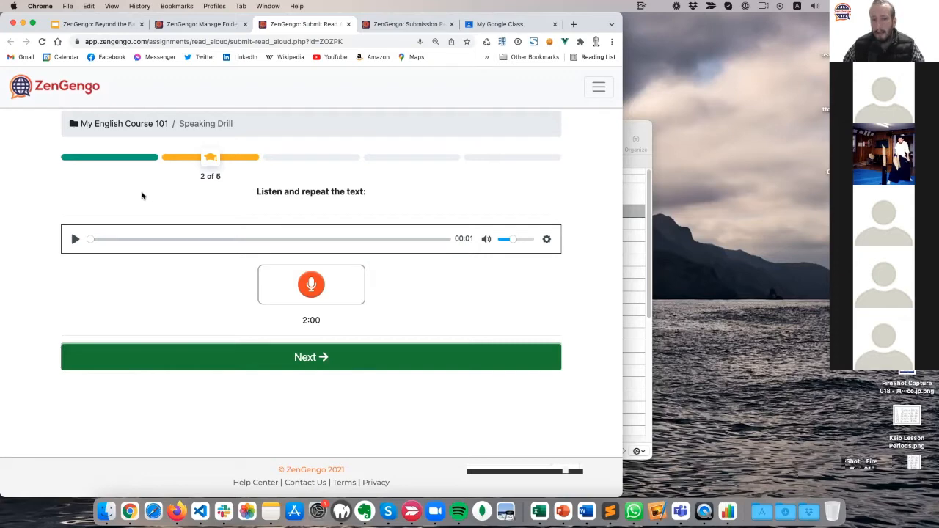
{"action": "left_click", "coordinate": [73, 240]}
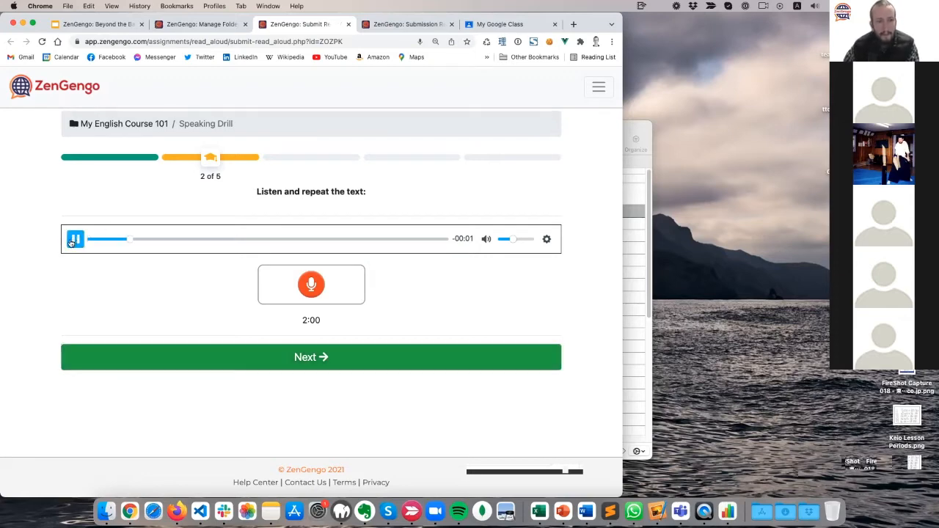
{"action": "left_click_drag", "start_coordinate": [512, 240], "coordinate": [527, 240]}
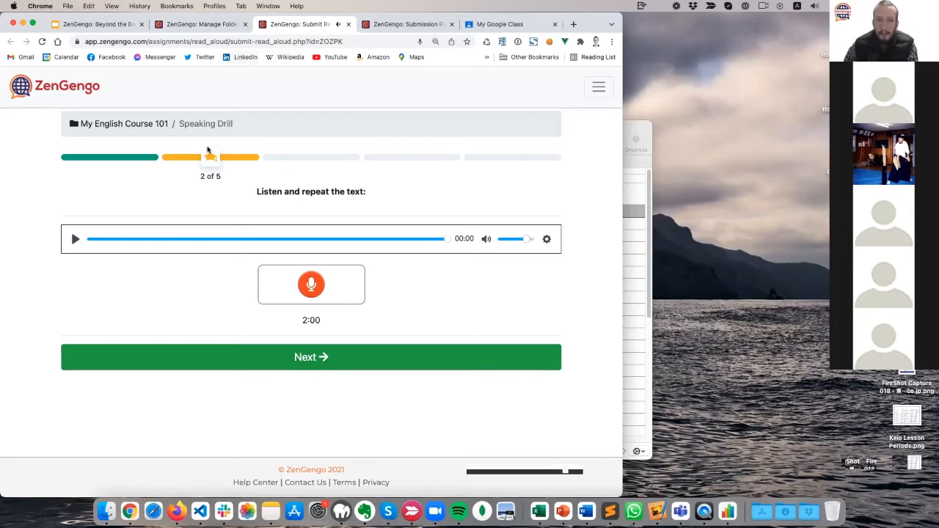
{"action": "left_click", "coordinate": [203, 24]}
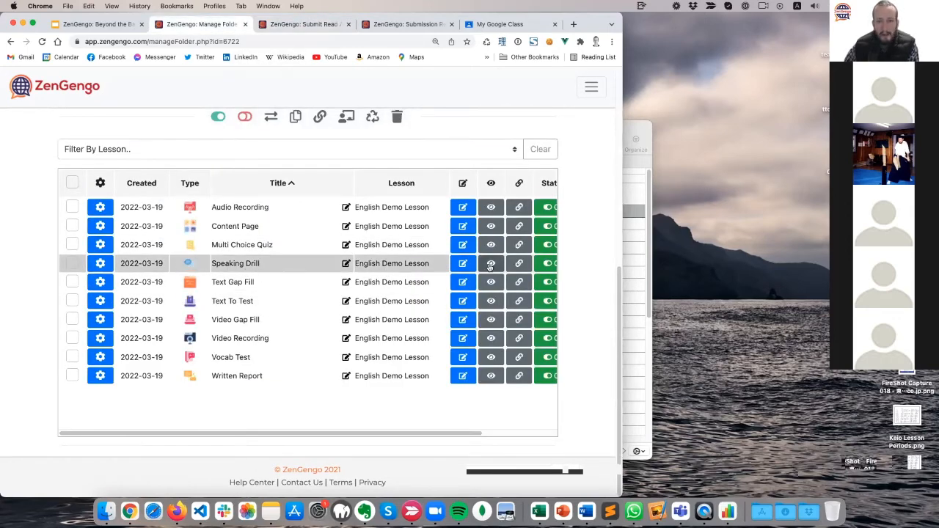
Check the US English language and Amy voice lists unchanged, then replay item 2's audio.
{"action": "left_click", "coordinate": [465, 267]}
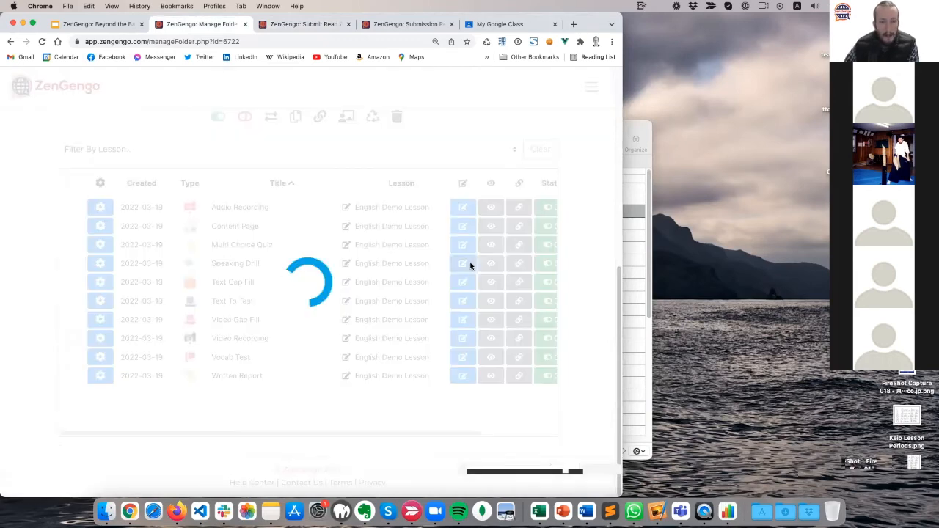
{"action": "scroll", "coordinate": [162, 321], "scroll_direction": "down", "scroll_amount": 5}
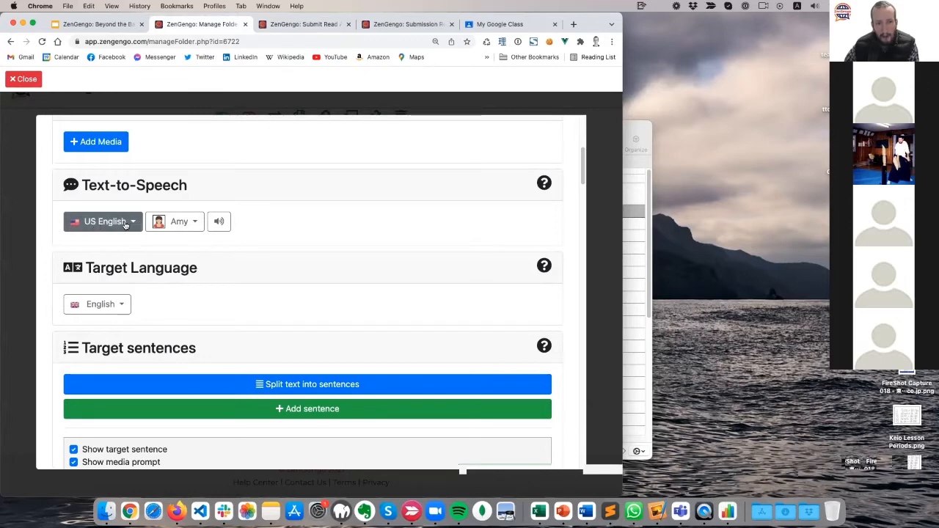
{"action": "left_click", "coordinate": [122, 223]}
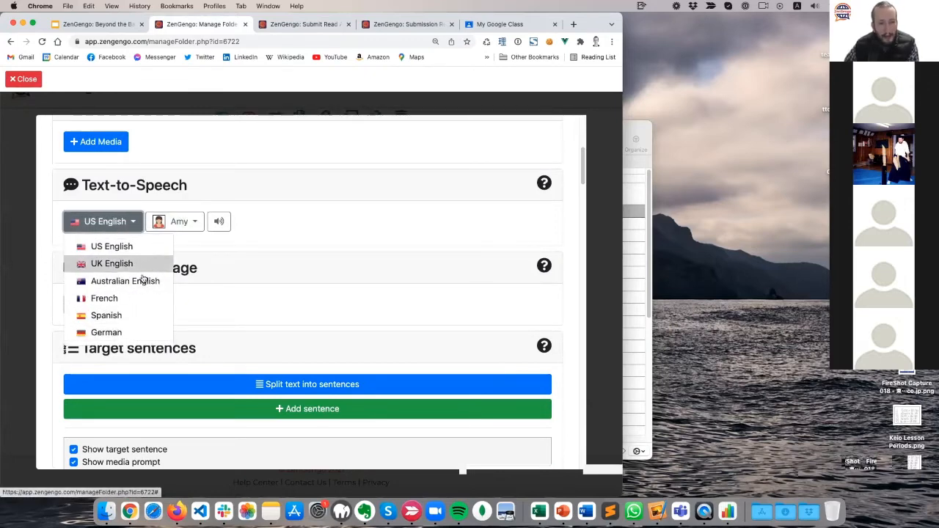
{"action": "left_click", "coordinate": [180, 222]}
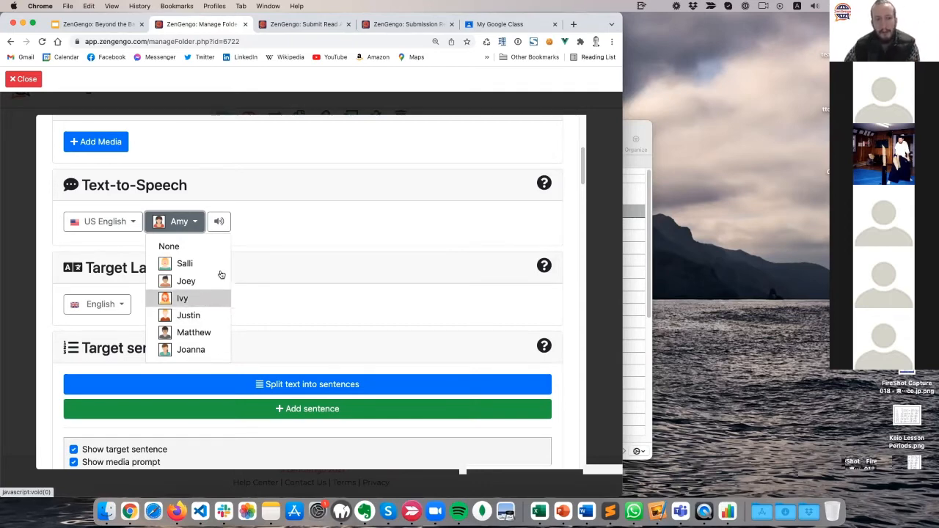
{"action": "left_click", "coordinate": [368, 224]}
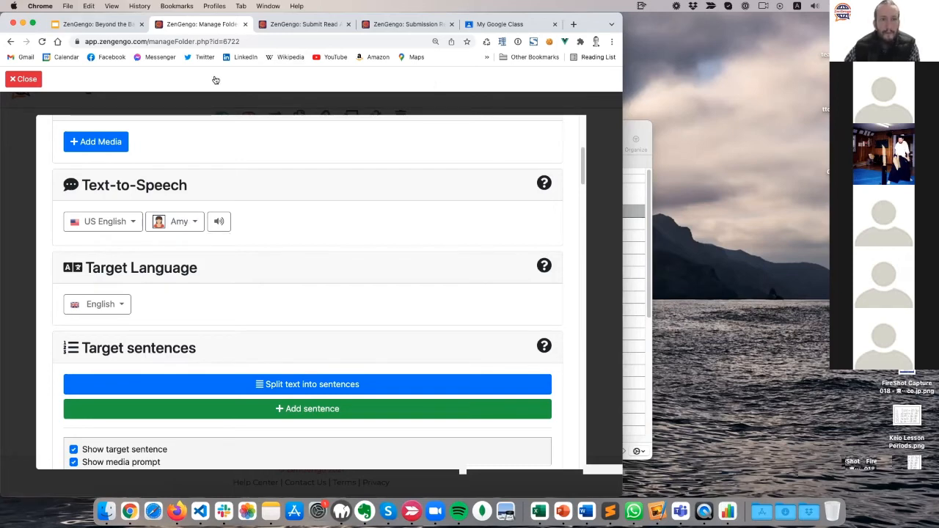
{"action": "left_click", "coordinate": [300, 24]}
{"action": "left_click", "coordinate": [74, 239]}
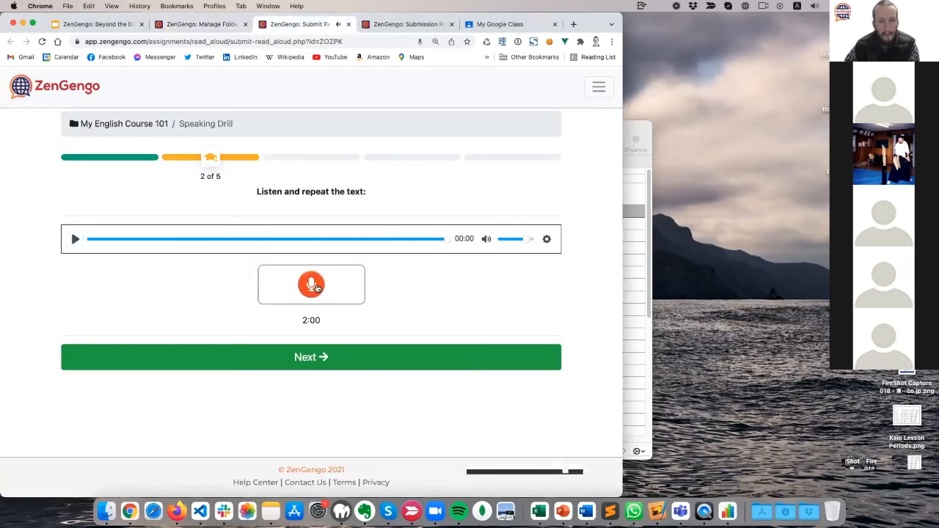
Record the spoken answer for item 2 and advance to item 3 of 5.
{"action": "left_click", "coordinate": [314, 286]}
{"action": "left_click", "coordinate": [313, 286]}
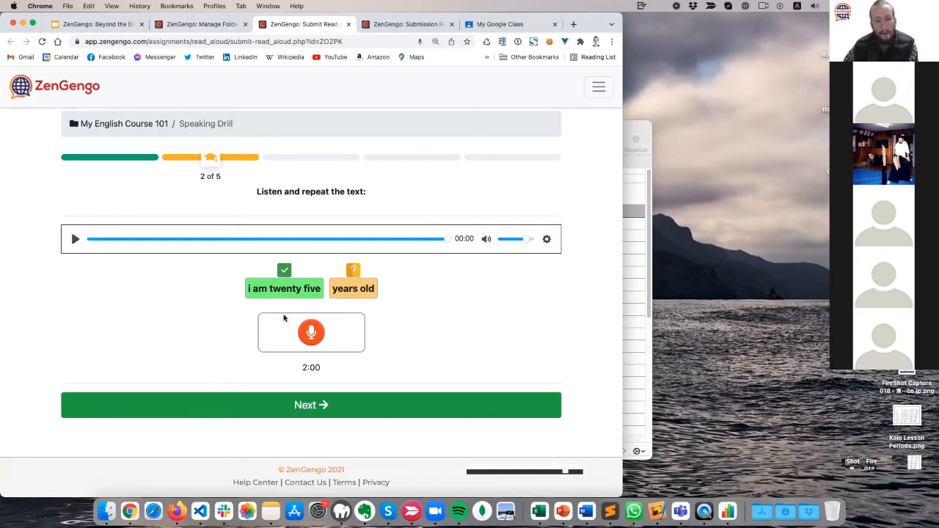
{"action": "left_click", "coordinate": [341, 404]}
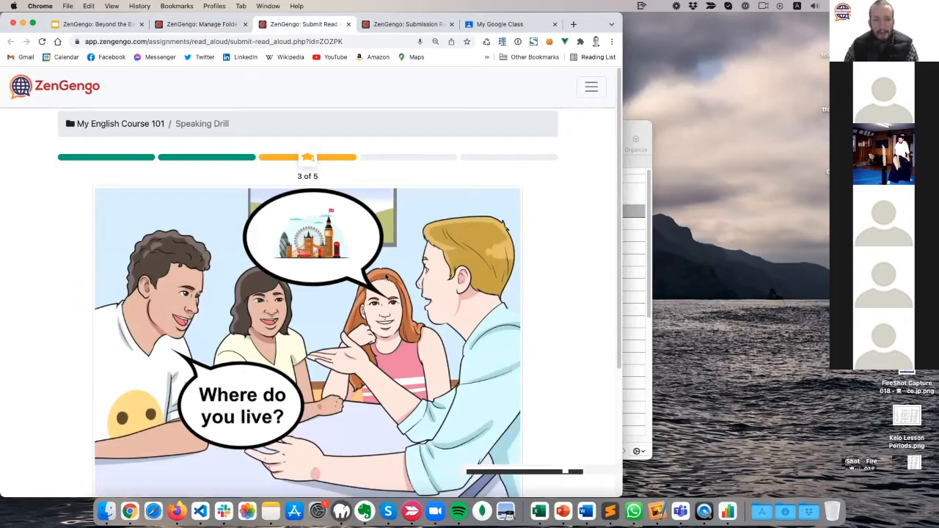
Answer the picture question aloud with 'i live in london' and advance to item 4.
{"action": "scroll", "coordinate": [134, 390], "scroll_direction": "down", "scroll_amount": 3}
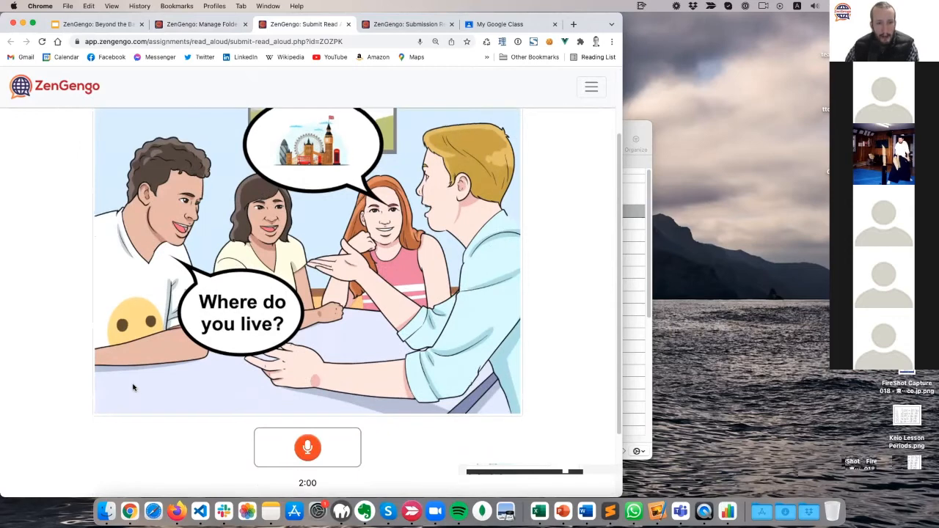
{"action": "scroll", "coordinate": [134, 390], "scroll_direction": "up", "scroll_amount": 3}
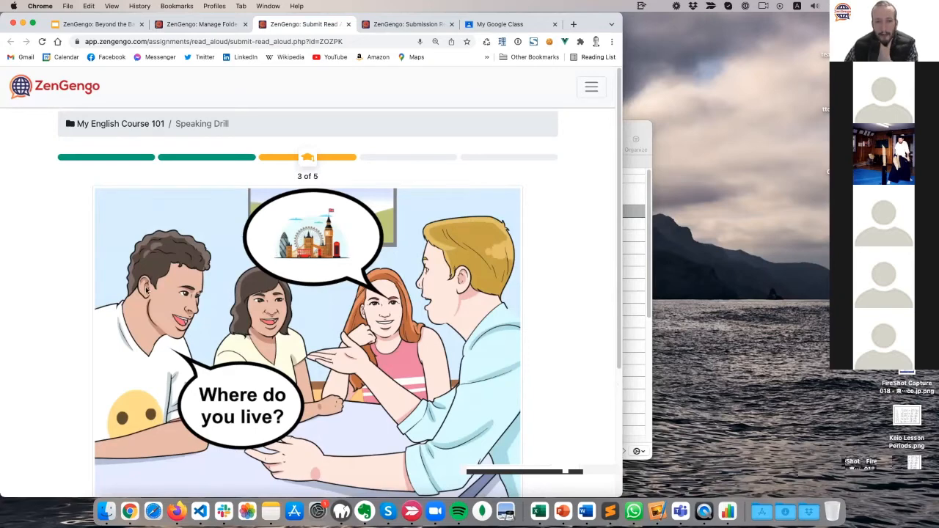
{"action": "scroll", "coordinate": [147, 292], "scroll_direction": "down", "scroll_amount": 3}
{"action": "scroll", "coordinate": [150, 282], "scroll_direction": "up", "scroll_amount": 3}
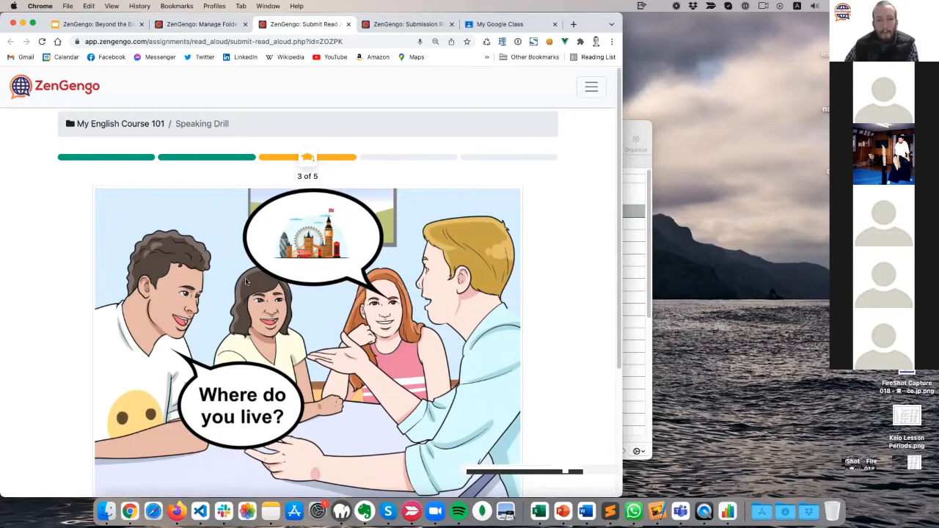
{"action": "scroll", "coordinate": [128, 348], "scroll_direction": "down", "scroll_amount": 3}
{"action": "scroll", "coordinate": [215, 366], "scroll_direction": "up", "scroll_amount": 3}
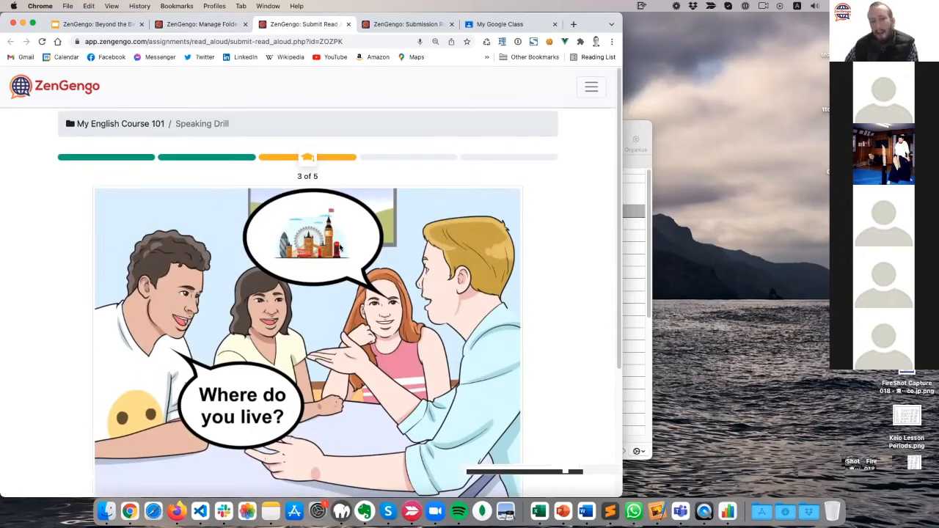
{"action": "scroll", "coordinate": [192, 306], "scroll_direction": "down", "scroll_amount": 5}
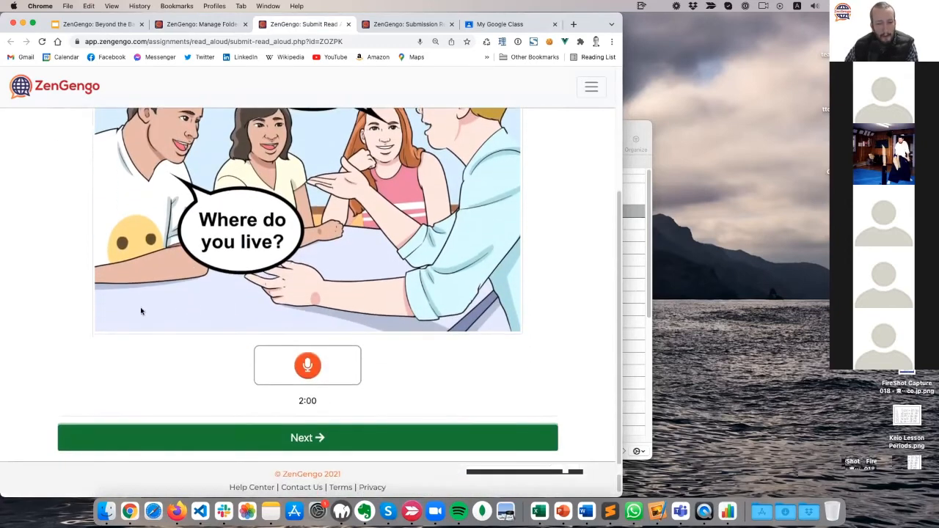
{"action": "left_click", "coordinate": [307, 366]}
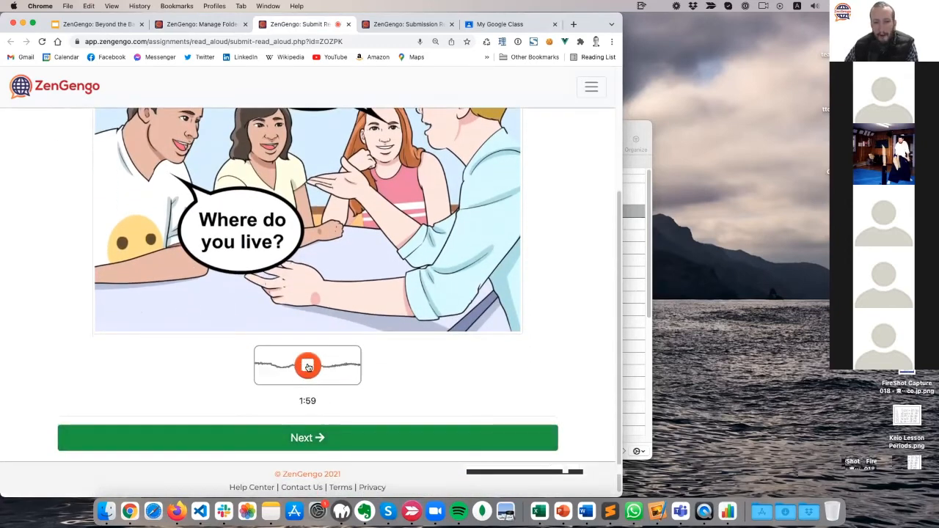
{"action": "left_click", "coordinate": [307, 366]}
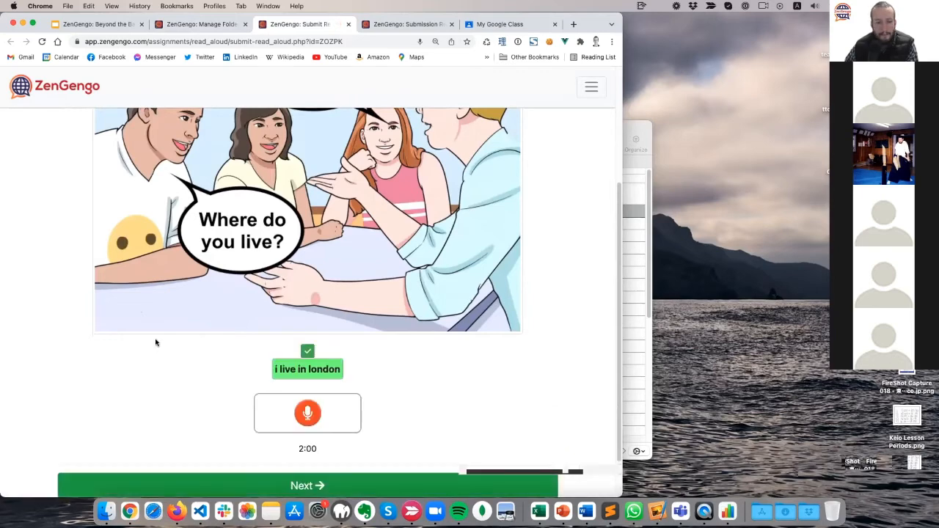
{"action": "scroll", "coordinate": [154, 363], "scroll_direction": "down", "scroll_amount": 2}
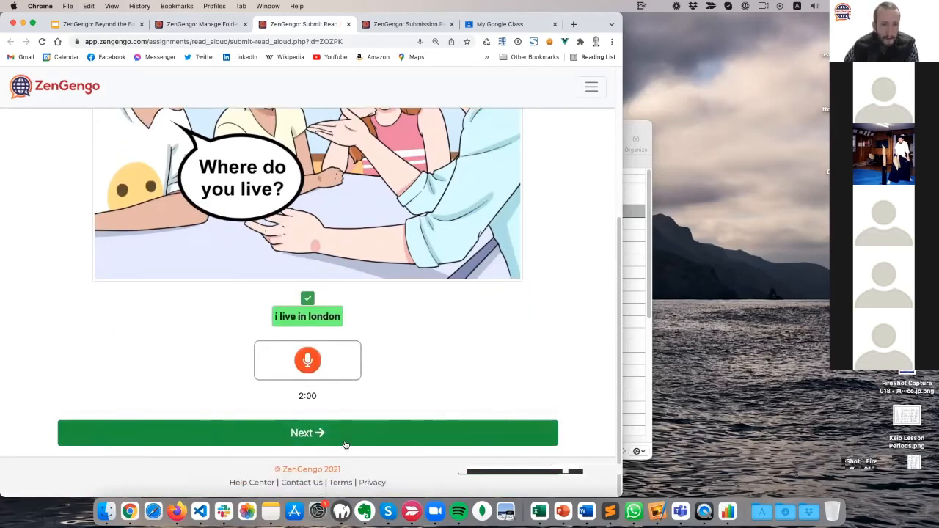
{"action": "left_click", "coordinate": [356, 433]}
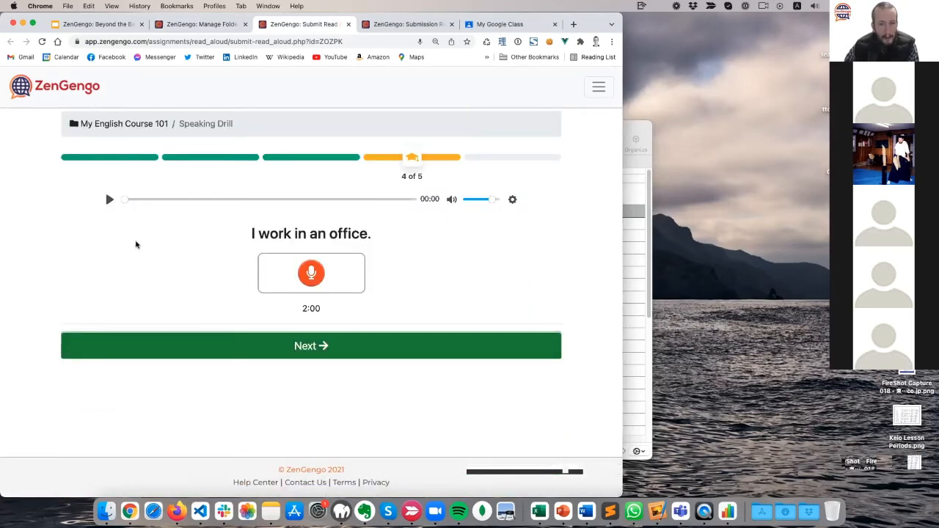
Replay the 'I work in an office' sample, re-record it correctly, and advance to item 5.
{"action": "left_click", "coordinate": [109, 200]}
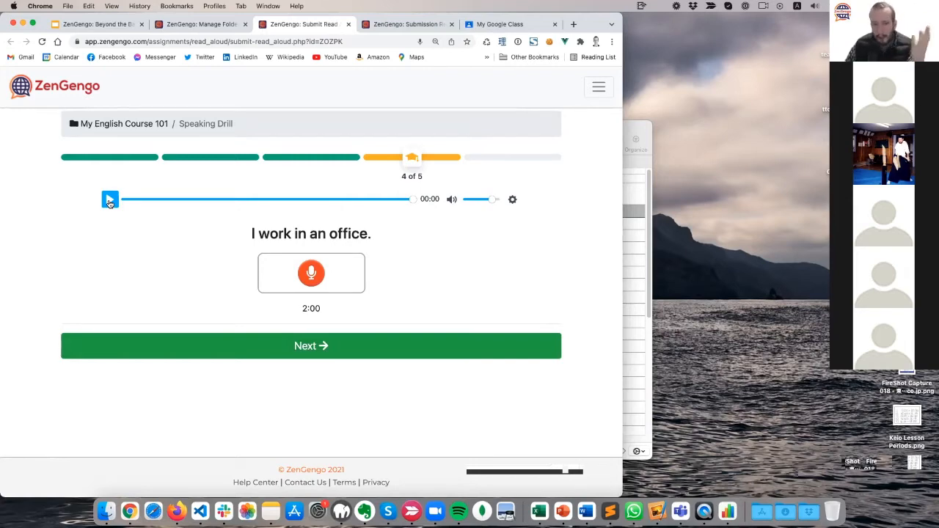
{"action": "left_click", "coordinate": [110, 199]}
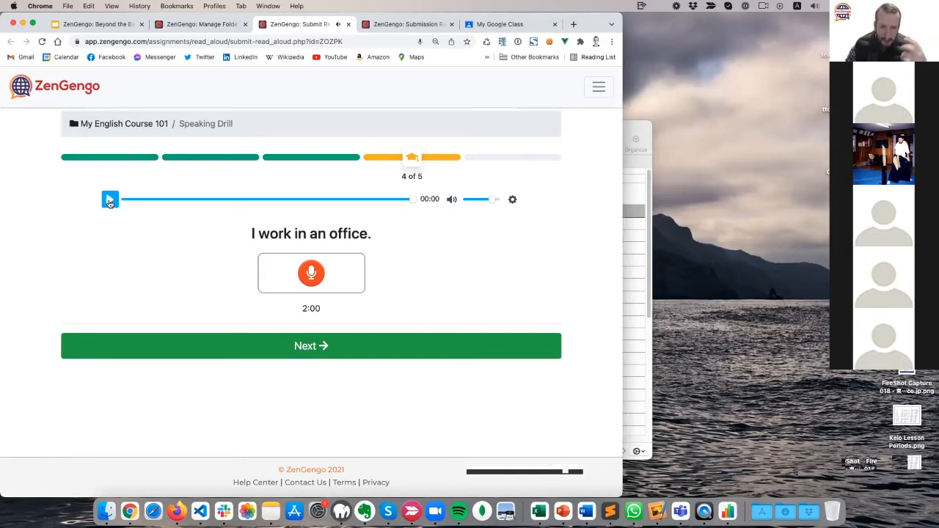
{"action": "left_click", "coordinate": [313, 281]}
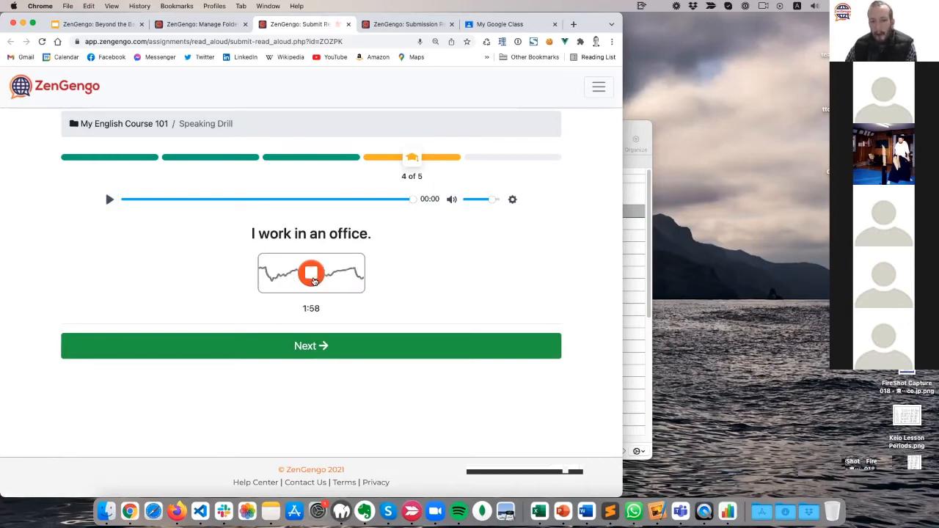
{"action": "left_click", "coordinate": [313, 281]}
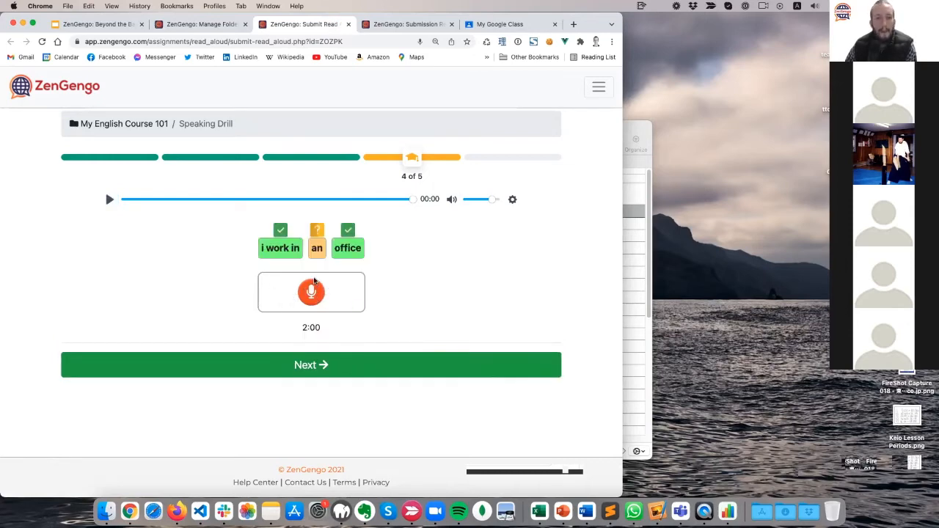
{"action": "left_click", "coordinate": [314, 281]}
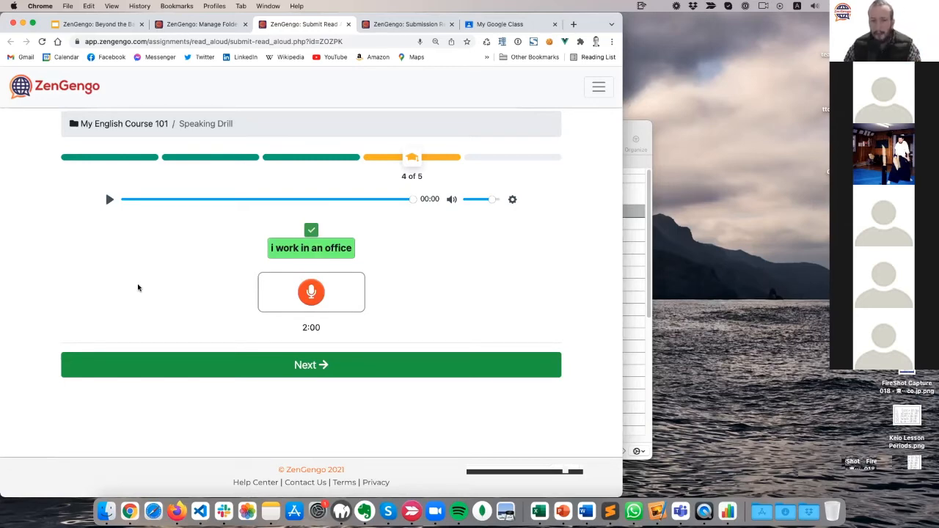
{"action": "left_click", "coordinate": [316, 361]}
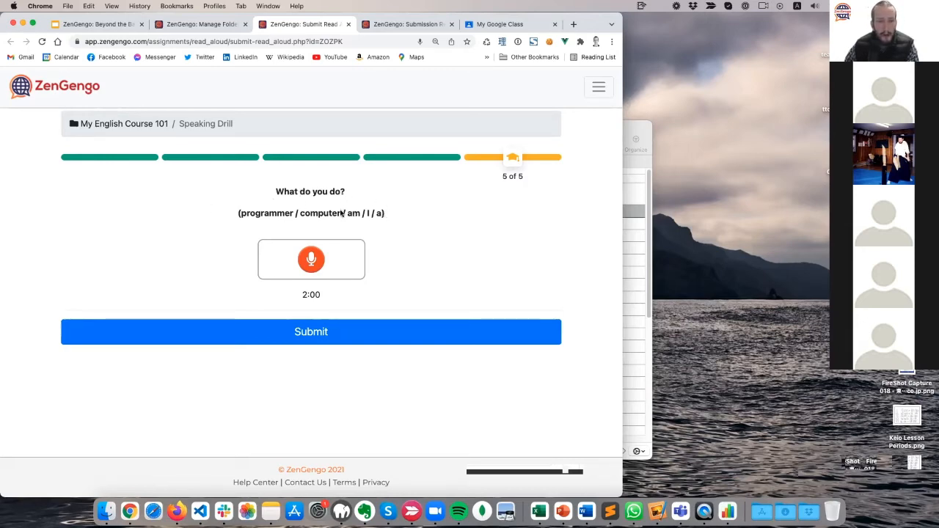
Record 'i am a computer programmer' for item 5 and submit the drill for a 90% score.
{"action": "left_click", "coordinate": [311, 259]}
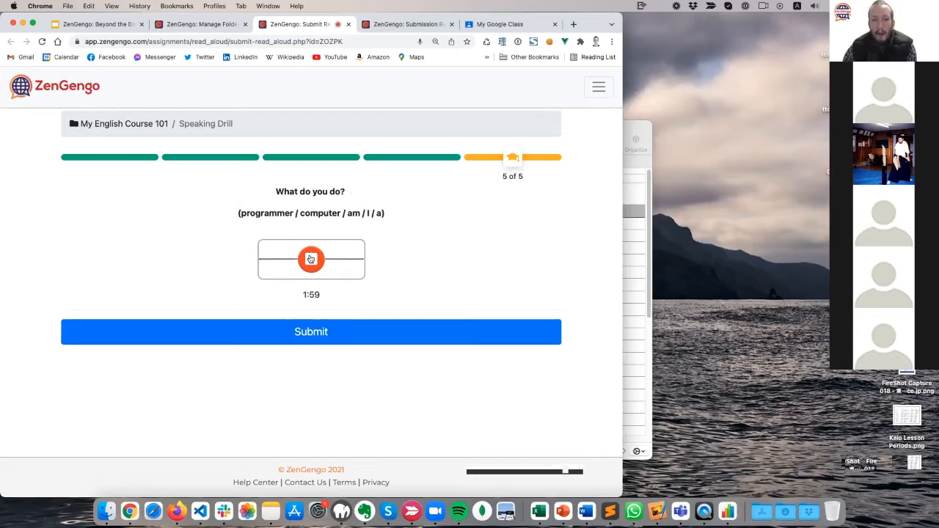
{"action": "left_click", "coordinate": [310, 259]}
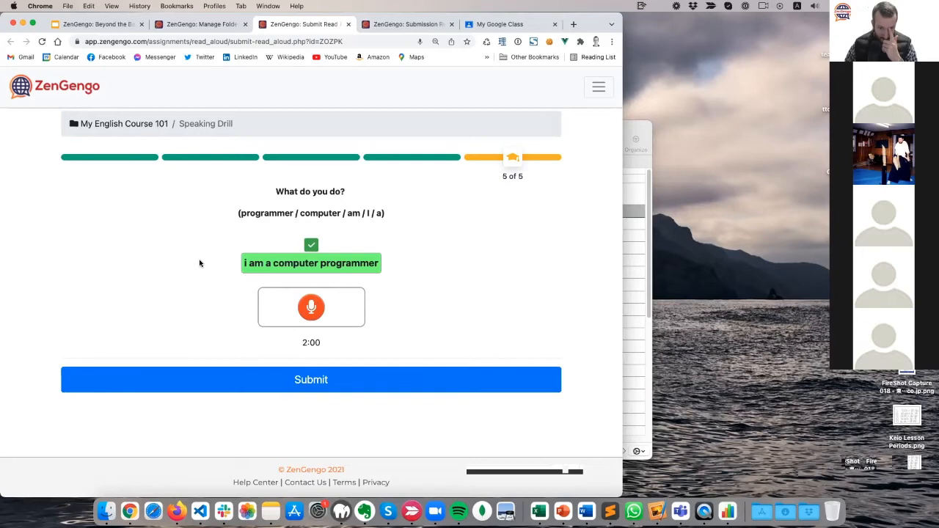
{"action": "left_click", "coordinate": [320, 377]}
{"action": "left_click", "coordinate": [338, 310]}
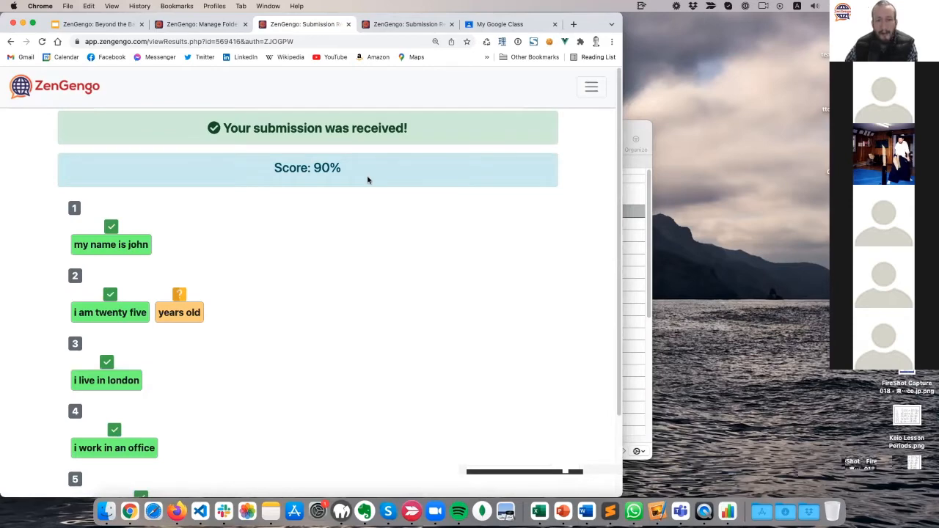
Scroll through the five graded answers, then go back to the Manage Folder tab.
{"action": "scroll", "coordinate": [349, 278], "scroll_direction": "down", "scroll_amount": 1}
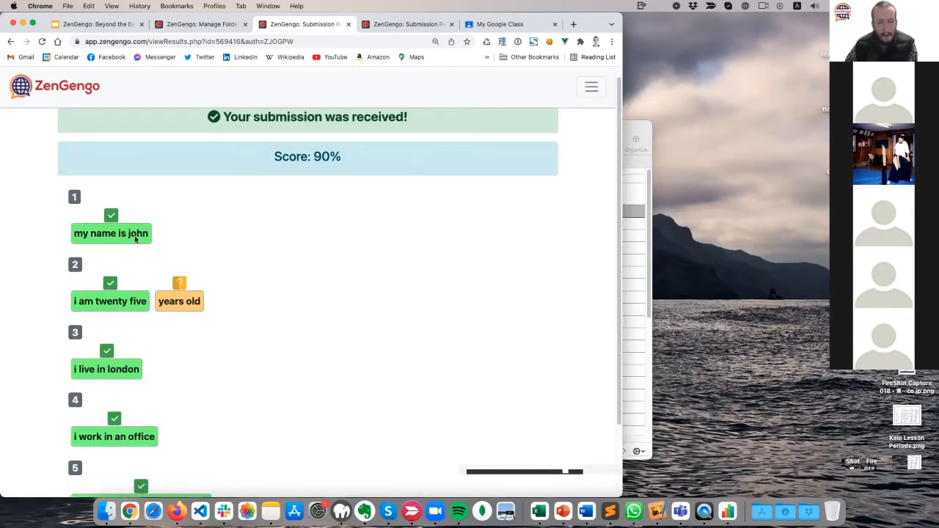
{"action": "scroll", "coordinate": [202, 300], "scroll_direction": "down", "scroll_amount": 3}
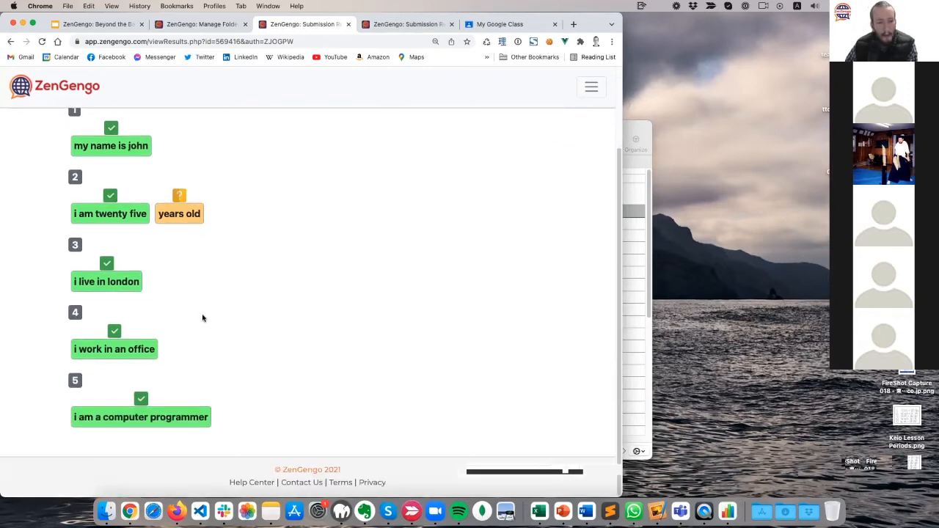
{"action": "scroll", "coordinate": [218, 316], "scroll_direction": "up", "scroll_amount": 3}
{"action": "left_click", "coordinate": [197, 24]}
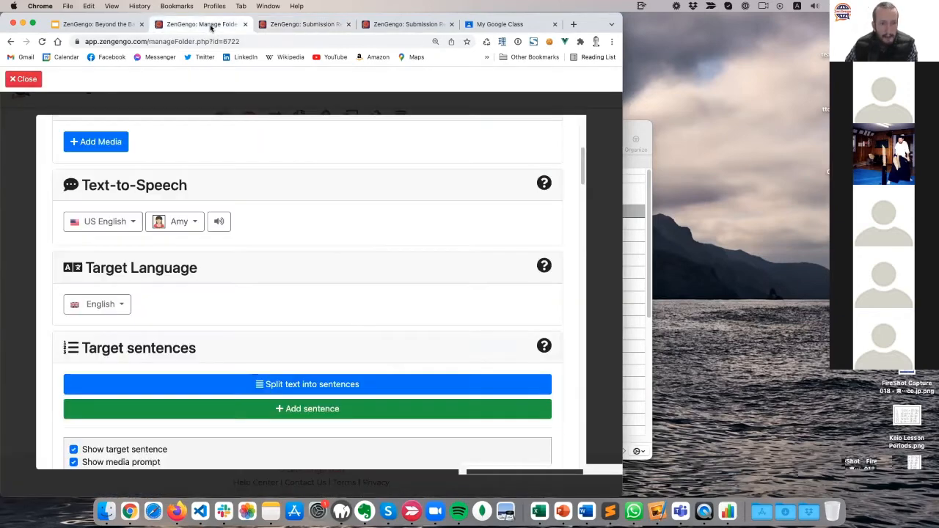
Close the Speaking Drill editor, refresh the folder list, and reveal its Status and Submissions columns.
{"action": "left_click", "coordinate": [23, 78]}
{"action": "scroll", "coordinate": [30, 235], "scroll_direction": "up", "scroll_amount": 5}
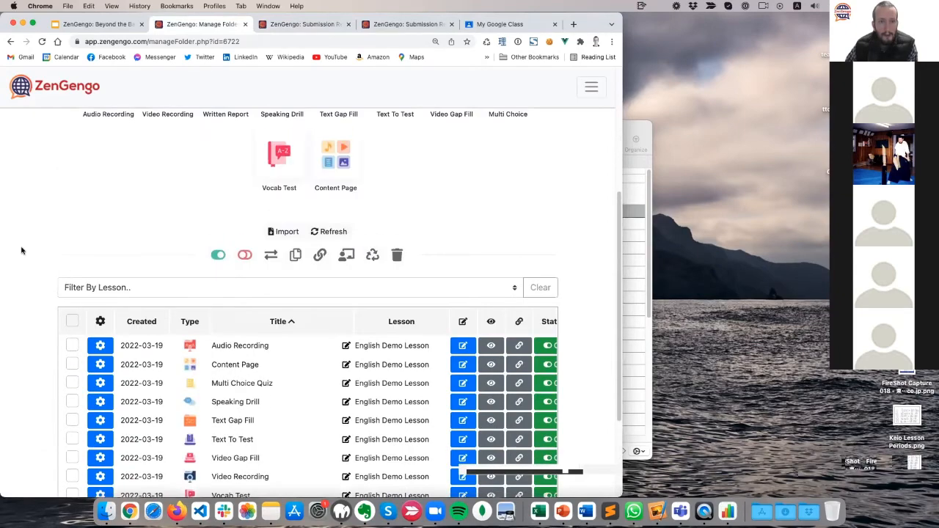
{"action": "scroll", "coordinate": [21, 251], "scroll_direction": "down", "scroll_amount": 3}
{"action": "scroll", "coordinate": [22, 252], "scroll_direction": "up", "scroll_amount": 1}
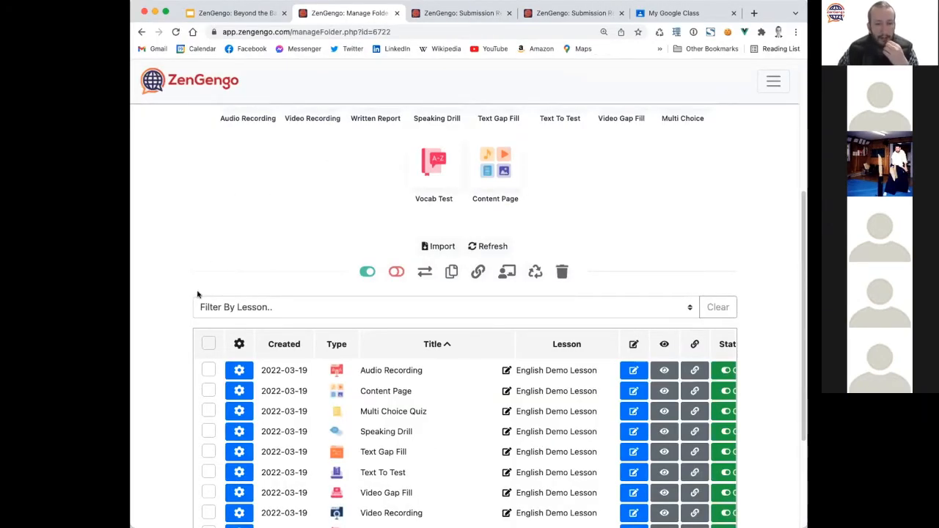
{"action": "scroll", "coordinate": [198, 293], "scroll_direction": "down", "scroll_amount": 1}
{"action": "scroll", "coordinate": [198, 293], "scroll_direction": "up", "scroll_amount": 1}
{"action": "left_click", "coordinate": [488, 249]}
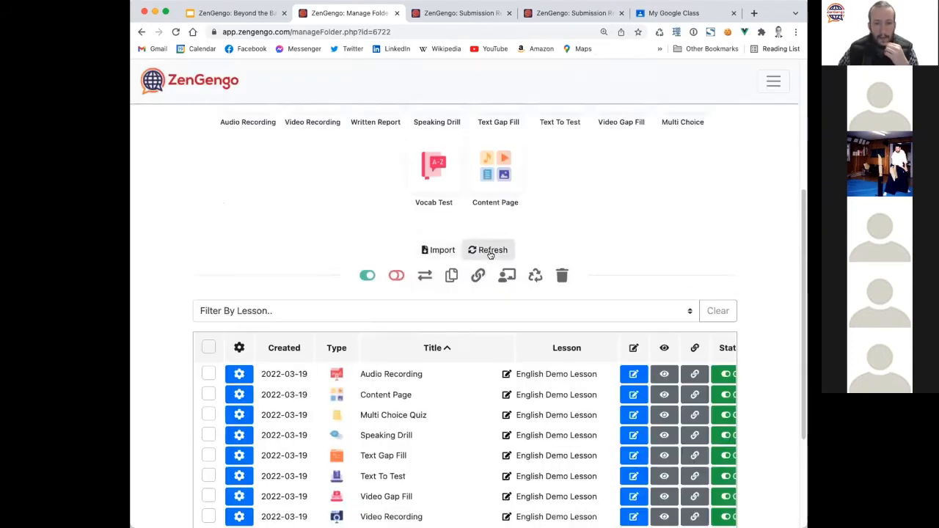
{"action": "scroll", "coordinate": [220, 330], "scroll_direction": "down", "scroll_amount": 5}
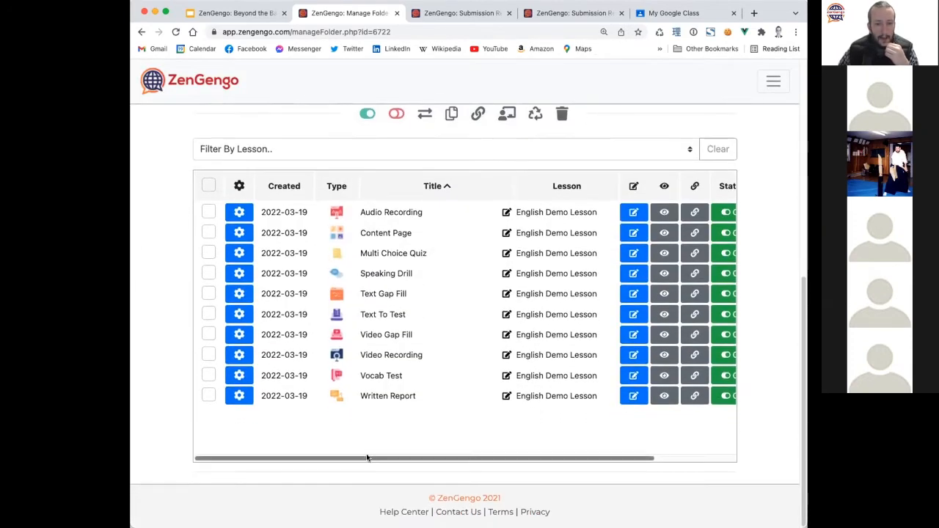
{"action": "left_click_drag", "start_coordinate": [367, 459], "coordinate": [521, 467]}
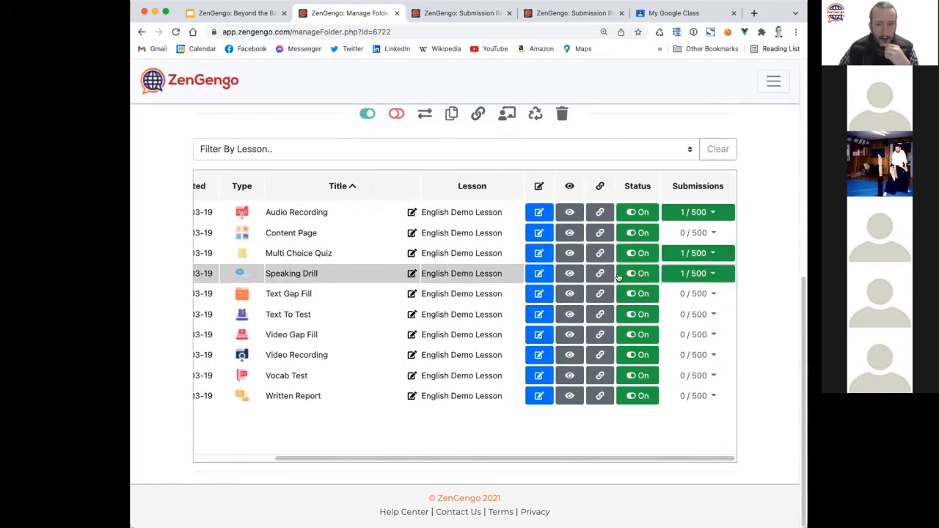
View the Speaking Drill submissions and review the student's graded answers and 90.0 average score.
{"action": "left_click", "coordinate": [689, 274]}
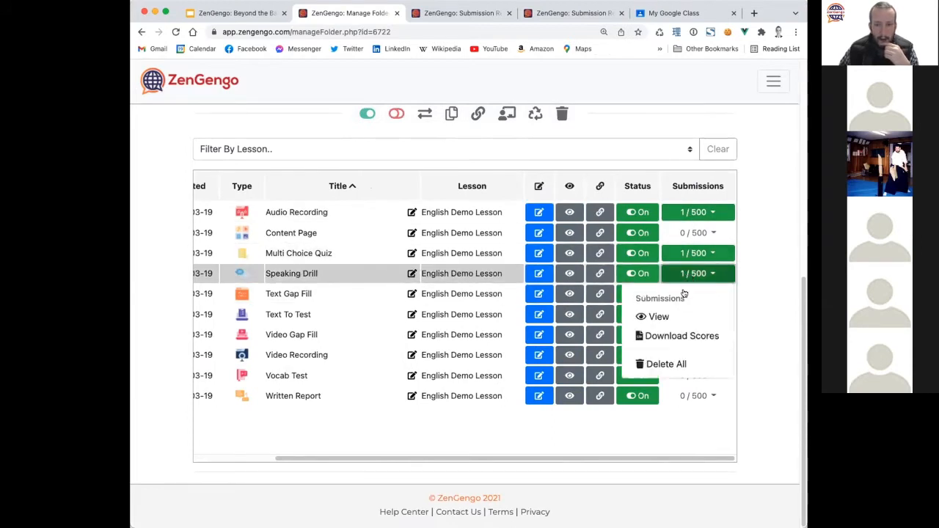
{"action": "left_click", "coordinate": [657, 316]}
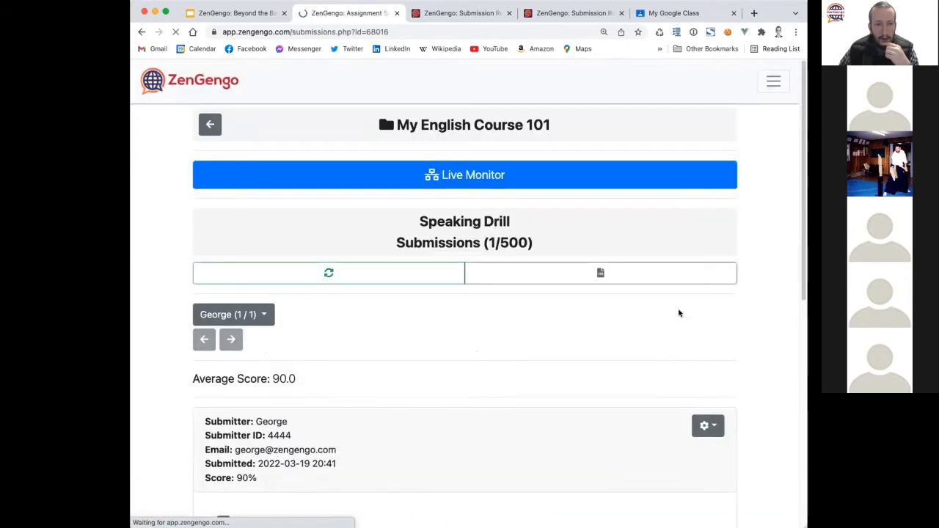
{"action": "scroll", "coordinate": [160, 261], "scroll_direction": "down", "scroll_amount": 3}
{"action": "scroll", "coordinate": [159, 261], "scroll_direction": "down", "scroll_amount": 3}
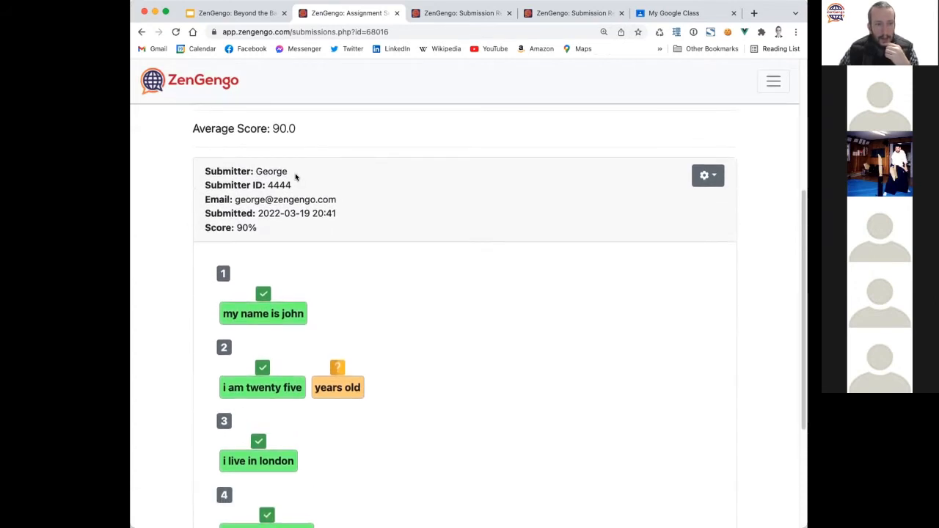
{"action": "left_click_drag", "start_coordinate": [204, 184], "coordinate": [410, 210]}
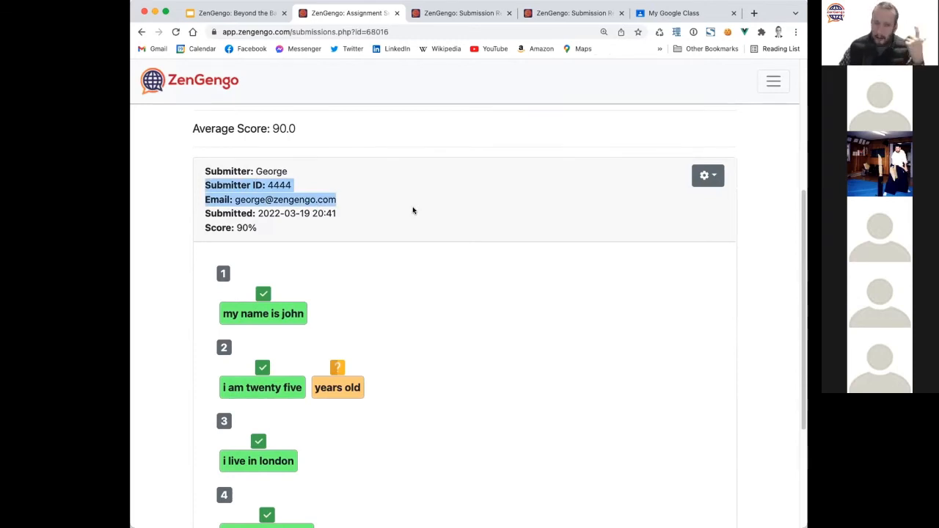
{"action": "scroll", "coordinate": [396, 254], "scroll_direction": "up", "scroll_amount": 5}
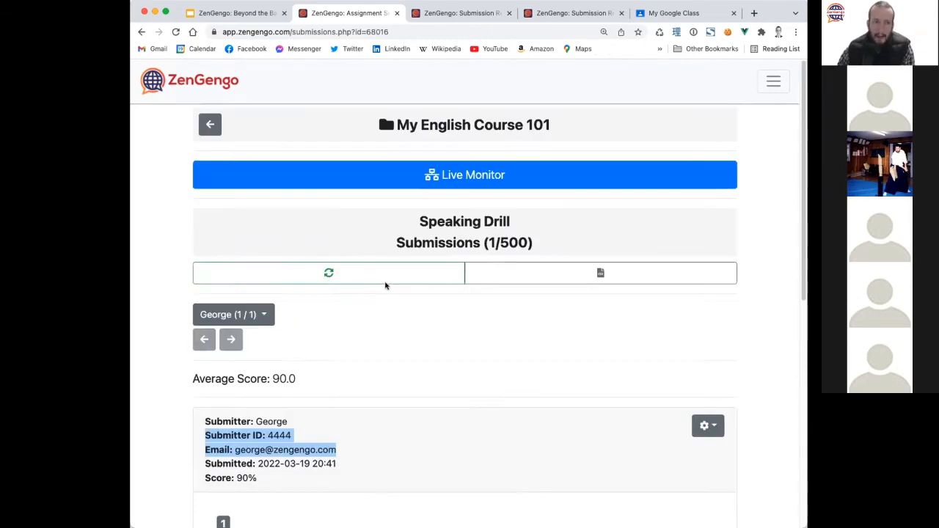
Return to the course folder, scroll the assignments table right, and open Speaking Drill's '1 / 500' menu.
{"action": "left_click", "coordinate": [212, 121]}
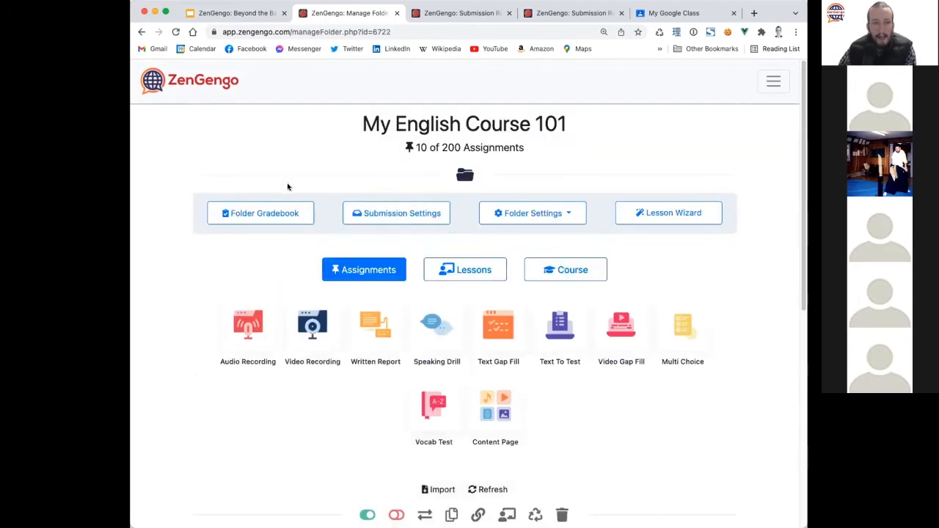
{"action": "scroll", "coordinate": [226, 255], "scroll_direction": "down", "scroll_amount": 5}
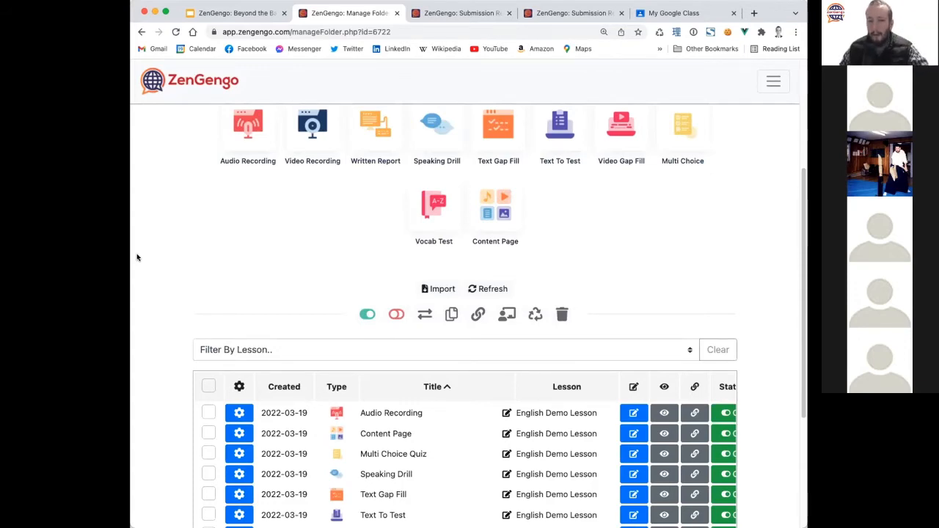
{"action": "scroll", "coordinate": [169, 273], "scroll_direction": "down", "scroll_amount": 5}
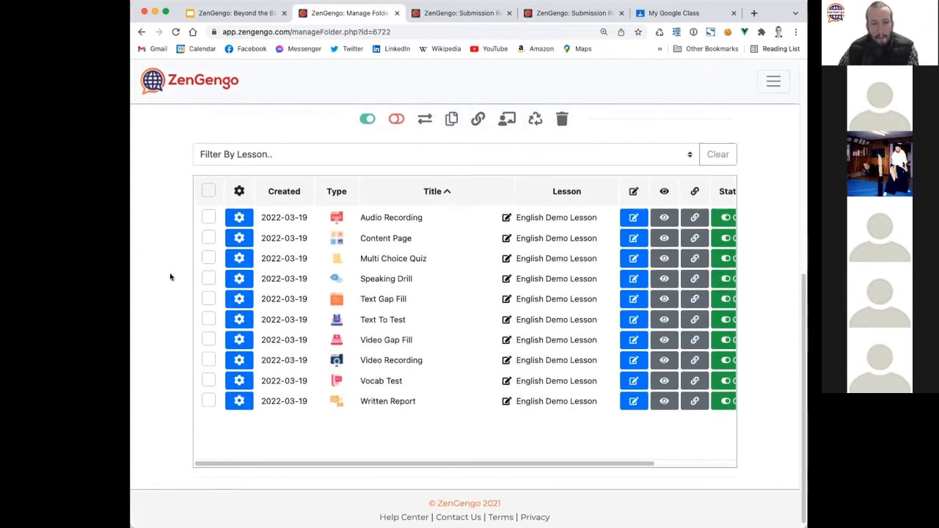
{"action": "scroll", "coordinate": [169, 277], "scroll_direction": "up", "scroll_amount": 10}
{"action": "scroll", "coordinate": [171, 276], "scroll_direction": "down", "scroll_amount": 5}
{"action": "scroll", "coordinate": [170, 276], "scroll_direction": "up", "scroll_amount": 5}
{"action": "scroll", "coordinate": [170, 276], "scroll_direction": "down", "scroll_amount": 6}
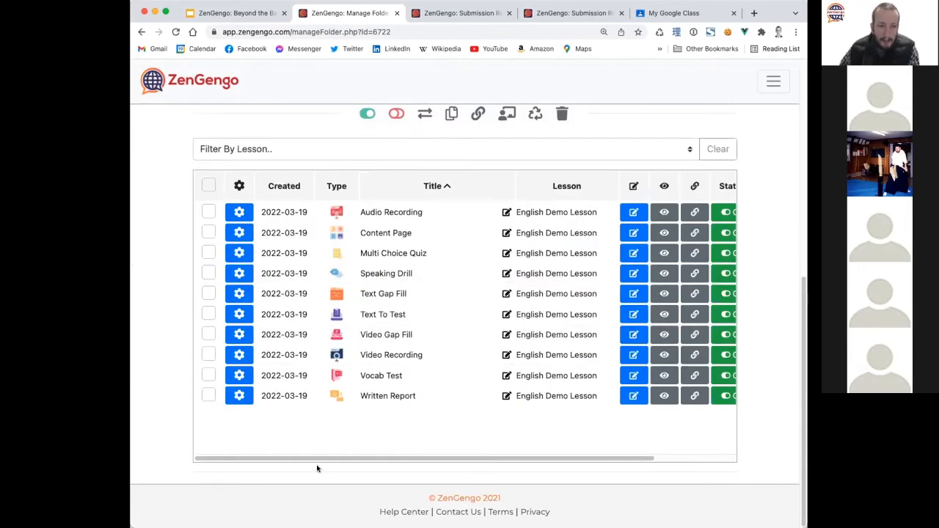
{"action": "left_click_drag", "start_coordinate": [334, 457], "coordinate": [448, 457]}
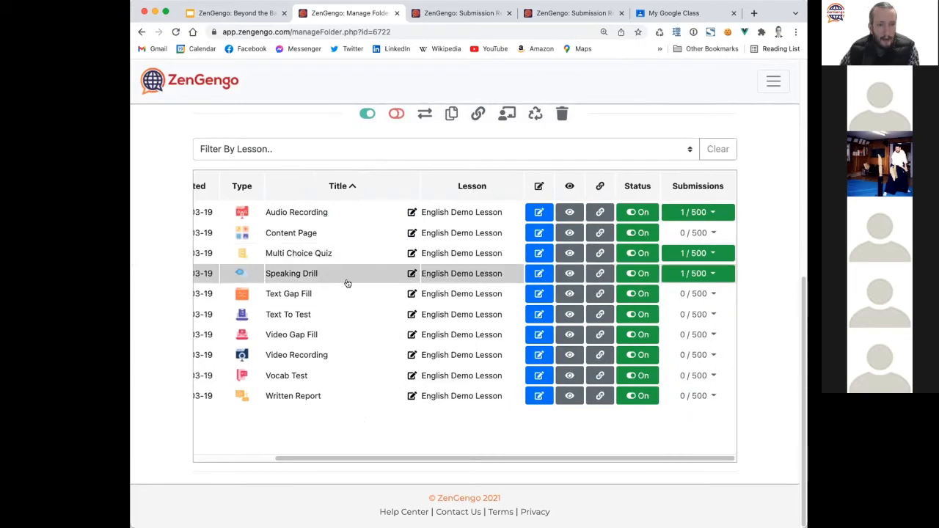
{"action": "left_click", "coordinate": [696, 274]}
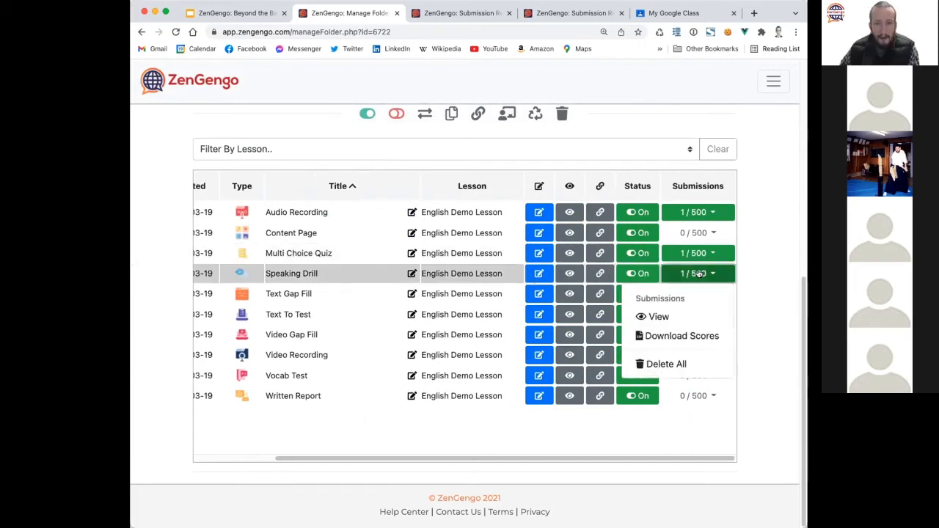
Choose View to reopen the Speaking Drill submissions and highlight the submitter ID line.
{"action": "left_click", "coordinate": [635, 310]}
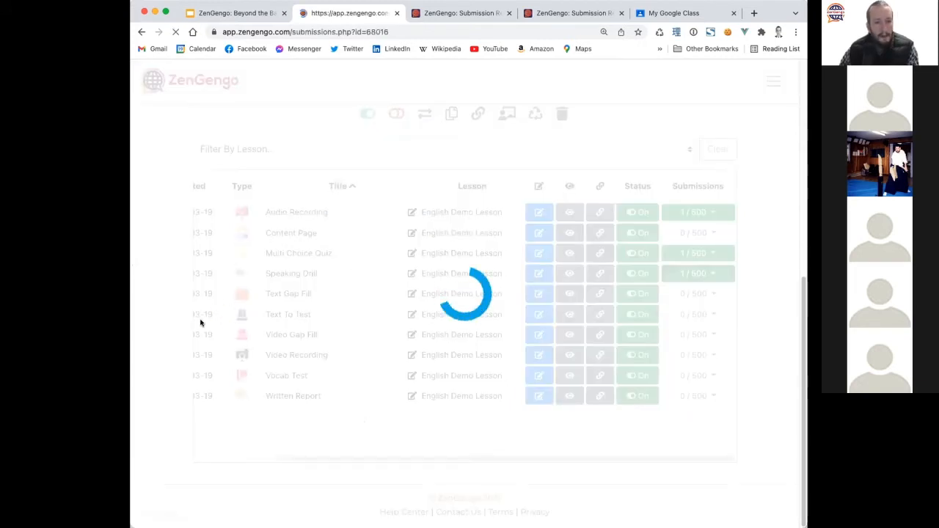
{"action": "scroll", "coordinate": [152, 385], "scroll_direction": "down", "scroll_amount": 5}
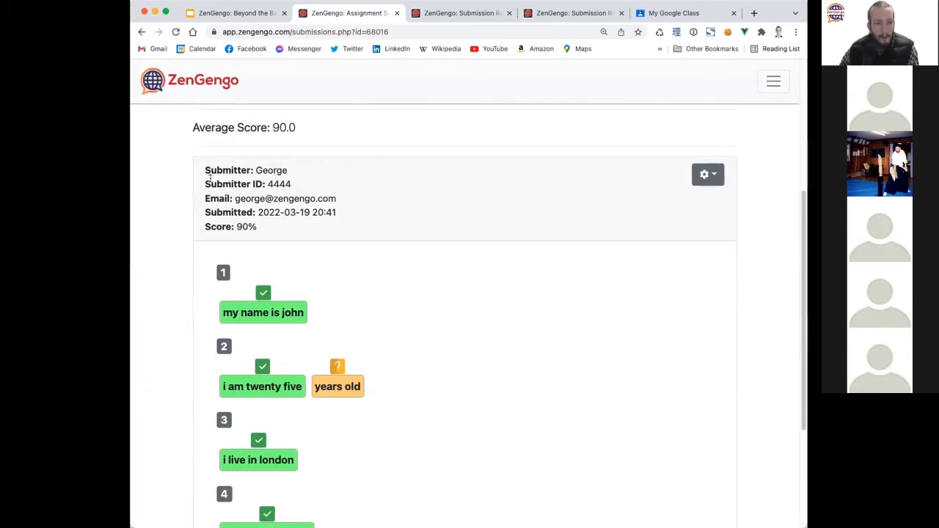
{"action": "left_click_drag", "start_coordinate": [204, 184], "coordinate": [367, 212]}
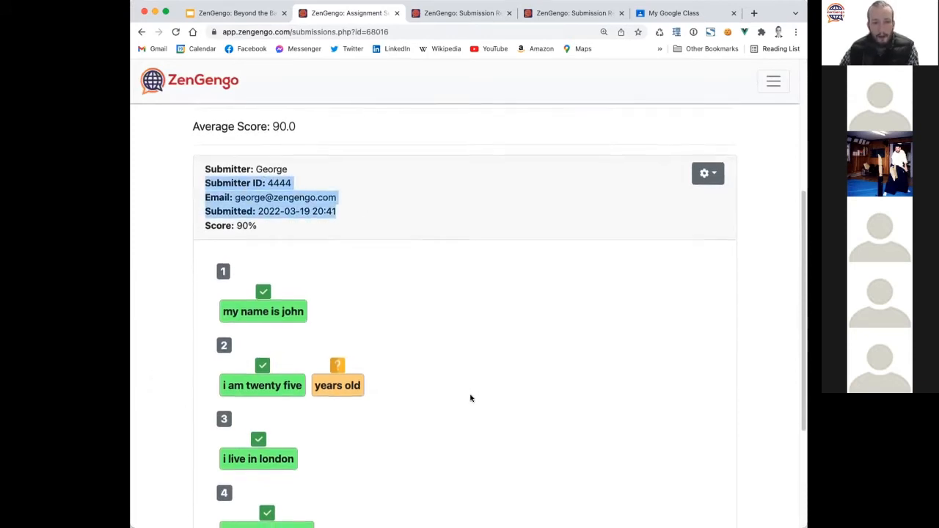
{"action": "scroll", "coordinate": [469, 396], "scroll_direction": "down", "scroll_amount": 3}
{"action": "scroll", "coordinate": [470, 396], "scroll_direction": "up", "scroll_amount": 6}
{"action": "scroll", "coordinate": [440, 404], "scroll_direction": "down", "scroll_amount": 1}
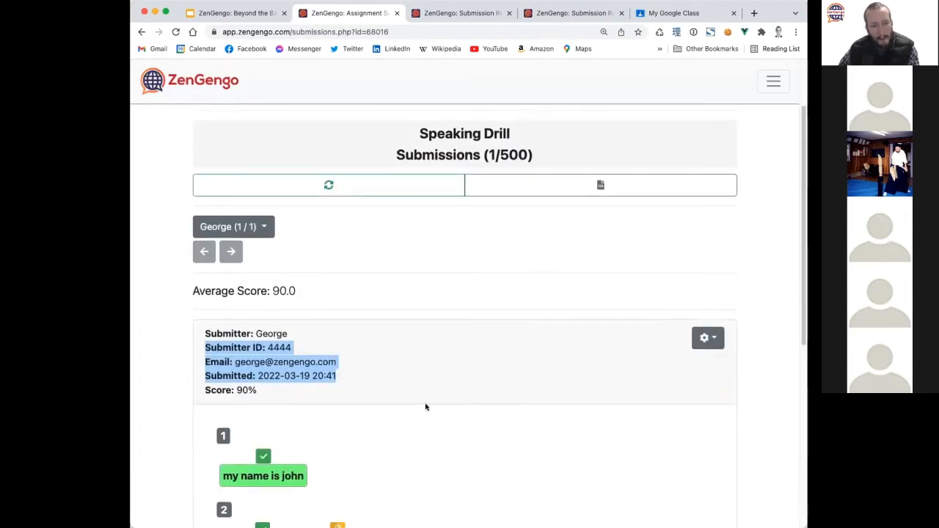
{"action": "scroll", "coordinate": [389, 395], "scroll_direction": "up", "scroll_amount": 1}
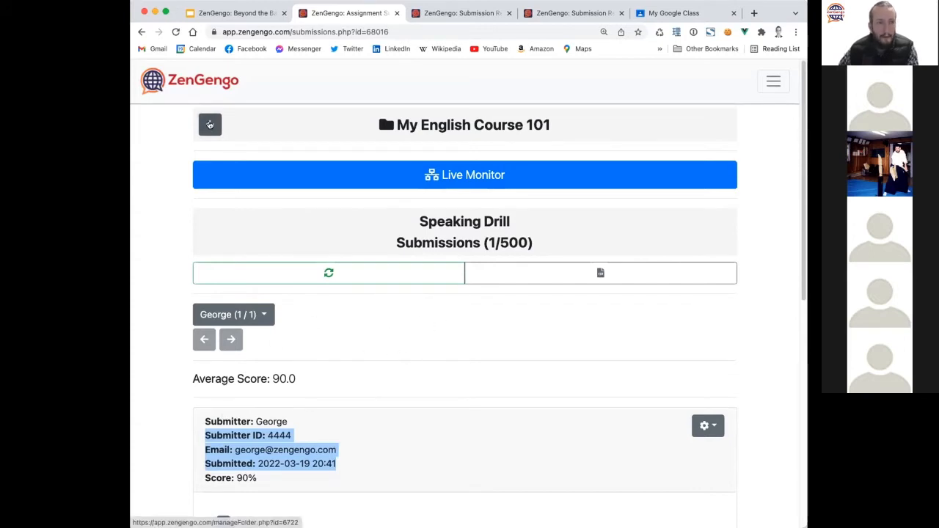
Go back from the Speaking Drill submissions to the My English Course 101 folder page.
{"action": "left_click", "coordinate": [210, 125]}
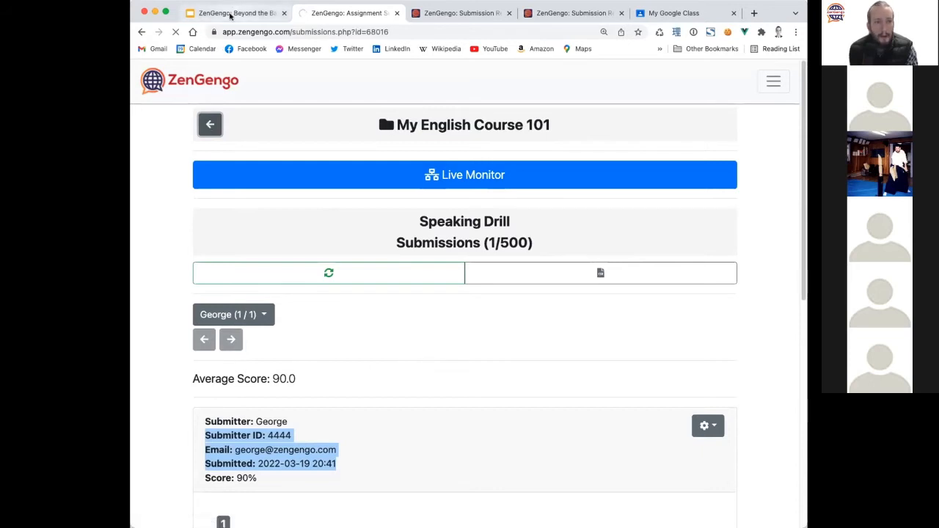
{"action": "left_click", "coordinate": [231, 13]}
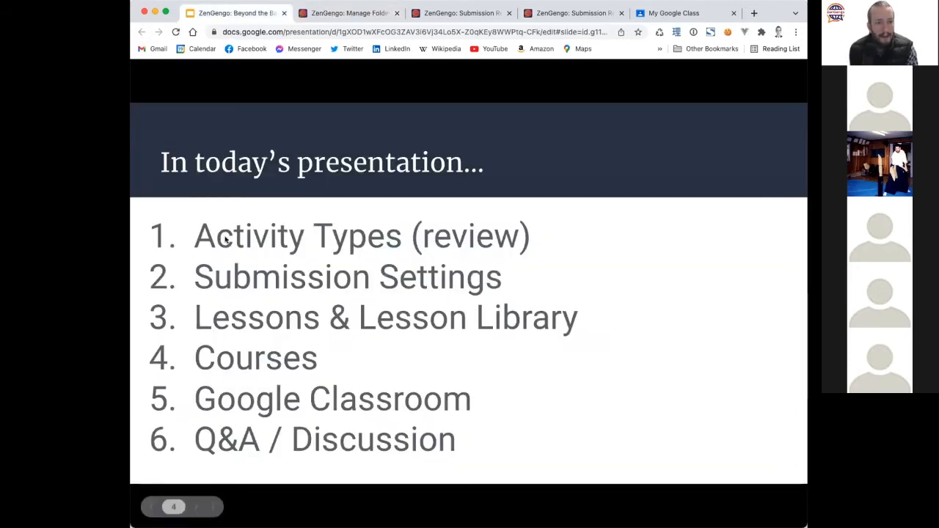
{"action": "left_click", "coordinate": [345, 14]}
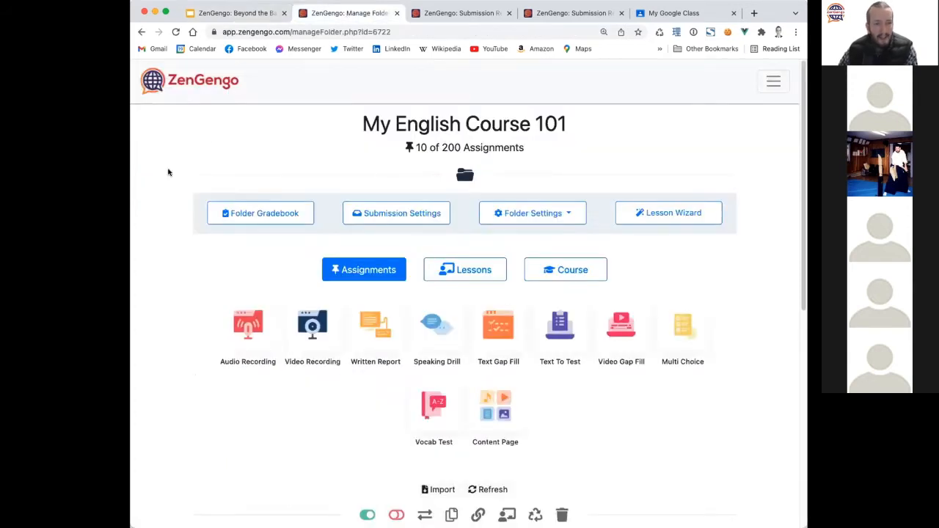
{"action": "scroll", "coordinate": [154, 256], "scroll_direction": "down", "scroll_amount": 1}
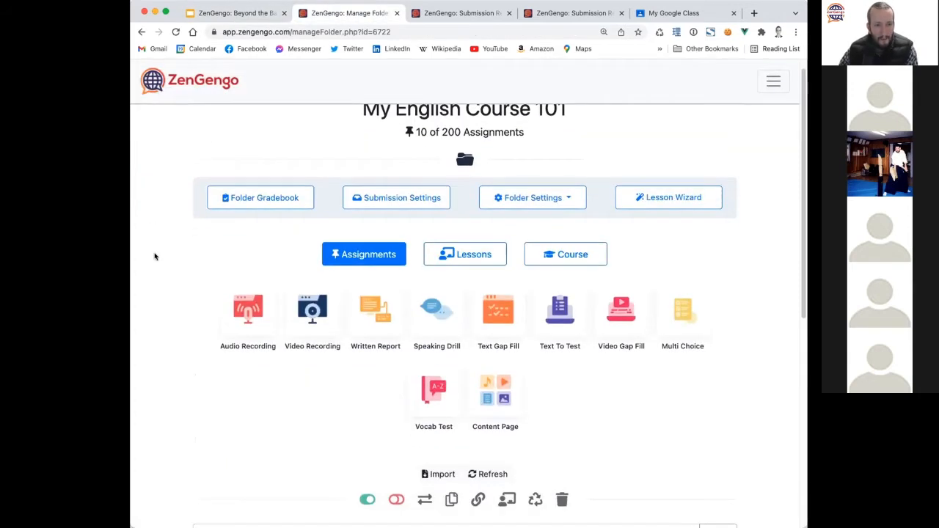
{"action": "left_click", "coordinate": [265, 206]}
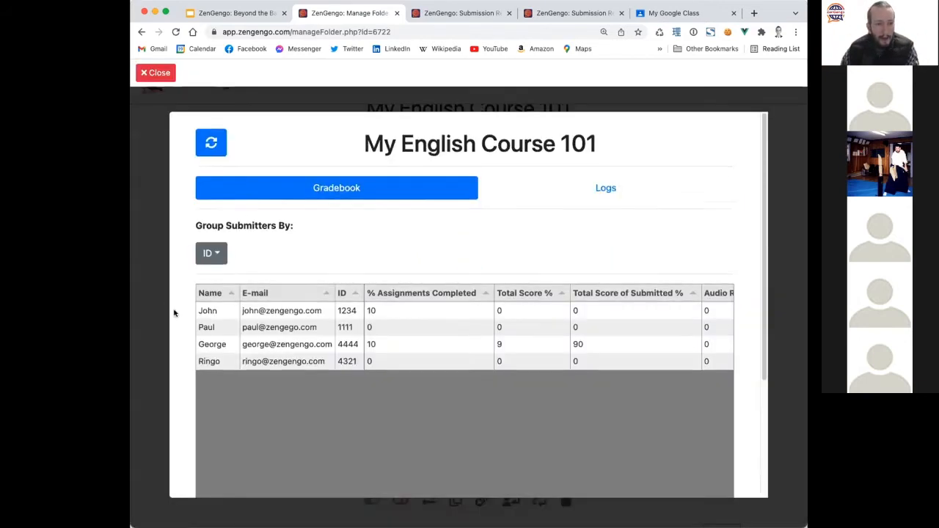
{"action": "scroll", "coordinate": [174, 308], "scroll_direction": "down", "scroll_amount": 3}
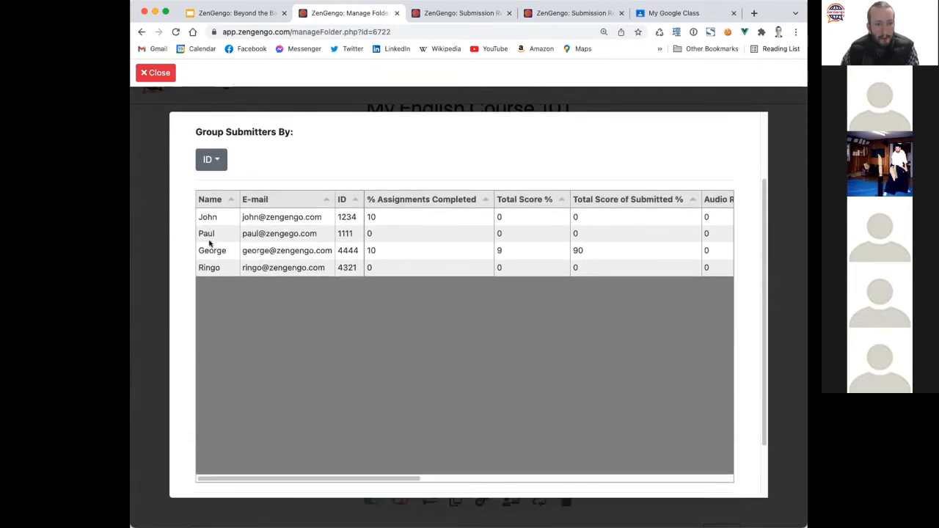
{"action": "scroll", "coordinate": [186, 322], "scroll_direction": "up", "scroll_amount": 3}
{"action": "scroll", "coordinate": [186, 322], "scroll_direction": "down", "scroll_amount": 2}
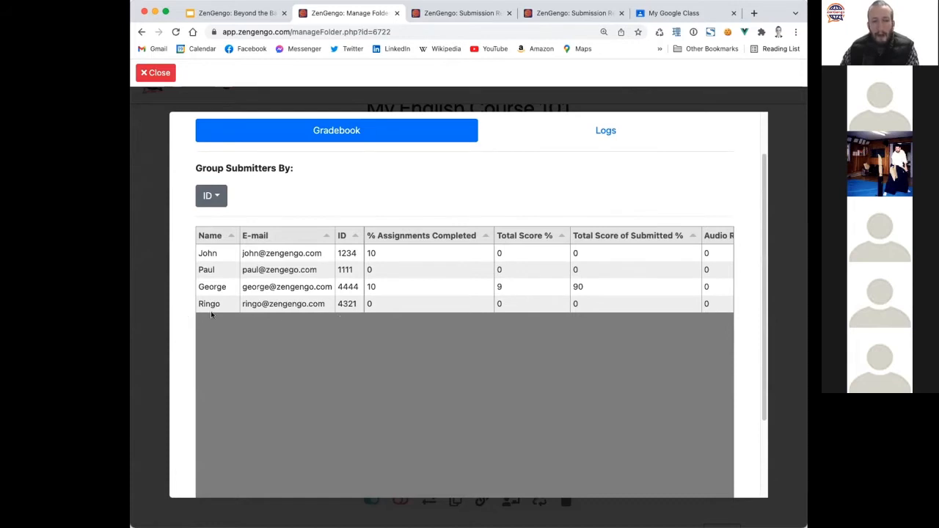
{"action": "scroll", "coordinate": [184, 338], "scroll_direction": "down", "scroll_amount": 3}
{"action": "left_click_drag", "start_coordinate": [229, 411], "coordinate": [196, 406]}
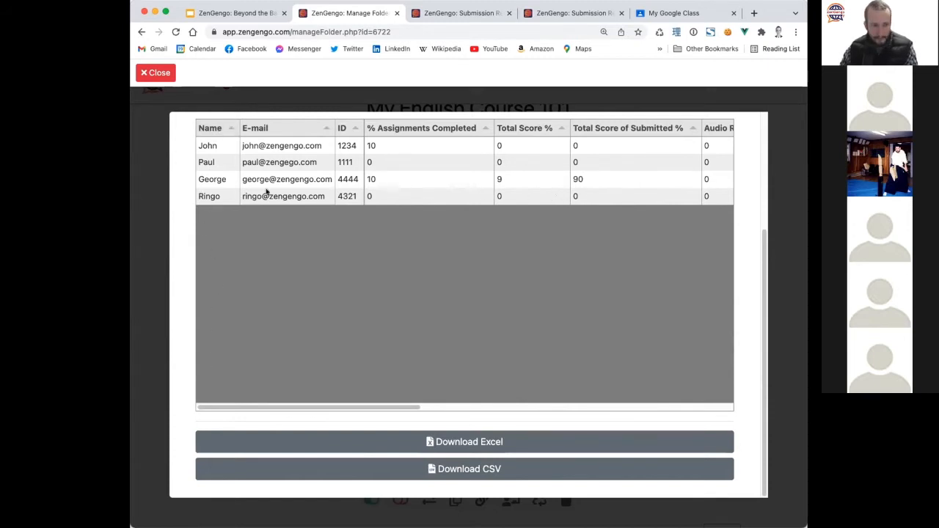
{"action": "left_click", "coordinate": [157, 72]}
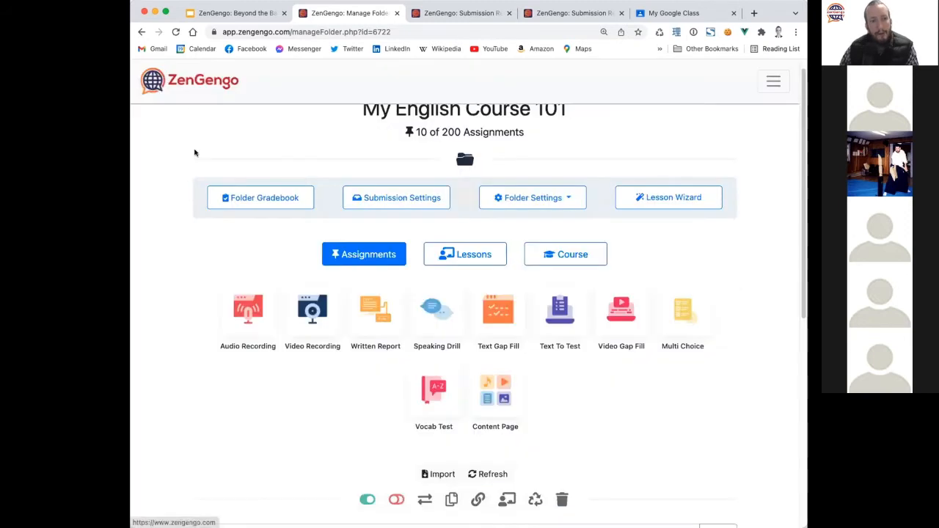
Glance at the folder's submission settings, then close them.
{"action": "left_click", "coordinate": [396, 212]}
{"action": "scroll", "coordinate": [308, 345], "scroll_direction": "down", "scroll_amount": 2}
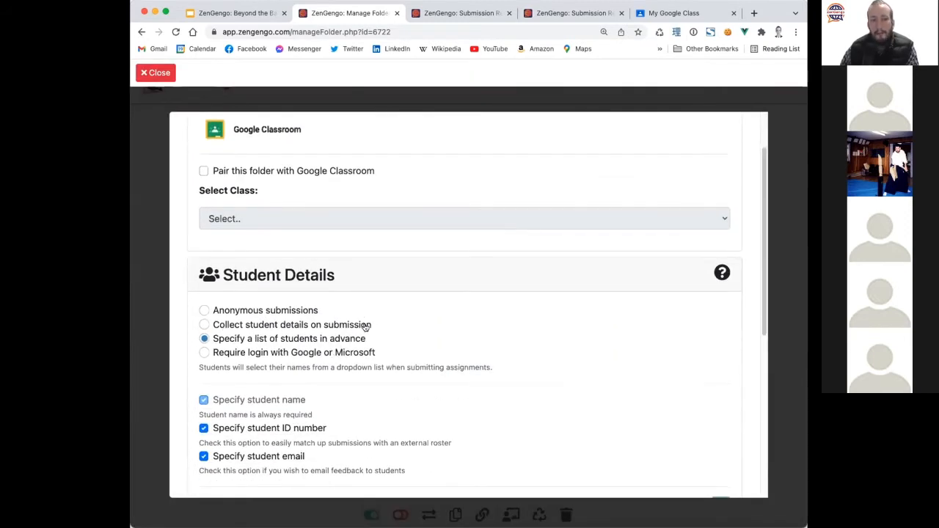
{"action": "left_click", "coordinate": [155, 73]}
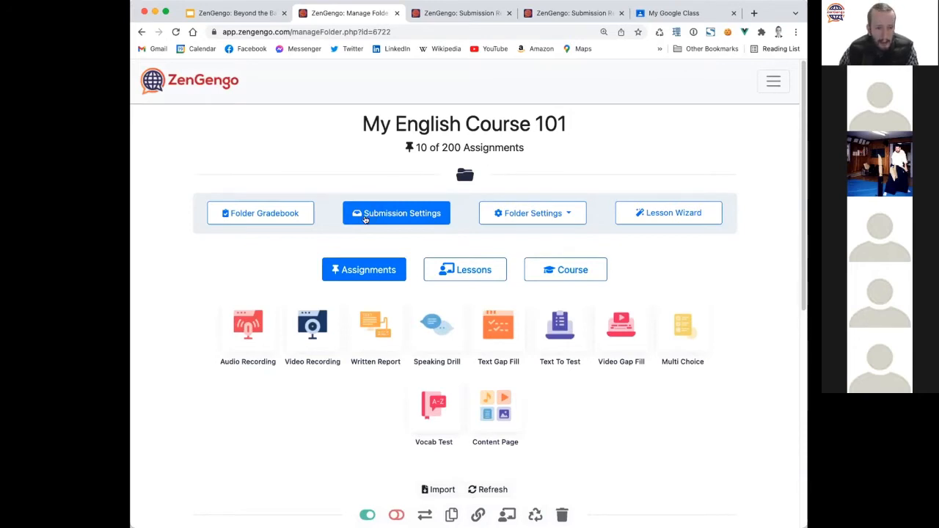
Review the folder gradebook, then reopen Submission Settings to the Google Classroom and Student Details options.
{"action": "left_click", "coordinate": [369, 216]}
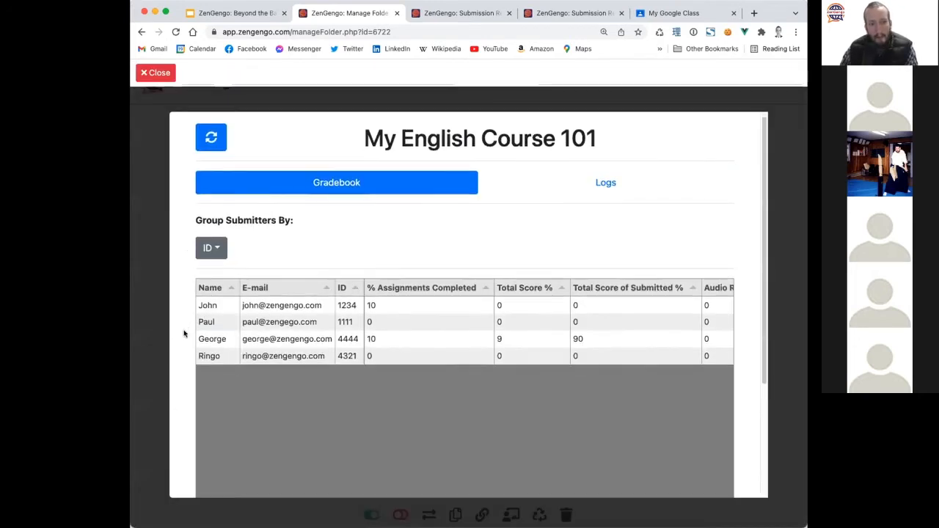
{"action": "scroll", "coordinate": [184, 330], "scroll_direction": "down", "scroll_amount": 1}
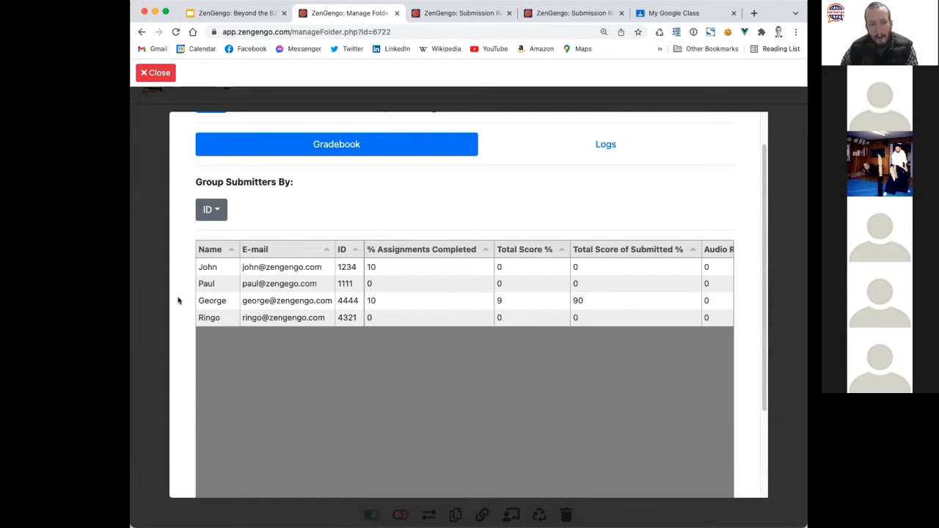
{"action": "scroll", "coordinate": [220, 312], "scroll_direction": "down", "scroll_amount": 1}
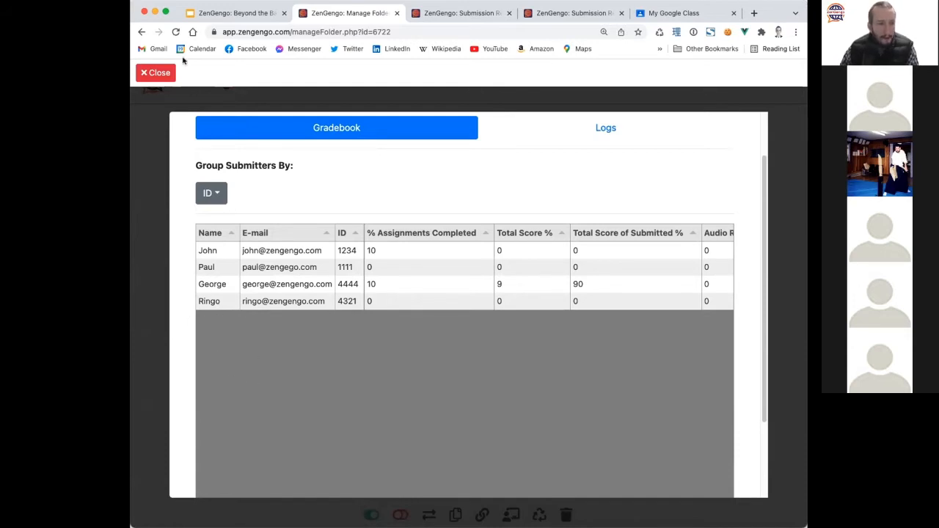
{"action": "left_click", "coordinate": [159, 71]}
{"action": "left_click", "coordinate": [380, 208]}
{"action": "scroll", "coordinate": [286, 328], "scroll_direction": "down", "scroll_amount": 1}
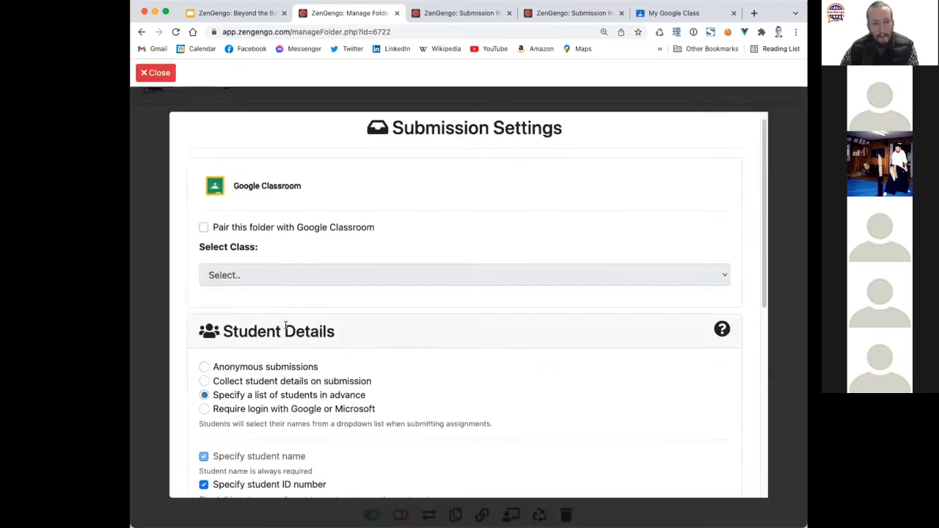
Change Student Details from a preset student list to 'Require login with Google or Microsoft'.
{"action": "triple_click", "coordinate": [398, 378]}
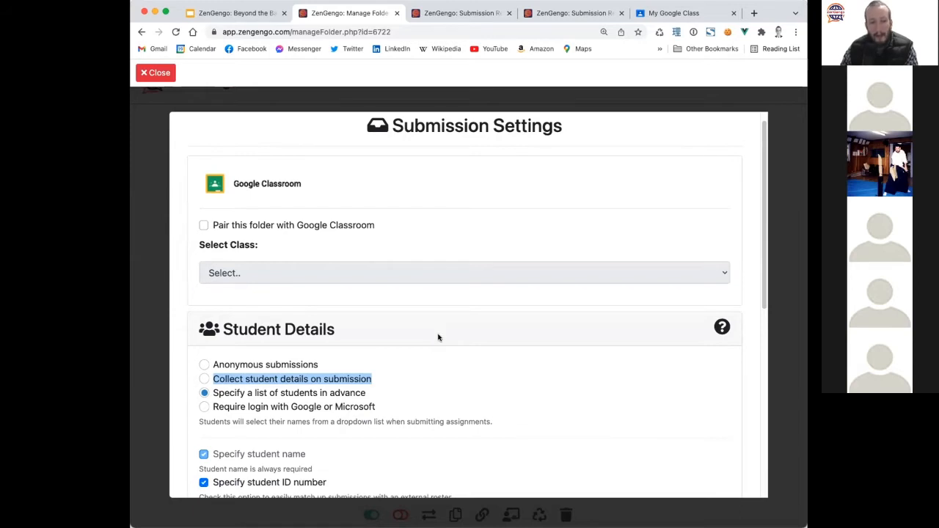
{"action": "scroll", "coordinate": [438, 335], "scroll_direction": "down", "scroll_amount": 3}
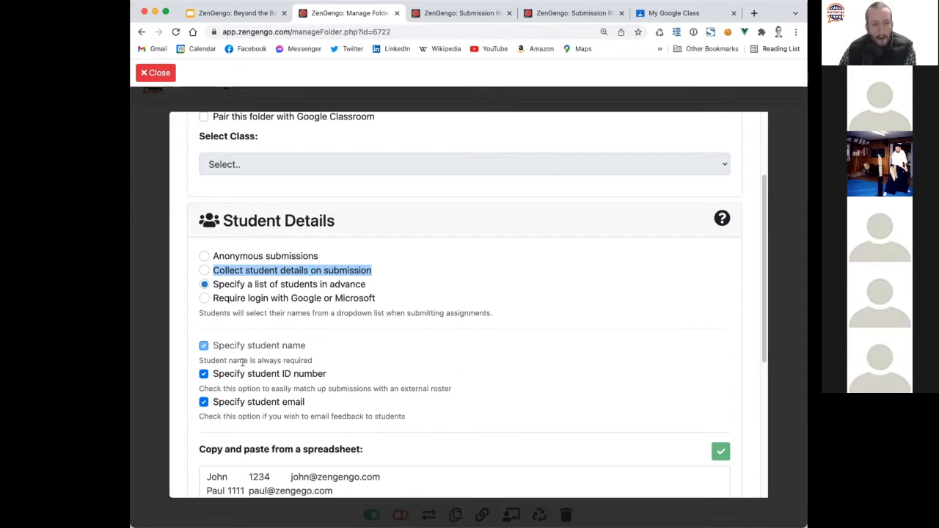
{"action": "scroll", "coordinate": [242, 360], "scroll_direction": "down", "scroll_amount": 3}
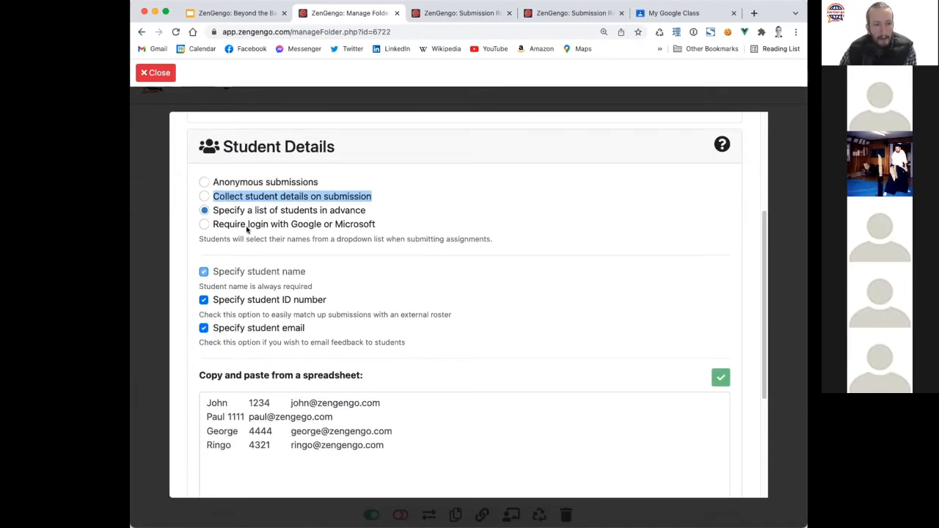
{"action": "left_click", "coordinate": [249, 225]}
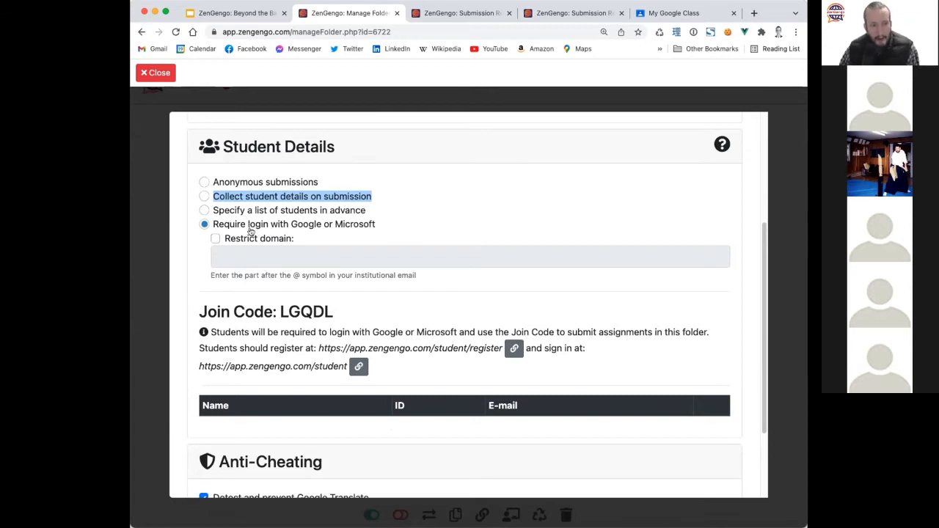
Try restricting logins to an email domain by entering 'keio.', then delete the entry.
{"action": "left_click", "coordinate": [251, 239]}
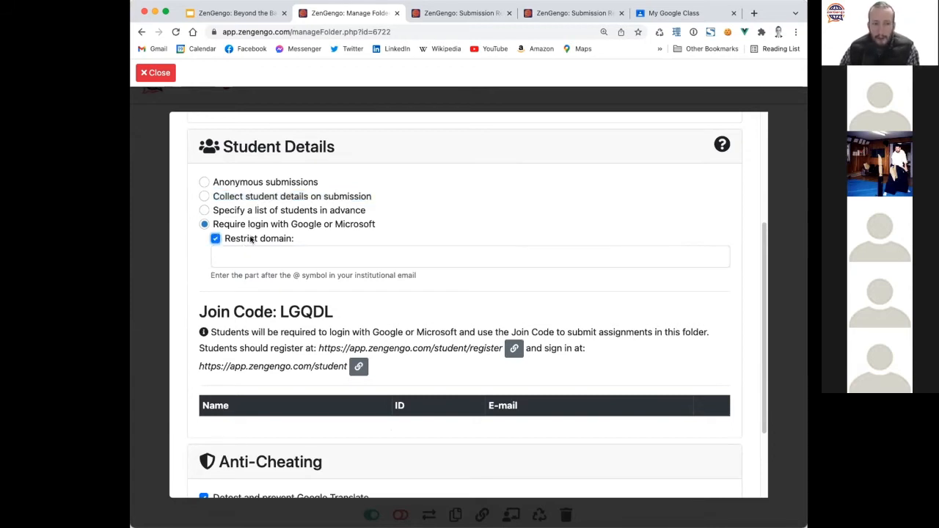
{"action": "left_click", "coordinate": [280, 259]}
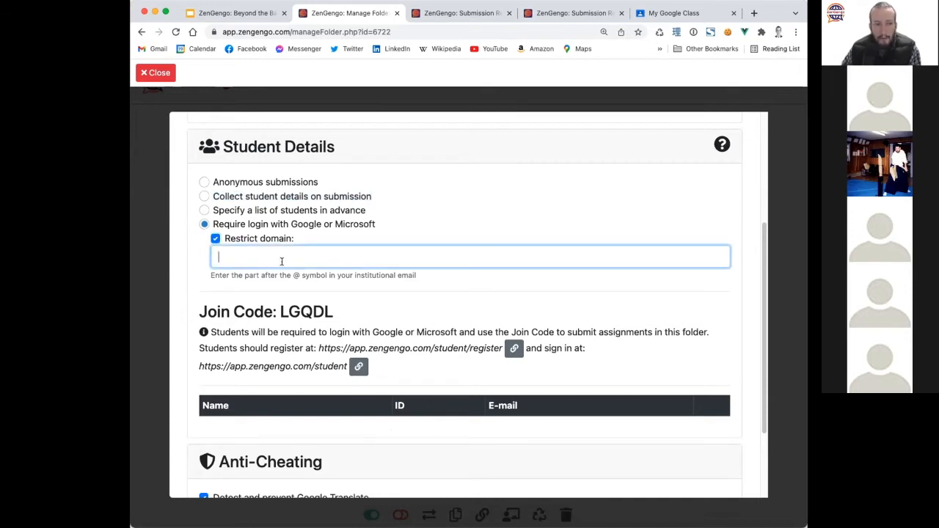
{"action": "left_click", "coordinate": [293, 274]}
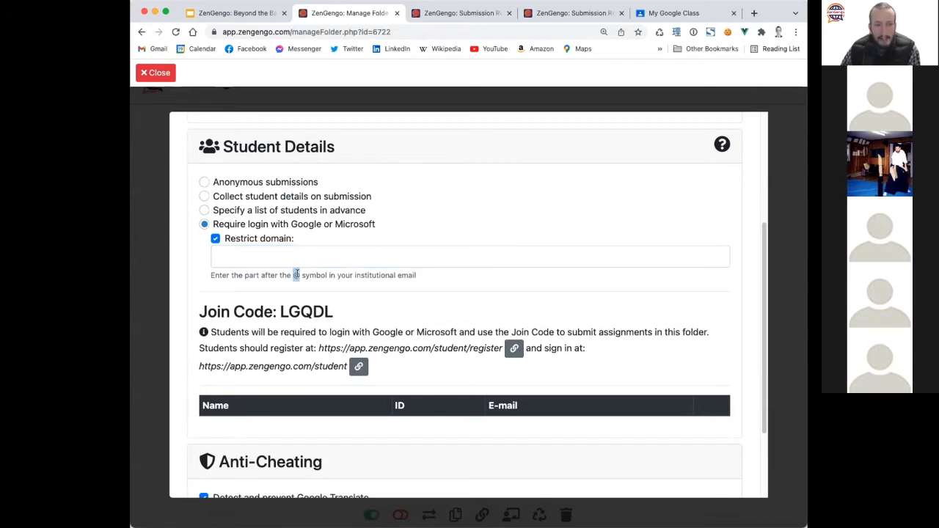
{"action": "left_click", "coordinate": [305, 250]}
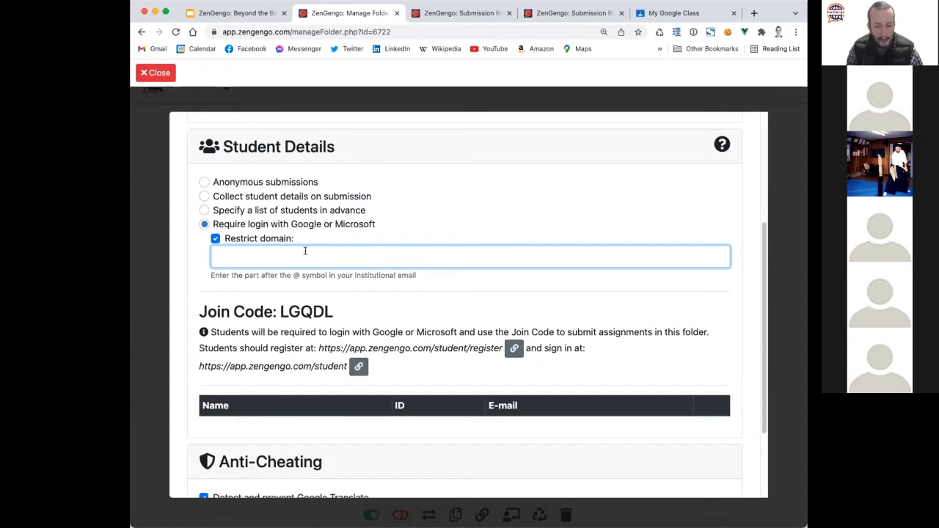
{"action": "type", "text": "keio.jp"}
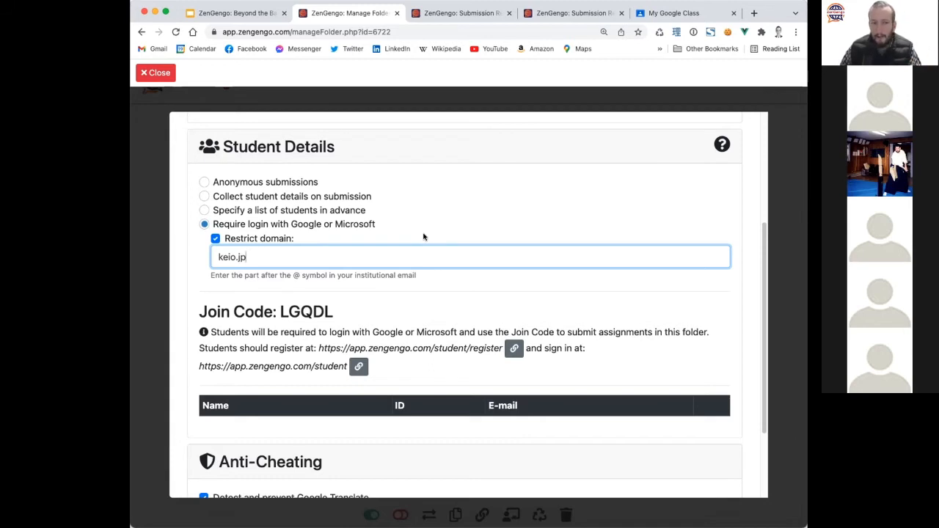
{"action": "left_click_drag", "start_coordinate": [268, 254], "coordinate": [203, 256]}
{"action": "key", "text": "BackSpace"}
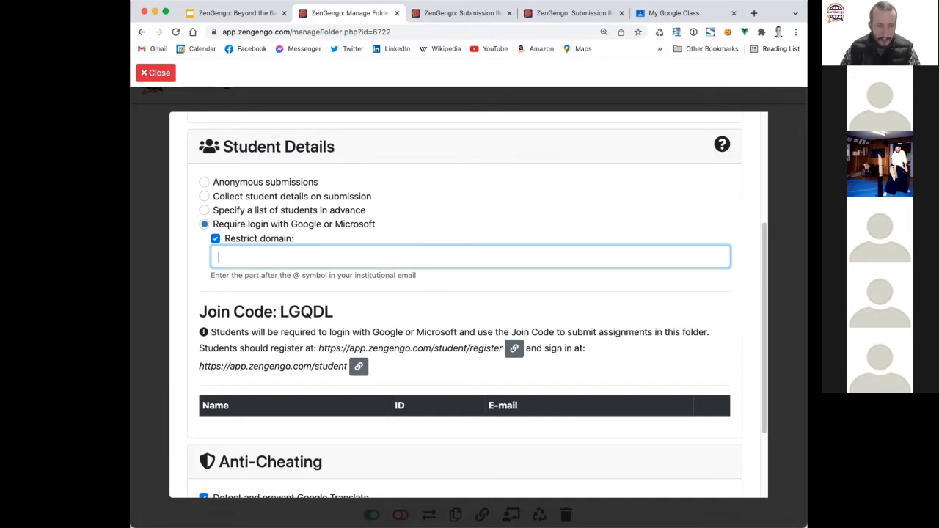
Turn off the domain restriction and save the submission settings.
{"action": "left_click", "coordinate": [254, 238]}
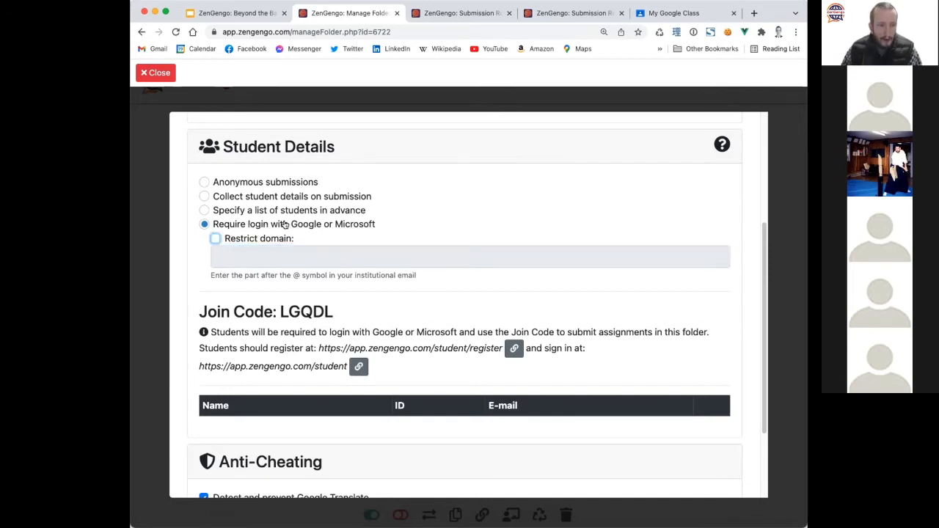
{"action": "scroll", "coordinate": [302, 303], "scroll_direction": "down", "scroll_amount": 3}
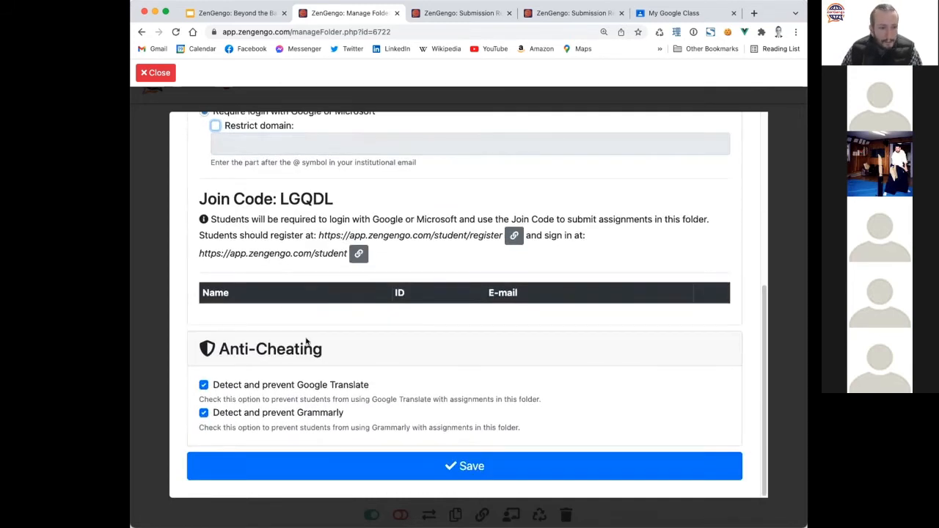
{"action": "left_click", "coordinate": [339, 462]}
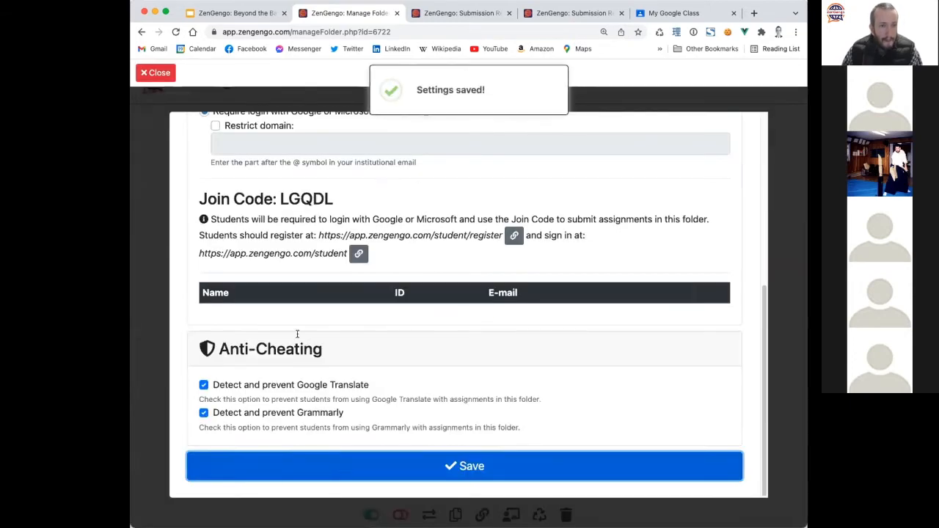
{"action": "scroll", "coordinate": [321, 372], "scroll_direction": "up", "scroll_amount": 4}
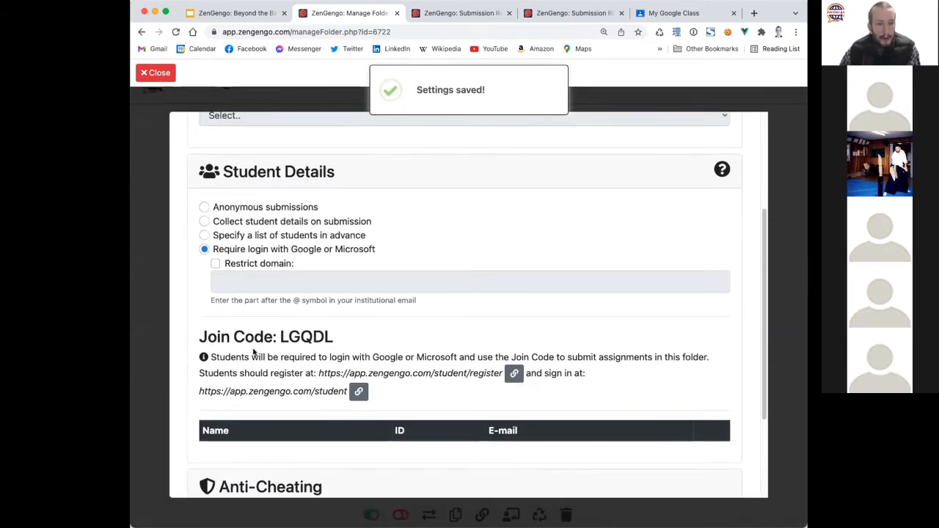
{"action": "scroll", "coordinate": [253, 353], "scroll_direction": "down", "scroll_amount": 3}
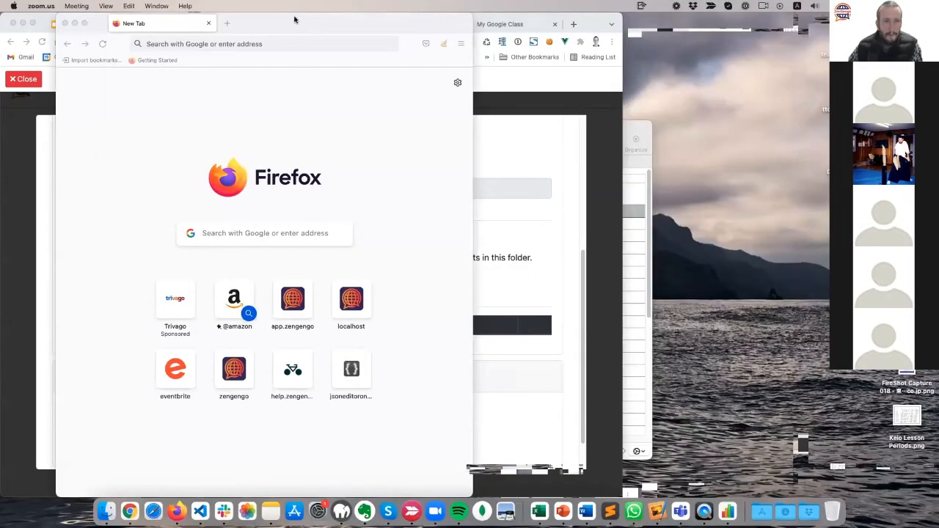
Load app.zengengo.com in a second browser window to reach the ZenGengo sign-in page.
{"action": "left_click_drag", "start_coordinate": [294, 20], "coordinate": [441, 19]}
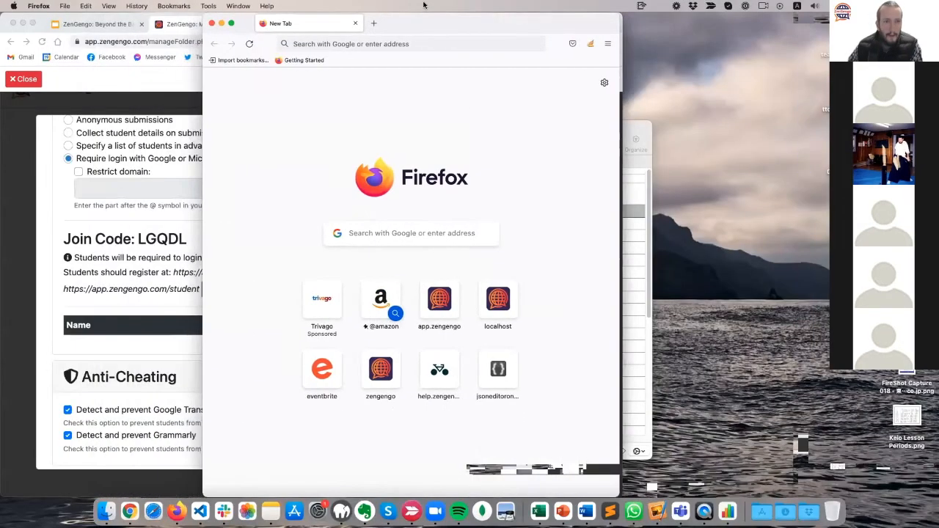
{"action": "left_click", "coordinate": [372, 45]}
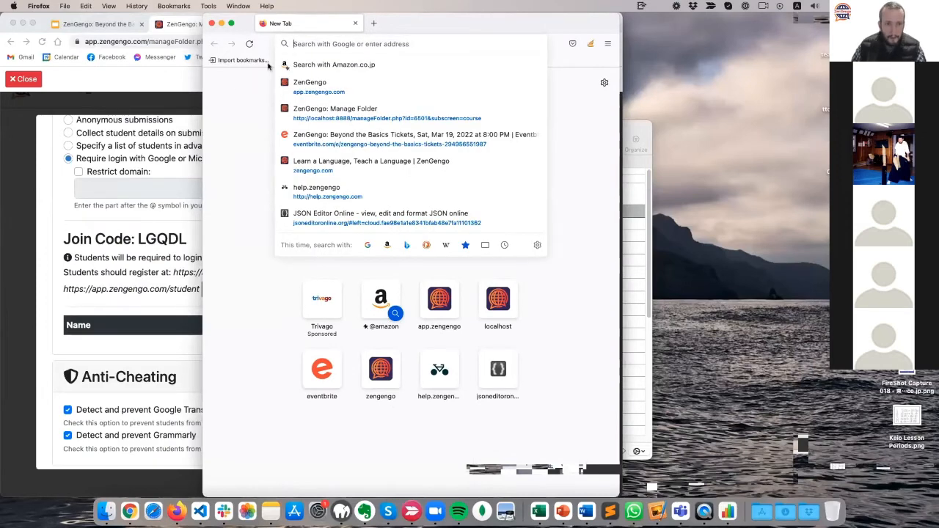
{"action": "left_click", "coordinate": [341, 44]}
{"action": "type", "text": "app.zengengo.com/"}
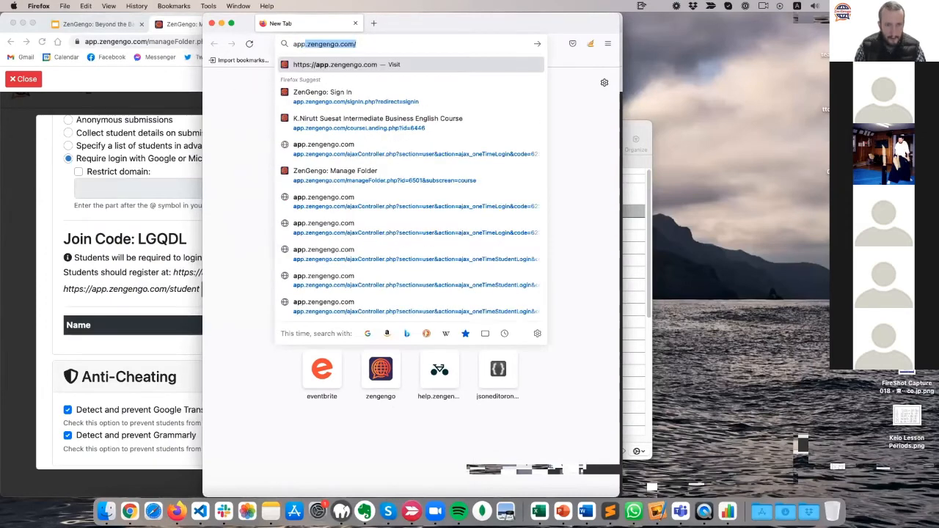
{"action": "key", "text": "Return"}
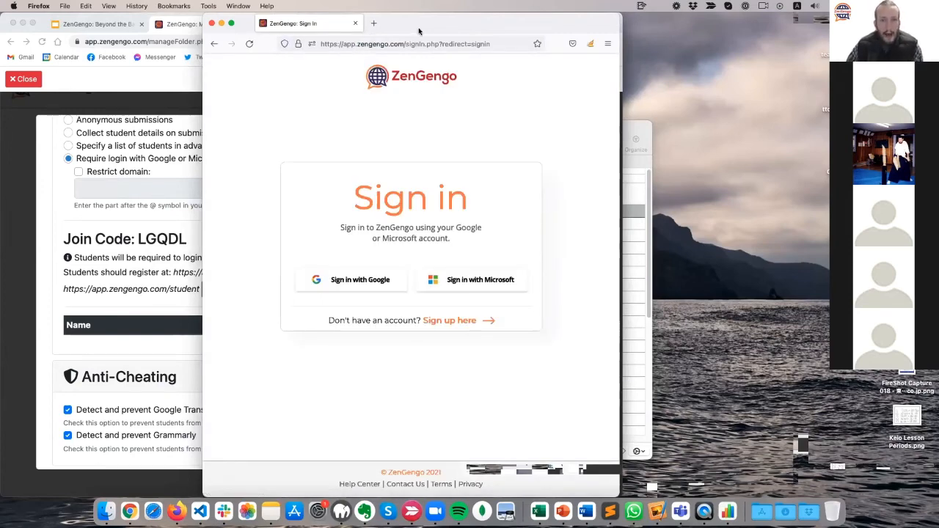
Bring the folder's join-code settings forward and select the student sign-in address.
{"action": "left_click_drag", "start_coordinate": [432, 13], "coordinate": [646, 75]}
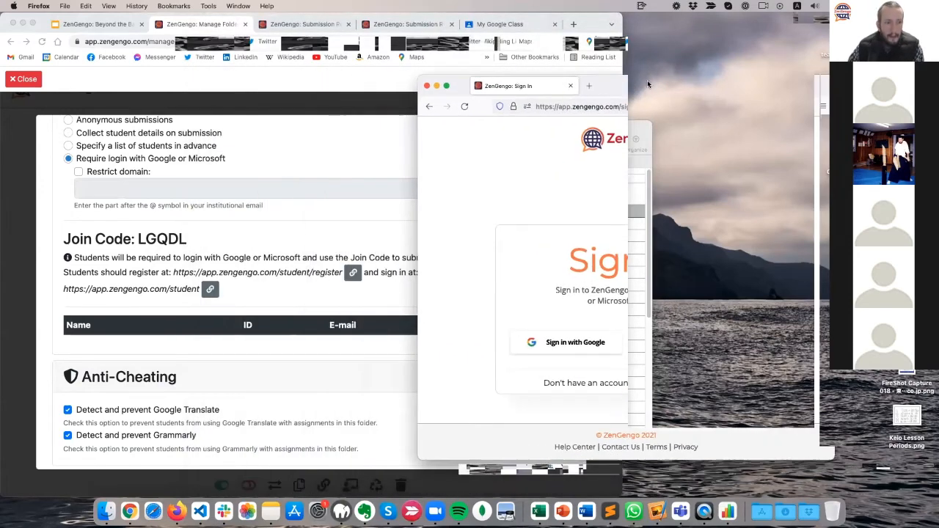
{"action": "left_click", "coordinate": [106, 247]}
{"action": "left_click_drag", "start_coordinate": [63, 272], "coordinate": [350, 271]}
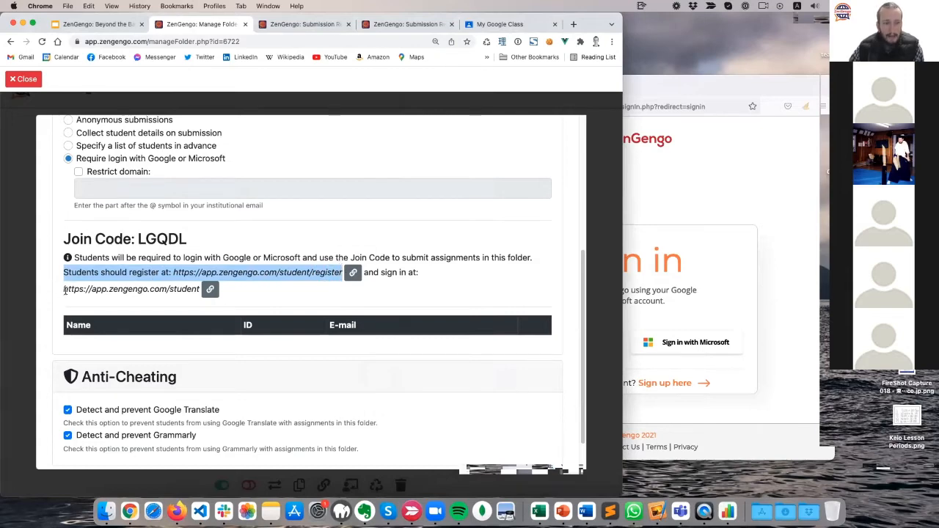
{"action": "left_click_drag", "start_coordinate": [65, 290], "coordinate": [198, 288]}
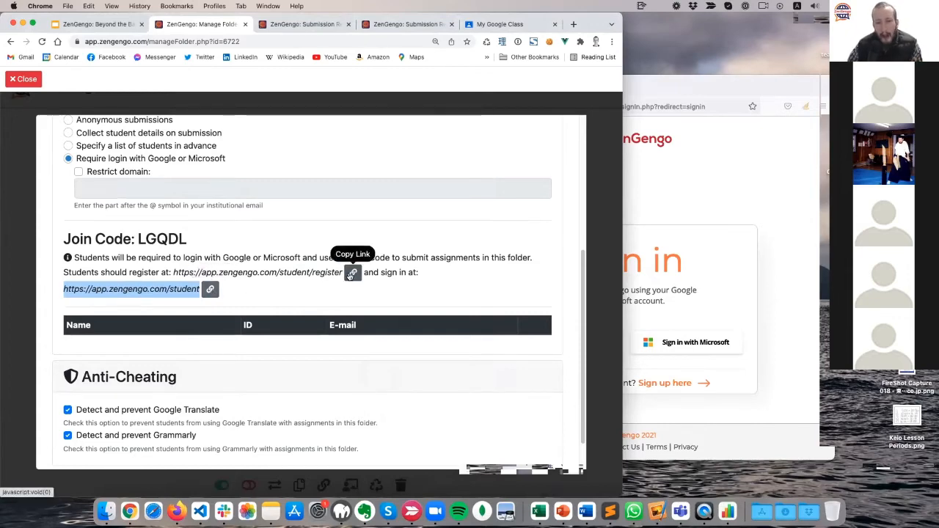
Copy the student sign-in link and open it in the second browser window.
{"action": "left_click", "coordinate": [209, 290]}
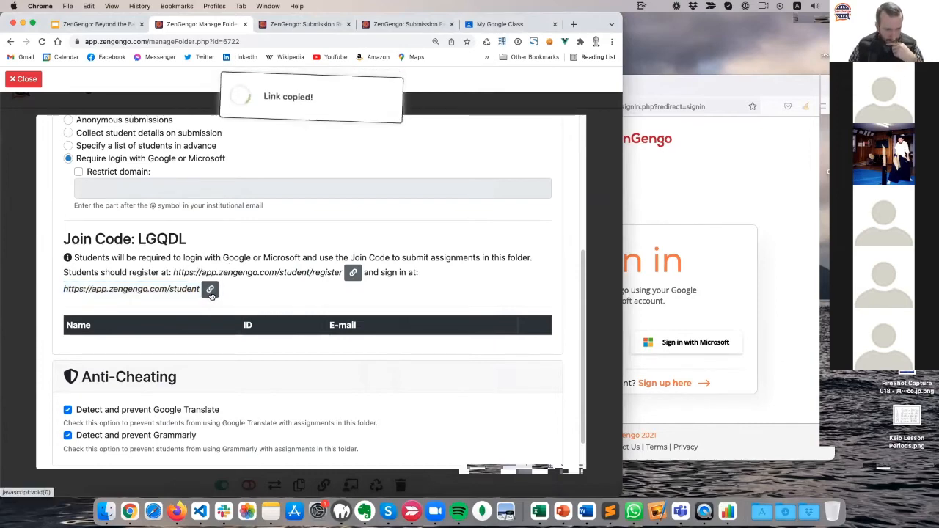
{"action": "left_click", "coordinate": [176, 511]}
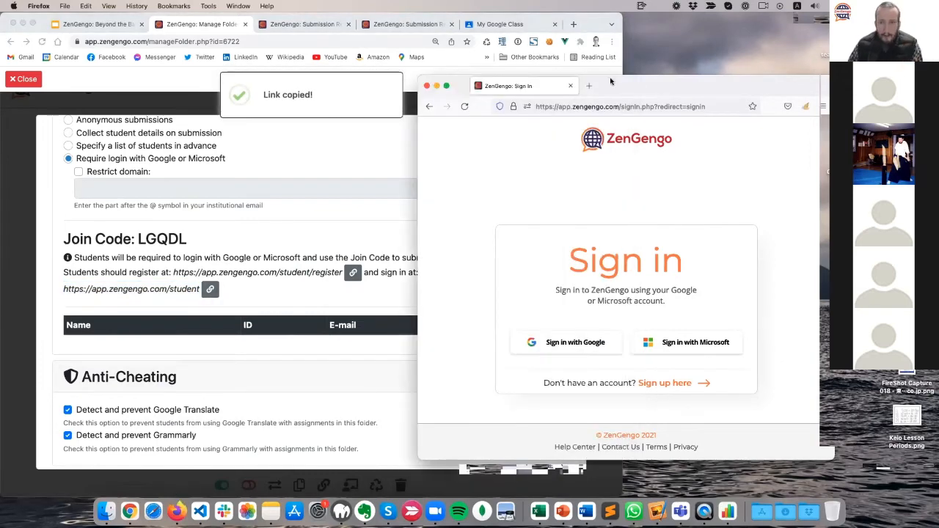
{"action": "left_click_drag", "start_coordinate": [612, 81], "coordinate": [326, 95]}
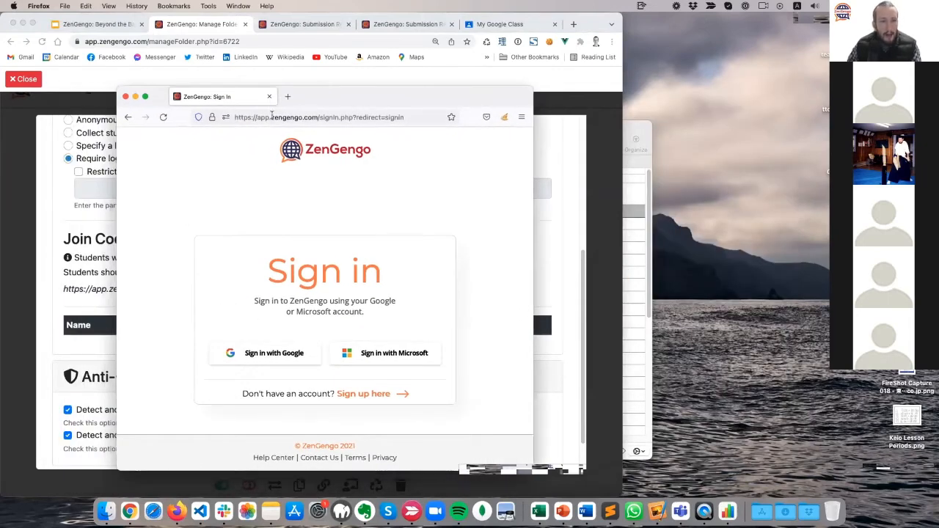
{"action": "left_click", "coordinate": [271, 116]}
{"action": "key", "text": "super+v"}
{"action": "key", "text": "Return"}
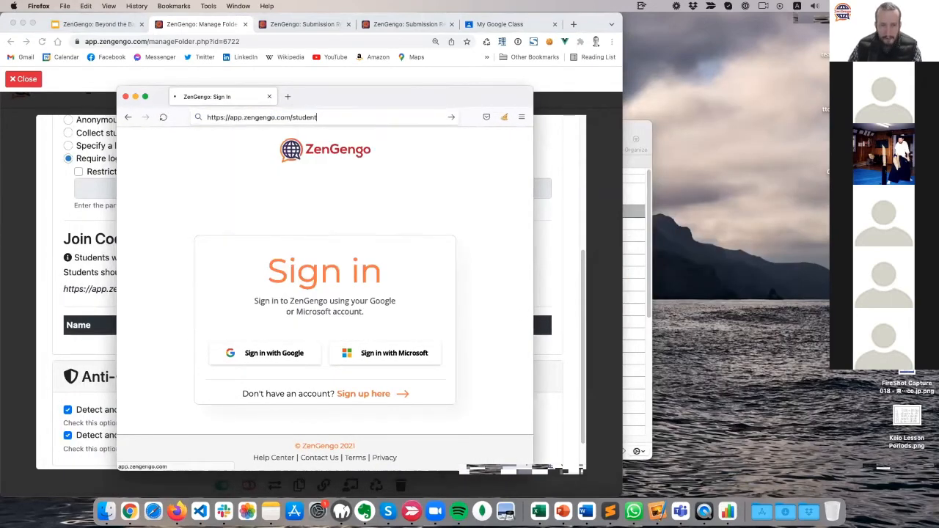
Enlarge the portal window and load the base app.zengengo.com address without /student/.
{"action": "left_click_drag", "start_coordinate": [371, 94], "coordinate": [370, 44]}
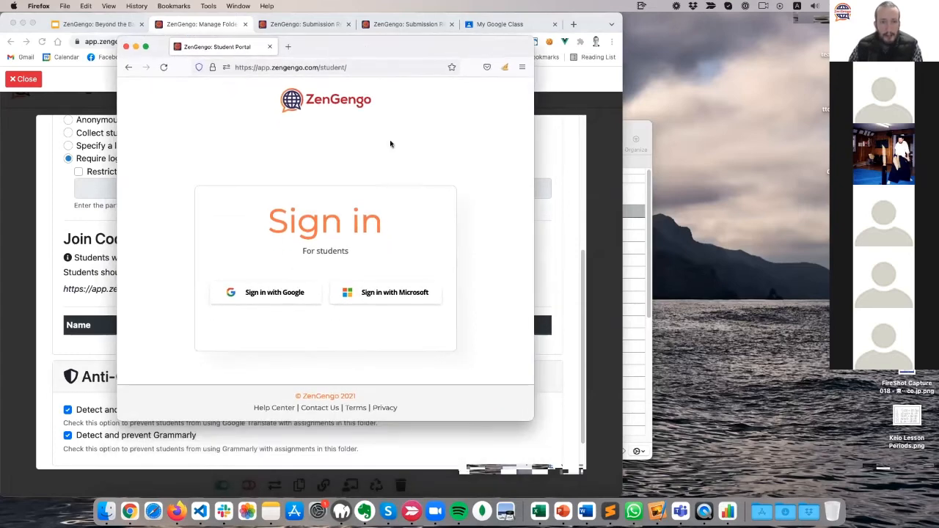
{"action": "left_click_drag", "start_coordinate": [528, 417], "coordinate": [574, 443]}
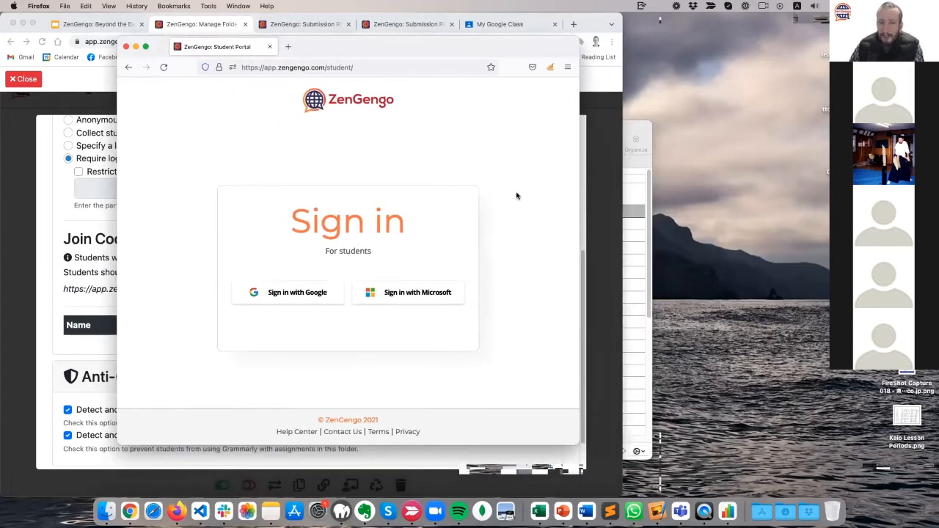
{"action": "left_click_drag", "start_coordinate": [326, 67], "coordinate": [358, 105]}
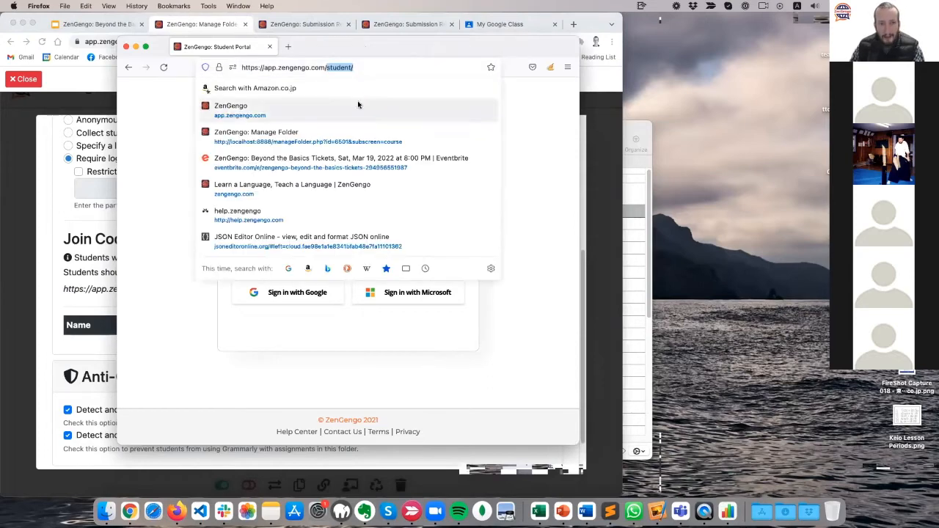
{"action": "key", "text": "BackSpace"}
{"action": "key", "text": "Return"}
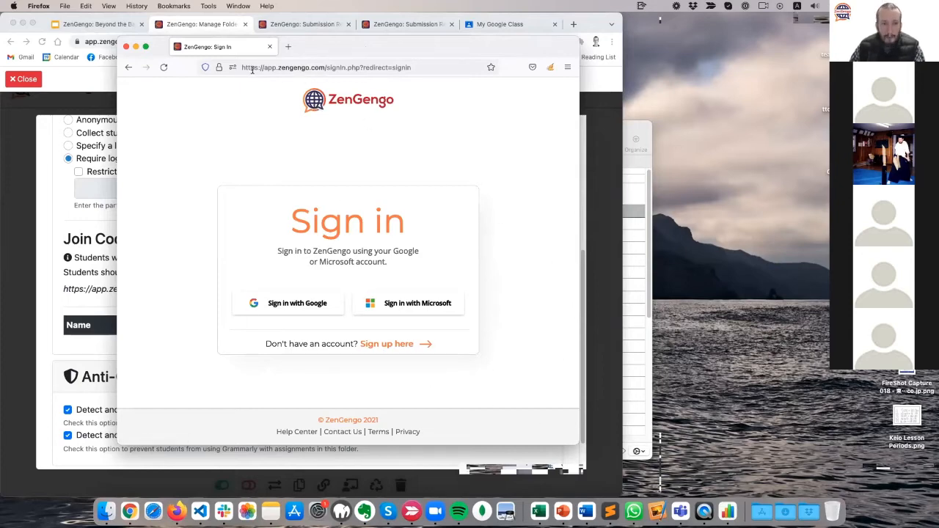
Re-enter the address ending in 'student' to open the Student Portal and highlight its For students note.
{"action": "left_click_drag", "start_coordinate": [328, 67], "coordinate": [410, 67]}
{"action": "type", "text": "stu"}
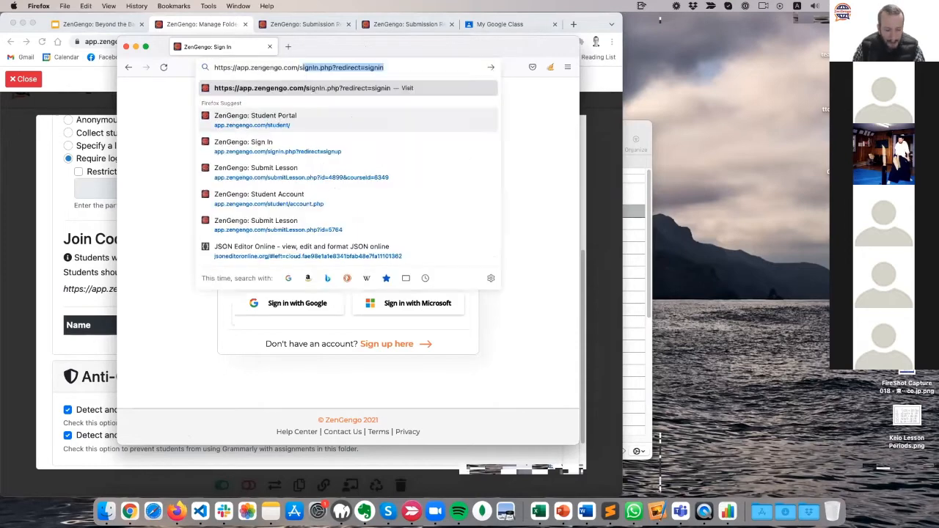
{"action": "type", "text": "dent/"}
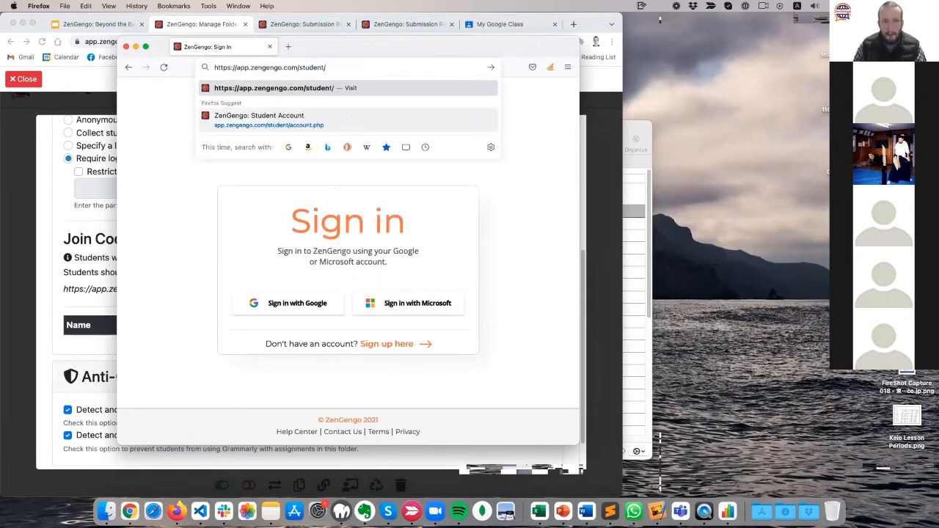
{"action": "key", "text": "Return"}
{"action": "left_click_drag", "start_coordinate": [393, 248], "coordinate": [295, 252]}
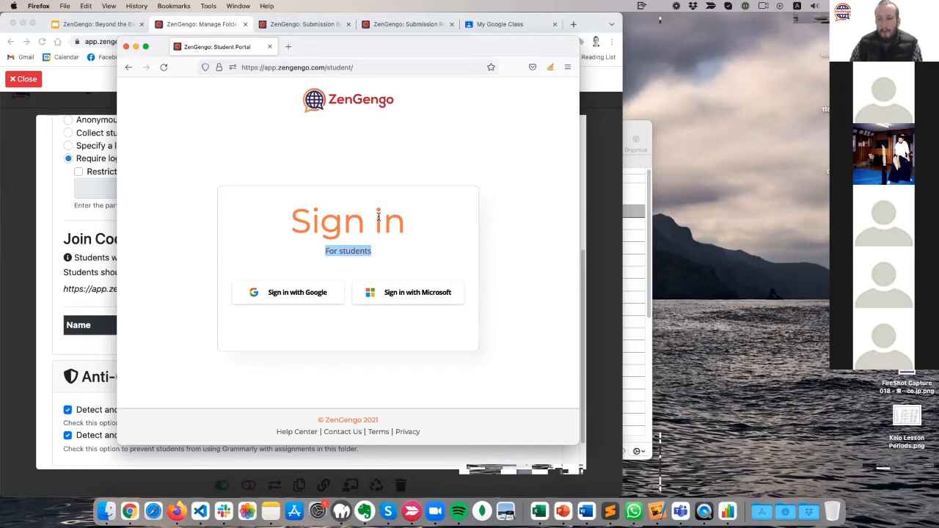
{"action": "left_click", "coordinate": [185, 161]}
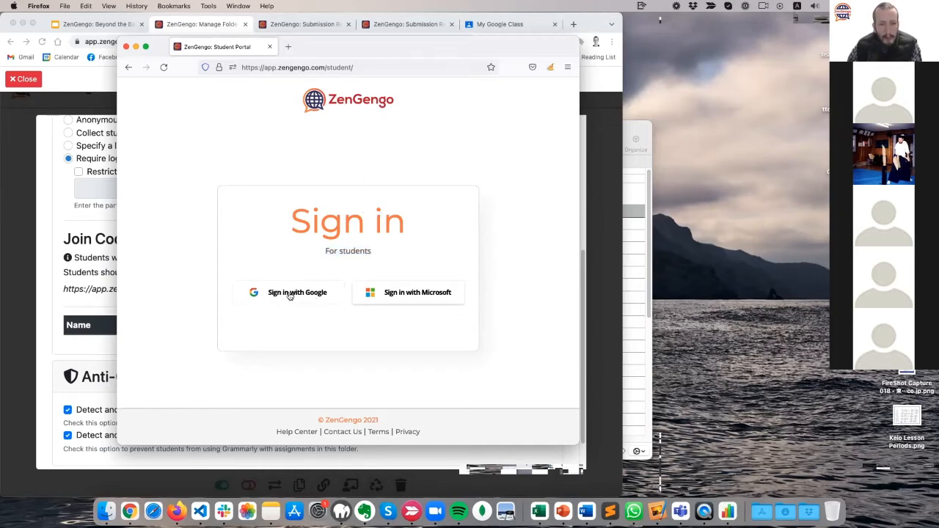
Sign in to the Student Portal with the student's Google account.
{"action": "left_click", "coordinate": [311, 295]}
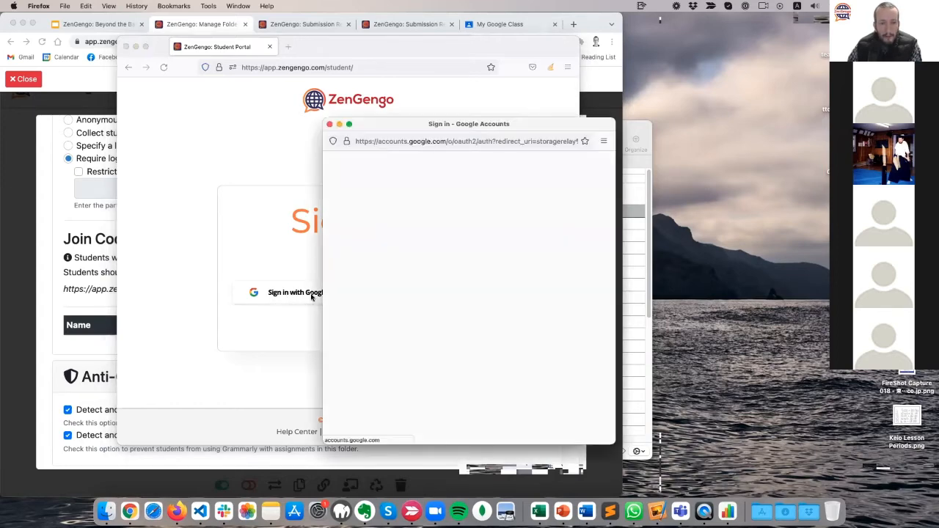
{"action": "left_click", "coordinate": [404, 311]}
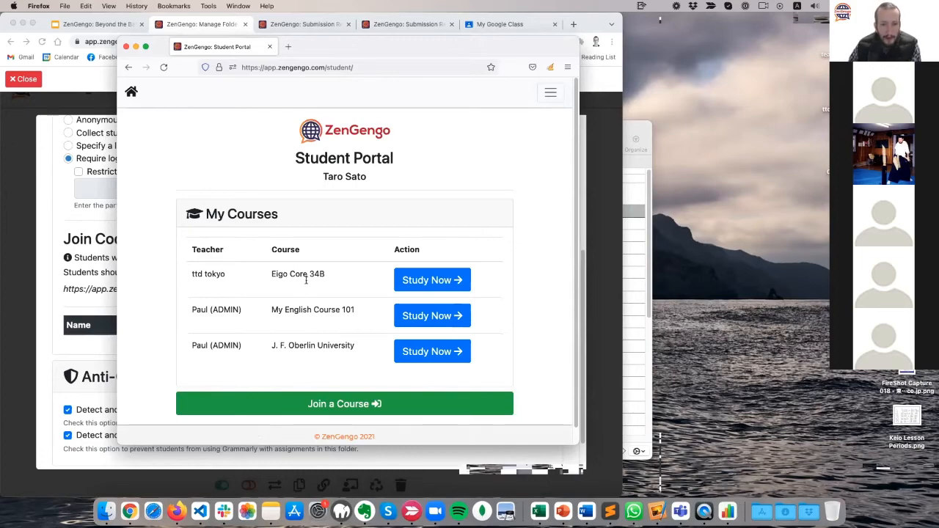
{"action": "left_click_drag", "start_coordinate": [378, 43], "coordinate": [594, 102]}
{"action": "left_click", "coordinate": [596, 22]}
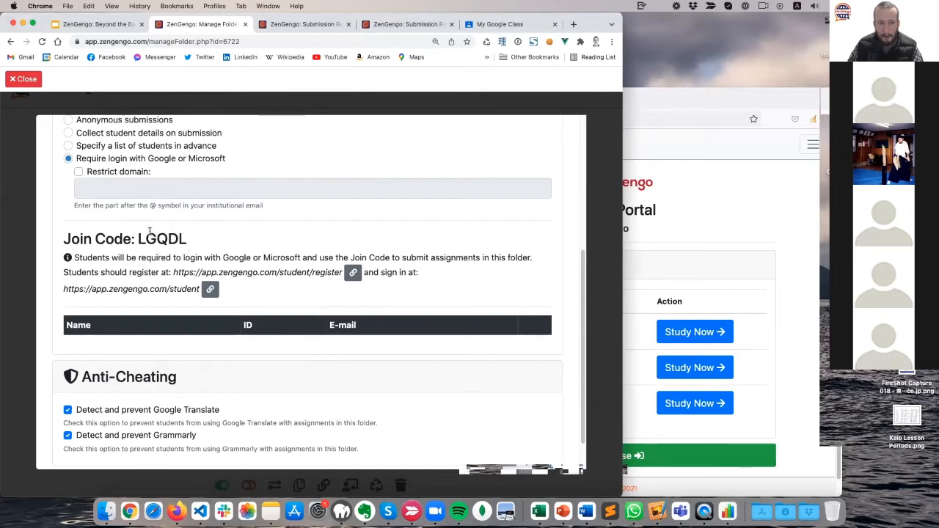
{"action": "left_click_drag", "start_coordinate": [65, 242], "coordinate": [199, 242]}
{"action": "left_click", "coordinate": [213, 244]}
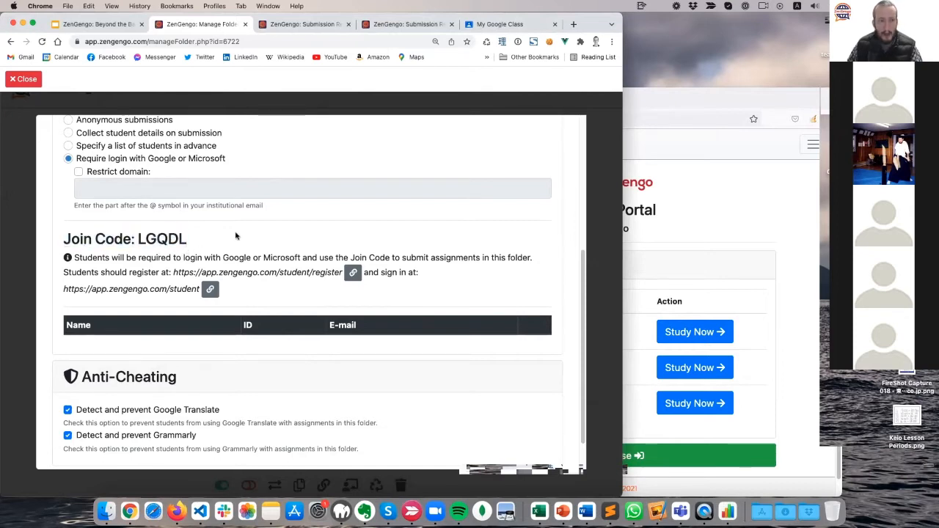
{"action": "double_click", "coordinate": [165, 240]}
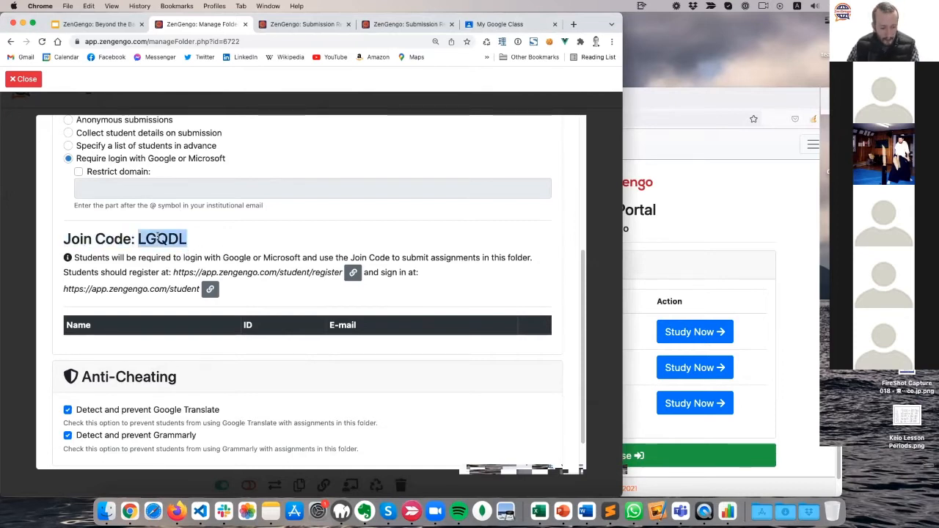
{"action": "key", "text": "super+c"}
{"action": "key", "text": "ctrl+Up"}
{"action": "left_click", "coordinate": [753, 325]}
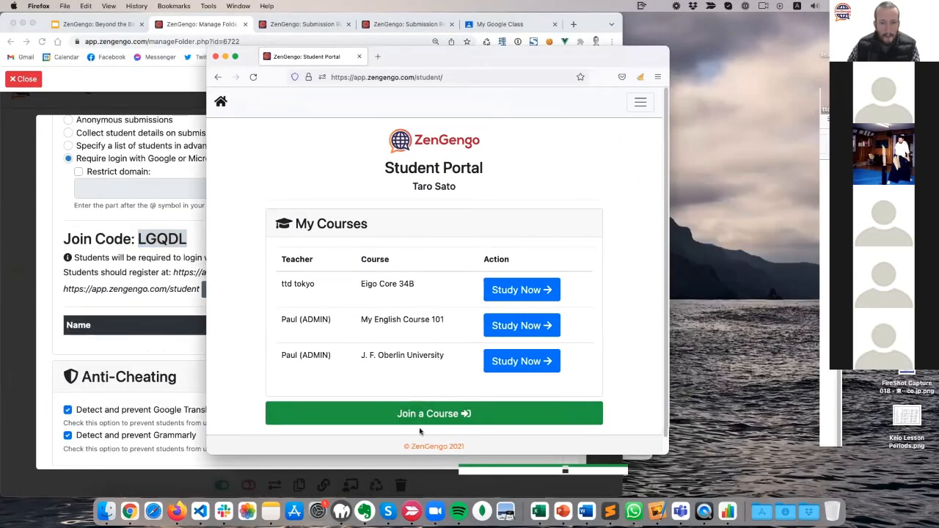
{"action": "left_click", "coordinate": [423, 414]}
{"action": "key", "text": "super+v"}
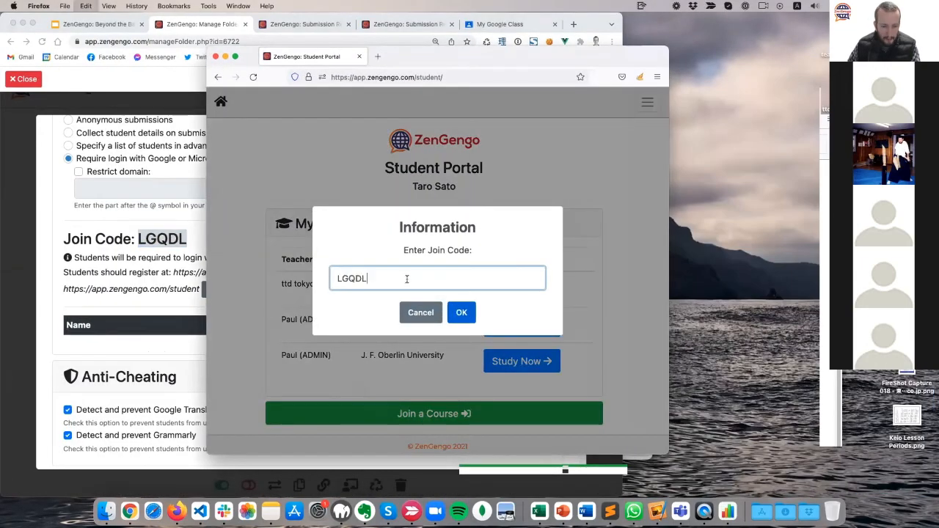
{"action": "left_click", "coordinate": [461, 313]}
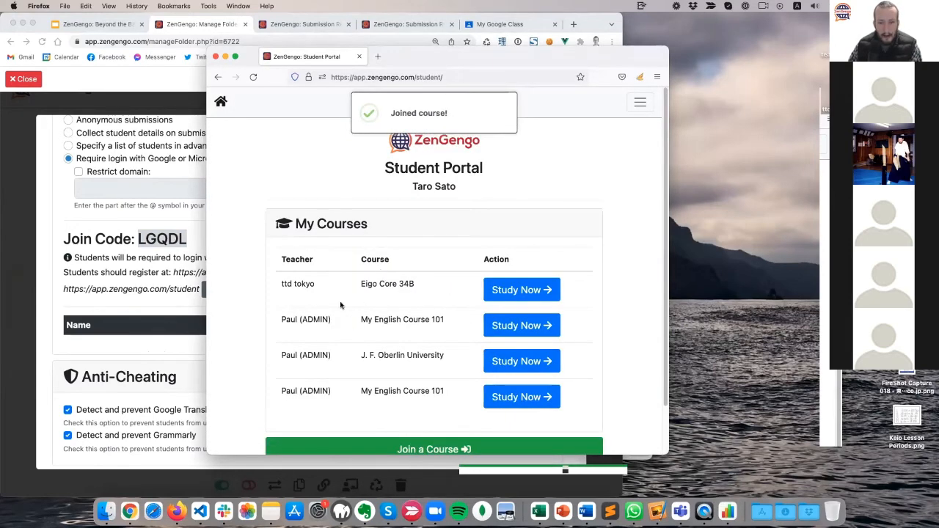
{"action": "scroll", "coordinate": [341, 305], "scroll_direction": "down", "scroll_amount": 2}
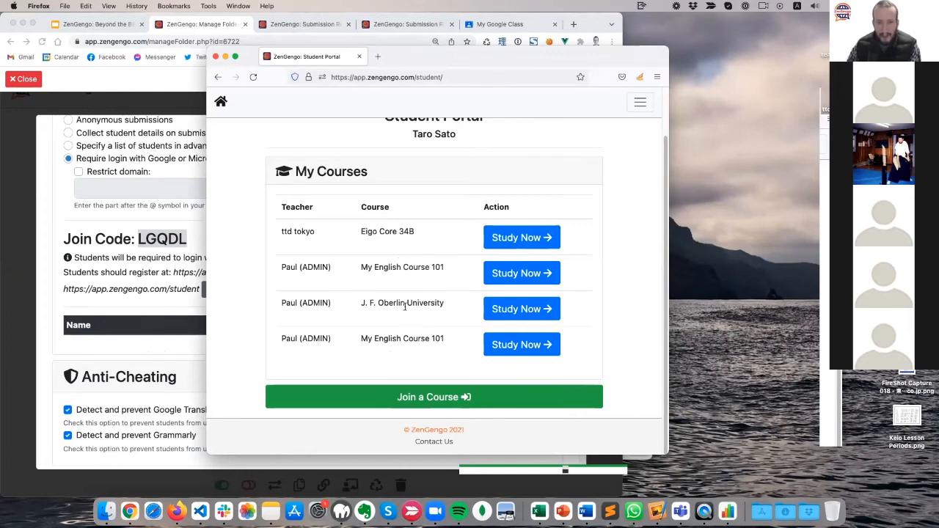
{"action": "left_click_drag", "start_coordinate": [457, 341], "coordinate": [275, 339]}
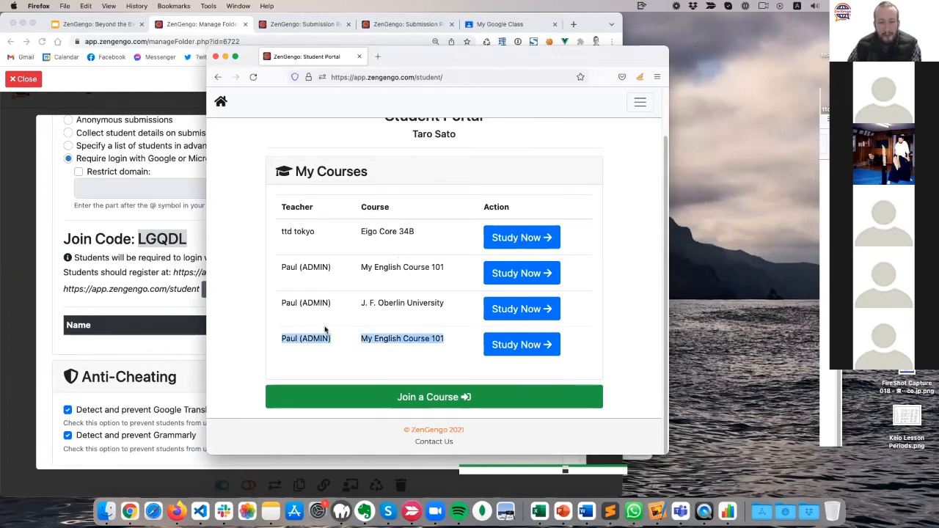
Close the join code window and refresh the teacher's folder page.
{"action": "left_click", "coordinate": [130, 268]}
{"action": "left_click", "coordinate": [24, 82]}
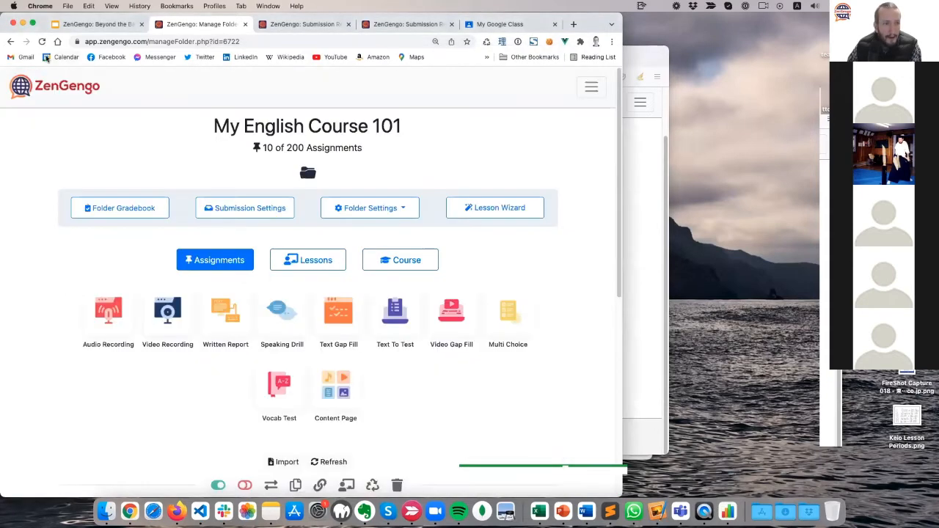
{"action": "left_click", "coordinate": [41, 41]}
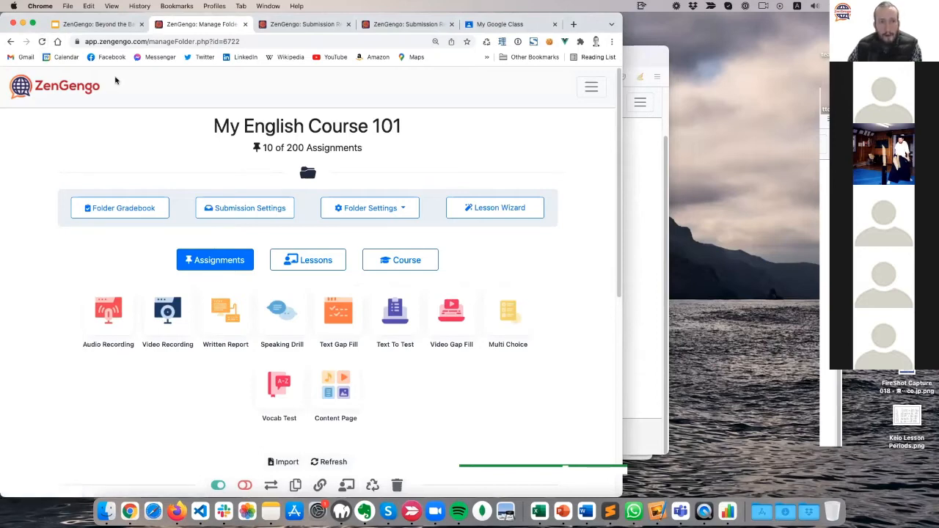
Review the folder's submission settings down to Join Code and Anti-Cheating, then bring the Student Portal forward.
{"action": "left_click", "coordinate": [246, 211]}
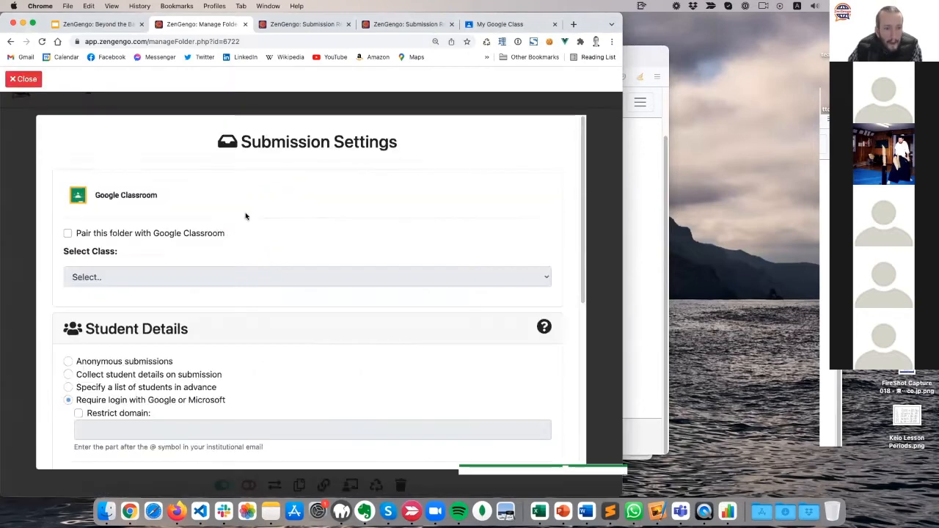
{"action": "scroll", "coordinate": [188, 260], "scroll_direction": "down", "scroll_amount": 5}
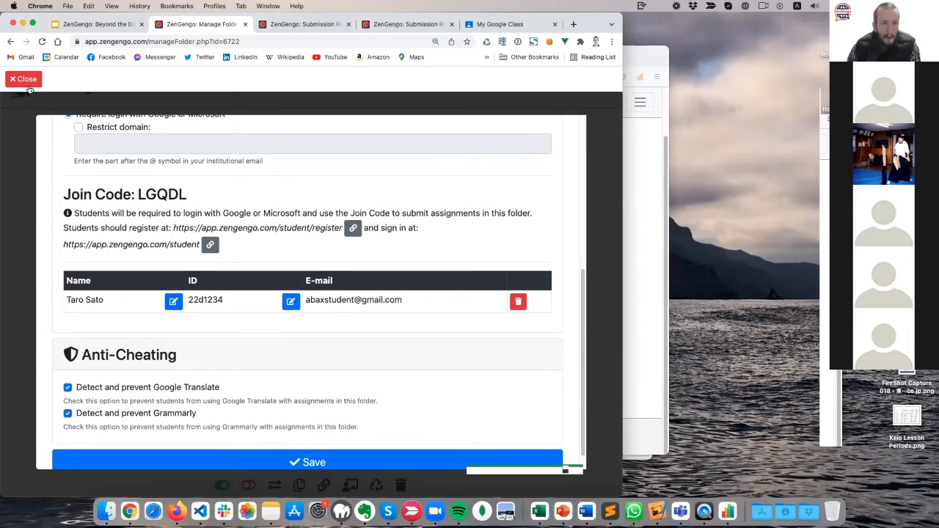
{"action": "left_click", "coordinate": [176, 511]}
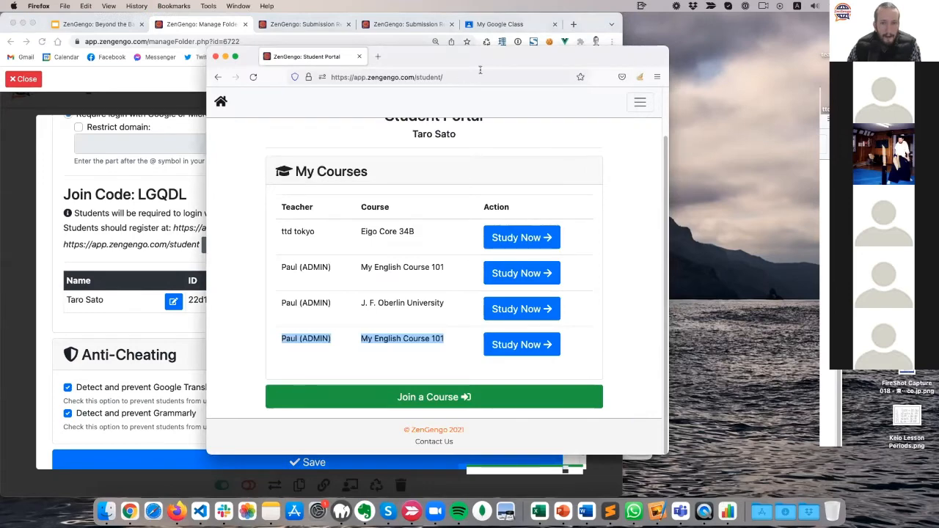
As the student, open My English Course 101 from the Student Portal with Study Now.
{"action": "left_click_drag", "start_coordinate": [478, 65], "coordinate": [409, 68]}
{"action": "left_click", "coordinate": [449, 349]}
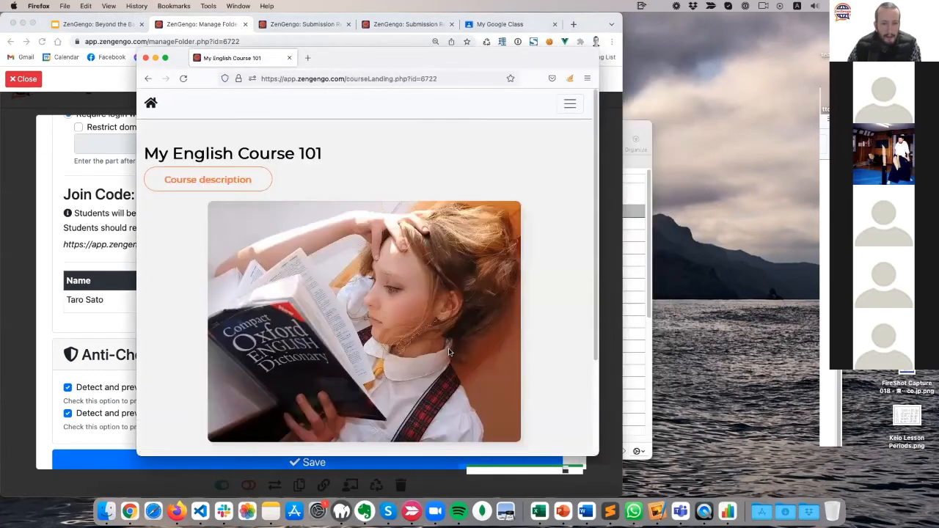
{"action": "scroll", "coordinate": [224, 333], "scroll_direction": "down", "scroll_amount": 3}
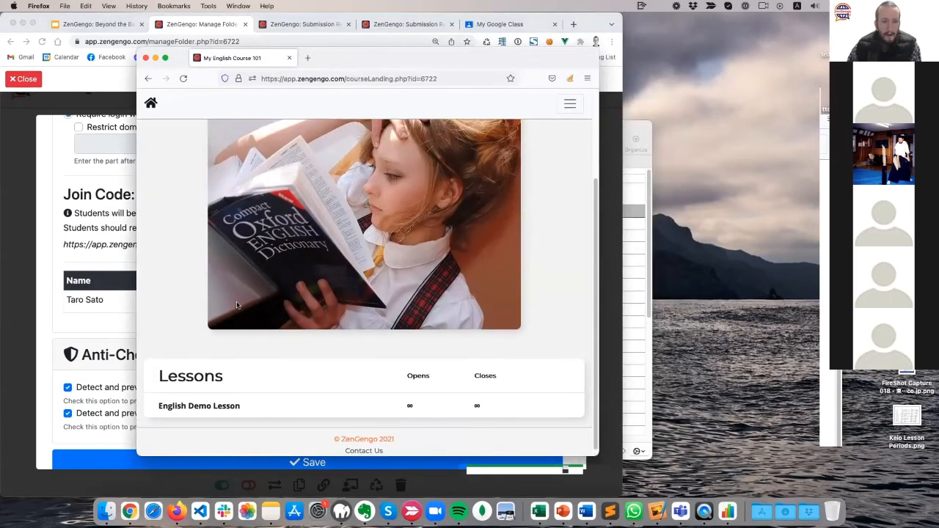
{"action": "left_click_drag", "start_coordinate": [361, 65], "coordinate": [651, 61]}
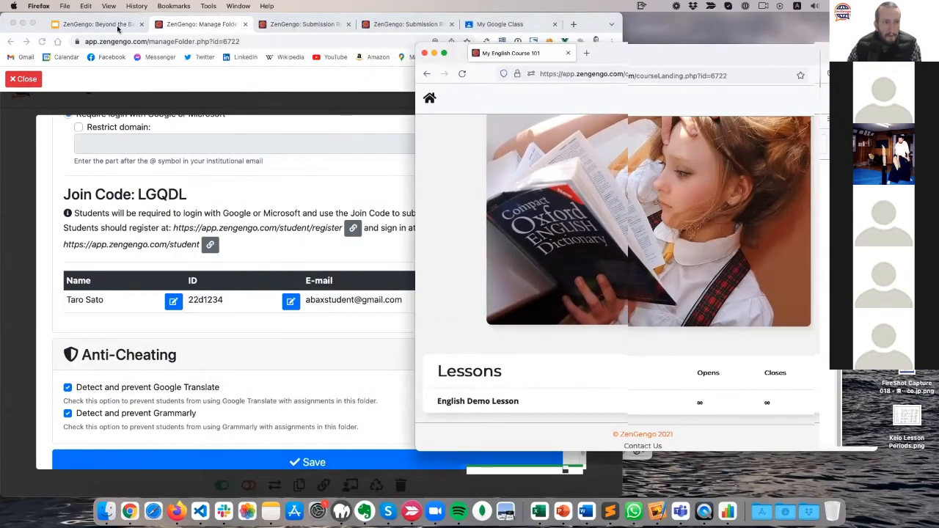
Switch back to the teacher's Manage Folder tab and close Submission Settings.
{"action": "left_click", "coordinate": [103, 27]}
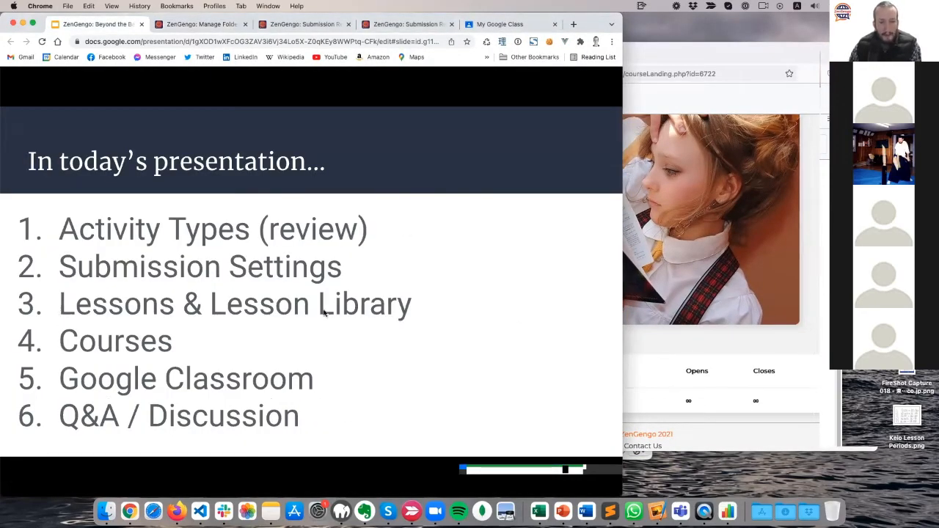
{"action": "left_click", "coordinate": [201, 28]}
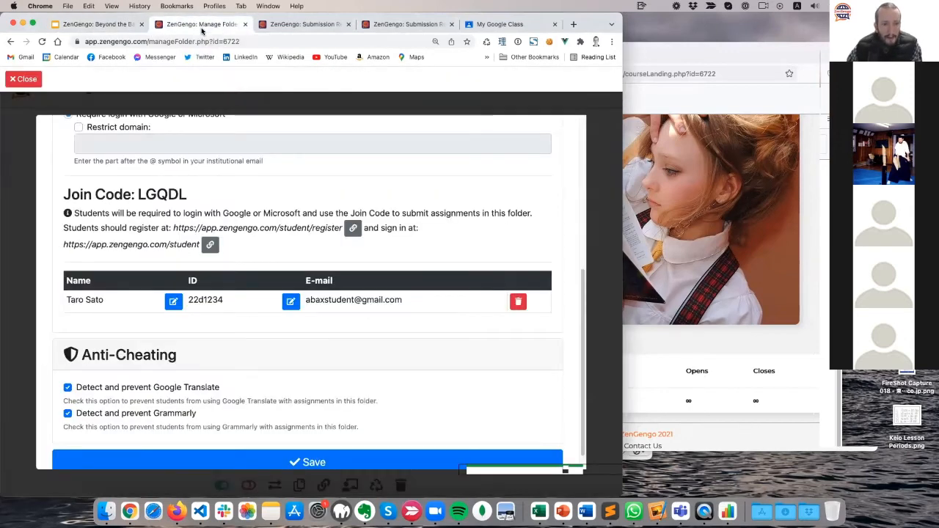
{"action": "left_click", "coordinate": [26, 79]}
{"action": "scroll", "coordinate": [5, 287], "scroll_direction": "down", "scroll_amount": 1}
{"action": "scroll", "coordinate": [30, 280], "scroll_direction": "up", "scroll_amount": 1}
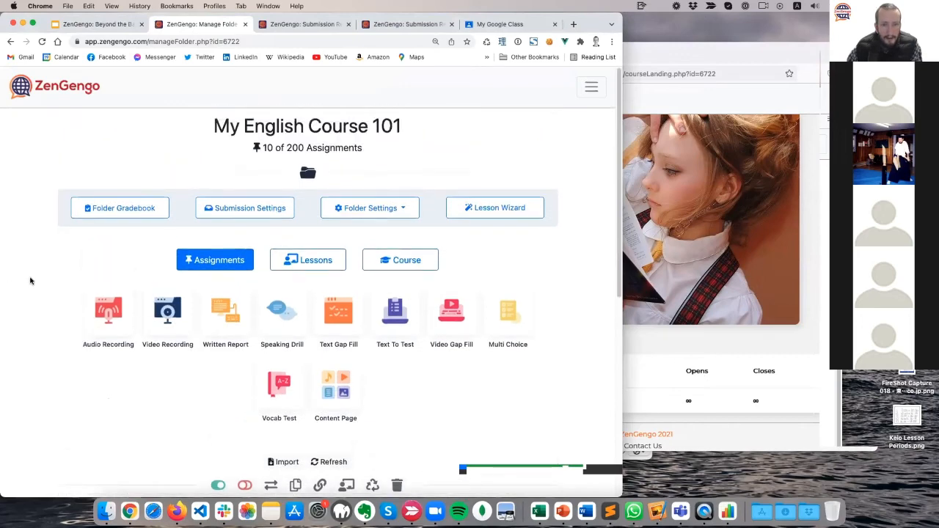
Rename the course to My English Course 102 in its settings and save it.
{"action": "left_click", "coordinate": [396, 266]}
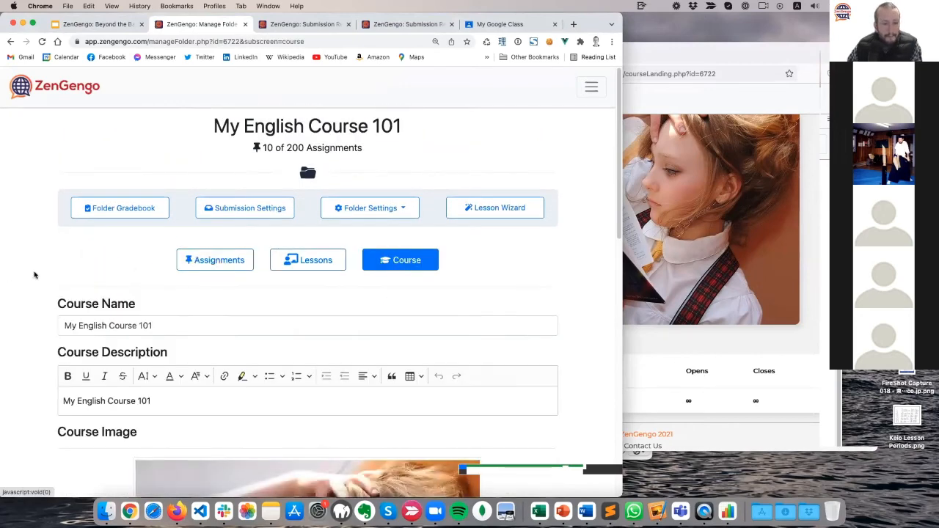
{"action": "scroll", "coordinate": [34, 274], "scroll_direction": "down", "scroll_amount": 5}
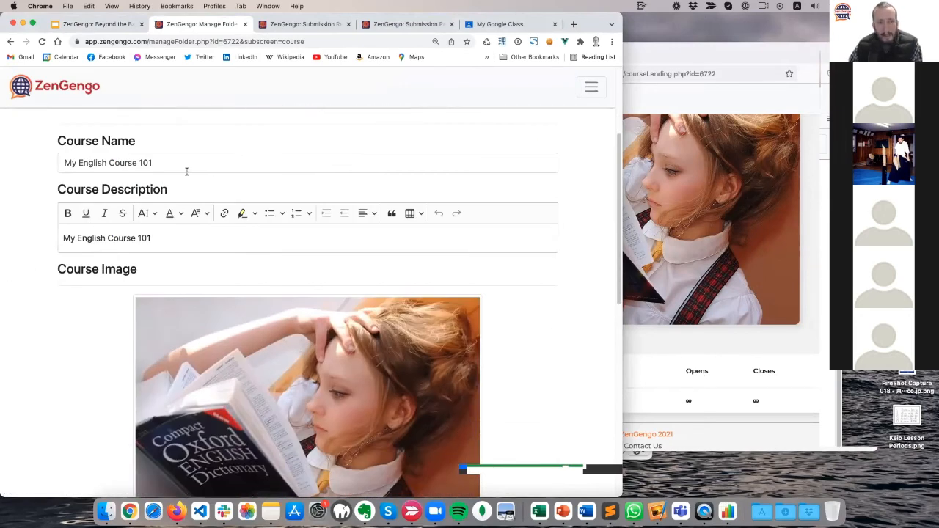
{"action": "left_click", "coordinate": [201, 162]}
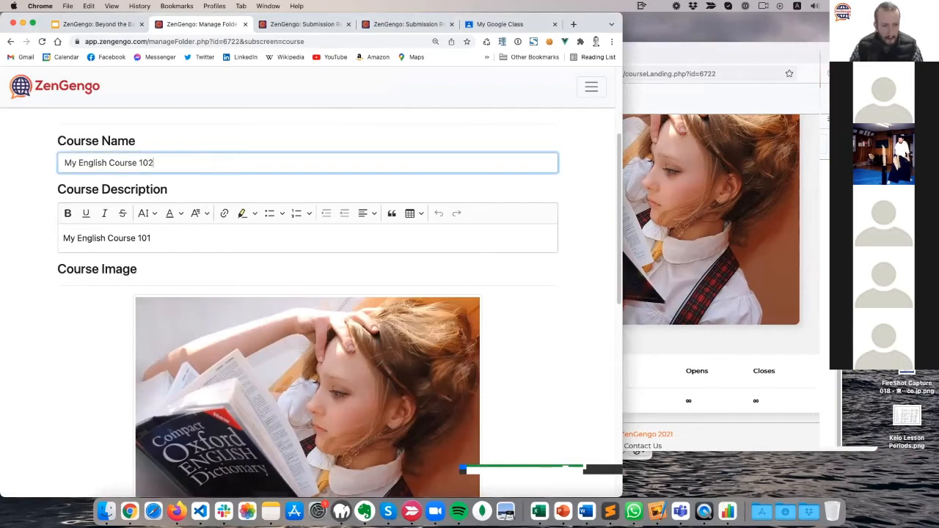
{"action": "scroll", "coordinate": [65, 415], "scroll_direction": "down", "scroll_amount": 10}
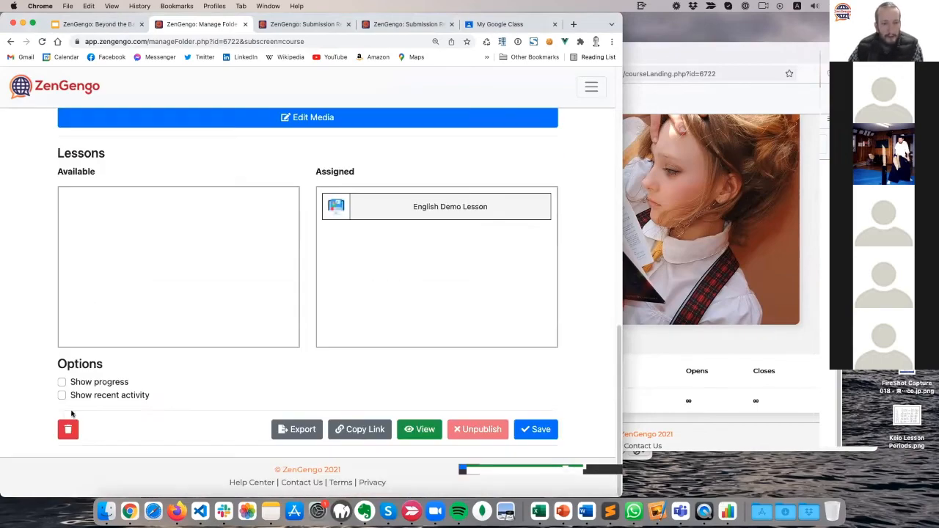
{"action": "left_click", "coordinate": [550, 439]}
Reload the student's course page to confirm the title My English Course 102.
{"action": "key", "text": "ctrl+Up"}
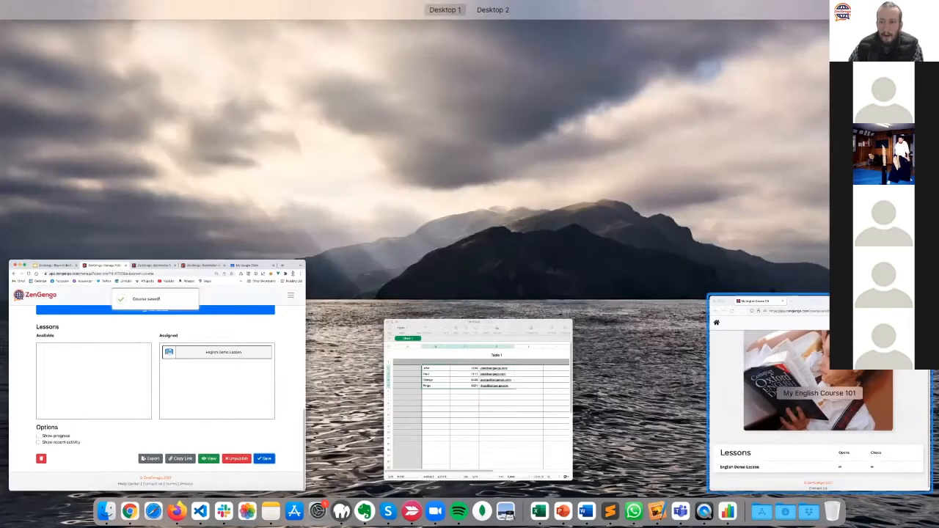
{"action": "left_click", "coordinate": [755, 345]}
{"action": "left_click_drag", "start_coordinate": [591, 42], "coordinate": [258, 33]}
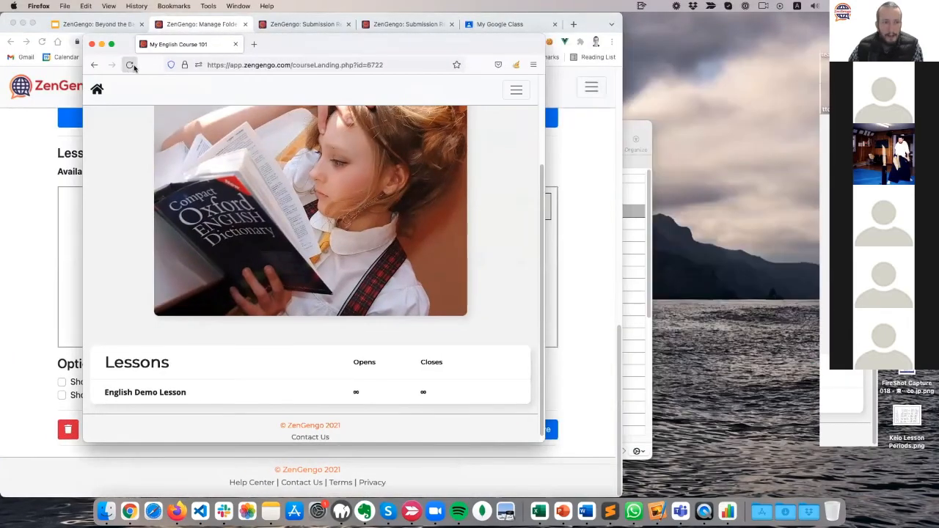
{"action": "left_click", "coordinate": [129, 65]}
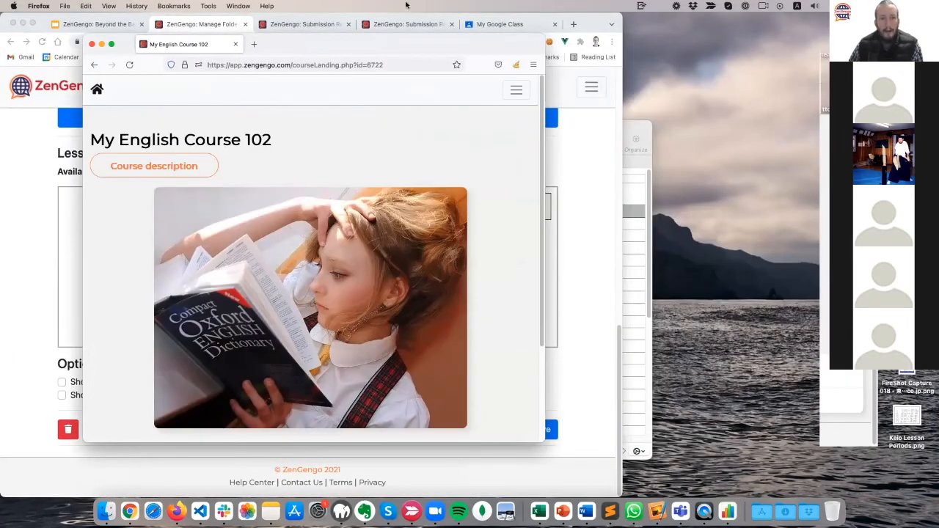
{"action": "left_click_drag", "start_coordinate": [391, 45], "coordinate": [488, 58]}
{"action": "left_click_drag", "start_coordinate": [374, 158], "coordinate": [187, 154]}
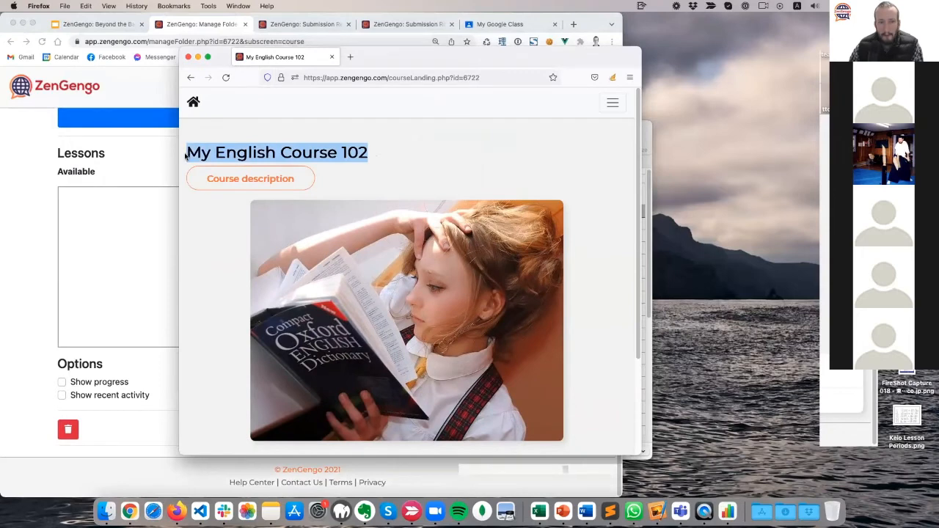
{"action": "left_click_drag", "start_coordinate": [398, 61], "coordinate": [292, 50]}
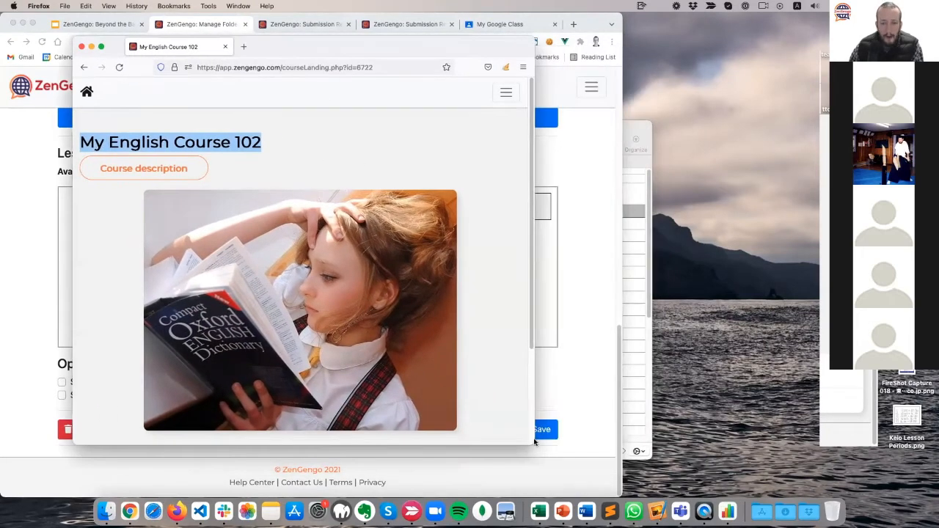
{"action": "left_click_drag", "start_coordinate": [539, 442], "coordinate": [613, 444]}
Check the student's course description, which still reads My English Course 101.
{"action": "left_click", "coordinate": [535, 152]}
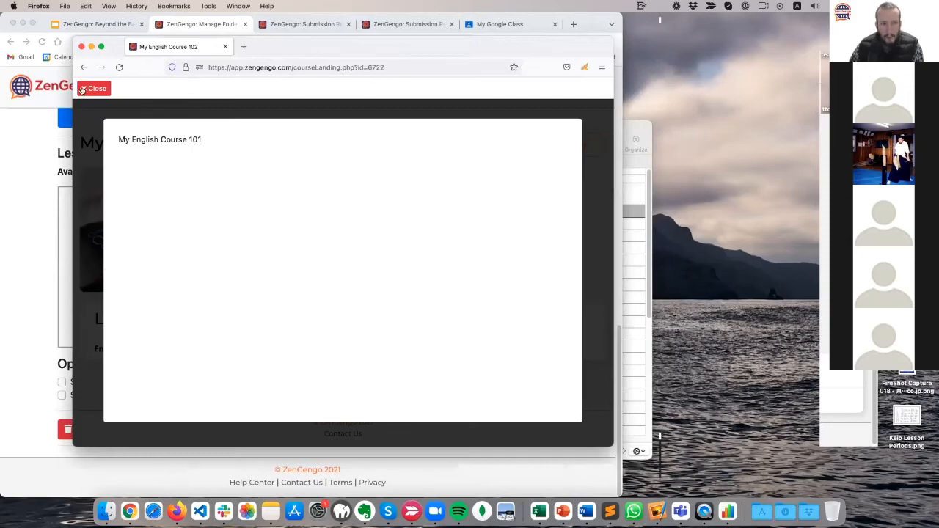
{"action": "left_click", "coordinate": [82, 89]}
{"action": "left_click", "coordinate": [21, 139]}
{"action": "scroll", "coordinate": [54, 253], "scroll_direction": "up", "scroll_amount": 5}
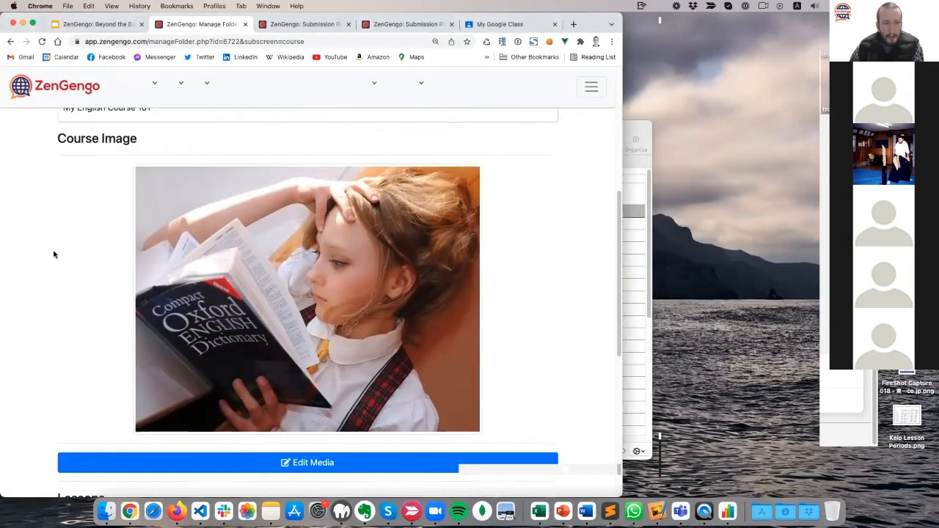
{"action": "scroll", "coordinate": [53, 254], "scroll_direction": "down", "scroll_amount": 3}
{"action": "scroll", "coordinate": [53, 254], "scroll_direction": "up", "scroll_amount": 6}
{"action": "scroll", "coordinate": [53, 254], "scroll_direction": "down", "scroll_amount": 2}
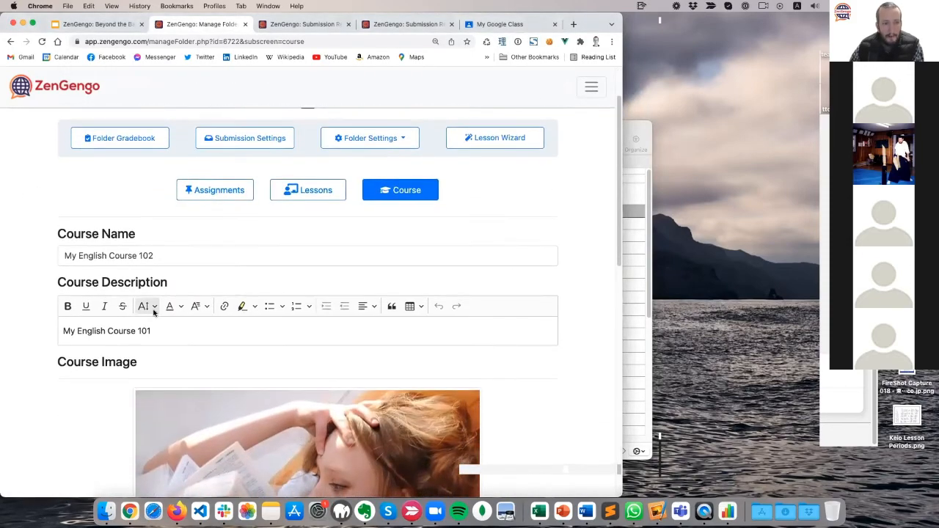
Change the course description to 'Welcome to your English course!' plus the teacher's introduction, and save.
{"action": "left_click", "coordinate": [188, 327]}
{"action": "left_click_drag", "start_coordinate": [189, 327], "coordinate": [30, 321]}
{"action": "type", "text": "W"}
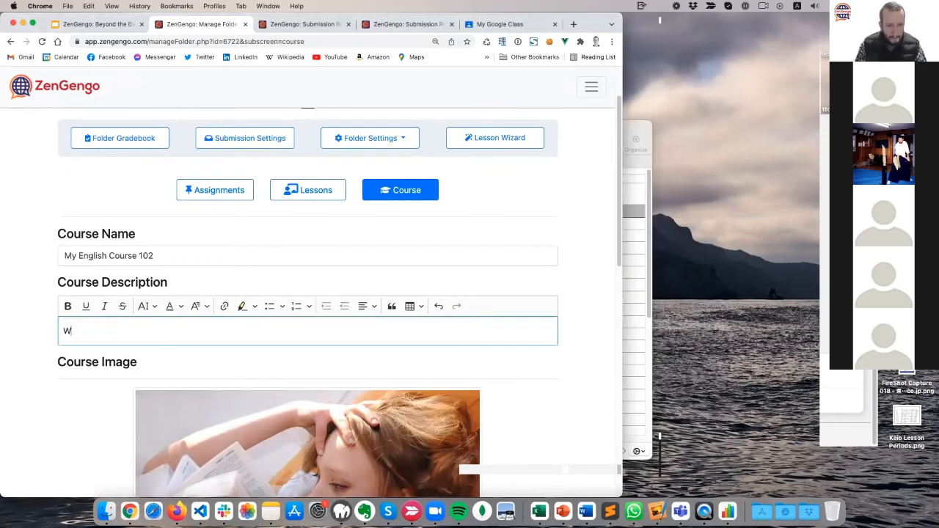
{"action": "type", "text": "elcome to your E"}
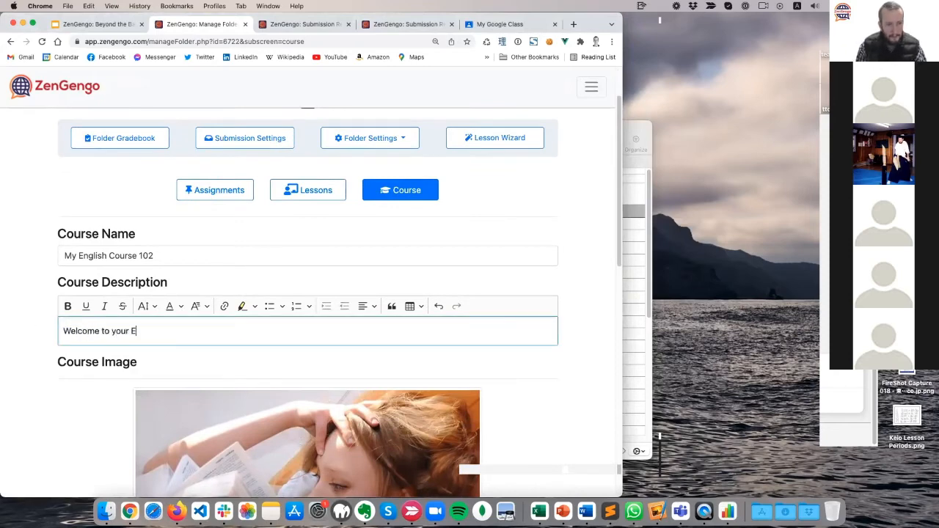
{"action": "type", "text": "nglish course! I am your teacher Paul."}
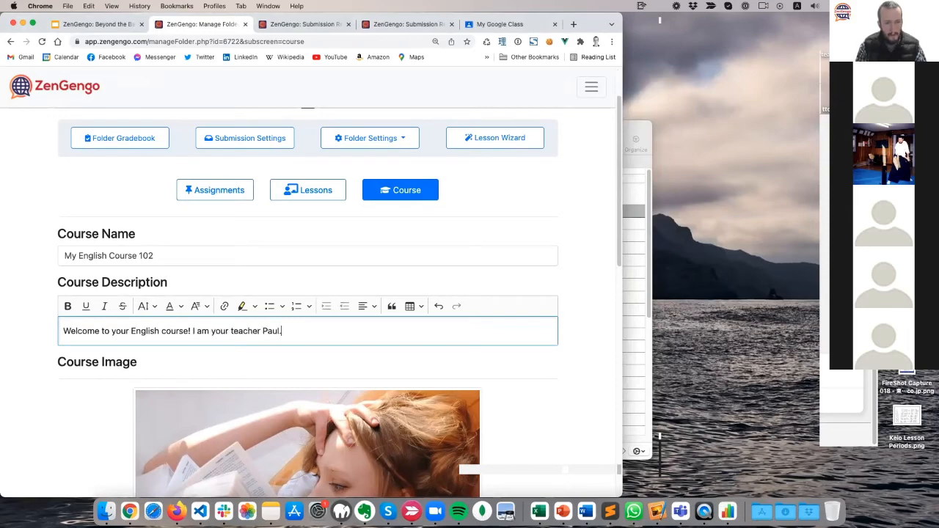
{"action": "scroll", "coordinate": [65, 270], "scroll_direction": "down", "scroll_amount": 10}
{"action": "left_click", "coordinate": [530, 429]}
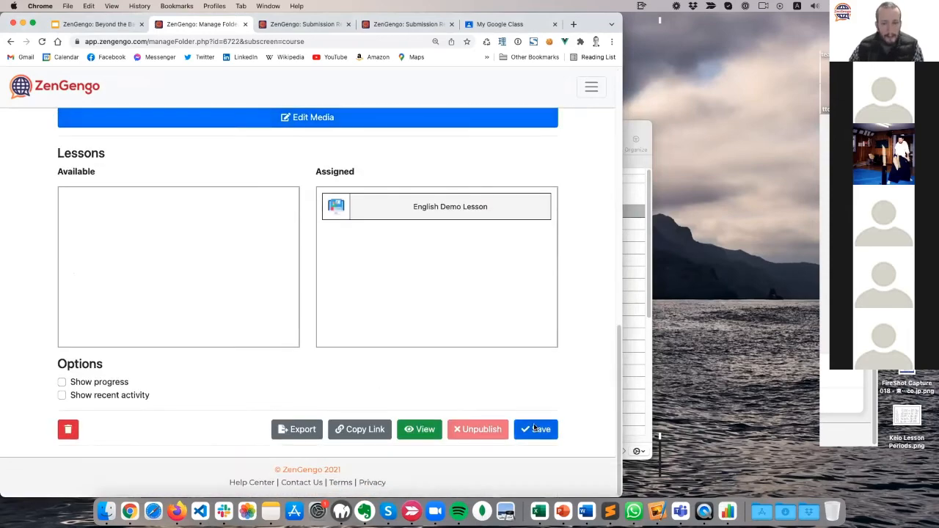
Reload the student course page and view the updated course description.
{"action": "key", "text": "ctrl+Up"}
{"action": "left_click", "coordinate": [345, 235]}
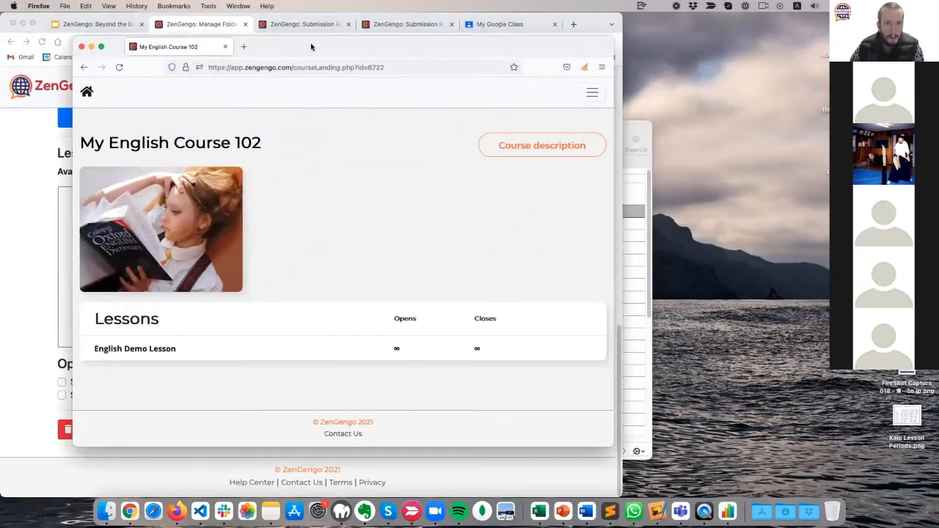
{"action": "left_click_drag", "start_coordinate": [310, 46], "coordinate": [354, 51]}
{"action": "left_click", "coordinate": [163, 72]}
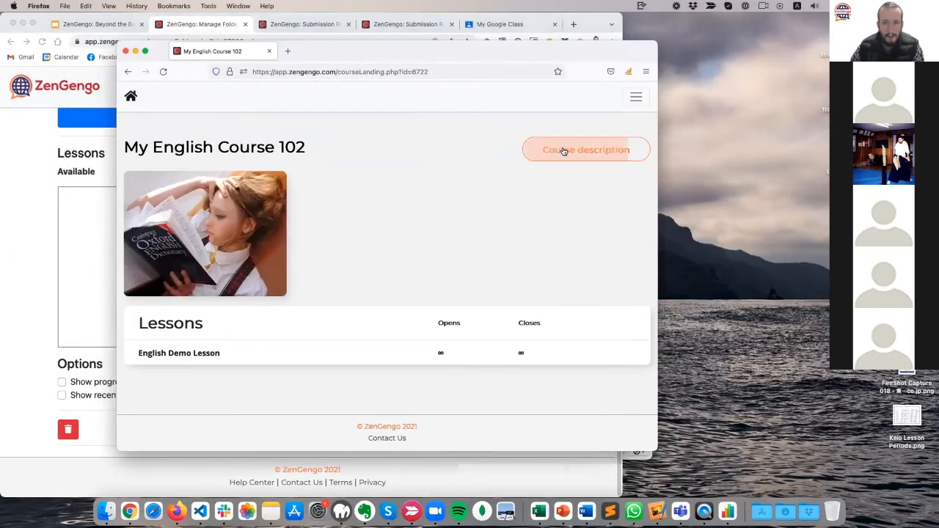
{"action": "left_click", "coordinate": [562, 151]}
{"action": "left_click", "coordinate": [139, 93]}
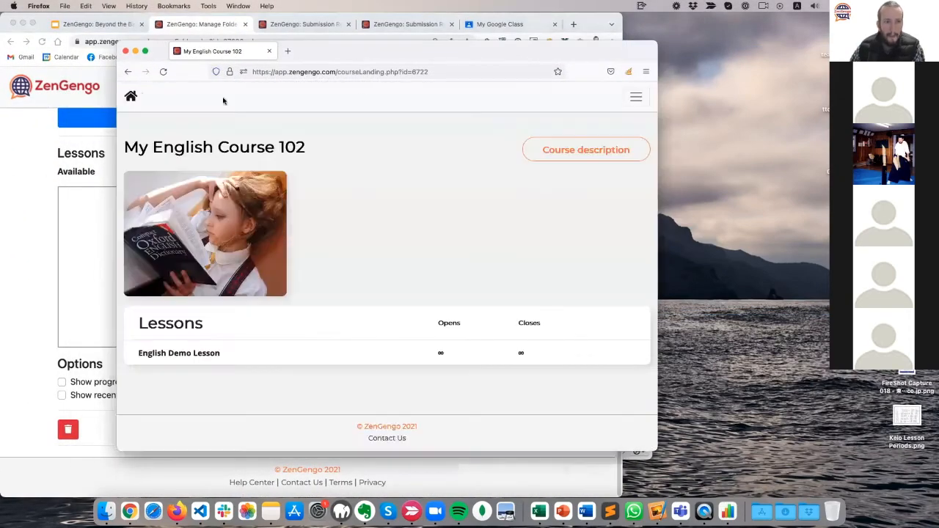
{"action": "left_click_drag", "start_coordinate": [395, 60], "coordinate": [472, 61]}
Return to the course management page and scroll to the Lessons and Options sections.
{"action": "left_click", "coordinate": [27, 210]}
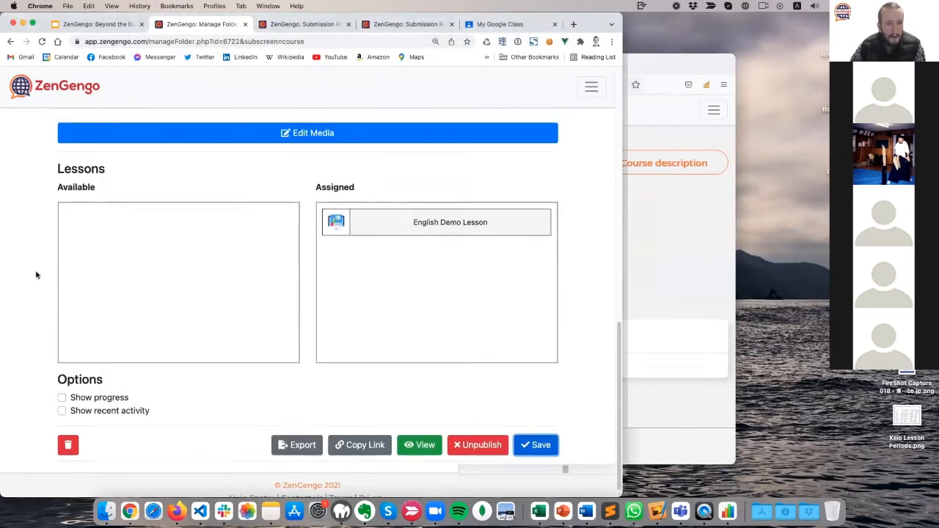
{"action": "scroll", "coordinate": [23, 300], "scroll_direction": "up", "scroll_amount": 5}
{"action": "scroll", "coordinate": [23, 300], "scroll_direction": "down", "scroll_amount": 5}
{"action": "scroll", "coordinate": [23, 300], "scroll_direction": "up", "scroll_amount": 2}
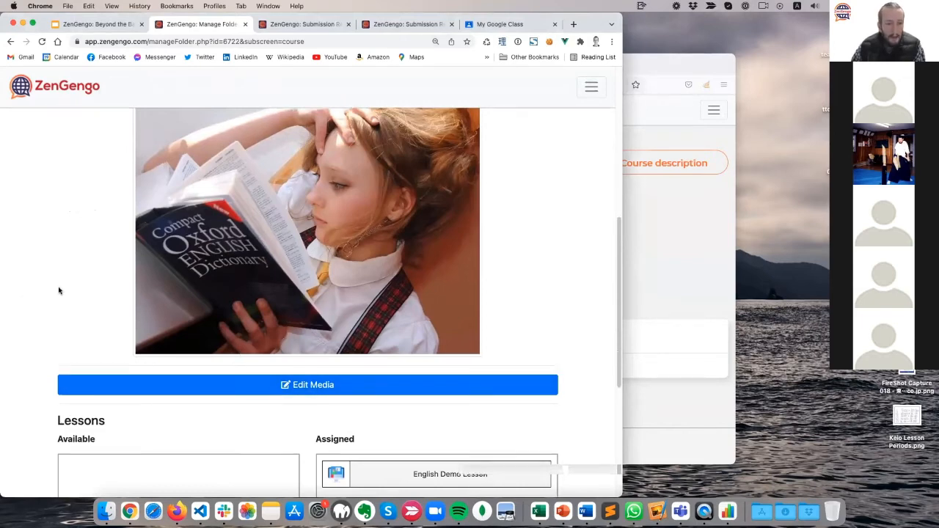
{"action": "scroll", "coordinate": [58, 289], "scroll_direction": "down", "scroll_amount": 3}
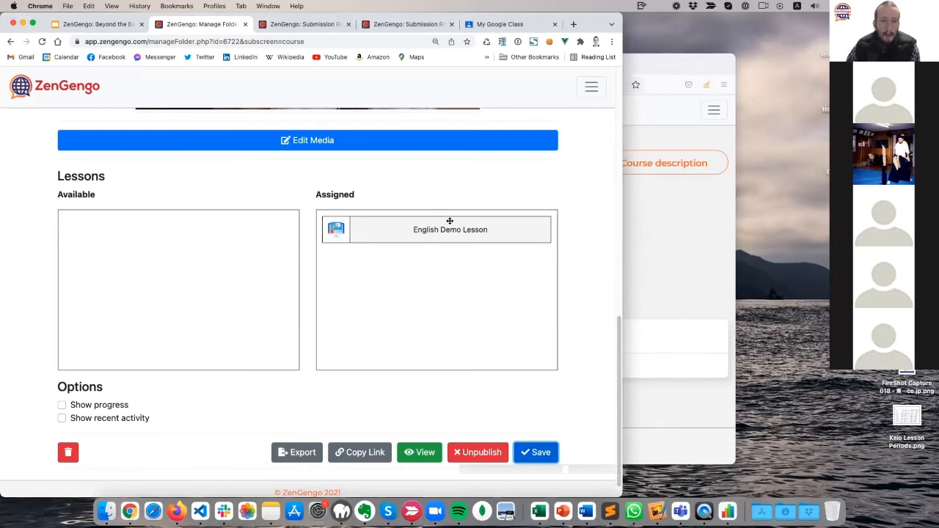
Move English Demo Lesson to the available lessons and save the course.
{"action": "left_click_drag", "start_coordinate": [449, 221], "coordinate": [230, 231]}
{"action": "left_click_drag", "start_coordinate": [170, 233], "coordinate": [115, 216]}
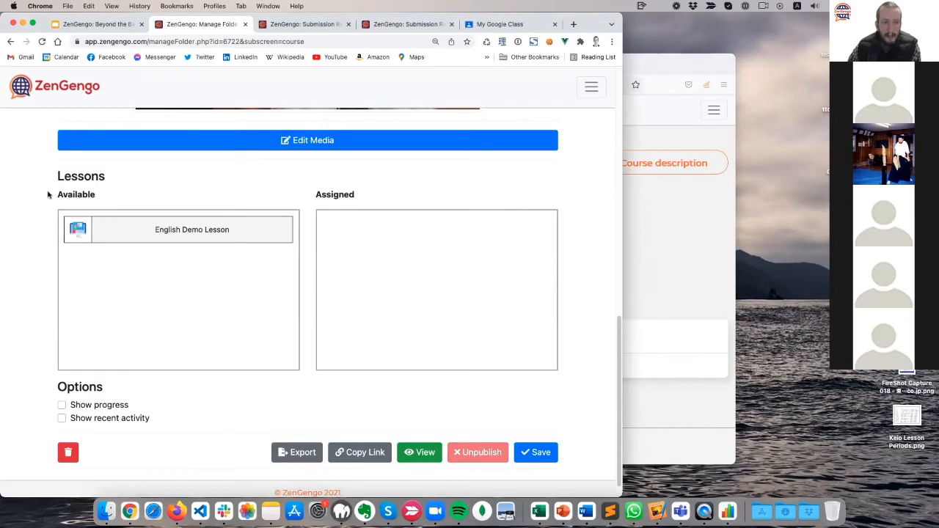
{"action": "left_click", "coordinate": [539, 447]}
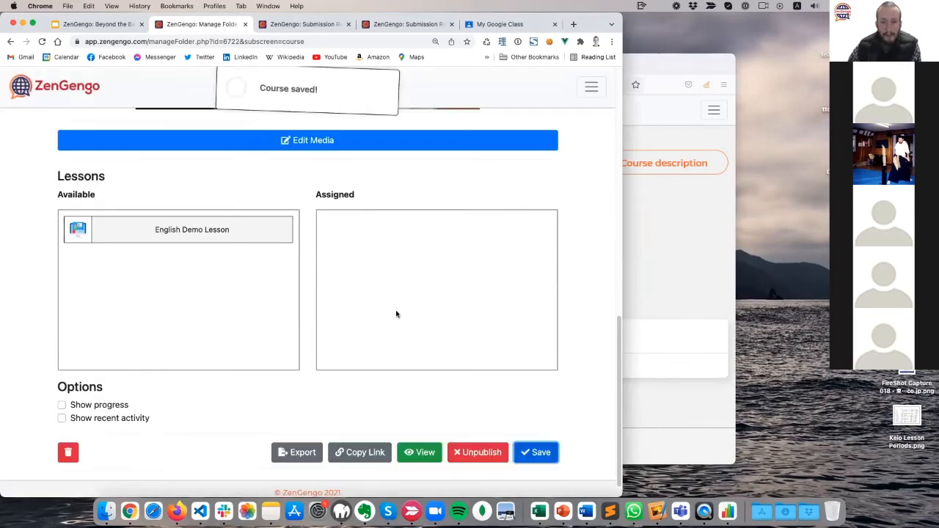
Reload the student course page to confirm it shows no lesson content.
{"action": "key", "text": "ctrl+Up"}
{"action": "left_click", "coordinate": [364, 142]}
{"action": "left_click_drag", "start_coordinate": [456, 59], "coordinate": [278, 60]}
{"action": "left_click", "coordinate": [110, 93]}
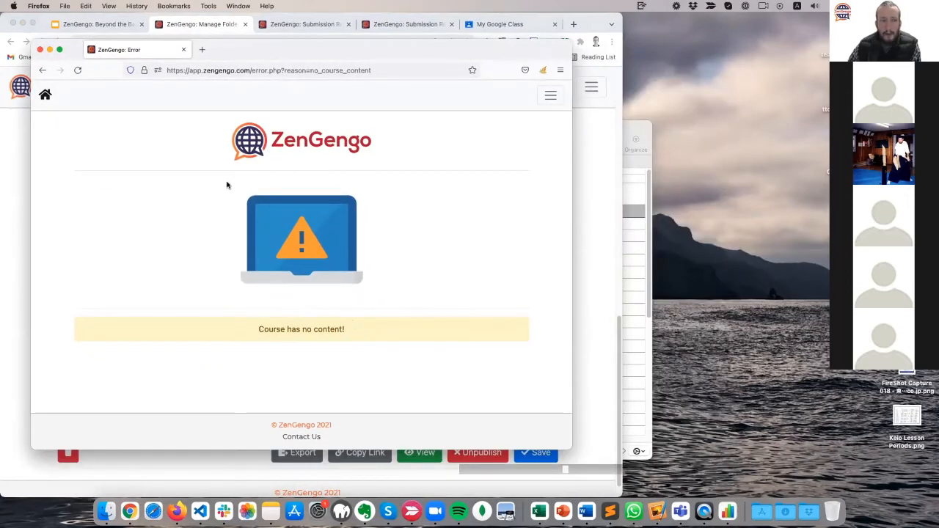
{"action": "left_click_drag", "start_coordinate": [302, 62], "coordinate": [356, 75]}
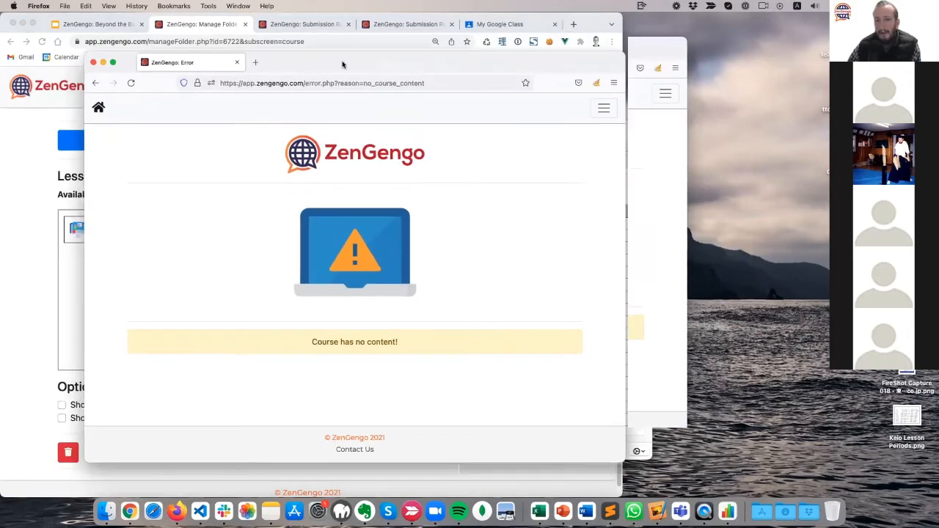
Assign English Demo Lesson to the course again and save.
{"action": "left_click", "coordinate": [44, 220]}
{"action": "left_click_drag", "start_coordinate": [150, 229], "coordinate": [381, 253]}
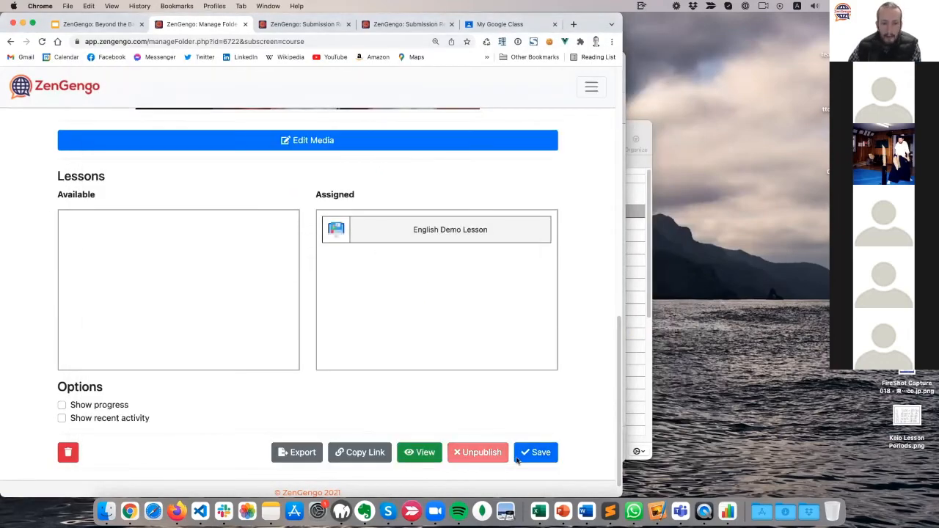
{"action": "left_click", "coordinate": [543, 449]}
Open My English Course 102 from the Student Portal to see English Demo Lesson listed.
{"action": "key", "text": "ctrl+Up"}
{"action": "left_click", "coordinate": [315, 180]}
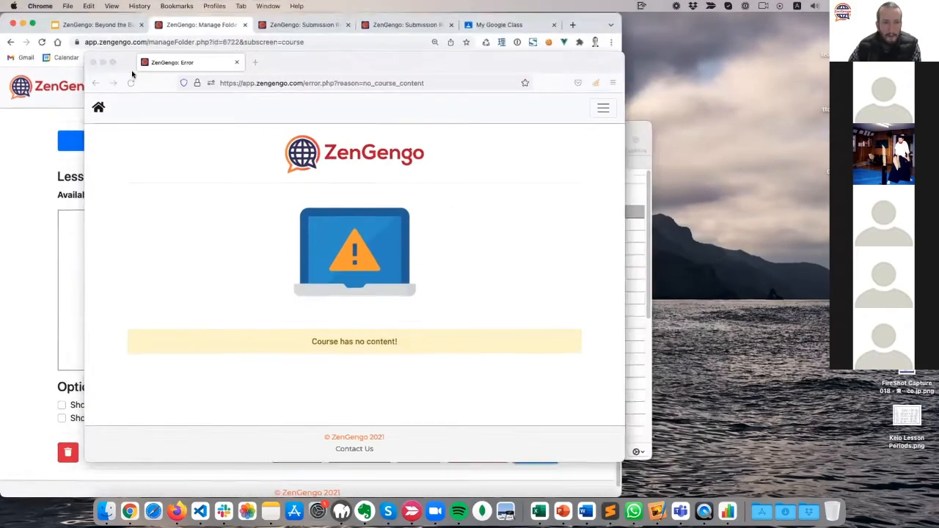
{"action": "left_click", "coordinate": [100, 109]}
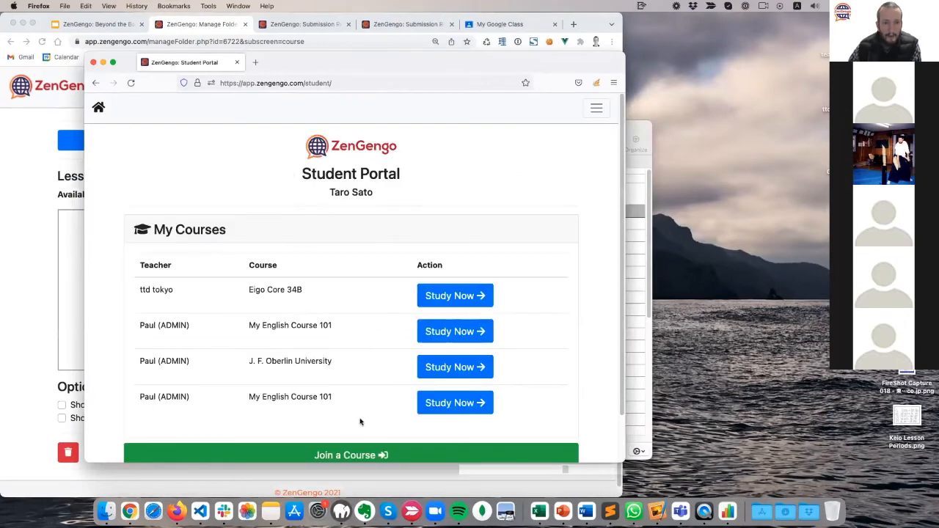
{"action": "left_click", "coordinate": [438, 402]}
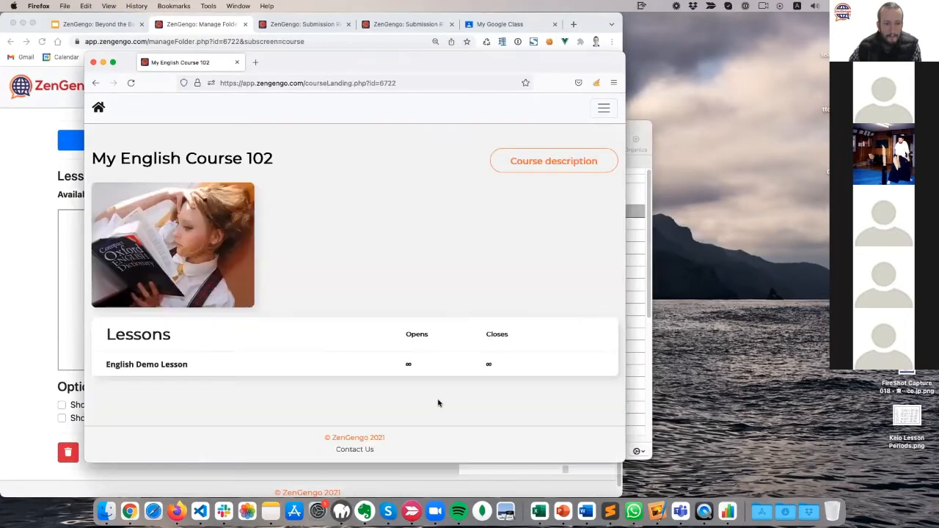
{"action": "left_click_drag", "start_coordinate": [363, 61], "coordinate": [361, 59]}
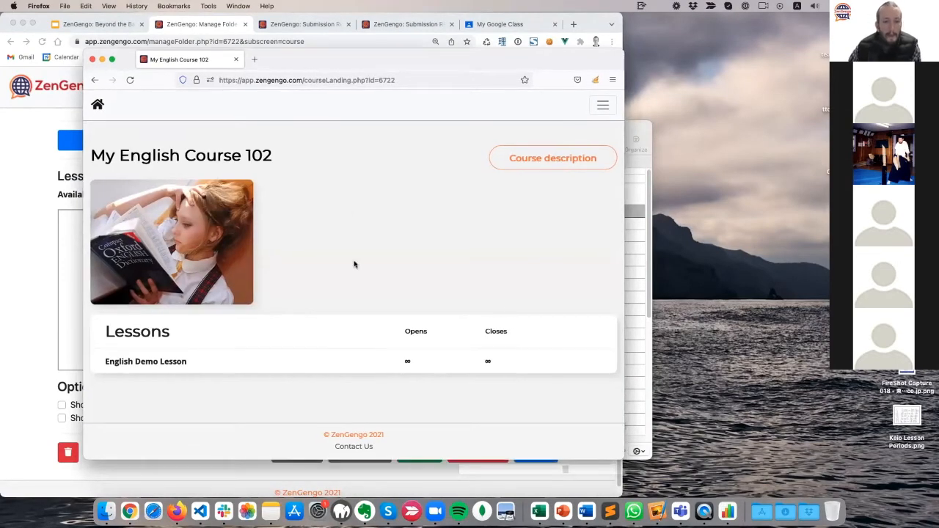
{"action": "left_click", "coordinate": [21, 279]}
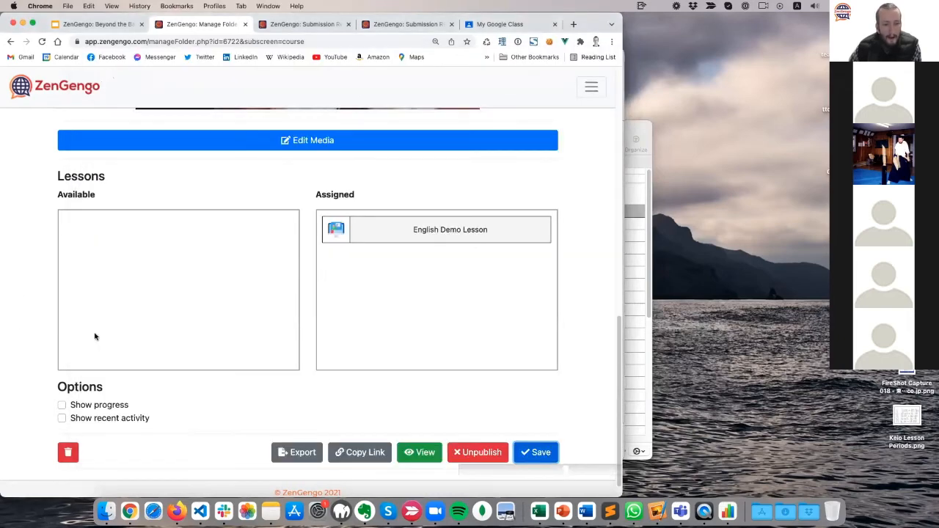
{"action": "scroll", "coordinate": [94, 336], "scroll_direction": "down", "scroll_amount": 1}
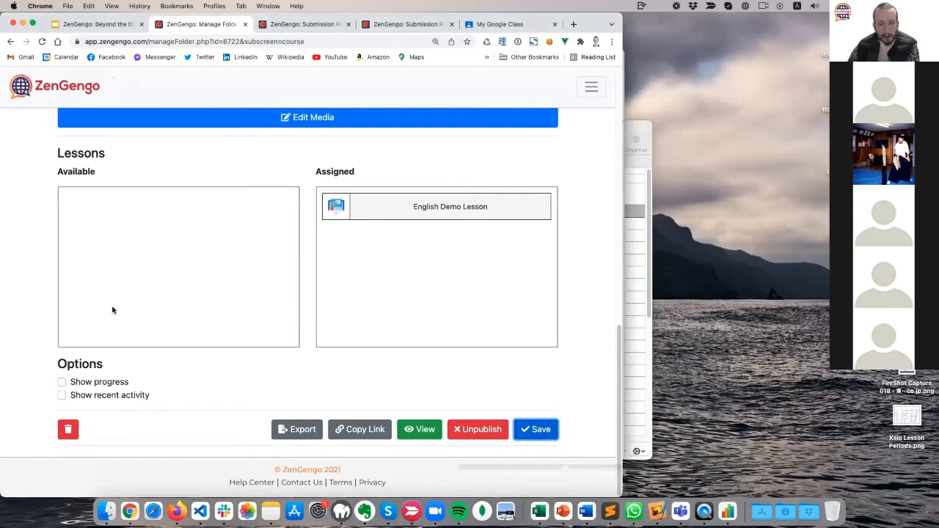
Turn on Show progress and Show recent activity, and save the course options.
{"action": "left_click_drag", "start_coordinate": [51, 367], "coordinate": [169, 397]}
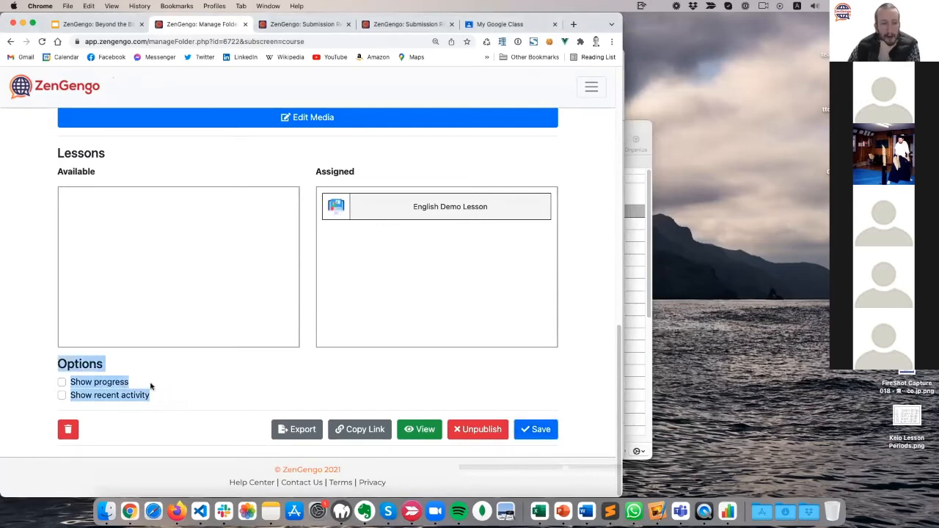
{"action": "left_click", "coordinate": [33, 343]}
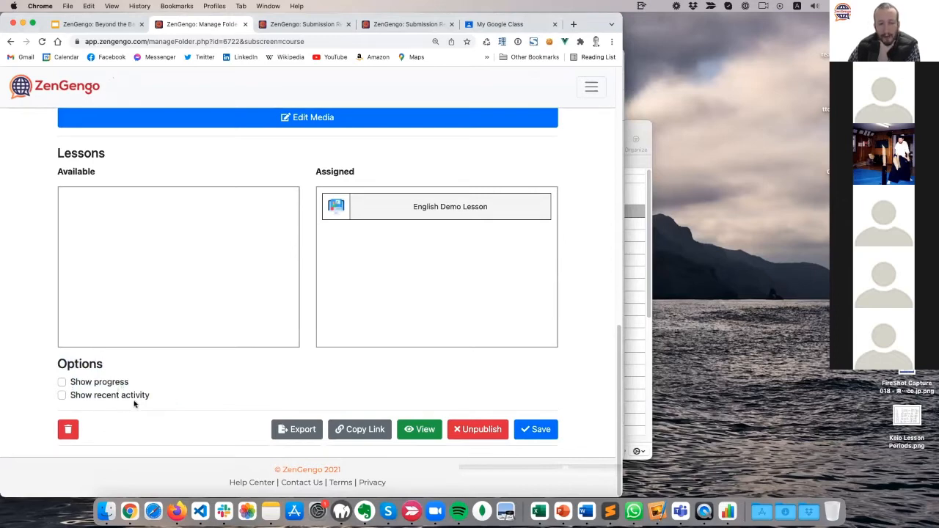
{"action": "left_click", "coordinate": [93, 383]}
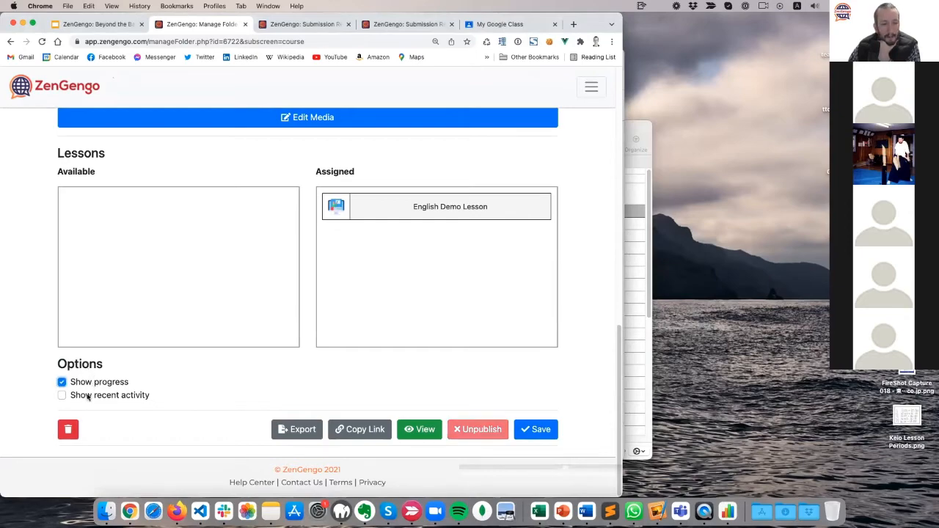
{"action": "left_click", "coordinate": [89, 396]}
{"action": "left_click", "coordinate": [533, 429]}
Reload the student course page to see 0% progress and activity dated 6 to 19 March.
{"action": "key", "text": "ctrl+Up"}
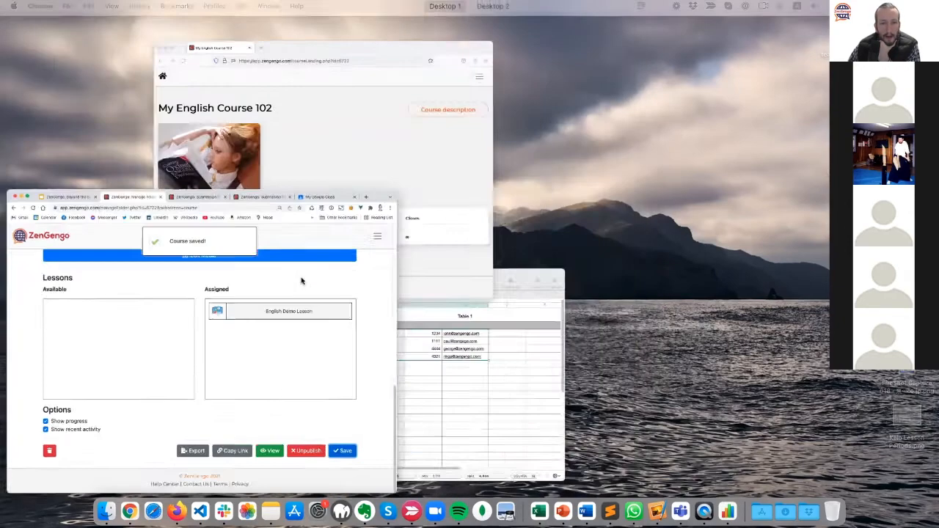
{"action": "left_click", "coordinate": [192, 102]}
{"action": "left_click", "coordinate": [130, 80]}
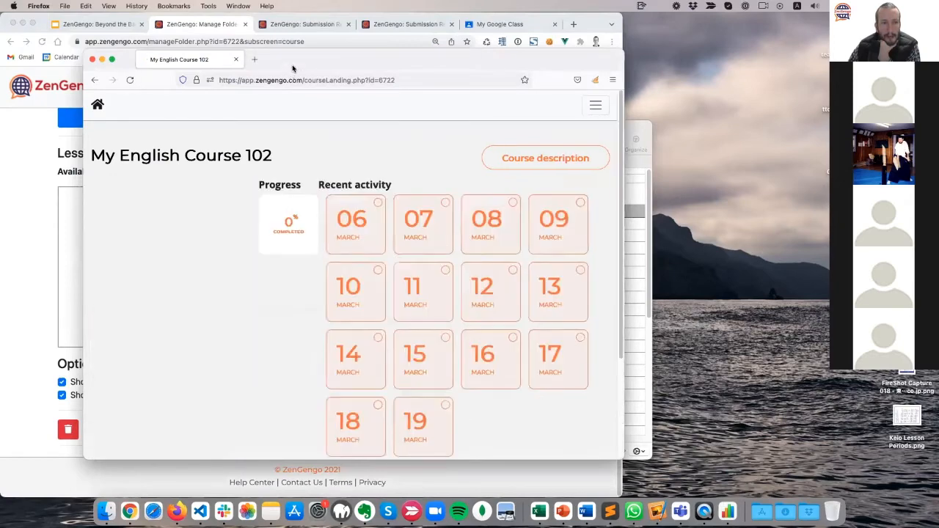
{"action": "left_click_drag", "start_coordinate": [293, 64], "coordinate": [264, 55]}
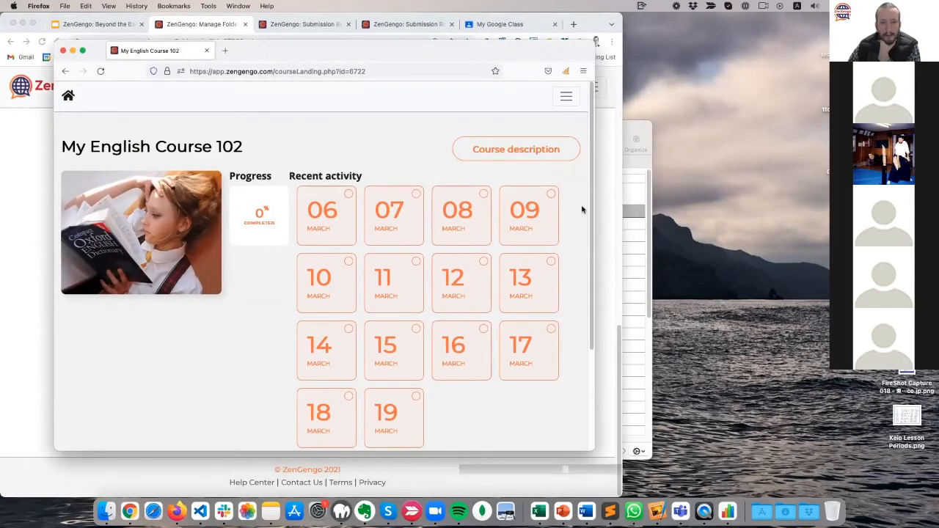
{"action": "scroll", "coordinate": [584, 220], "scroll_direction": "down", "scroll_amount": 5}
{"action": "scroll", "coordinate": [578, 293], "scroll_direction": "up", "scroll_amount": 5}
{"action": "scroll", "coordinate": [581, 204], "scroll_direction": "down", "scroll_amount": 1}
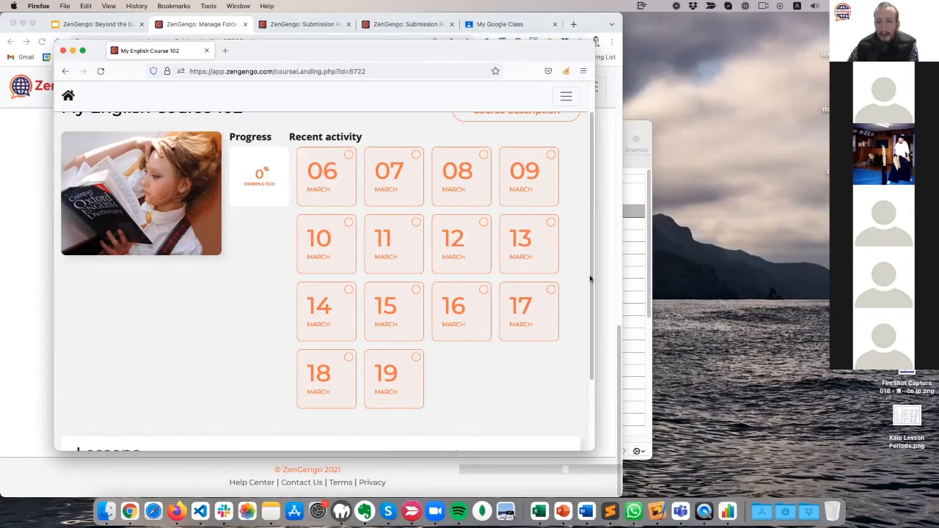
{"action": "scroll", "coordinate": [473, 334], "scroll_direction": "down", "scroll_amount": 3}
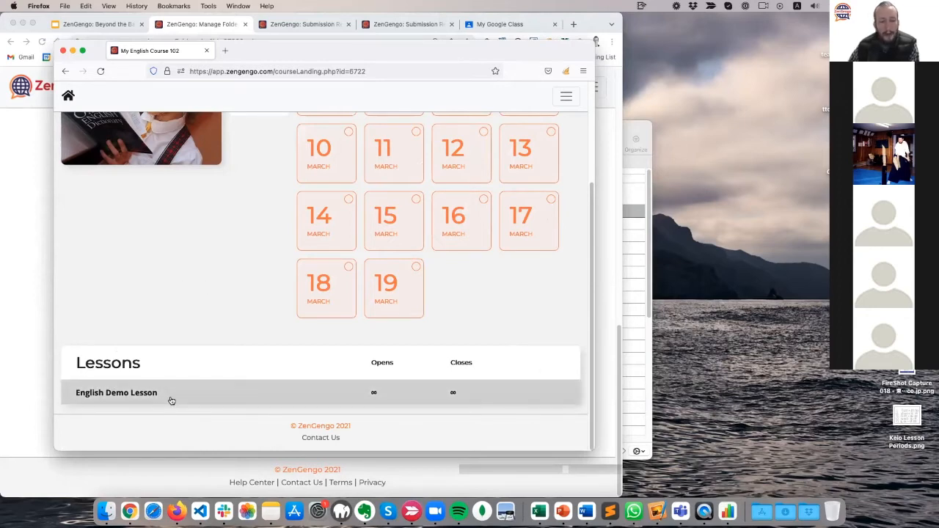
Open English Demo Lesson as the student and start it.
{"action": "left_click_drag", "start_coordinate": [296, 53], "coordinate": [271, 41]}
{"action": "left_click", "coordinate": [142, 379]}
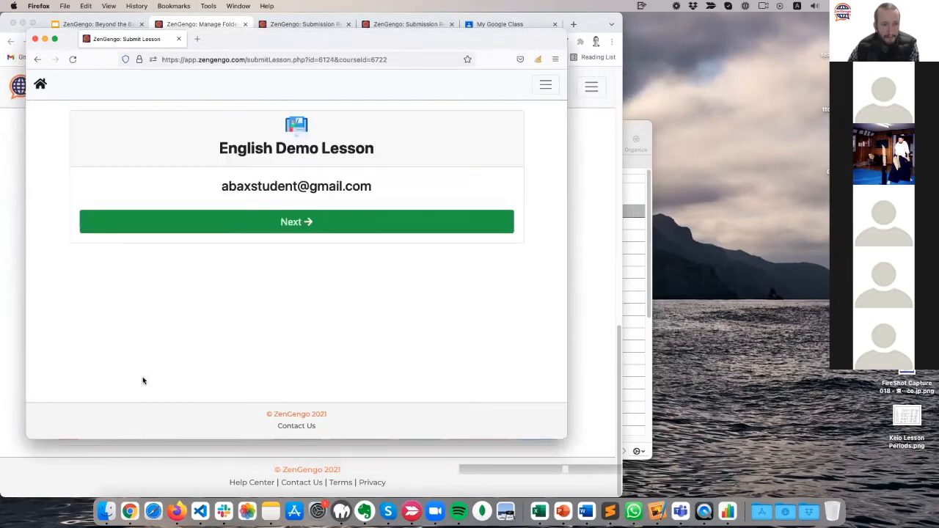
{"action": "left_click_drag", "start_coordinate": [437, 189], "coordinate": [168, 188]}
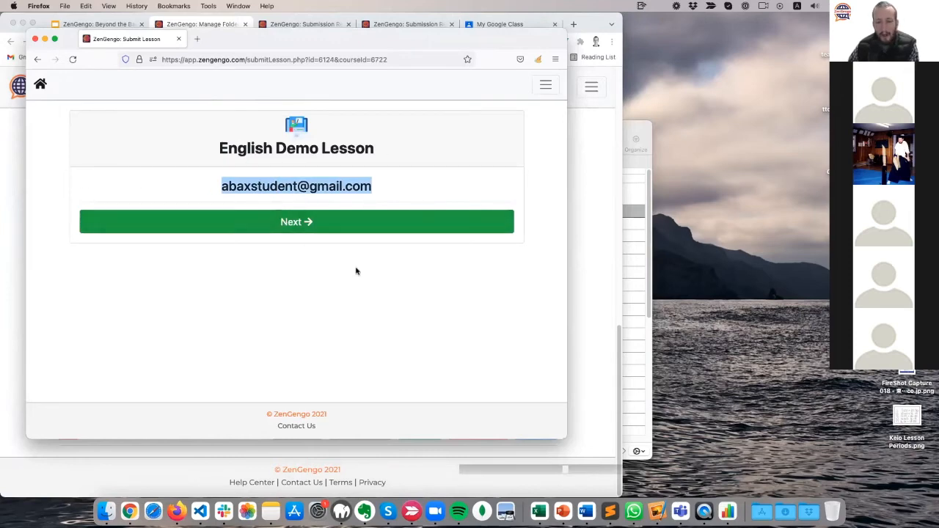
{"action": "left_click", "coordinate": [307, 232]}
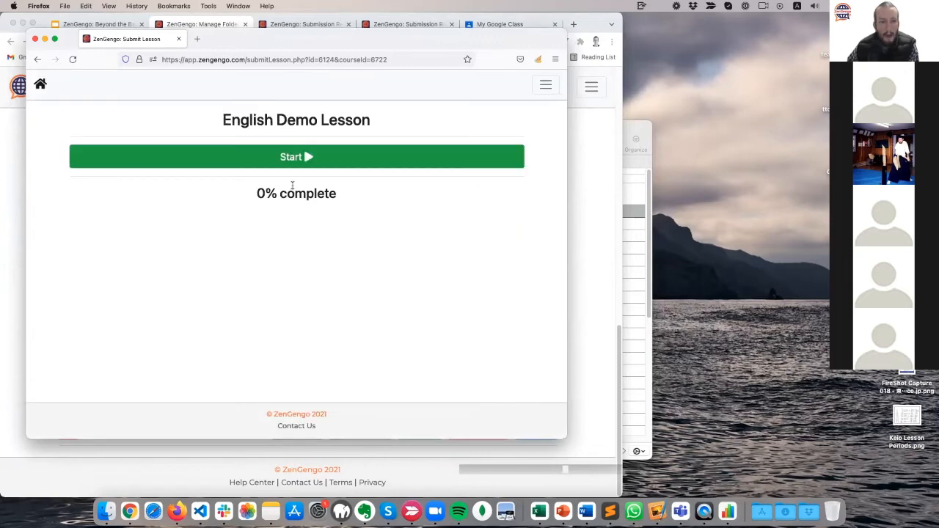
{"action": "left_click", "coordinate": [304, 166]}
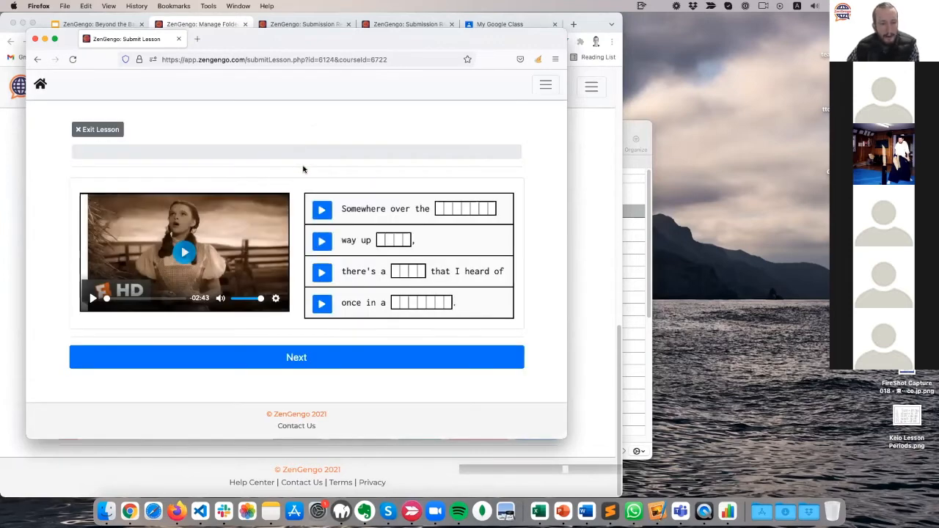
Play the lyric video, enter 'rainbowhigh' as the dictation answer, and submit it.
{"action": "left_click_drag", "start_coordinate": [316, 37], "coordinate": [335, 48]}
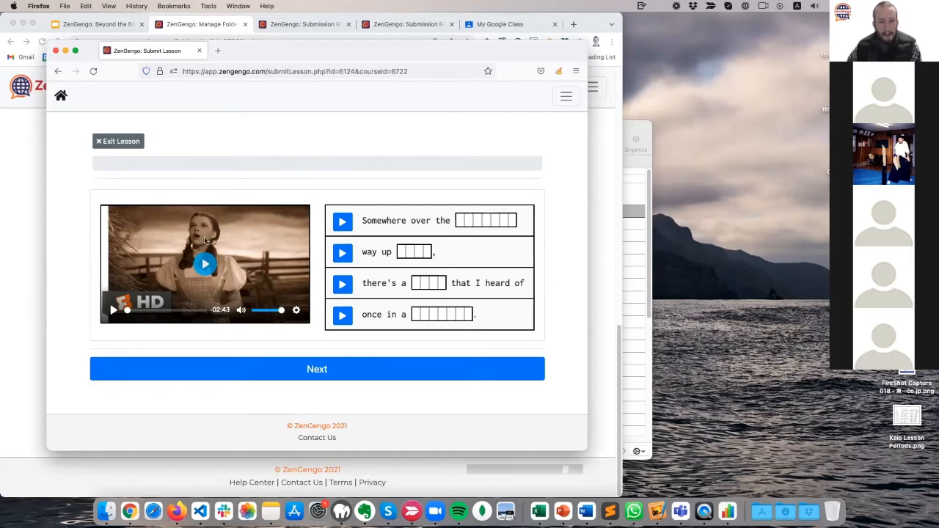
{"action": "left_click", "coordinate": [341, 222]}
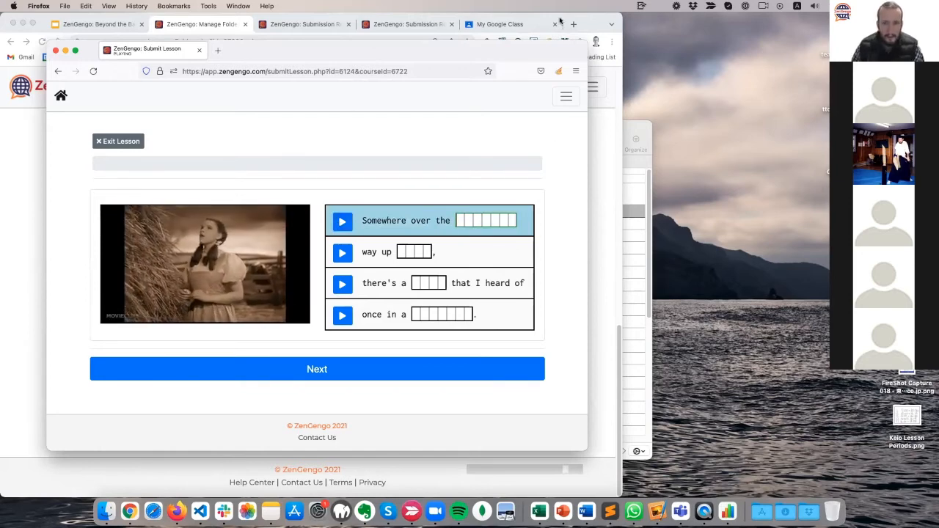
{"action": "type", "text": "ra"}
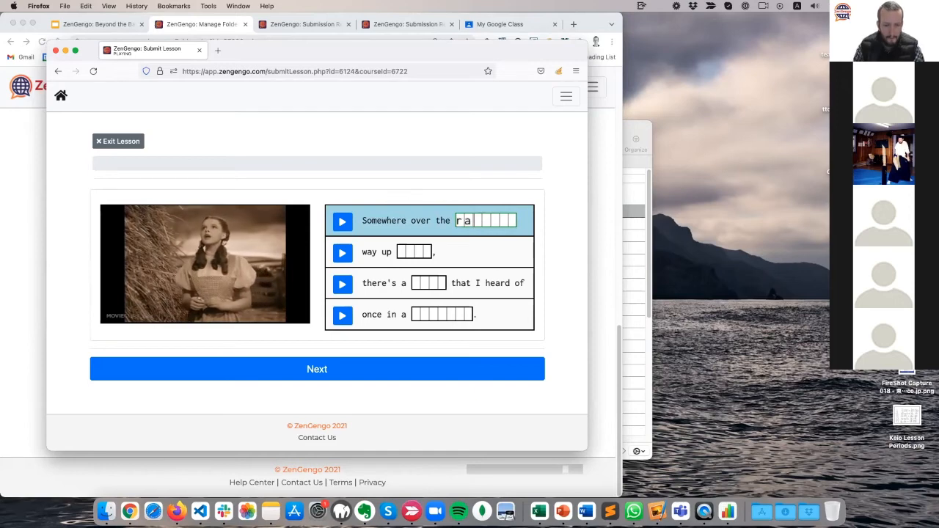
{"action": "type", "text": "inbowhigh"}
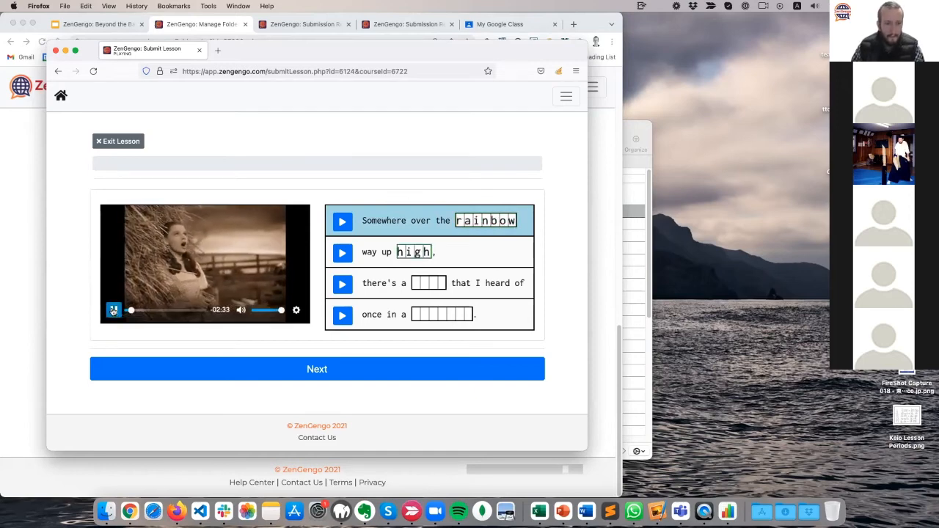
{"action": "left_click", "coordinate": [113, 311]}
{"action": "left_click", "coordinate": [247, 369]}
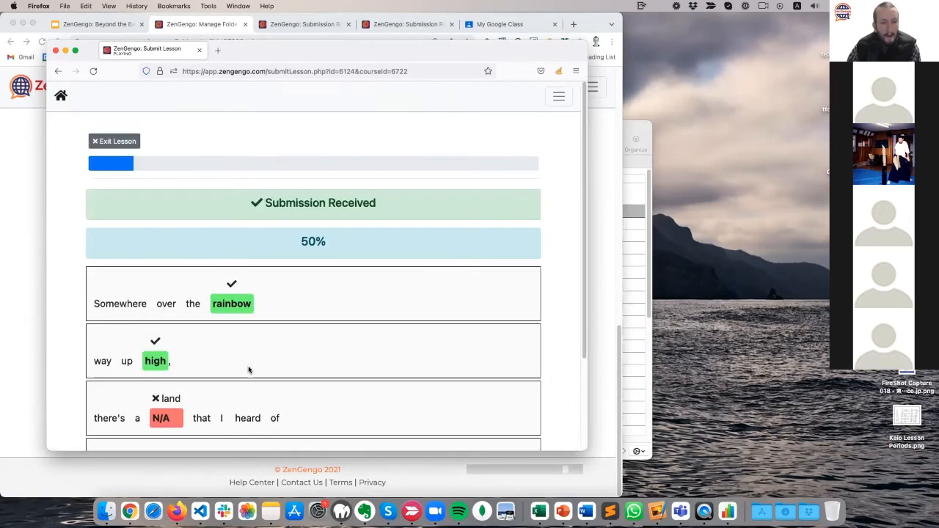
Review the 50% dictation result and return to the Student Portal home.
{"action": "left_click_drag", "start_coordinate": [260, 51], "coordinate": [281, 57]}
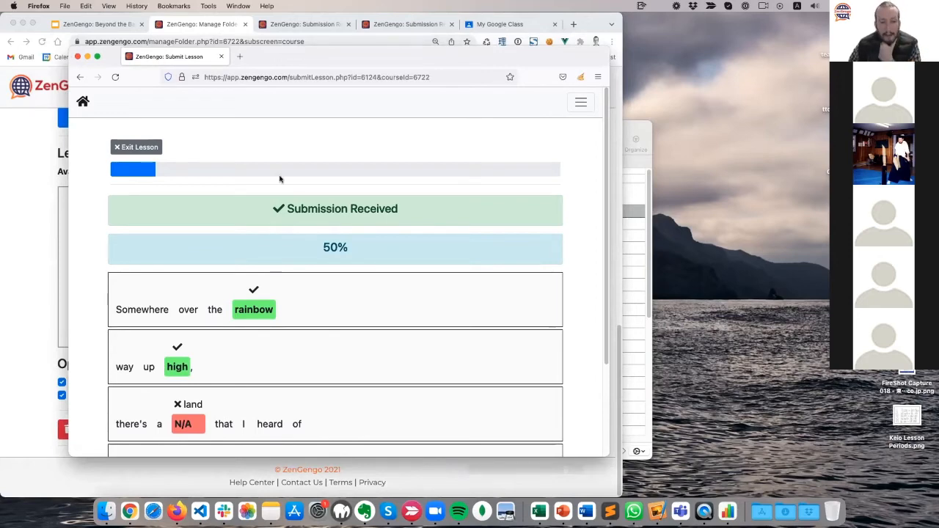
{"action": "scroll", "coordinate": [253, 353], "scroll_direction": "down", "scroll_amount": 3}
{"action": "scroll", "coordinate": [235, 366], "scroll_direction": "up", "scroll_amount": 3}
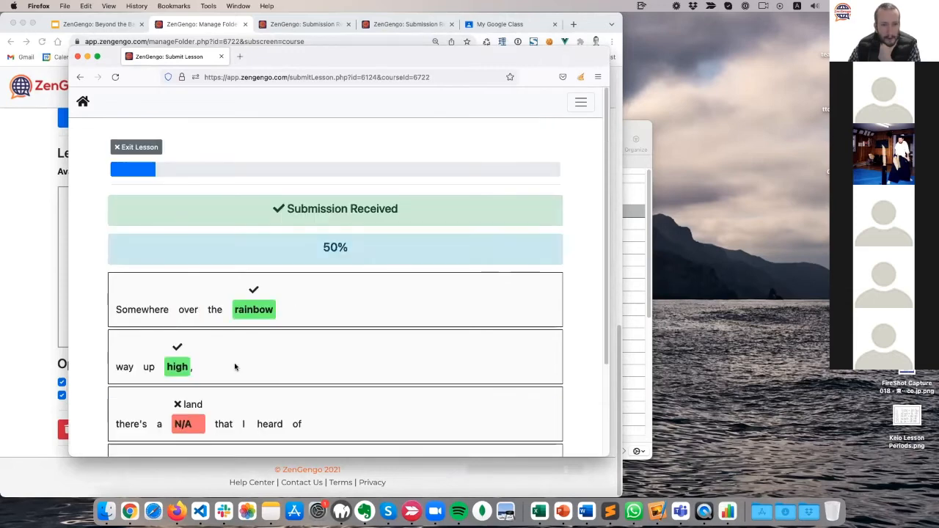
{"action": "scroll", "coordinate": [130, 173], "scroll_direction": "down", "scroll_amount": 3}
{"action": "scroll", "coordinate": [287, 352], "scroll_direction": "up", "scroll_amount": 2}
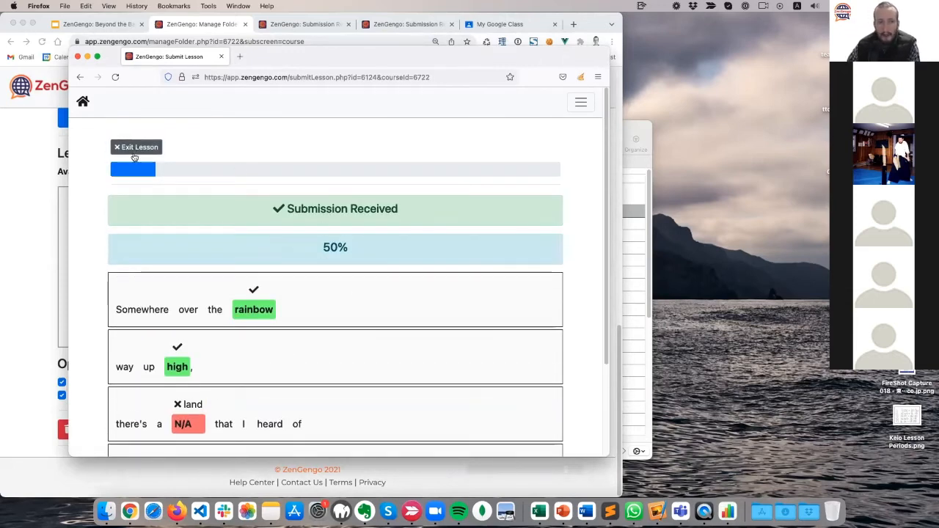
{"action": "left_click", "coordinate": [83, 101]}
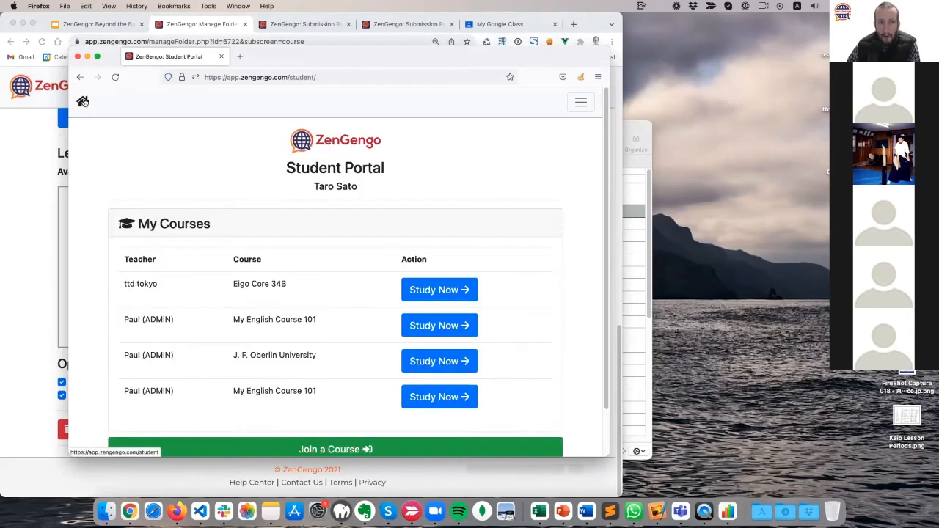
Open My English Course 102 via Study Now and select English Demo Lesson in the Lessons table.
{"action": "scroll", "coordinate": [94, 219], "scroll_direction": "down", "scroll_amount": 2}
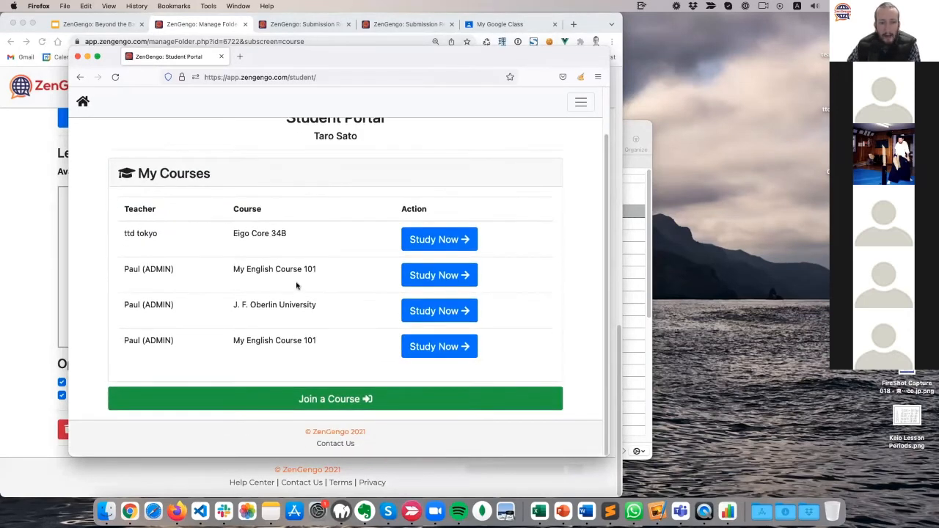
{"action": "left_click", "coordinate": [439, 346]}
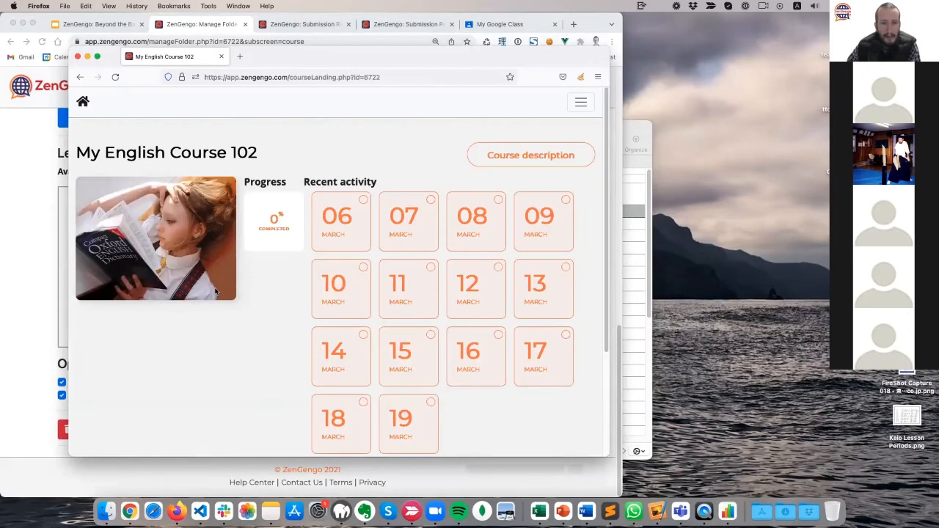
{"action": "scroll", "coordinate": [215, 292], "scroll_direction": "down", "scroll_amount": 5}
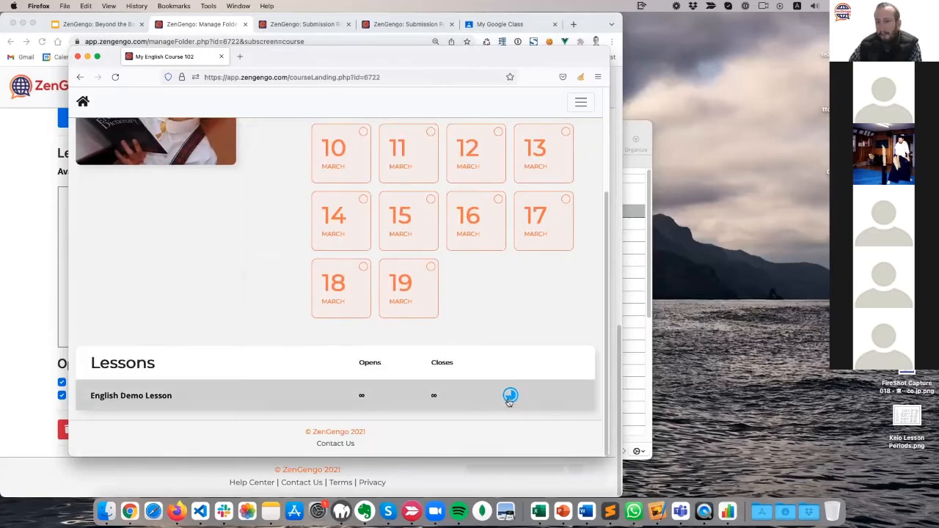
{"action": "scroll", "coordinate": [220, 301], "scroll_direction": "up", "scroll_amount": 5}
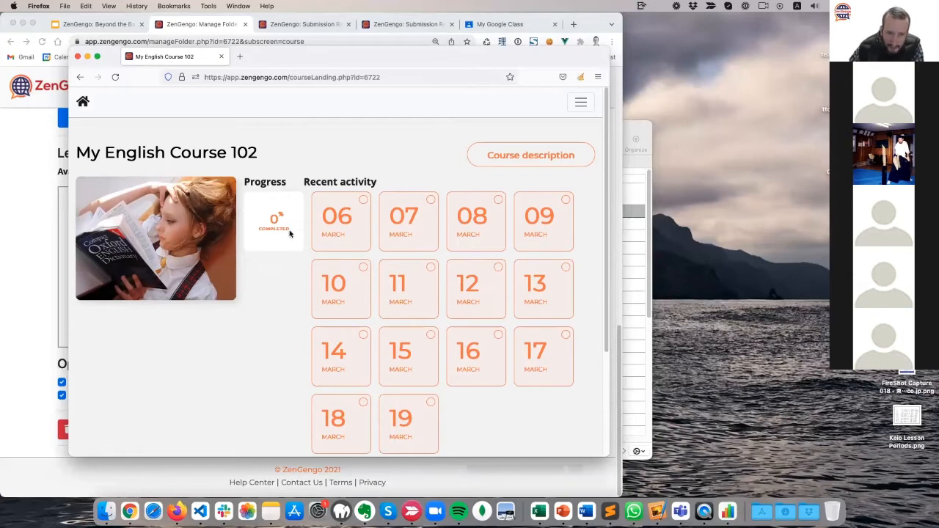
{"action": "scroll", "coordinate": [185, 304], "scroll_direction": "down", "scroll_amount": 5}
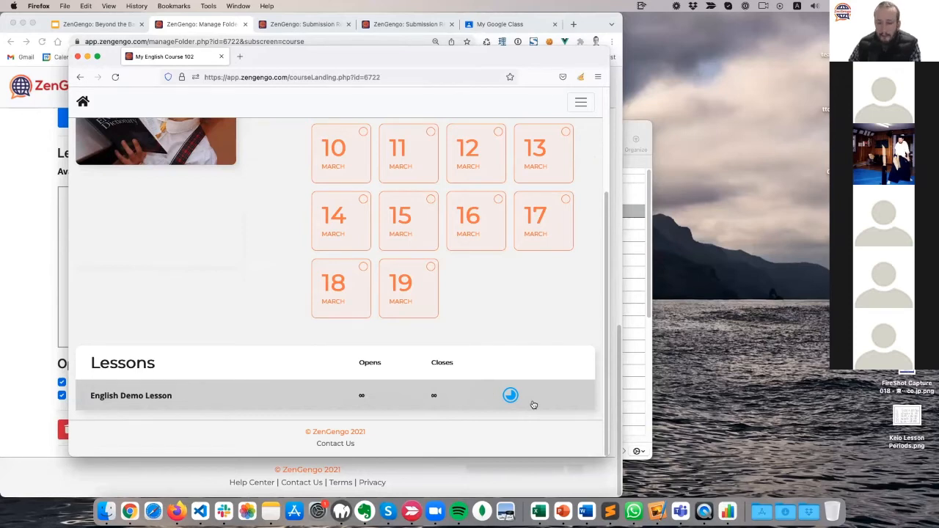
{"action": "scroll", "coordinate": [526, 325], "scroll_direction": "up", "scroll_amount": 4}
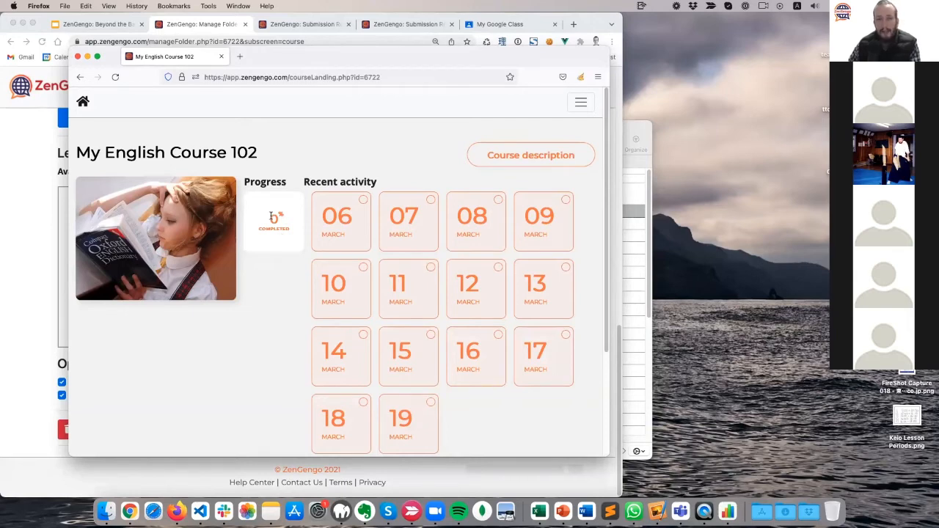
{"action": "scroll", "coordinate": [249, 293], "scroll_direction": "down", "scroll_amount": 3}
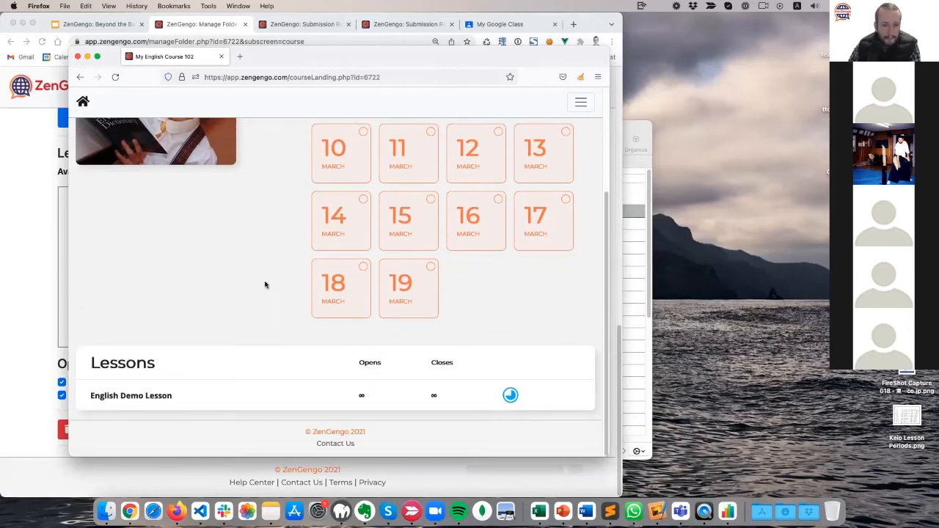
{"action": "left_click", "coordinate": [219, 399]}
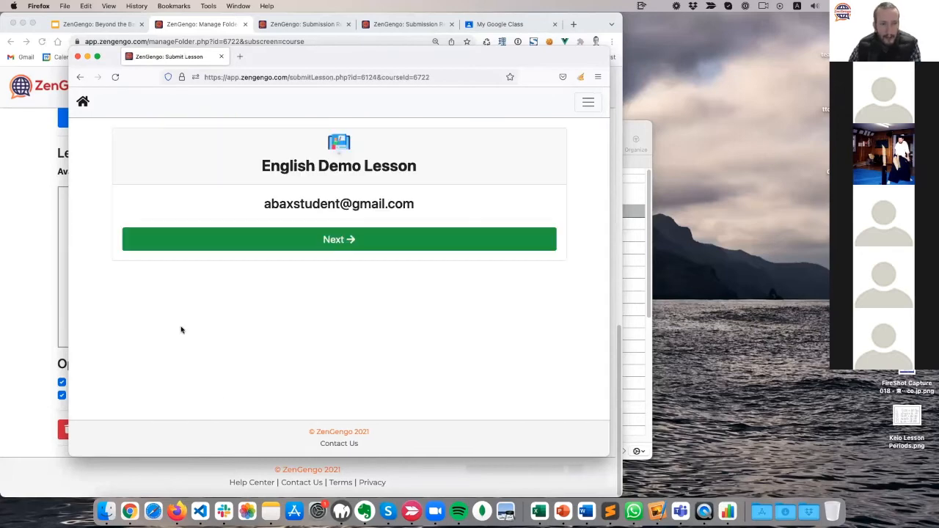
Resume the earlier attempt at 10% complete and continue to the small town or big city prompt.
{"action": "left_click", "coordinate": [351, 248]}
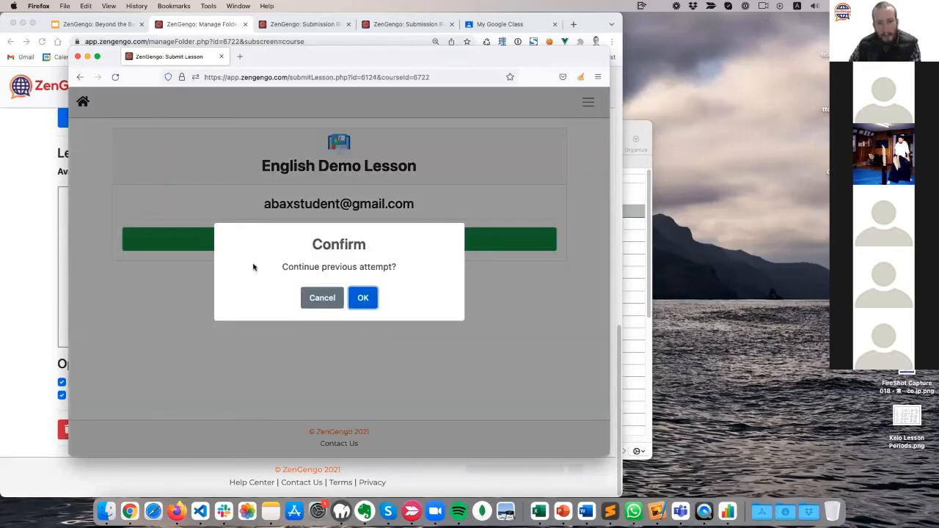
{"action": "left_click_drag", "start_coordinate": [279, 267], "coordinate": [428, 266]}
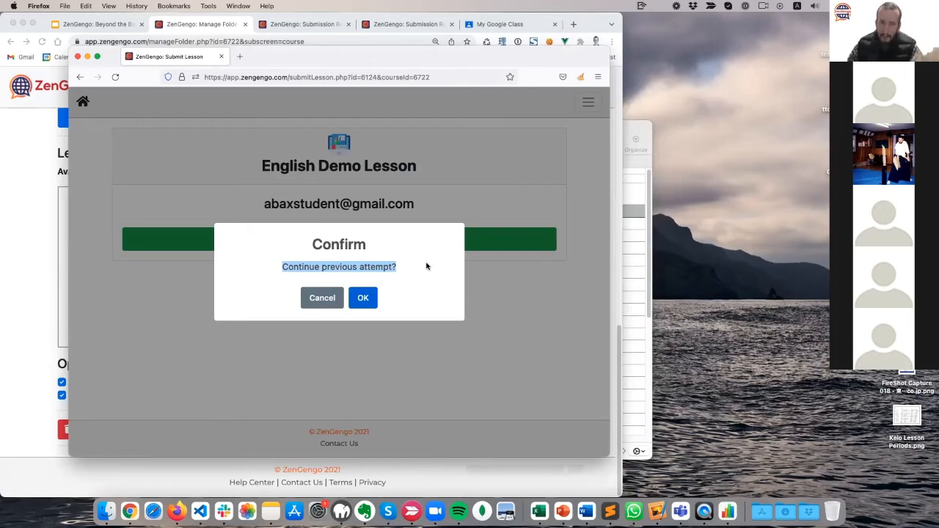
{"action": "left_click", "coordinate": [362, 299]}
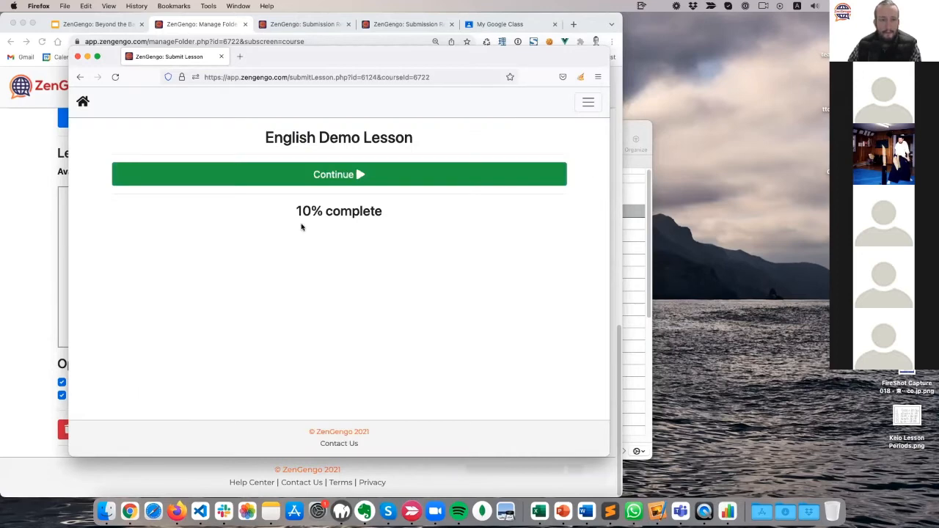
{"action": "left_click_drag", "start_coordinate": [255, 201], "coordinate": [440, 218]}
{"action": "left_click", "coordinate": [360, 174]}
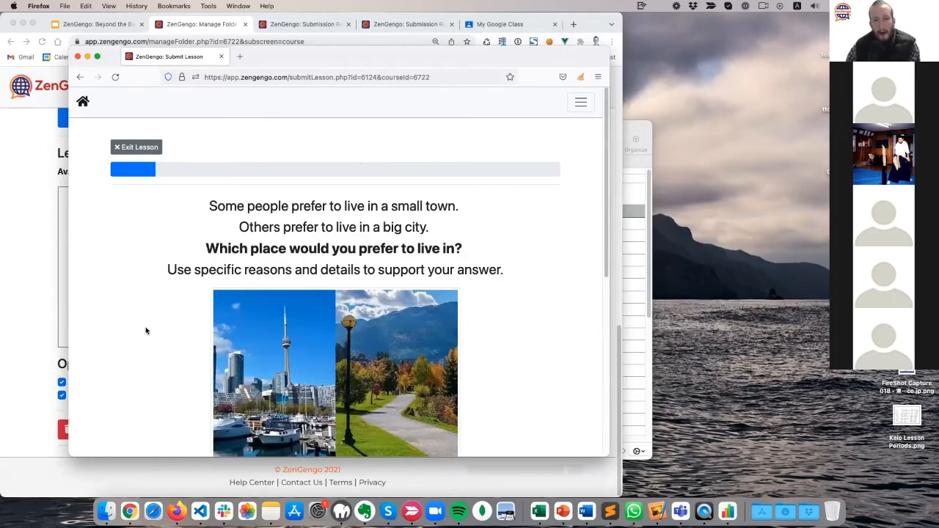
Start the writing activity and enter 'I would prefer to live in a city' as the answer.
{"action": "scroll", "coordinate": [140, 365], "scroll_direction": "down", "scroll_amount": 5}
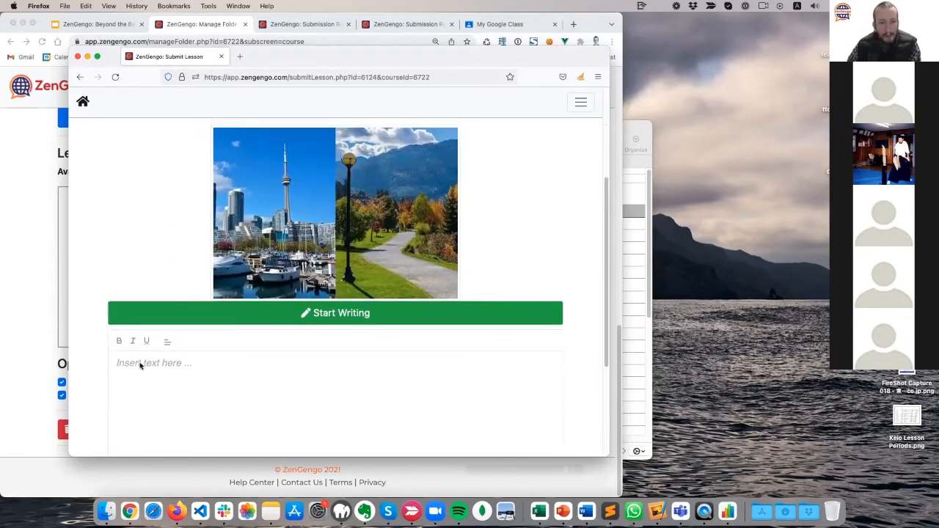
{"action": "scroll", "coordinate": [140, 364], "scroll_direction": "up", "scroll_amount": 3}
{"action": "scroll", "coordinate": [140, 364], "scroll_direction": "down", "scroll_amount": 1}
{"action": "scroll", "coordinate": [140, 364], "scroll_direction": "up", "scroll_amount": 1}
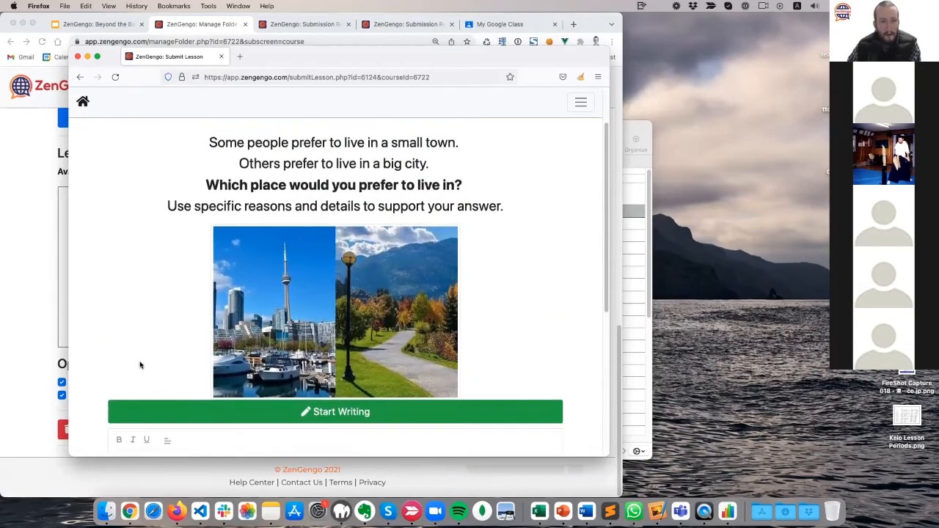
{"action": "scroll", "coordinate": [139, 364], "scroll_direction": "down", "scroll_amount": 3}
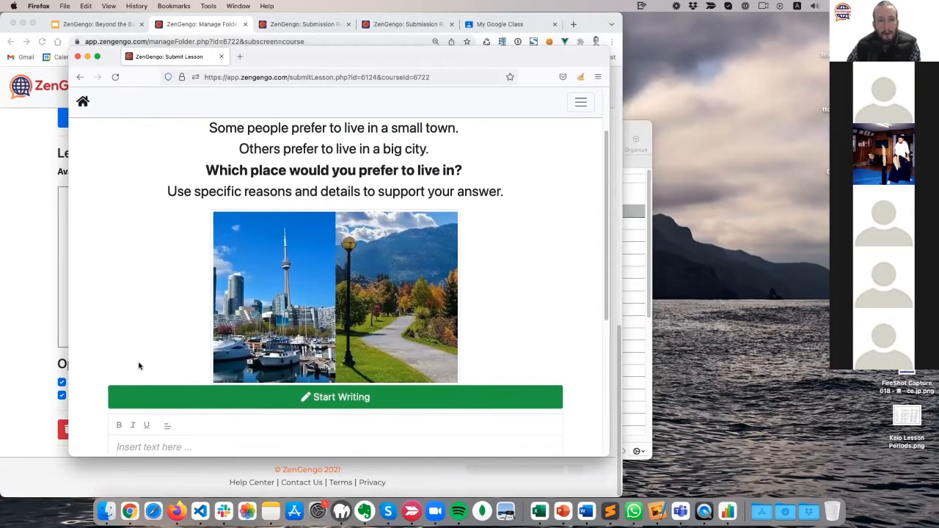
{"action": "left_click", "coordinate": [209, 349]}
{"action": "scroll", "coordinate": [207, 334], "scroll_direction": "down", "scroll_amount": 2}
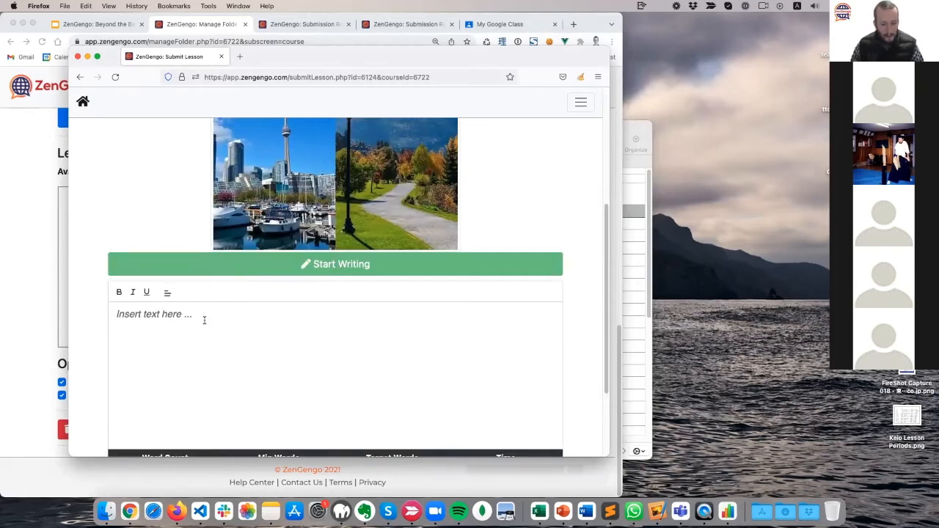
{"action": "scroll", "coordinate": [204, 319], "scroll_direction": "down", "scroll_amount": 1}
{"action": "type", "text": "I would pre"}
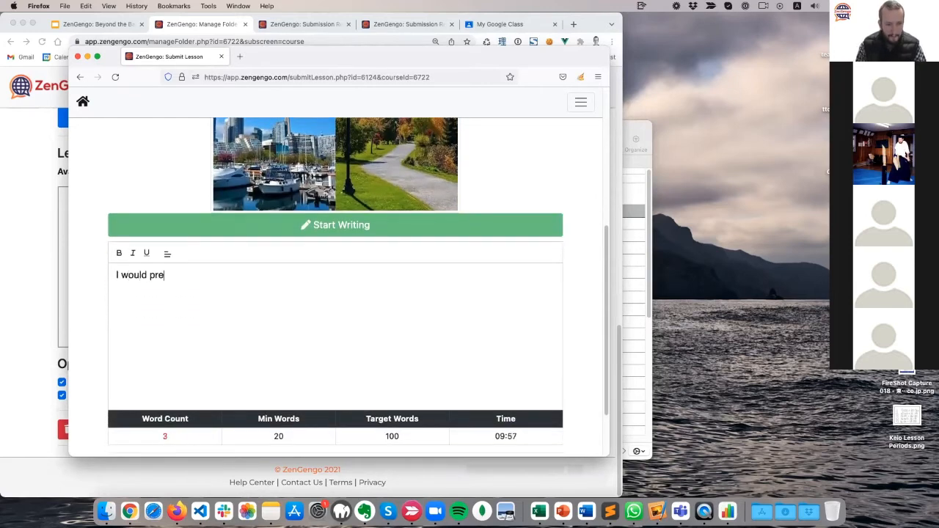
{"action": "type", "text": "fer to live in a city."}
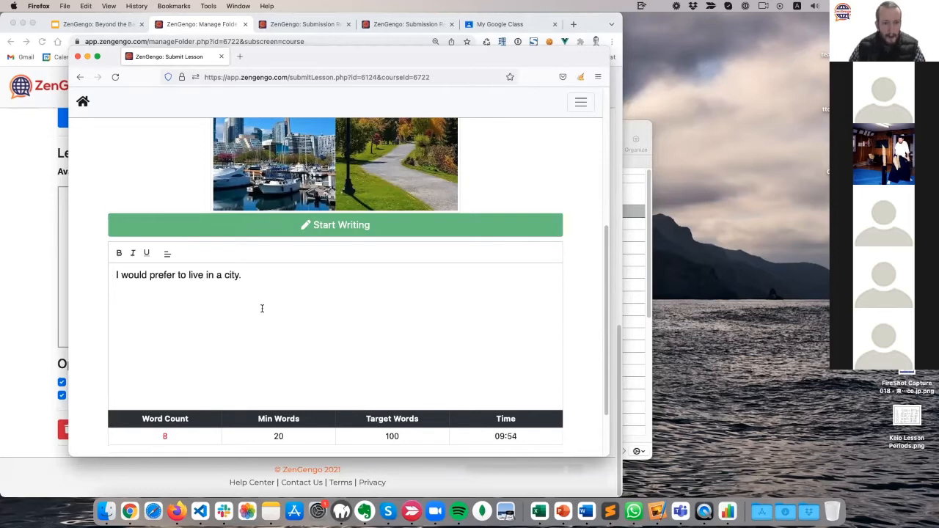
Pad the answer with filler 'asdf' words to pass the 20-word minimum, reaching 27.
{"action": "scroll", "coordinate": [261, 308], "scroll_direction": "down", "scroll_amount": 2}
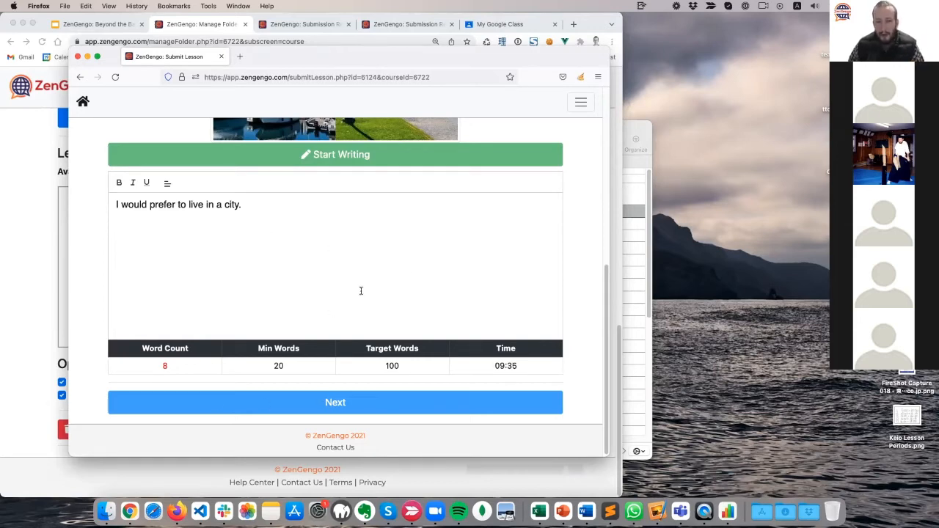
{"action": "type", "text": "asdf asdf asdf asdf asdf "}
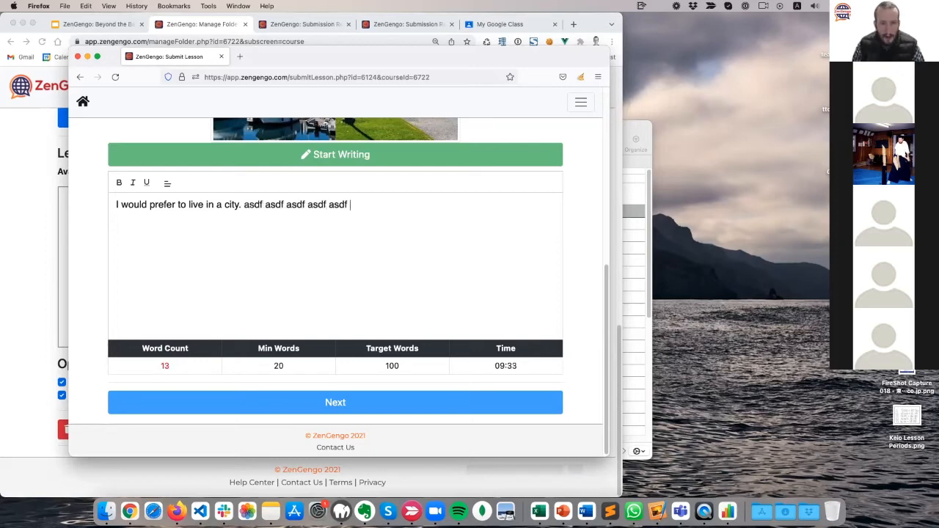
{"action": "type", "text": "asdf asdf asdf asdf asdf asdf asdf asdf asdf asdf asdf asdf "}
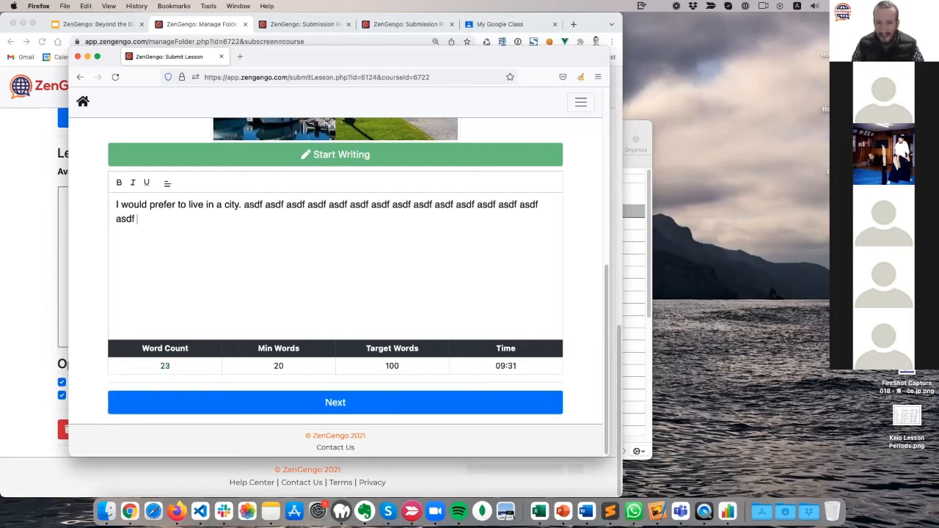
{"action": "type", "text": "asdf asdf"}
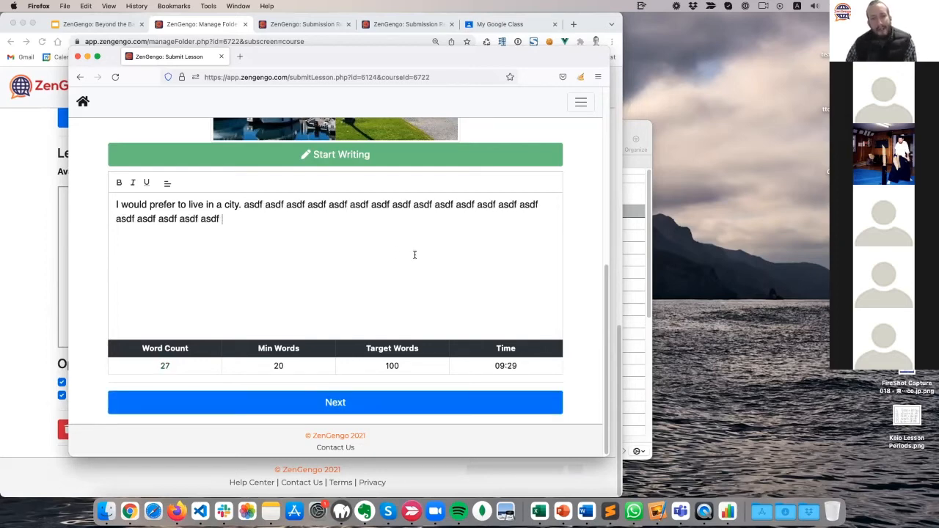
{"action": "double_click", "coordinate": [360, 204]}
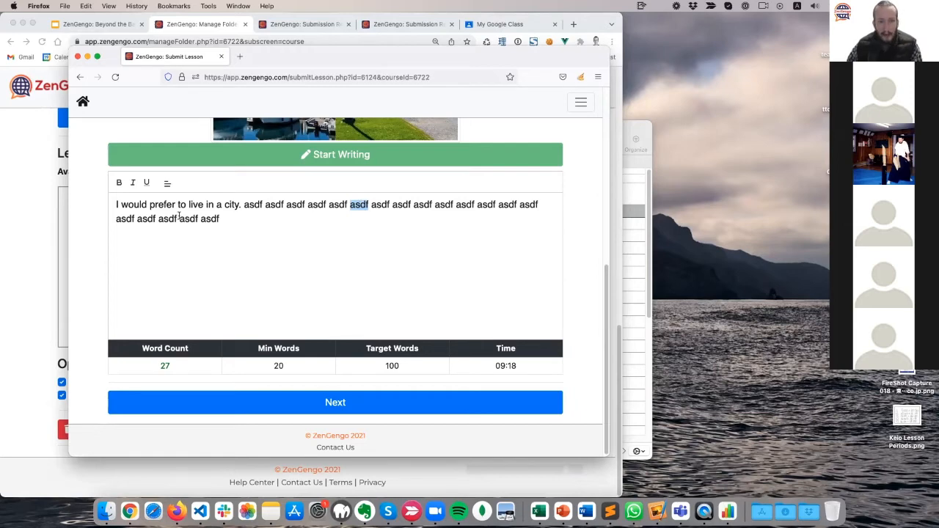
{"action": "left_click_drag", "start_coordinate": [115, 205], "coordinate": [253, 233]}
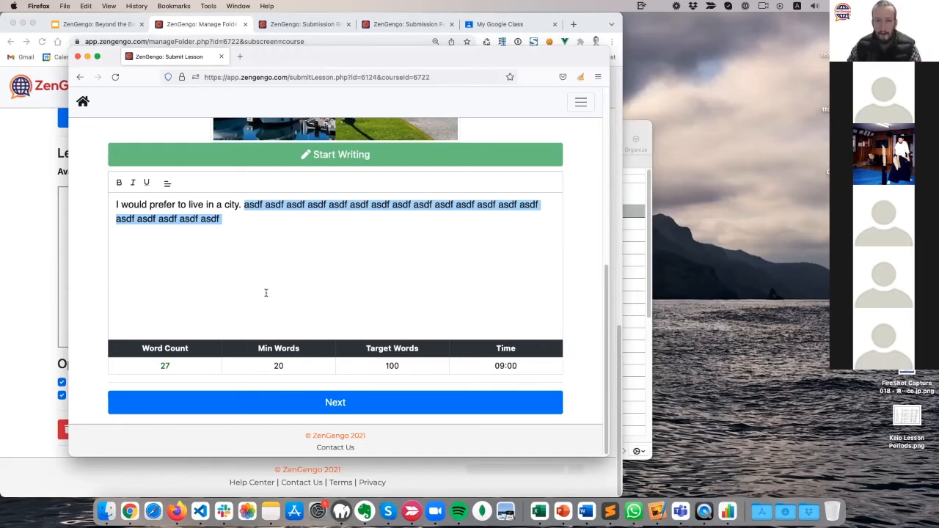
Submit the city essay, review its 8% score and spelling feedback, then go to the next question.
{"action": "left_click", "coordinate": [285, 406]}
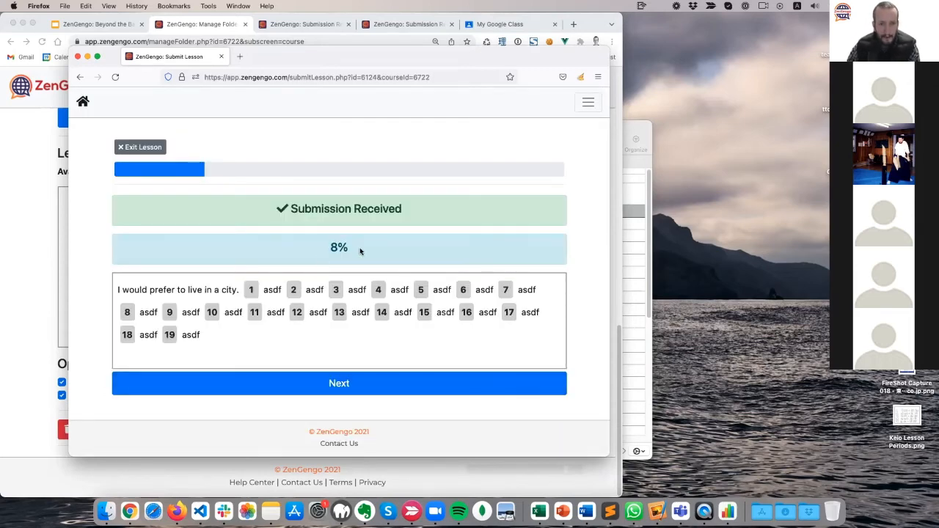
{"action": "left_click_drag", "start_coordinate": [372, 250], "coordinate": [314, 250]}
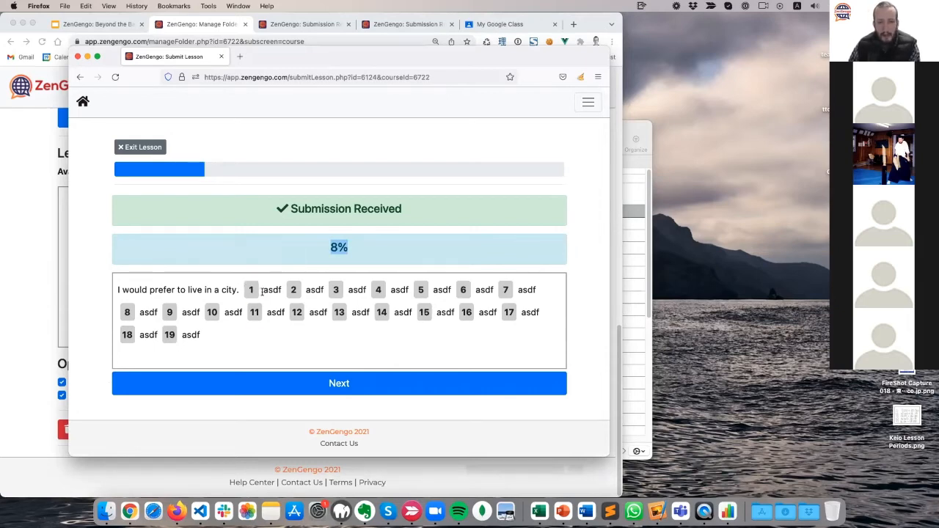
{"action": "mouse_move", "coordinate": [253, 314]}
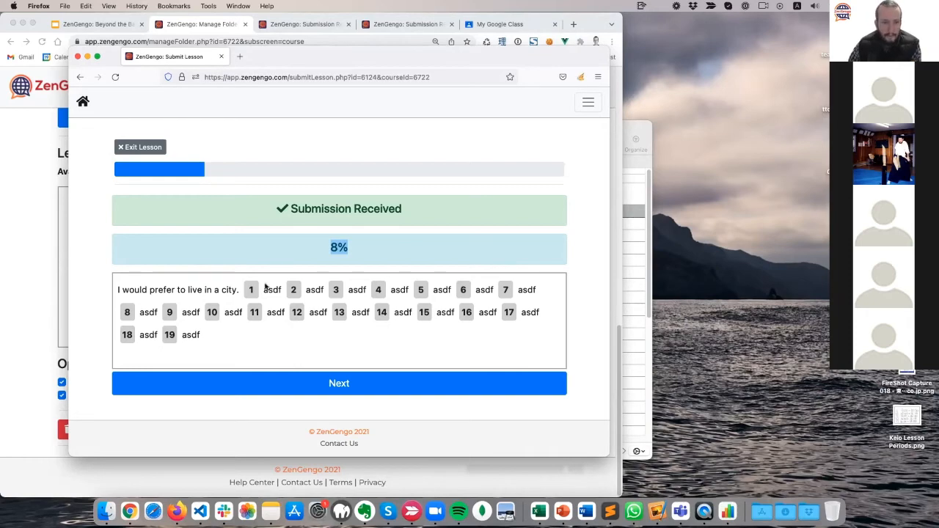
{"action": "left_click", "coordinate": [319, 388]}
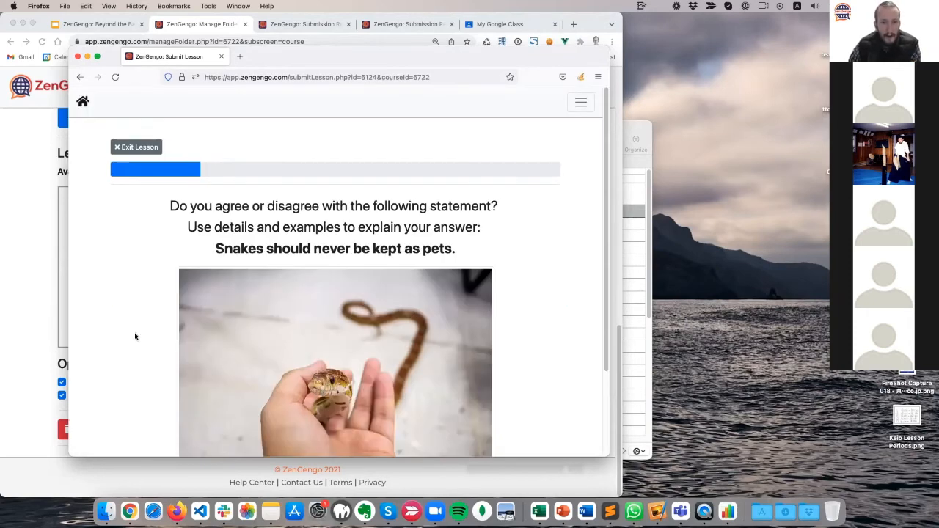
Scroll below the snake image and choose Set Up Camera to record the speaking answer.
{"action": "scroll", "coordinate": [126, 349], "scroll_direction": "down", "scroll_amount": 3}
{"action": "scroll", "coordinate": [126, 350], "scroll_direction": "up", "scroll_amount": 3}
{"action": "scroll", "coordinate": [126, 355], "scroll_direction": "down", "scroll_amount": 4}
{"action": "scroll", "coordinate": [126, 355], "scroll_direction": "up", "scroll_amount": 4}
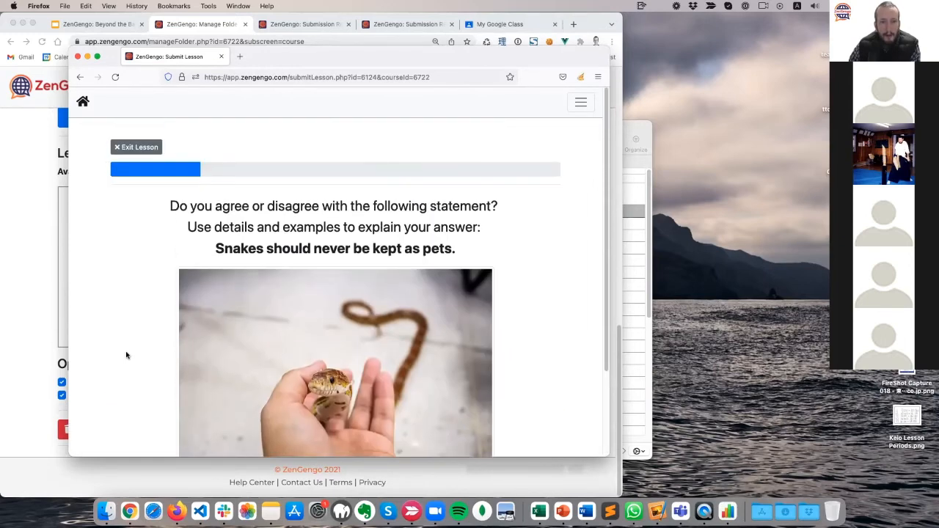
{"action": "scroll", "coordinate": [126, 355], "scroll_direction": "down", "scroll_amount": 3}
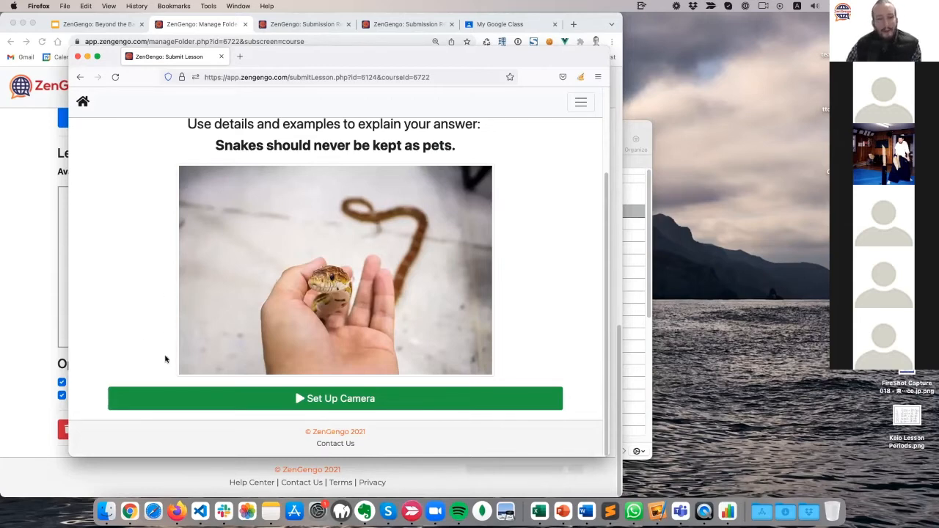
{"action": "scroll", "coordinate": [166, 359], "scroll_direction": "up", "scroll_amount": 3}
{"action": "scroll", "coordinate": [163, 373], "scroll_direction": "down", "scroll_amount": 3}
{"action": "scroll", "coordinate": [163, 373], "scroll_direction": "up", "scroll_amount": 3}
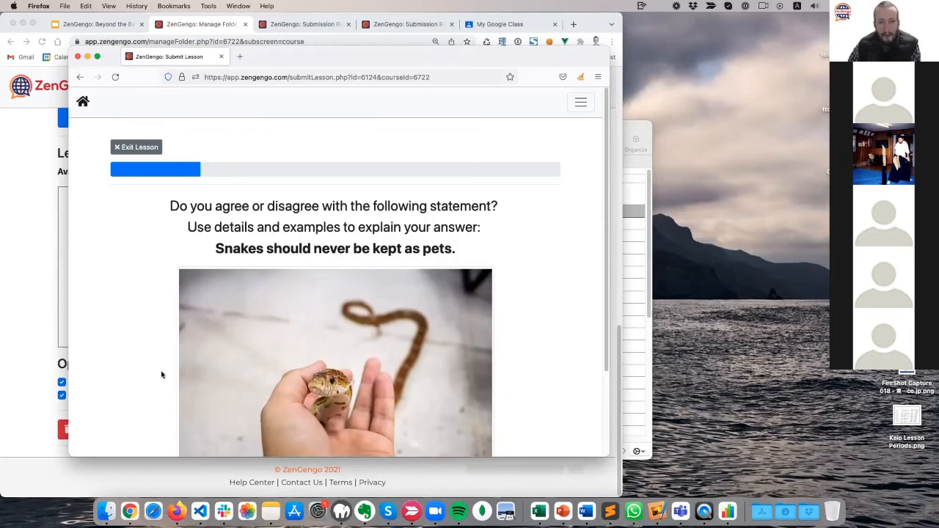
{"action": "scroll", "coordinate": [162, 375], "scroll_direction": "down", "scroll_amount": 3}
{"action": "scroll", "coordinate": [162, 374], "scroll_direction": "up", "scroll_amount": 3}
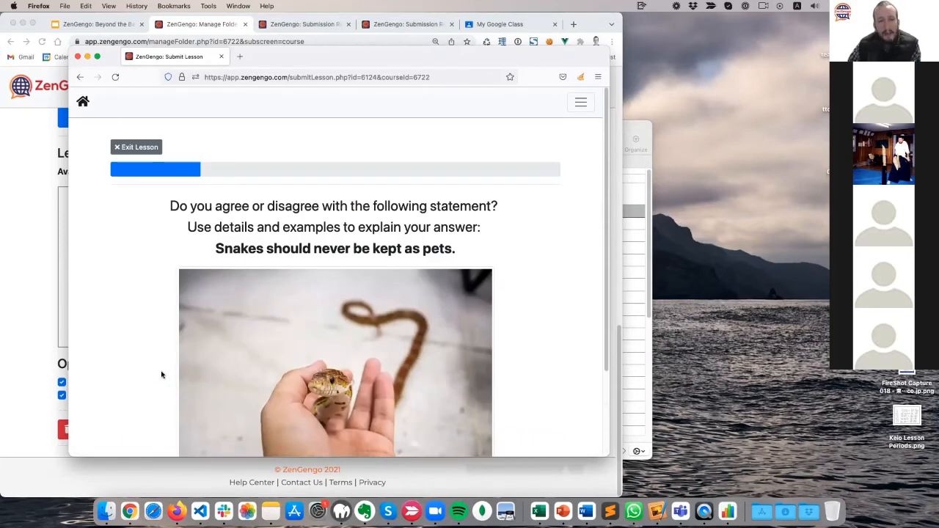
{"action": "scroll", "coordinate": [162, 375], "scroll_direction": "down", "scroll_amount": 3}
{"action": "scroll", "coordinate": [162, 375], "scroll_direction": "up", "scroll_amount": 3}
{"action": "scroll", "coordinate": [162, 375], "scroll_direction": "down", "scroll_amount": 3}
{"action": "scroll", "coordinate": [162, 375], "scroll_direction": "up", "scroll_amount": 3}
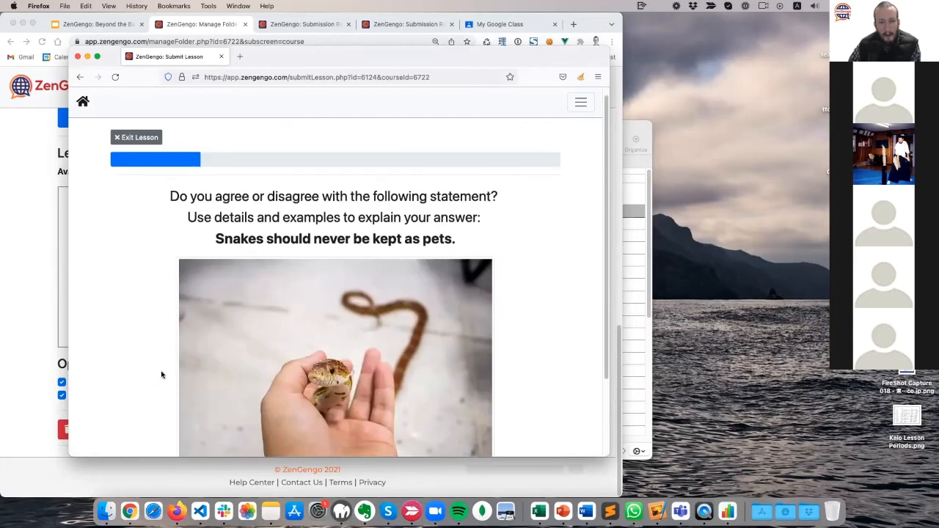
{"action": "scroll", "coordinate": [163, 375], "scroll_direction": "up", "scroll_amount": 1}
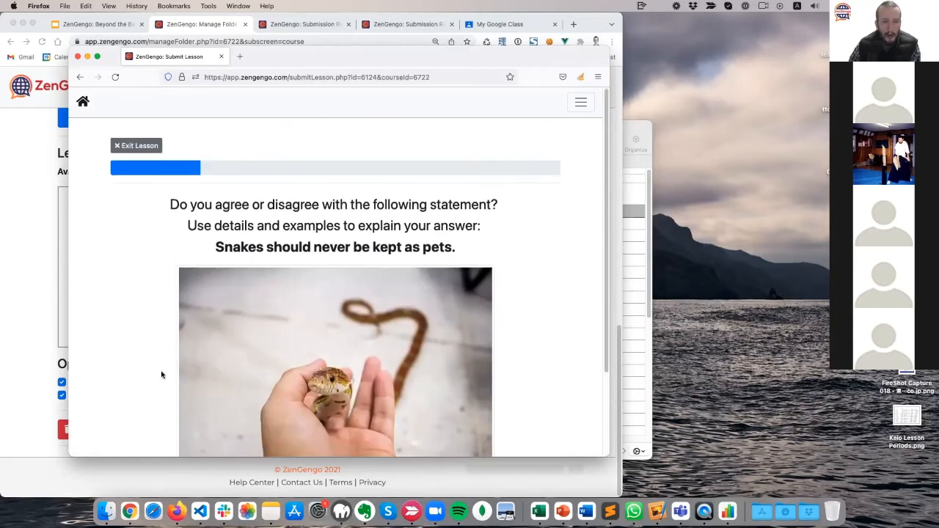
{"action": "scroll", "coordinate": [162, 375], "scroll_direction": "down", "scroll_amount": 3}
{"action": "scroll", "coordinate": [162, 375], "scroll_direction": "up", "scroll_amount": 1}
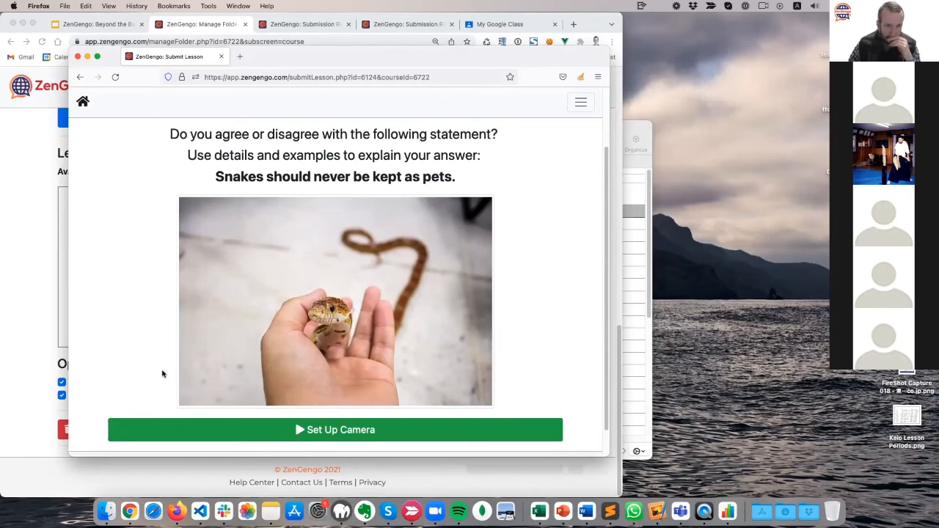
{"action": "left_click", "coordinate": [292, 431]}
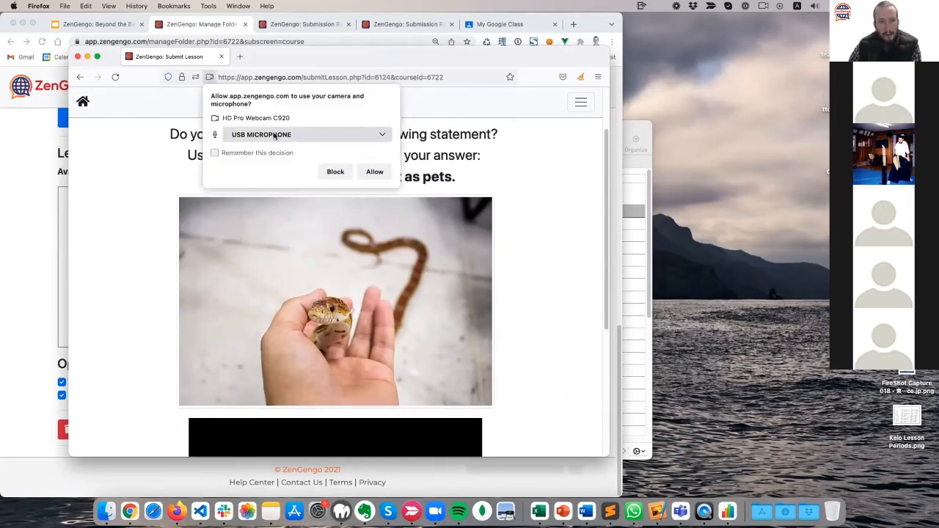
Allow camera and microphone access and record an 11-second video answer about snakes as pets.
{"action": "left_click", "coordinate": [375, 171]}
{"action": "scroll", "coordinate": [102, 284], "scroll_direction": "down", "scroll_amount": 5}
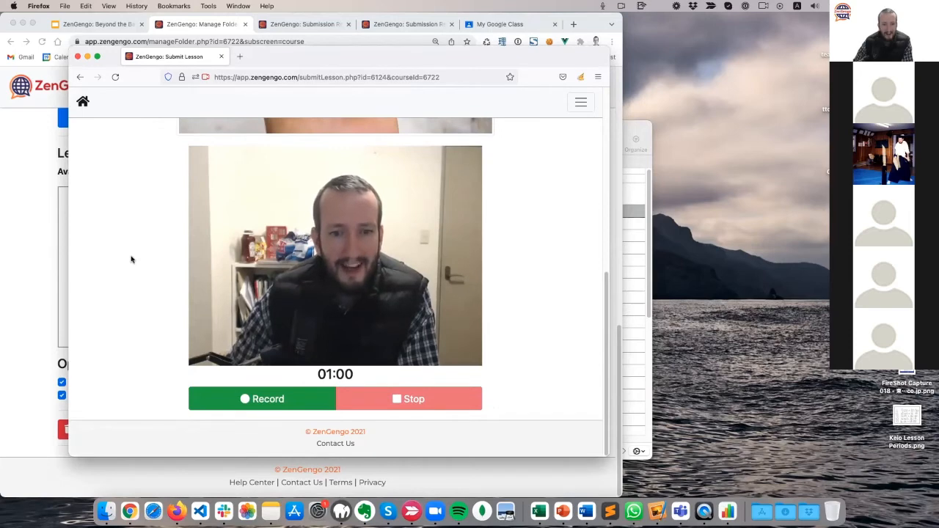
{"action": "left_click", "coordinate": [264, 401]}
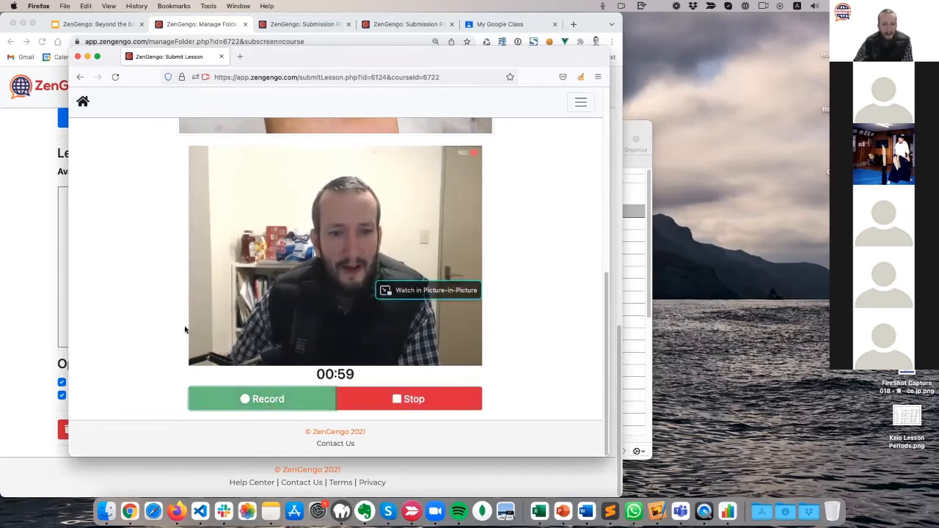
{"action": "scroll", "coordinate": [180, 334], "scroll_direction": "up", "scroll_amount": 3}
{"action": "scroll", "coordinate": [176, 357], "scroll_direction": "up", "scroll_amount": 3}
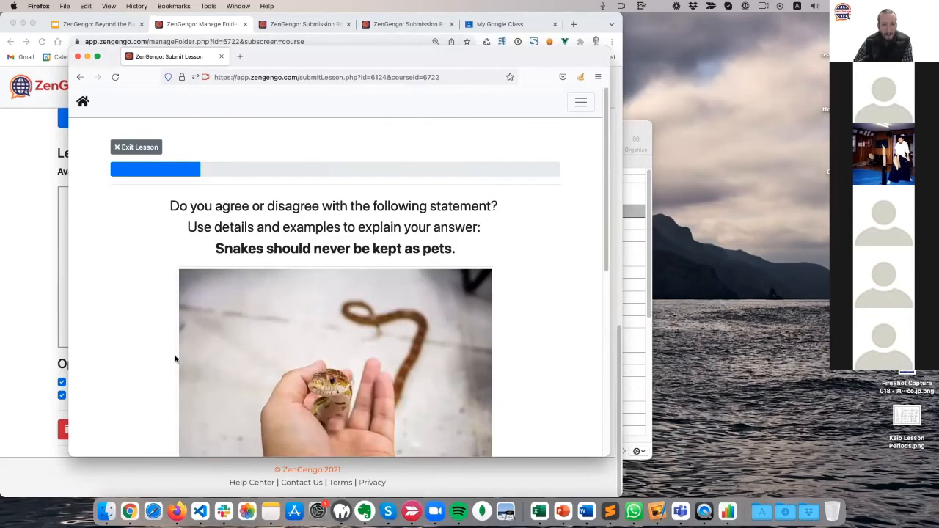
{"action": "scroll", "coordinate": [176, 357], "scroll_direction": "down", "scroll_amount": 5}
{"action": "scroll", "coordinate": [176, 357], "scroll_direction": "up", "scroll_amount": 5}
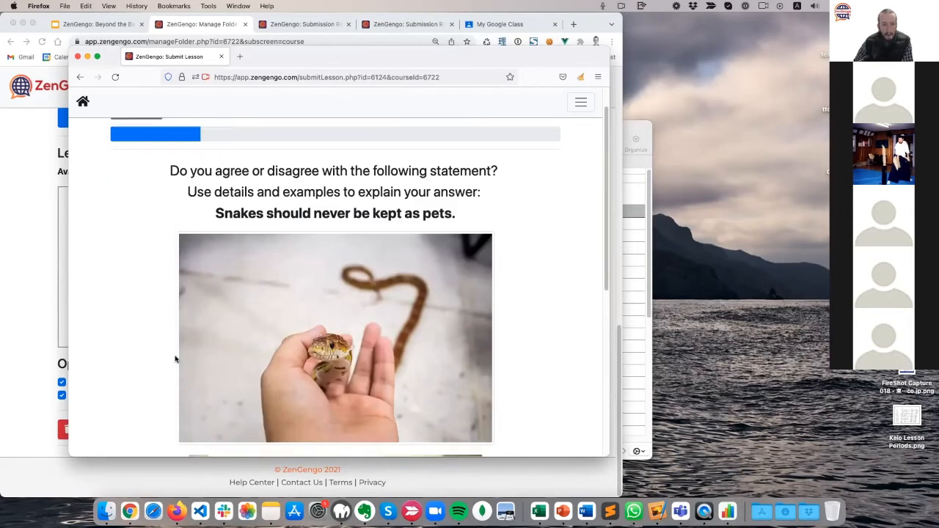
{"action": "scroll", "coordinate": [194, 382], "scroll_direction": "down", "scroll_amount": 5}
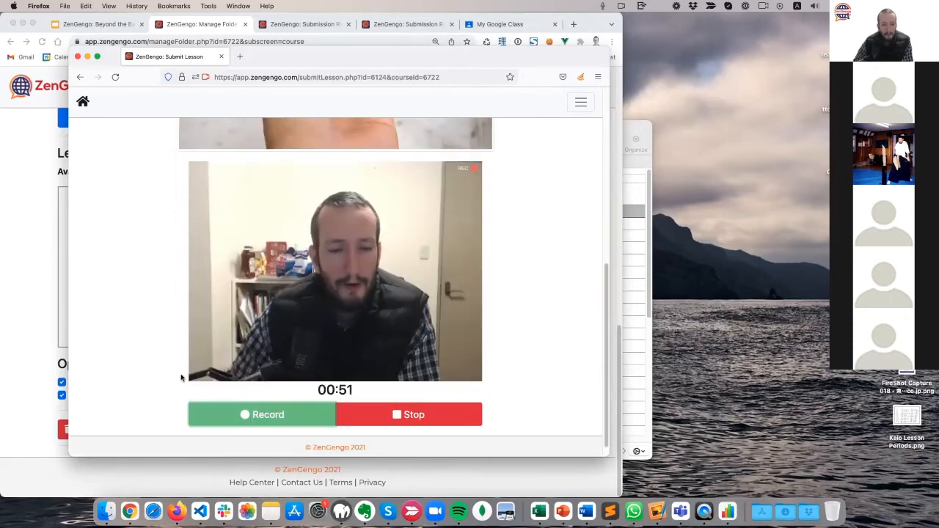
{"action": "left_click", "coordinate": [407, 414]}
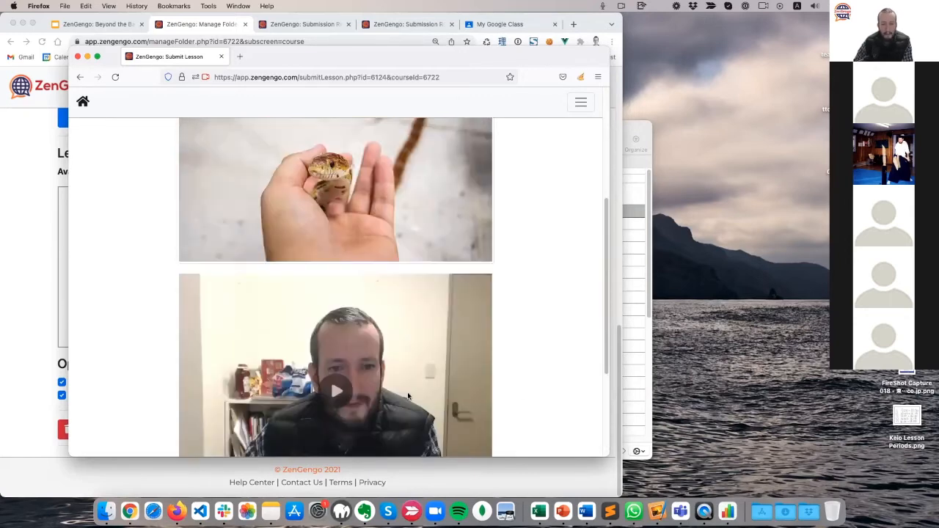
Play back and pause the recorded video answer, then submit it.
{"action": "scroll", "coordinate": [237, 372], "scroll_direction": "down", "scroll_amount": 5}
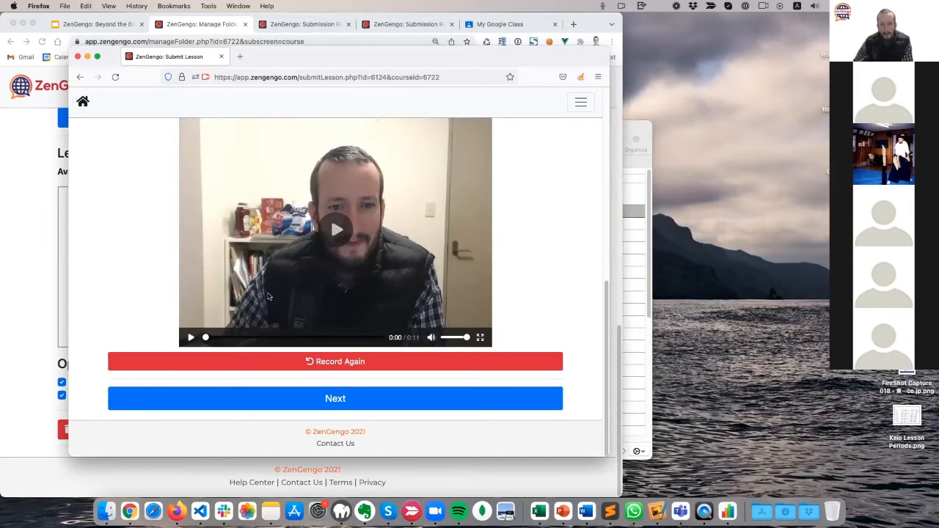
{"action": "left_click", "coordinate": [191, 338]}
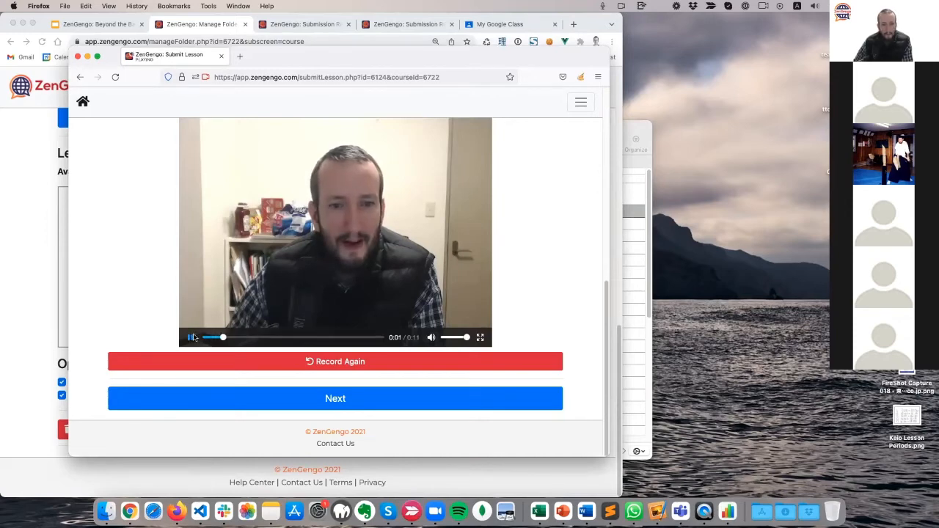
{"action": "left_click", "coordinate": [190, 338]}
{"action": "scroll", "coordinate": [140, 321], "scroll_direction": "up", "scroll_amount": 3}
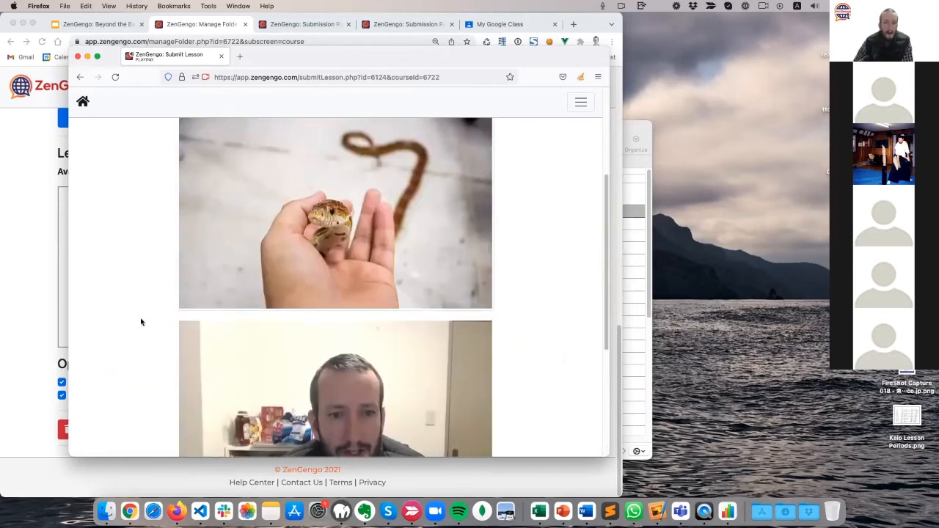
{"action": "scroll", "coordinate": [140, 320], "scroll_direction": "down", "scroll_amount": 3}
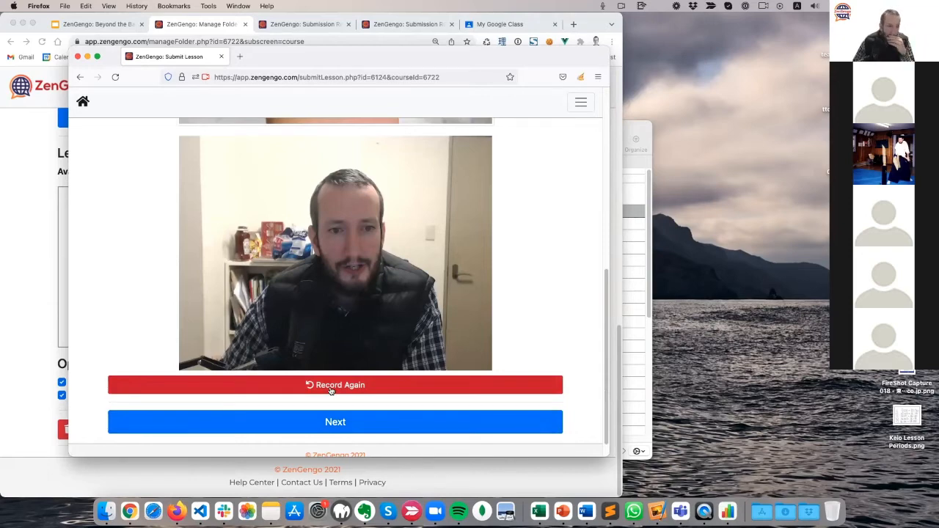
{"action": "left_click", "coordinate": [322, 421]}
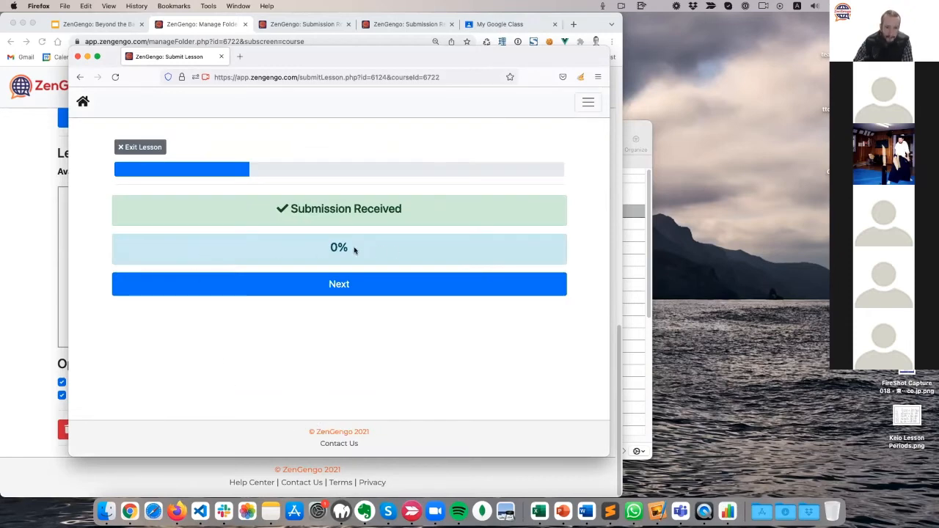
{"action": "left_click_drag", "start_coordinate": [353, 250], "coordinate": [128, 246]}
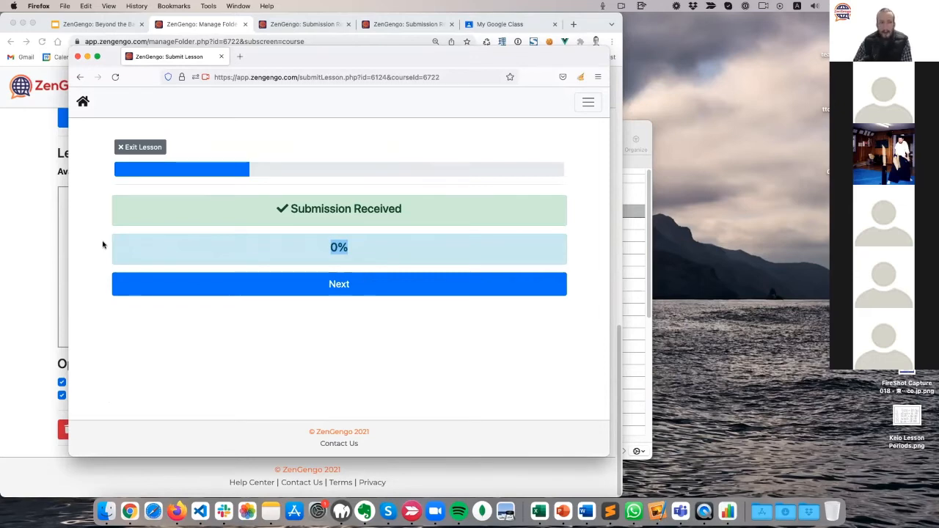
{"action": "left_click", "coordinate": [24, 189]}
{"action": "scroll", "coordinate": [26, 314], "scroll_direction": "up", "scroll_amount": 10}
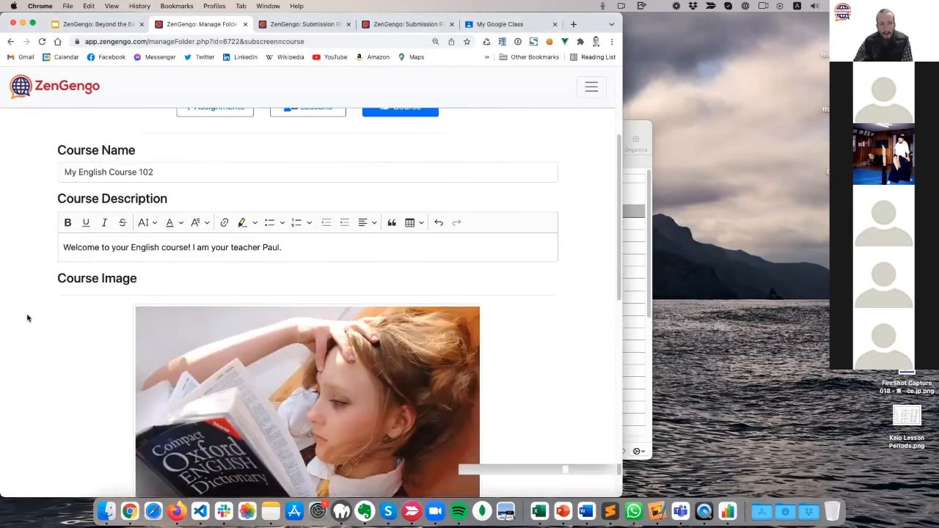
{"action": "scroll", "coordinate": [91, 298], "scroll_direction": "down", "scroll_amount": 5}
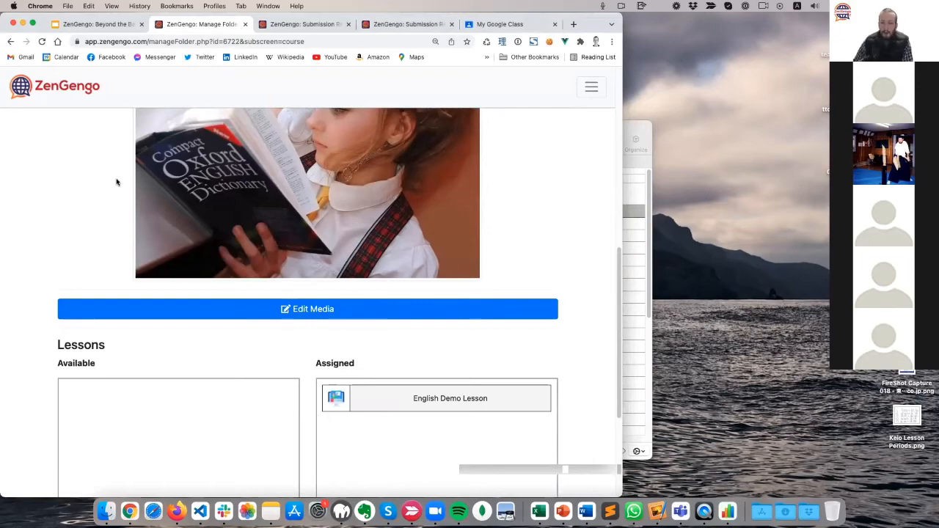
{"action": "key", "text": "ctrl+Up"}
{"action": "left_click", "coordinate": [348, 207]}
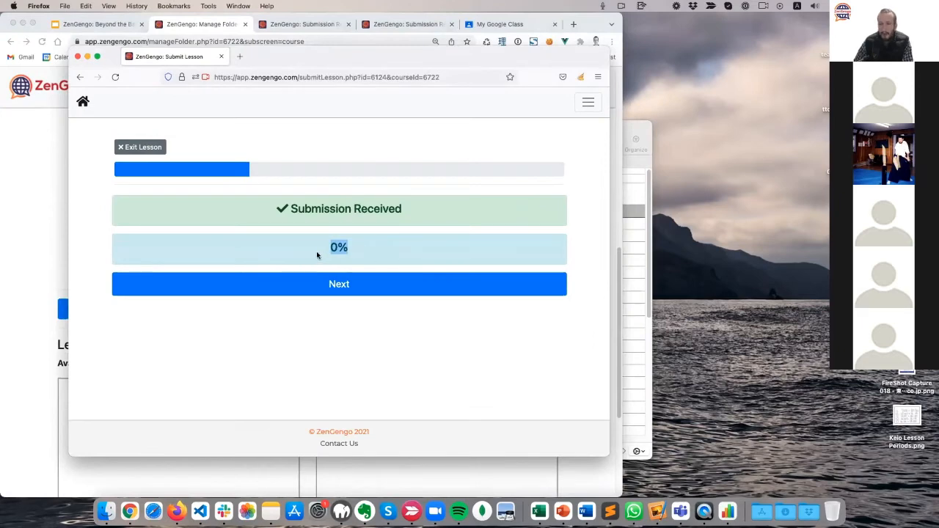
Skip the read-aloud question and advance past the sentence list to the photo question.
{"action": "left_click", "coordinate": [364, 289]}
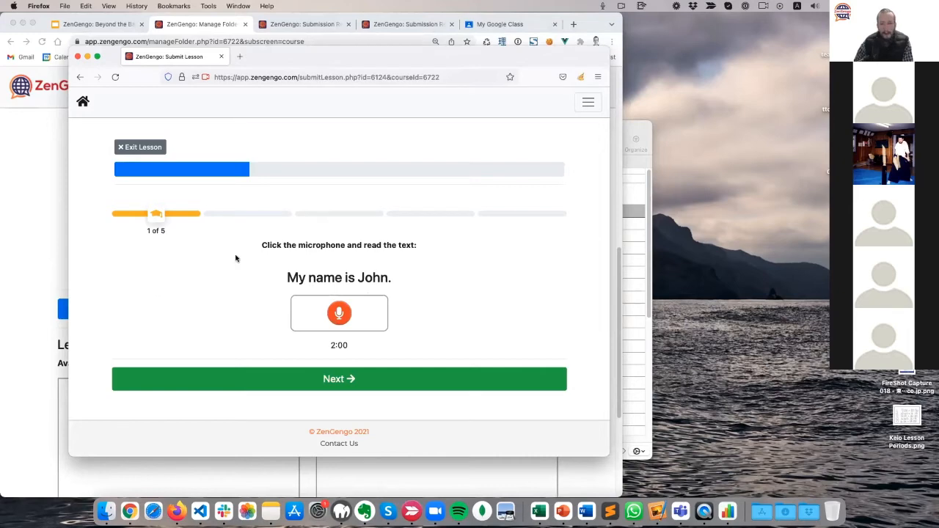
{"action": "left_click", "coordinate": [348, 373]}
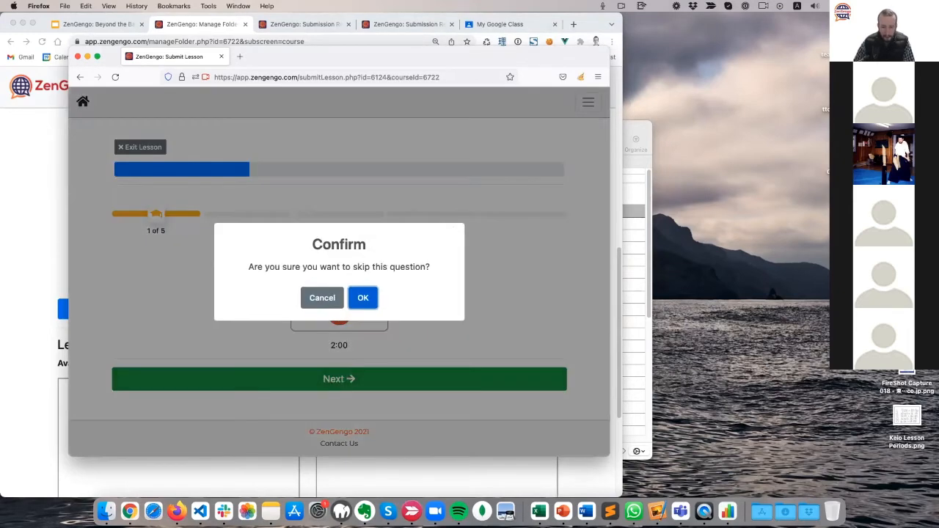
{"action": "key", "text": "Return"}
{"action": "key", "text": "Return"}
{"action": "key", "text": "Return"}
{"action": "key", "text": "Return"}
{"action": "key", "text": "Return"}
{"action": "key", "text": "Return"}
{"action": "key", "text": "Return"}
{"action": "key", "text": "Return"}
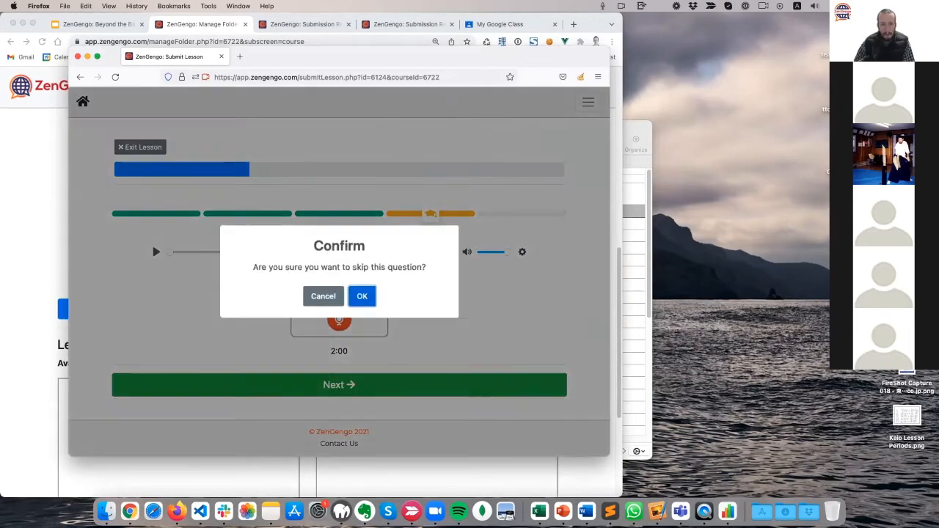
{"action": "scroll", "coordinate": [381, 357], "scroll_direction": "down", "scroll_amount": 5}
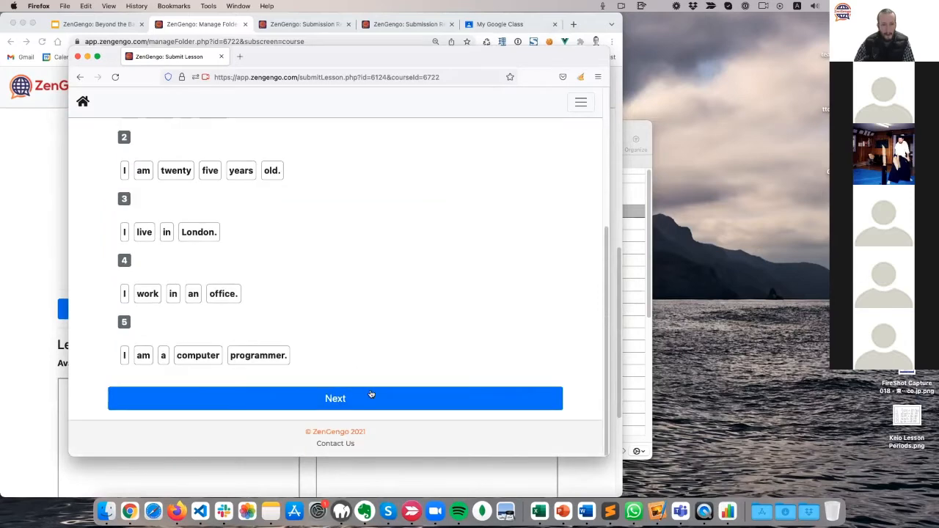
{"action": "left_click", "coordinate": [369, 394]}
Record a 2-second spoken answer to the best-friend picture prompt and submit it.
{"action": "scroll", "coordinate": [148, 315], "scroll_direction": "down", "scroll_amount": 3}
{"action": "scroll", "coordinate": [153, 313], "scroll_direction": "up", "scroll_amount": 3}
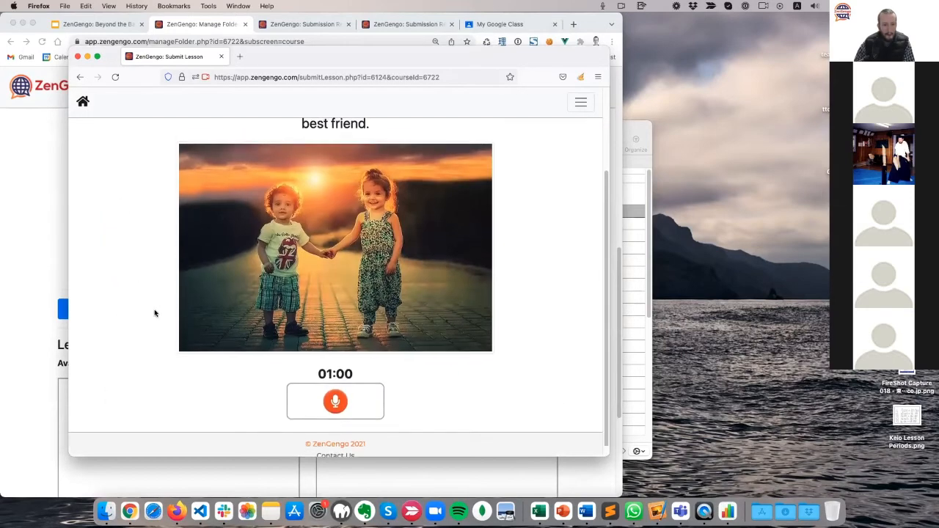
{"action": "scroll", "coordinate": [170, 299], "scroll_direction": "down", "scroll_amount": 3}
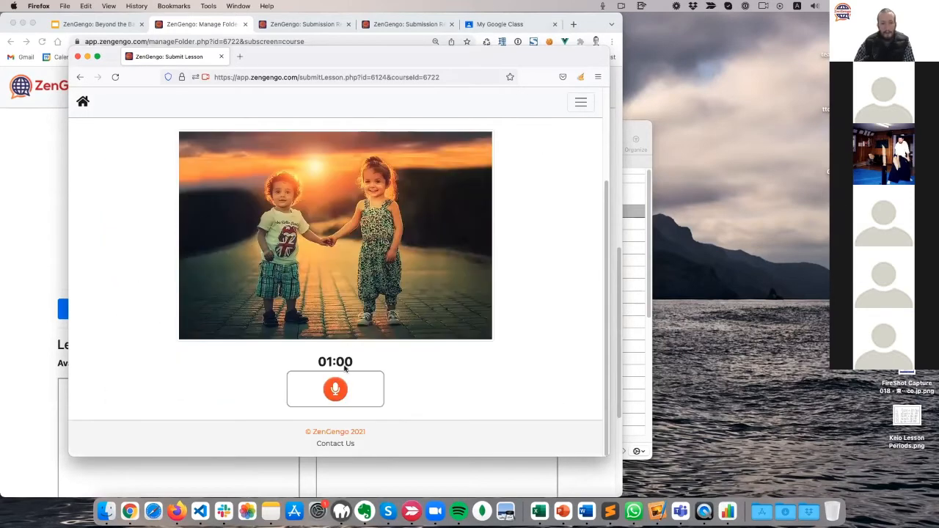
{"action": "left_click", "coordinate": [337, 388]}
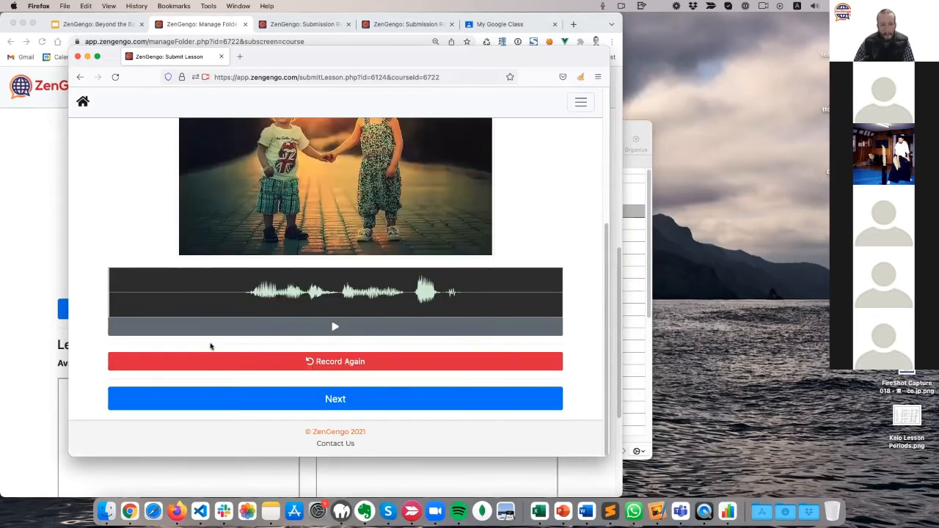
{"action": "left_click", "coordinate": [342, 400]}
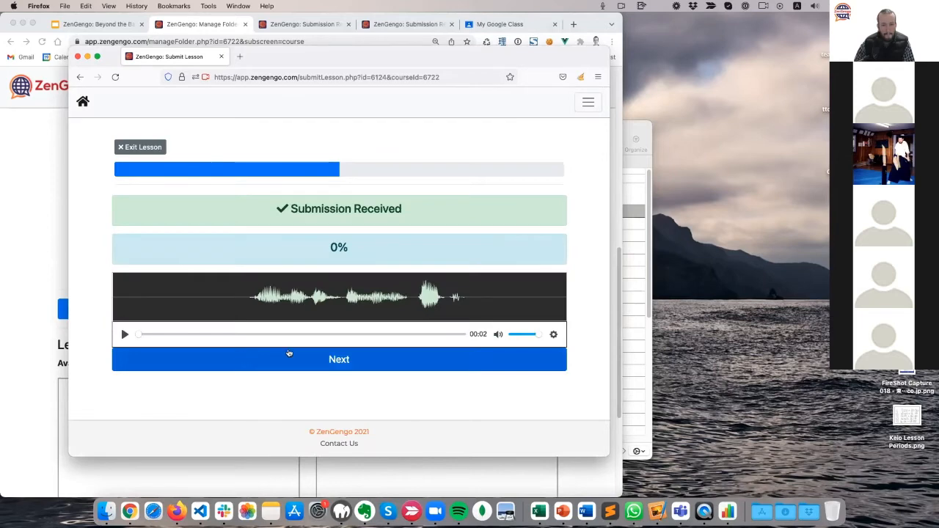
{"action": "left_click", "coordinate": [289, 353]}
Fill sentence one's blanks with 'country', 'united' and 'kingdon' after hearing the audio, and submit.
{"action": "scroll", "coordinate": [202, 283], "scroll_direction": "down", "scroll_amount": 1}
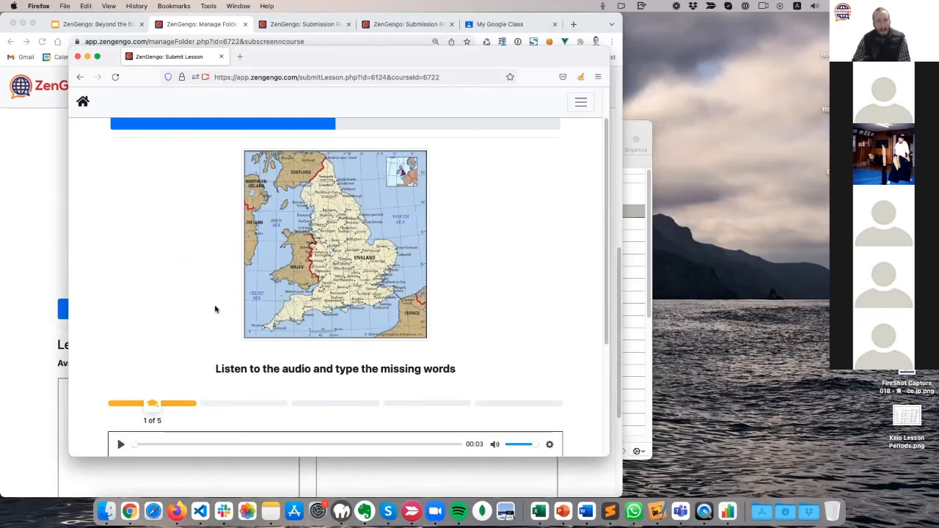
{"action": "scroll", "coordinate": [174, 356], "scroll_direction": "down", "scroll_amount": 3}
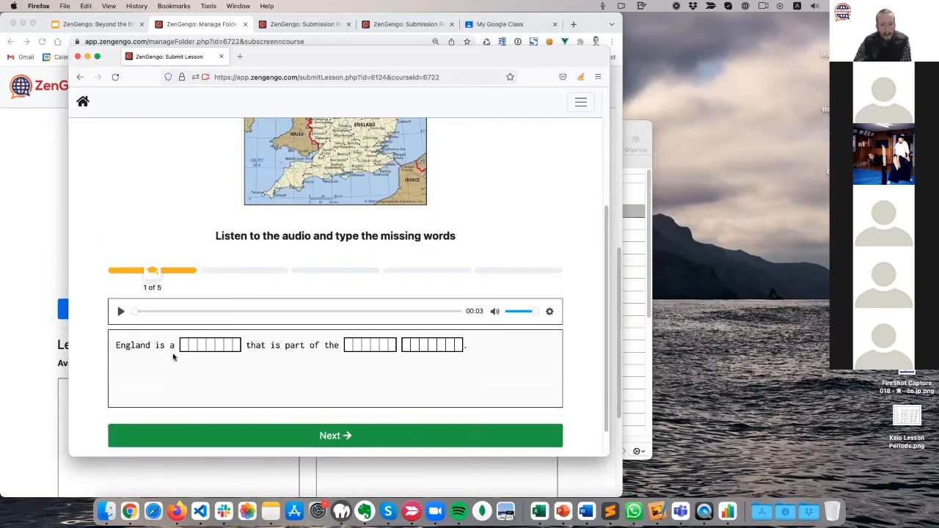
{"action": "scroll", "coordinate": [174, 357], "scroll_direction": "up", "scroll_amount": 4}
{"action": "scroll", "coordinate": [173, 355], "scroll_direction": "down", "scroll_amount": 4}
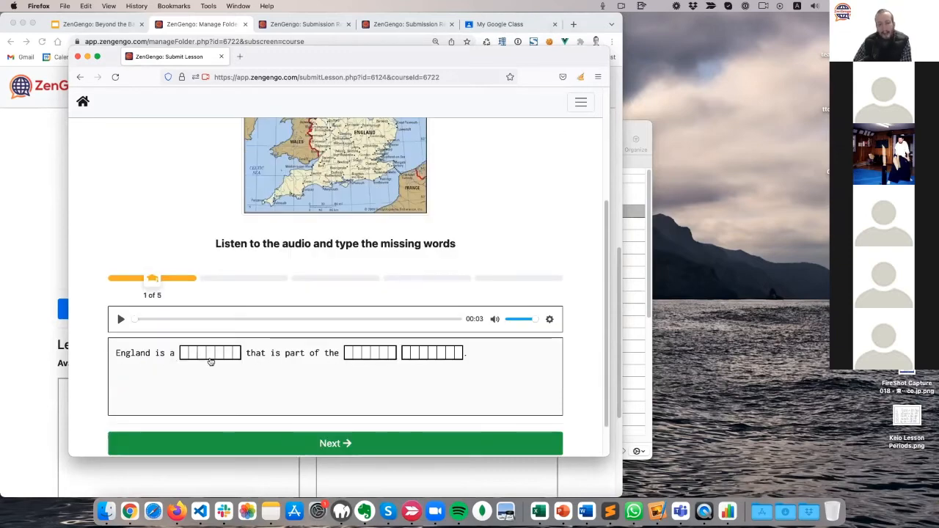
{"action": "left_click", "coordinate": [119, 321]}
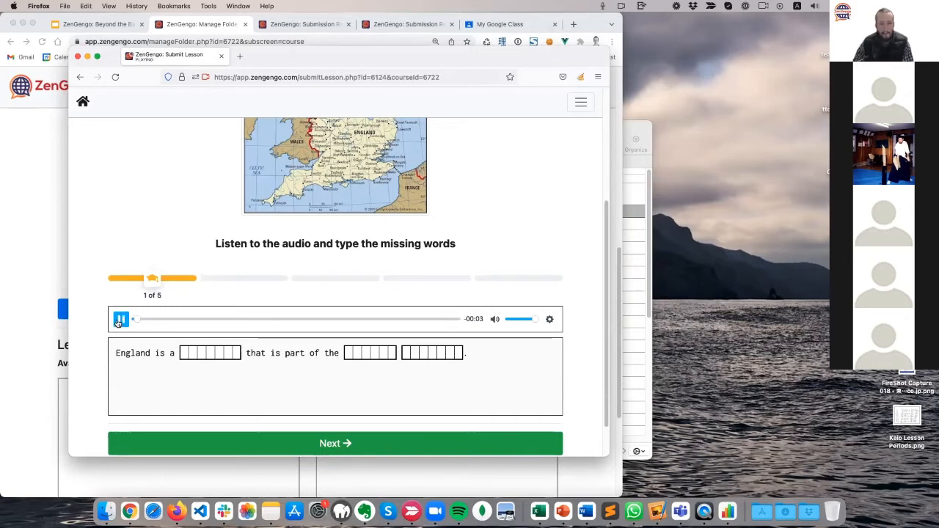
{"action": "left_click", "coordinate": [195, 353]}
{"action": "type", "text": "country"}
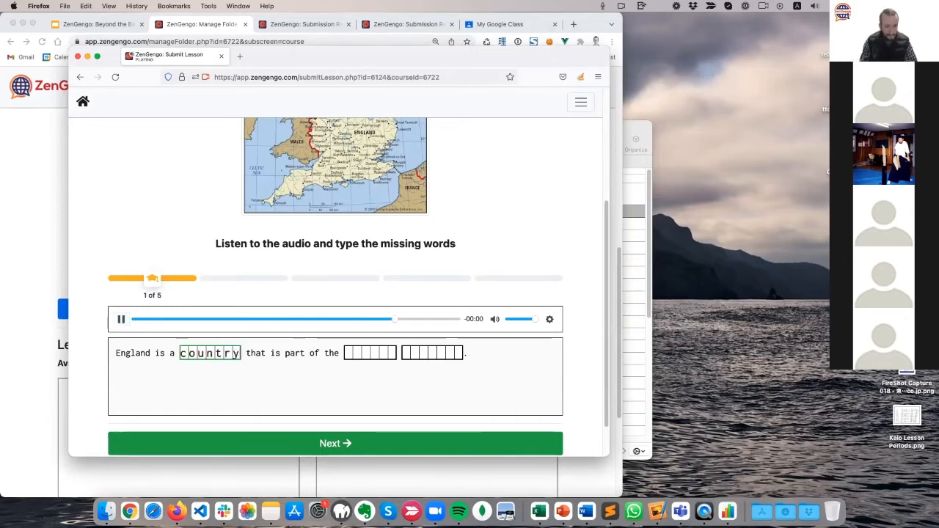
{"action": "left_click", "coordinate": [363, 356]}
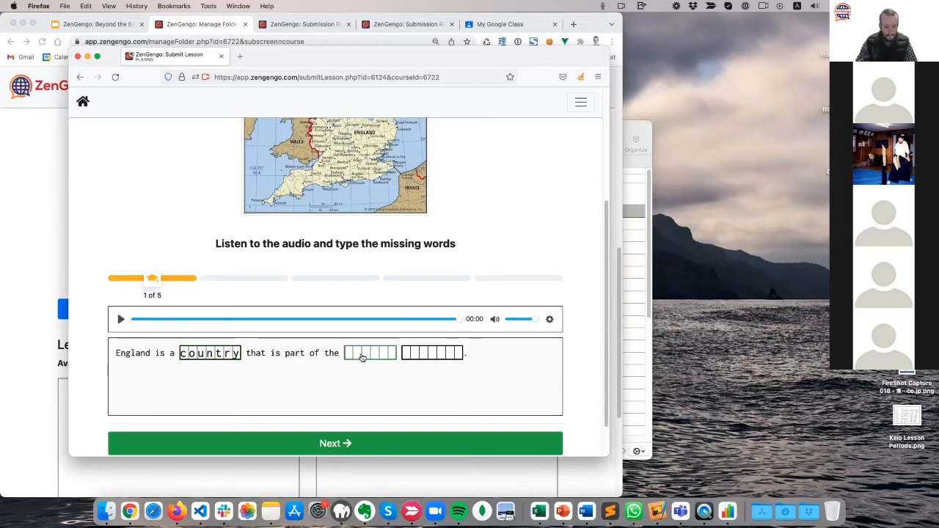
{"action": "type", "text": "united"}
{"action": "left_click", "coordinate": [461, 351]}
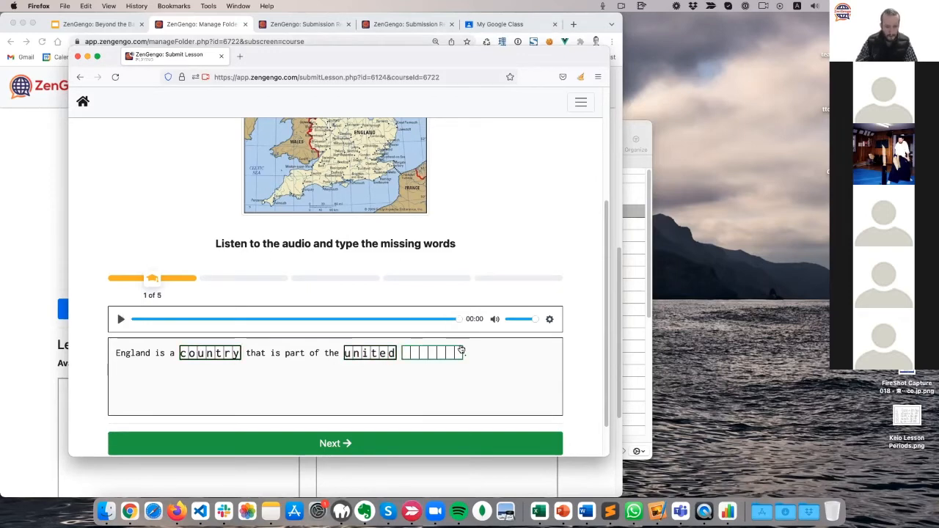
{"action": "type", "text": "kingdon"}
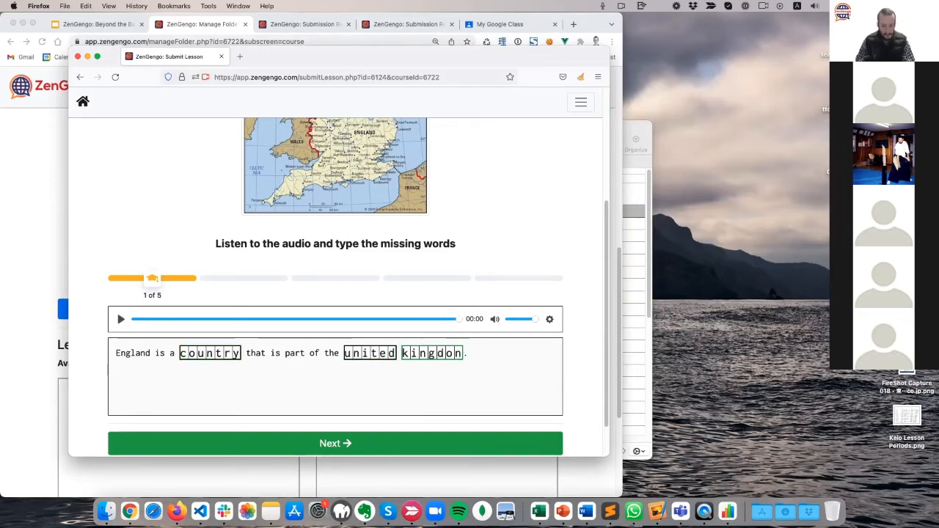
{"action": "left_click", "coordinate": [445, 439]}
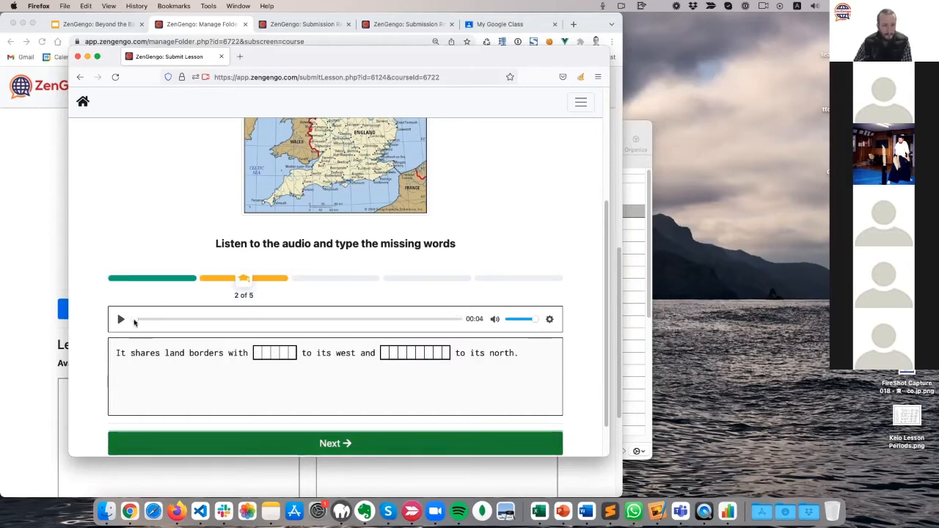
Fill sentence two's neighbour blanks with 'wales' and 'scotland' after hearing the audio, and submit.
{"action": "left_click", "coordinate": [121, 319]}
{"action": "left_click", "coordinate": [269, 358]}
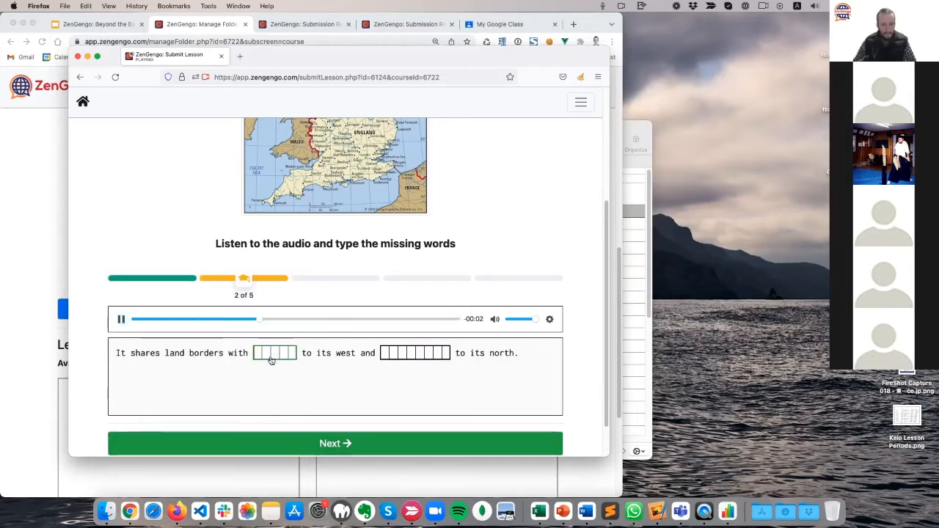
{"action": "type", "text": "wales"}
{"action": "left_click", "coordinate": [409, 353]}
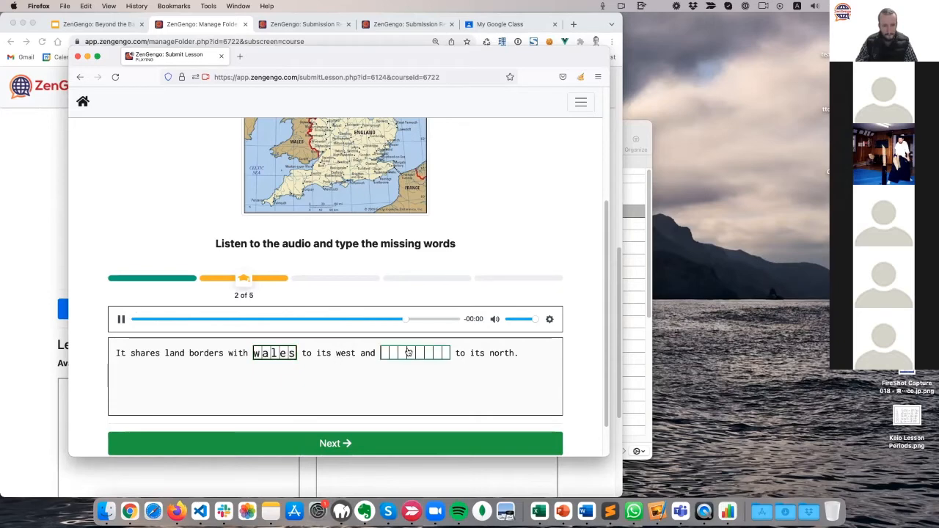
{"action": "type", "text": "scotland"}
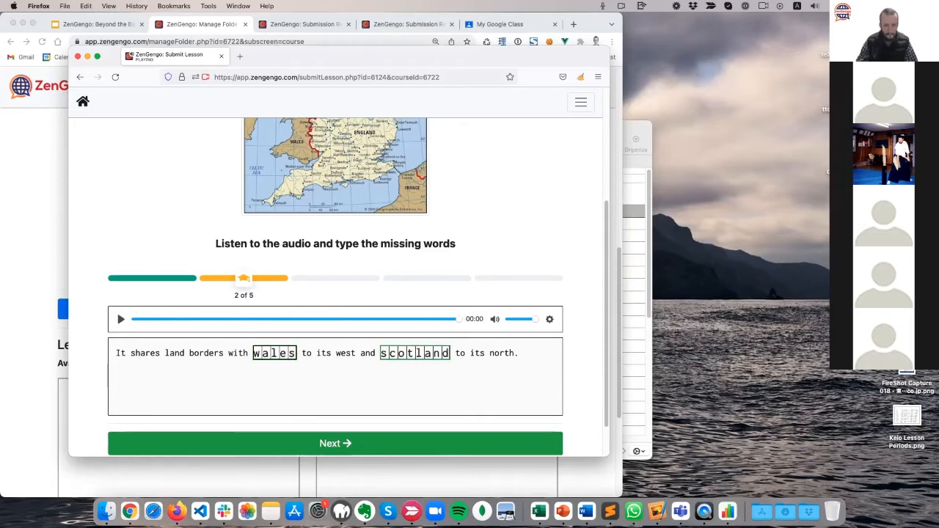
{"action": "left_click", "coordinate": [381, 441]}
Skip the Irish Sea question and the following one, then finish the dictation.
{"action": "left_click", "coordinate": [366, 438]}
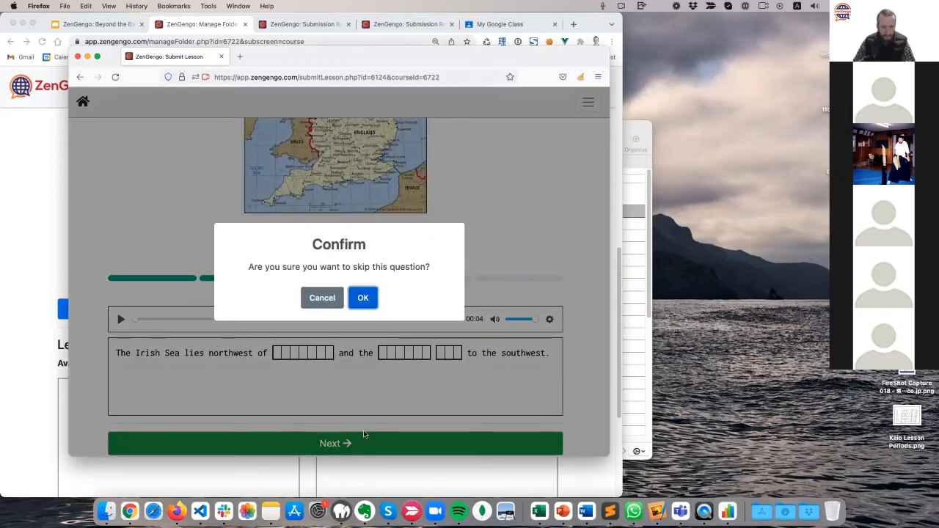
{"action": "key", "text": "Return"}
{"action": "left_click", "coordinate": [364, 435]}
{"action": "key", "text": "Return"}
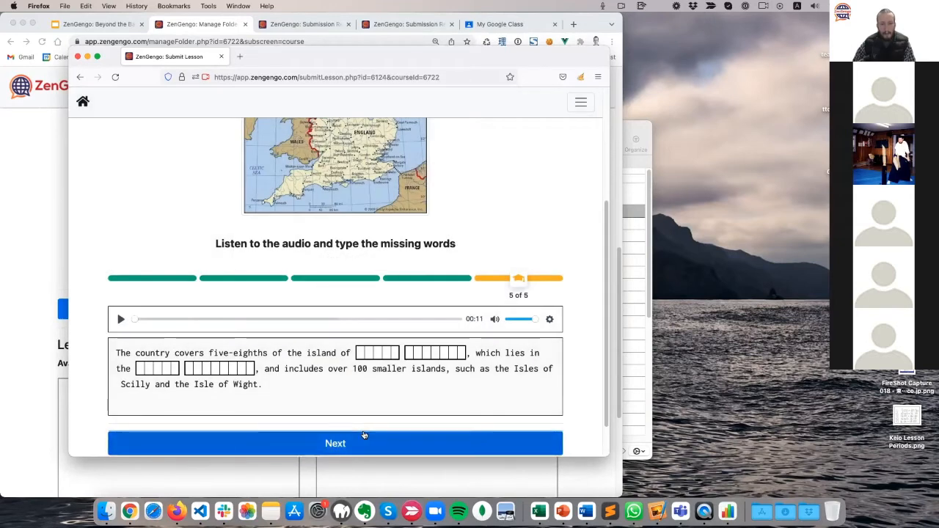
{"action": "left_click", "coordinate": [364, 435]}
Review the 33% dictation results and continue to the England reading passage.
{"action": "scroll", "coordinate": [304, 387], "scroll_direction": "up", "scroll_amount": 3}
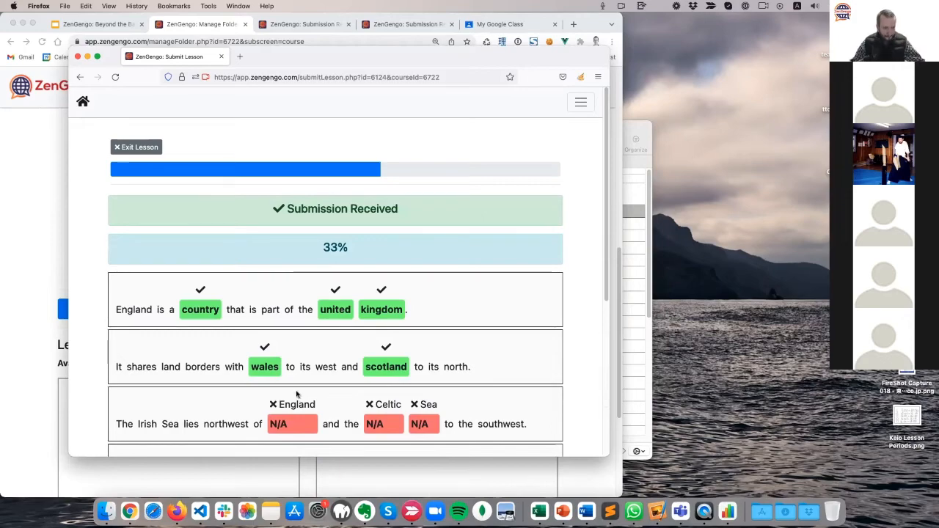
{"action": "scroll", "coordinate": [226, 350], "scroll_direction": "down", "scroll_amount": 5}
{"action": "left_click", "coordinate": [242, 399]}
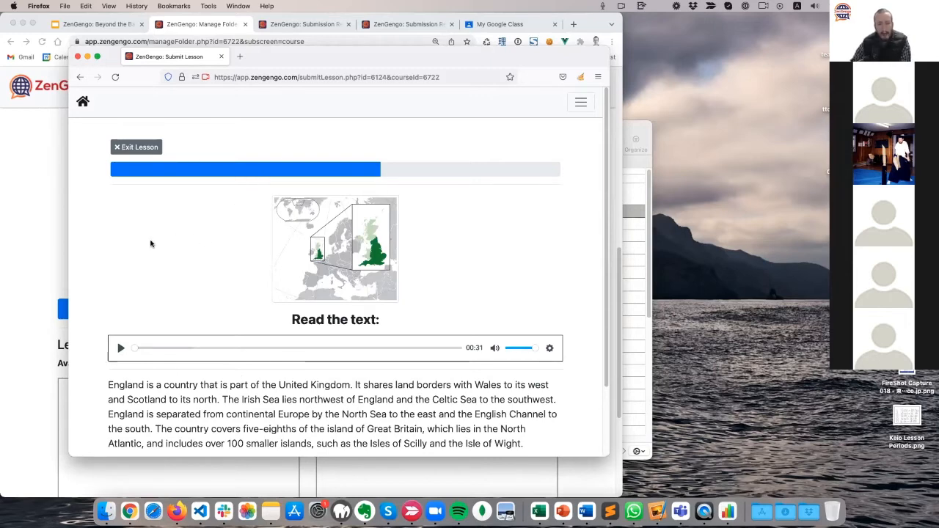
Play the narrated England text, then advance to the Check the words activity.
{"action": "scroll", "coordinate": [150, 243], "scroll_direction": "down", "scroll_amount": 2}
{"action": "scroll", "coordinate": [151, 242], "scroll_direction": "up", "scroll_amount": 2}
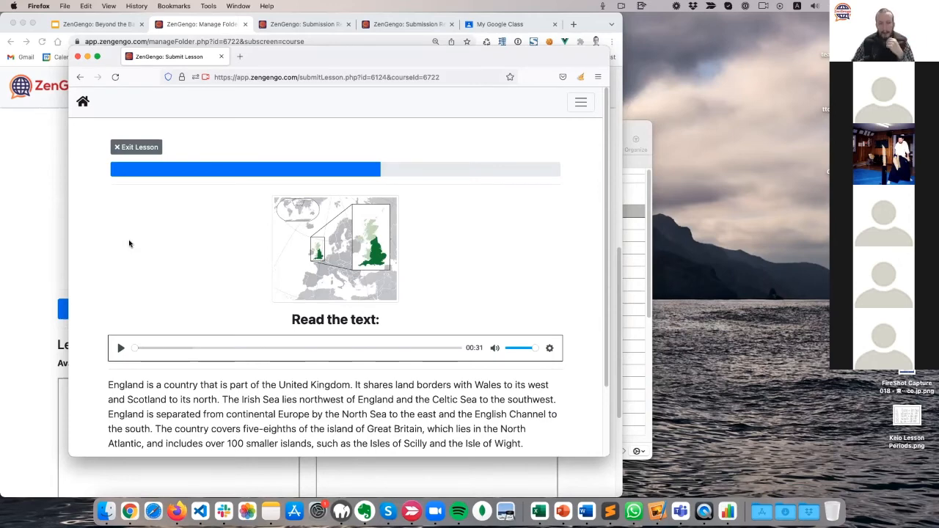
{"action": "scroll", "coordinate": [129, 243], "scroll_direction": "down", "scroll_amount": 2}
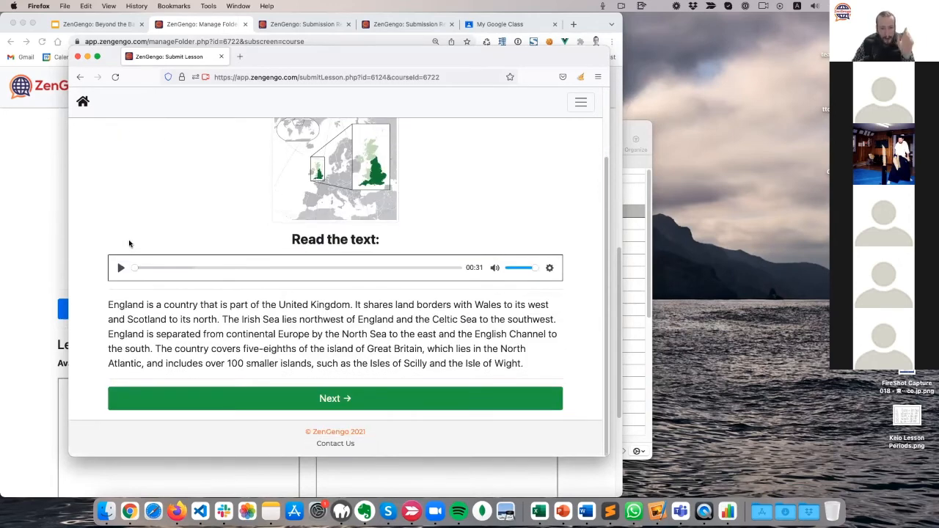
{"action": "left_click", "coordinate": [121, 268]}
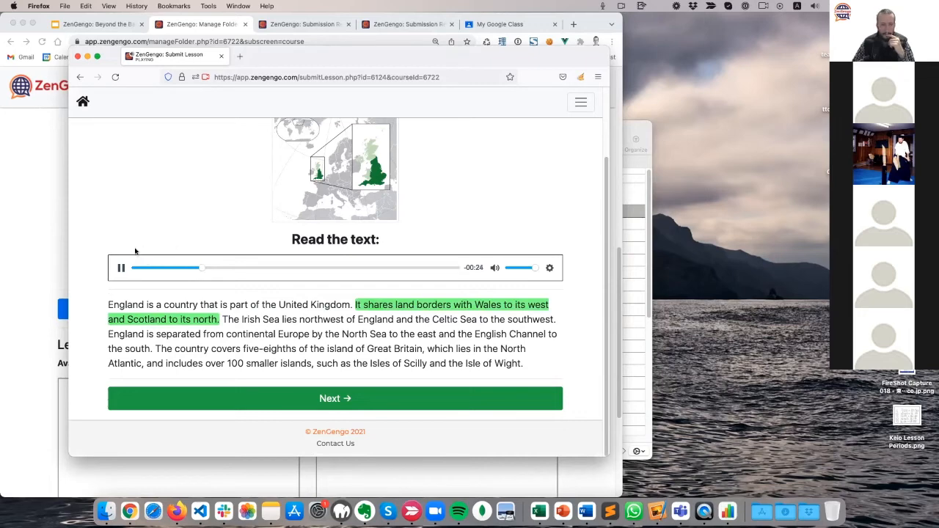
{"action": "left_click", "coordinate": [355, 402]}
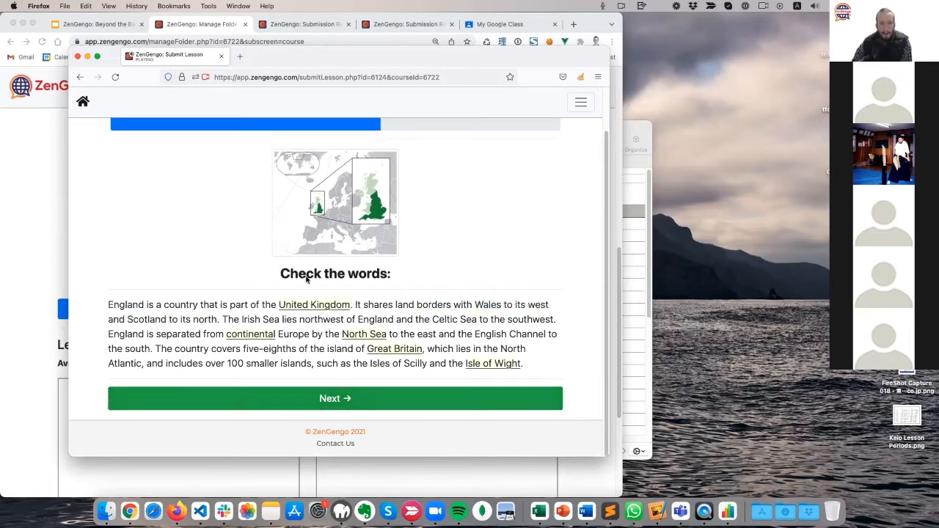
Open the definitions of 'United Kingdom' and 'continental', ending on the United Kingdom definition.
{"action": "left_click", "coordinate": [311, 305]}
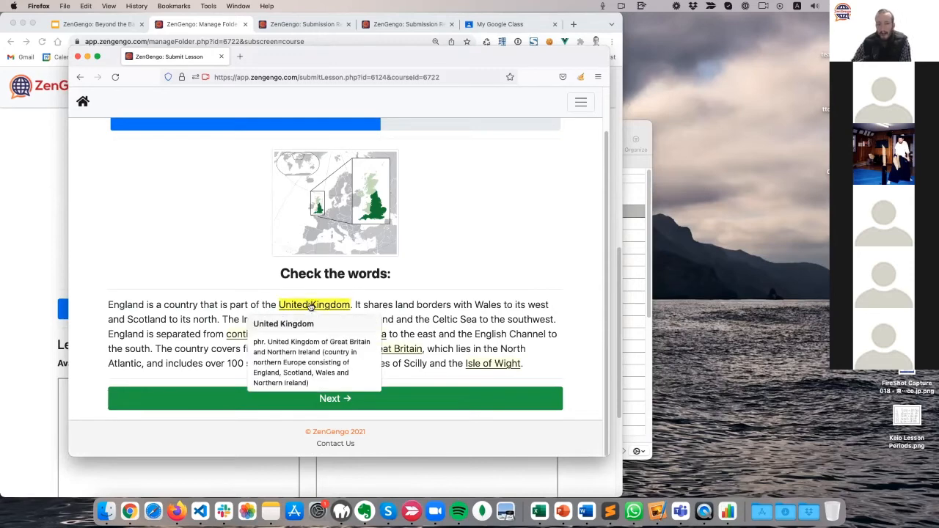
{"action": "left_click", "coordinate": [231, 334]}
{"action": "left_click", "coordinate": [303, 308]}
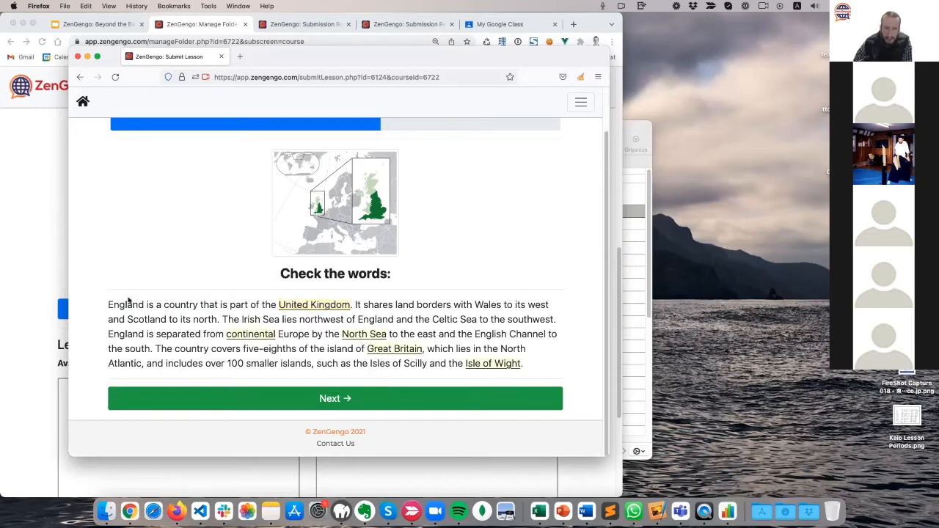
{"action": "left_click", "coordinate": [308, 305]}
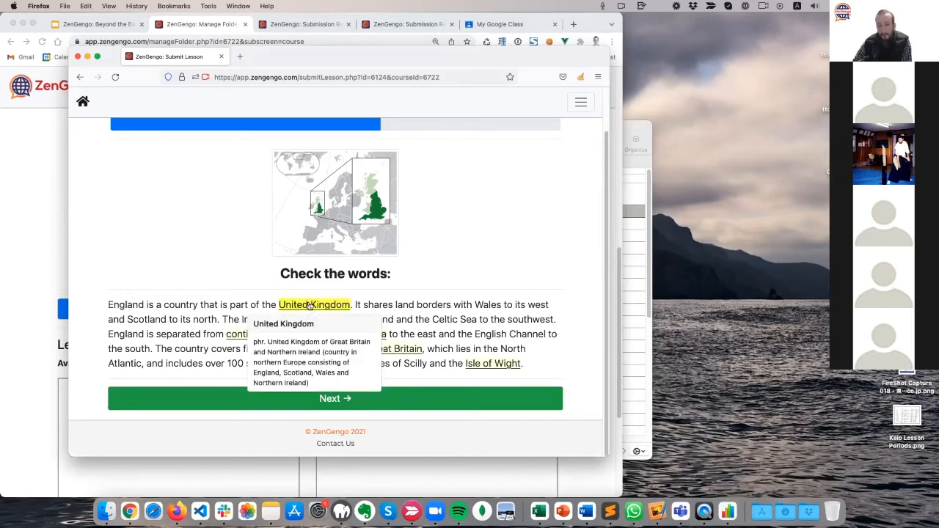
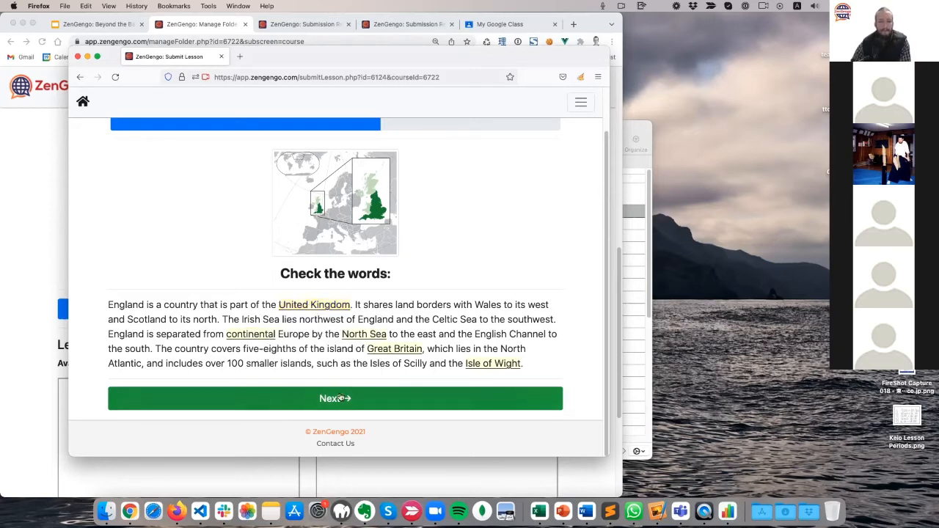
Answer the vocabulary quiz: Great Britain, United Kingdom, North Sea, Isle of Wight, continental.
{"action": "left_click", "coordinate": [227, 399]}
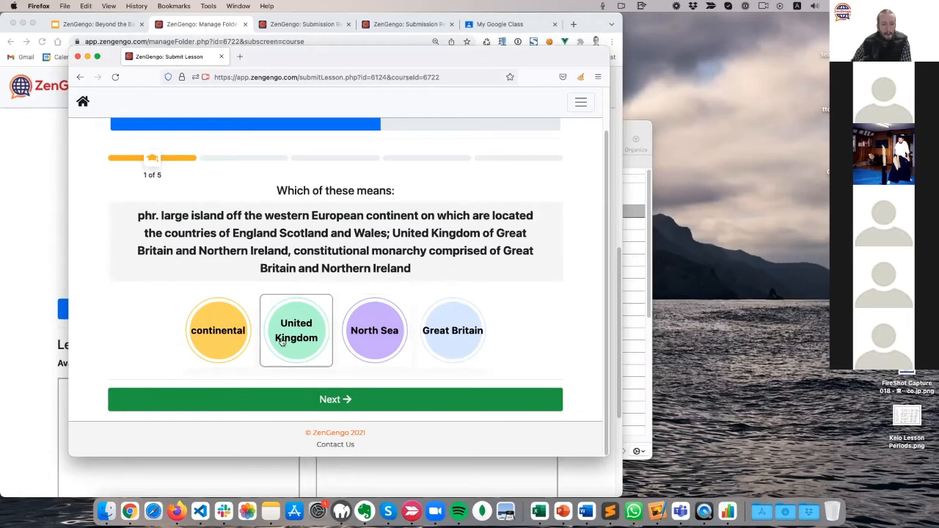
{"action": "left_click", "coordinate": [440, 344]}
{"action": "left_click", "coordinate": [404, 402]}
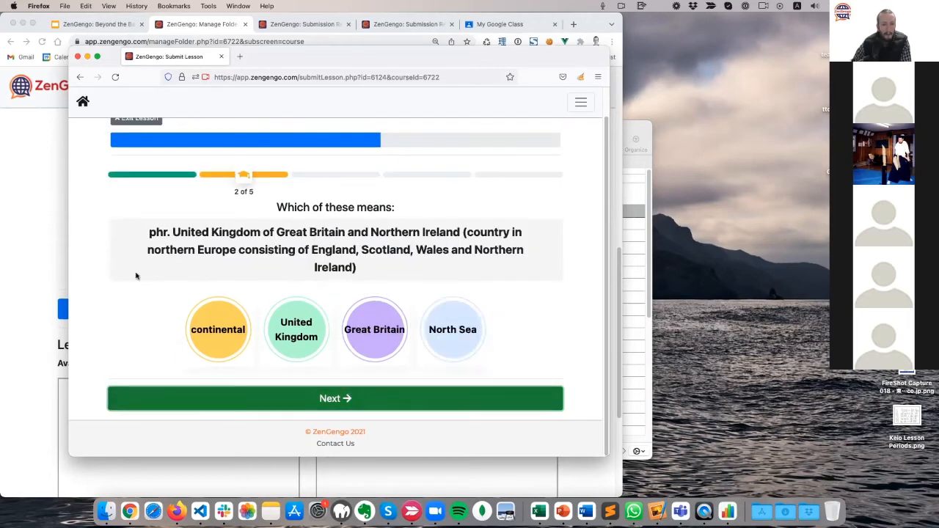
{"action": "left_click", "coordinate": [311, 348]}
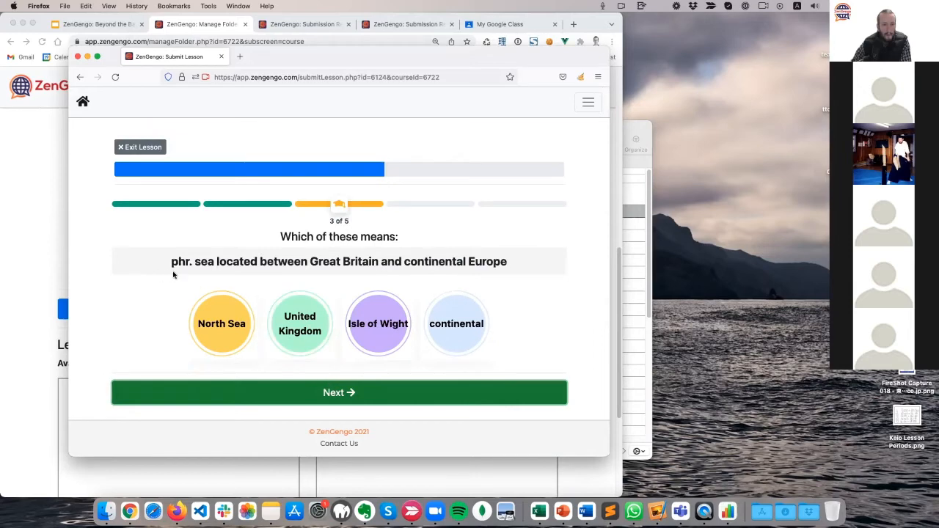
{"action": "left_click", "coordinate": [222, 327]}
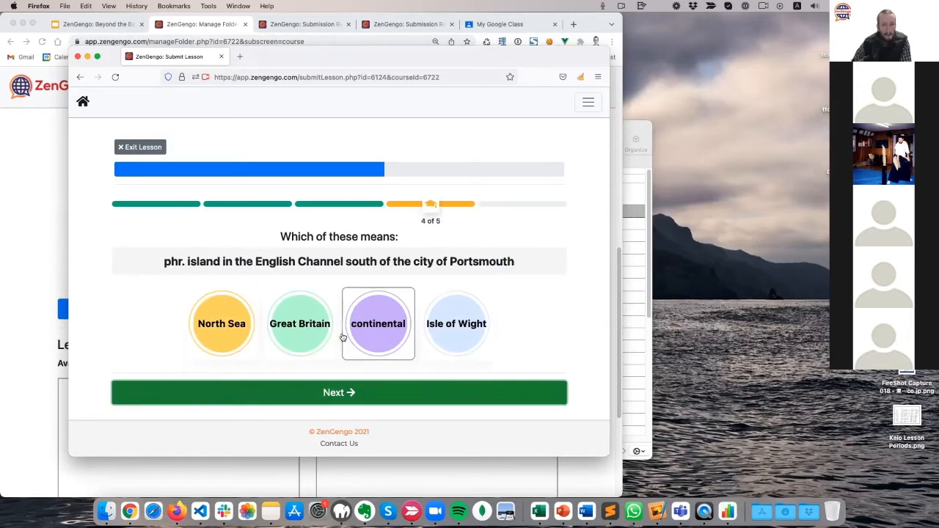
{"action": "left_click", "coordinate": [449, 344]}
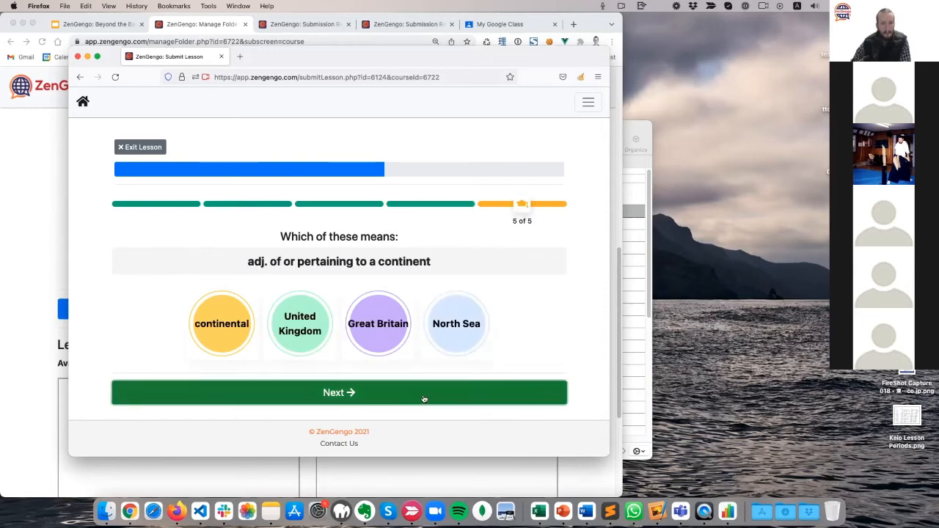
{"action": "left_click", "coordinate": [320, 359]}
{"action": "left_click", "coordinate": [320, 389]}
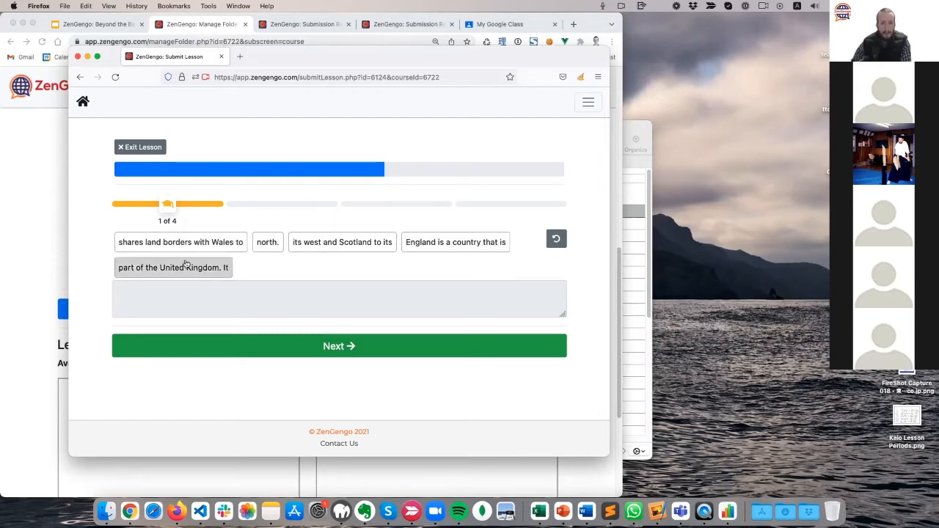
Order the first sentence: 'England is a country that is part of the United Kingdom…'.
{"action": "left_click", "coordinate": [479, 249]}
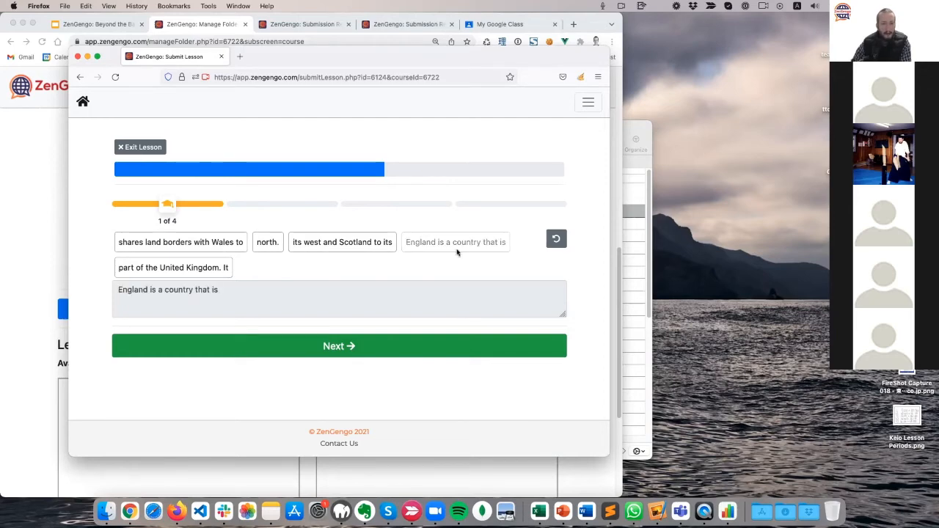
{"action": "left_click", "coordinate": [176, 268]}
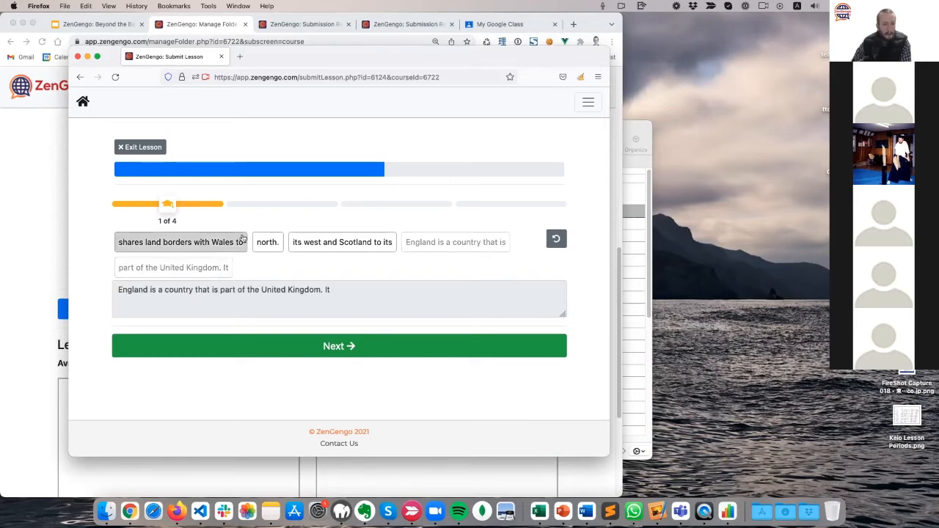
{"action": "left_click", "coordinate": [175, 245]}
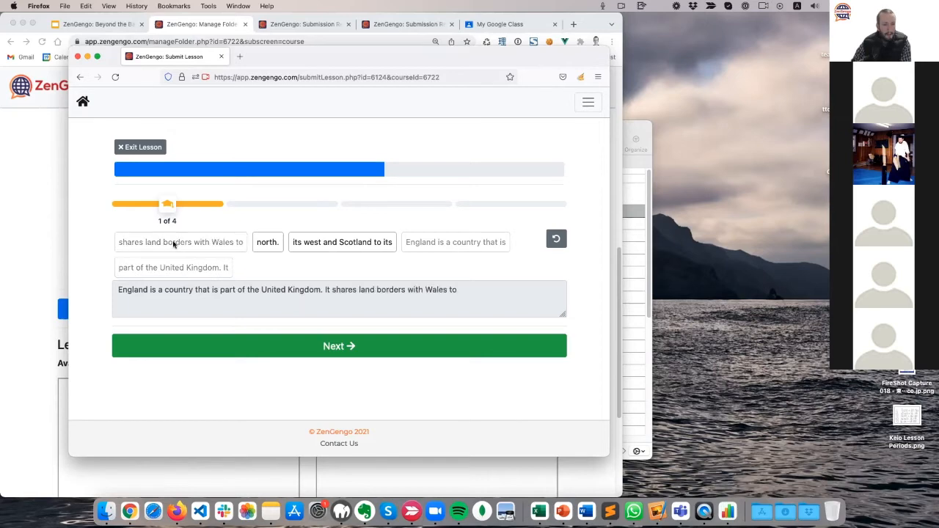
{"action": "left_click", "coordinate": [327, 250]}
{"action": "left_click", "coordinate": [264, 247]}
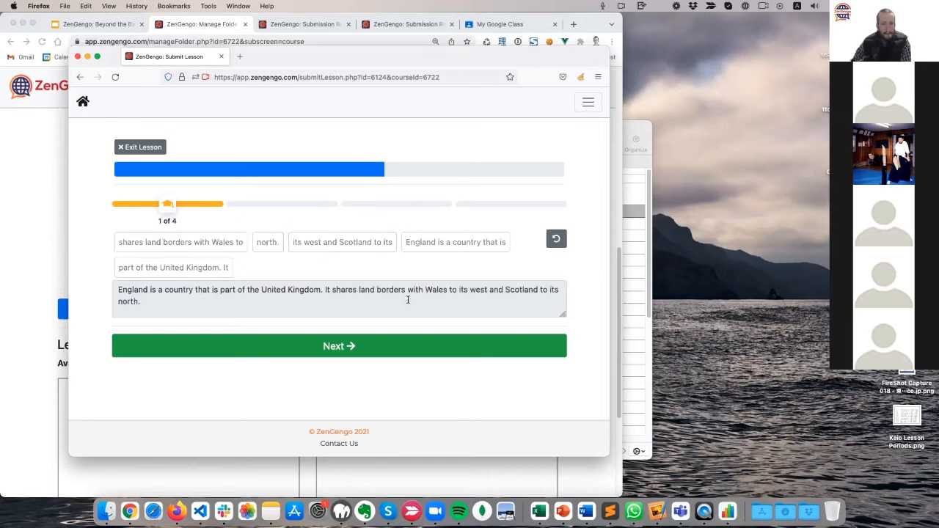
{"action": "left_click", "coordinate": [357, 345]}
Skip the remaining sentences, submit for a 67% score, and continue from the results.
{"action": "left_click", "coordinate": [340, 327]}
{"action": "key", "text": "Return"}
{"action": "key", "text": "Return"}
{"action": "key", "text": "Return"}
{"action": "key", "text": "Return"}
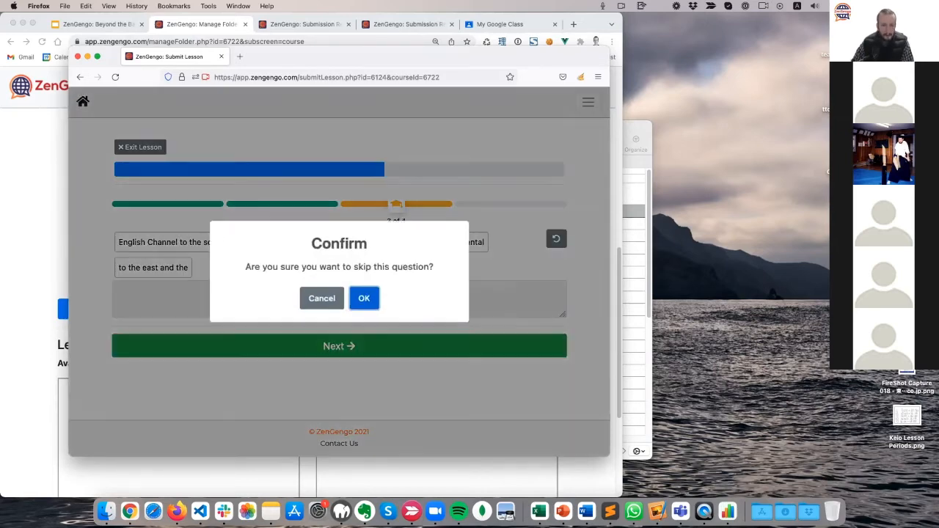
{"action": "key", "text": "Return"}
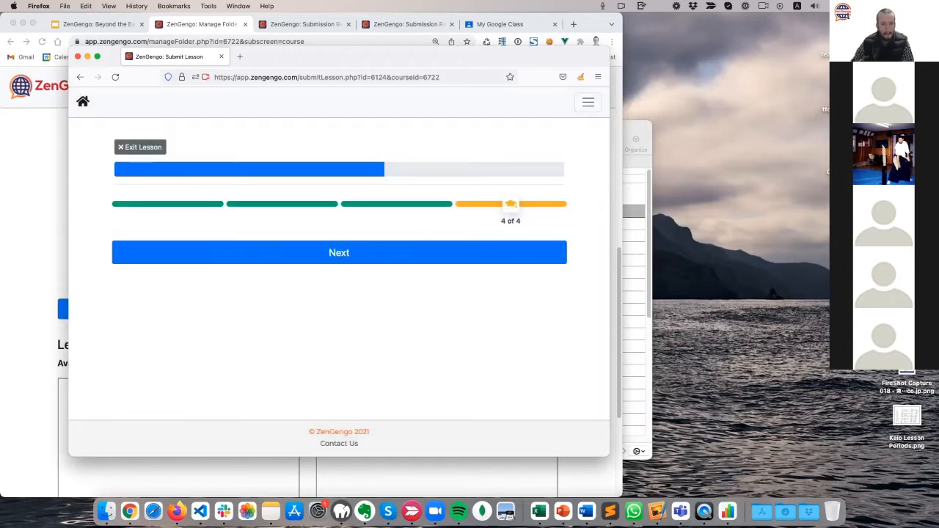
{"action": "left_click", "coordinate": [367, 246]}
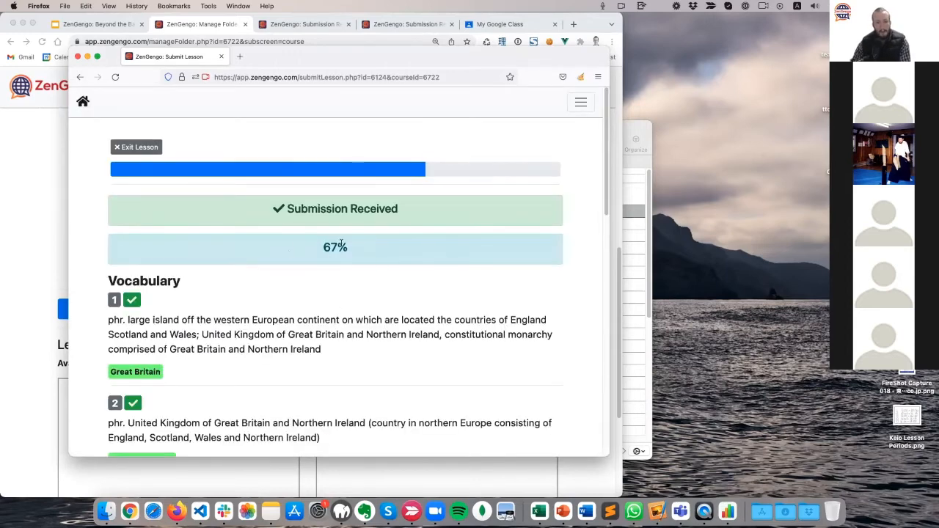
{"action": "scroll", "coordinate": [317, 336], "scroll_direction": "down", "scroll_amount": 5}
{"action": "scroll", "coordinate": [317, 336], "scroll_direction": "down", "scroll_amount": 10}
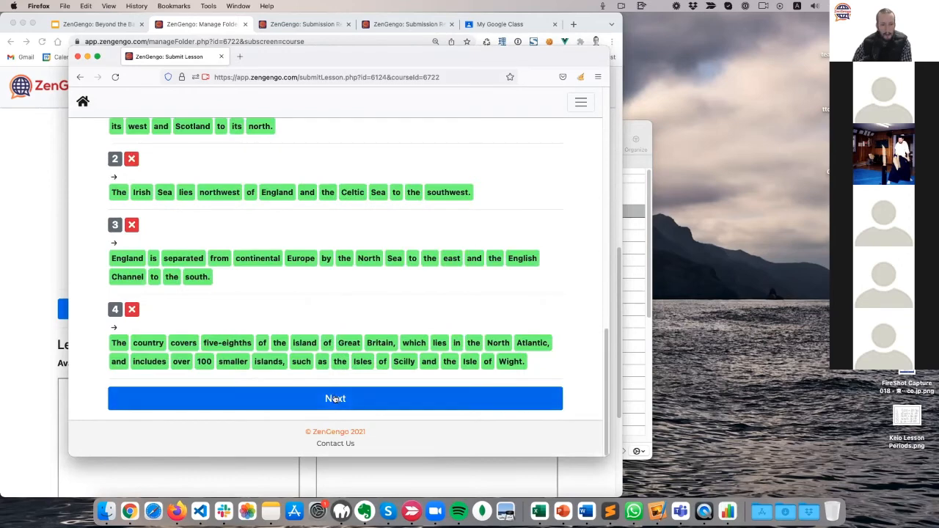
{"action": "left_click", "coordinate": [326, 394]}
Skip all the college-themed re-order questions and continue past the results page.
{"action": "scroll", "coordinate": [149, 285], "scroll_direction": "down", "scroll_amount": 5}
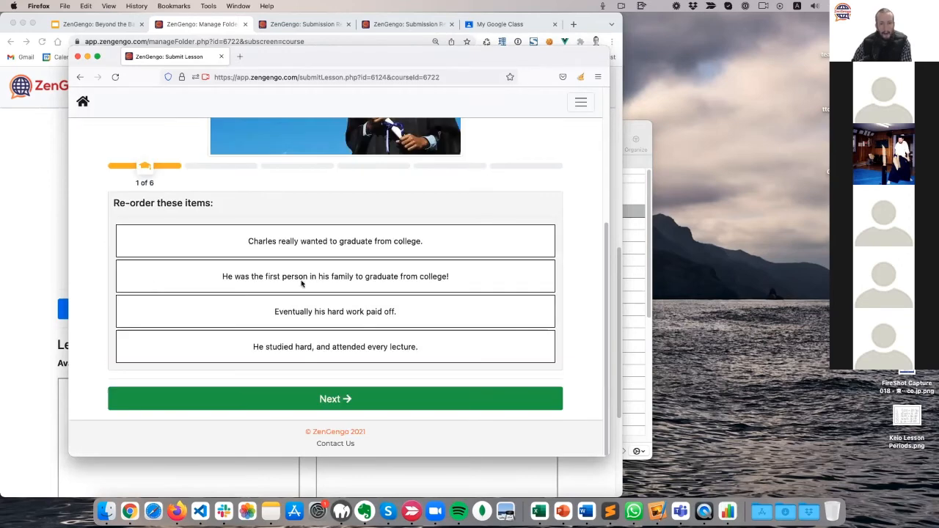
{"action": "left_click", "coordinate": [374, 396]}
{"action": "left_click", "coordinate": [374, 395]}
{"action": "key", "text": "Return"}
{"action": "key", "text": "Return"}
{"action": "key", "text": "Return"}
{"action": "key", "text": "Return"}
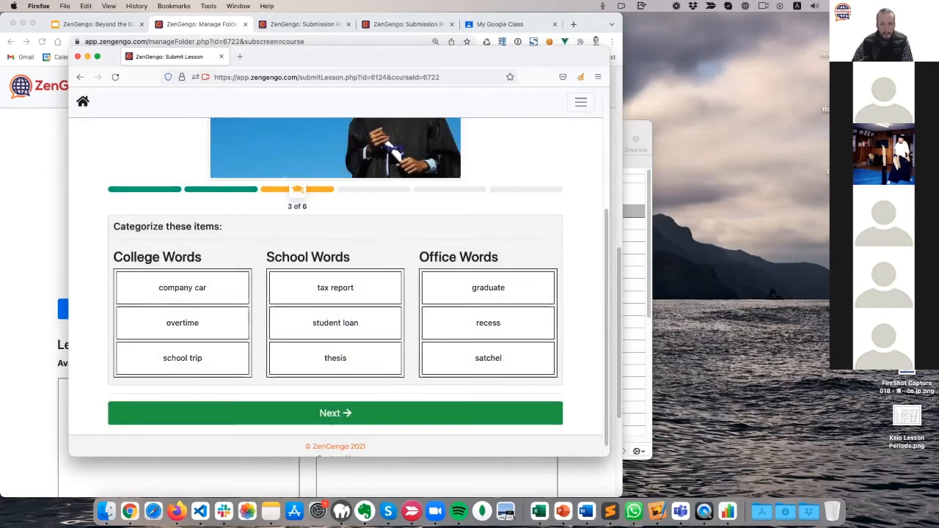
{"action": "key", "text": "Return"}
{"action": "key", "text": "Return"}
{"action": "key", "text": "Return"}
{"action": "key", "text": "Return"}
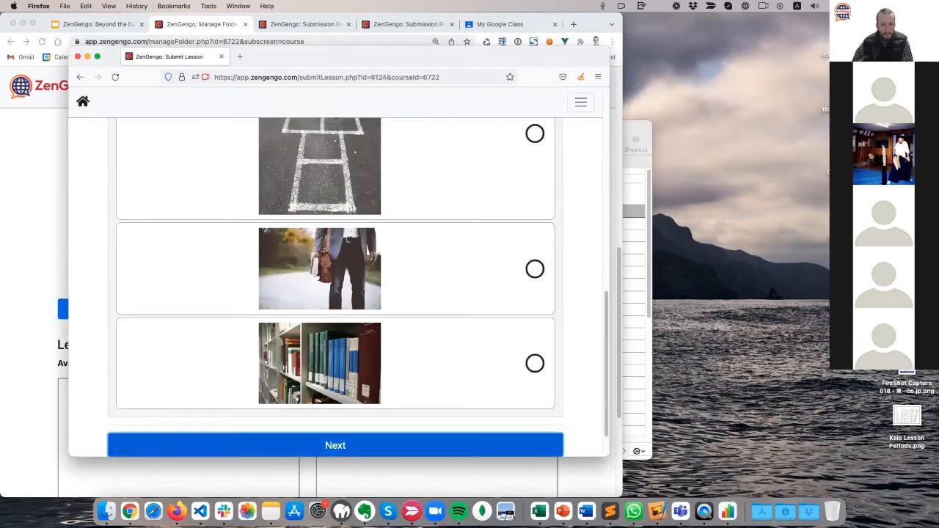
{"action": "scroll", "coordinate": [291, 318], "scroll_direction": "down", "scroll_amount": 10}
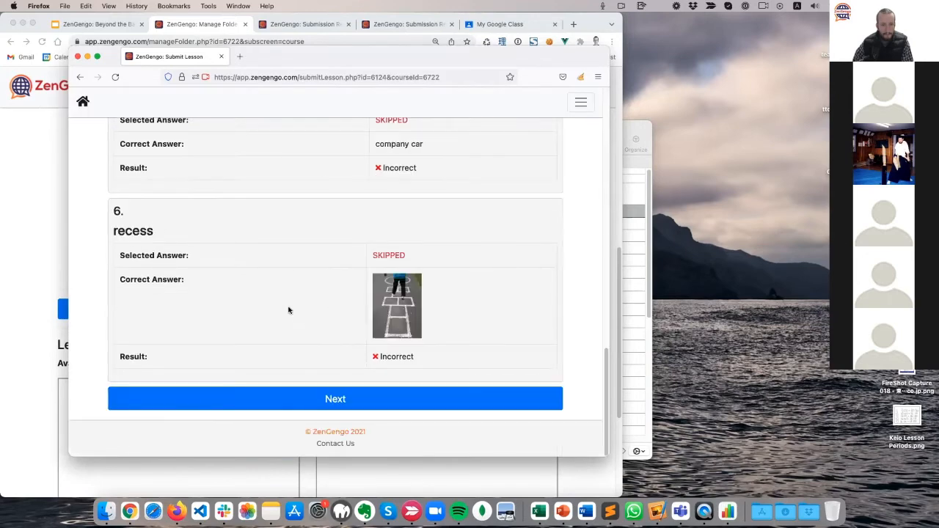
{"action": "left_click", "coordinate": [349, 401]}
Read the lighthouse description prompt and acknowledge it to continue.
{"action": "scroll", "coordinate": [123, 246], "scroll_direction": "down", "scroll_amount": 3}
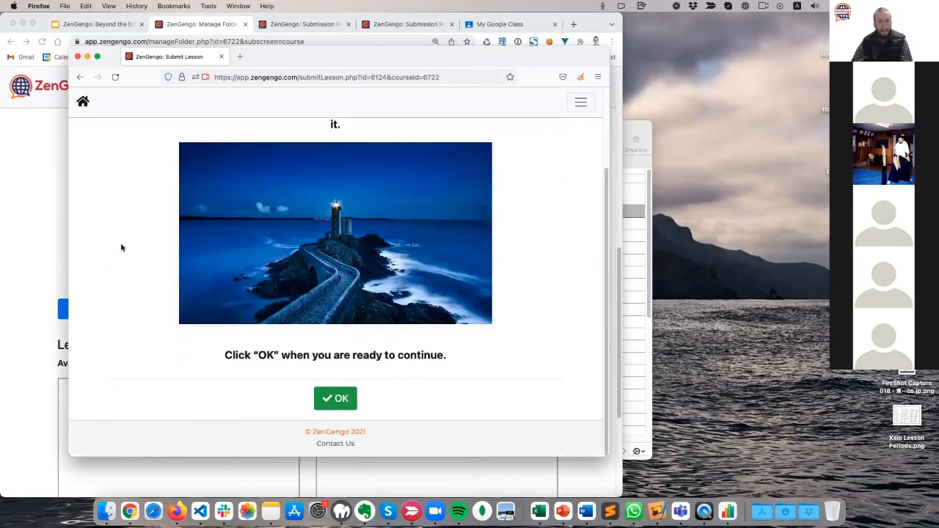
{"action": "scroll", "coordinate": [122, 248], "scroll_direction": "up", "scroll_amount": 3}
{"action": "scroll", "coordinate": [122, 249], "scroll_direction": "down", "scroll_amount": 3}
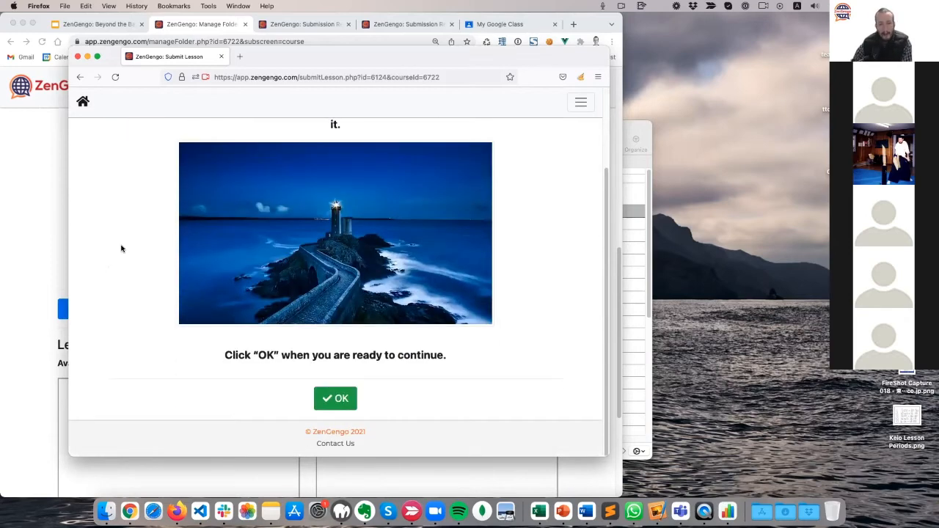
{"action": "scroll", "coordinate": [122, 248], "scroll_direction": "up", "scroll_amount": 3}
{"action": "scroll", "coordinate": [122, 249], "scroll_direction": "down", "scroll_amount": 3}
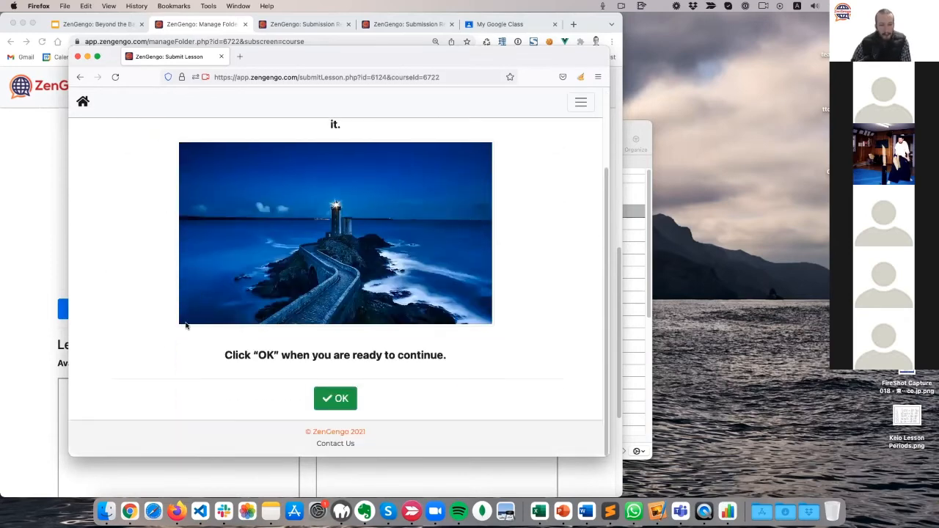
{"action": "scroll", "coordinate": [151, 339], "scroll_direction": "up", "scroll_amount": 3}
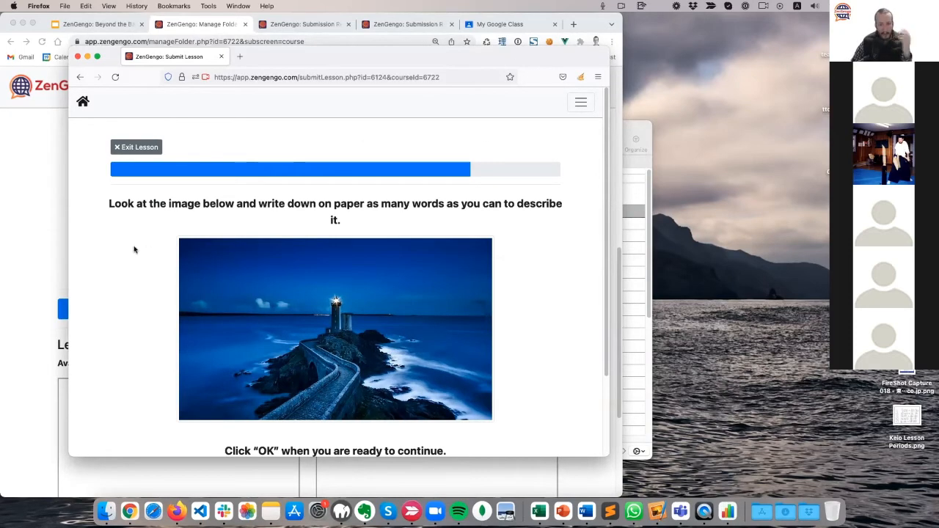
{"action": "scroll", "coordinate": [413, 267], "scroll_direction": "down", "scroll_amount": 2}
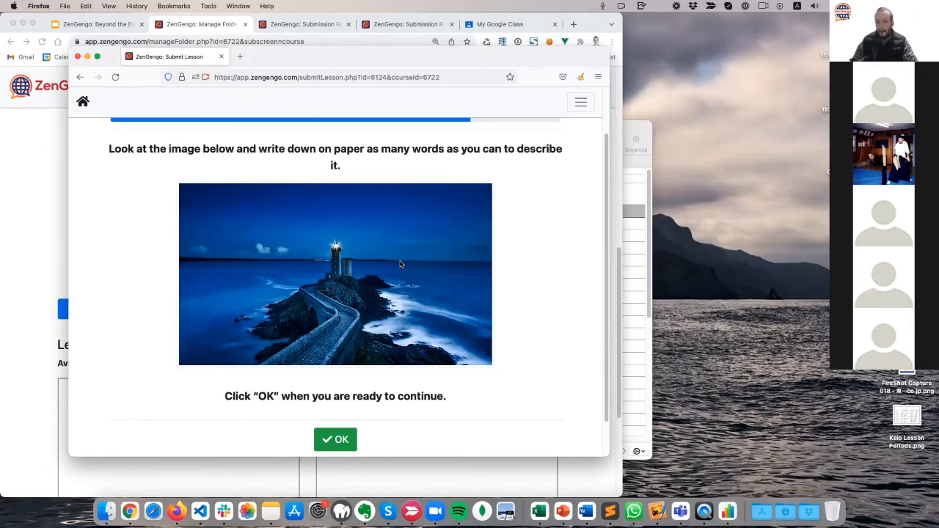
{"action": "scroll", "coordinate": [238, 375], "scroll_direction": "down", "scroll_amount": 2}
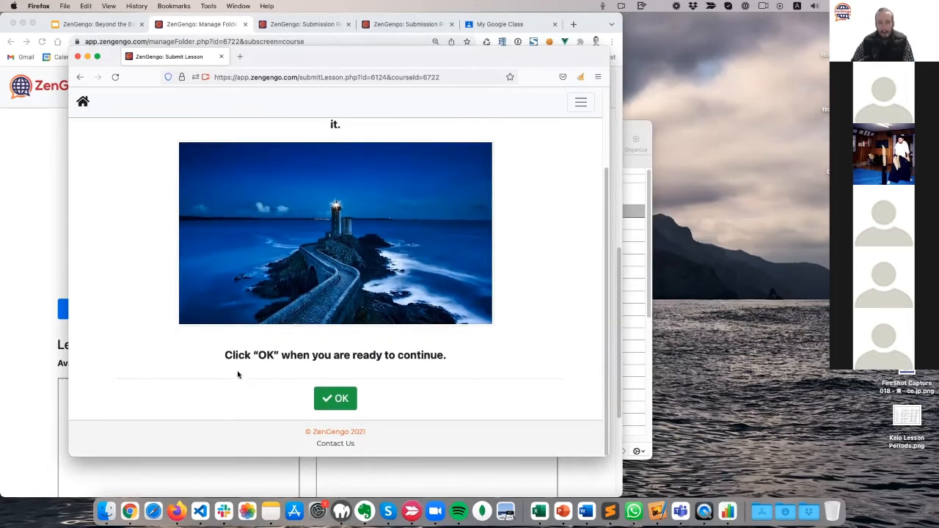
{"action": "left_click", "coordinate": [347, 397]}
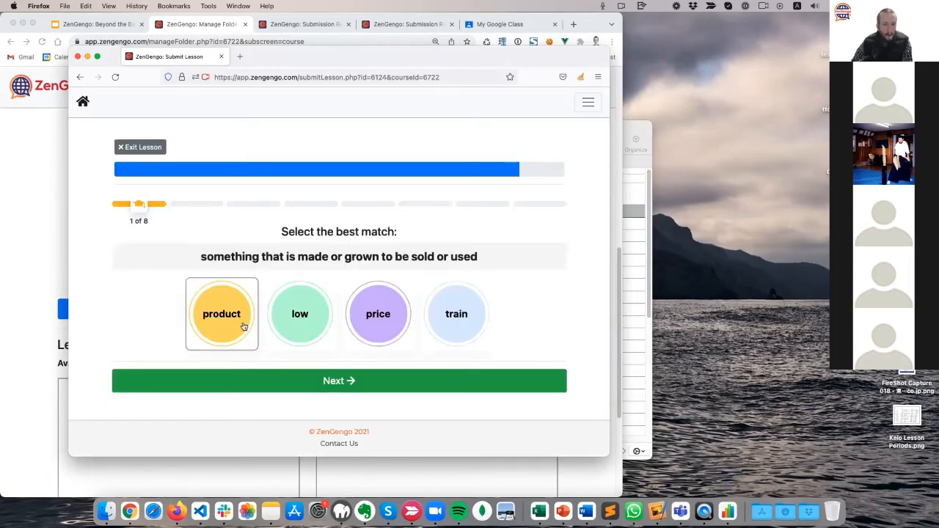
Answer the definitions with price, speak and public, skip the rest, and finish the lesson.
{"action": "left_click", "coordinate": [399, 333]}
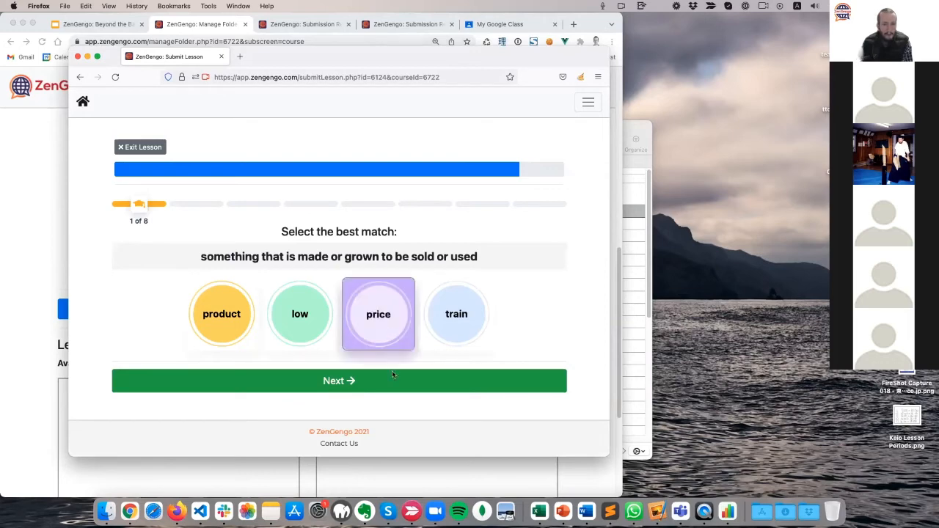
{"action": "left_click", "coordinate": [396, 387]}
{"action": "left_click", "coordinate": [368, 326]}
{"action": "left_click", "coordinate": [385, 384]}
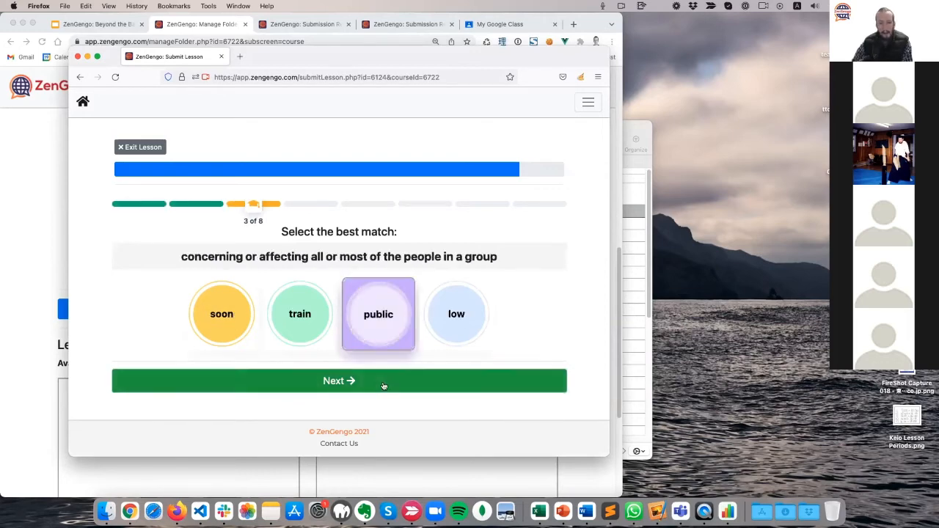
{"action": "left_click", "coordinate": [383, 386]}
{"action": "left_click", "coordinate": [382, 385]}
{"action": "key", "text": "Return"}
{"action": "key", "text": "Return"}
{"action": "key", "text": "Return"}
{"action": "key", "text": "Return"}
{"action": "key", "text": "Return"}
{"action": "key", "text": "Return"}
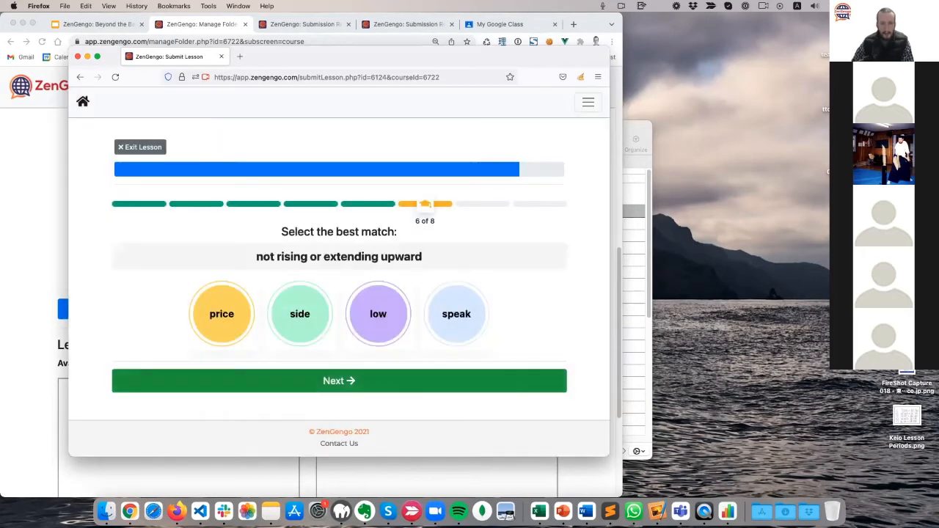
{"action": "key", "text": "Return"}
{"action": "key", "text": "Return"}
{"action": "key", "text": "Return"}
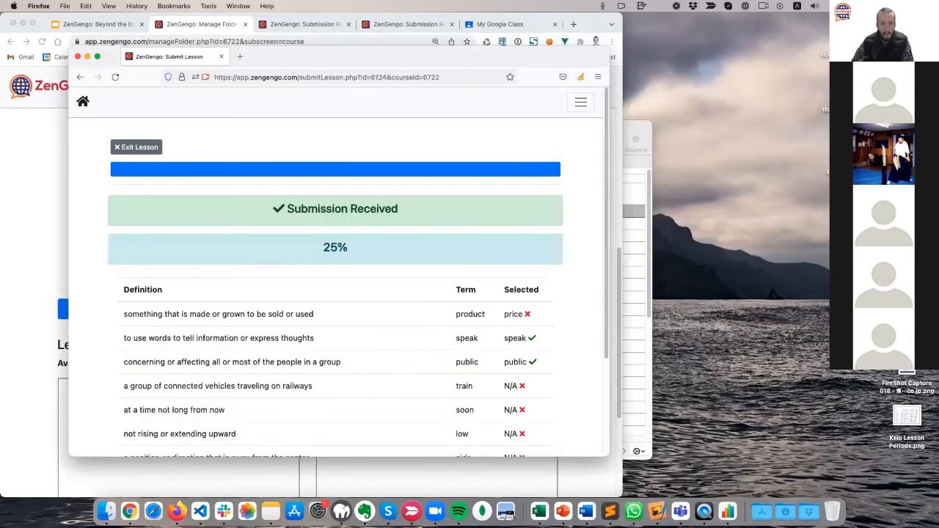
{"action": "scroll", "coordinate": [315, 336], "scroll_direction": "down", "scroll_amount": 3}
{"action": "left_click", "coordinate": [364, 400]}
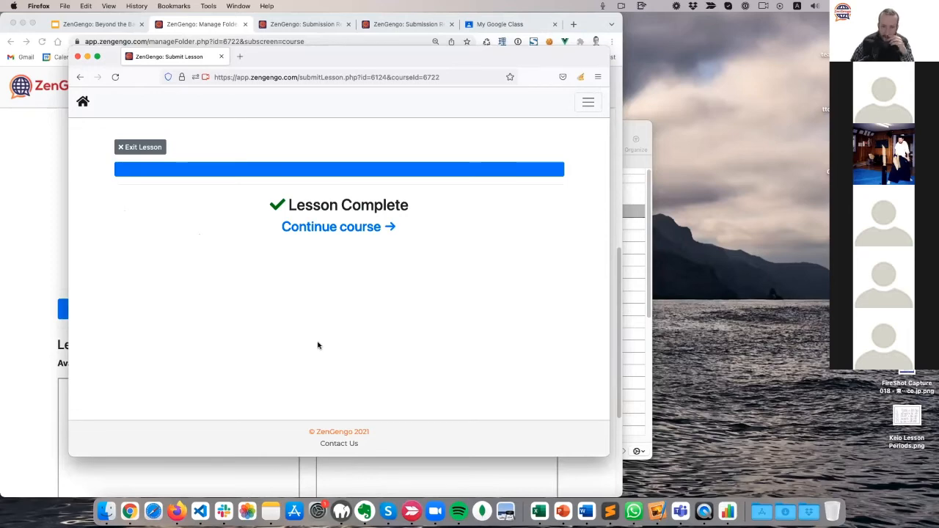
Return to the course landing page and check the English Demo Lesson completion and March 19 activity.
{"action": "left_click", "coordinate": [356, 232]}
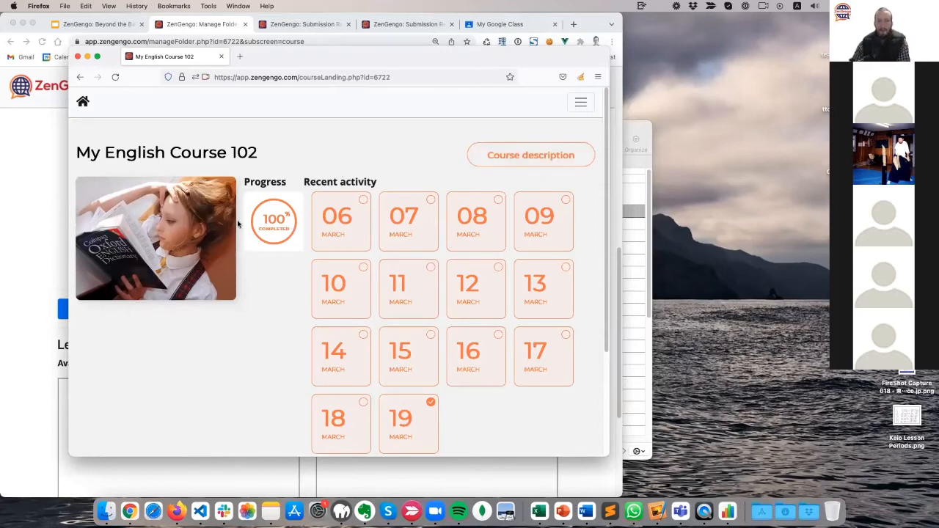
{"action": "scroll", "coordinate": [579, 293], "scroll_direction": "down", "scroll_amount": 5}
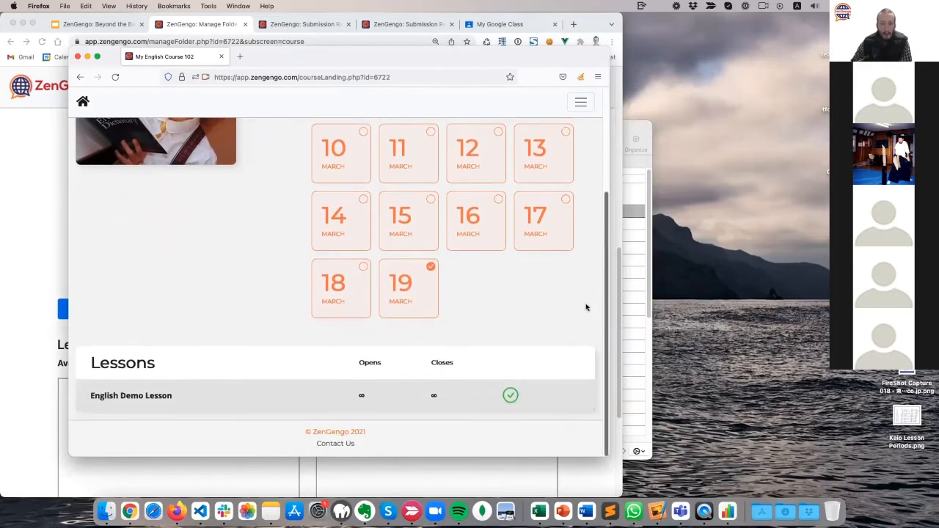
{"action": "scroll", "coordinate": [237, 315], "scroll_direction": "up", "scroll_amount": 5}
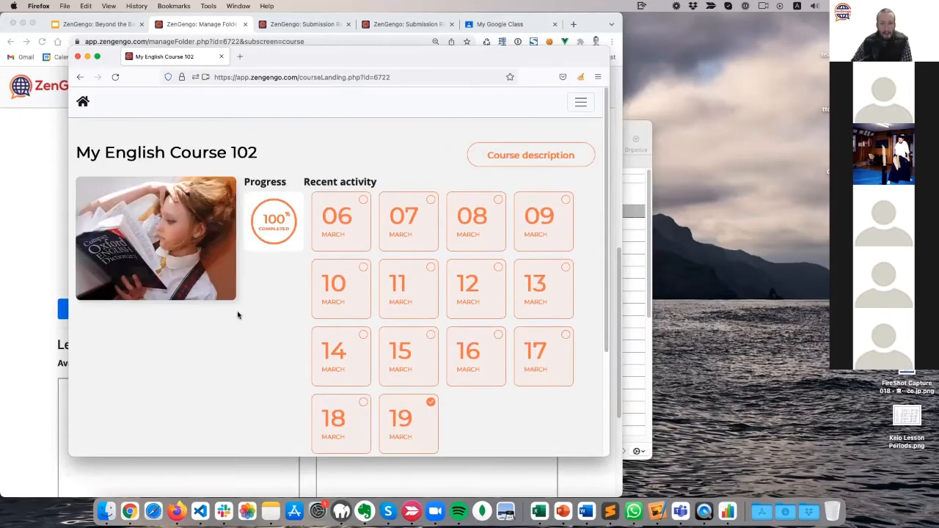
{"action": "scroll", "coordinate": [208, 333], "scroll_direction": "down", "scroll_amount": 5}
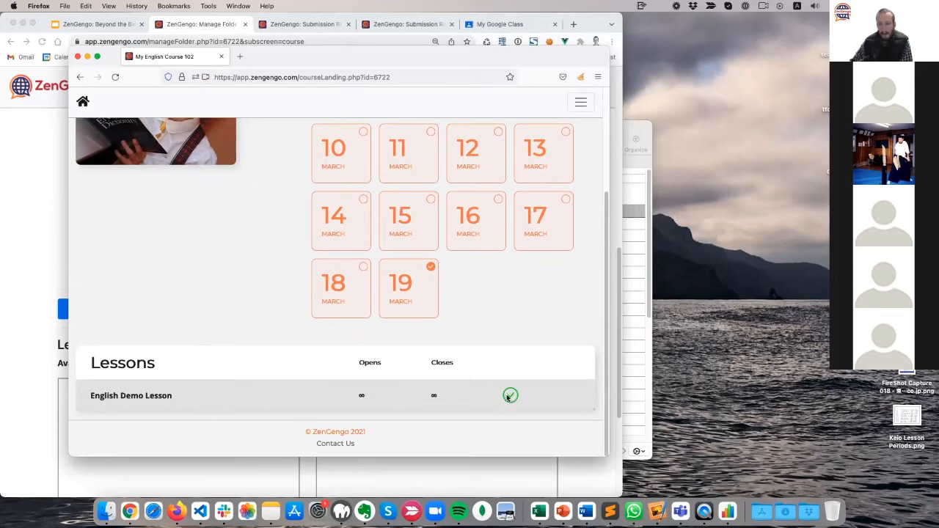
{"action": "triple_click", "coordinate": [266, 395]}
{"action": "left_click", "coordinate": [204, 297]}
{"action": "scroll", "coordinate": [312, 304], "scroll_direction": "up", "scroll_amount": 1}
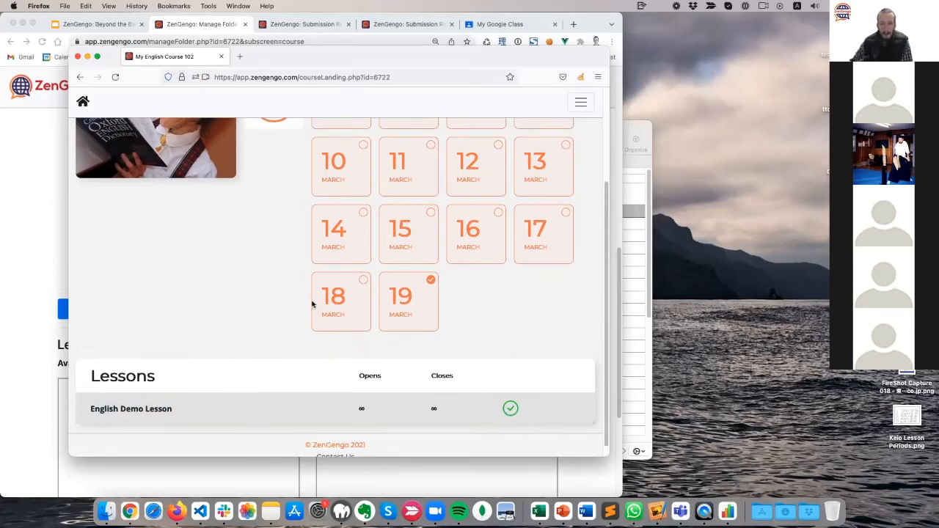
{"action": "left_click", "coordinate": [429, 279]}
{"action": "scroll", "coordinate": [265, 297], "scroll_direction": "up", "scroll_amount": 4}
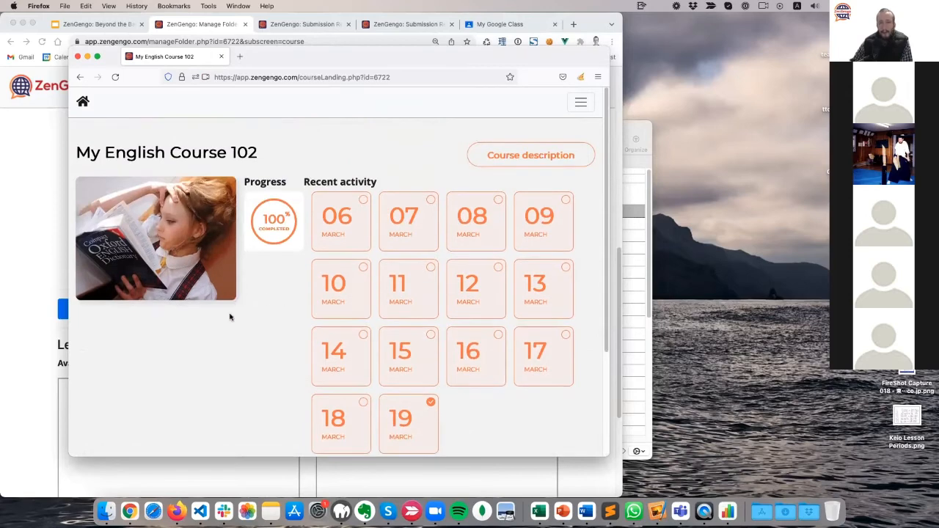
{"action": "scroll", "coordinate": [260, 325], "scroll_direction": "down", "scroll_amount": 3}
Bring up the folder management page, open the Folder Gradebook, close it and reload.
{"action": "left_click", "coordinate": [33, 217]}
{"action": "scroll", "coordinate": [39, 257], "scroll_direction": "down", "scroll_amount": 3}
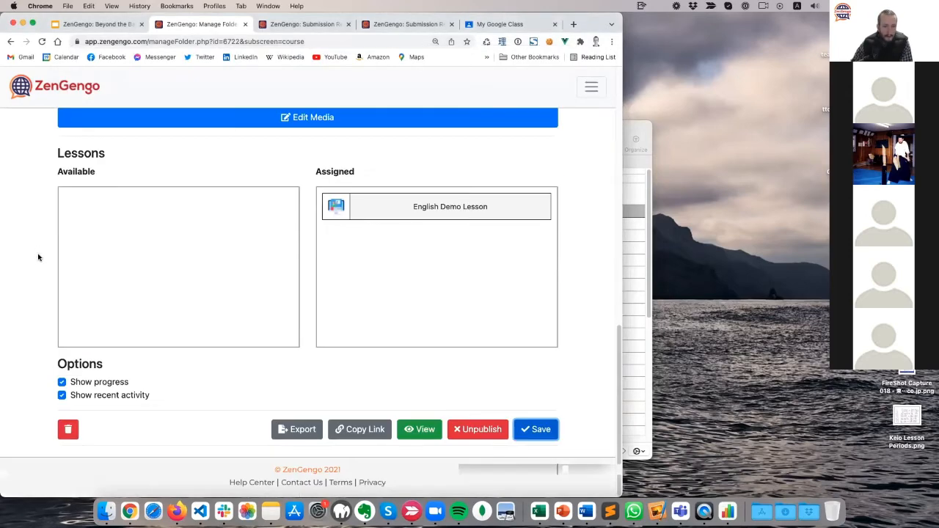
{"action": "scroll", "coordinate": [39, 256], "scroll_direction": "up", "scroll_amount": 5}
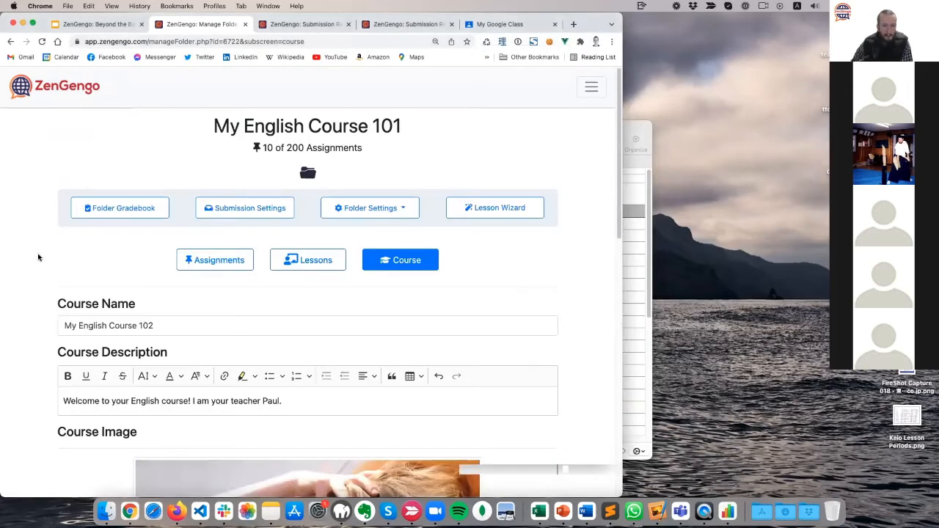
{"action": "left_click", "coordinate": [119, 213]}
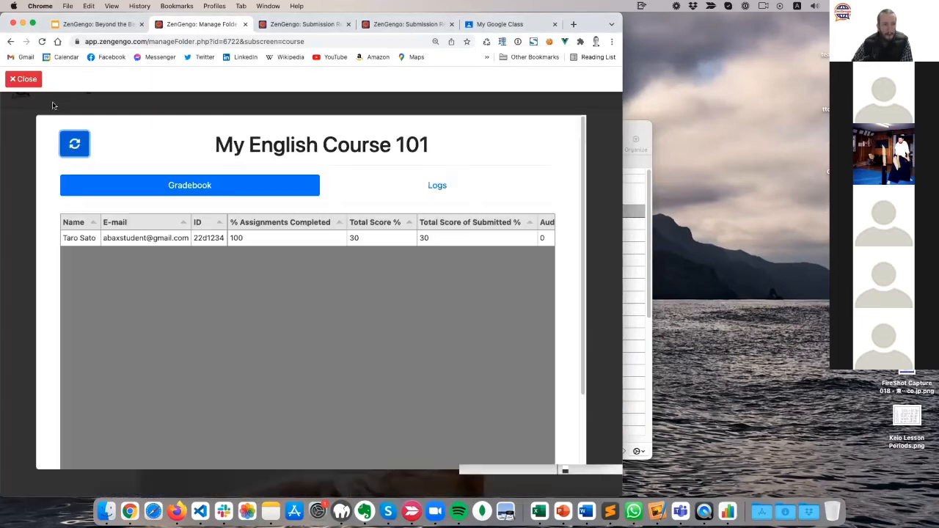
{"action": "left_click", "coordinate": [24, 78]}
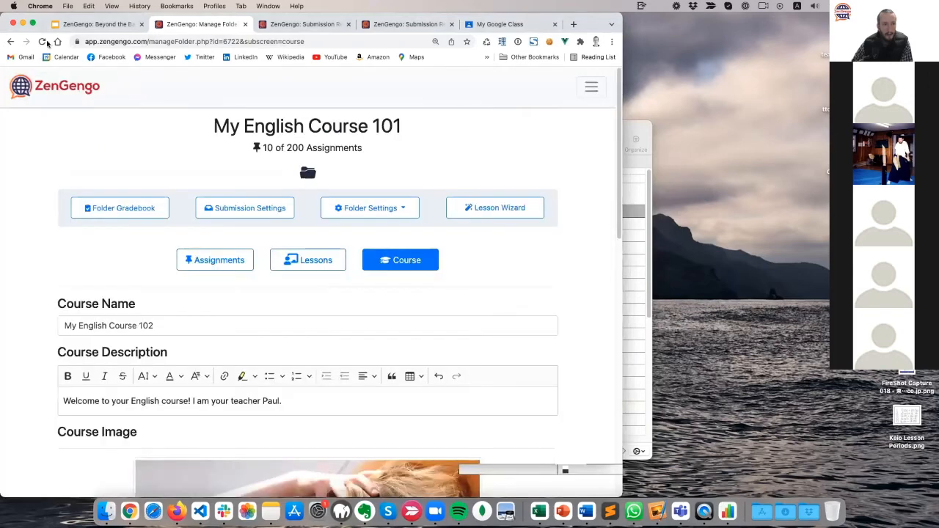
{"action": "left_click", "coordinate": [42, 41]}
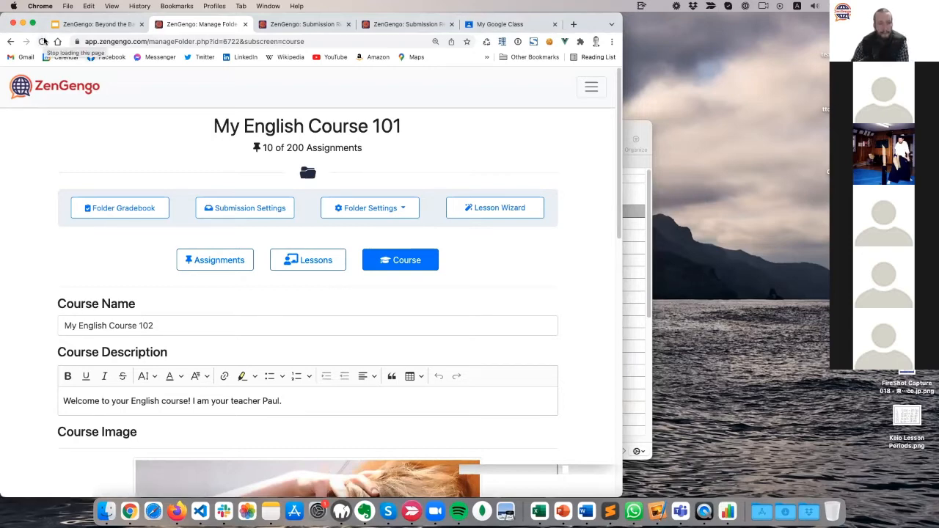
Reopen the refreshed Folder Gradebook and review its results.
{"action": "left_click", "coordinate": [133, 209]}
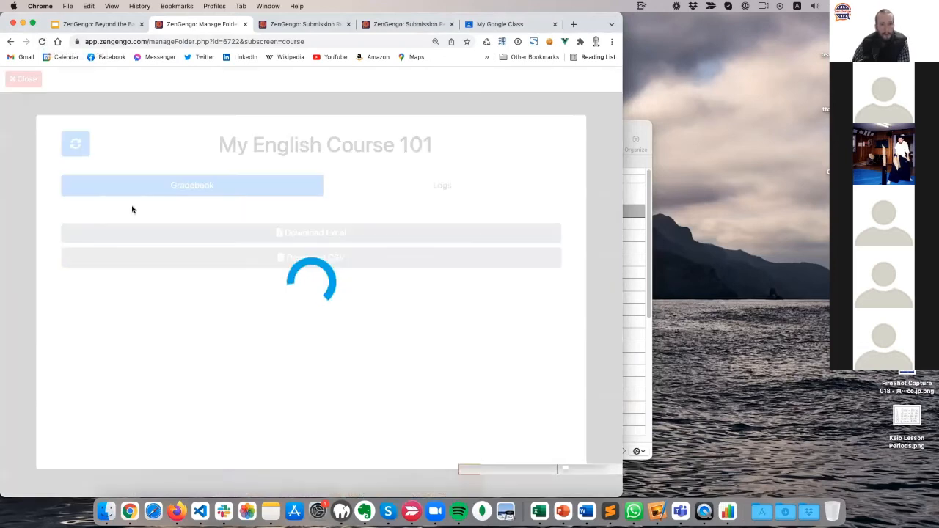
{"action": "scroll", "coordinate": [48, 246], "scroll_direction": "down", "scroll_amount": 2}
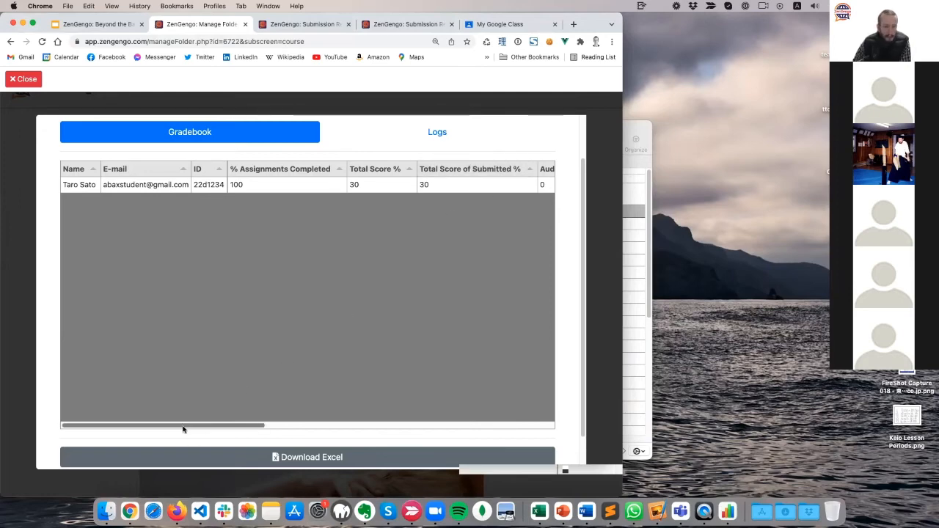
{"action": "left_click_drag", "start_coordinate": [184, 430], "coordinate": [158, 429]}
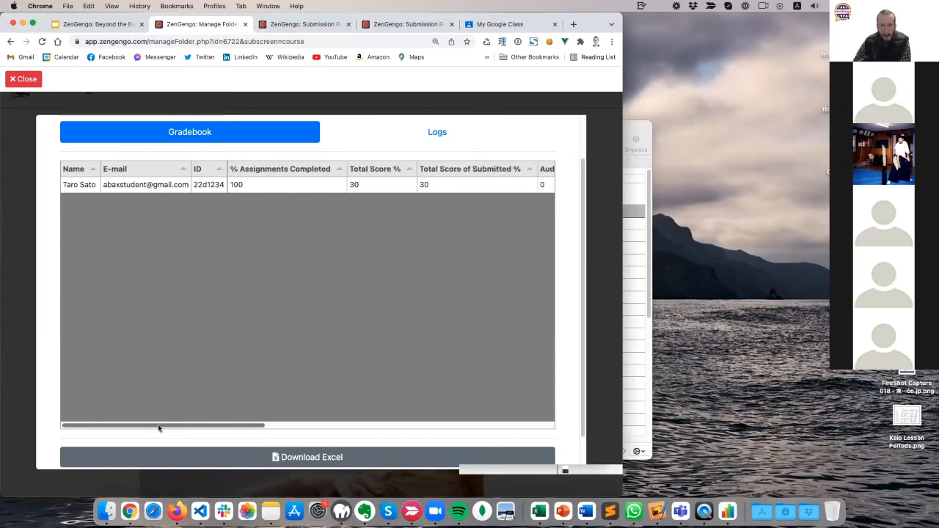
{"action": "scroll", "coordinate": [66, 336], "scroll_direction": "down", "scroll_amount": 2}
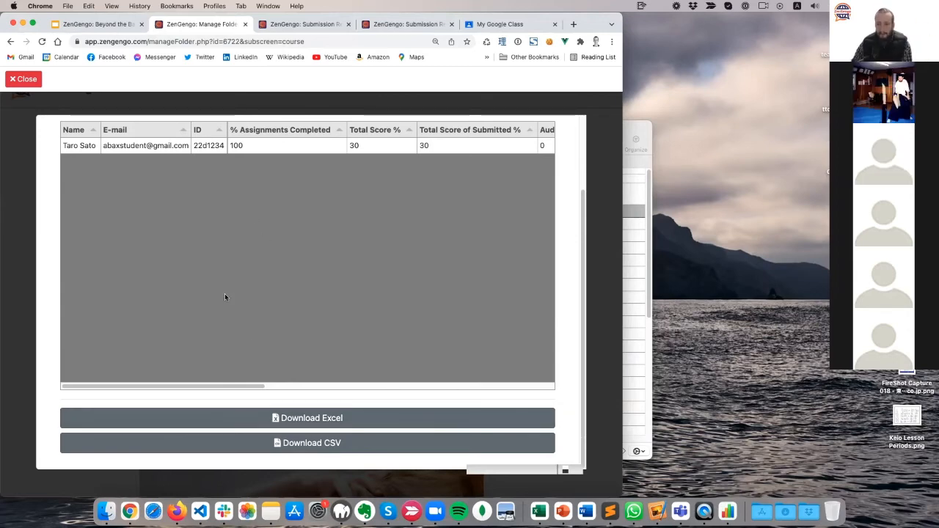
{"action": "scroll", "coordinate": [154, 287], "scroll_direction": "up", "scroll_amount": 3}
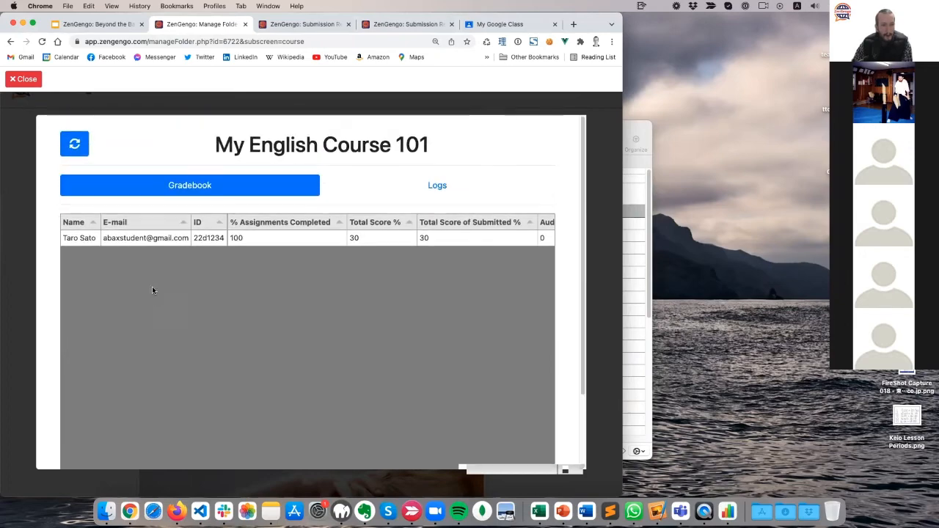
Switch to the Logs view and inspect the 00:00:30 time-taken entry.
{"action": "left_click", "coordinate": [442, 186]}
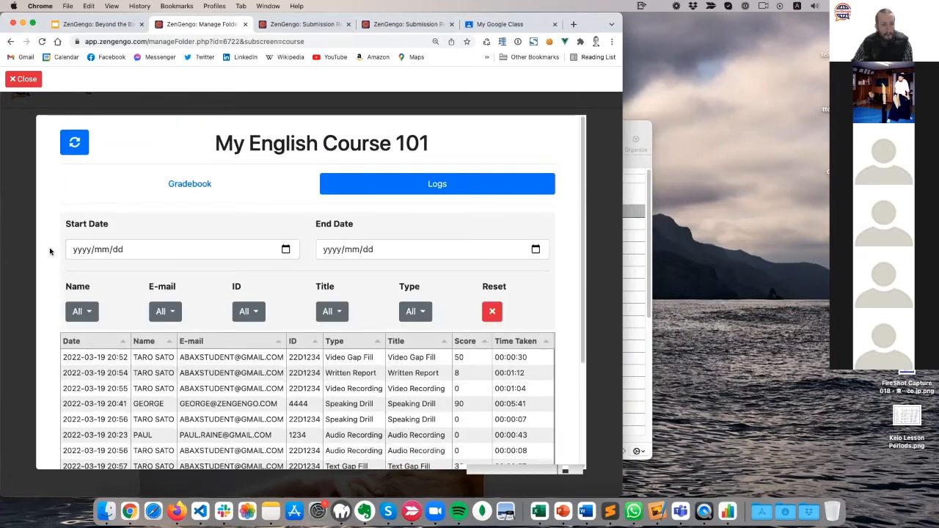
{"action": "scroll", "coordinate": [45, 249], "scroll_direction": "down", "scroll_amount": 3}
{"action": "scroll", "coordinate": [44, 250], "scroll_direction": "up", "scroll_amount": 2}
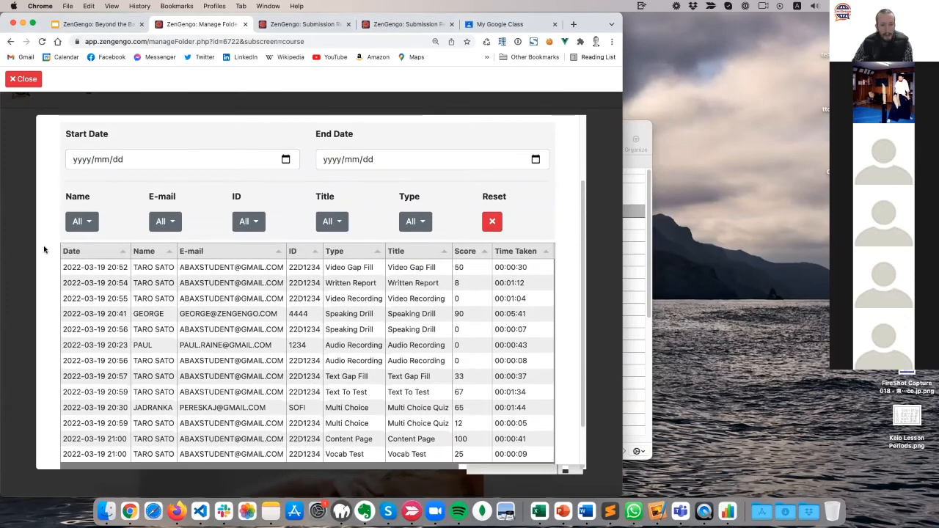
{"action": "scroll", "coordinate": [44, 250], "scroll_direction": "down", "scroll_amount": 1}
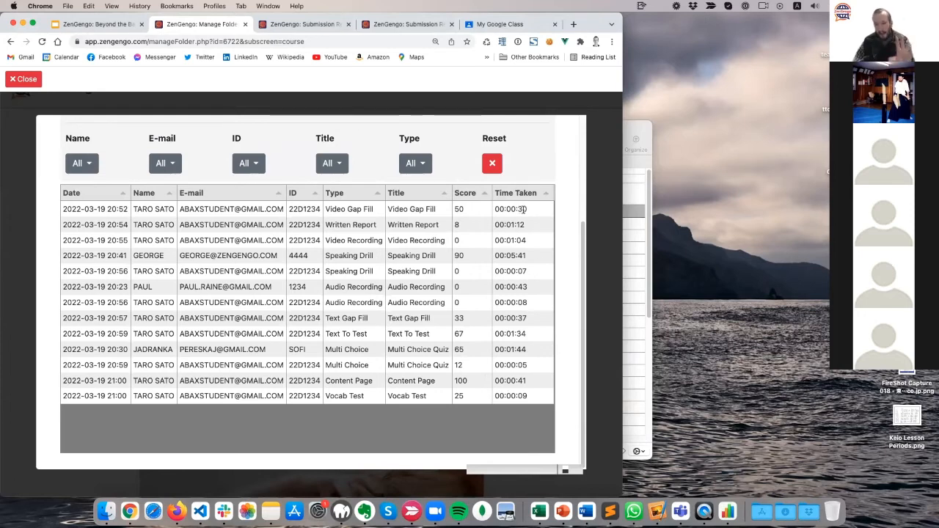
{"action": "left_click_drag", "start_coordinate": [525, 209], "coordinate": [496, 209]}
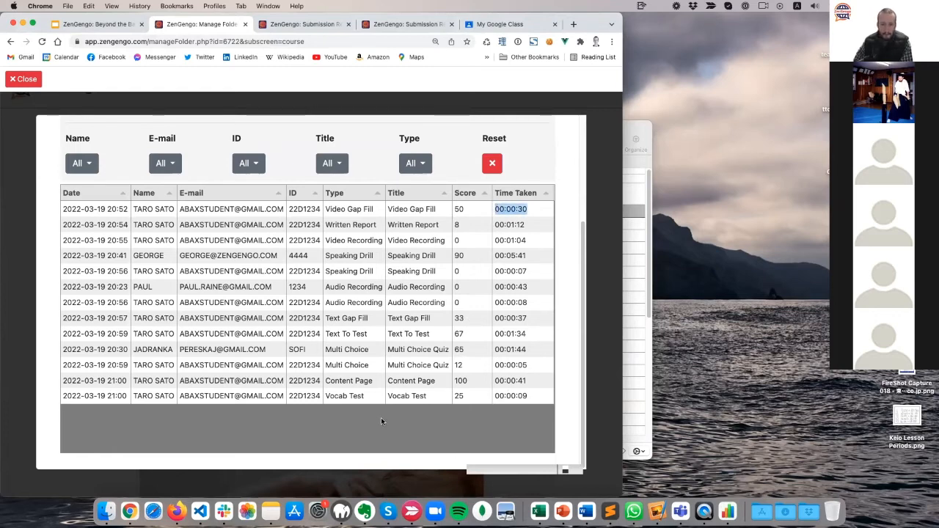
{"action": "left_click", "coordinate": [543, 220]}
{"action": "scroll", "coordinate": [258, 374], "scroll_direction": "up", "scroll_amount": 5}
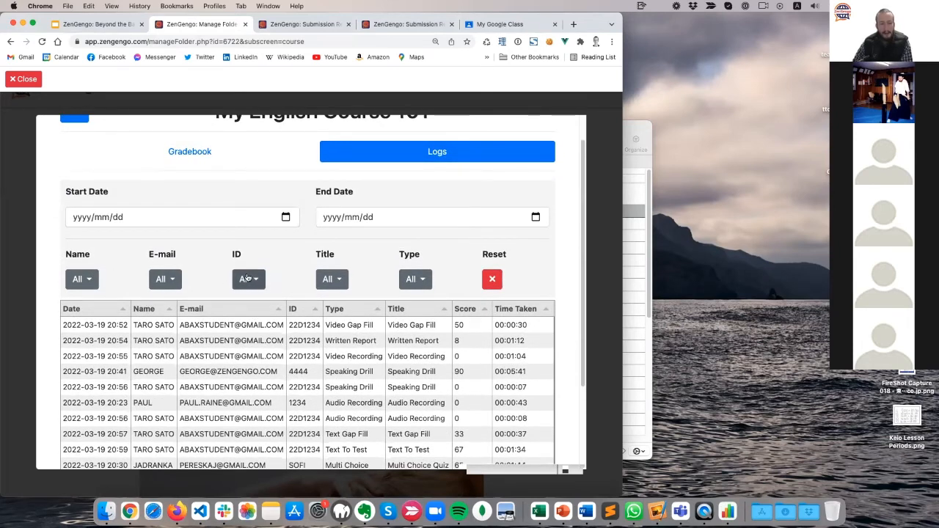
{"action": "left_click", "coordinate": [167, 280]}
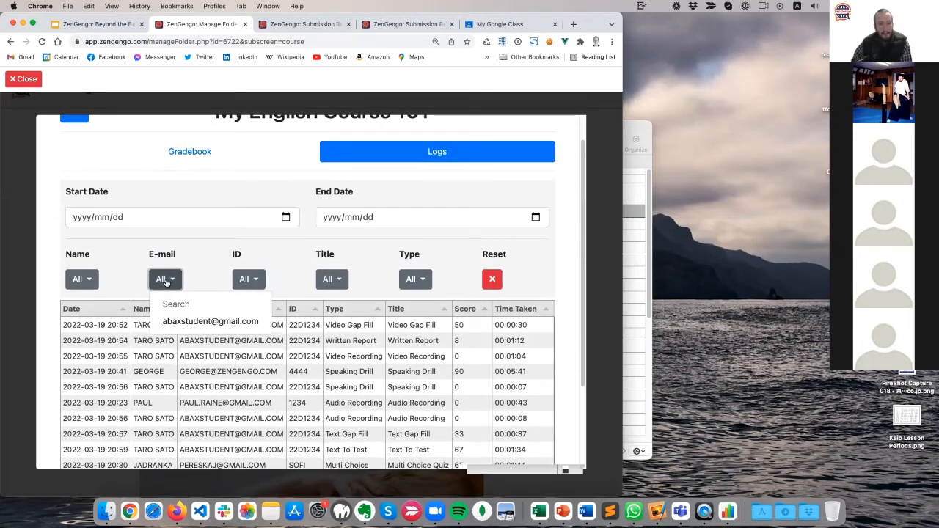
Filter the submission log by one student's e-mail address.
{"action": "left_click", "coordinate": [126, 269]}
{"action": "scroll", "coordinate": [38, 335], "scroll_direction": "down", "scroll_amount": 2}
{"action": "scroll", "coordinate": [38, 334], "scroll_direction": "down", "scroll_amount": 1}
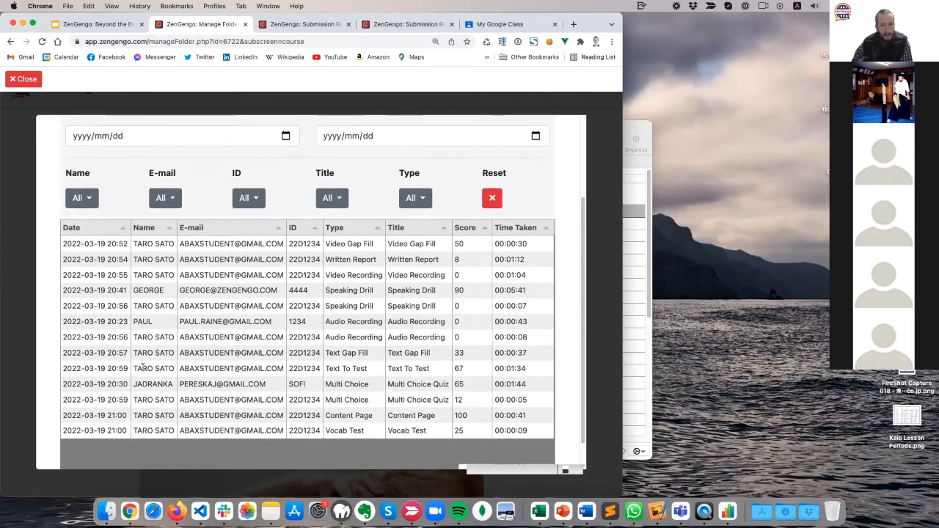
{"action": "scroll", "coordinate": [150, 330], "scroll_direction": "up", "scroll_amount": 2}
{"action": "left_click", "coordinate": [167, 273]}
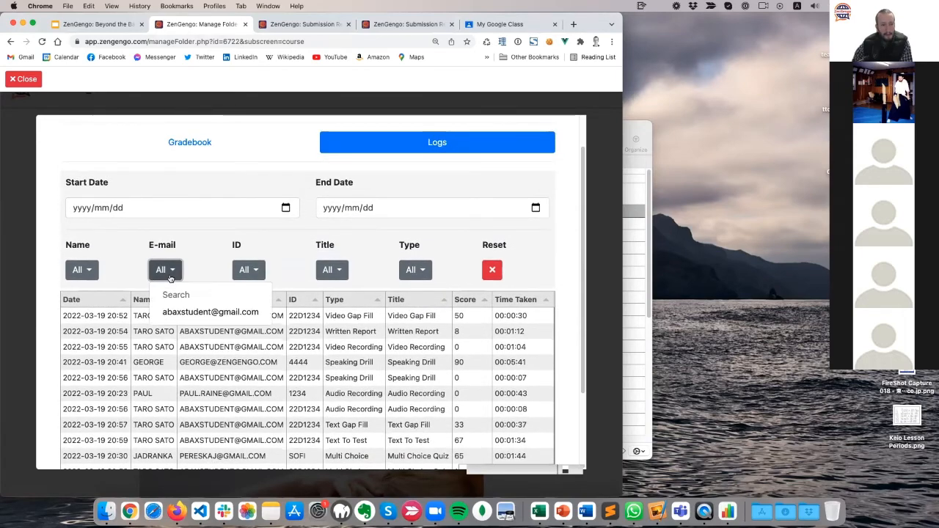
{"action": "left_click", "coordinate": [207, 312]}
{"action": "scroll", "coordinate": [42, 296], "scroll_direction": "down", "scroll_amount": 3}
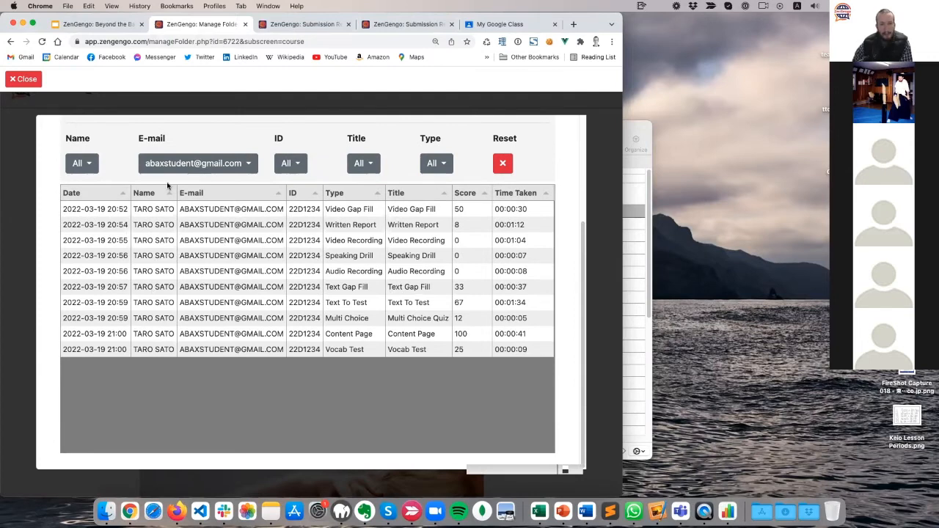
Narrow the log to Audio Recording, then reset the filters and close the gradebook.
{"action": "left_click", "coordinate": [437, 164]}
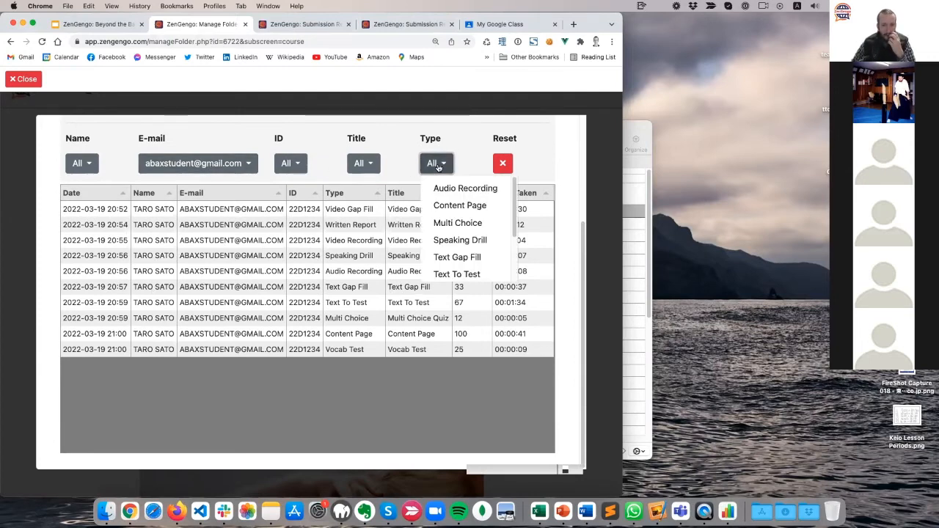
{"action": "left_click", "coordinate": [455, 187]}
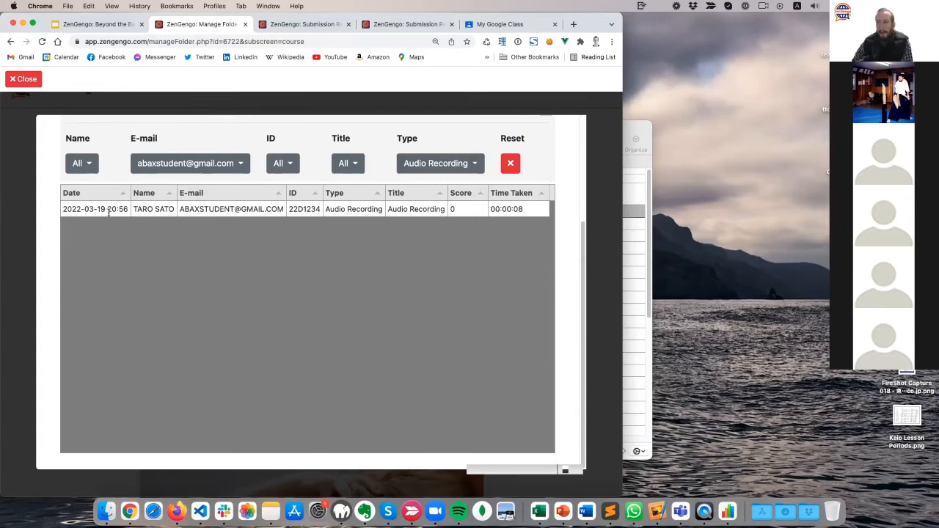
{"action": "left_click", "coordinate": [510, 163]}
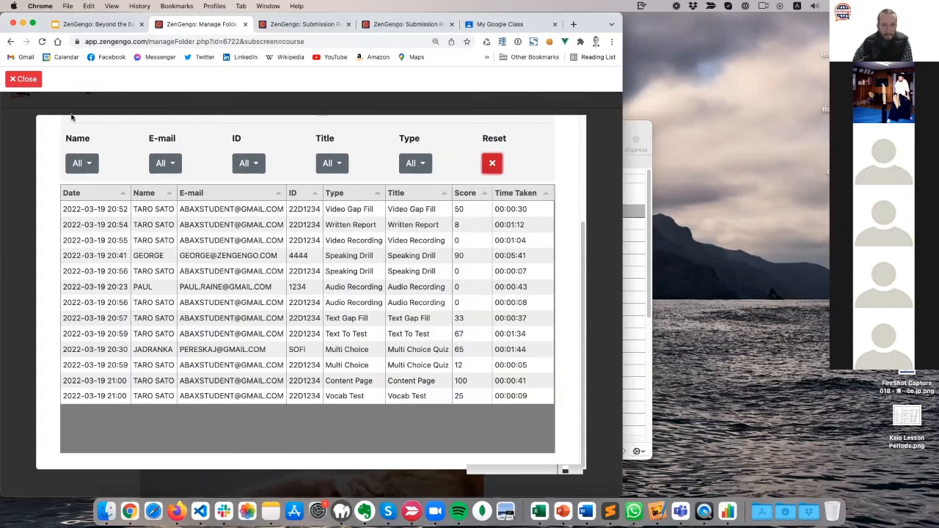
{"action": "left_click", "coordinate": [24, 78]}
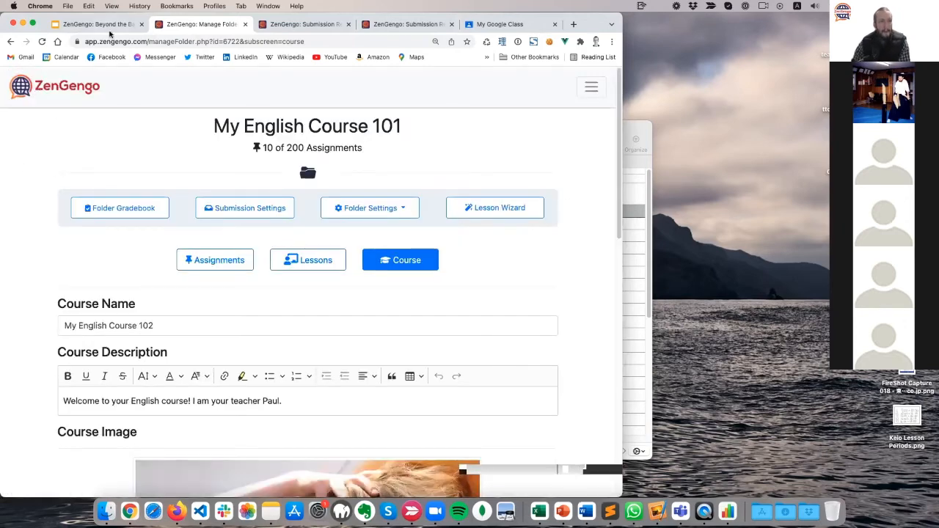
Go from the slides to the Manage Folder page, check Lessons, and list the Assignments.
{"action": "left_click", "coordinate": [108, 25]}
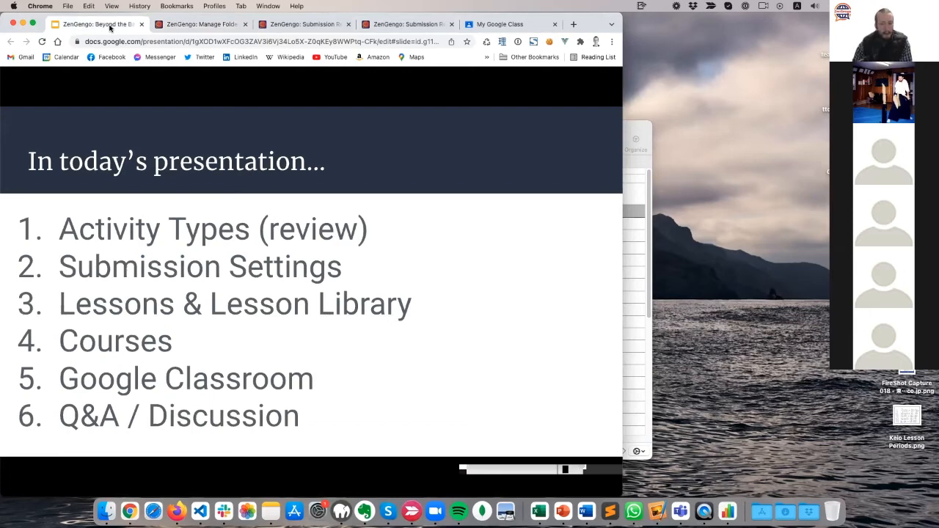
{"action": "left_click", "coordinate": [207, 25]}
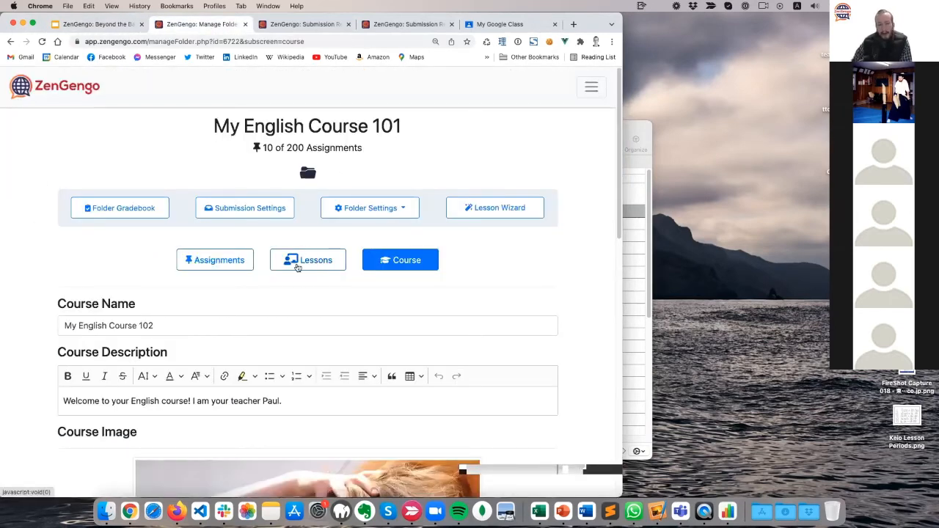
{"action": "left_click", "coordinate": [309, 270]}
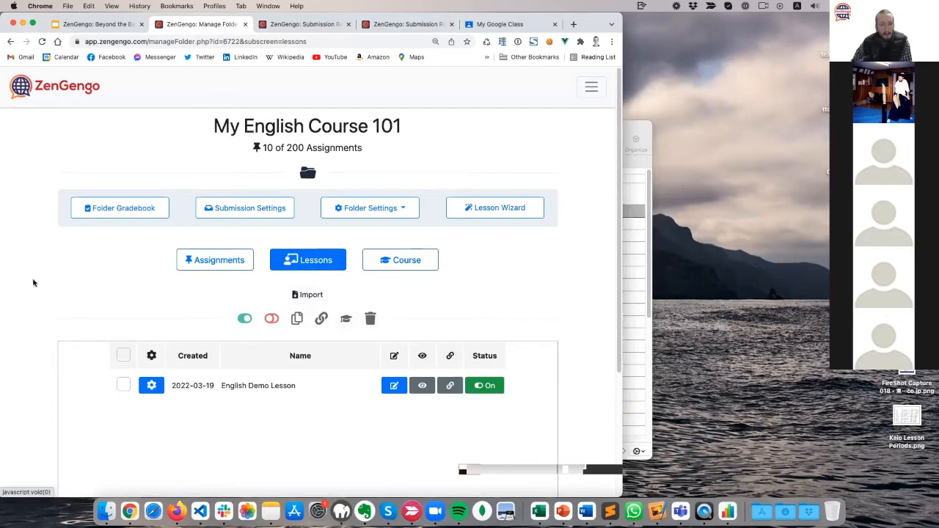
{"action": "scroll", "coordinate": [31, 293], "scroll_direction": "down", "scroll_amount": 5}
{"action": "scroll", "coordinate": [32, 299], "scroll_direction": "up", "scroll_amount": 4}
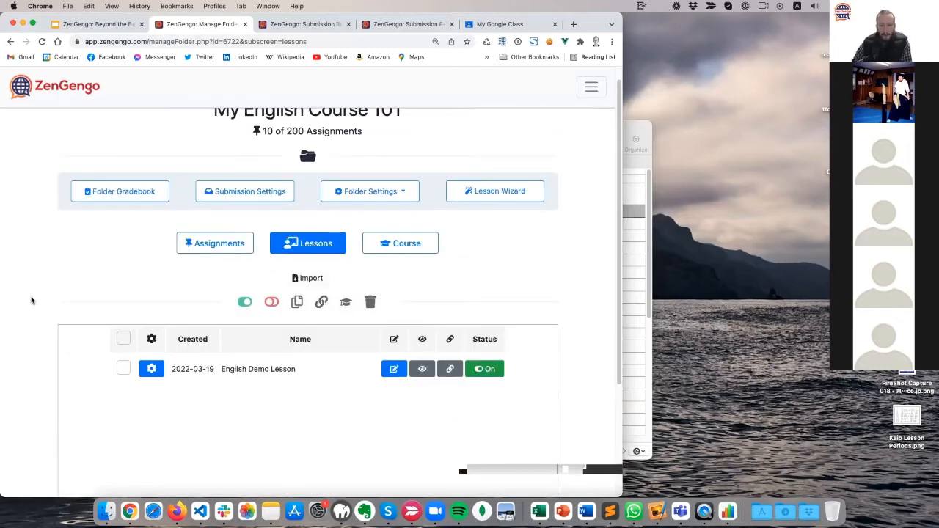
{"action": "left_click", "coordinate": [218, 248]}
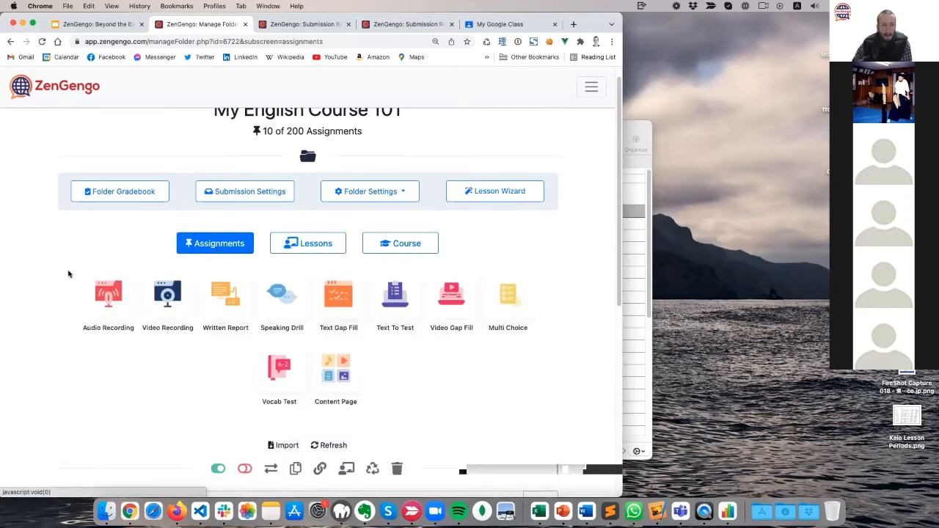
{"action": "scroll", "coordinate": [63, 279], "scroll_direction": "down", "scroll_amount": 5}
{"action": "scroll", "coordinate": [46, 283], "scroll_direction": "down", "scroll_amount": 4}
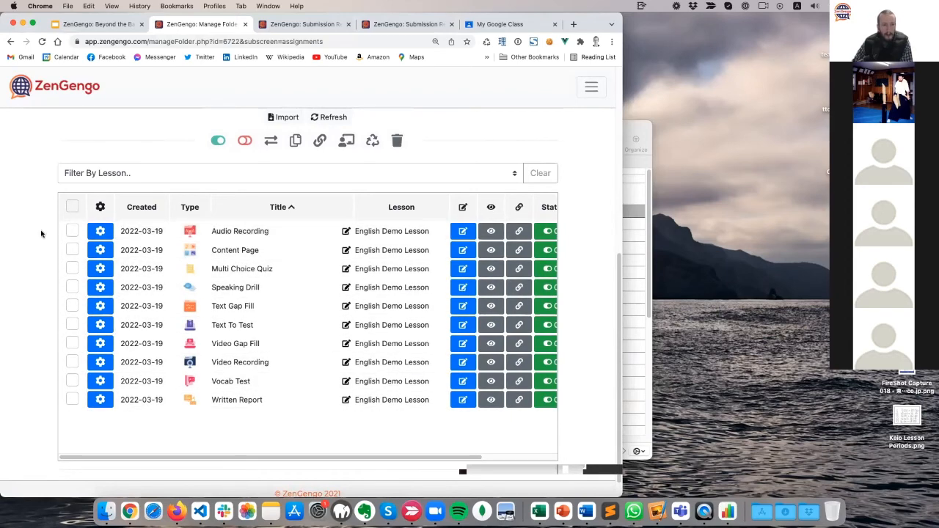
Try creating a lesson from Audio Recording and Content Page; dismiss the already-assigned warning.
{"action": "left_click", "coordinate": [72, 231]}
{"action": "left_click", "coordinate": [72, 249]}
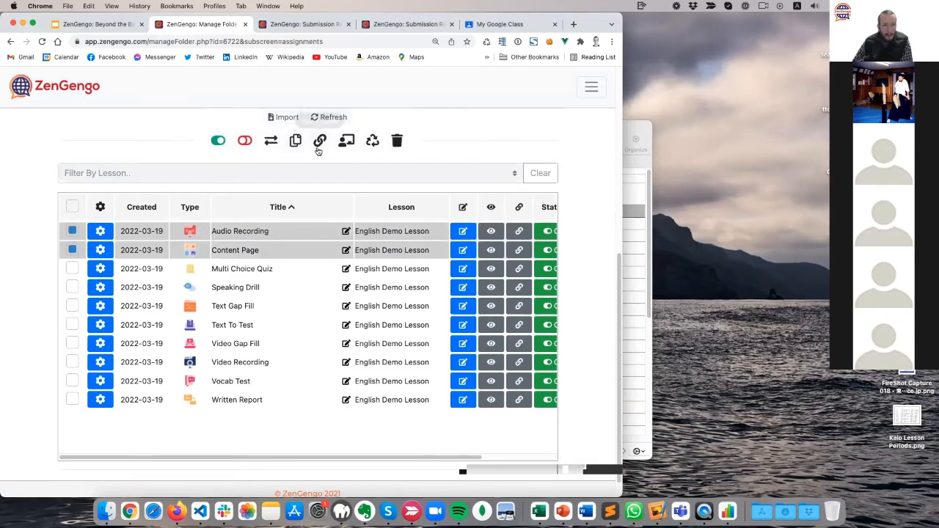
{"action": "left_click", "coordinate": [347, 140]}
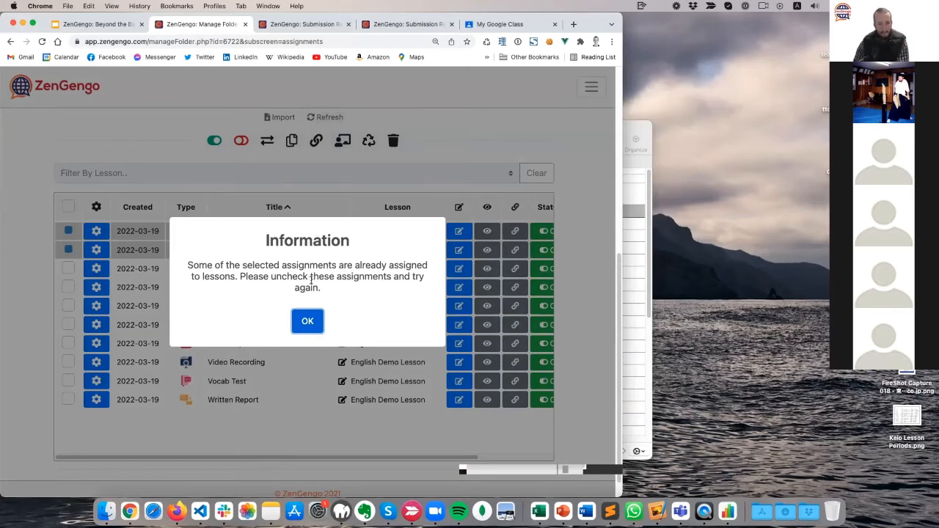
{"action": "left_click", "coordinate": [307, 321]}
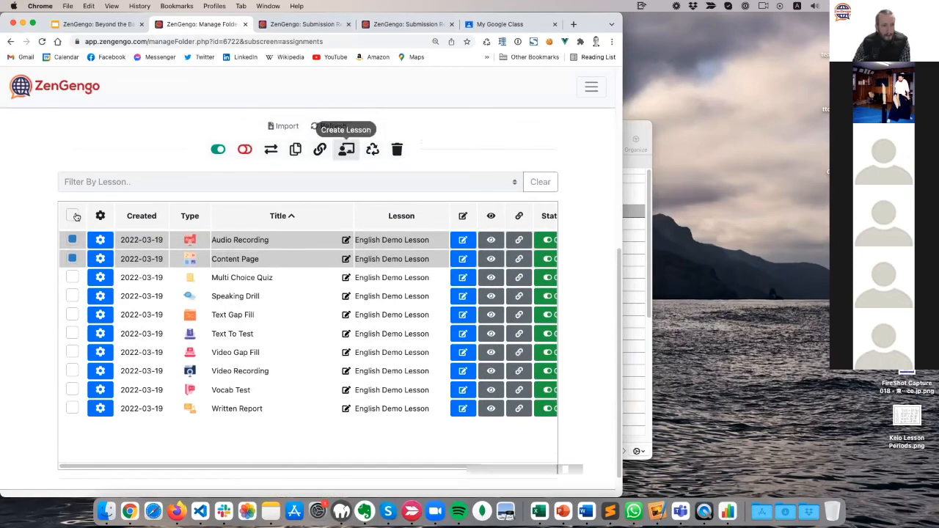
Show the folder's Course tab with course name My English Course 102.
{"action": "scroll", "coordinate": [27, 284], "scroll_direction": "up", "scroll_amount": 5}
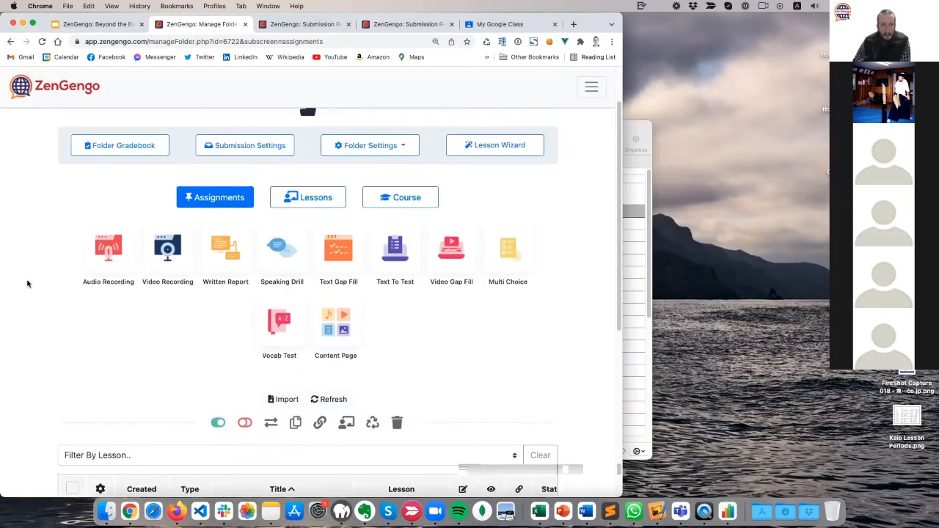
{"action": "scroll", "coordinate": [27, 284], "scroll_direction": "down", "scroll_amount": 5}
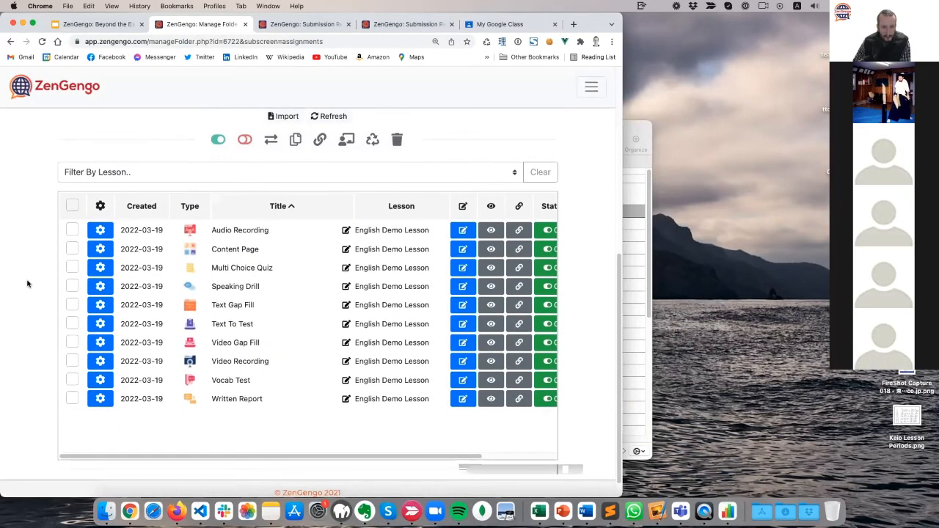
{"action": "scroll", "coordinate": [27, 284], "scroll_direction": "up", "scroll_amount": 5}
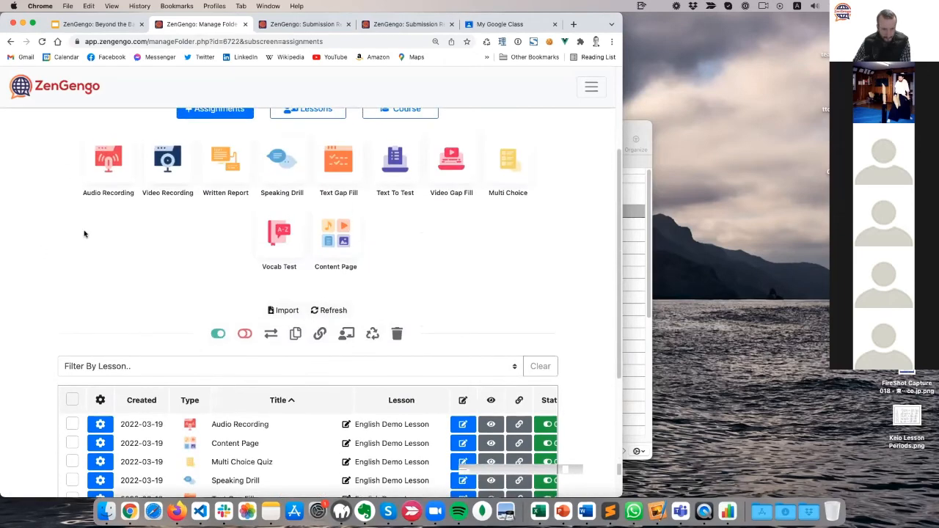
{"action": "left_click", "coordinate": [421, 261]}
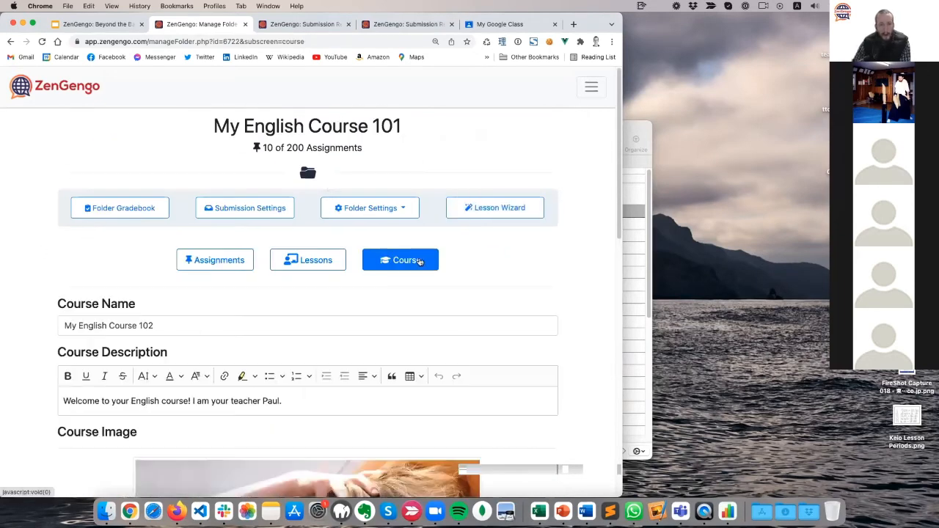
Delete the course from the Course tab.
{"action": "scroll", "coordinate": [34, 255], "scroll_direction": "down", "scroll_amount": 10}
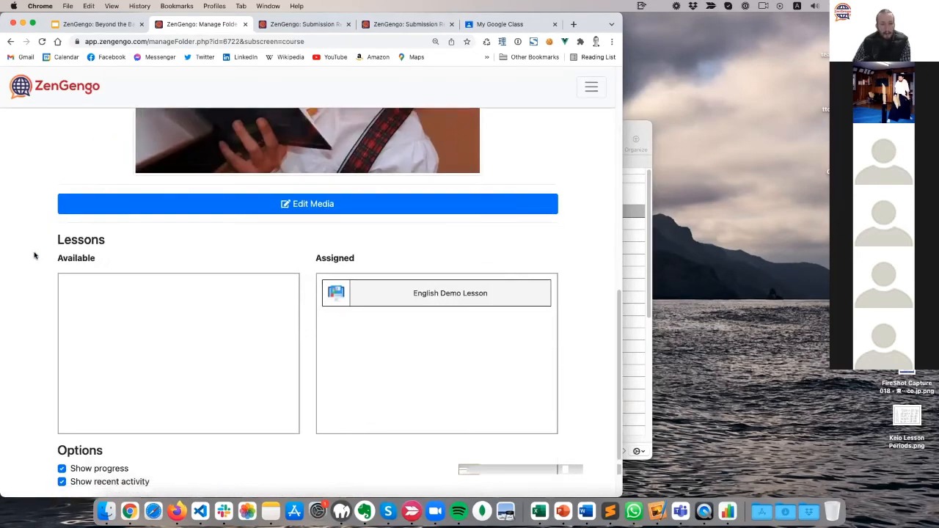
{"action": "left_click", "coordinate": [66, 430]}
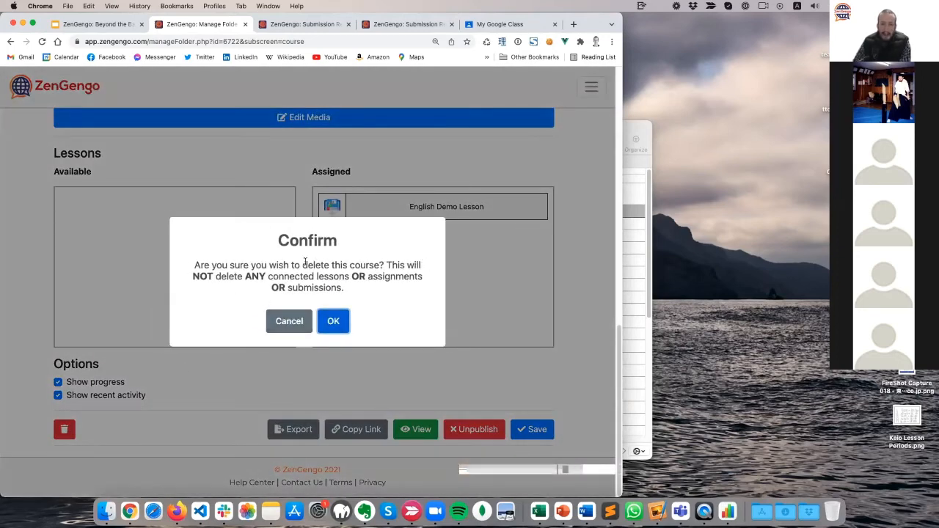
{"action": "left_click", "coordinate": [333, 322]}
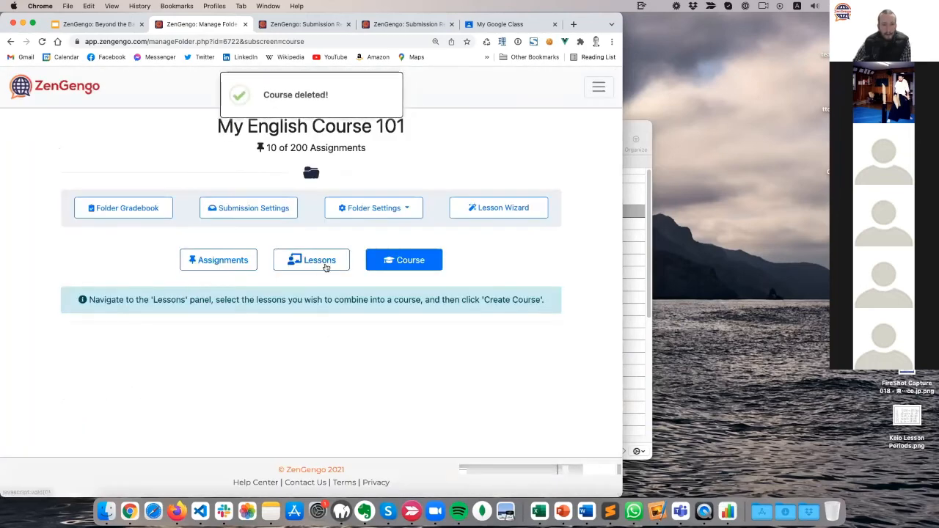
Permanently delete the English Demo Lesson and return to the Assignments list.
{"action": "left_click", "coordinate": [325, 267]}
{"action": "scroll", "coordinate": [122, 341], "scroll_direction": "down", "scroll_amount": 1}
{"action": "left_click", "coordinate": [119, 369]}
{"action": "left_click", "coordinate": [370, 304]}
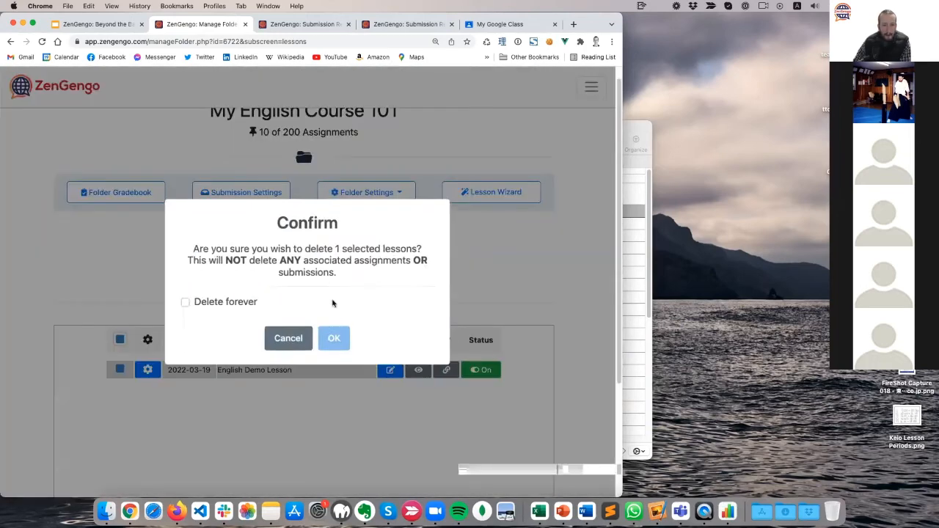
{"action": "left_click", "coordinate": [245, 304]}
{"action": "left_click", "coordinate": [323, 335]}
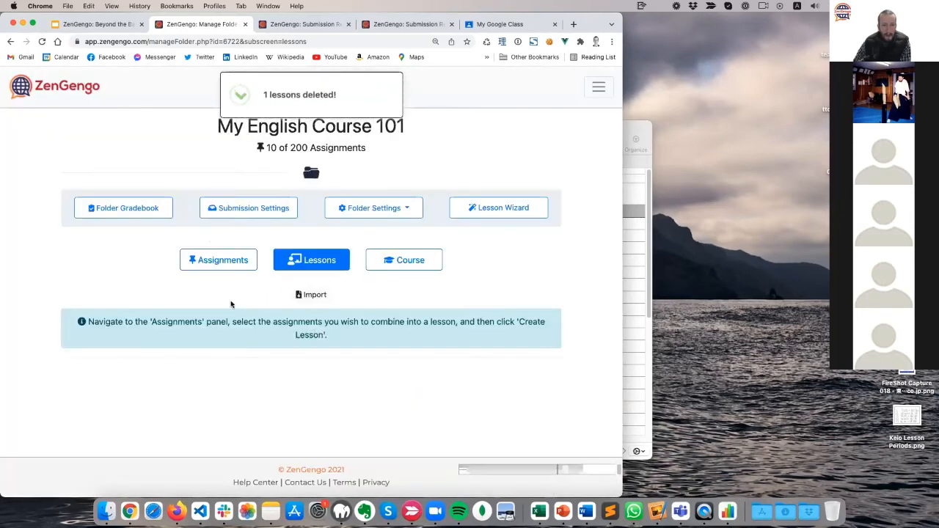
{"action": "left_click", "coordinate": [229, 258]}
{"action": "scroll", "coordinate": [36, 312], "scroll_direction": "down", "scroll_amount": 5}
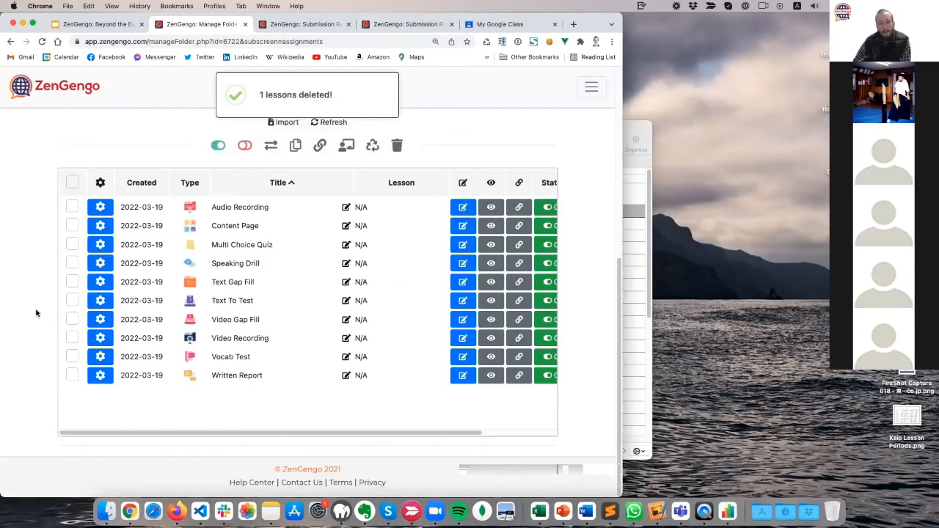
Verify the lessons and course are gone, then return to the Assignments list.
{"action": "scroll", "coordinate": [36, 311], "scroll_direction": "up", "scroll_amount": 5}
{"action": "scroll", "coordinate": [35, 314], "scroll_direction": "down", "scroll_amount": 2}
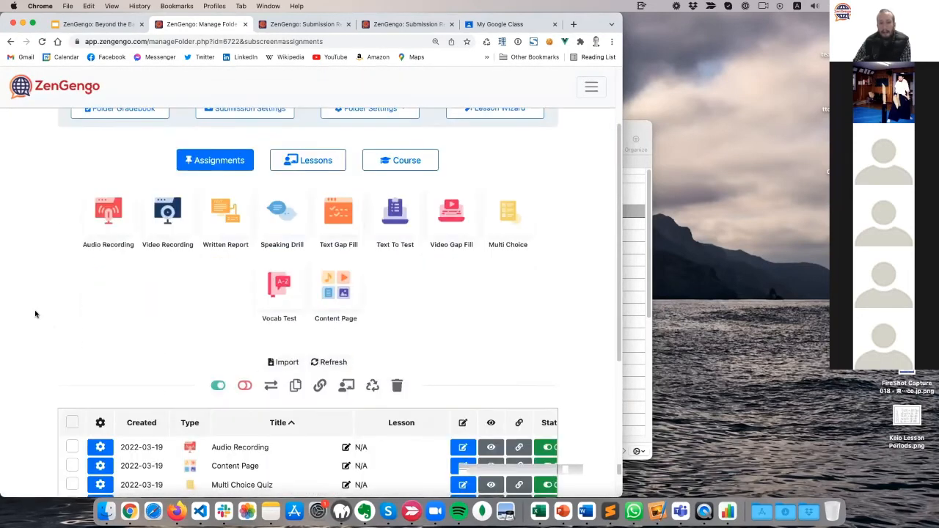
{"action": "scroll", "coordinate": [34, 310], "scroll_direction": "down", "scroll_amount": 3}
{"action": "scroll", "coordinate": [33, 310], "scroll_direction": "up", "scroll_amount": 5}
{"action": "left_click", "coordinate": [311, 259]}
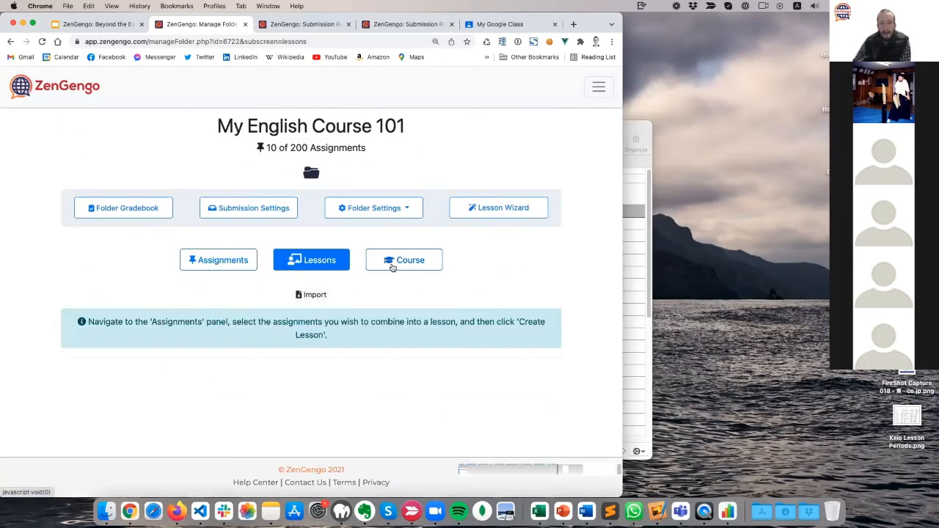
{"action": "left_click", "coordinate": [393, 264]}
{"action": "left_click", "coordinate": [220, 261]}
{"action": "scroll", "coordinate": [20, 307], "scroll_direction": "down", "scroll_amount": 3}
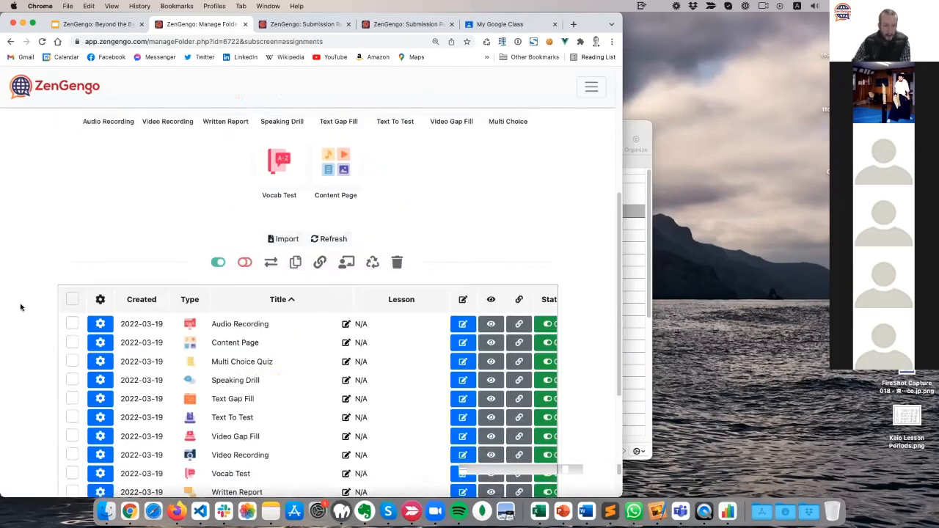
{"action": "scroll", "coordinate": [20, 306], "scroll_direction": "down", "scroll_amount": 3}
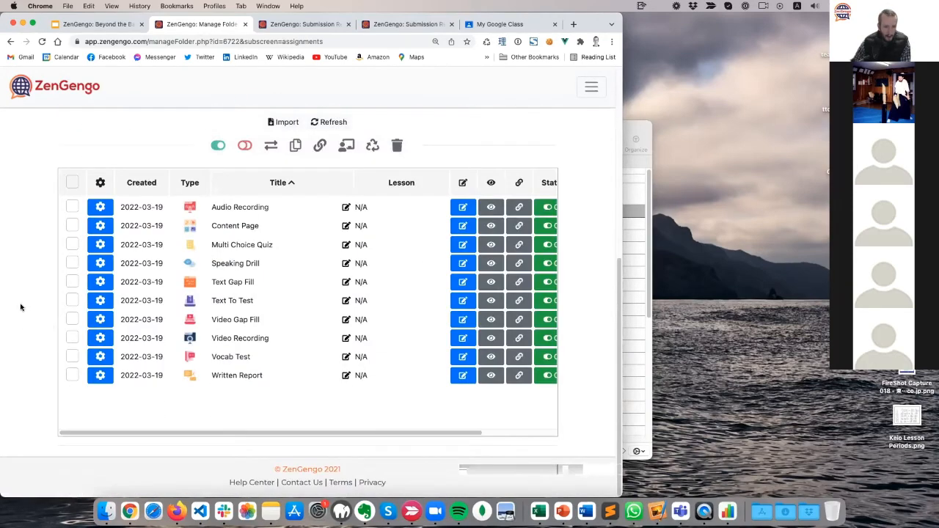
Create Lesson 1 from the ticked Audio Recording and Content Page assignments.
{"action": "left_click", "coordinate": [72, 207]}
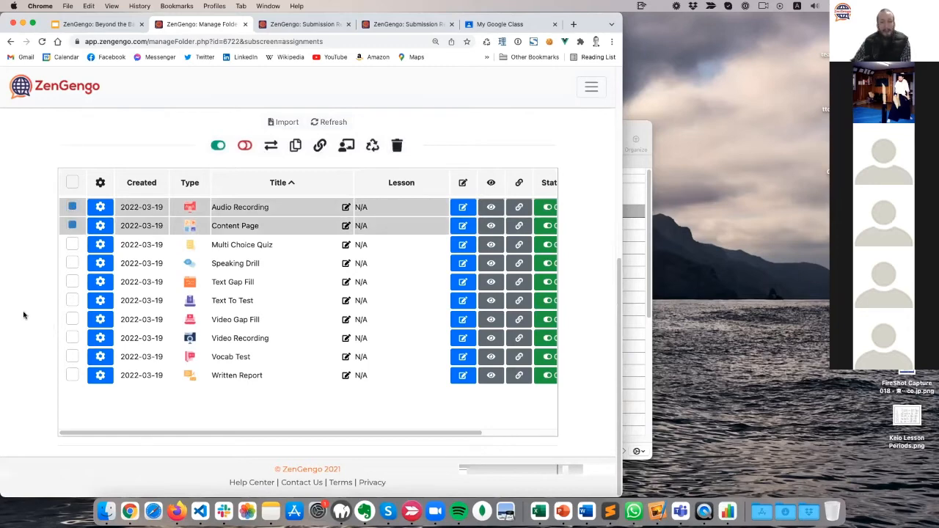
{"action": "scroll", "coordinate": [22, 320], "scroll_direction": "up", "scroll_amount": 3}
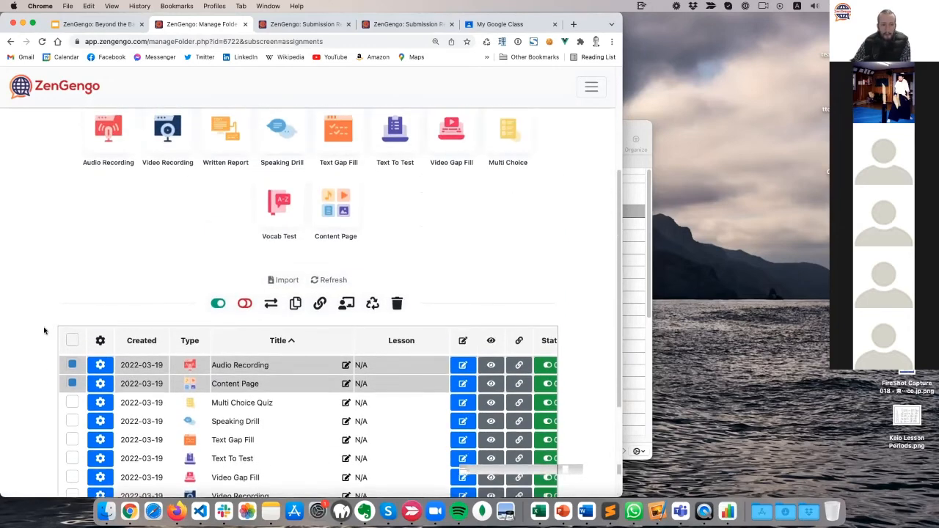
{"action": "left_click", "coordinate": [348, 305]}
{"action": "type", "text": "L"}
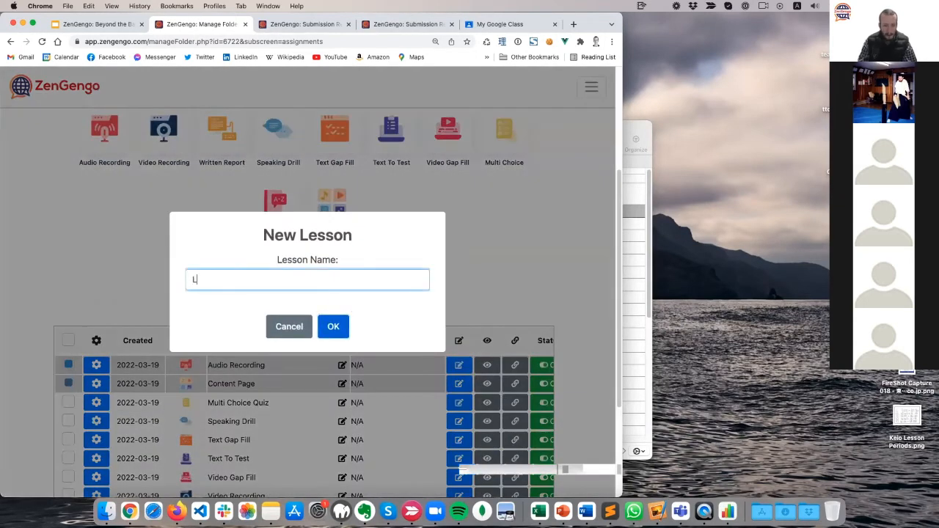
{"action": "type", "text": "esson 1"}
{"action": "left_click", "coordinate": [347, 323]}
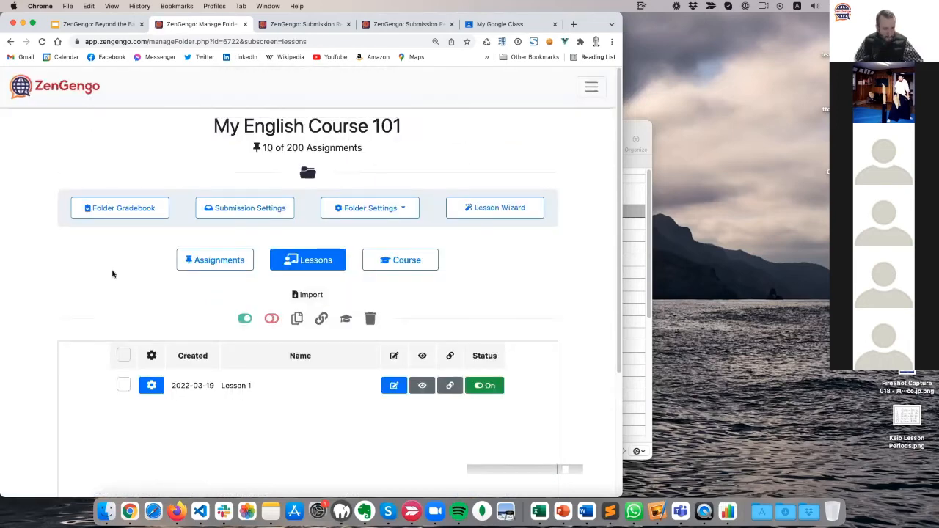
Create Lesson 2 from the Multi Choice Quiz, Speaking Drill and Text Gap Fill assignments.
{"action": "scroll", "coordinate": [147, 256], "scroll_direction": "down", "scroll_amount": 5}
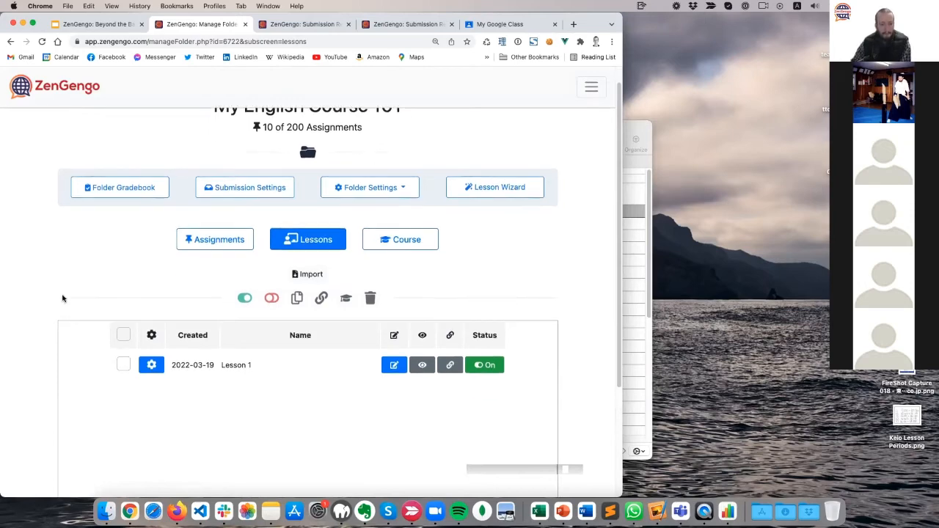
{"action": "scroll", "coordinate": [222, 168], "scroll_direction": "up", "scroll_amount": 1}
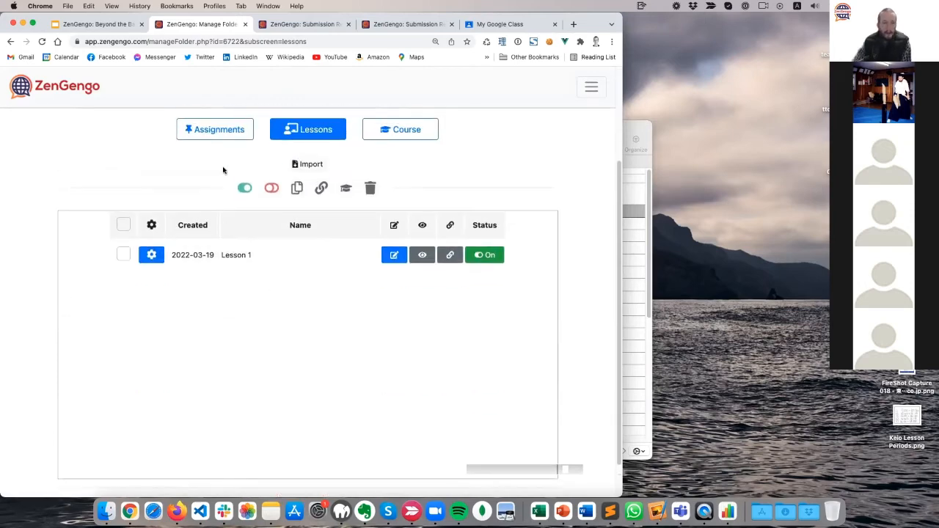
{"action": "left_click", "coordinate": [239, 130]}
{"action": "scroll", "coordinate": [15, 293], "scroll_direction": "down", "scroll_amount": 6}
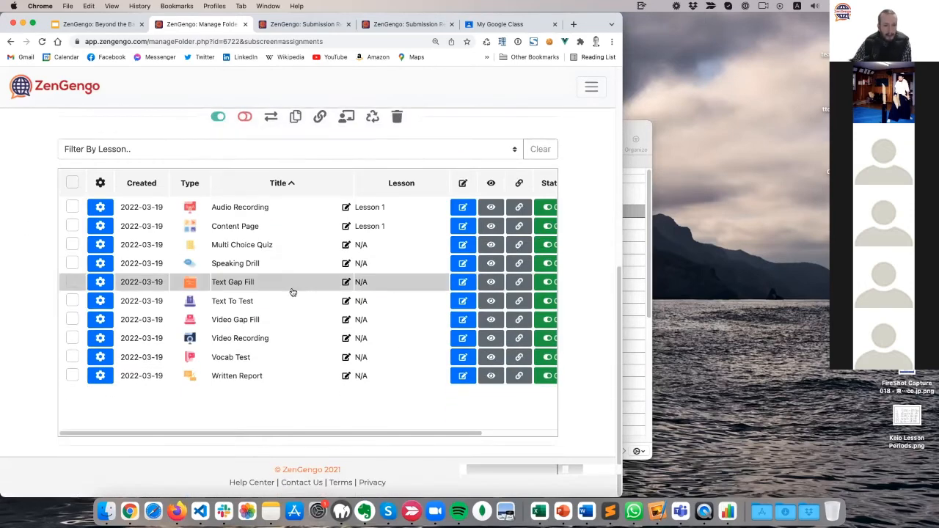
{"action": "left_click", "coordinate": [71, 244]}
{"action": "left_click", "coordinate": [72, 262]}
{"action": "left_click", "coordinate": [71, 282]}
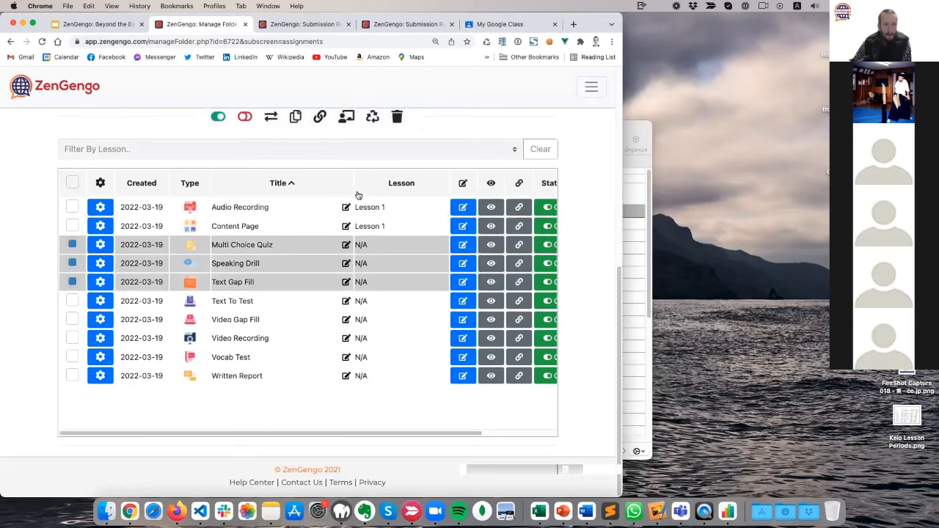
{"action": "left_click", "coordinate": [346, 117]}
{"action": "left_click", "coordinate": [279, 278]}
{"action": "type", "text": "L"}
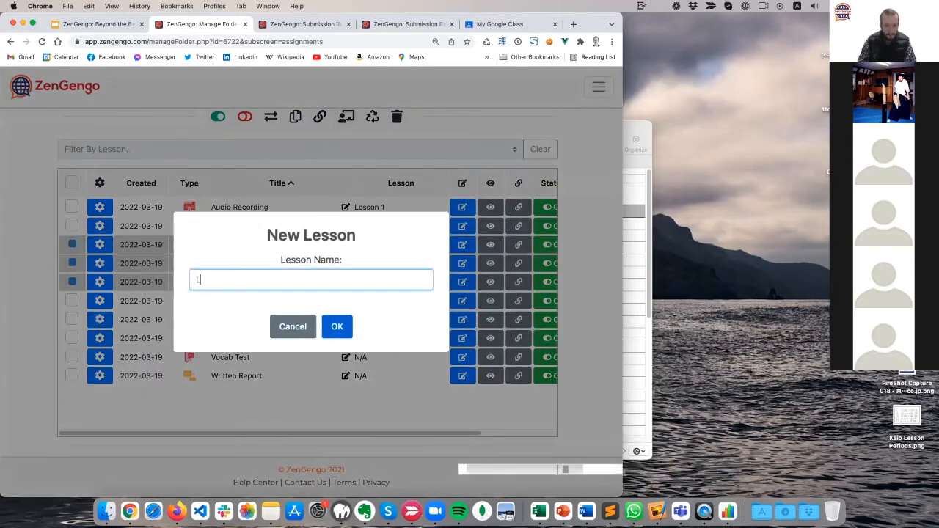
{"action": "type", "text": "esson 2"}
{"action": "left_click", "coordinate": [336, 327]}
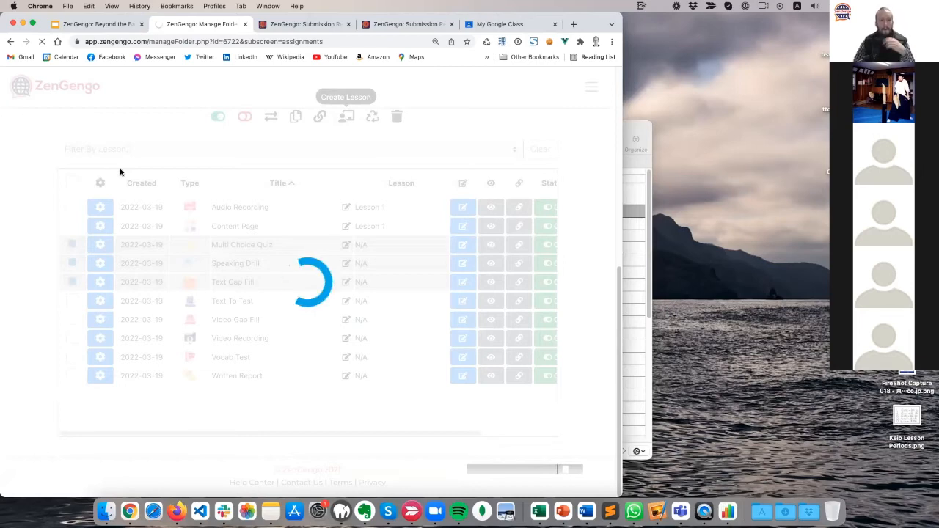
Back in the assignments list, tick the five remaining assignments, Text To Test through Written Report.
{"action": "left_click", "coordinate": [215, 260]}
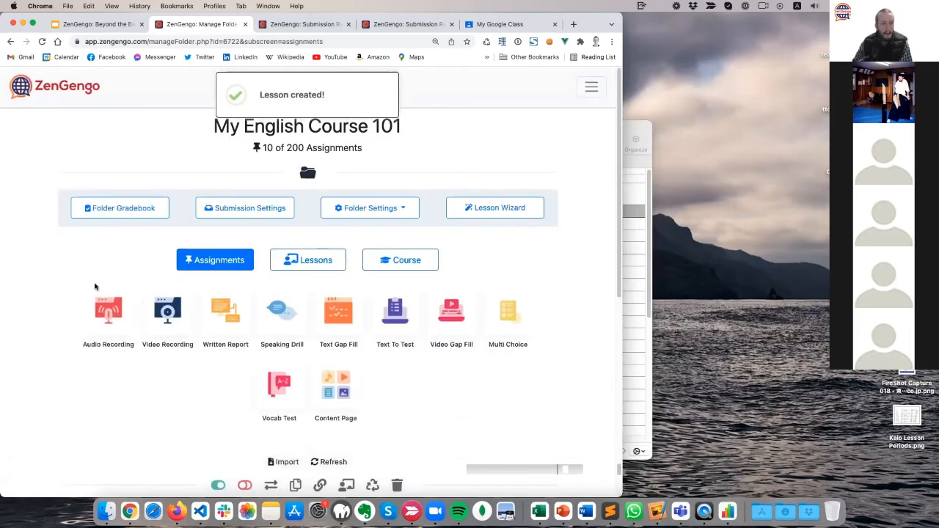
{"action": "scroll", "coordinate": [47, 289], "scroll_direction": "down", "scroll_amount": 5}
{"action": "left_click", "coordinate": [72, 301]}
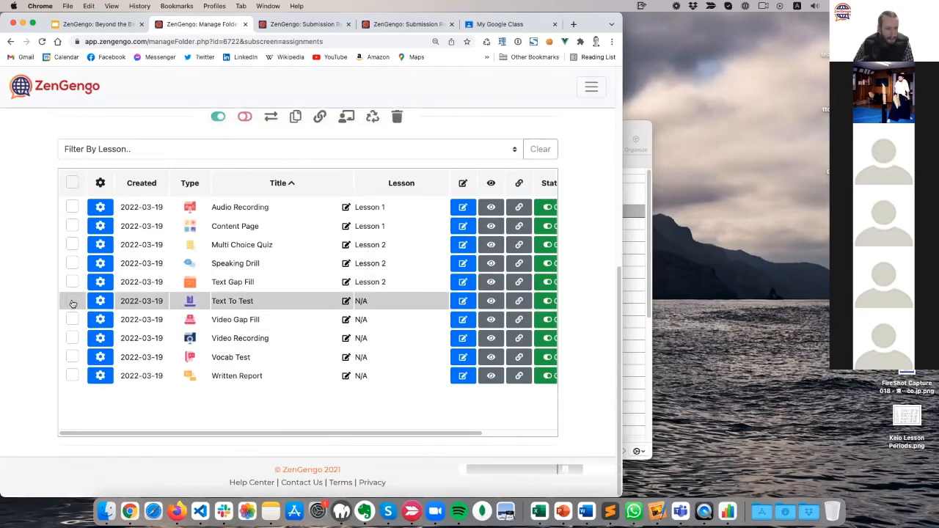
{"action": "left_click", "coordinate": [72, 319]}
{"action": "left_click", "coordinate": [72, 338]}
{"action": "left_click", "coordinate": [72, 356]}
{"action": "left_click", "coordinate": [72, 376]}
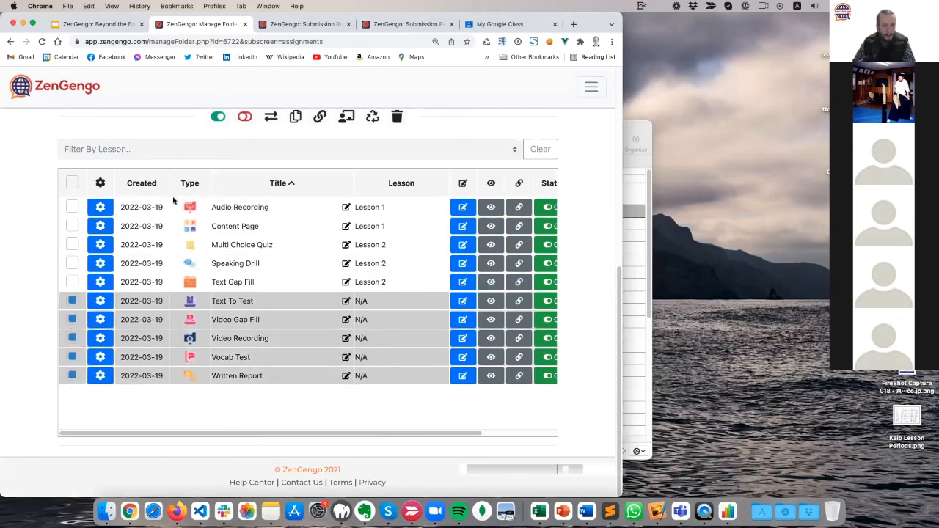
{"action": "scroll", "coordinate": [176, 199], "scroll_direction": "up", "scroll_amount": 2}
Create Lesson 3 from Text To Test, Video Gap Fill, Video Recording, Vocab Test and Written Report.
{"action": "left_click", "coordinate": [346, 162]}
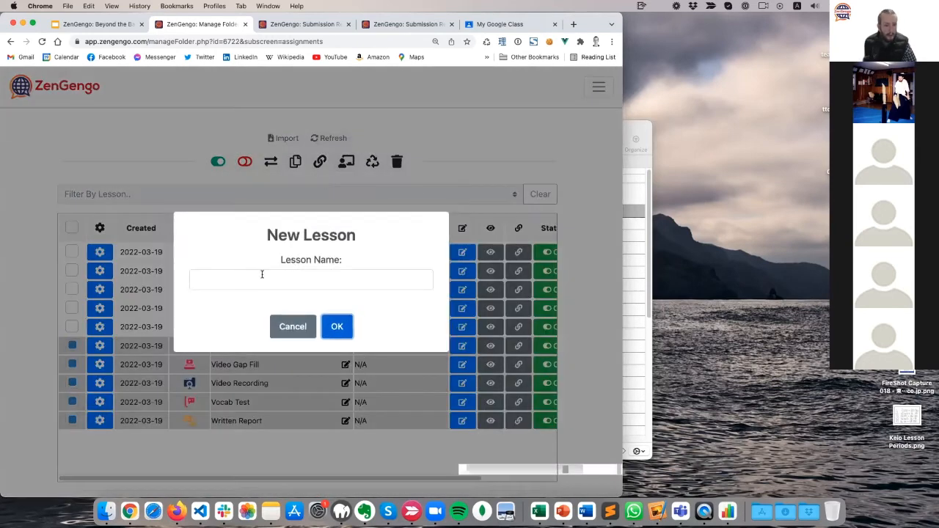
{"action": "type", "text": "Lesson 3"}
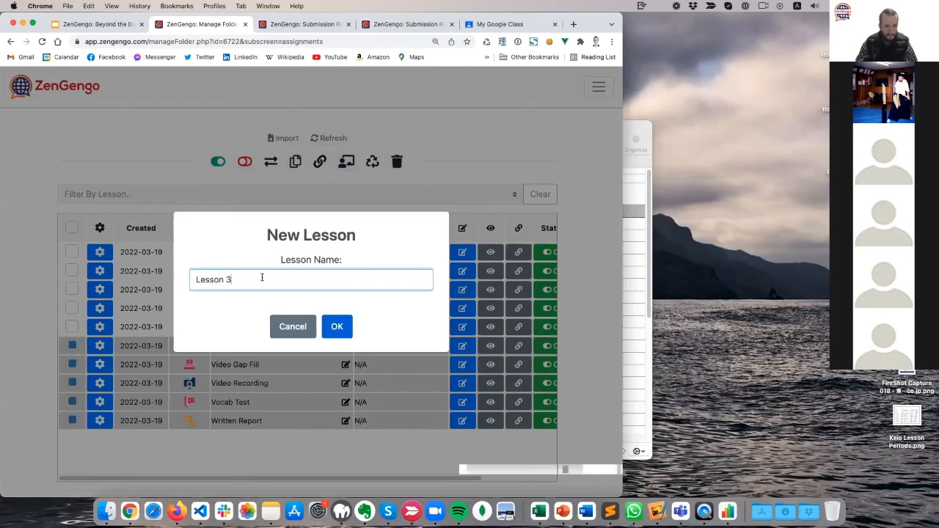
{"action": "left_click", "coordinate": [337, 326]}
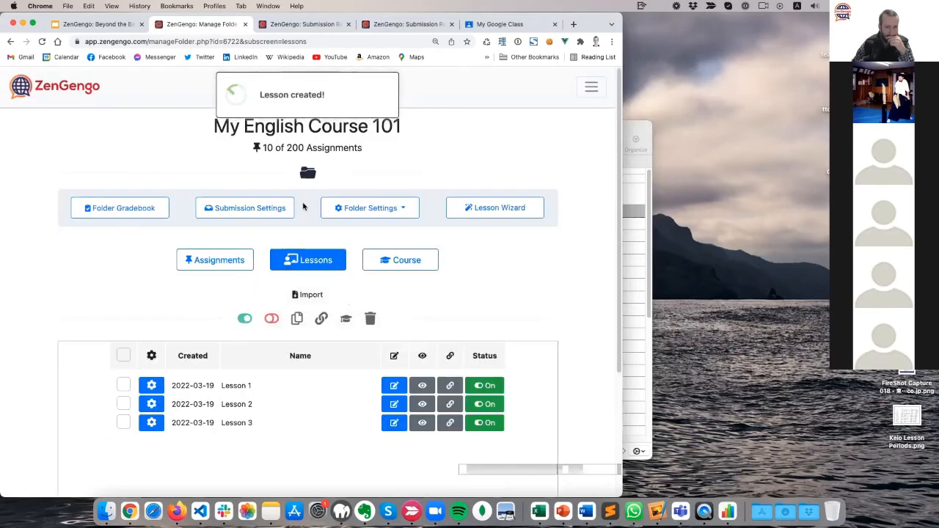
{"action": "left_click", "coordinate": [226, 266]}
Copy the Audio Recording assignment's shareable link.
{"action": "scroll", "coordinate": [99, 335], "scroll_direction": "down", "scroll_amount": 5}
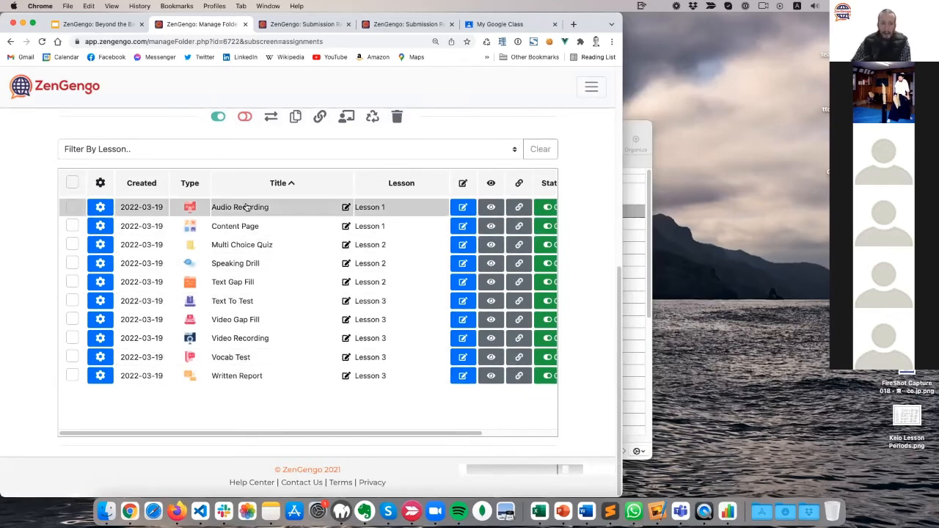
{"action": "left_click", "coordinate": [519, 207]}
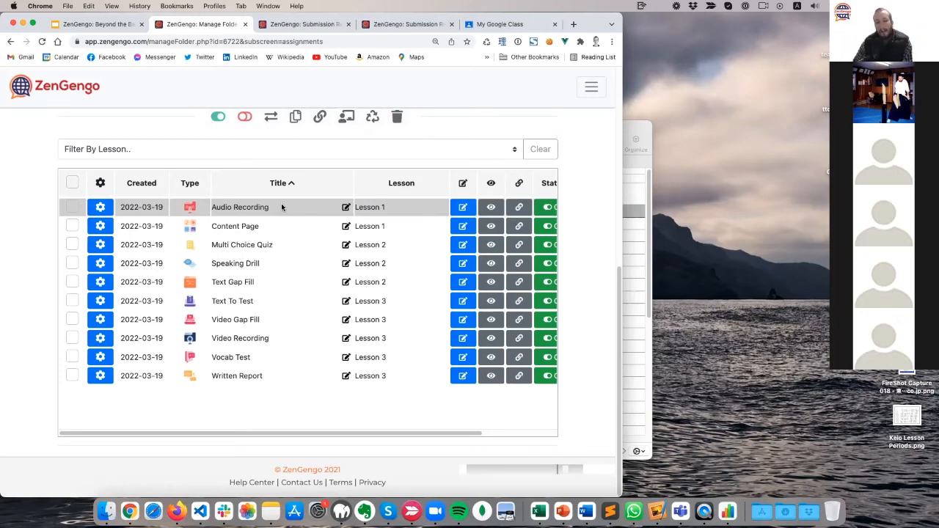
{"action": "scroll", "coordinate": [32, 292], "scroll_direction": "up", "scroll_amount": 4}
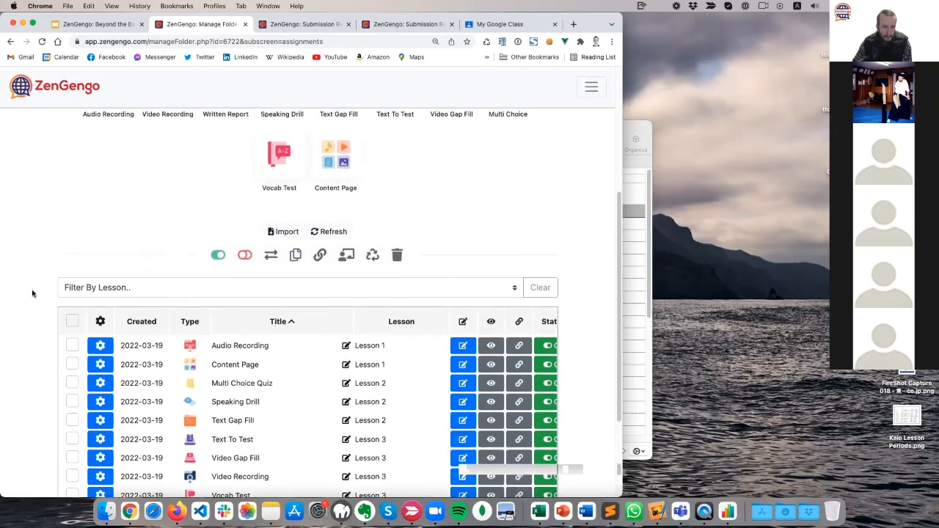
{"action": "scroll", "coordinate": [32, 293], "scroll_direction": "up", "scroll_amount": 6}
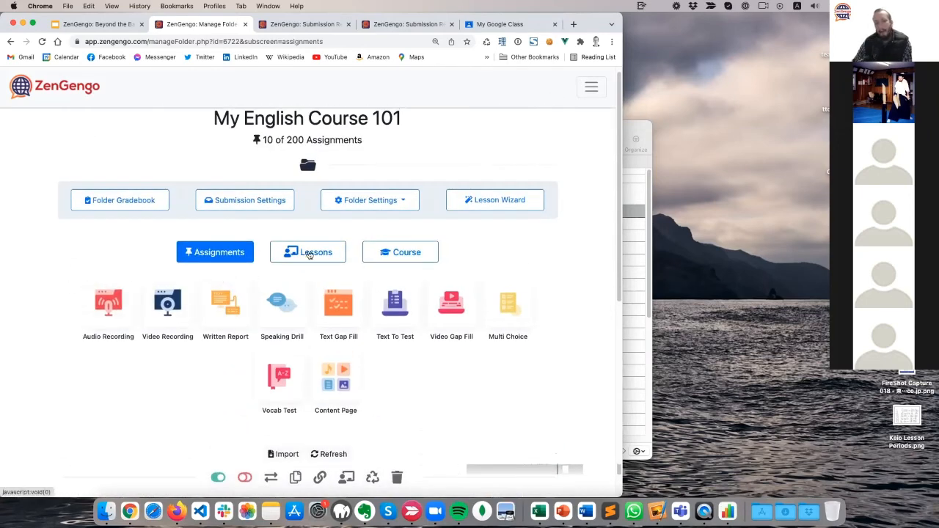
Check the Lessons and Assignments lists, ending on the Lessons 1, 2 and 3 list.
{"action": "left_click", "coordinate": [308, 254]}
{"action": "scroll", "coordinate": [46, 275], "scroll_direction": "down", "scroll_amount": 4}
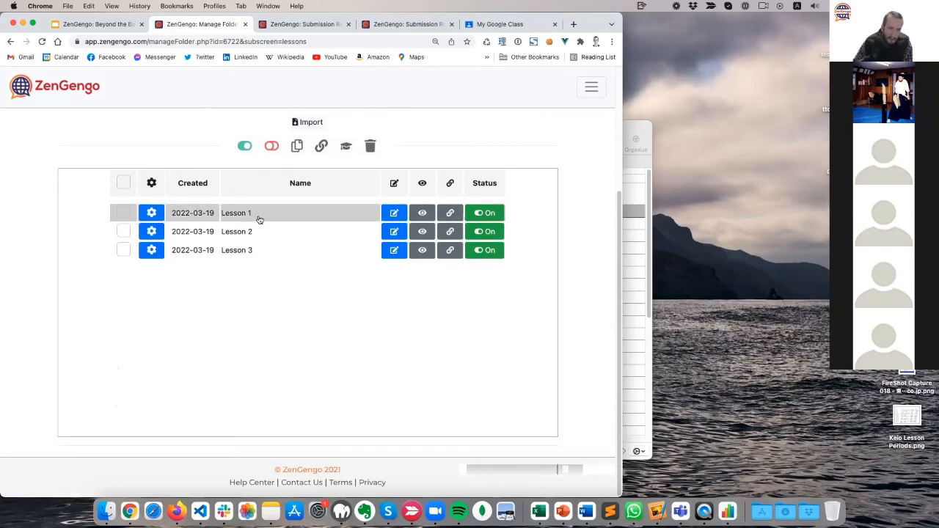
{"action": "scroll", "coordinate": [122, 259], "scroll_direction": "up", "scroll_amount": 5}
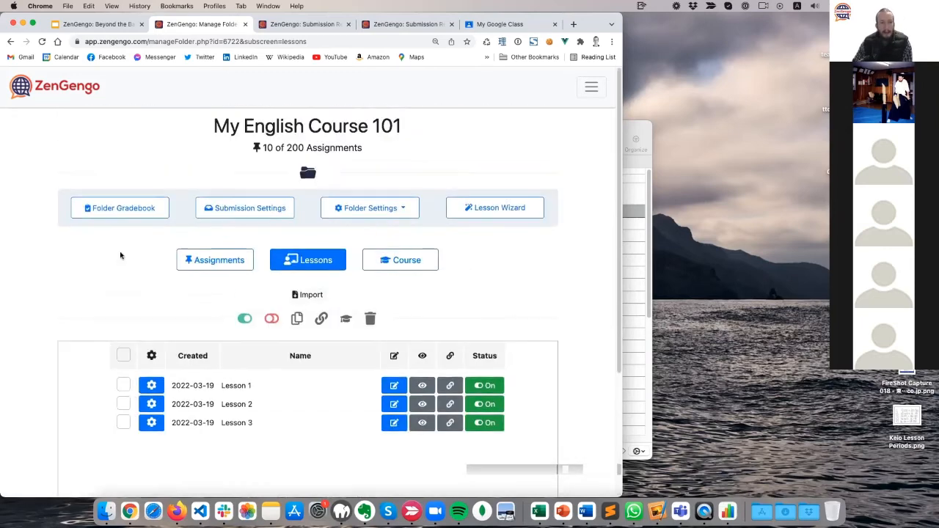
{"action": "left_click", "coordinate": [212, 260]}
{"action": "scroll", "coordinate": [73, 269], "scroll_direction": "down", "scroll_amount": 1}
{"action": "scroll", "coordinate": [74, 269], "scroll_direction": "down", "scroll_amount": 5}
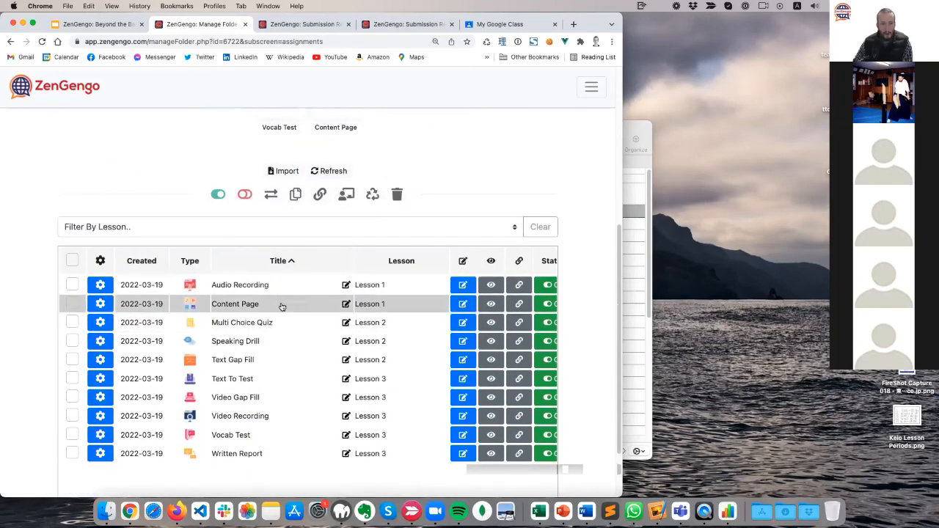
{"action": "scroll", "coordinate": [23, 184], "scroll_direction": "up", "scroll_amount": 8}
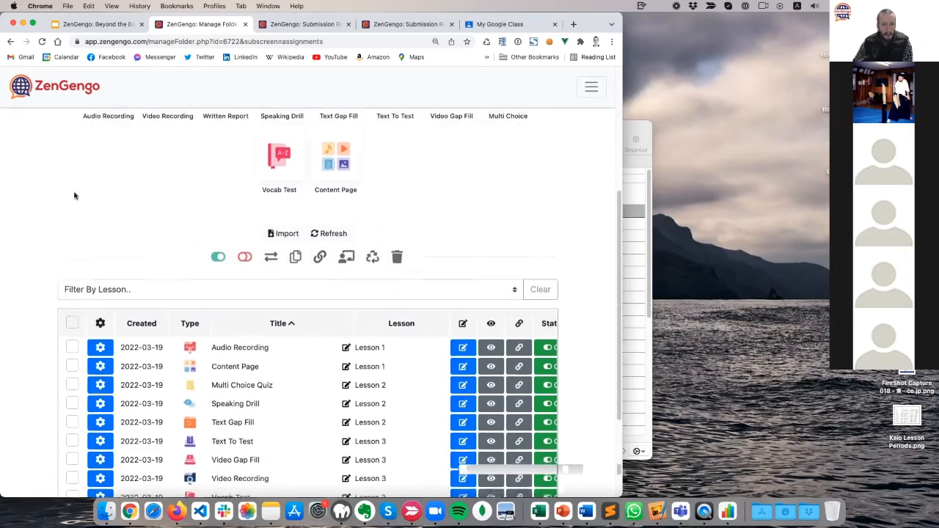
{"action": "left_click", "coordinate": [298, 260]}
{"action": "scroll", "coordinate": [47, 254], "scroll_direction": "down", "scroll_amount": 3}
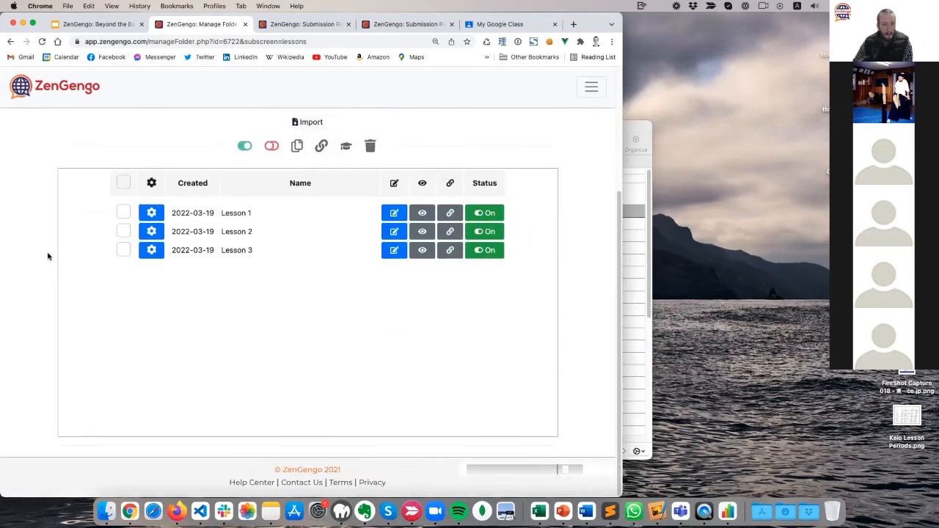
Reorder Lesson 1 so Audio Recording comes before Content Page, save, and close the editor.
{"action": "left_click", "coordinate": [394, 213]}
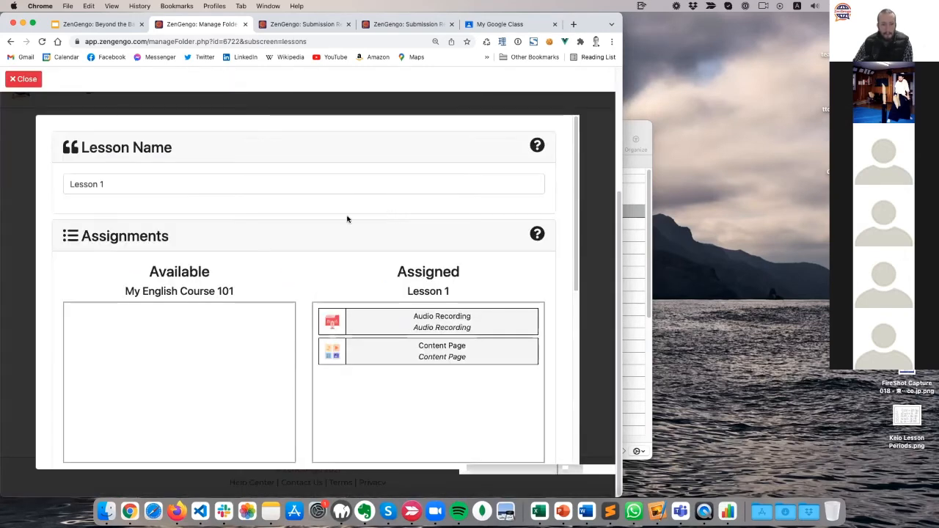
{"action": "scroll", "coordinate": [345, 218], "scroll_direction": "down", "scroll_amount": 2}
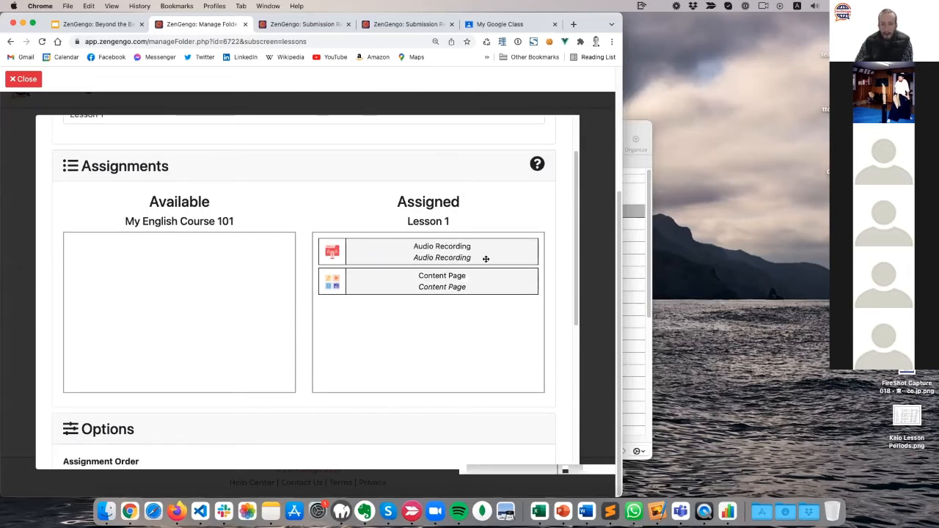
{"action": "left_click_drag", "start_coordinate": [438, 286], "coordinate": [419, 253]}
{"action": "scroll", "coordinate": [348, 331], "scroll_direction": "down", "scroll_amount": 5}
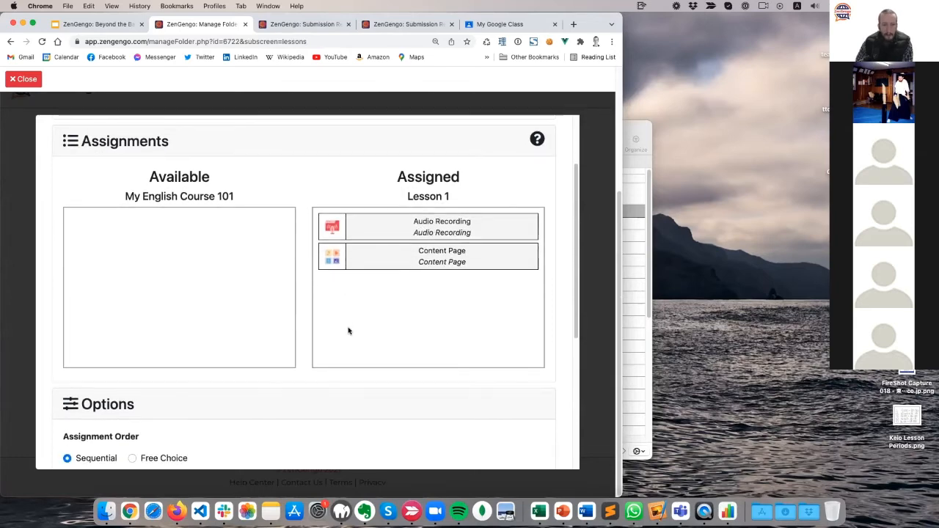
{"action": "left_click", "coordinate": [311, 435]}
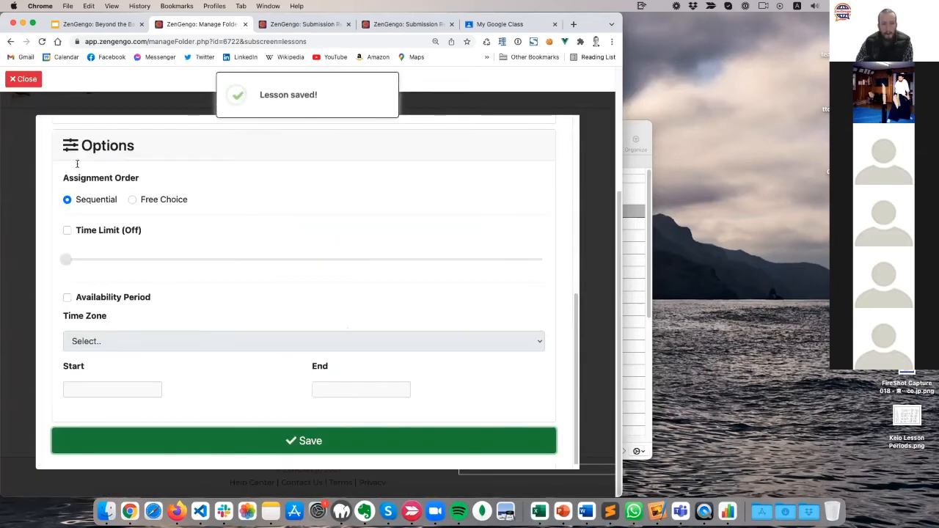
{"action": "left_click", "coordinate": [23, 79]}
{"action": "scroll", "coordinate": [61, 282], "scroll_direction": "up", "scroll_amount": 1}
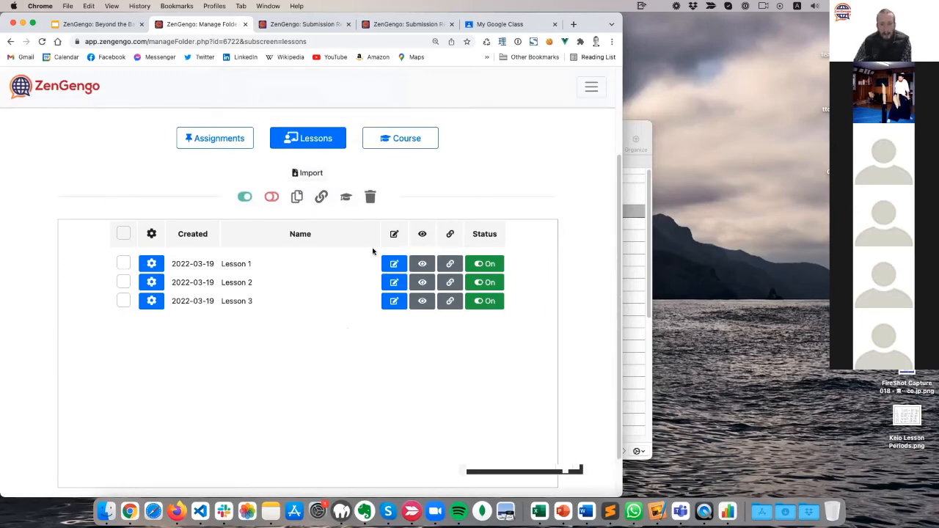
Copy Lesson 1's shareable link, then return to the folder's Assignments list.
{"action": "left_click", "coordinate": [451, 265]}
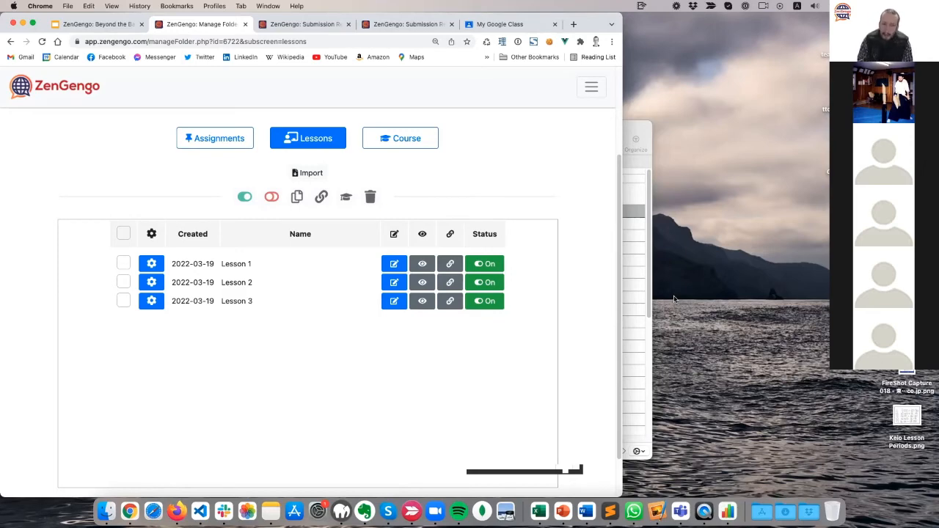
{"action": "left_click", "coordinate": [224, 143]}
{"action": "scroll", "coordinate": [46, 295], "scroll_direction": "down", "scroll_amount": 5}
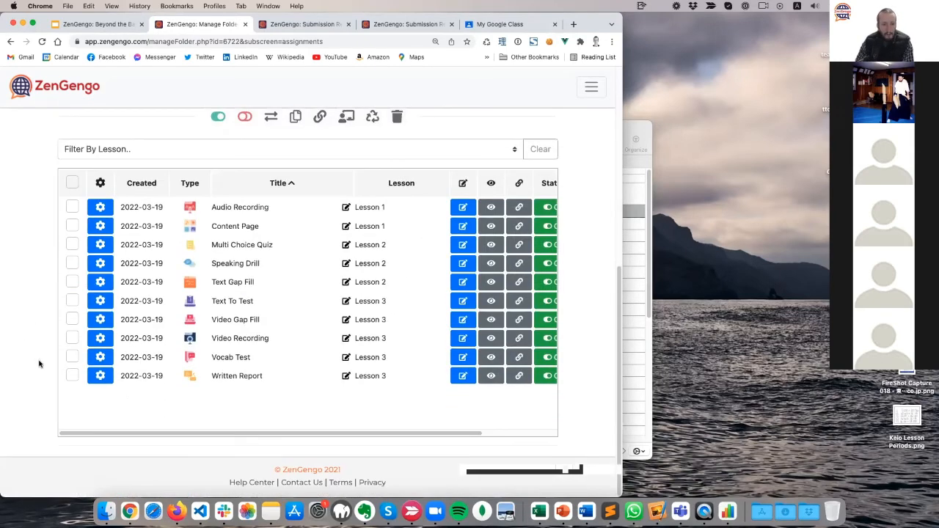
{"action": "scroll", "coordinate": [39, 364], "scroll_direction": "up", "scroll_amount": 2}
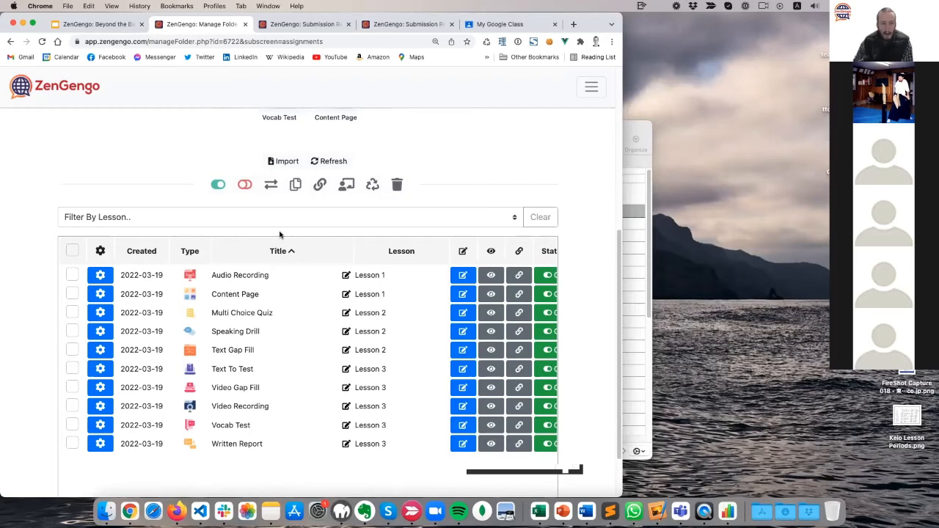
Duplicate the Audio Recording assignment into the My English Course 101 folder.
{"action": "left_click", "coordinate": [72, 275]}
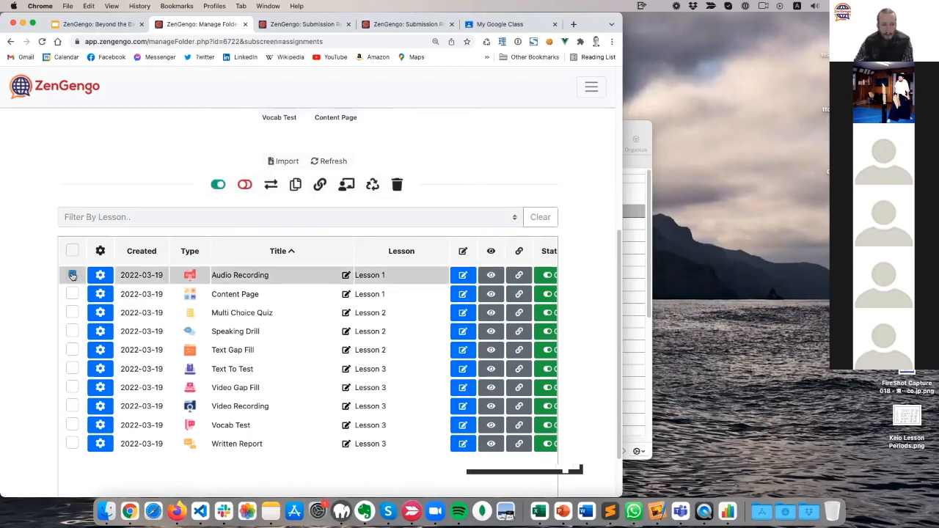
{"action": "left_click", "coordinate": [296, 187]}
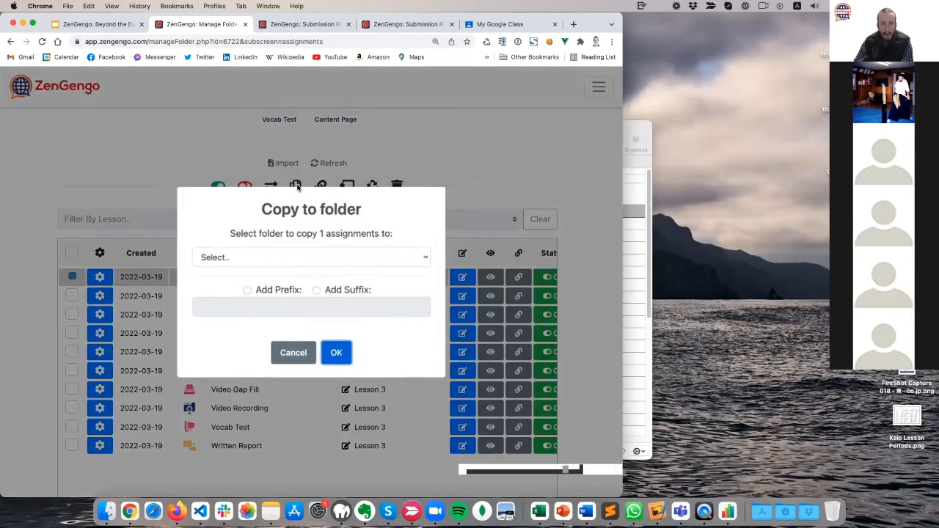
{"action": "left_click", "coordinate": [258, 257]}
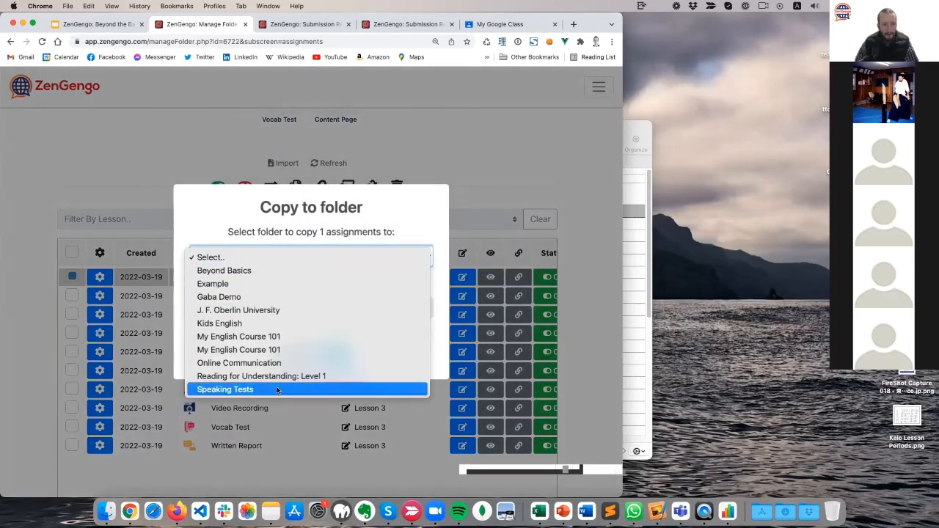
{"action": "left_click", "coordinate": [132, 138]}
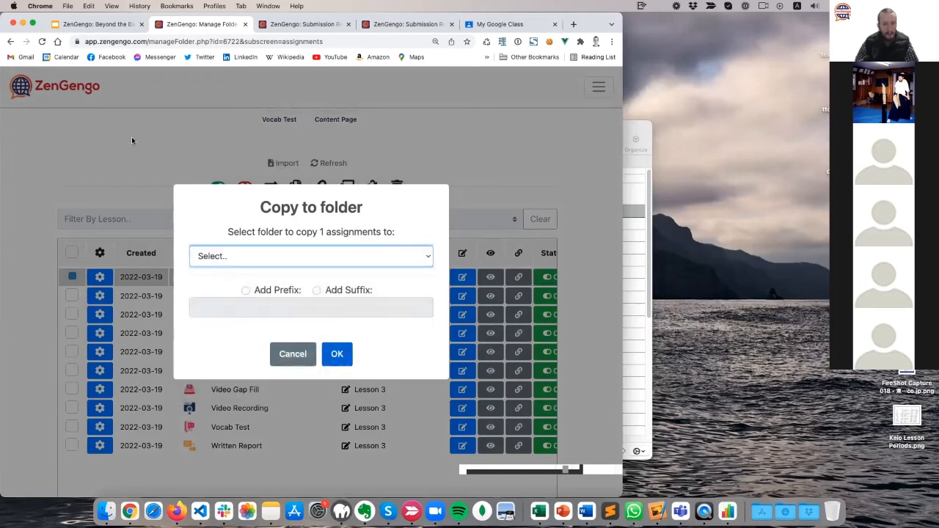
{"action": "left_click", "coordinate": [295, 362]}
{"action": "scroll", "coordinate": [89, 206], "scroll_direction": "up", "scroll_amount": 4}
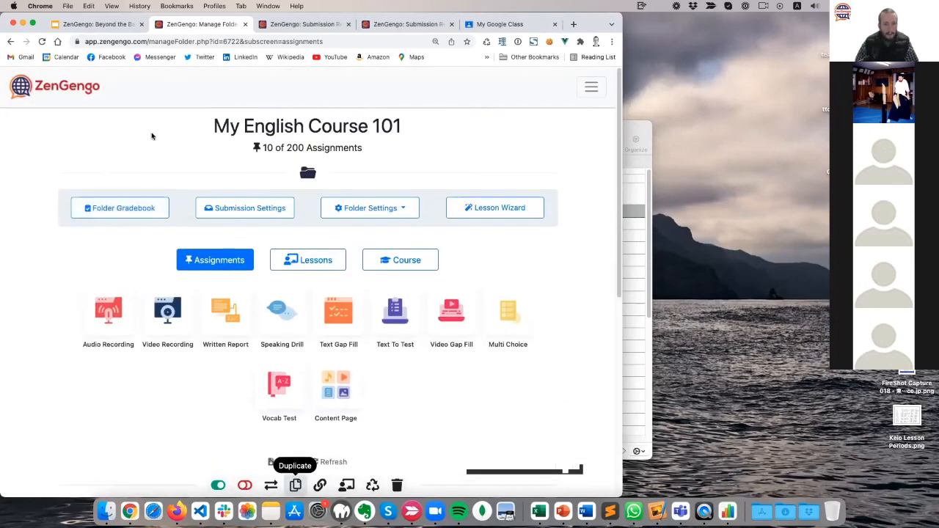
{"action": "left_click_drag", "start_coordinate": [152, 135], "coordinate": [425, 127]}
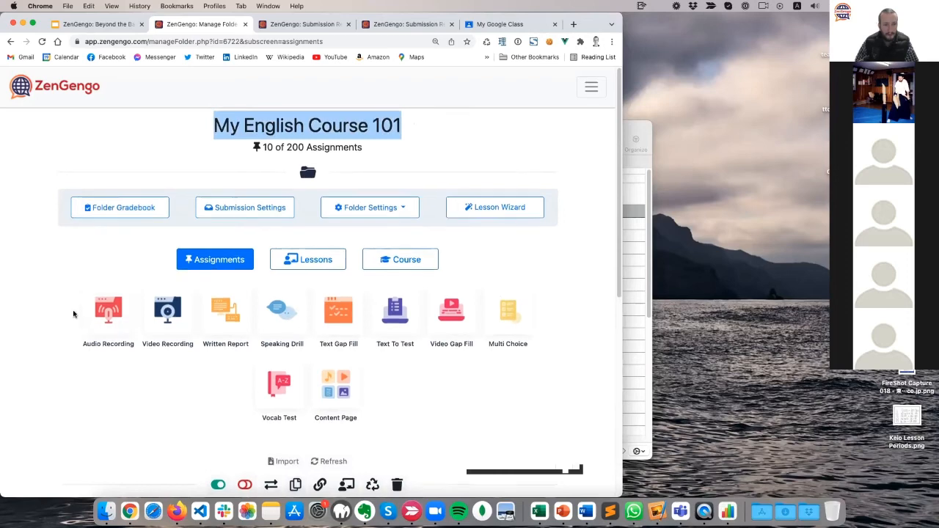
{"action": "scroll", "coordinate": [76, 312], "scroll_direction": "down", "scroll_amount": 5}
{"action": "scroll", "coordinate": [220, 184], "scroll_direction": "up", "scroll_amount": 2}
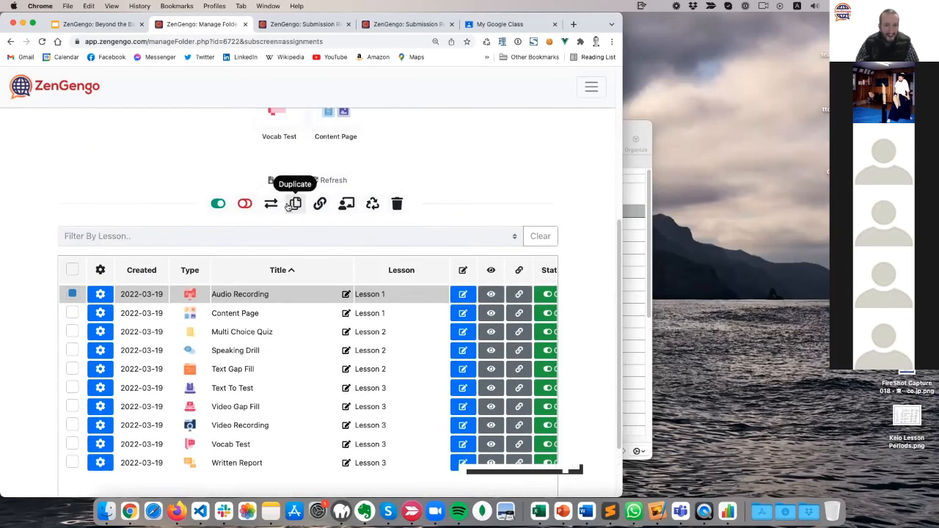
{"action": "left_click", "coordinate": [294, 203]}
{"action": "left_click", "coordinate": [277, 256]}
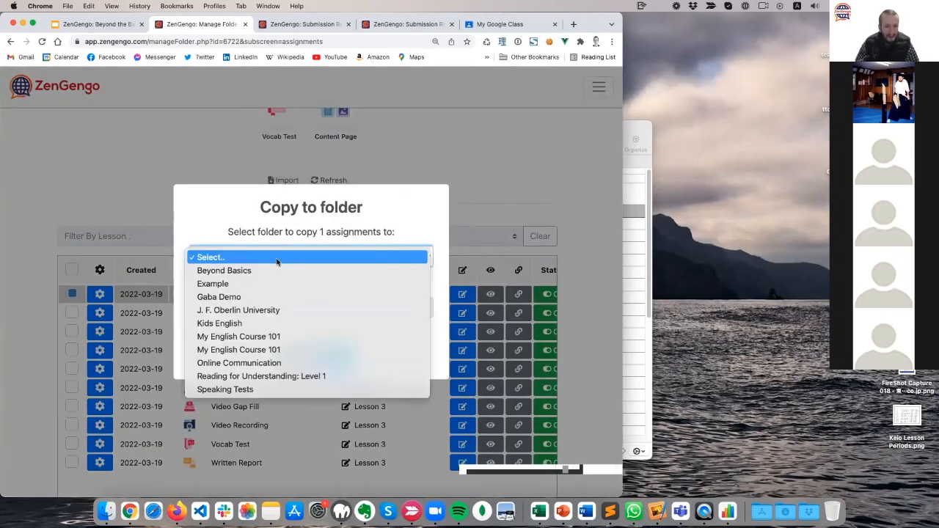
{"action": "left_click", "coordinate": [269, 349]}
{"action": "left_click", "coordinate": [336, 354]}
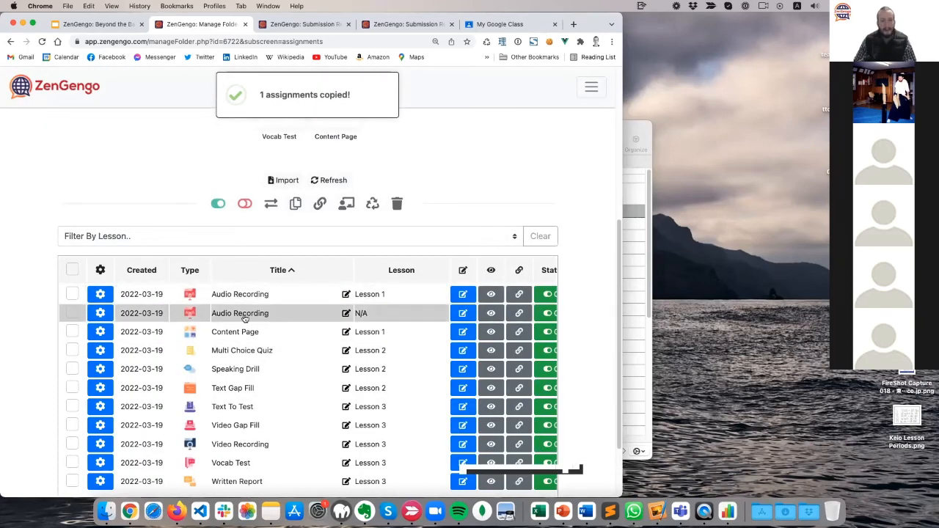
Rename the unassigned copy Audio Recording 2 and the Lesson 1 original Audio Recording 1.
{"action": "left_click", "coordinate": [345, 313]}
{"action": "type", "text": "2"}
{"action": "left_click", "coordinate": [336, 328]}
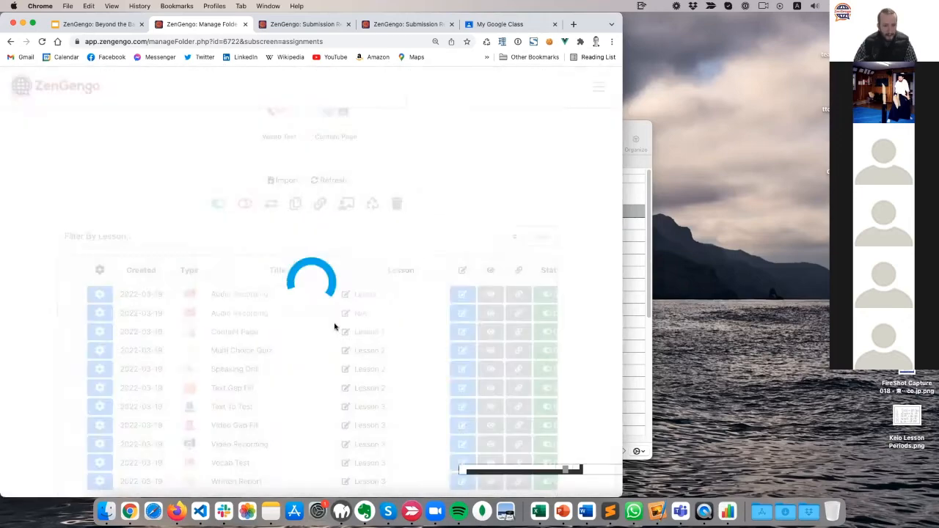
{"action": "left_click", "coordinate": [345, 294]}
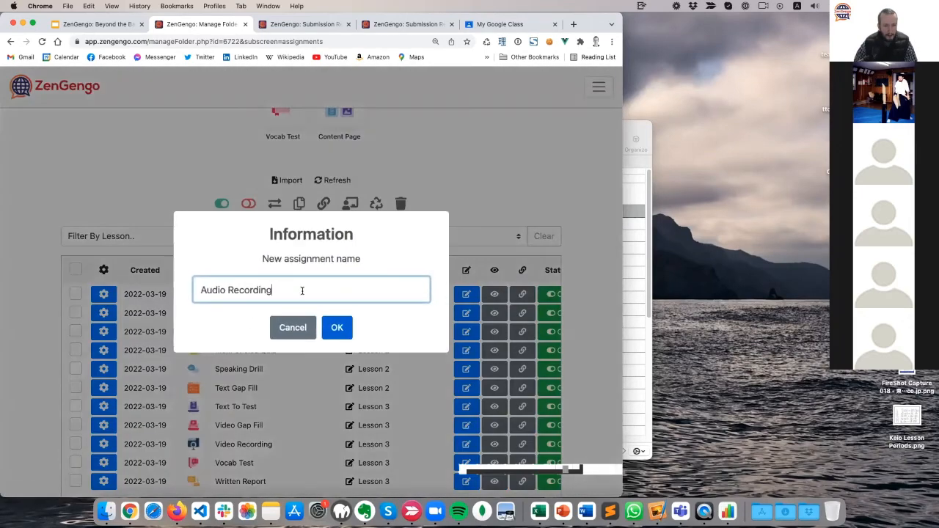
{"action": "type", "text": "1"}
{"action": "left_click", "coordinate": [335, 327]}
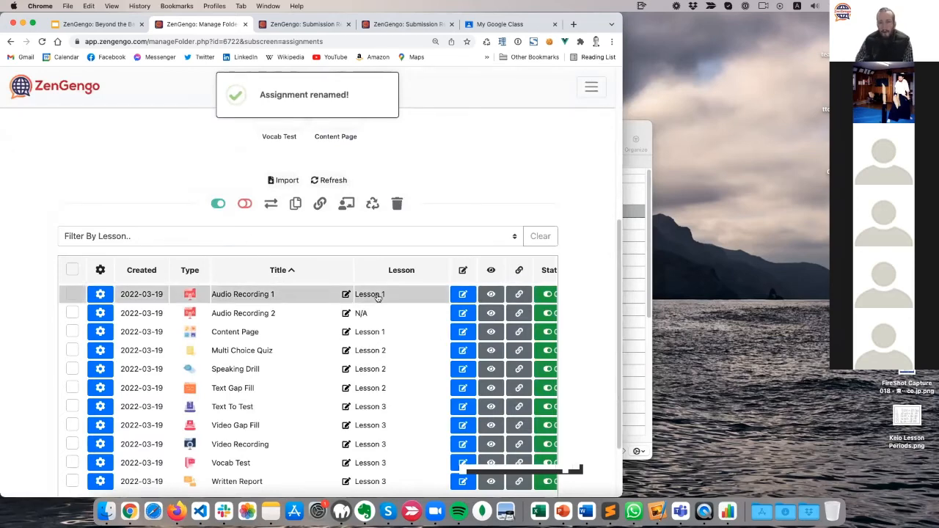
{"action": "scroll", "coordinate": [86, 188], "scroll_direction": "up", "scroll_amount": 3}
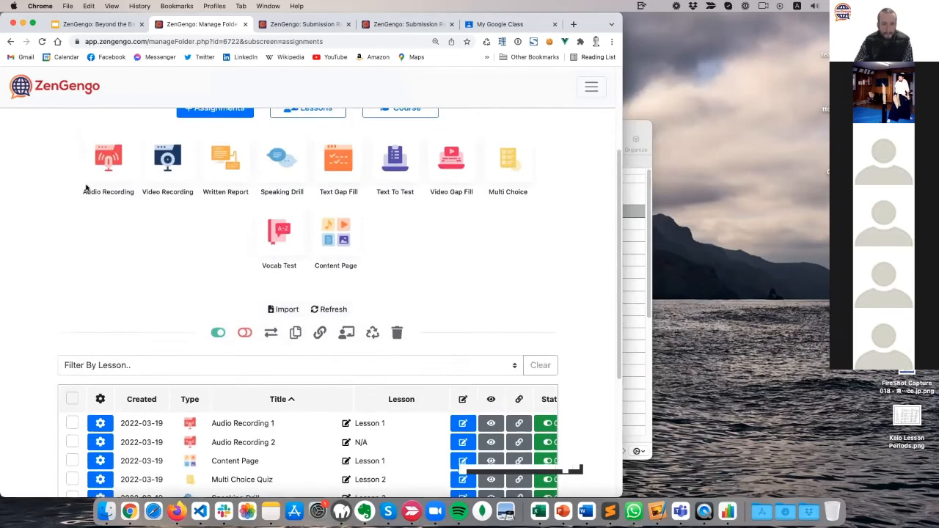
{"action": "scroll", "coordinate": [86, 189], "scroll_direction": "up", "scroll_amount": 2}
Open Lesson 1's editor to inspect its Available and Assigned items, then close it.
{"action": "left_click", "coordinate": [301, 183]}
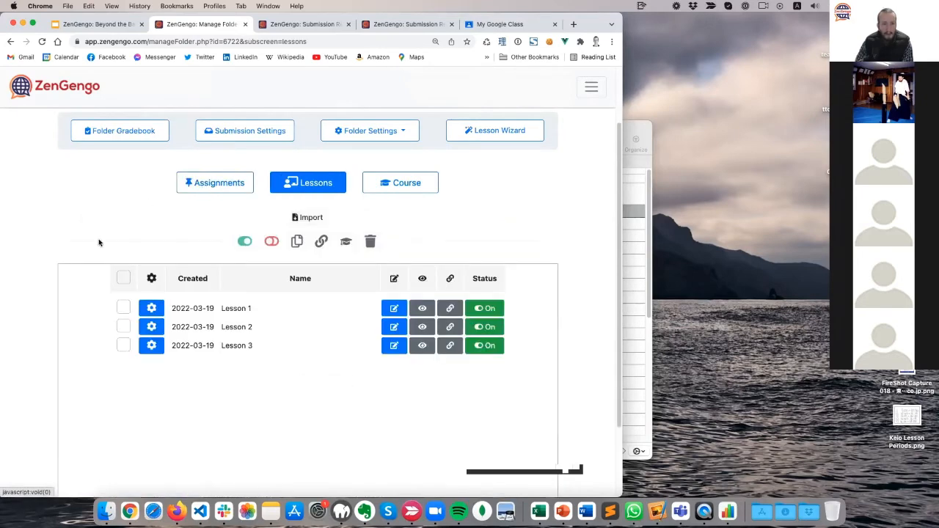
{"action": "left_click", "coordinate": [393, 308]}
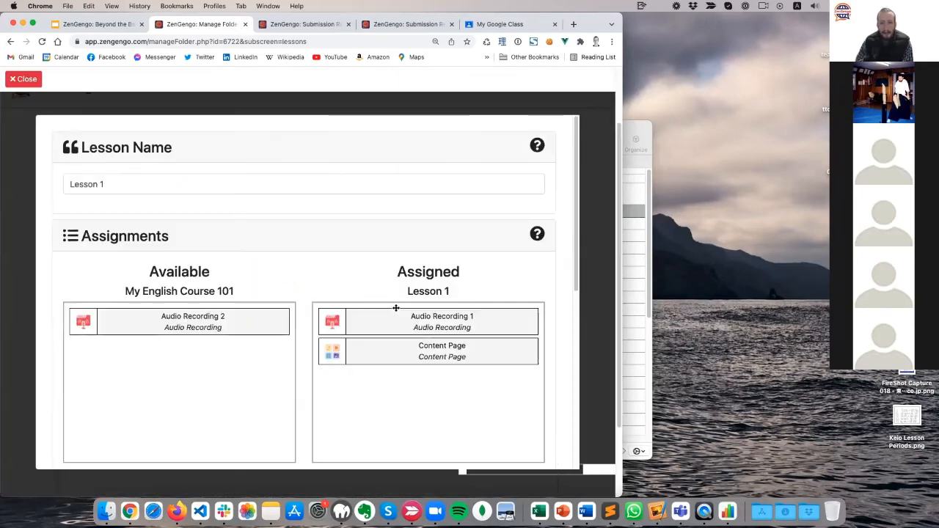
{"action": "scroll", "coordinate": [121, 235], "scroll_direction": "down", "scroll_amount": 3}
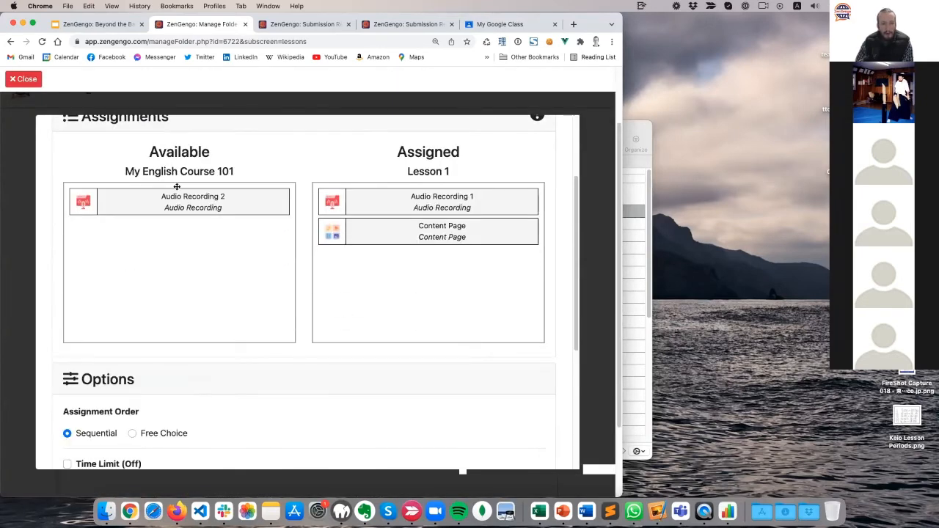
{"action": "double_click", "coordinate": [167, 151]}
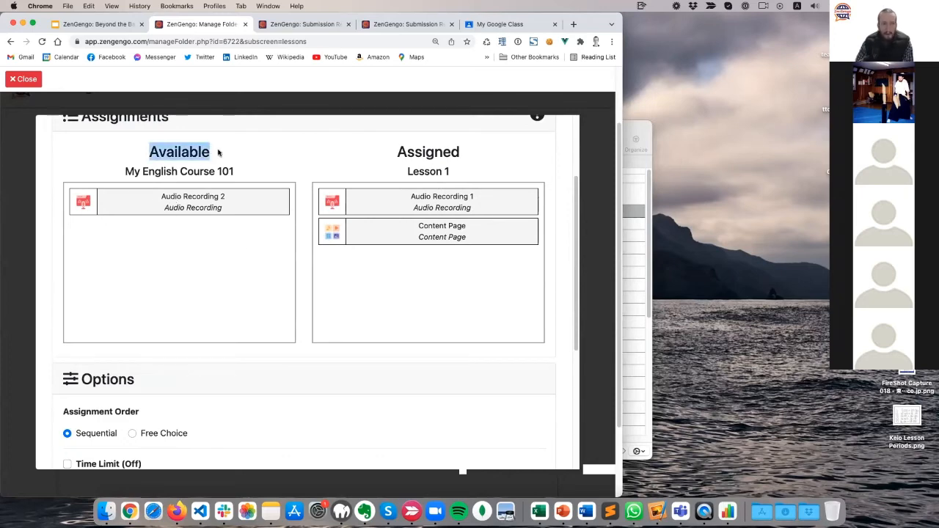
{"action": "left_click_drag", "start_coordinate": [209, 201], "coordinate": [245, 220]}
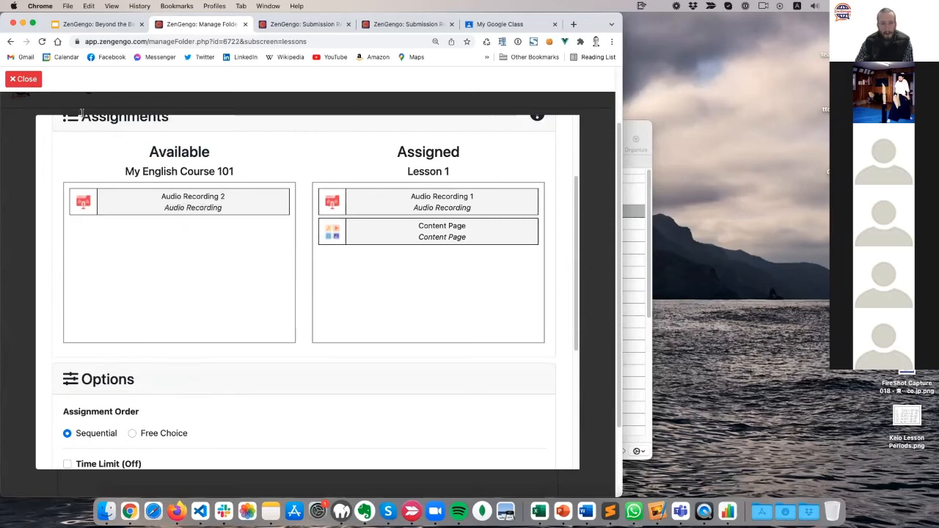
{"action": "left_click", "coordinate": [23, 79]}
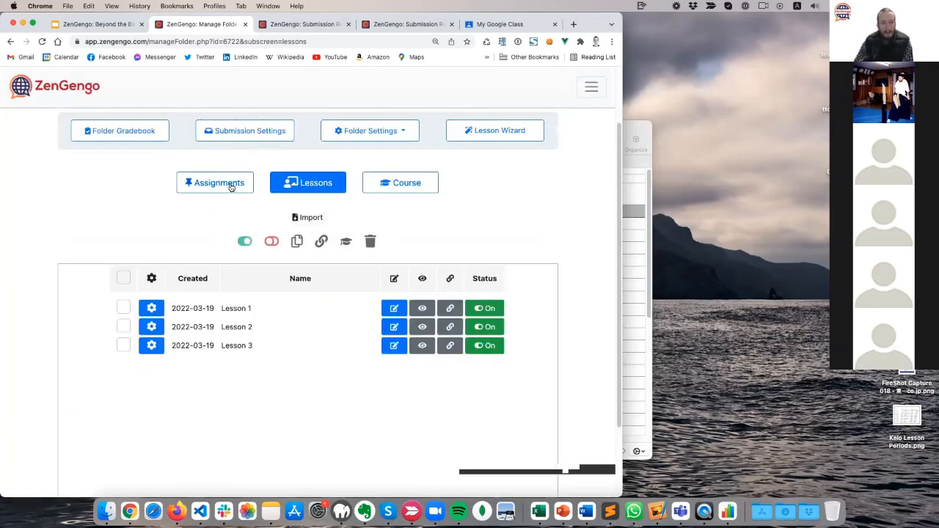
Review the assignments list, return to Lessons, and briefly reopen Lesson 1's editor.
{"action": "left_click", "coordinate": [230, 187]}
{"action": "scroll", "coordinate": [238, 189], "scroll_direction": "down", "scroll_amount": 3}
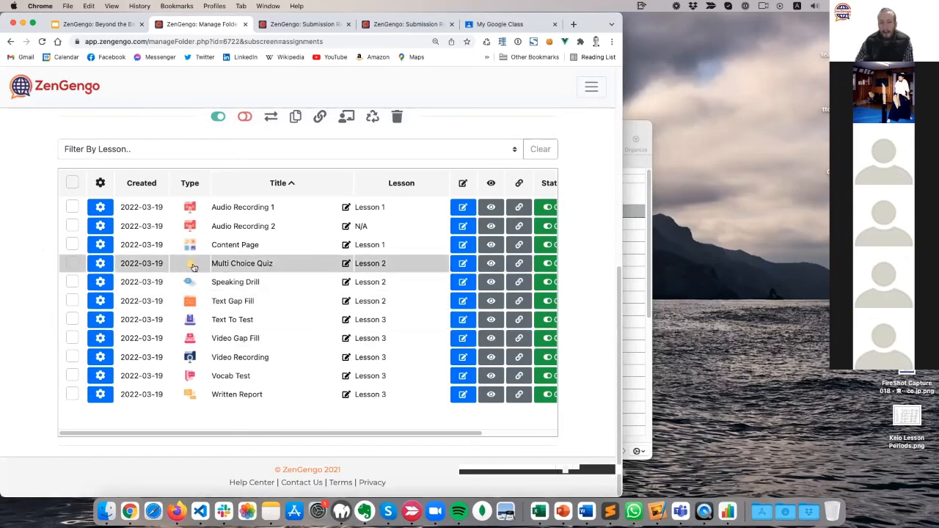
{"action": "scroll", "coordinate": [193, 267], "scroll_direction": "up", "scroll_amount": 5}
{"action": "left_click", "coordinate": [307, 176]}
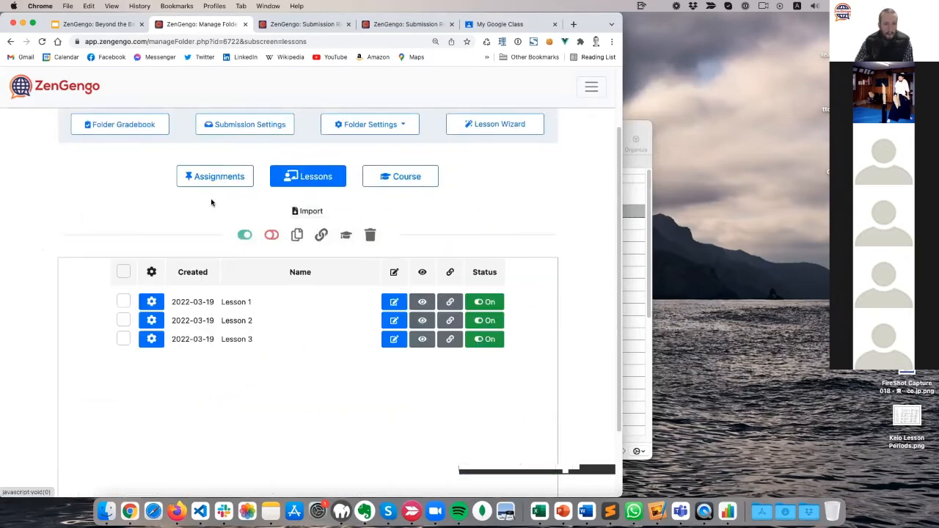
{"action": "scroll", "coordinate": [48, 270], "scroll_direction": "down", "scroll_amount": 1}
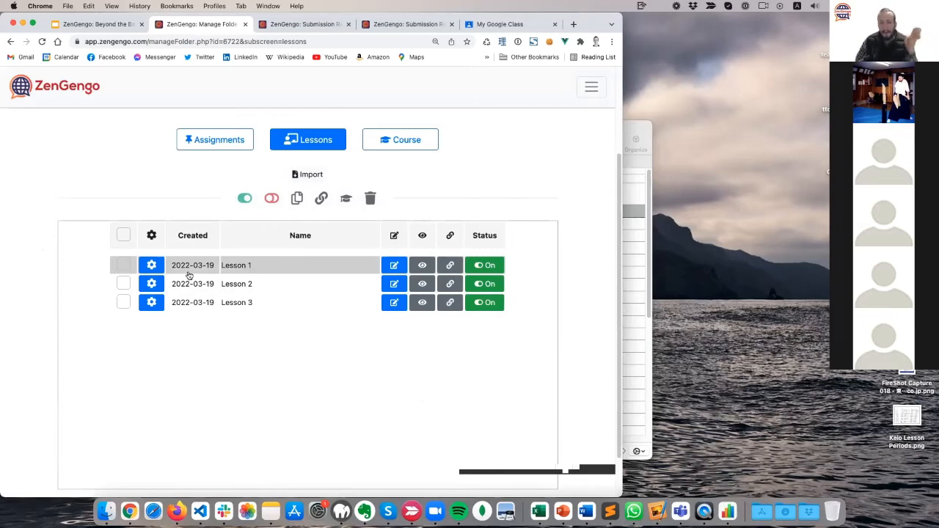
{"action": "left_click", "coordinate": [394, 265]}
{"action": "left_click", "coordinate": [34, 84]}
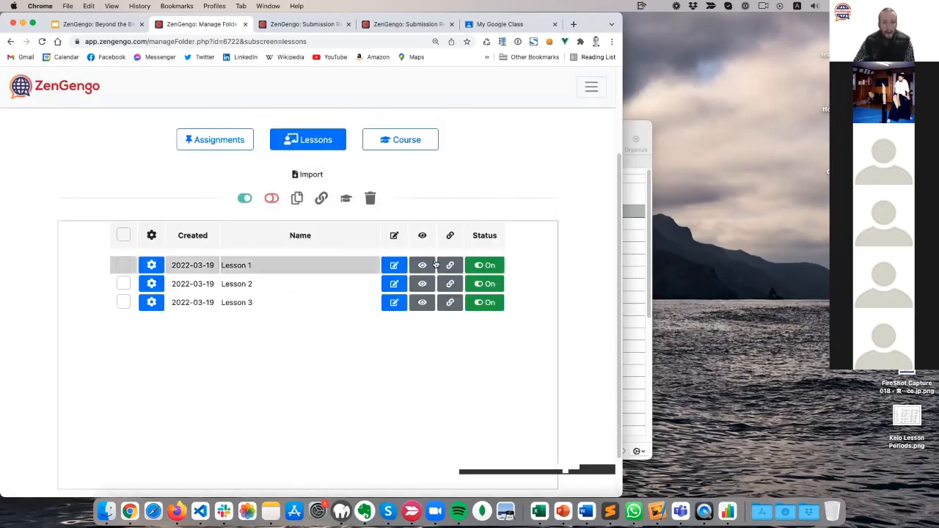
Preview Lesson 1 as a student, then open the folder's Submission Settings.
{"action": "left_click", "coordinate": [422, 267]}
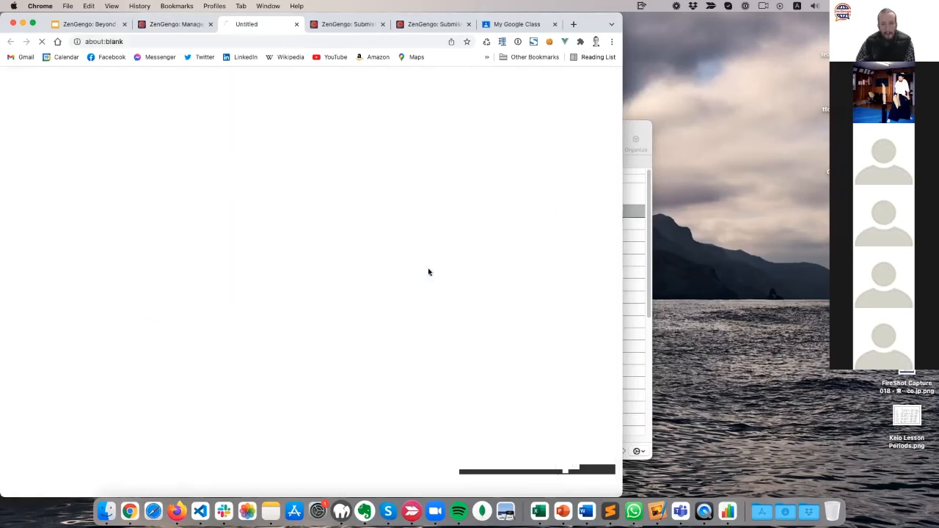
{"action": "left_click", "coordinate": [296, 25]}
{"action": "scroll", "coordinate": [70, 198], "scroll_direction": "up", "scroll_amount": 3}
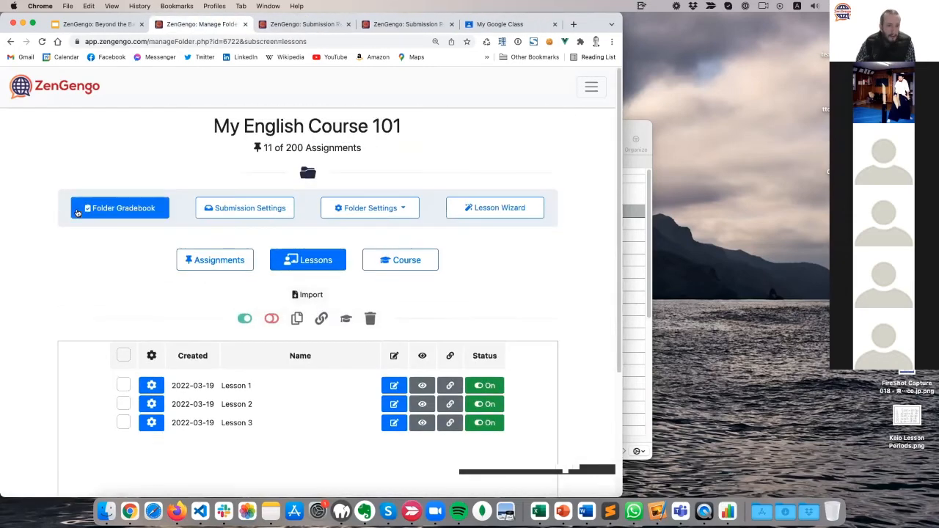
{"action": "left_click", "coordinate": [217, 213]}
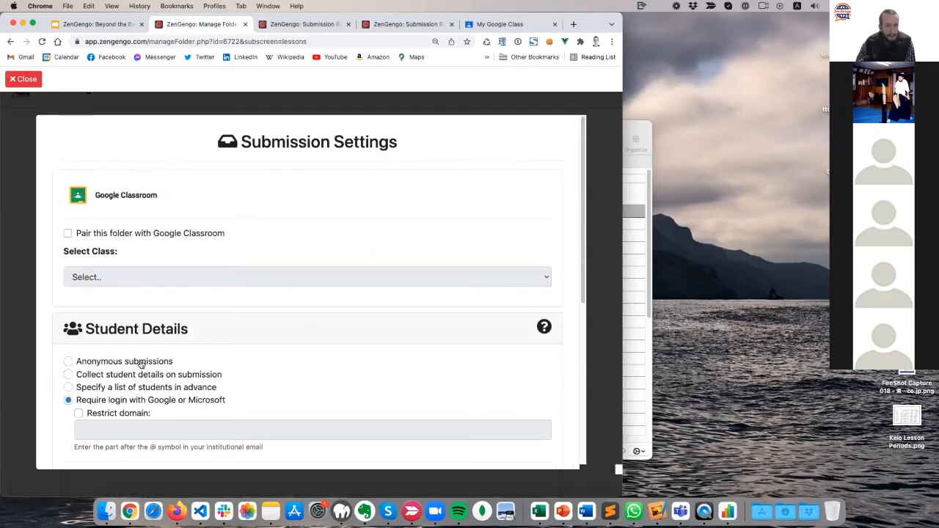
Switch to collecting student name, ID and email on submission instead of login, and save.
{"action": "left_click", "coordinate": [94, 375]}
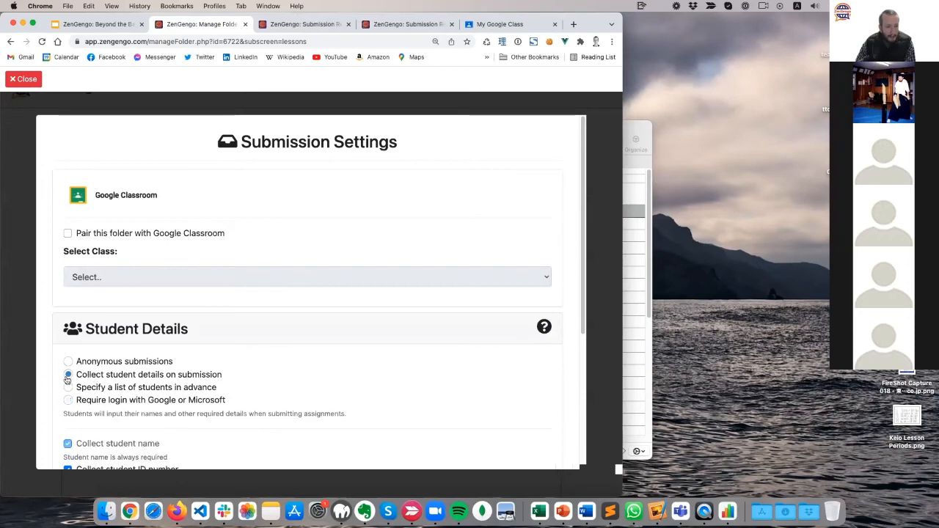
{"action": "scroll", "coordinate": [332, 358], "scroll_direction": "down", "scroll_amount": 5}
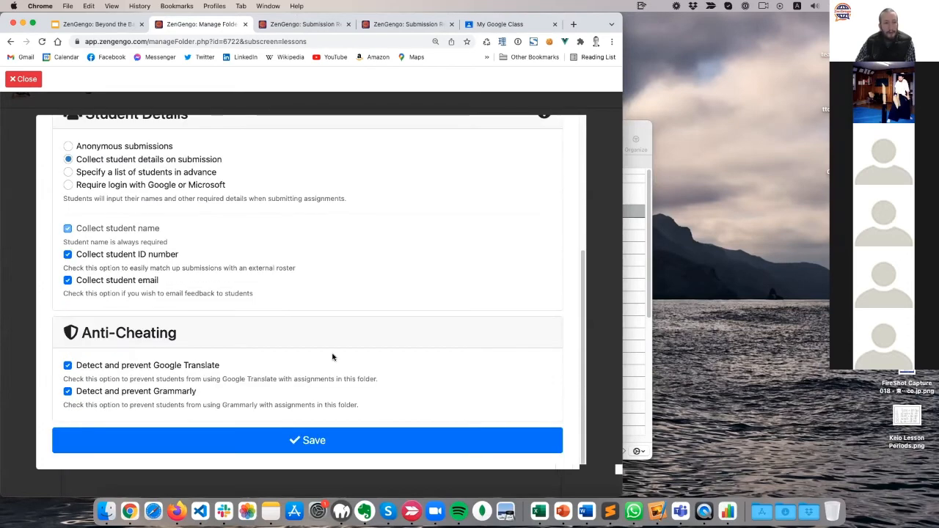
{"action": "left_click", "coordinate": [323, 443]}
Close both old Submission Results tabs and preview Lesson 1's name, ID and email form.
{"action": "left_click", "coordinate": [25, 79]}
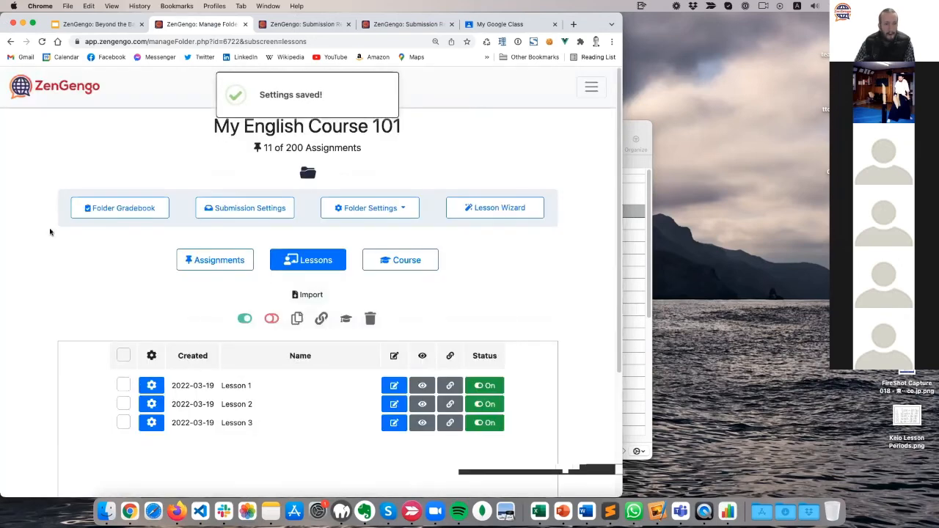
{"action": "left_click", "coordinate": [297, 26]}
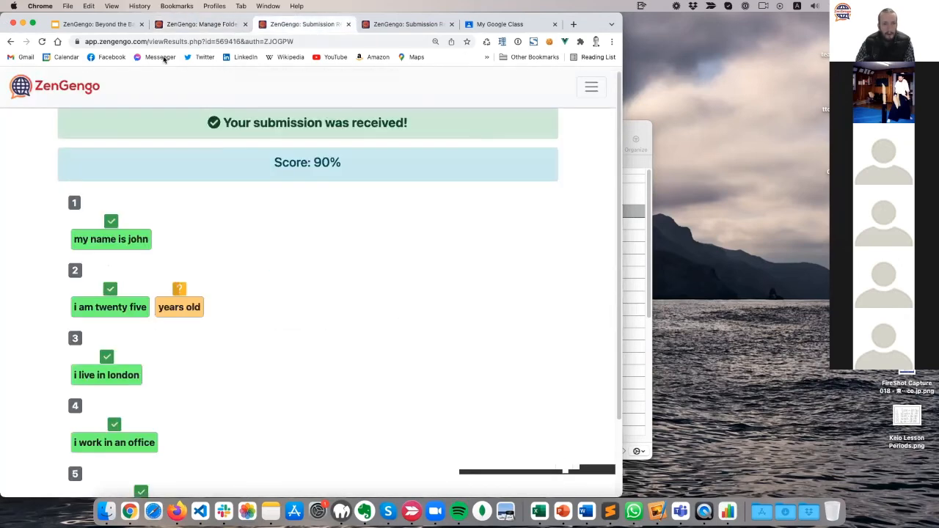
{"action": "left_click", "coordinate": [348, 24]}
{"action": "left_click", "coordinate": [347, 25]}
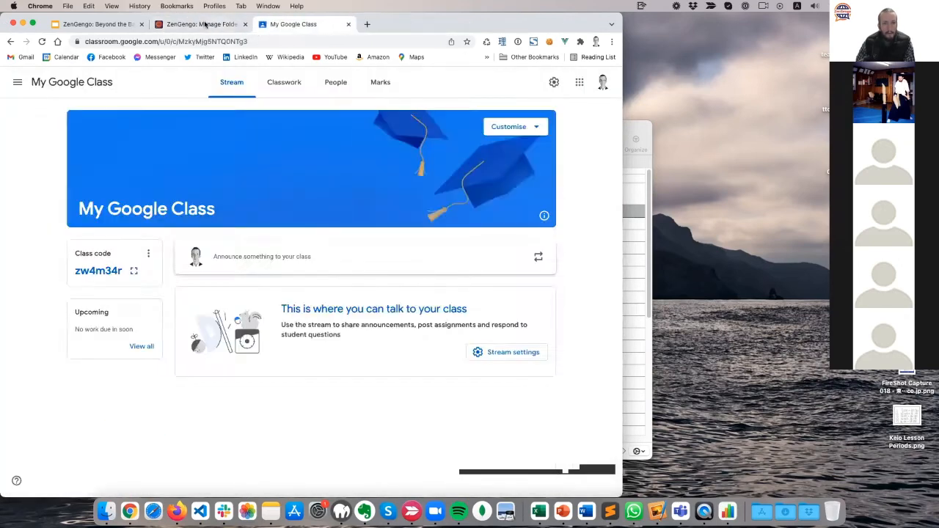
{"action": "left_click", "coordinate": [198, 25]}
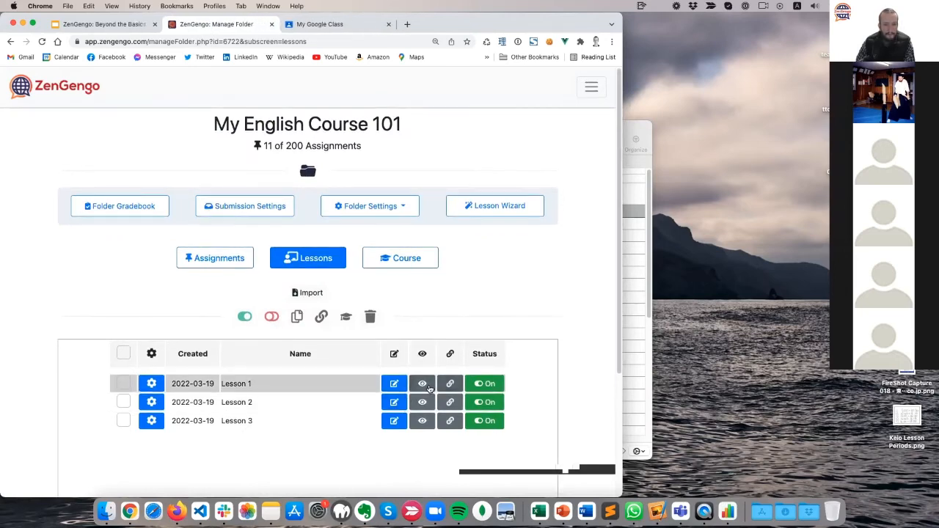
{"action": "left_click", "coordinate": [402, 408]}
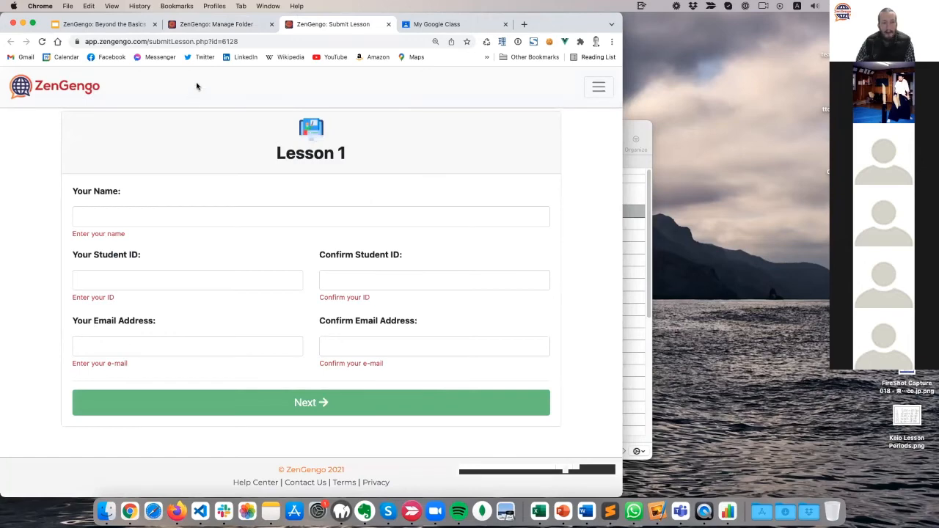
{"action": "left_click", "coordinate": [222, 26]}
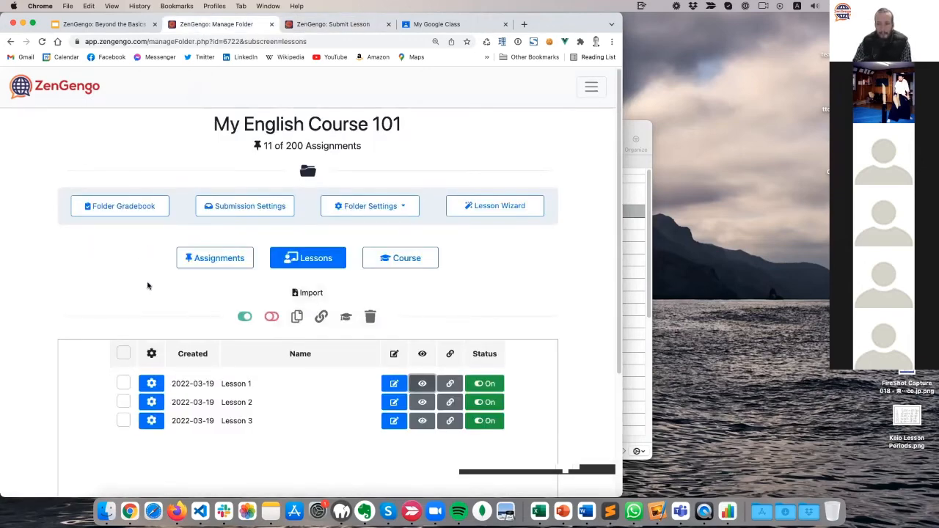
Uncheck Collect student ID number and Collect student email in Submission Settings and save.
{"action": "left_click", "coordinate": [248, 207]}
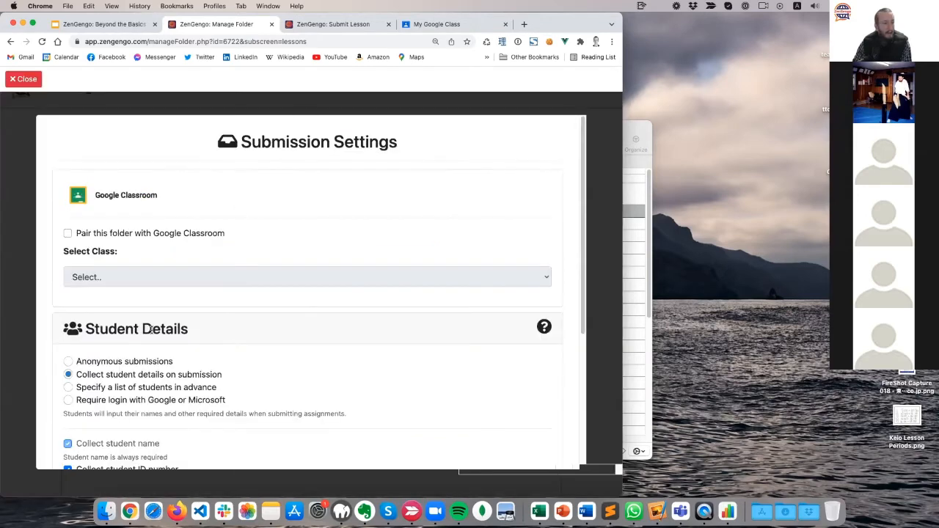
{"action": "scroll", "coordinate": [150, 330], "scroll_direction": "down", "scroll_amount": 5}
{"action": "left_click", "coordinate": [117, 291]}
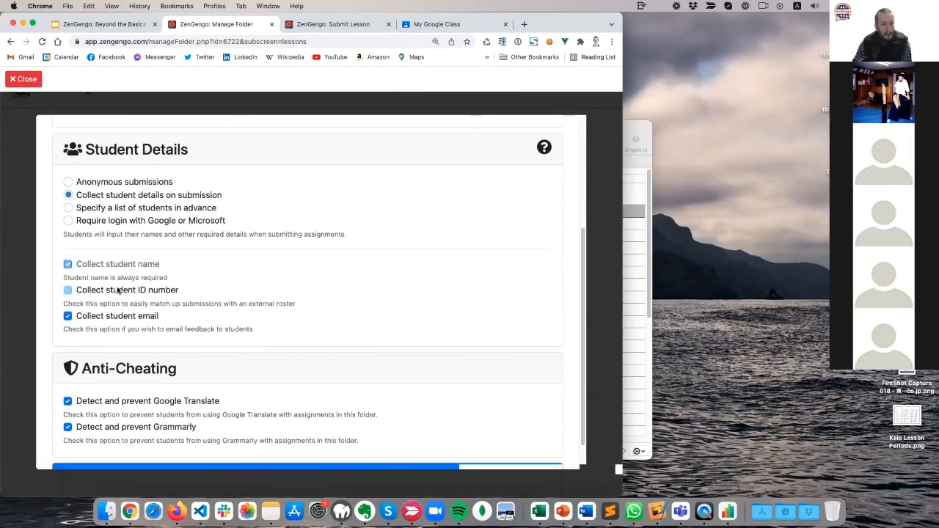
{"action": "left_click", "coordinate": [117, 317]}
{"action": "scroll", "coordinate": [281, 320], "scroll_direction": "down", "scroll_amount": 2}
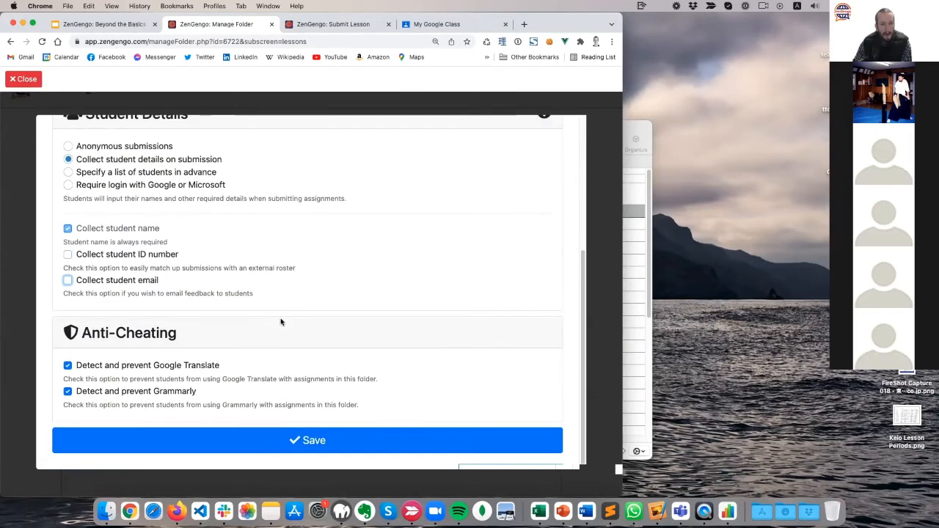
{"action": "left_click", "coordinate": [336, 440]}
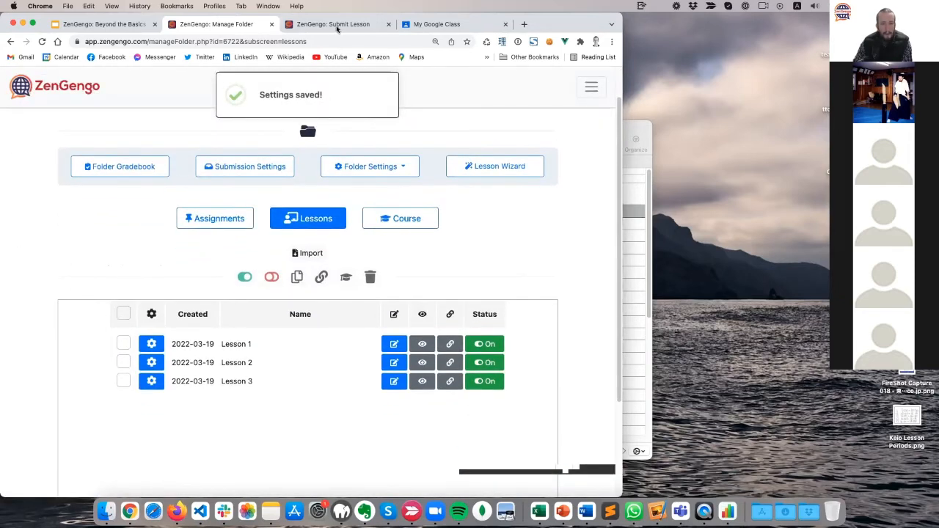
Reload the Lesson 1 submission page and start the lesson by entering a student name.
{"action": "left_click", "coordinate": [337, 28]}
{"action": "left_click", "coordinate": [41, 42]}
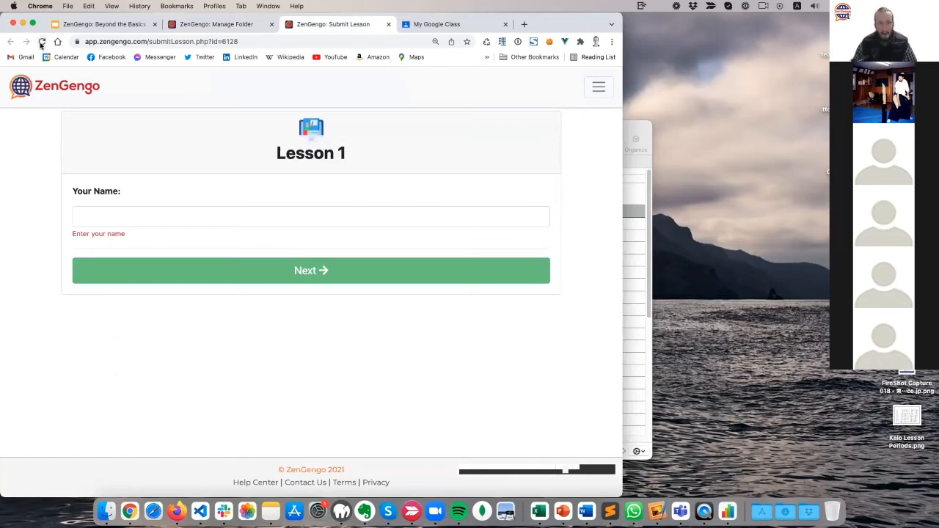
{"action": "left_click", "coordinate": [123, 217]}
{"action": "type", "text": "paul"}
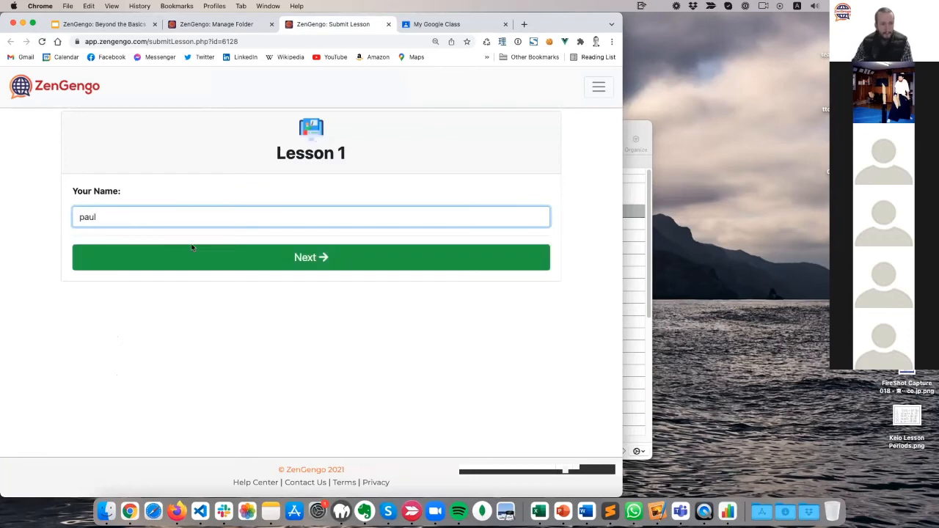
{"action": "left_click", "coordinate": [260, 264]}
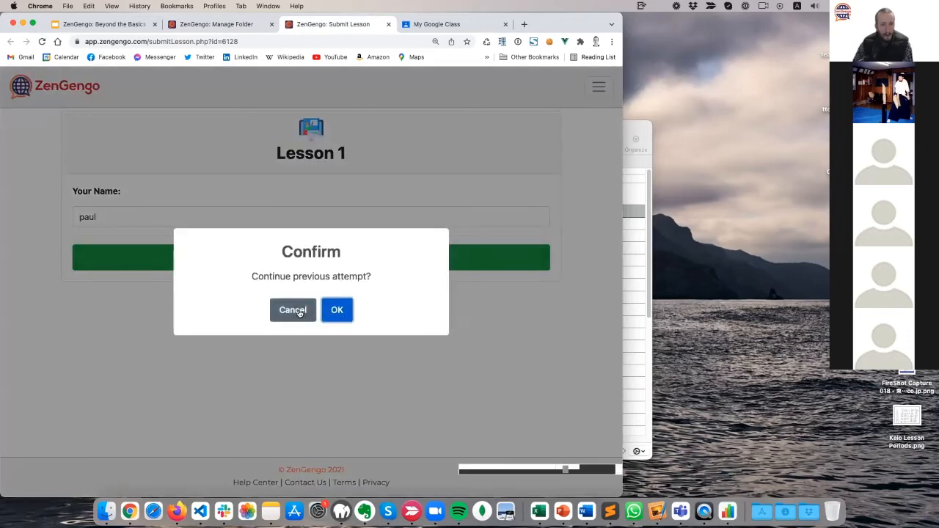
{"action": "left_click", "coordinate": [292, 308]}
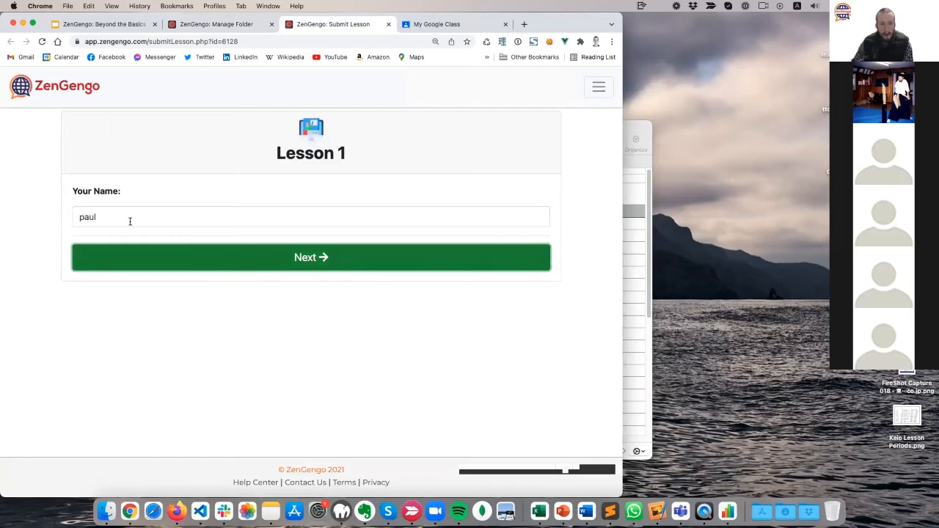
{"action": "left_click_drag", "start_coordinate": [364, 160], "coordinate": [208, 157]}
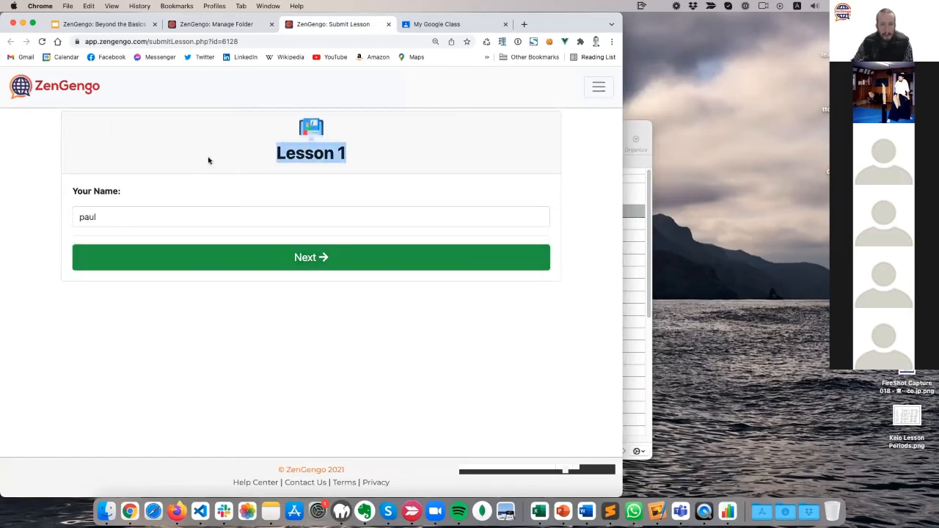
{"action": "left_click", "coordinate": [220, 28]}
Check the past submission logs in the folder's gradebook, then close it.
{"action": "left_click", "coordinate": [222, 227]}
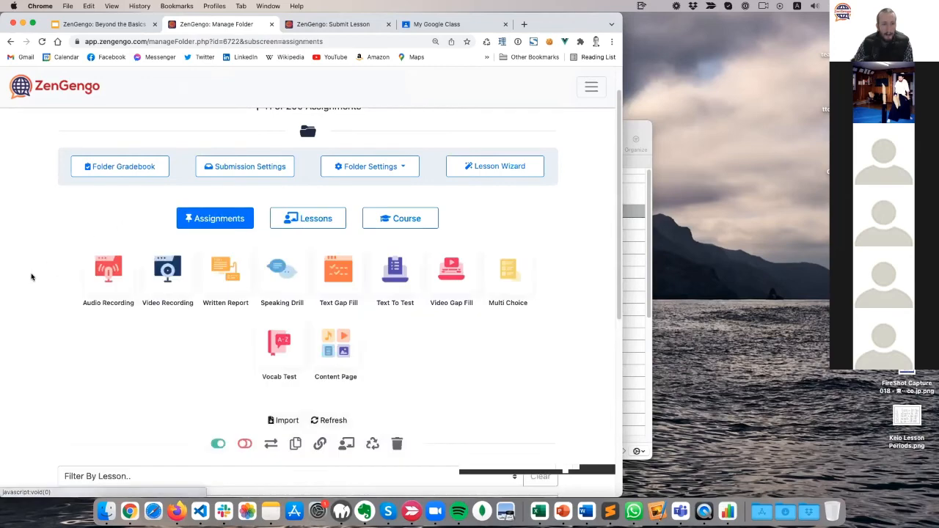
{"action": "scroll", "coordinate": [154, 233], "scroll_direction": "up", "scroll_amount": 2}
{"action": "left_click", "coordinate": [147, 207]}
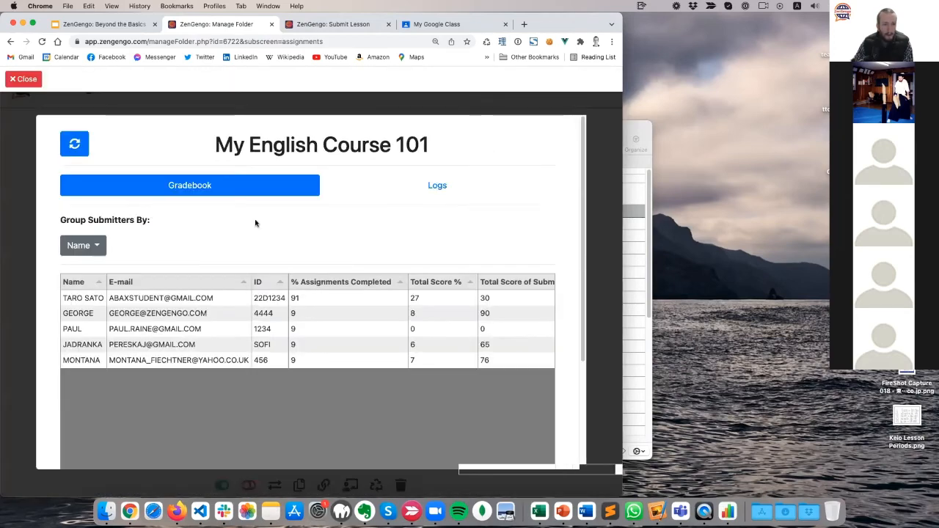
{"action": "left_click", "coordinate": [459, 188]}
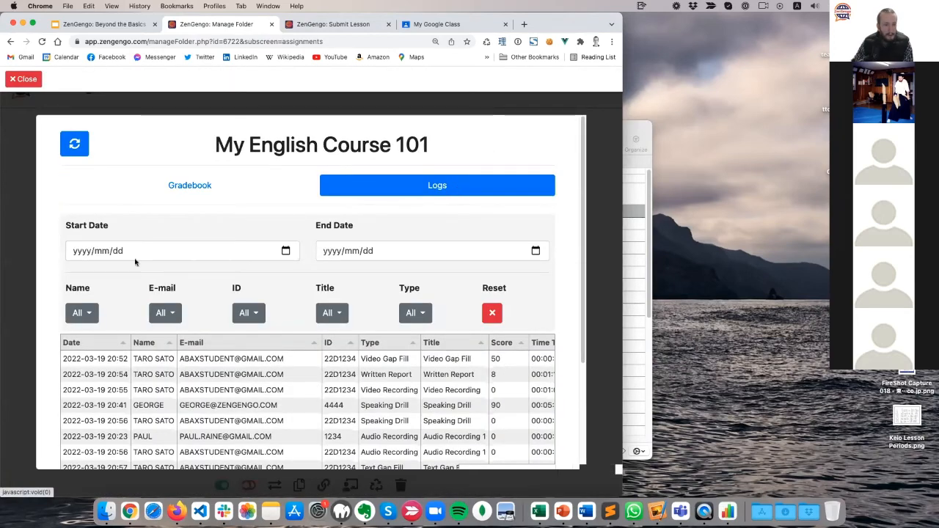
{"action": "scroll", "coordinate": [134, 260], "scroll_direction": "down", "scroll_amount": 5}
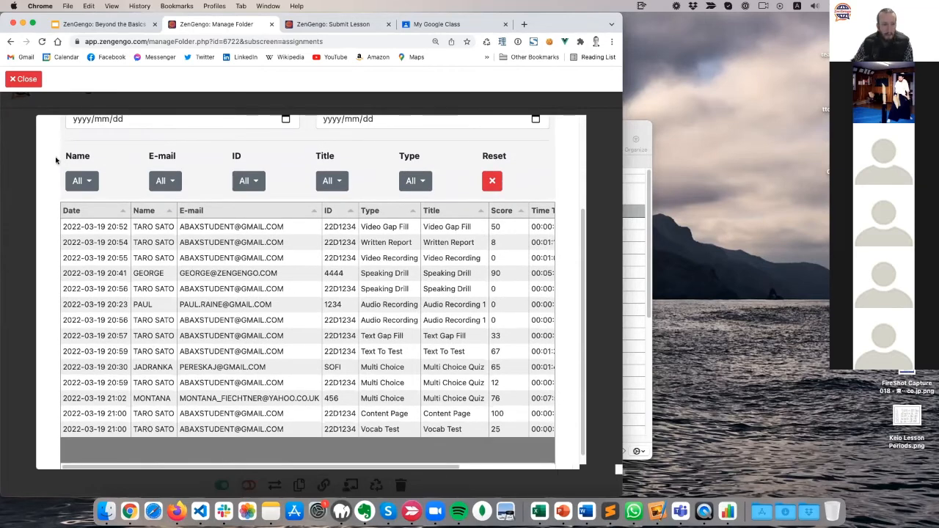
{"action": "left_click", "coordinate": [34, 84]}
Scroll the 11-assignment table across to see the Submissions column.
{"action": "scroll", "coordinate": [29, 260], "scroll_direction": "down", "scroll_amount": 4}
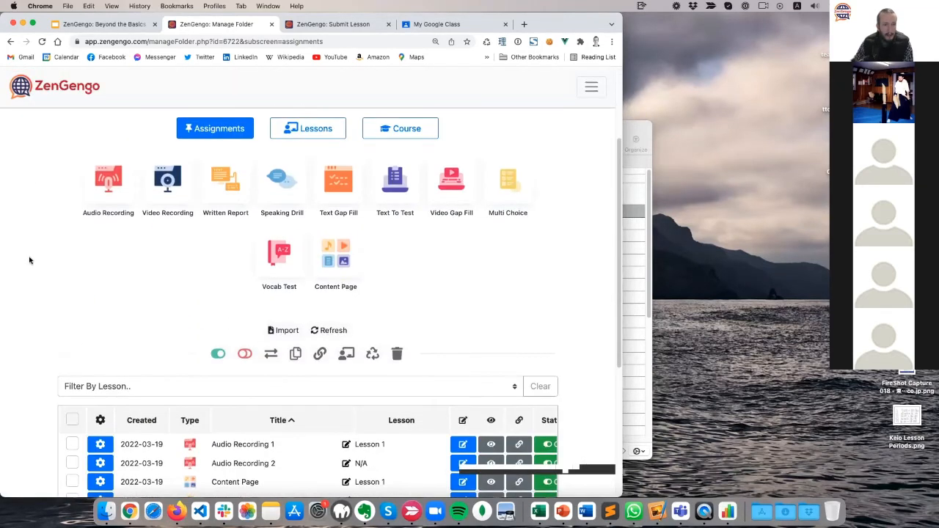
{"action": "scroll", "coordinate": [30, 258], "scroll_direction": "down", "scroll_amount": 5}
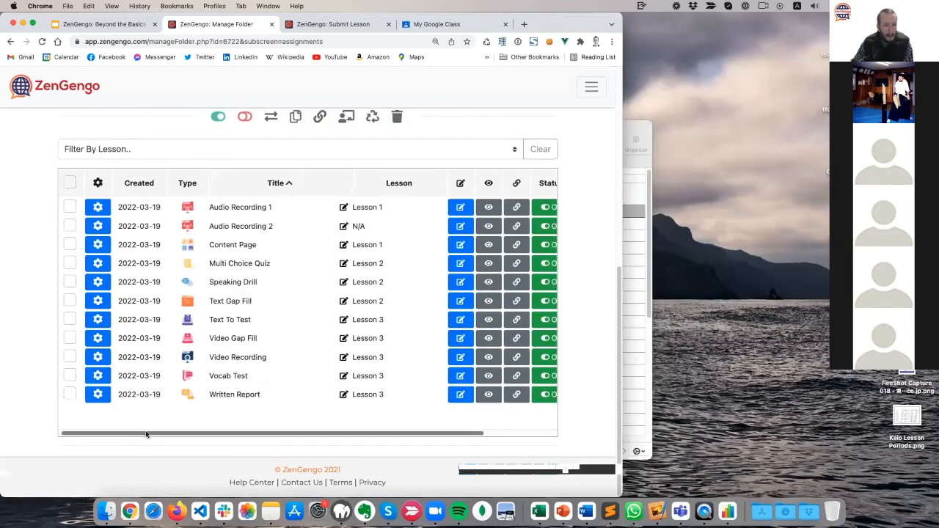
{"action": "left_click_drag", "start_coordinate": [147, 433], "coordinate": [372, 434]}
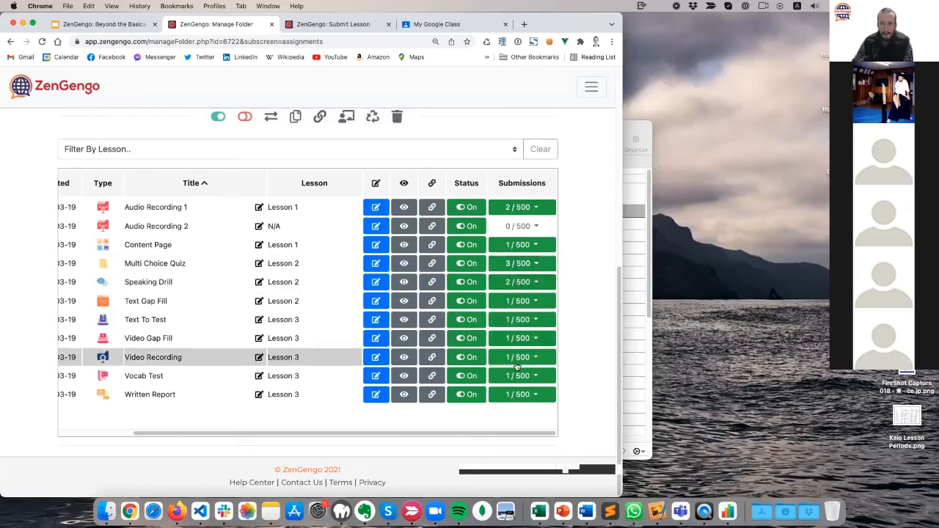
{"action": "left_click_drag", "start_coordinate": [490, 434], "coordinate": [262, 431]}
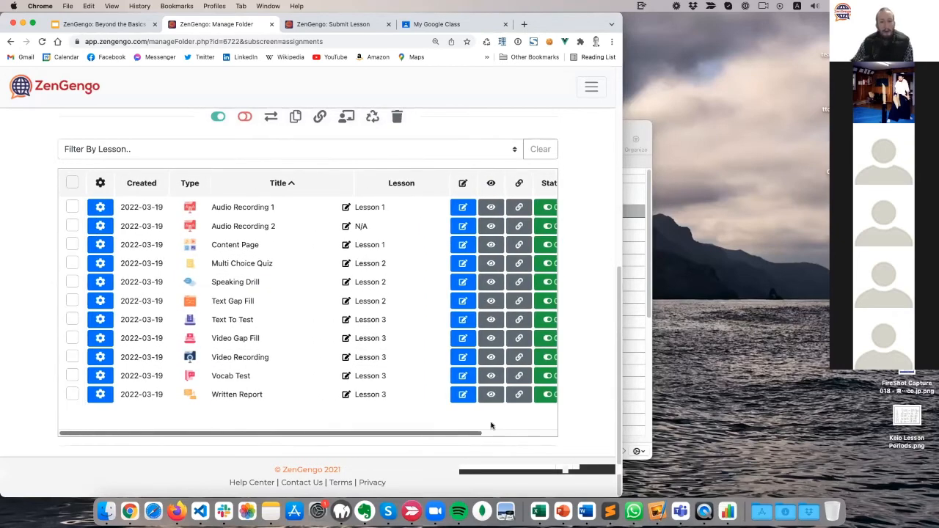
{"action": "left_click_drag", "start_coordinate": [491, 428], "coordinate": [201, 420]}
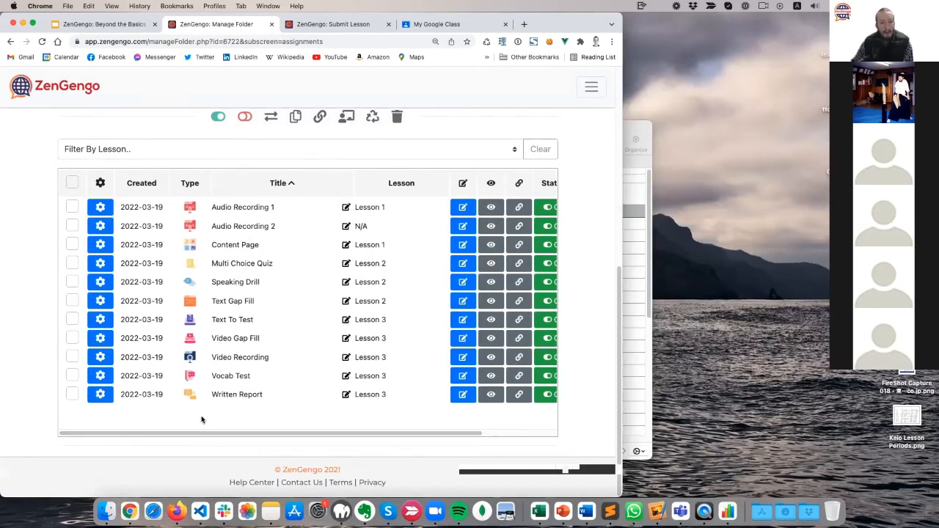
Select all 11 assignments, starting a delete but cancelling it.
{"action": "left_click", "coordinate": [72, 182]}
{"action": "scroll", "coordinate": [298, 323], "scroll_direction": "up", "scroll_amount": 3}
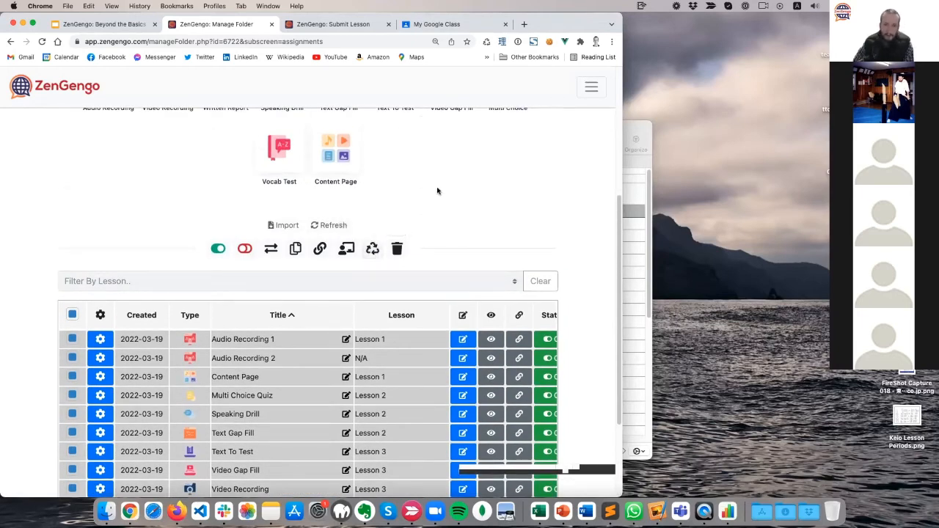
{"action": "left_click", "coordinate": [401, 254]}
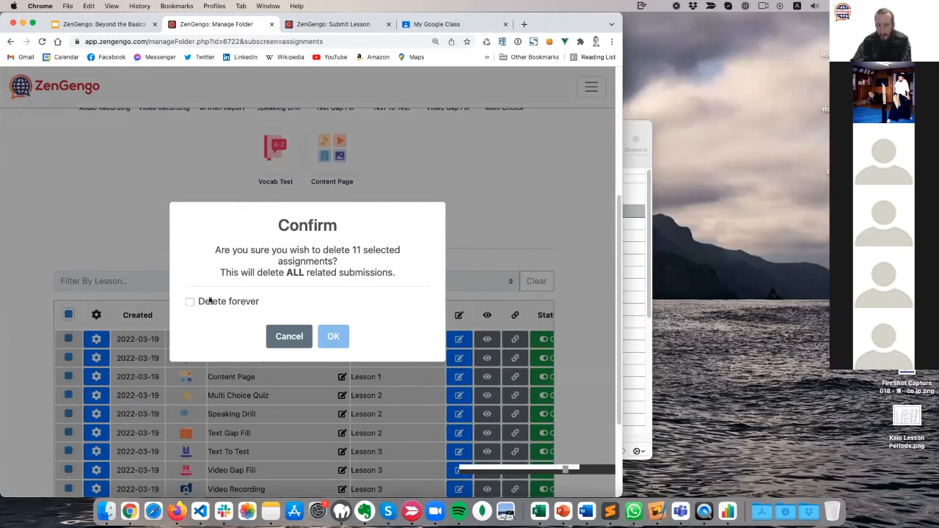
{"action": "left_click", "coordinate": [289, 336]}
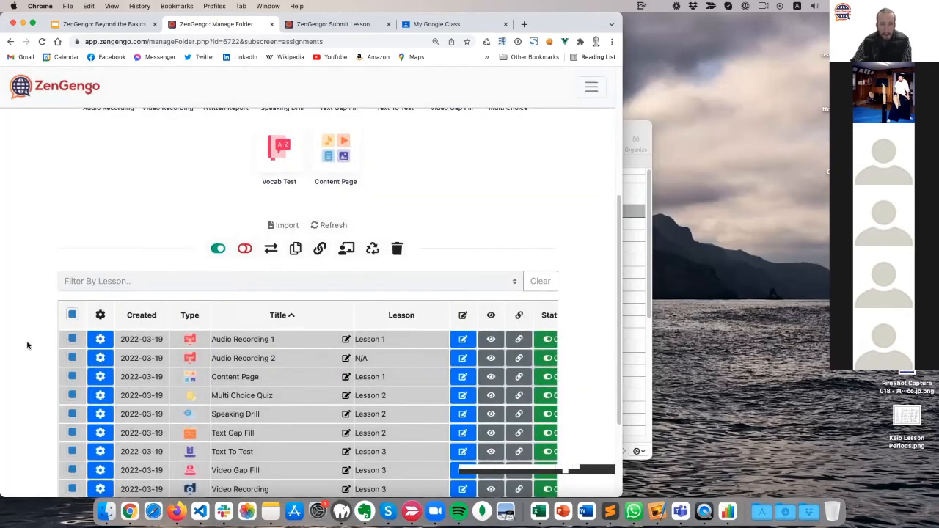
{"action": "scroll", "coordinate": [27, 345], "scroll_direction": "down", "scroll_amount": 3}
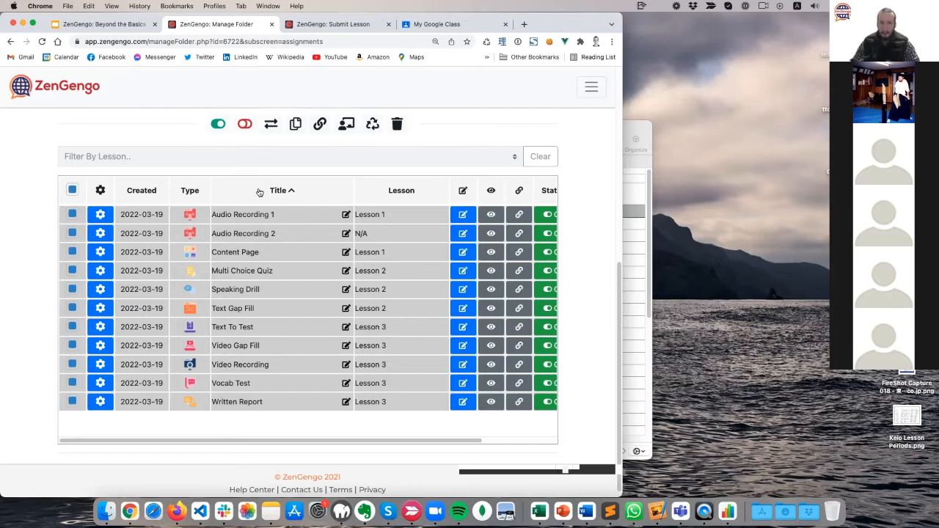
Clear submissions for all 11 selected assignments, acknowledging the warning.
{"action": "left_click", "coordinate": [373, 123]}
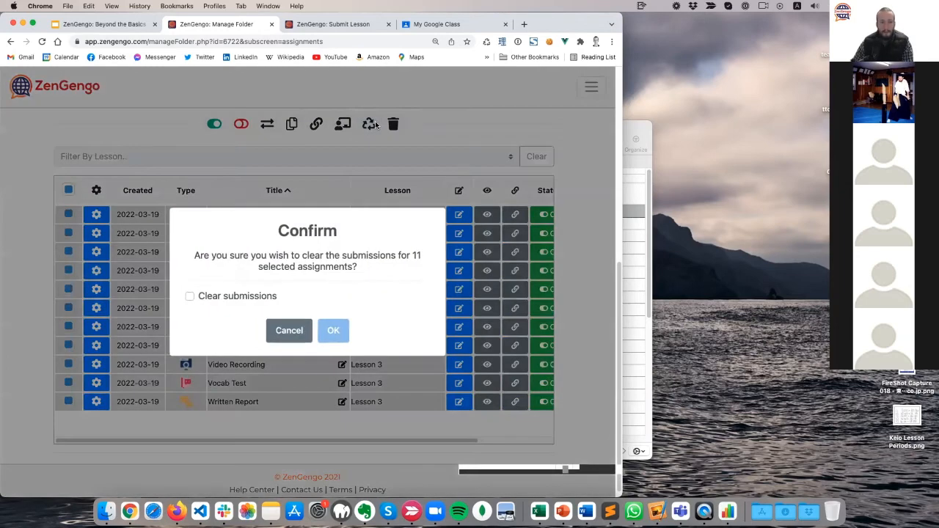
{"action": "left_click_drag", "start_coordinate": [196, 255], "coordinate": [424, 256]}
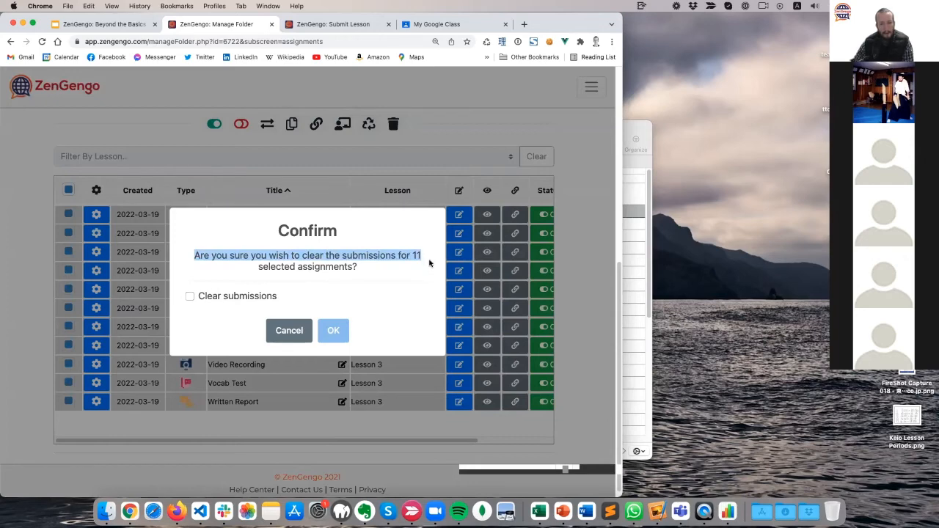
{"action": "left_click", "coordinate": [226, 295]}
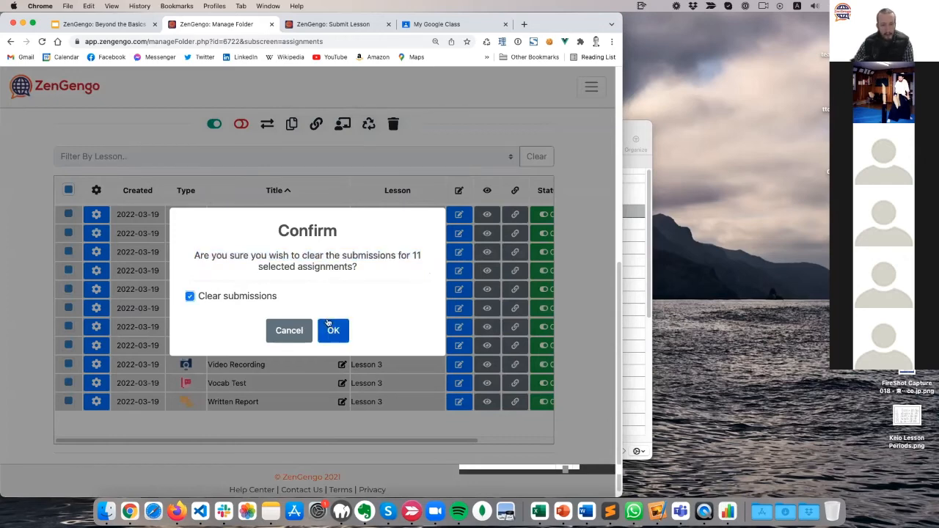
{"action": "left_click", "coordinate": [329, 329]}
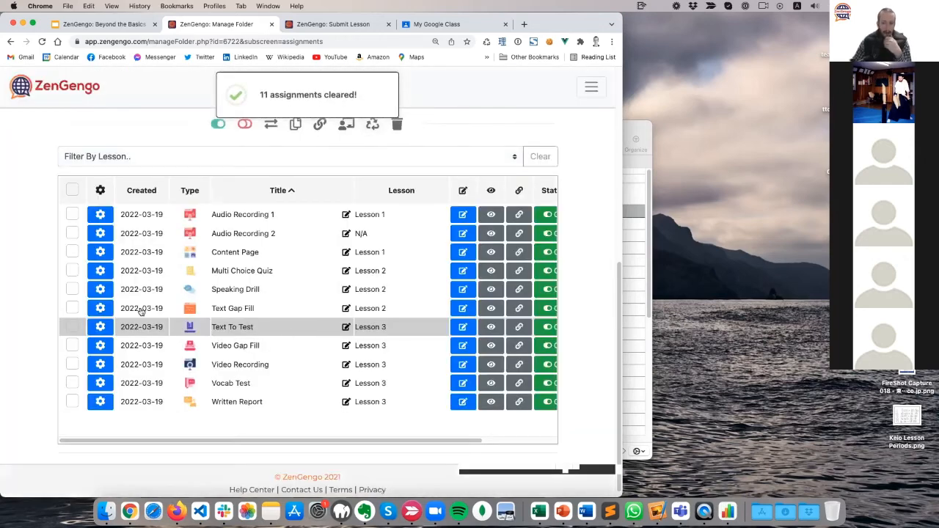
{"action": "scroll", "coordinate": [20, 272], "scroll_direction": "up", "scroll_amount": 5}
Confirm the folder gradebook's submission logs are now empty, then close the gradebook.
{"action": "left_click", "coordinate": [121, 209]}
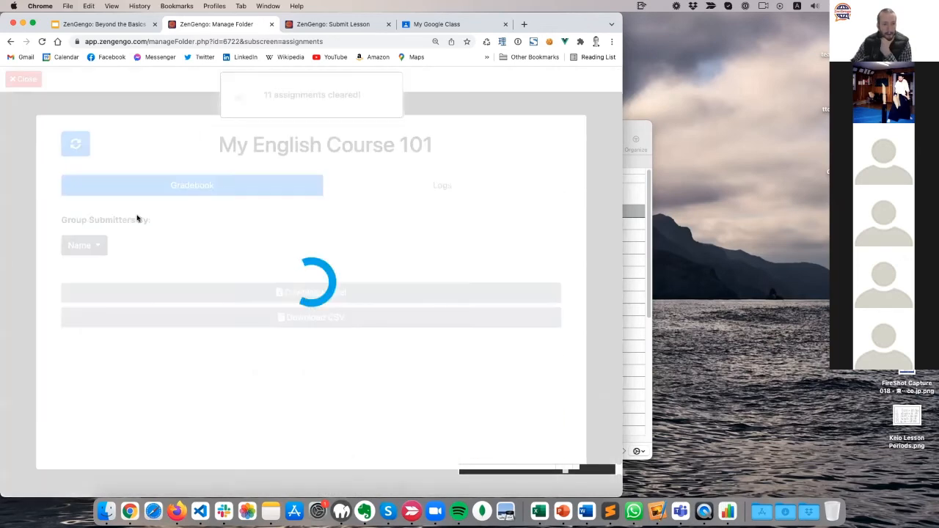
{"action": "scroll", "coordinate": [184, 362], "scroll_direction": "down", "scroll_amount": 2}
{"action": "scroll", "coordinate": [184, 362], "scroll_direction": "up", "scroll_amount": 3}
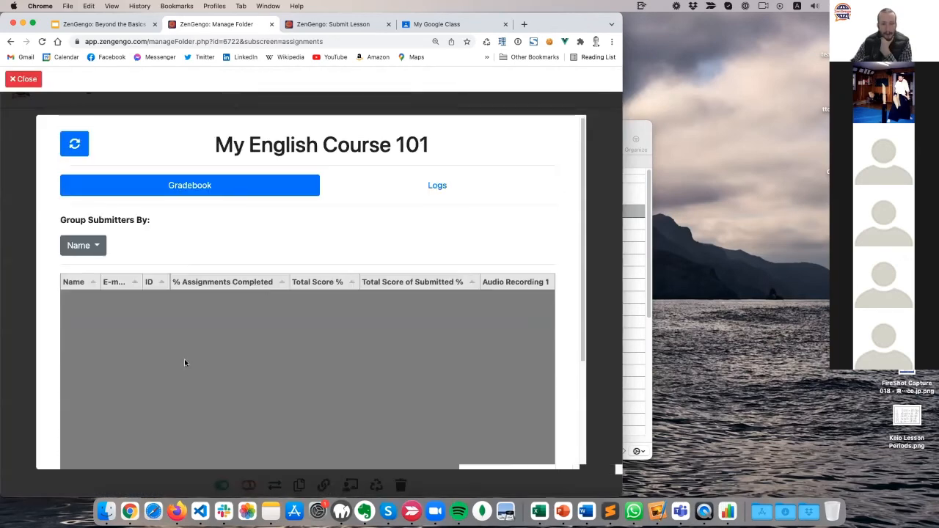
{"action": "left_click", "coordinate": [435, 187]}
{"action": "scroll", "coordinate": [211, 318], "scroll_direction": "down", "scroll_amount": 3}
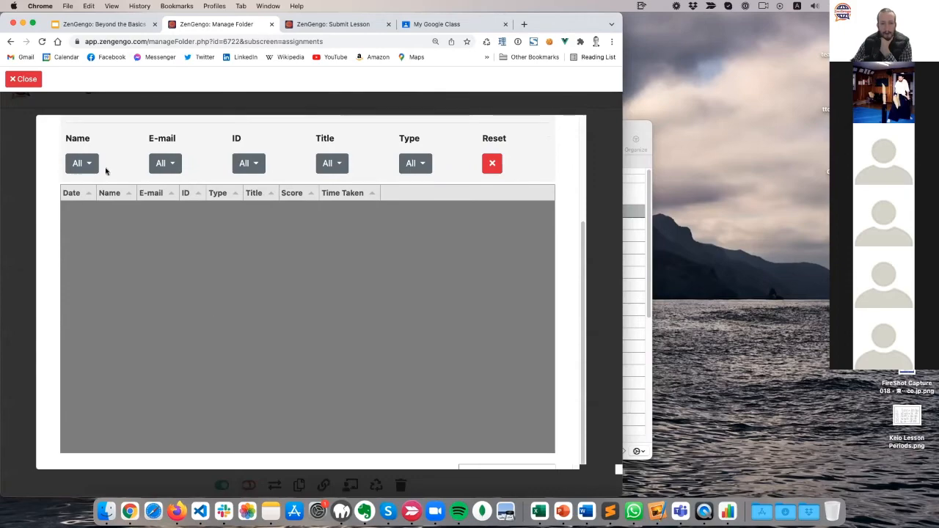
{"action": "left_click", "coordinate": [24, 79]}
{"action": "scroll", "coordinate": [15, 268], "scroll_direction": "down", "scroll_amount": 5}
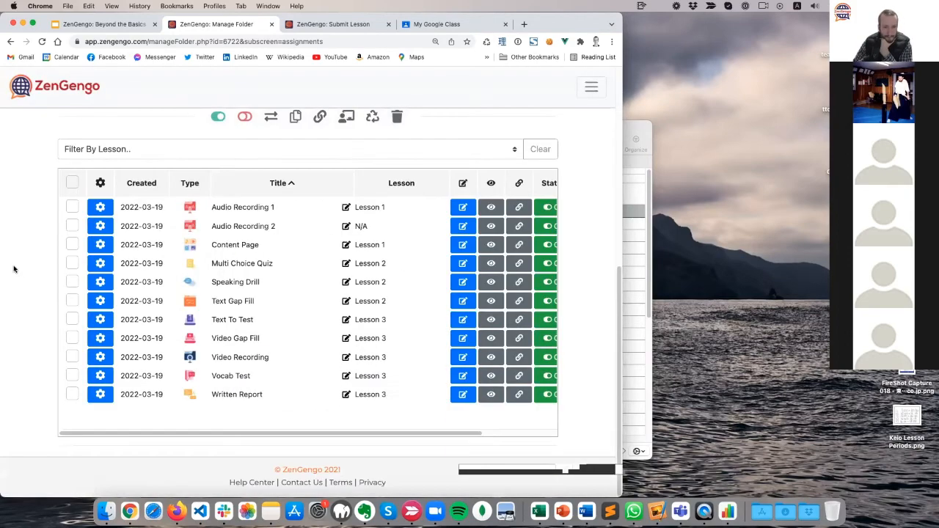
{"action": "scroll", "coordinate": [15, 275], "scroll_direction": "up", "scroll_amount": 5}
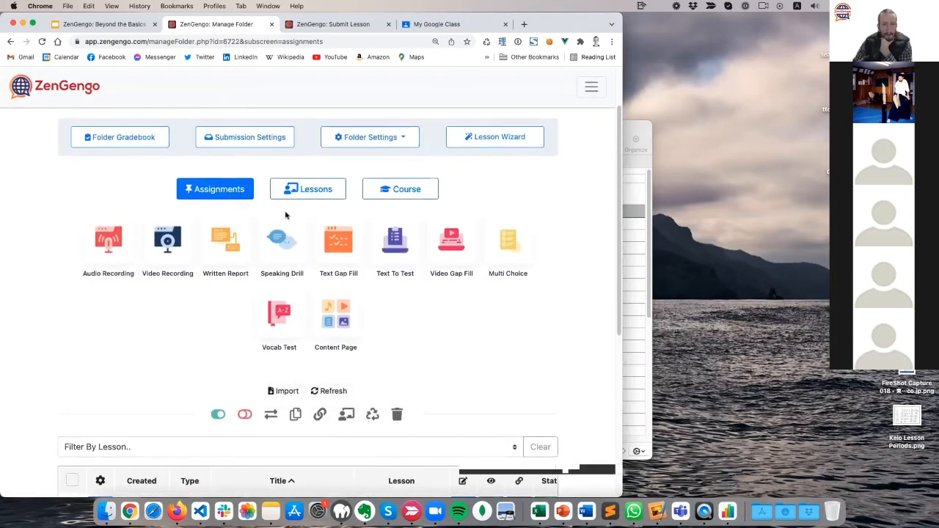
Open Lesson 1's student view in a new tab and enter a student name.
{"action": "left_click", "coordinate": [293, 189]}
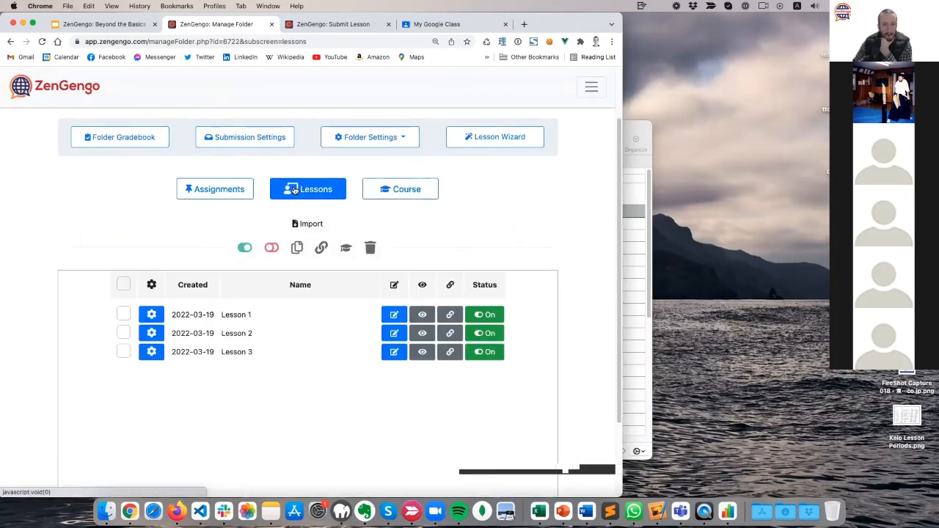
{"action": "left_click", "coordinate": [422, 315]}
{"action": "left_click", "coordinate": [451, 24]}
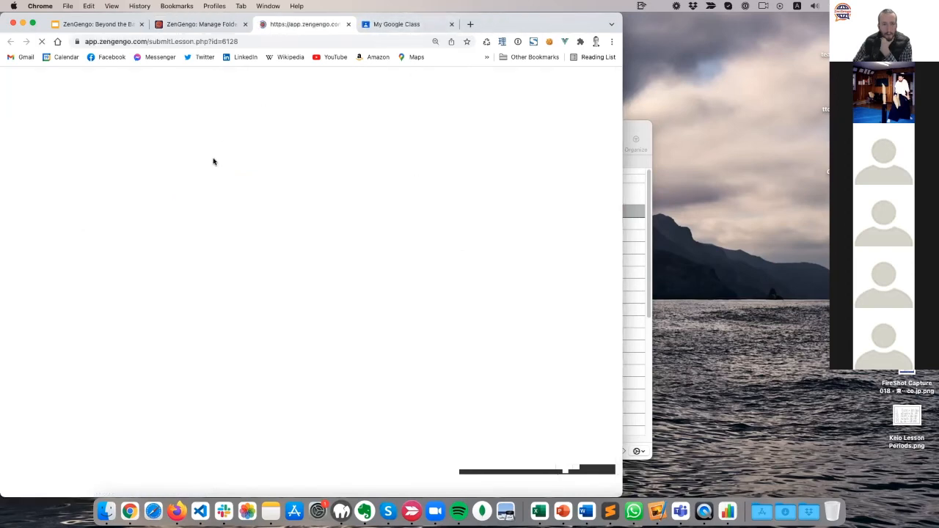
{"action": "left_click", "coordinate": [180, 213]}
{"action": "type", "text": "paul"}
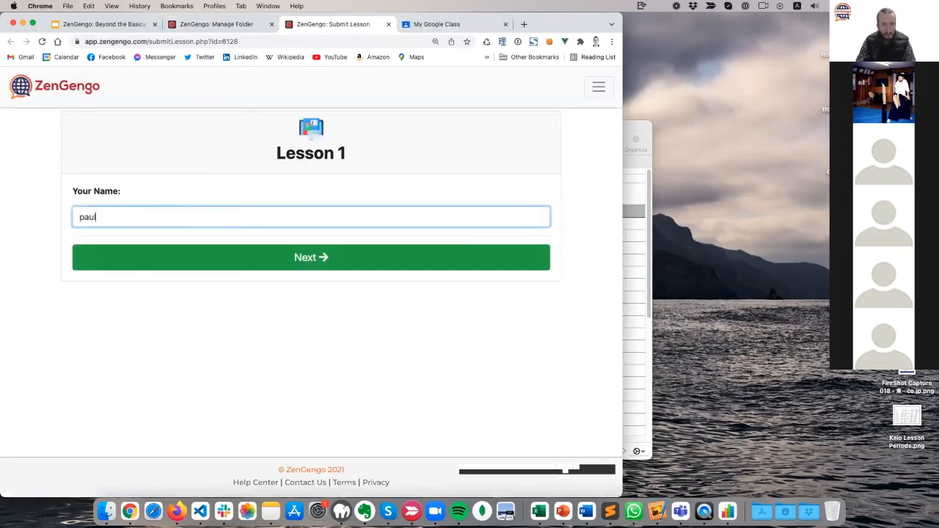
{"action": "left_click", "coordinate": [306, 268]}
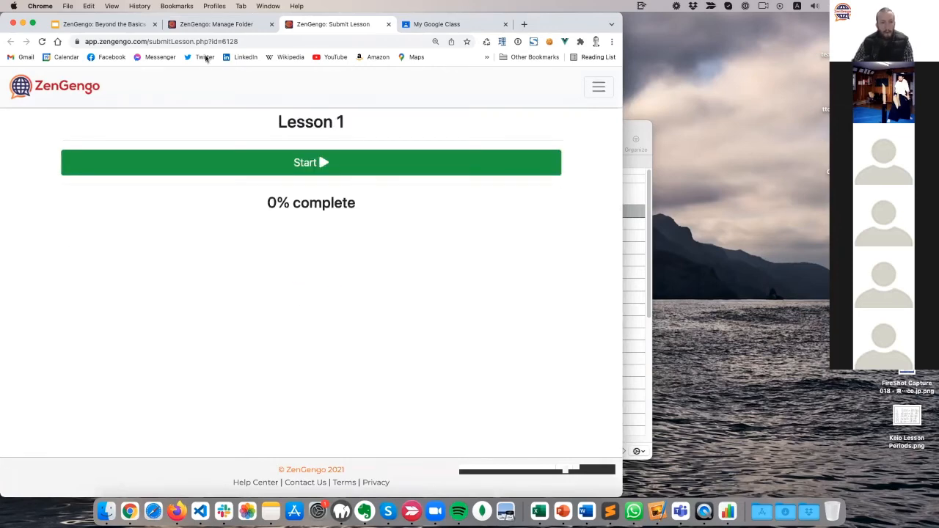
Copy Lesson 1's share link from the folder page and return to the student lesson.
{"action": "left_click", "coordinate": [234, 26]}
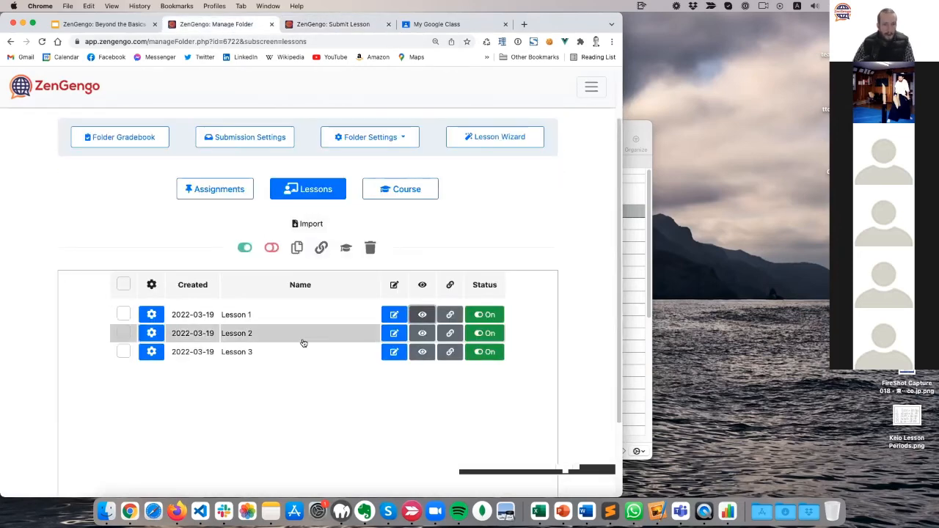
{"action": "left_click", "coordinate": [450, 314]}
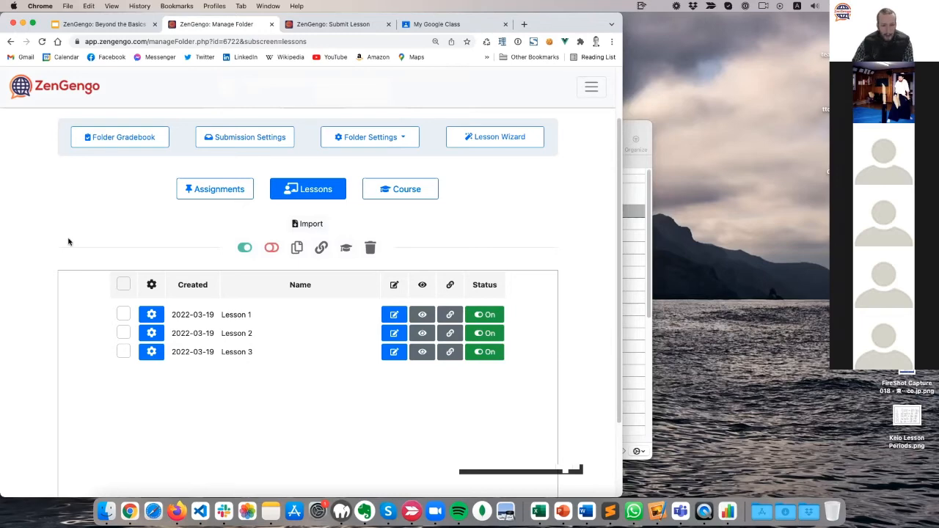
{"action": "left_click", "coordinate": [357, 26]}
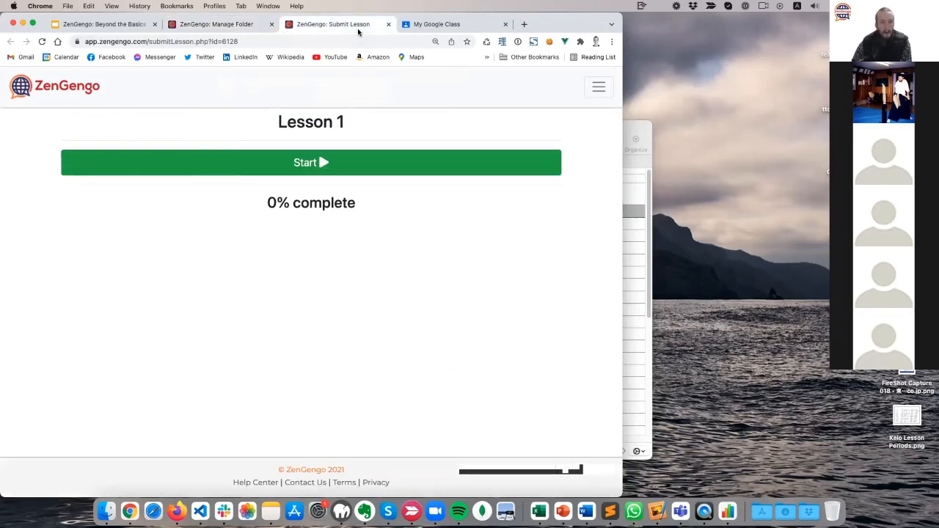
Start Lesson 1, record and submit a spoken audio answer.
{"action": "left_click", "coordinate": [335, 163]}
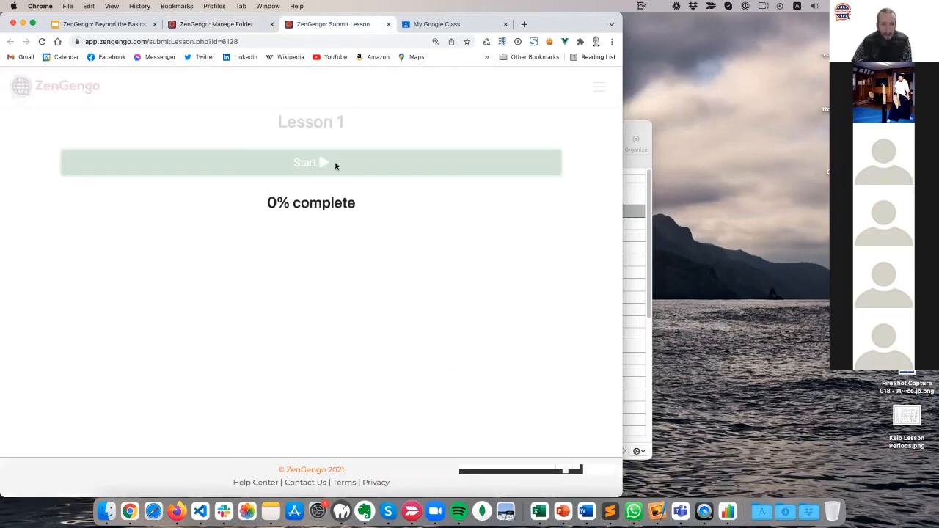
{"action": "scroll", "coordinate": [44, 314], "scroll_direction": "down", "scroll_amount": 3}
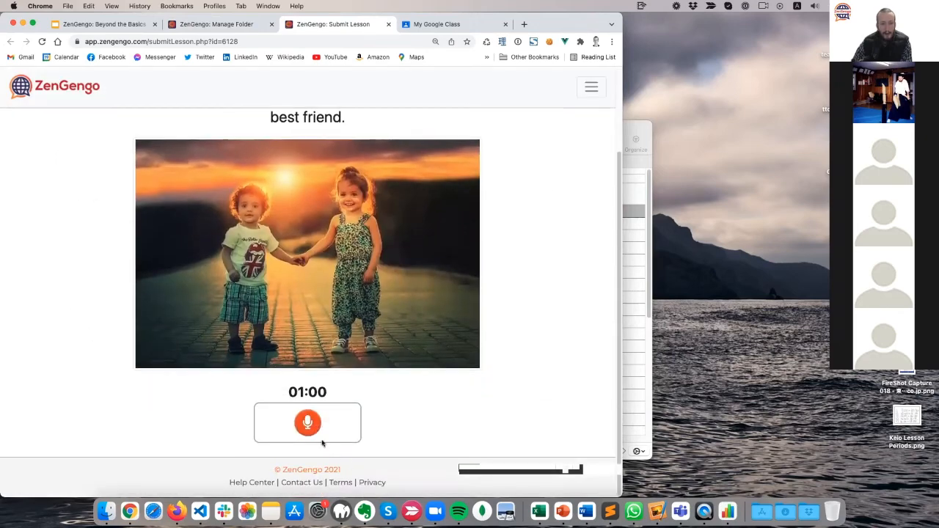
{"action": "left_click", "coordinate": [305, 421]}
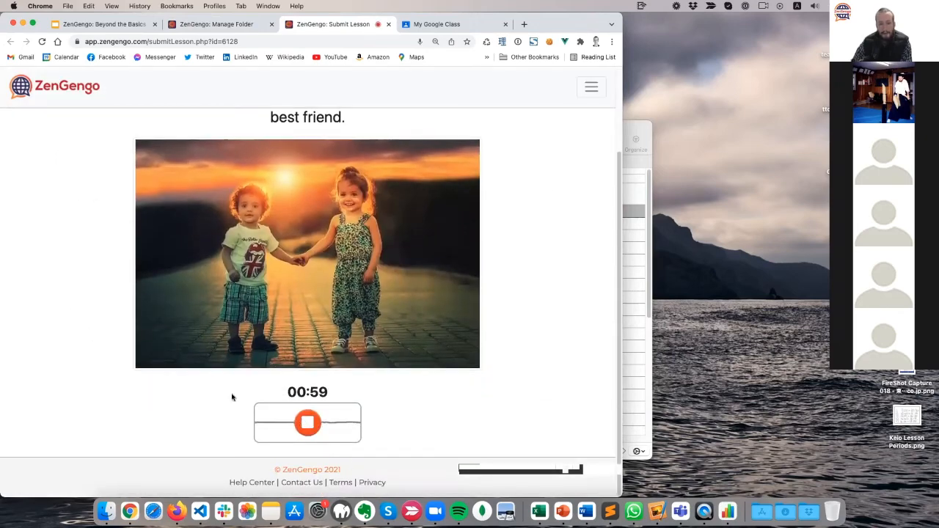
{"action": "left_click", "coordinate": [306, 422]}
{"action": "left_click", "coordinate": [305, 422]}
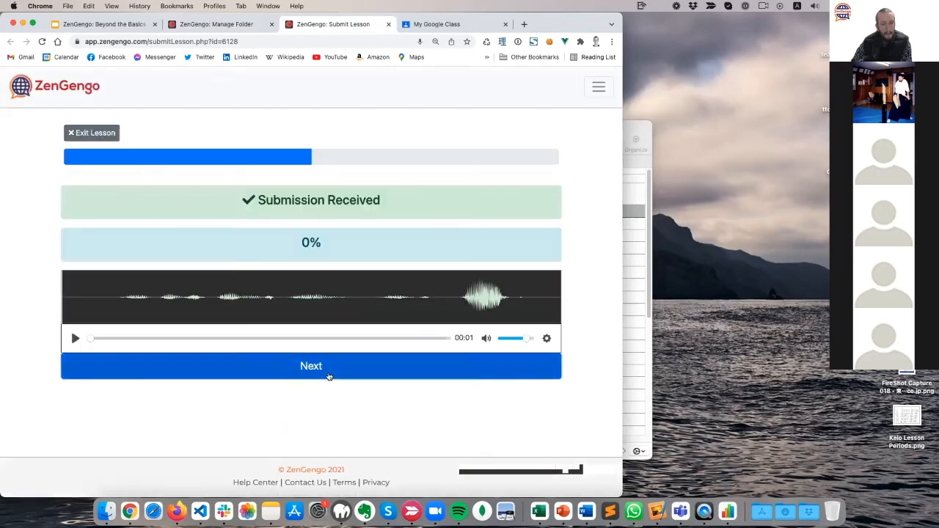
{"action": "left_click", "coordinate": [328, 376]}
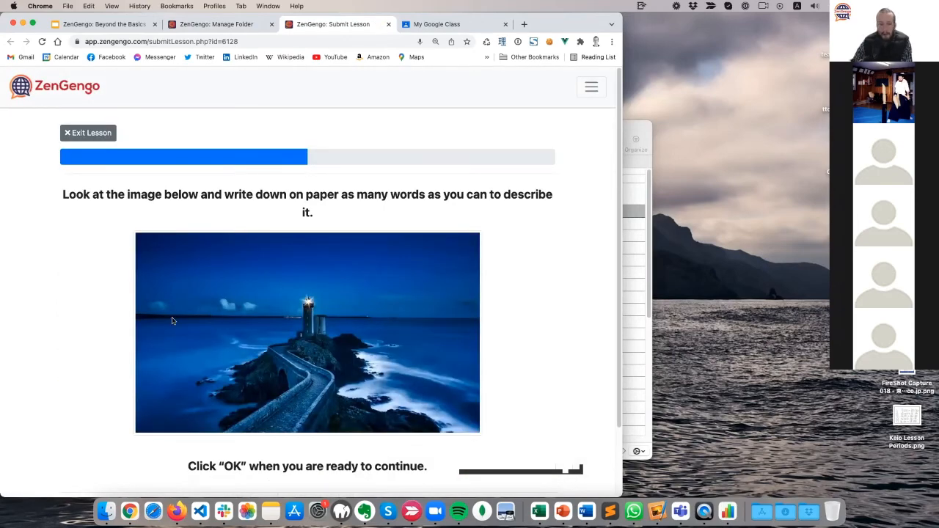
Acknowledge the lighthouse picture task, finish and exit the lesson, closing its tab.
{"action": "scroll", "coordinate": [22, 313], "scroll_direction": "down", "scroll_amount": 3}
{"action": "scroll", "coordinate": [23, 312], "scroll_direction": "up", "scroll_amount": 3}
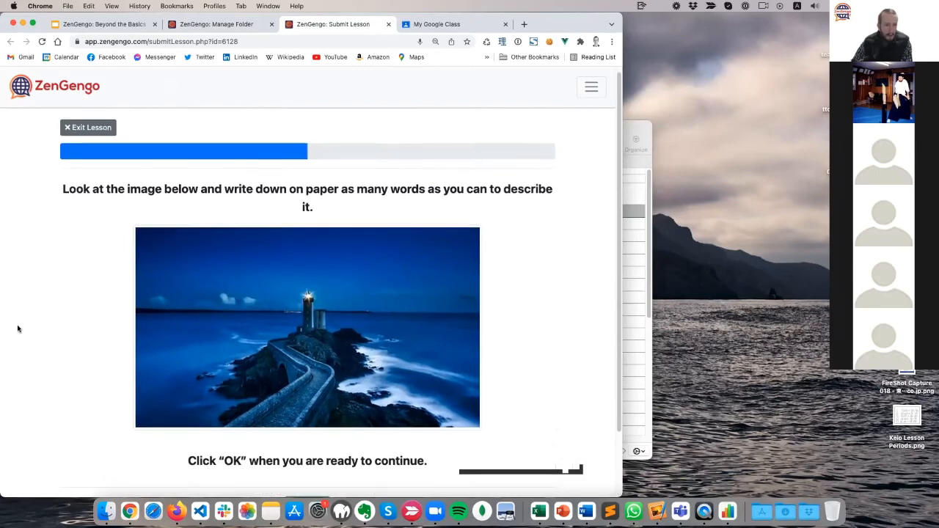
{"action": "scroll", "coordinate": [18, 328], "scroll_direction": "down", "scroll_amount": 2}
{"action": "scroll", "coordinate": [17, 329], "scroll_direction": "up", "scroll_amount": 2}
{"action": "left_click", "coordinate": [308, 433]}
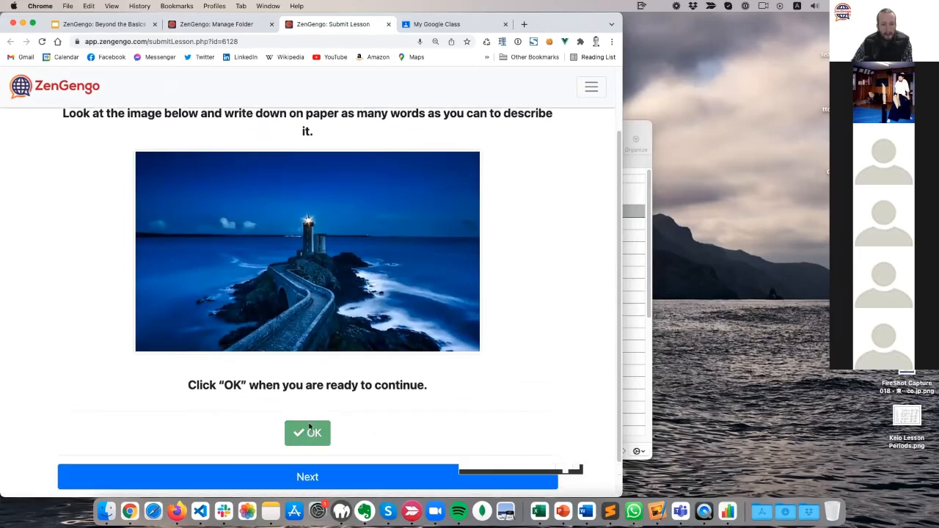
{"action": "scroll", "coordinate": [290, 398], "scroll_direction": "down", "scroll_amount": 1}
{"action": "left_click", "coordinate": [311, 436]}
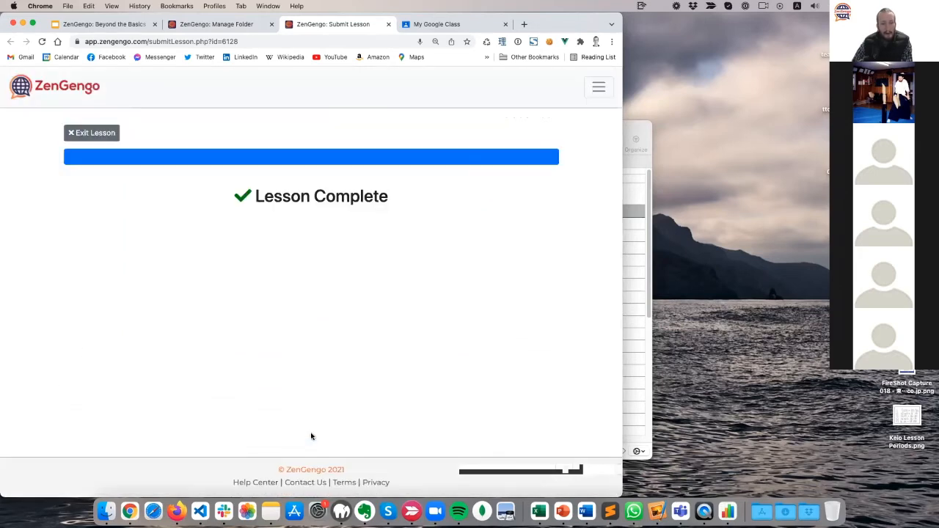
{"action": "left_click", "coordinate": [102, 134]}
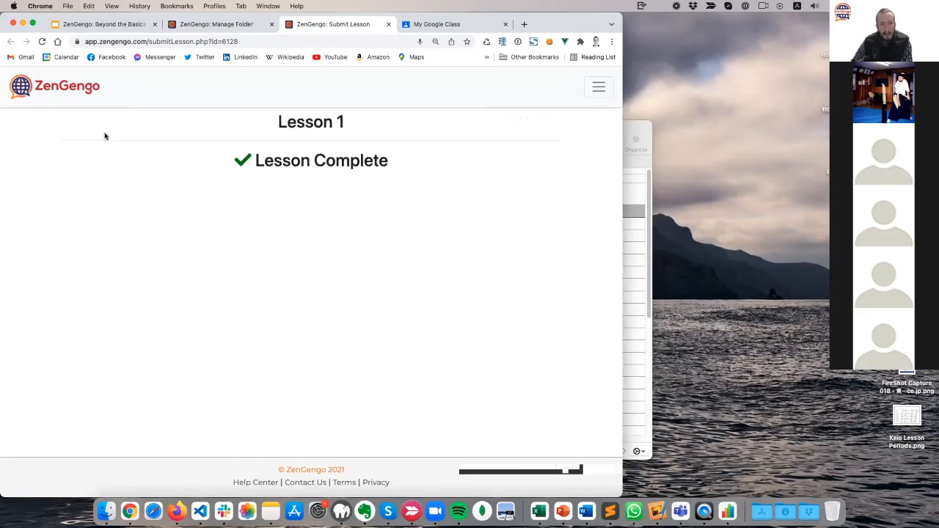
{"action": "left_click", "coordinate": [389, 25]}
Refresh the folder's assignments table and scroll across to its Submissions column.
{"action": "left_click", "coordinate": [217, 192]}
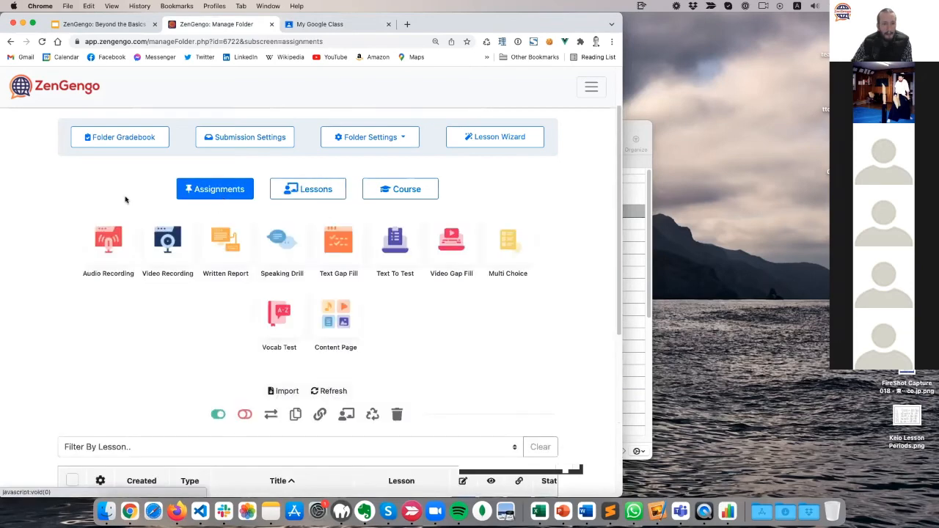
{"action": "scroll", "coordinate": [374, 322], "scroll_direction": "up", "scroll_amount": 2}
{"action": "scroll", "coordinate": [426, 331], "scroll_direction": "down", "scroll_amount": 5}
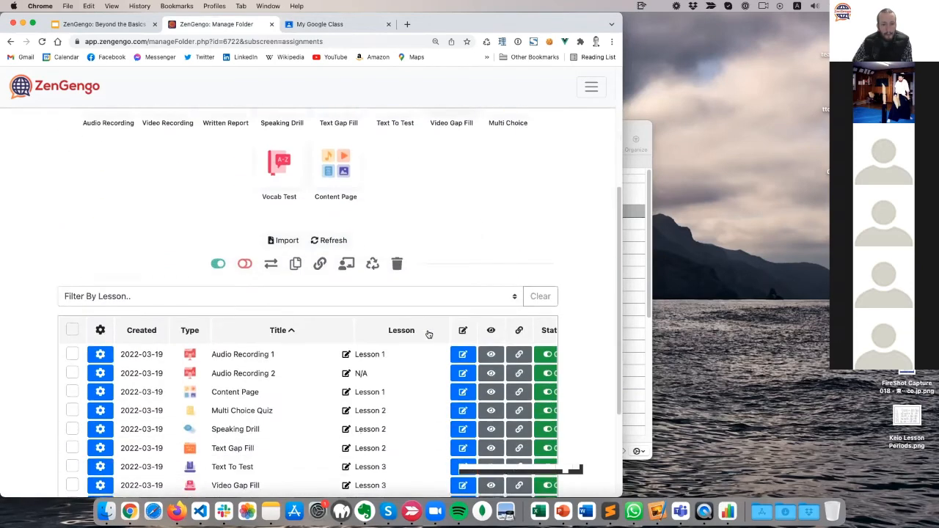
{"action": "left_click", "coordinate": [329, 182]}
{"action": "scroll", "coordinate": [6, 251], "scroll_direction": "down", "scroll_amount": 1}
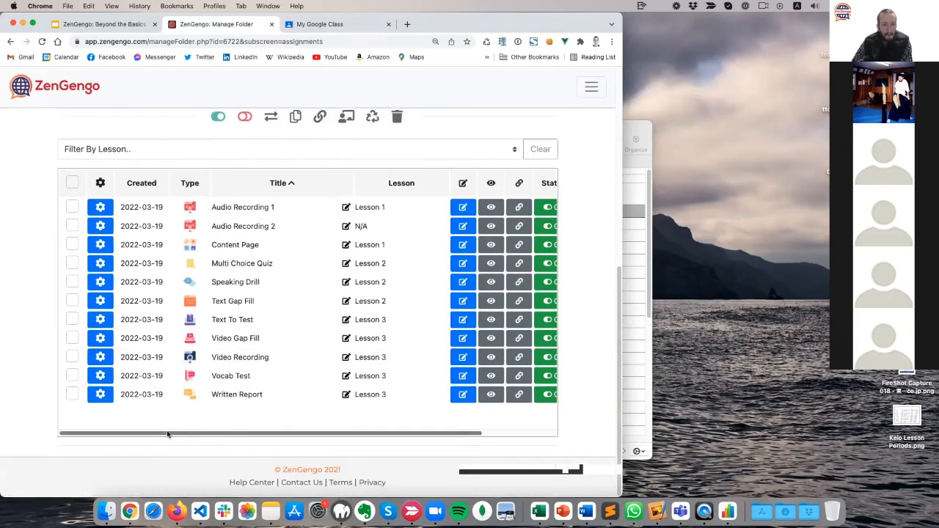
{"action": "left_click_drag", "start_coordinate": [168, 433], "coordinate": [404, 436]}
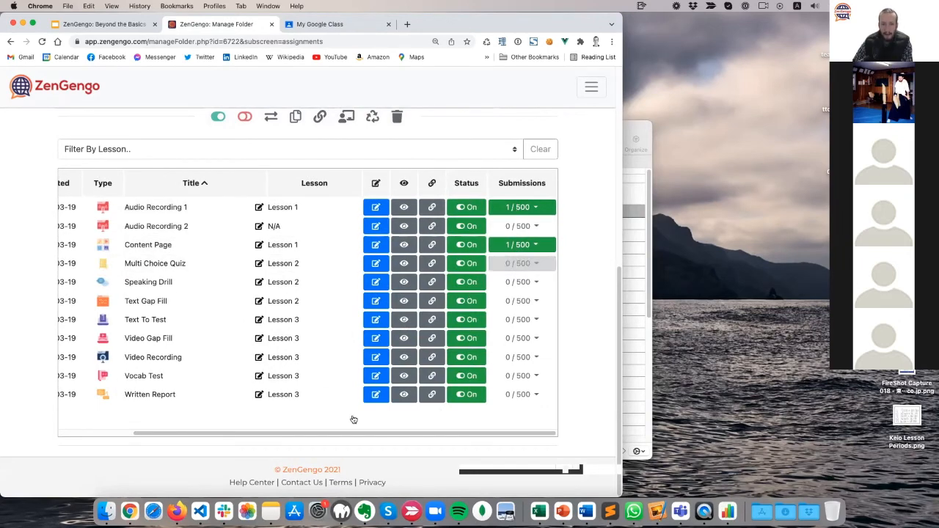
{"action": "left_click_drag", "start_coordinate": [291, 434], "coordinate": [125, 436]}
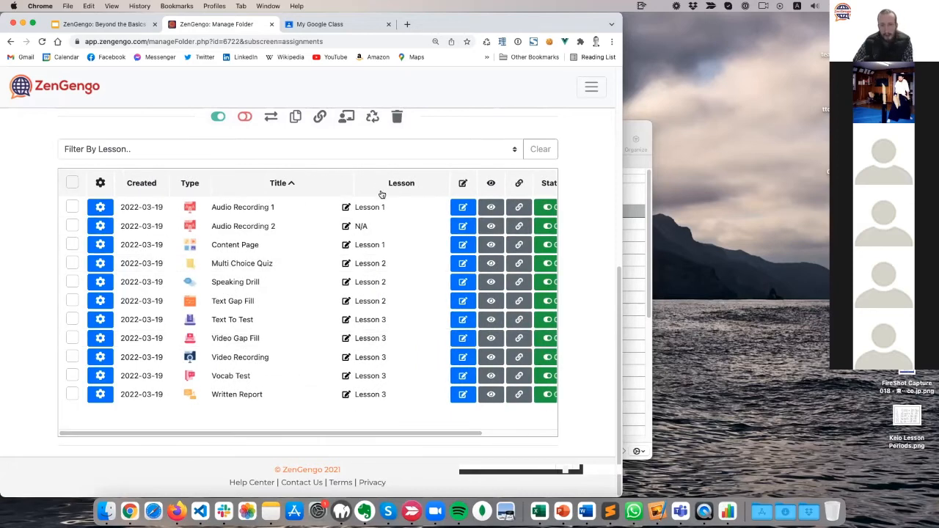
Sort assignments ascending by Lesson, showing Audio Recording 1 and Content Page with 1 submission each.
{"action": "left_click", "coordinate": [402, 183]}
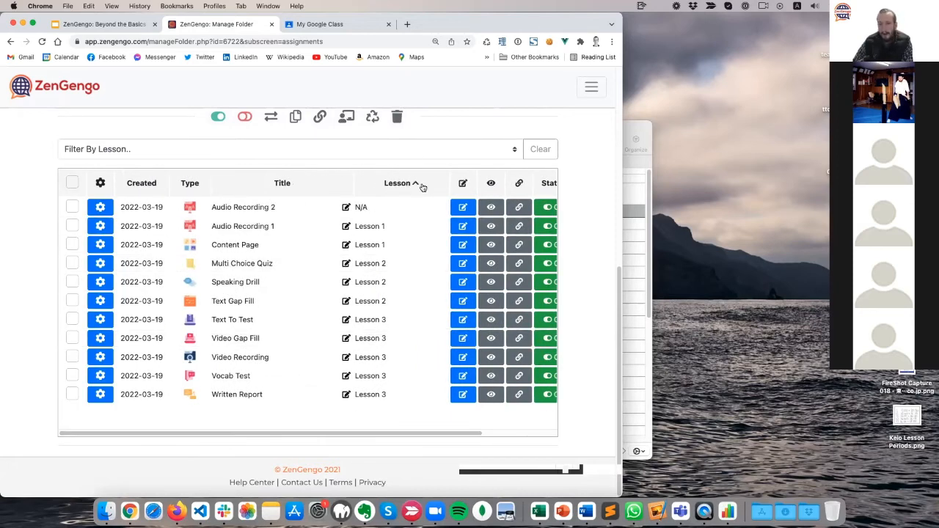
{"action": "left_click", "coordinate": [430, 184]}
{"action": "left_click", "coordinate": [430, 184]}
{"action": "left_click_drag", "start_coordinate": [374, 434], "coordinate": [449, 435]}
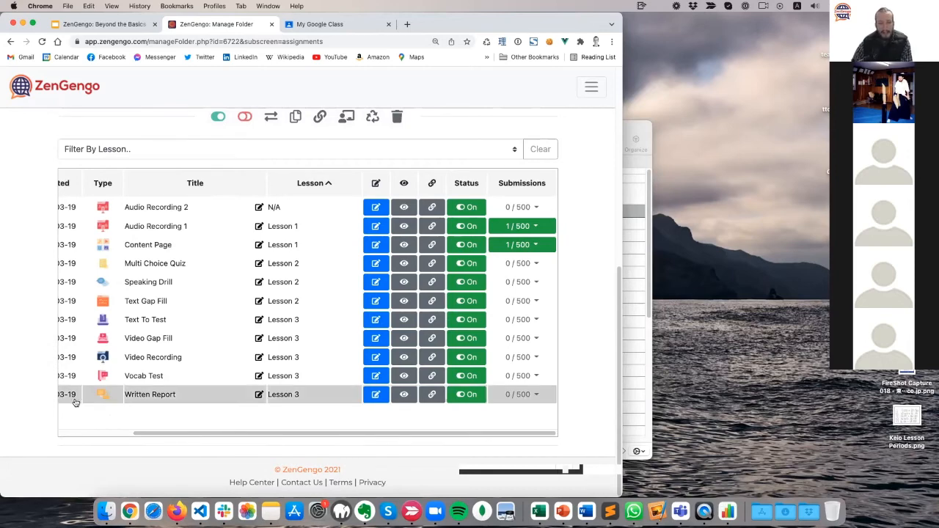
{"action": "scroll", "coordinate": [31, 405], "scroll_direction": "up", "scroll_amount": 5}
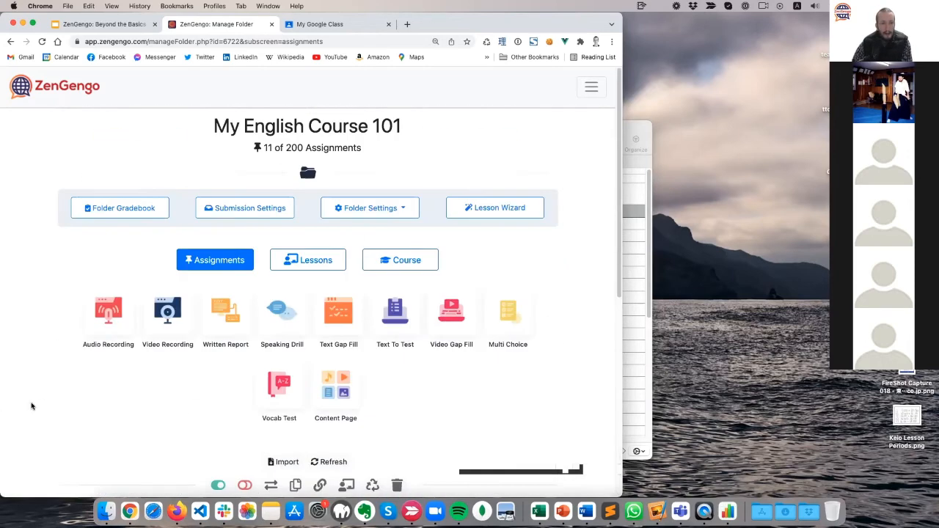
Open Lesson 1's gradebook from its options on the lessons list.
{"action": "left_click", "coordinate": [298, 268]}
{"action": "scroll", "coordinate": [58, 388], "scroll_direction": "down", "scroll_amount": 3}
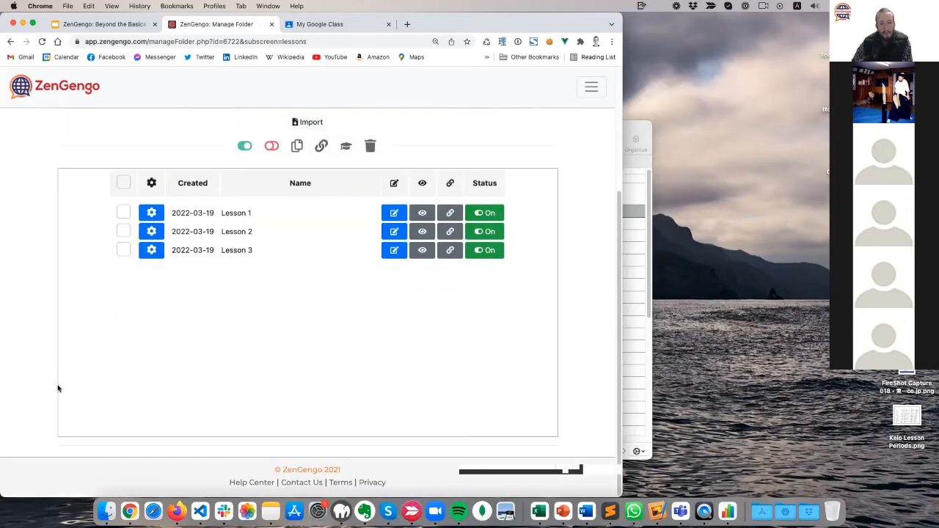
{"action": "scroll", "coordinate": [68, 188], "scroll_direction": "up", "scroll_amount": 1}
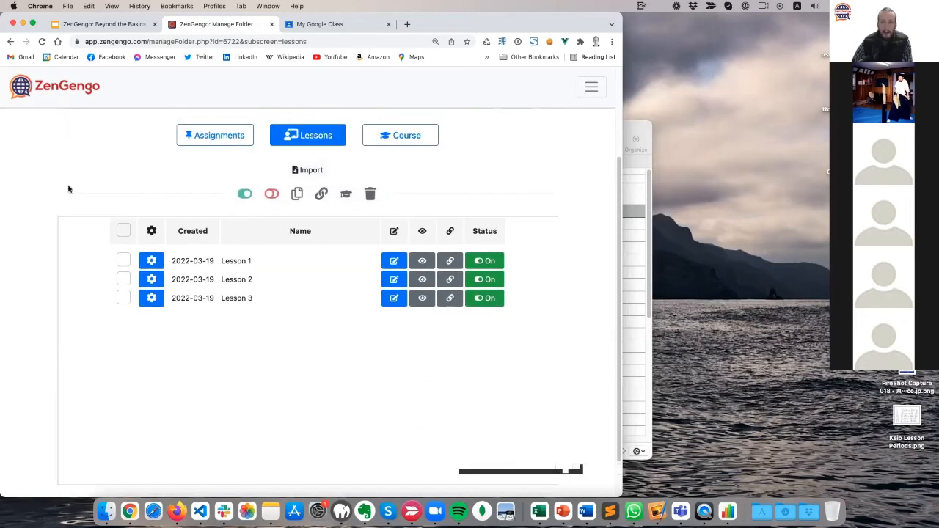
{"action": "left_click", "coordinate": [152, 262]}
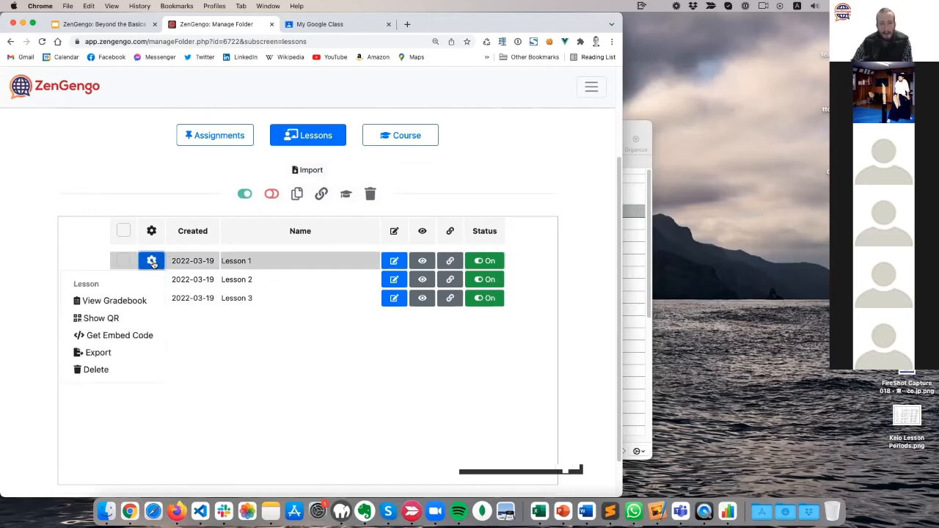
{"action": "left_click", "coordinate": [110, 302]}
Review the report showing the student 100% complete with a 50% total score, then close it.
{"action": "scroll", "coordinate": [66, 318], "scroll_direction": "down", "scroll_amount": 3}
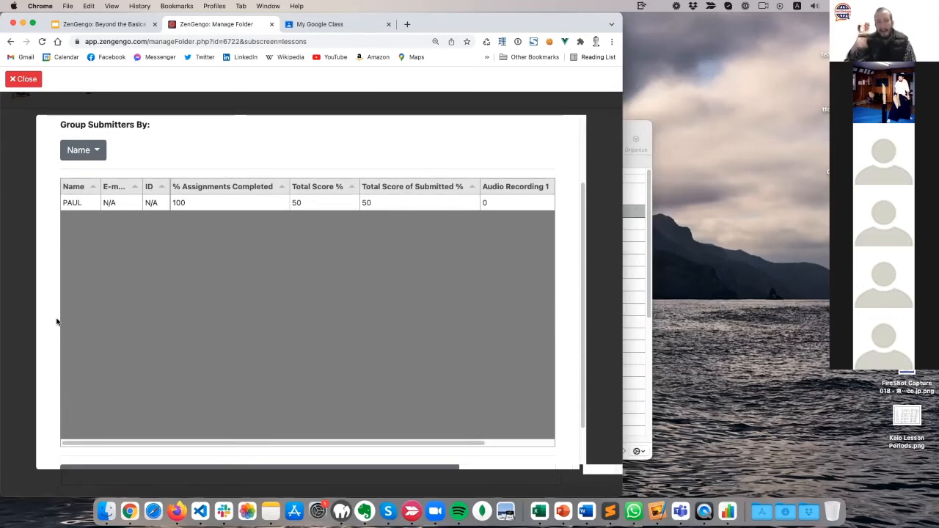
{"action": "left_click_drag", "start_coordinate": [130, 443], "coordinate": [256, 429]}
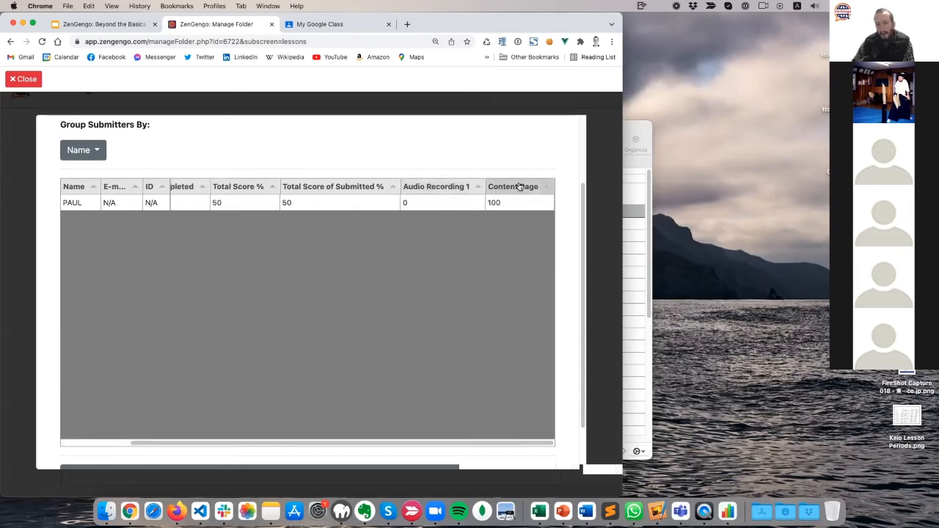
{"action": "left_click_drag", "start_coordinate": [269, 442], "coordinate": [108, 444]}
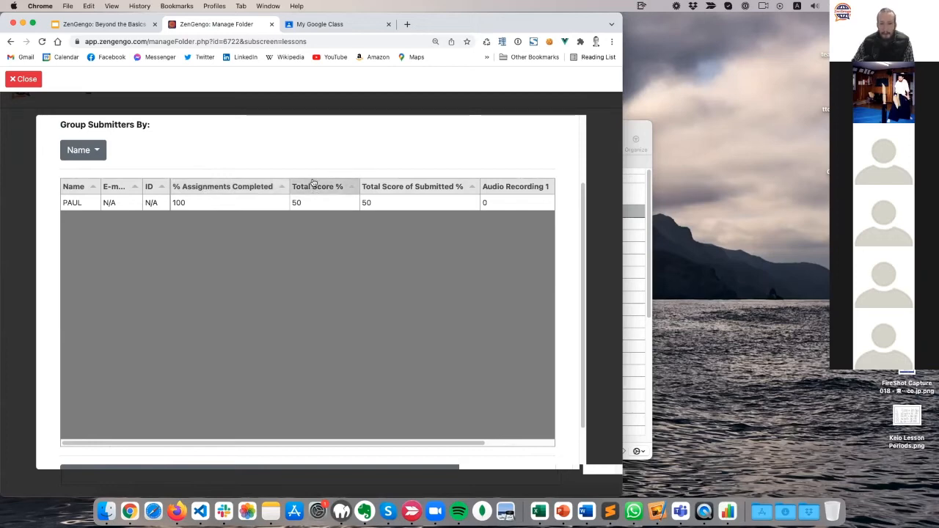
{"action": "scroll", "coordinate": [263, 429], "scroll_direction": "right", "scroll_amount": 3}
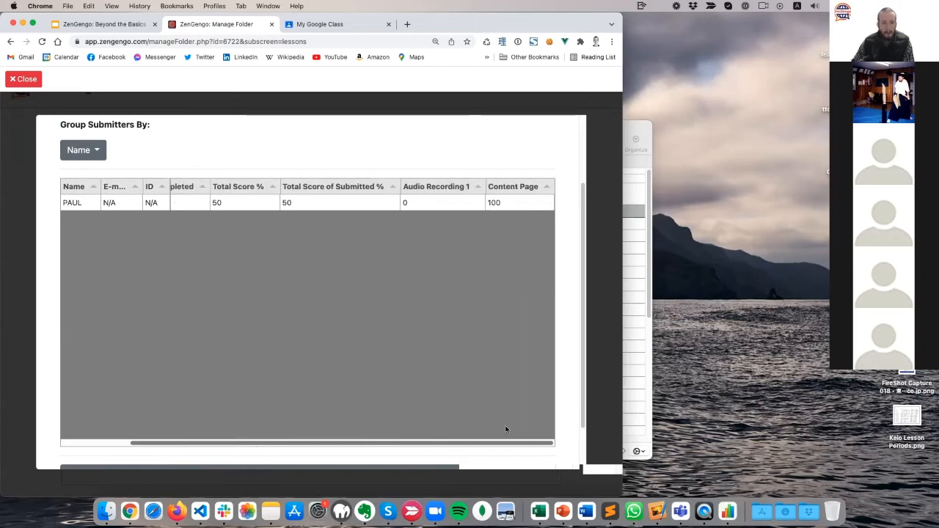
{"action": "scroll", "coordinate": [506, 429], "scroll_direction": "left", "scroll_amount": 3}
{"action": "scroll", "coordinate": [189, 432], "scroll_direction": "right", "scroll_amount": 3}
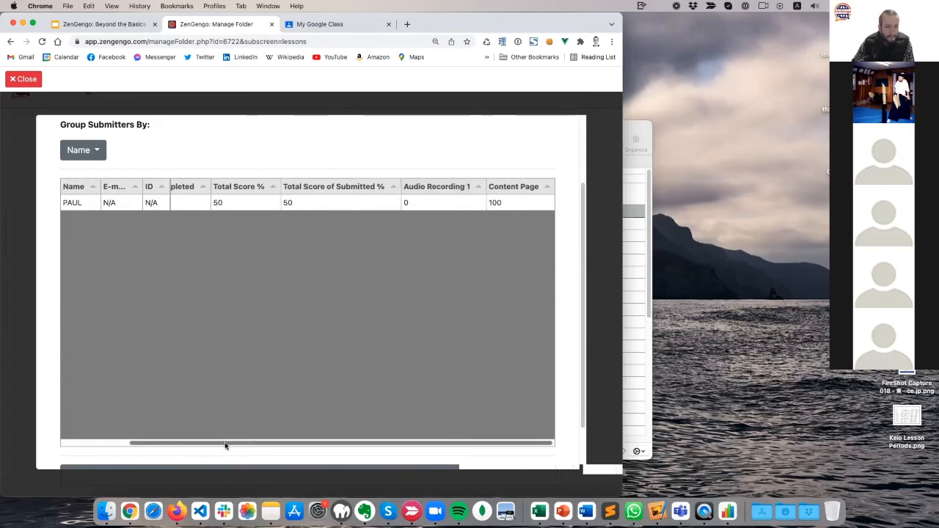
{"action": "scroll", "coordinate": [229, 438], "scroll_direction": "left", "scroll_amount": 3}
{"action": "left_click", "coordinate": [26, 79]}
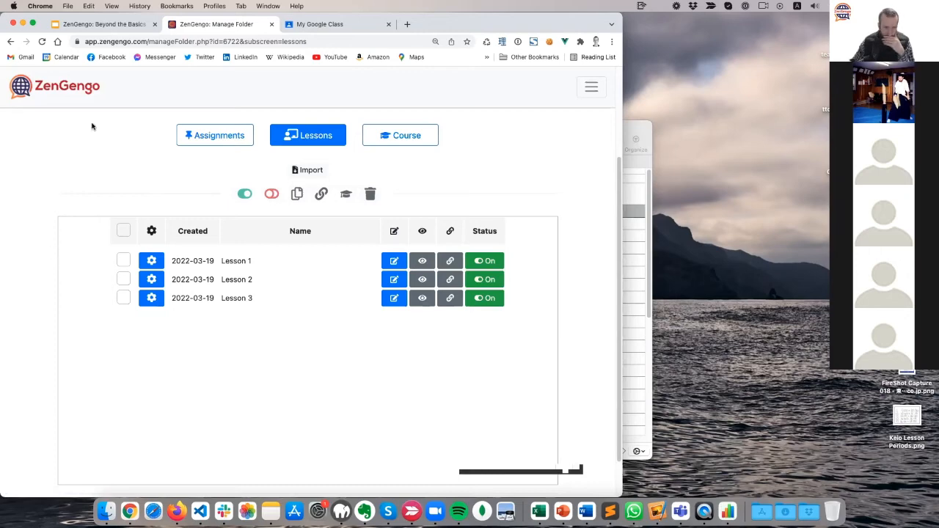
Glance at the presentation slides, then return to the course folder's assignments list.
{"action": "left_click", "coordinate": [126, 26]}
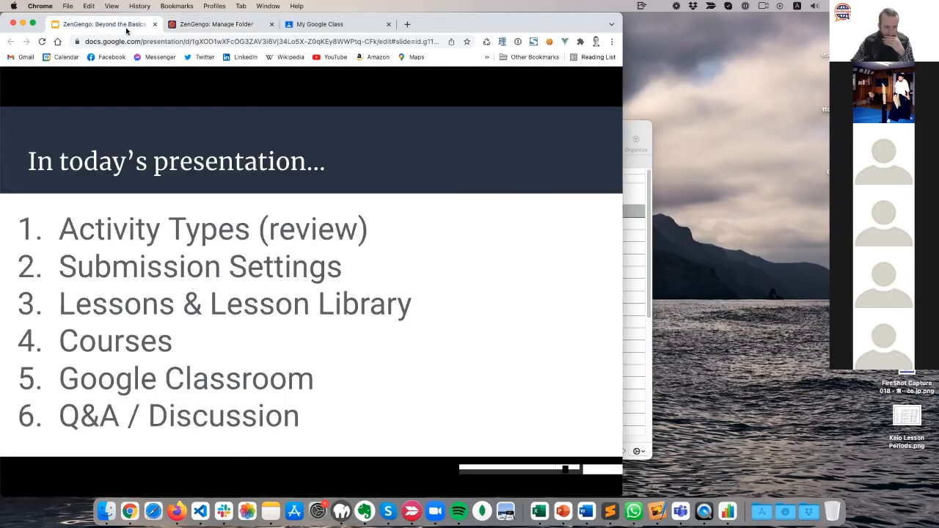
{"action": "left_click", "coordinate": [224, 23]}
{"action": "scroll", "coordinate": [69, 277], "scroll_direction": "up", "scroll_amount": 2}
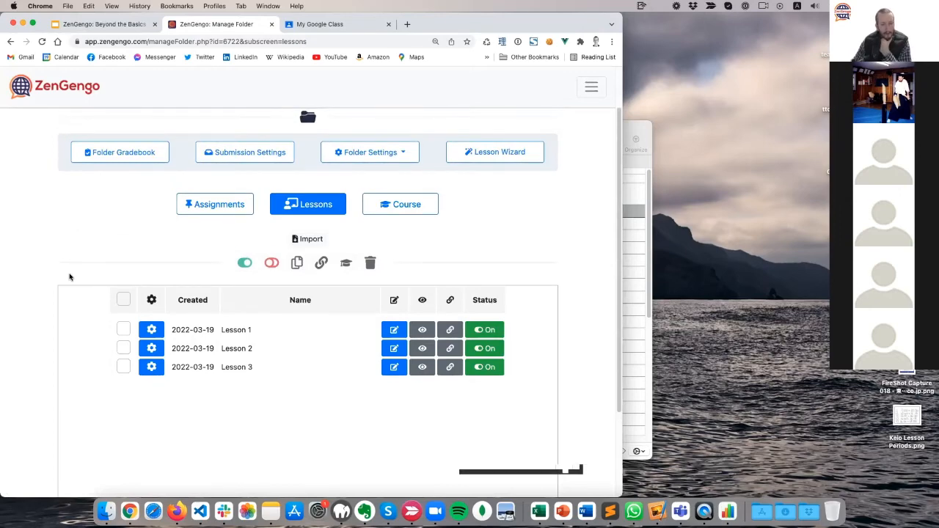
{"action": "left_click", "coordinate": [224, 206]}
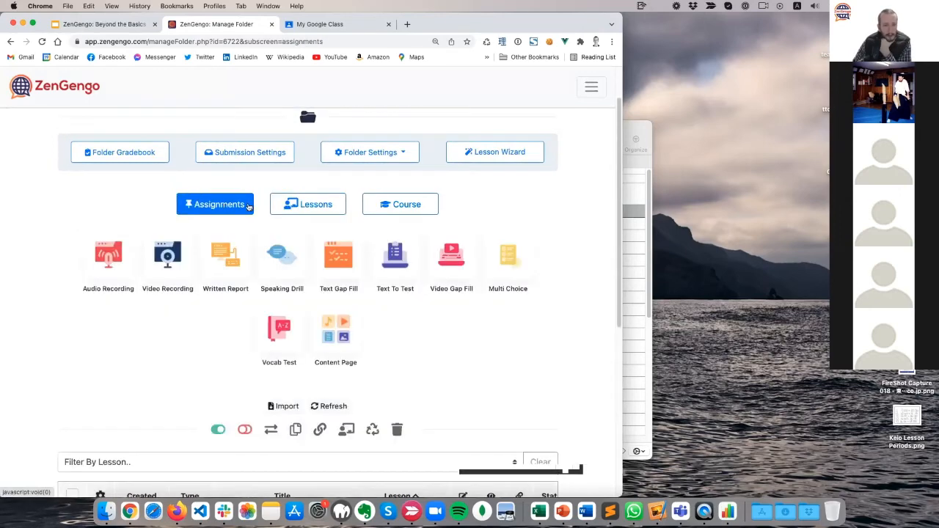
{"action": "scroll", "coordinate": [7, 347], "scroll_direction": "down", "scroll_amount": 5}
{"action": "scroll", "coordinate": [8, 347], "scroll_direction": "up", "scroll_amount": 5}
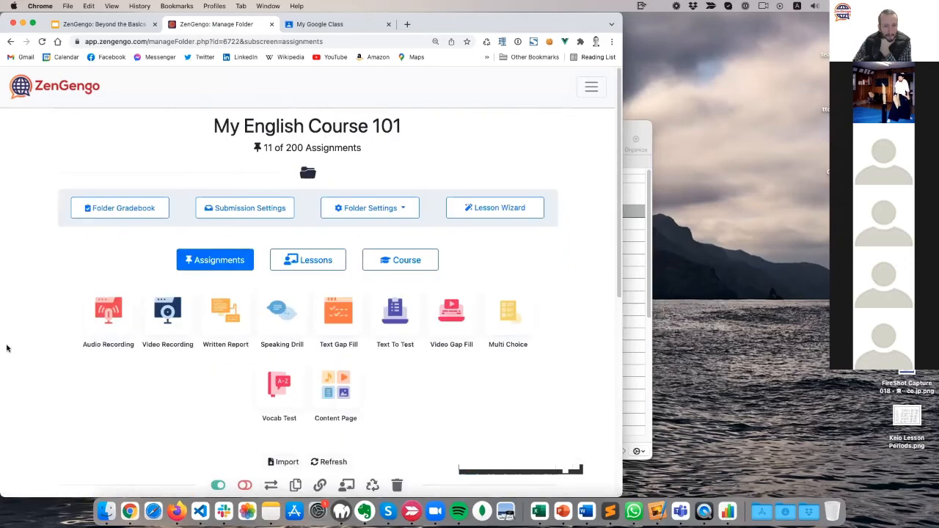
{"action": "scroll", "coordinate": [8, 347], "scroll_direction": "down", "scroll_amount": 5}
Delete Audio Recording 2 forever, leaving 10 assignments, and return to the lessons list.
{"action": "left_click", "coordinate": [71, 209]}
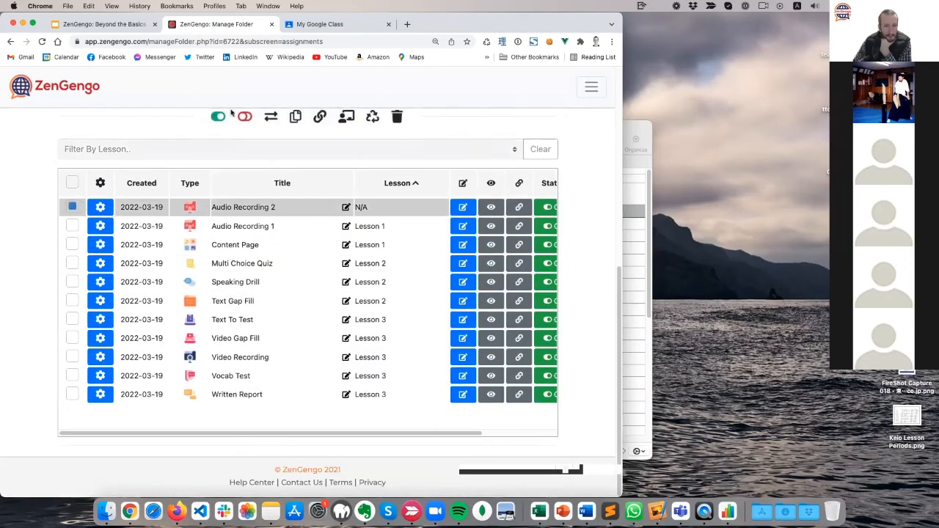
{"action": "left_click", "coordinate": [396, 117]}
{"action": "left_click", "coordinate": [232, 295]}
{"action": "left_click", "coordinate": [333, 330]}
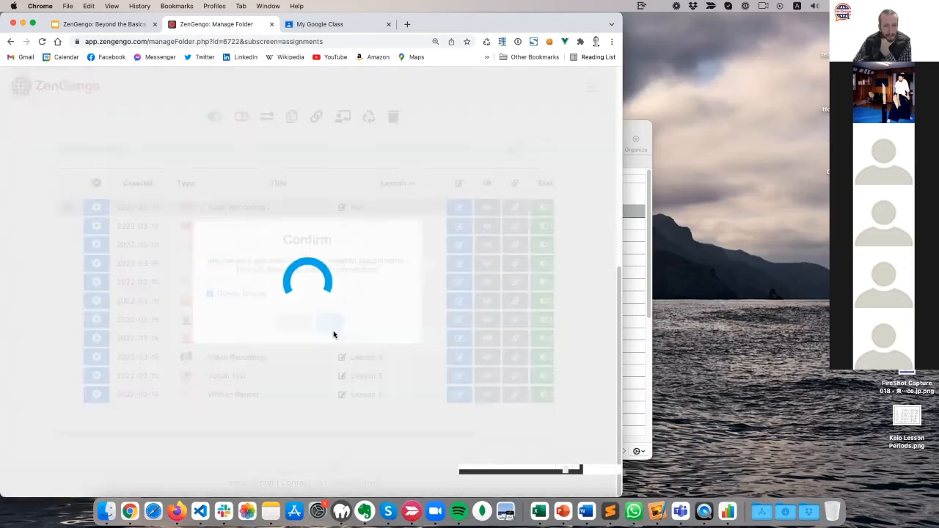
{"action": "scroll", "coordinate": [10, 260], "scroll_direction": "up", "scroll_amount": 5}
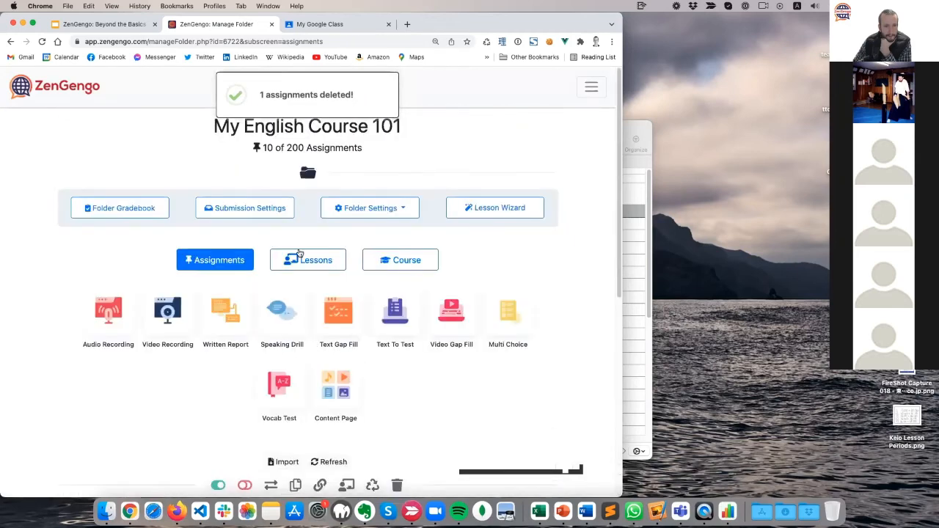
{"action": "left_click", "coordinate": [301, 254]}
{"action": "scroll", "coordinate": [101, 279], "scroll_direction": "down", "scroll_amount": 3}
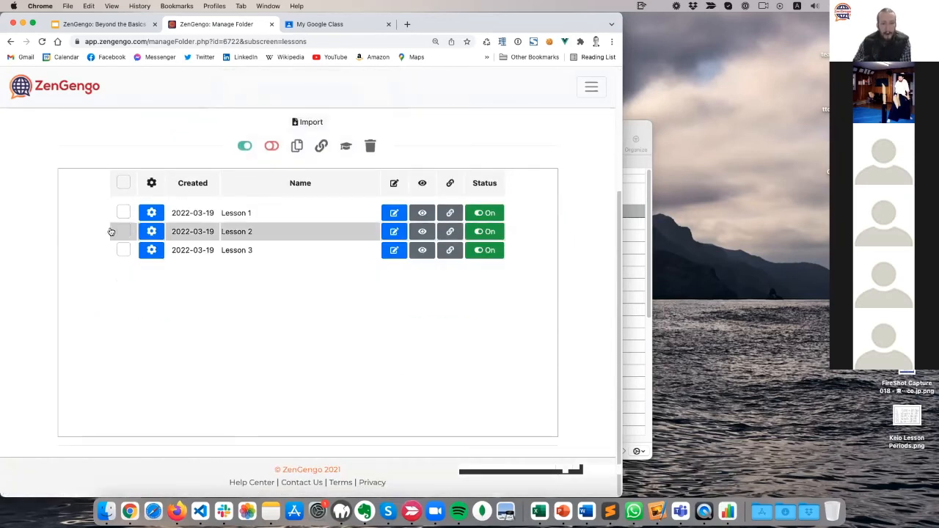
{"action": "left_click", "coordinate": [394, 213]}
{"action": "scroll", "coordinate": [123, 329], "scroll_direction": "down", "scroll_amount": 4}
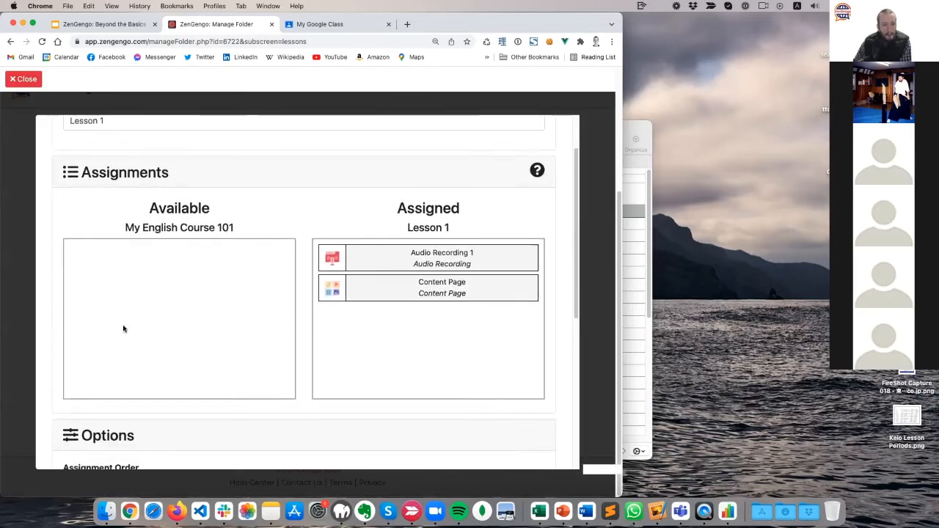
{"action": "scroll", "coordinate": [124, 329], "scroll_direction": "up", "scroll_amount": 4}
{"action": "scroll", "coordinate": [123, 328], "scroll_direction": "down", "scroll_amount": 1}
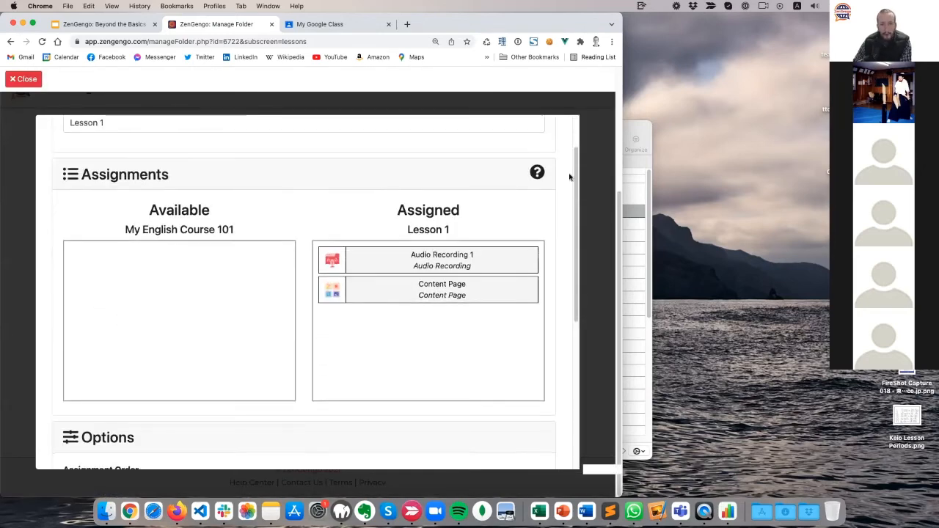
{"action": "mouse_move", "coordinate": [388, 253]}
{"action": "left_mouse_down"}
{"action": "mouse_move", "coordinate": [157, 254]}
{"action": "mouse_move", "coordinate": [405, 253]}
{"action": "left_mouse_up"}
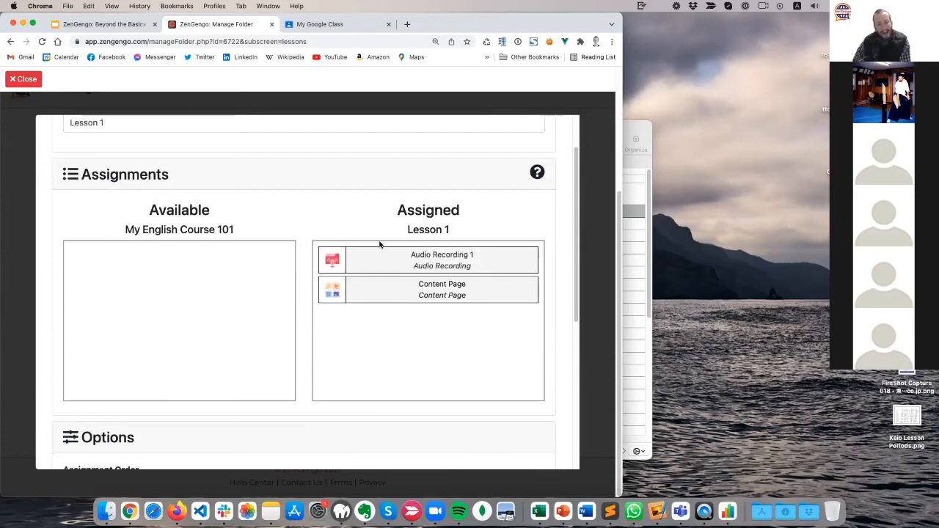
{"action": "scroll", "coordinate": [229, 323], "scroll_direction": "down", "scroll_amount": 8}
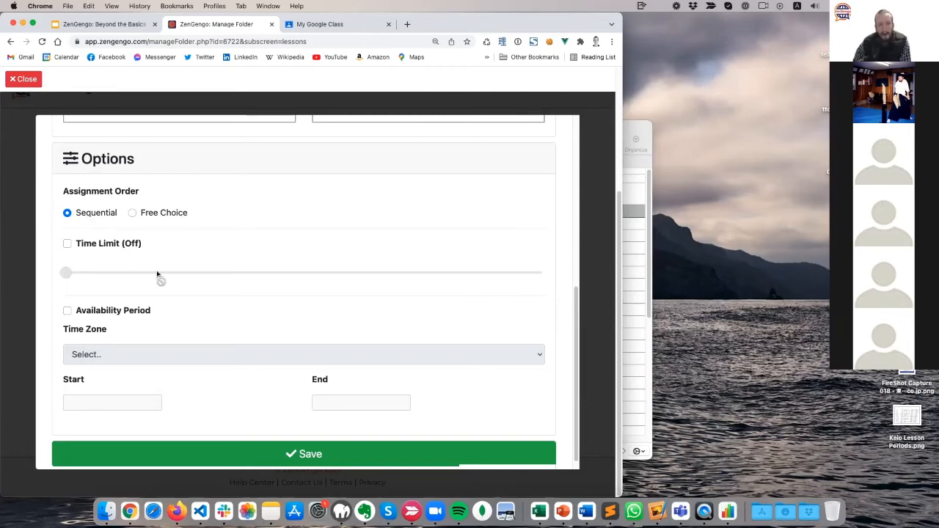
{"action": "left_click", "coordinate": [24, 79]}
{"action": "scroll", "coordinate": [44, 264], "scroll_direction": "up", "scroll_amount": 5}
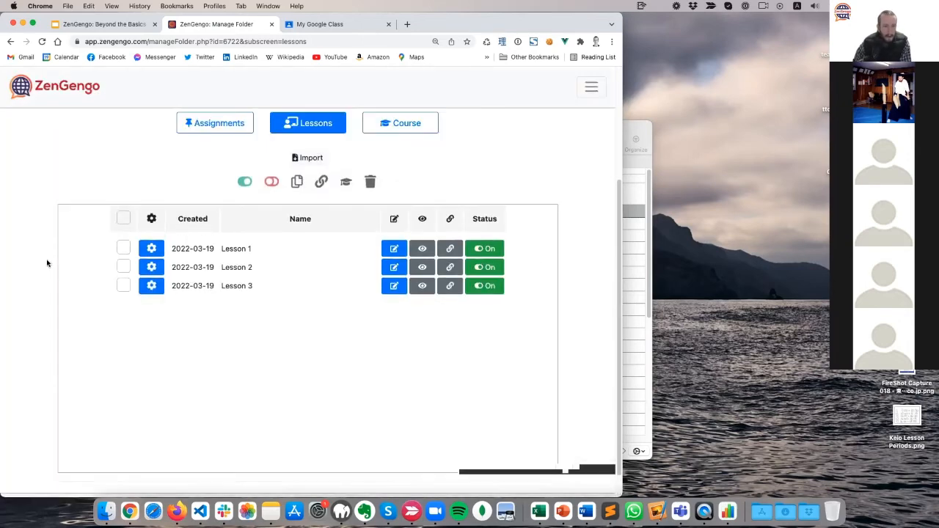
Select all ten assignments and clear their submissions.
{"action": "left_click", "coordinate": [215, 259]}
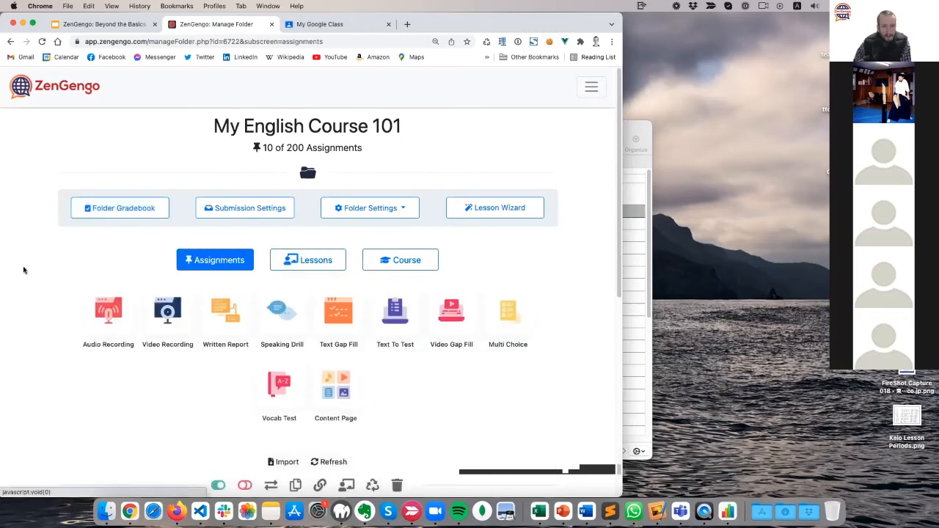
{"action": "scroll", "coordinate": [22, 269], "scroll_direction": "down", "scroll_amount": 5}
{"action": "scroll", "coordinate": [238, 442], "scroll_direction": "right", "scroll_amount": 3}
{"action": "scroll", "coordinate": [237, 442], "scroll_direction": "left", "scroll_amount": 3}
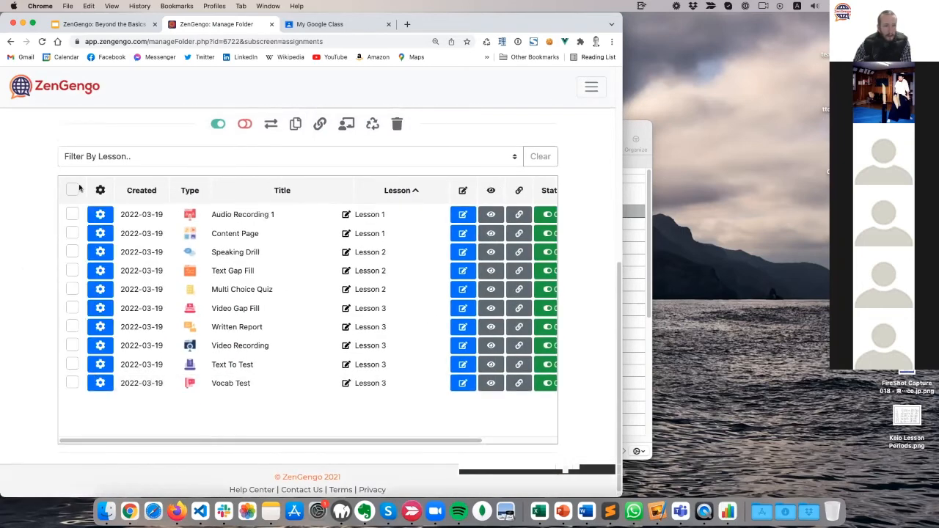
{"action": "left_click", "coordinate": [71, 190]}
{"action": "left_click", "coordinate": [368, 124]}
{"action": "left_click", "coordinate": [190, 297]}
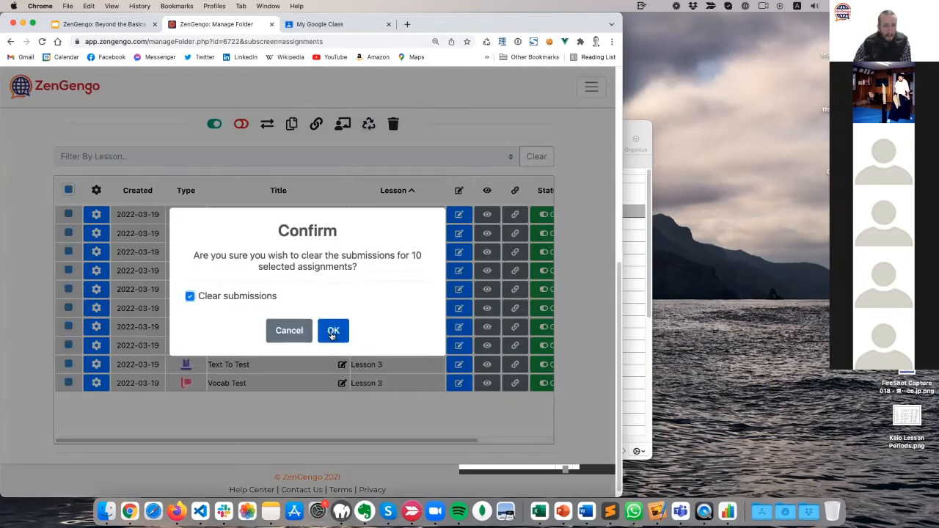
{"action": "left_click", "coordinate": [332, 331]}
{"action": "left_click_drag", "start_coordinate": [183, 440], "coordinate": [86, 441]}
{"action": "scroll", "coordinate": [149, 154], "scroll_direction": "up", "scroll_amount": 5}
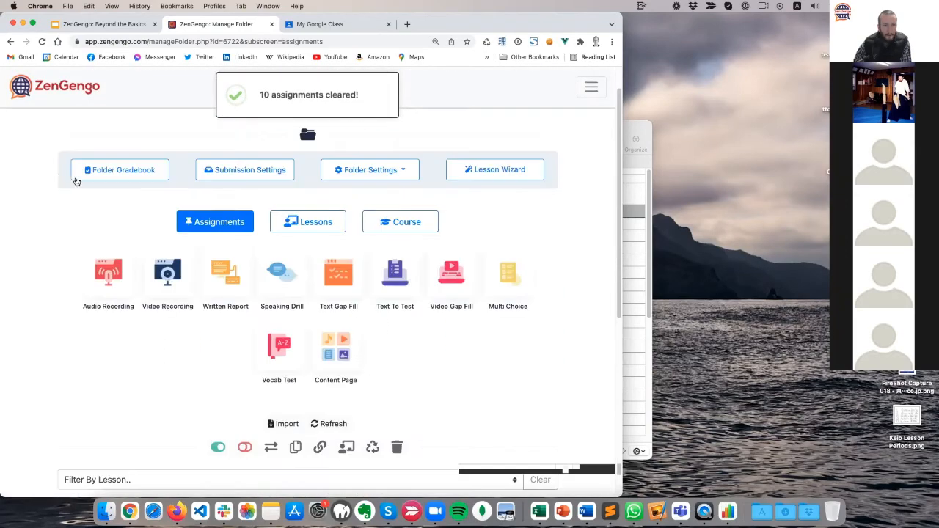
Set Lesson 1's assignment order to Free Choice and save it.
{"action": "left_click", "coordinate": [311, 221]}
{"action": "scroll", "coordinate": [318, 244], "scroll_direction": "down", "scroll_amount": 2}
{"action": "left_click", "coordinate": [394, 212]}
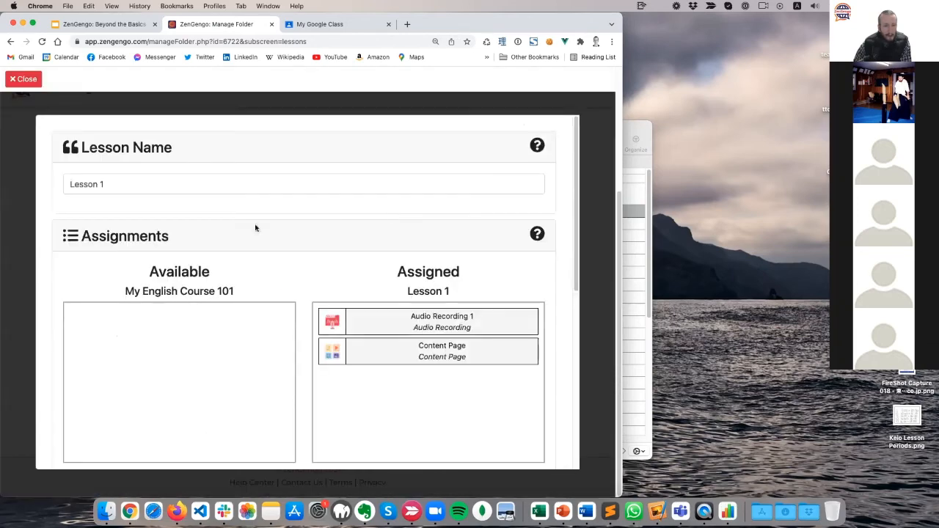
{"action": "scroll", "coordinate": [134, 326], "scroll_direction": "down", "scroll_amount": 10}
{"action": "left_click", "coordinate": [158, 226]}
{"action": "scroll", "coordinate": [235, 381], "scroll_direction": "down", "scroll_amount": 2}
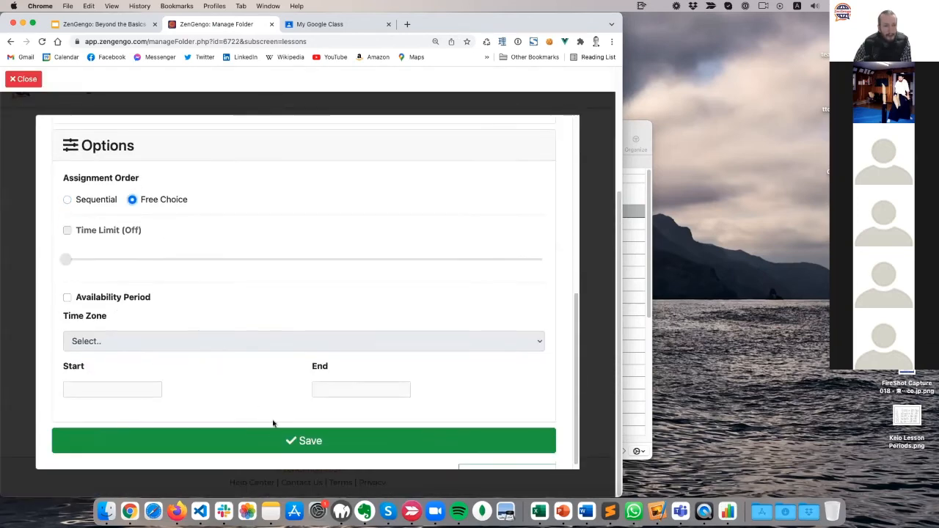
{"action": "left_click", "coordinate": [272, 439]}
{"action": "left_click", "coordinate": [27, 78]}
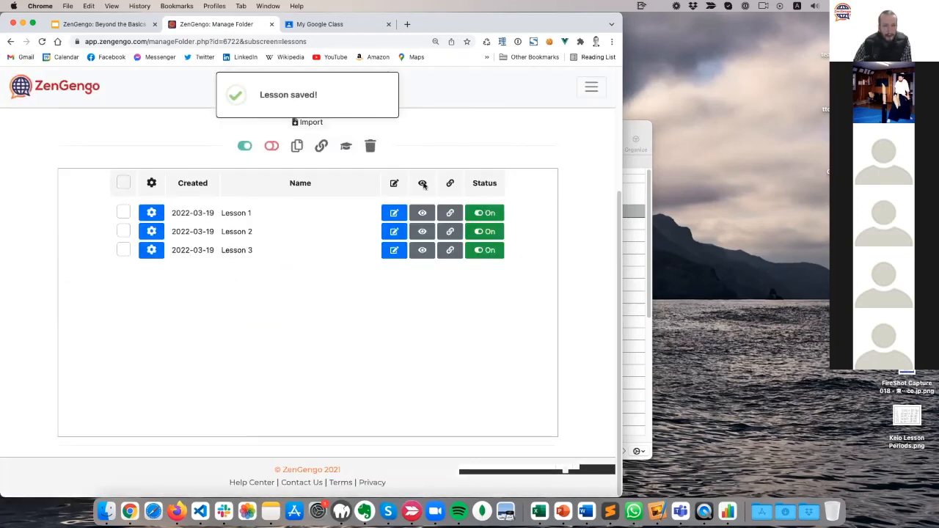
{"action": "left_click", "coordinate": [423, 214]}
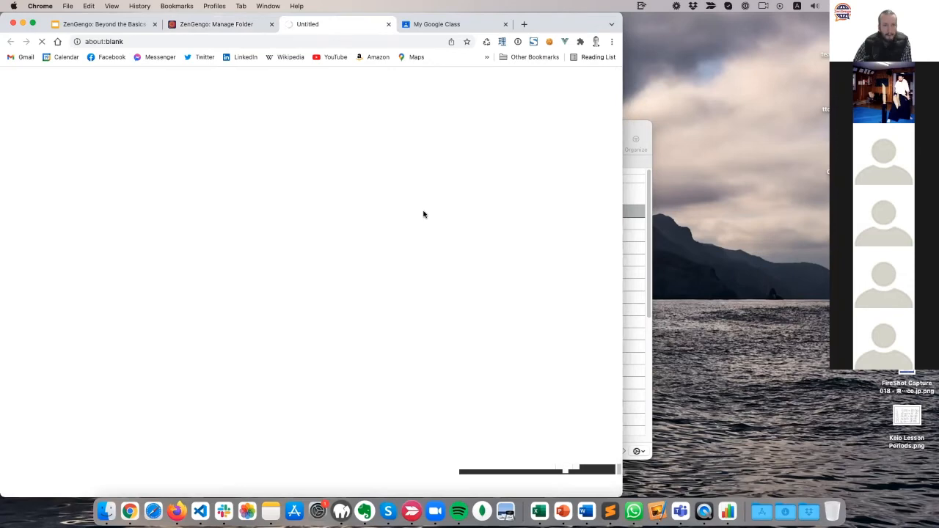
Enter a student name and continue to Lesson 1's Audio Recording 1 and Content Page choices.
{"action": "left_click", "coordinate": [183, 218]}
{"action": "type", "text": "paul"}
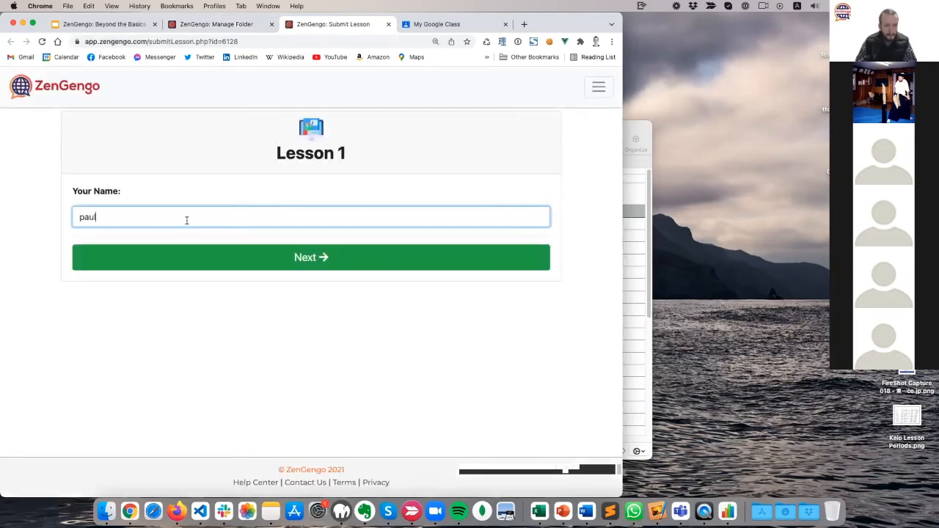
{"action": "left_click", "coordinate": [222, 250]}
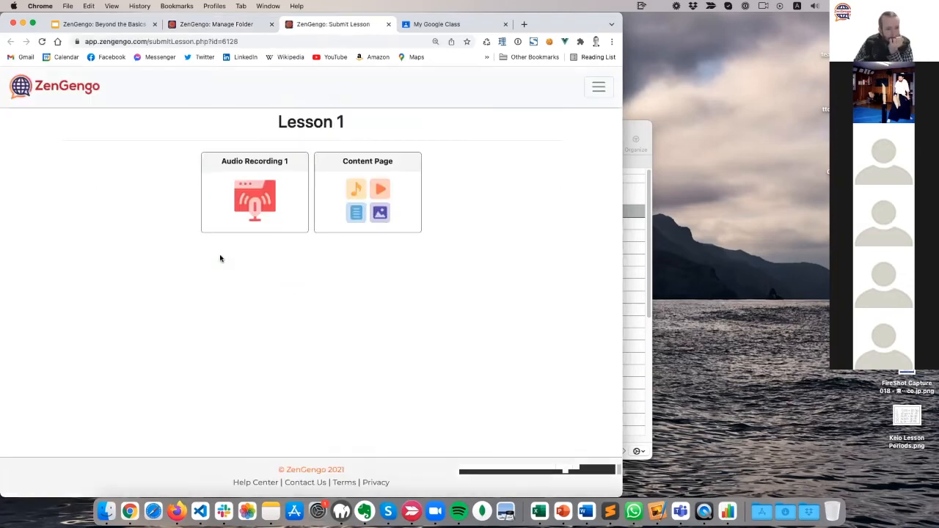
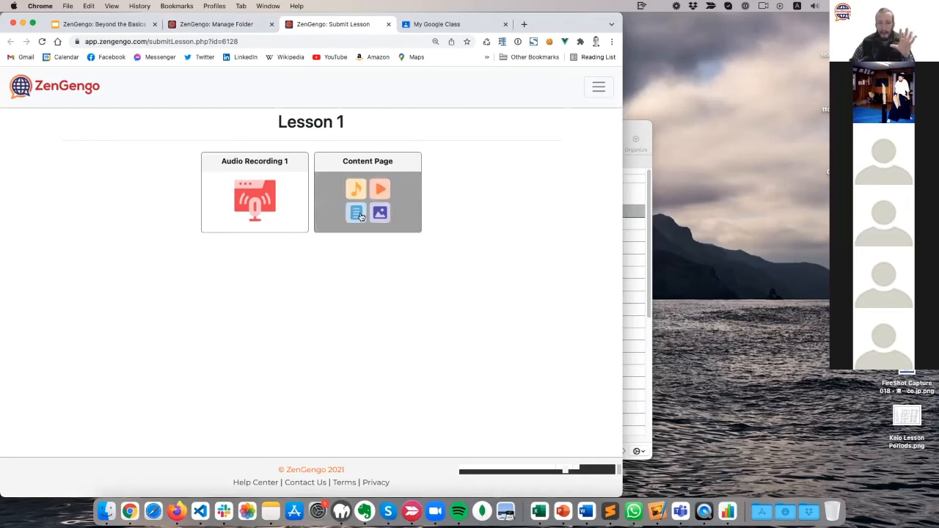
Return to the Manage Folder tab listing Lessons 1, 2 and 3.
{"action": "left_click", "coordinate": [202, 25]}
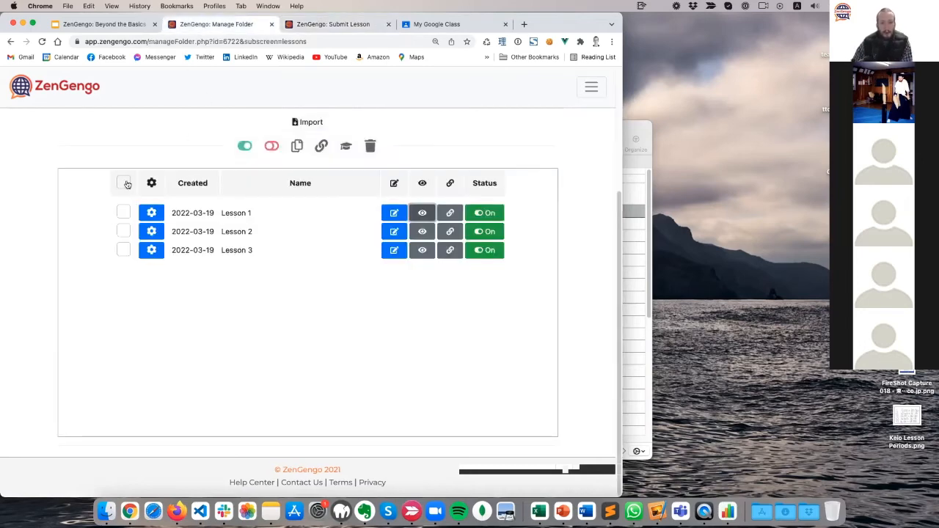
Set Lesson 1's assignment order to Sequential after comparing it with Free Choice.
{"action": "left_click", "coordinate": [394, 213]}
{"action": "scroll", "coordinate": [197, 290], "scroll_direction": "down", "scroll_amount": 10}
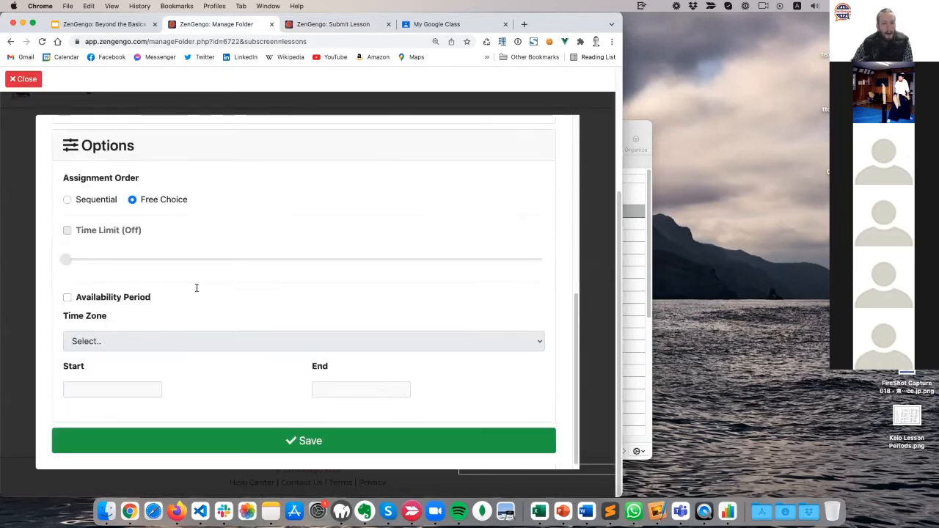
{"action": "scroll", "coordinate": [197, 291], "scroll_direction": "up", "scroll_amount": 2}
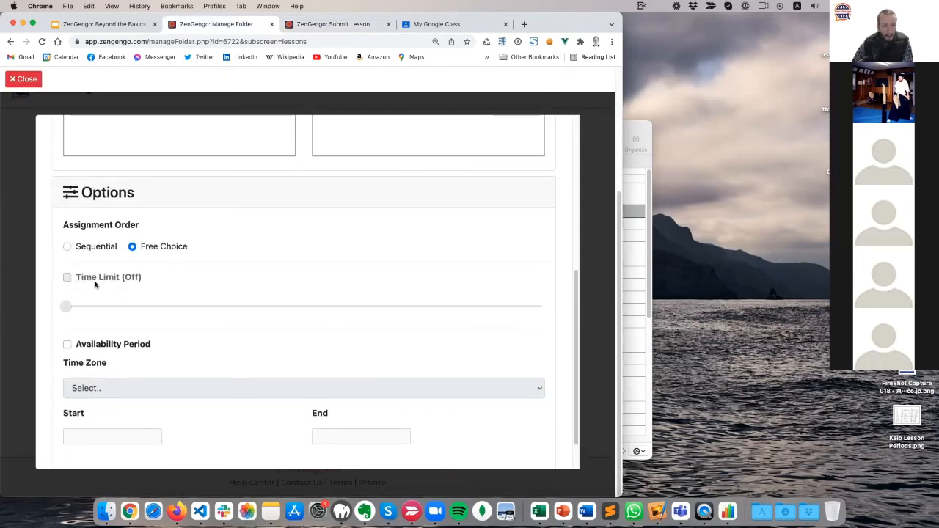
{"action": "scroll", "coordinate": [227, 321], "scroll_direction": "down", "scroll_amount": 2}
{"action": "scroll", "coordinate": [227, 320], "scroll_direction": "up", "scroll_amount": 14}
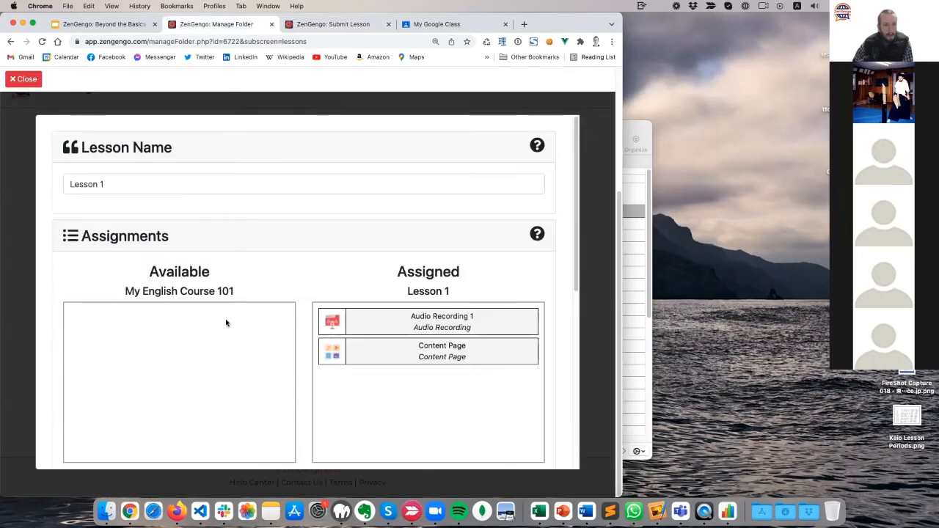
{"action": "scroll", "coordinate": [226, 322], "scroll_direction": "down", "scroll_amount": 4}
{"action": "scroll", "coordinate": [220, 320], "scroll_direction": "down", "scroll_amount": 4}
{"action": "left_click", "coordinate": [96, 201]}
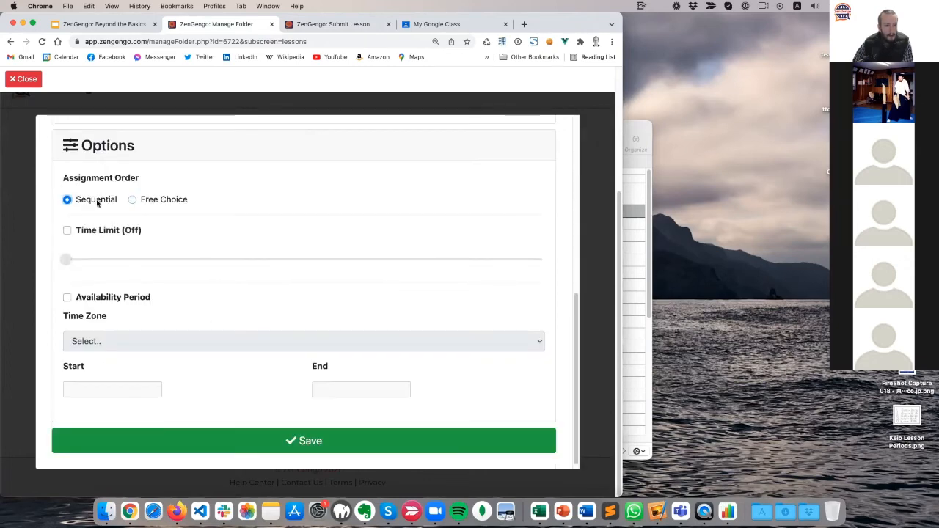
{"action": "left_click", "coordinate": [174, 200]}
{"action": "left_click", "coordinate": [88, 202]}
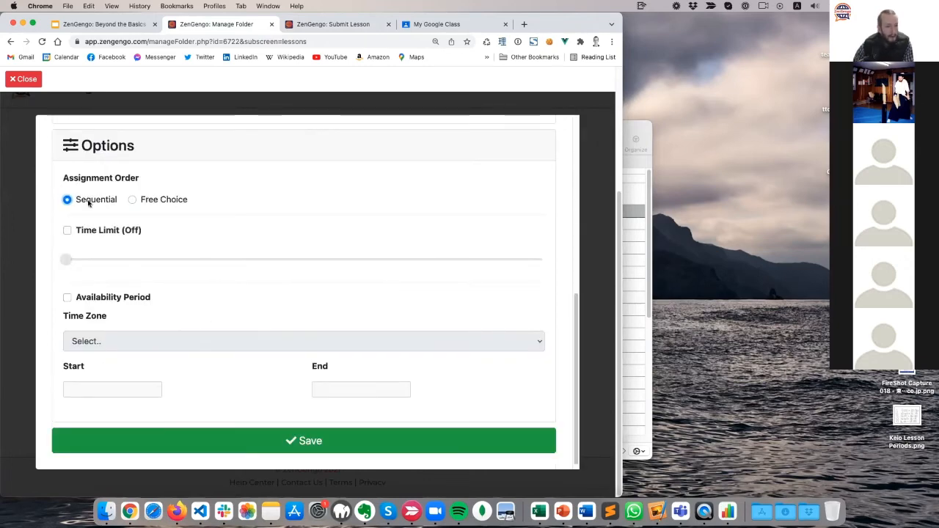
{"action": "left_click", "coordinate": [146, 201]}
{"action": "left_click", "coordinate": [105, 201]}
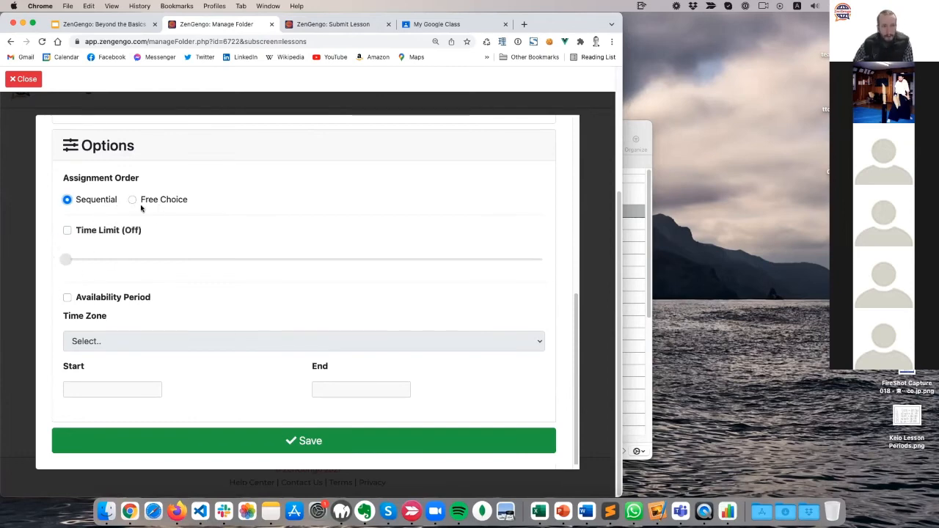
Enable a 10-minute time limit for Lesson 1 and save the options.
{"action": "left_click", "coordinate": [338, 26]}
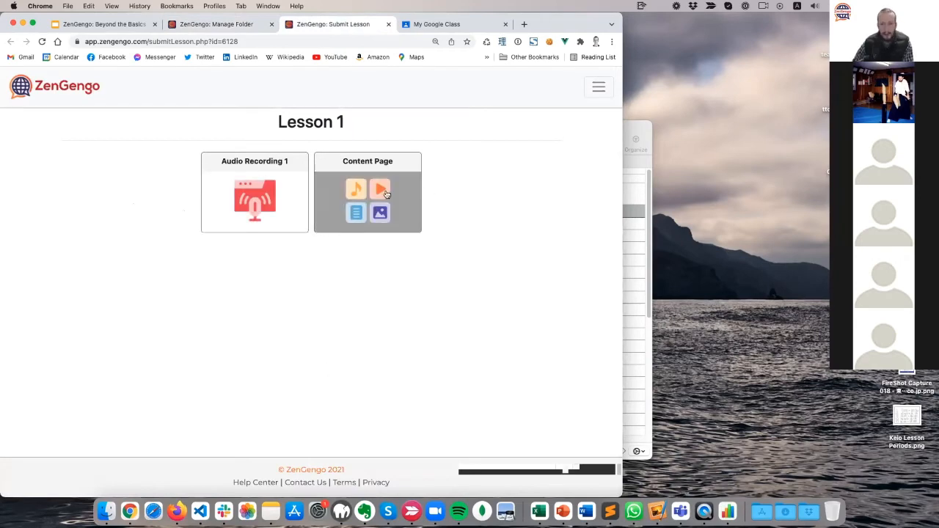
{"action": "left_click", "coordinate": [202, 25]}
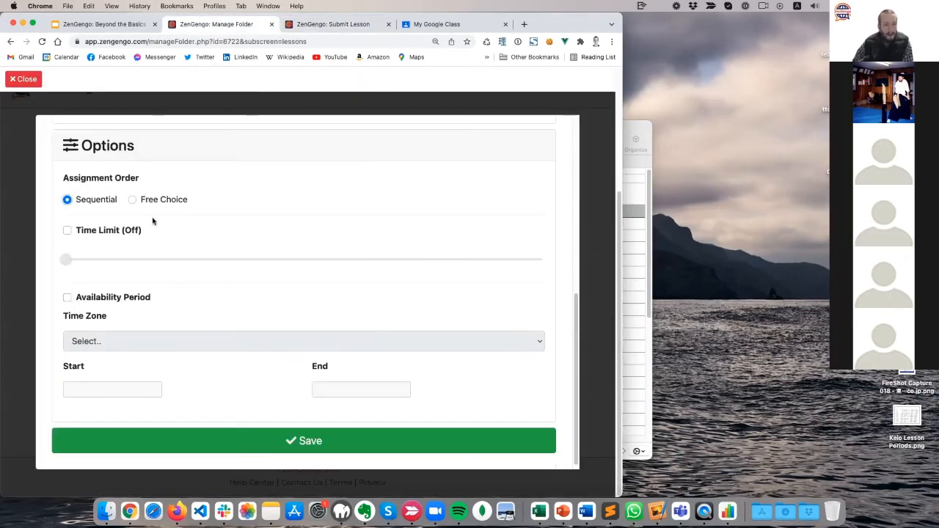
{"action": "left_click", "coordinate": [100, 232]}
{"action": "left_click_drag", "start_coordinate": [66, 259], "coordinate": [140, 264]}
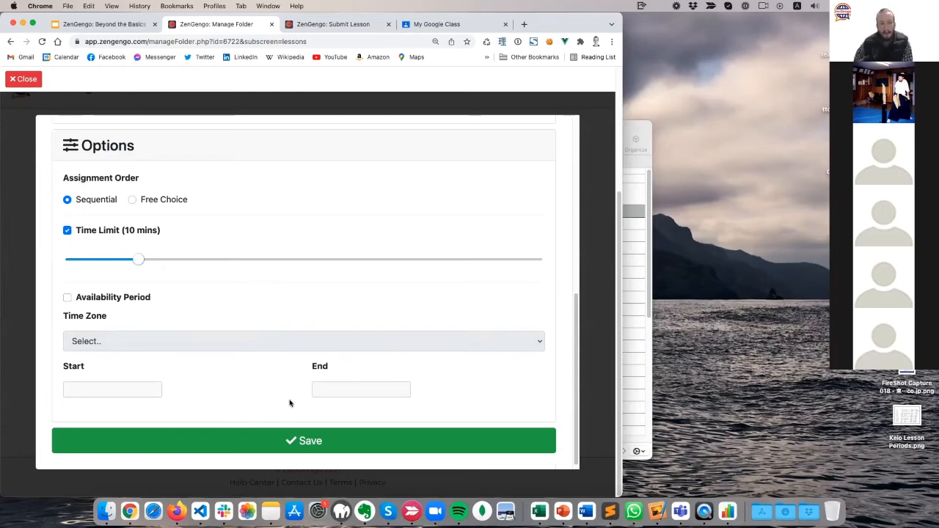
{"action": "left_click", "coordinate": [301, 440]}
Reload the student view, enter a student name and start the 10-minute timed lesson.
{"action": "left_click", "coordinate": [343, 27]}
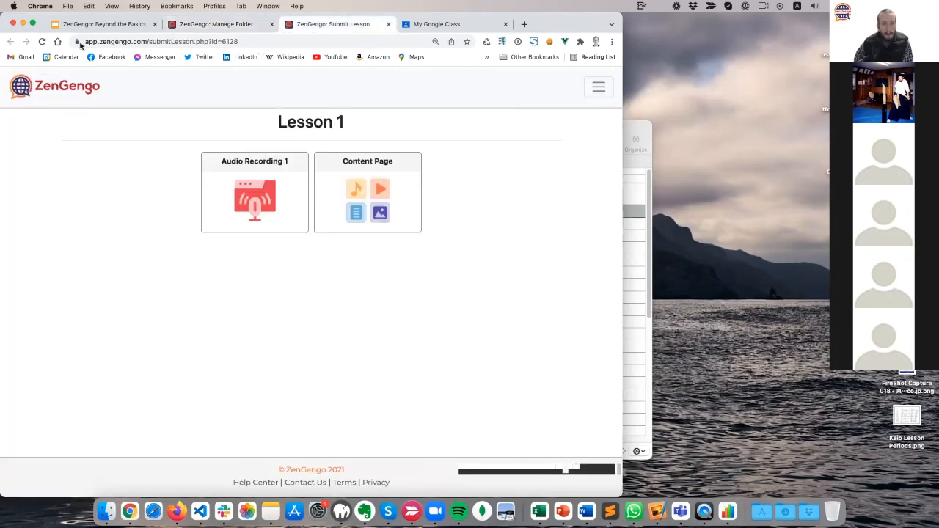
{"action": "left_click", "coordinate": [42, 41]}
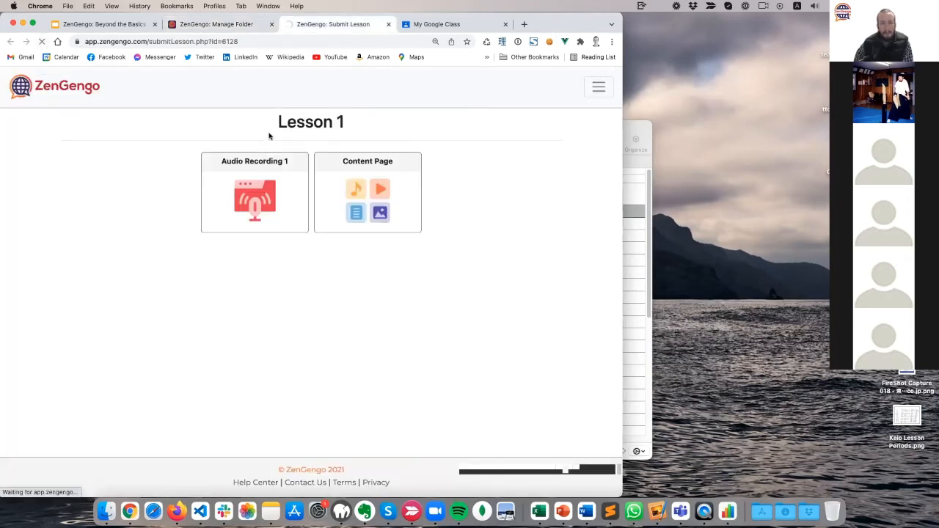
{"action": "left_click", "coordinate": [126, 210]}
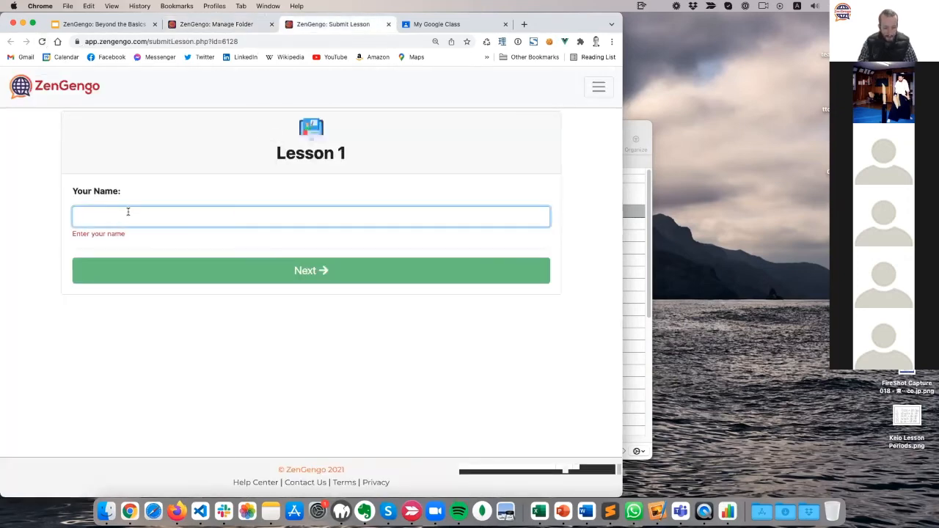
{"action": "type", "text": "paul"}
{"action": "left_click", "coordinate": [229, 262]}
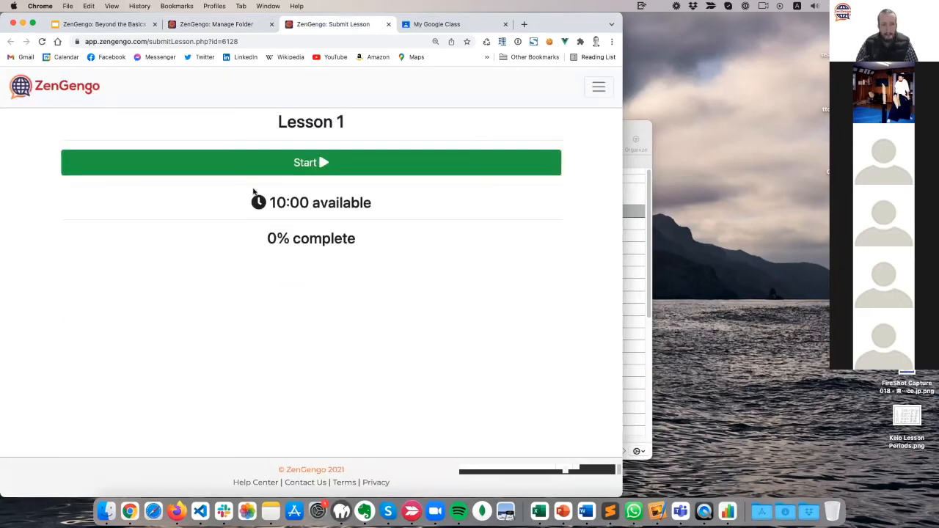
{"action": "left_click_drag", "start_coordinate": [253, 190], "coordinate": [383, 203]}
{"action": "left_click", "coordinate": [327, 174]}
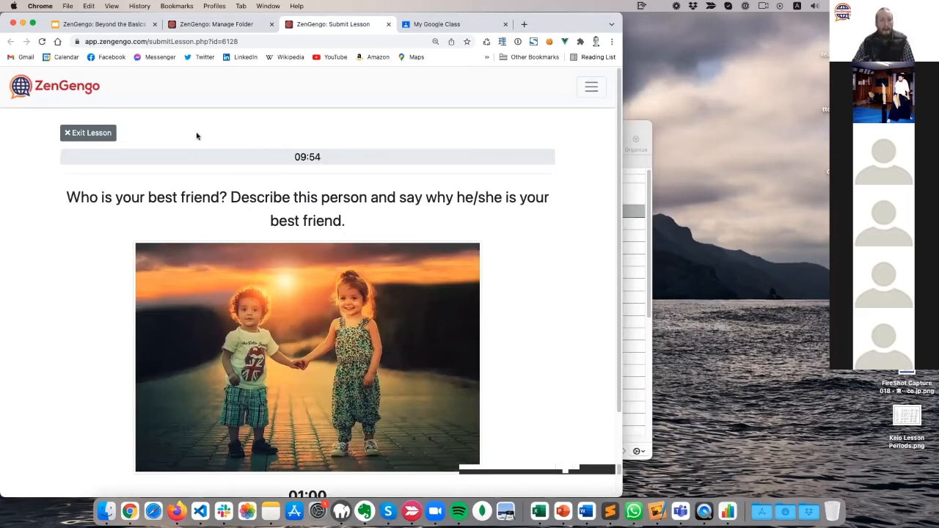
Exit the lesson, rejoin under the same name to confirm the timer kept running, then close the tab.
{"action": "left_click", "coordinate": [84, 135]}
{"action": "left_click", "coordinate": [337, 316]}
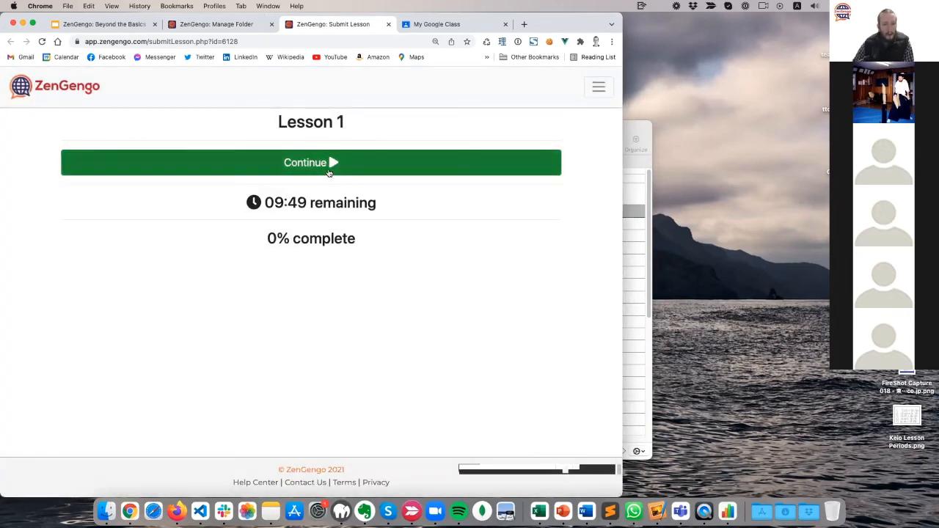
{"action": "left_click", "coordinate": [42, 41]}
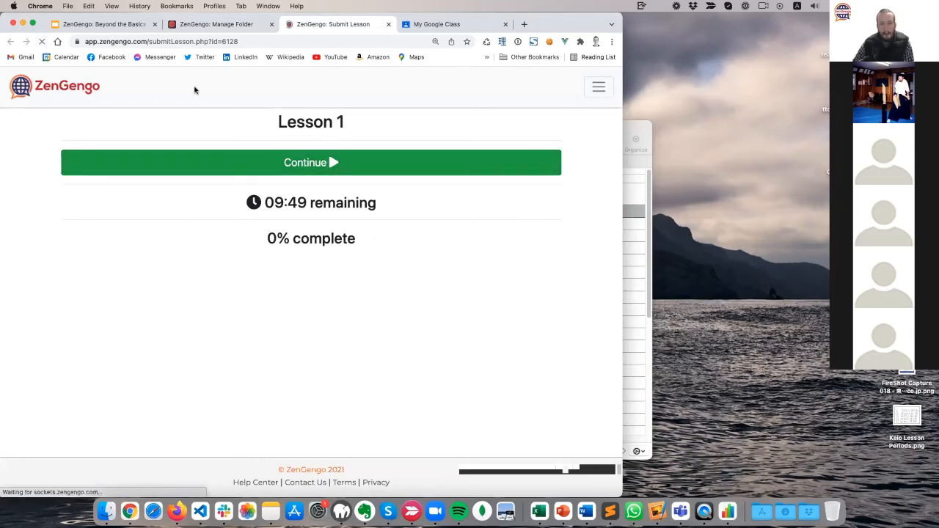
{"action": "left_click", "coordinate": [149, 218]}
{"action": "type", "text": "paul"}
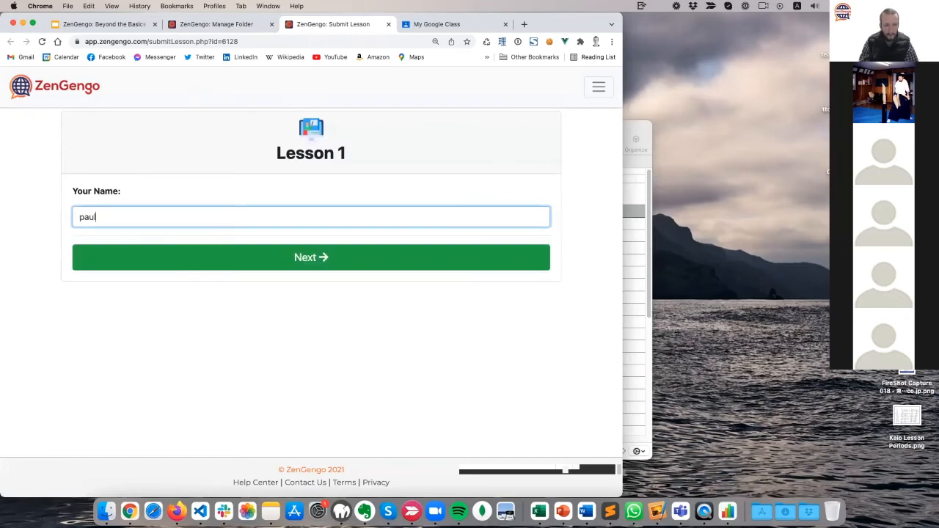
{"action": "left_click", "coordinate": [339, 265]}
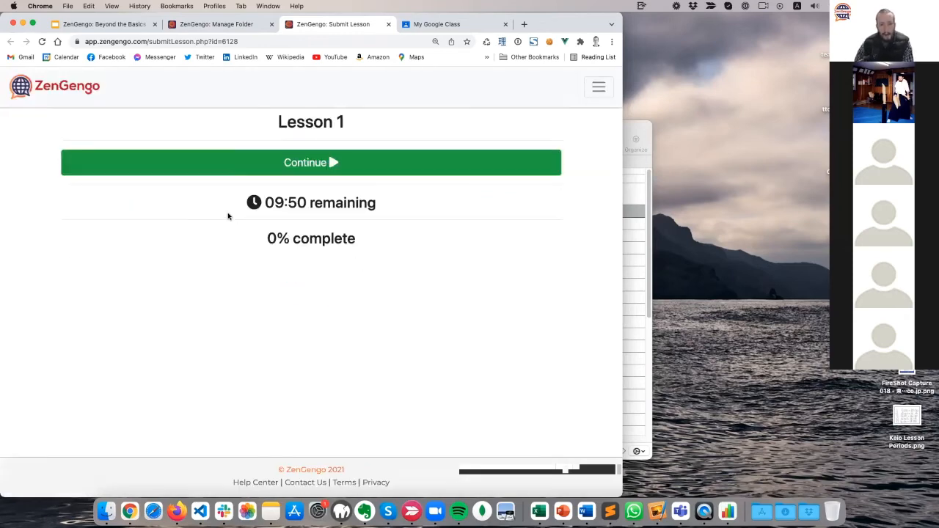
{"action": "left_click_drag", "start_coordinate": [232, 211], "coordinate": [198, 206]}
{"action": "left_click", "coordinate": [315, 157]}
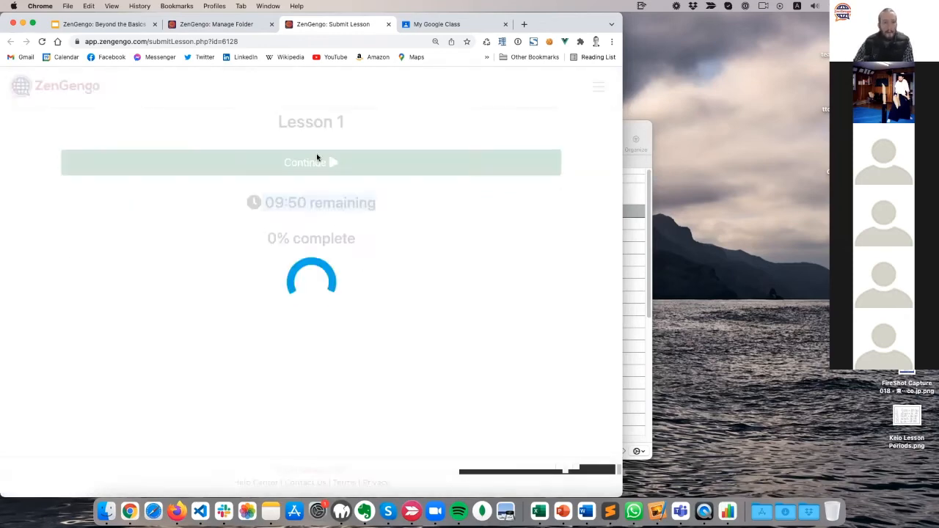
{"action": "scroll", "coordinate": [103, 260], "scroll_direction": "down", "scroll_amount": 3}
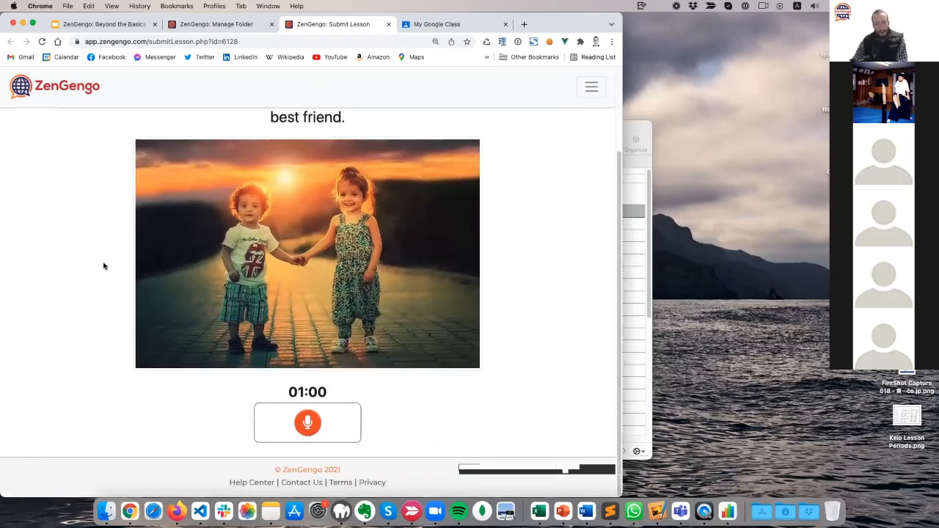
{"action": "scroll", "coordinate": [103, 265], "scroll_direction": "up", "scroll_amount": 3}
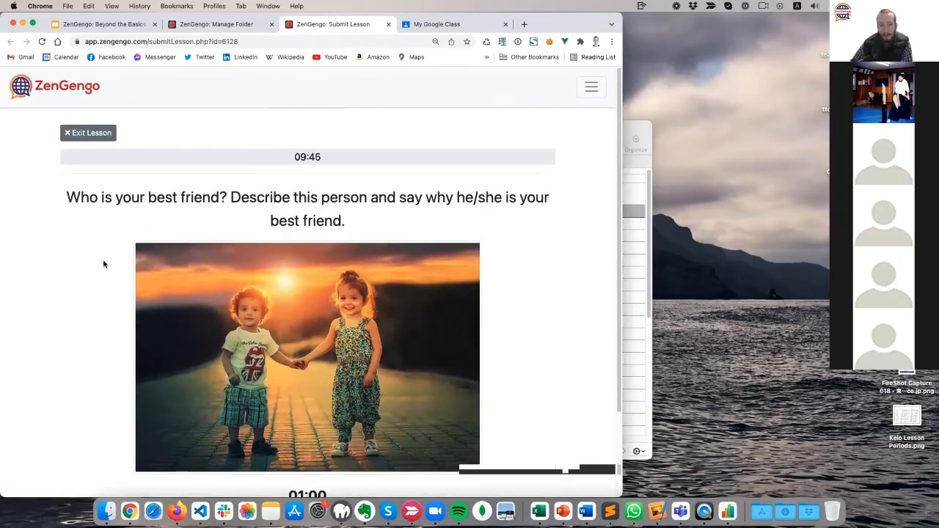
{"action": "left_click", "coordinate": [389, 24]}
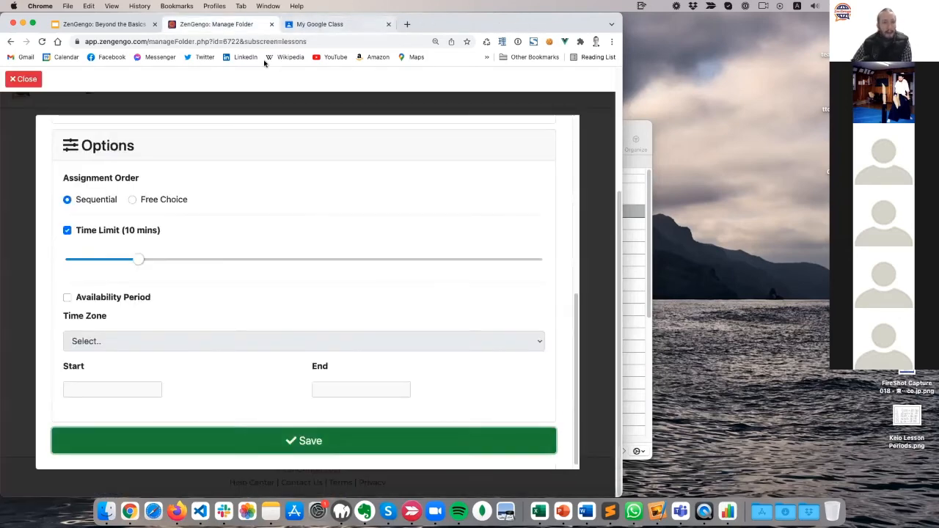
Reset the in-progress submitter's remaining time from Lesson 1's options and confirm.
{"action": "left_click", "coordinate": [38, 79]}
{"action": "left_click", "coordinate": [396, 213]}
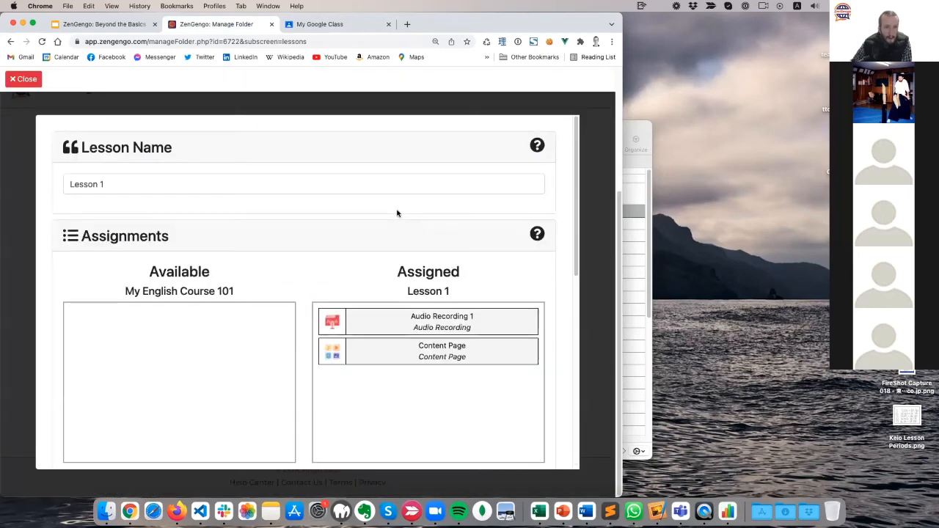
{"action": "scroll", "coordinate": [264, 291], "scroll_direction": "down", "scroll_amount": 10}
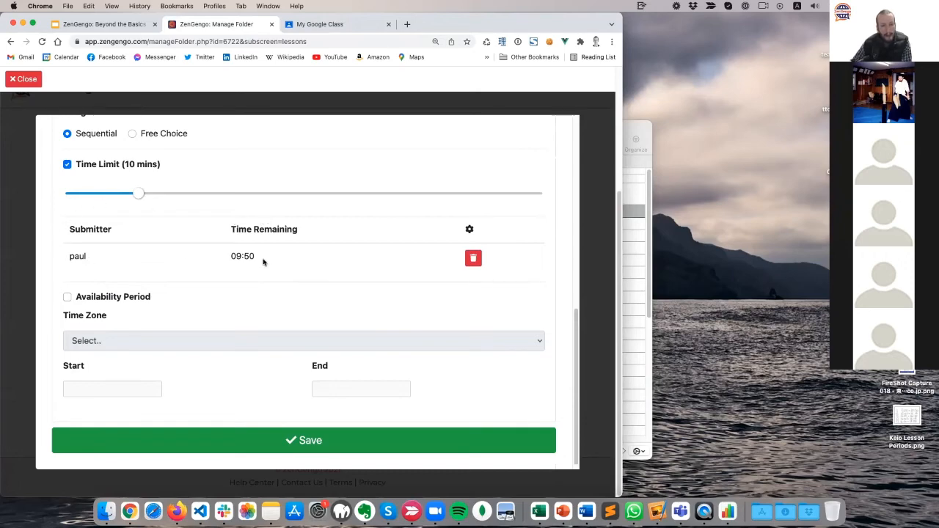
{"action": "left_click", "coordinate": [32, 81]}
{"action": "left_click", "coordinate": [394, 213]}
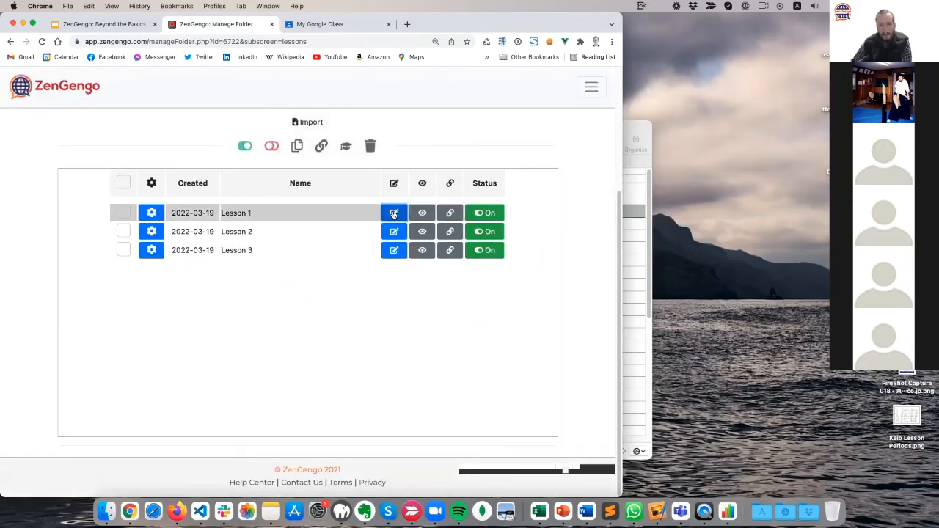
{"action": "scroll", "coordinate": [191, 293], "scroll_direction": "down", "scroll_amount": 10}
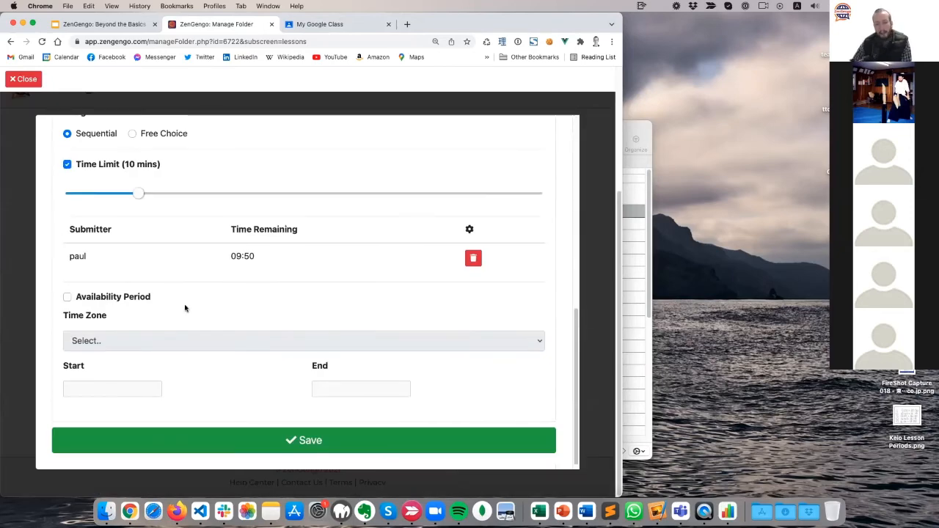
{"action": "left_click", "coordinate": [473, 260]}
{"action": "left_click", "coordinate": [338, 312]}
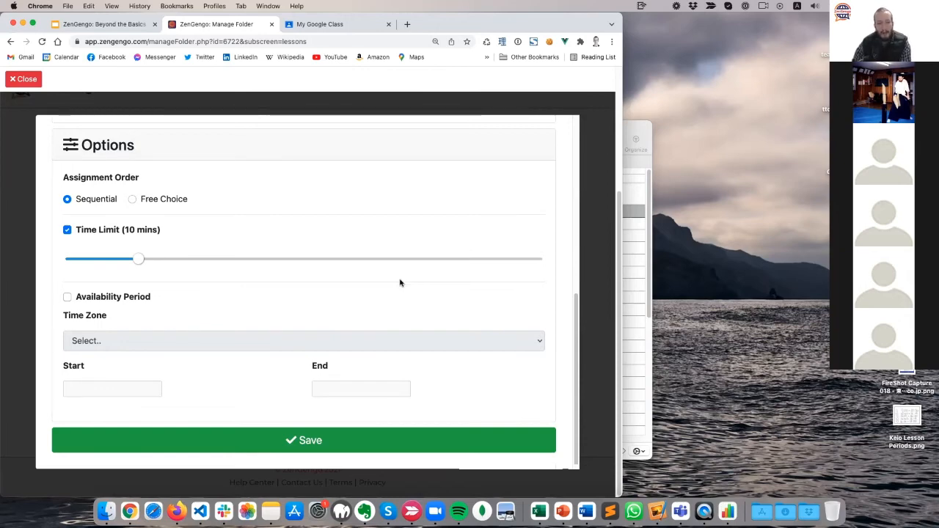
Turn off the time limit and save an availability period from March 19 to March 20.
{"action": "left_click", "coordinate": [110, 297]}
{"action": "left_click", "coordinate": [104, 230]}
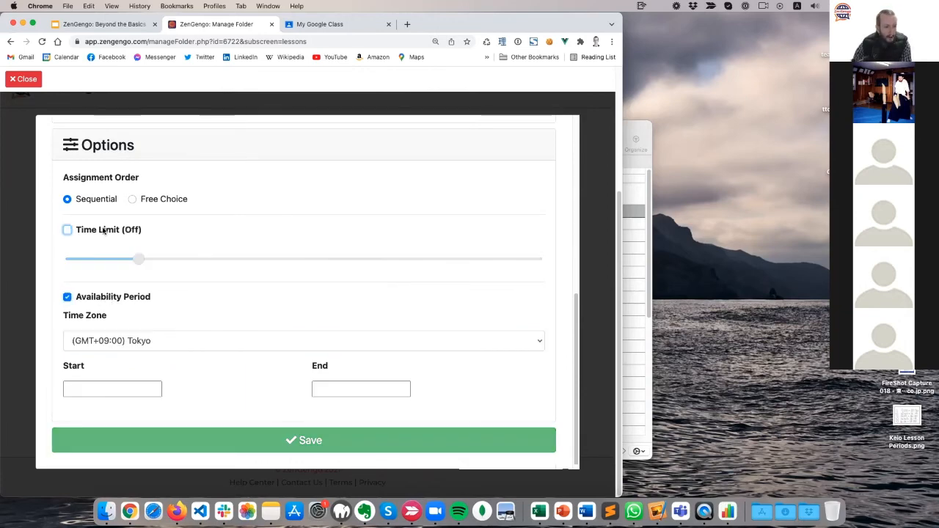
{"action": "left_click", "coordinate": [119, 389]}
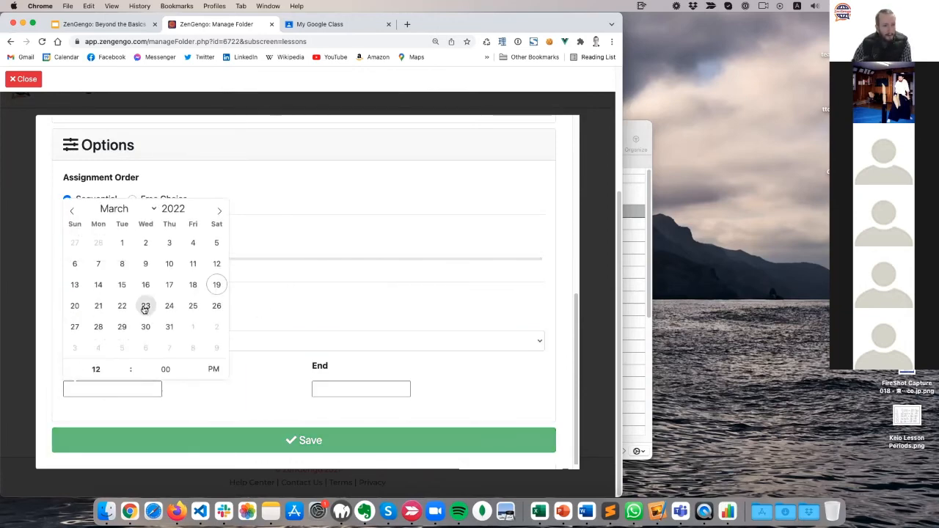
{"action": "left_click", "coordinate": [215, 285]}
{"action": "left_click", "coordinate": [164, 392]}
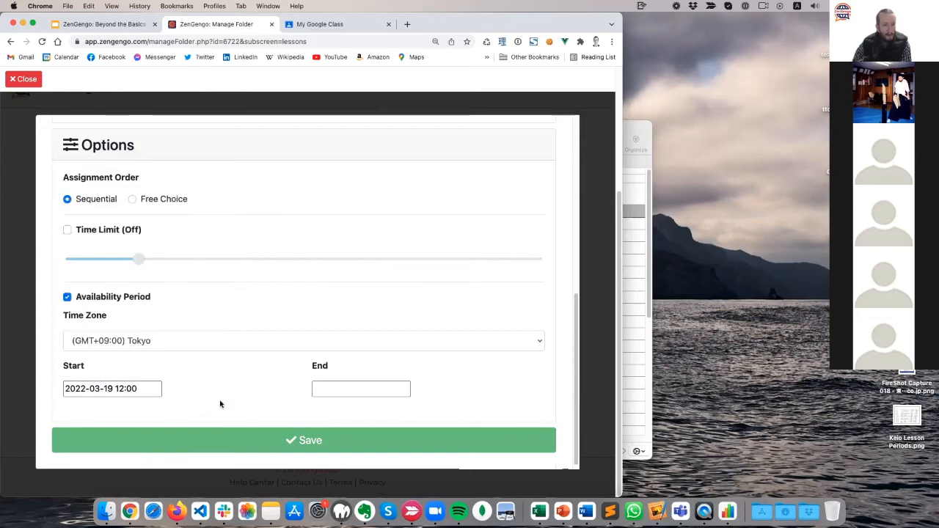
{"action": "left_click", "coordinate": [360, 399]}
{"action": "left_click", "coordinate": [323, 305]}
{"action": "left_click", "coordinate": [258, 386]}
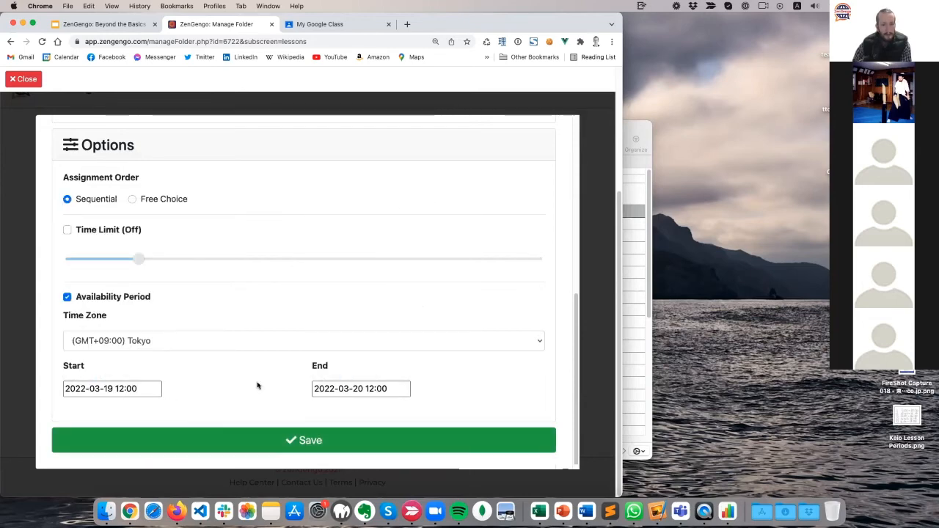
{"action": "left_click", "coordinate": [297, 442]}
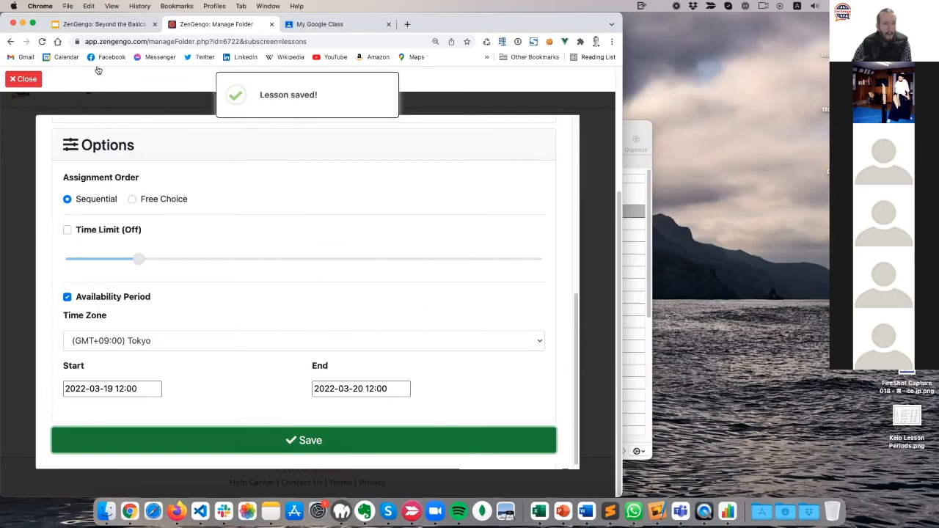
Preview Lesson 1 as a student, then return to folder management.
{"action": "left_click", "coordinate": [29, 79]}
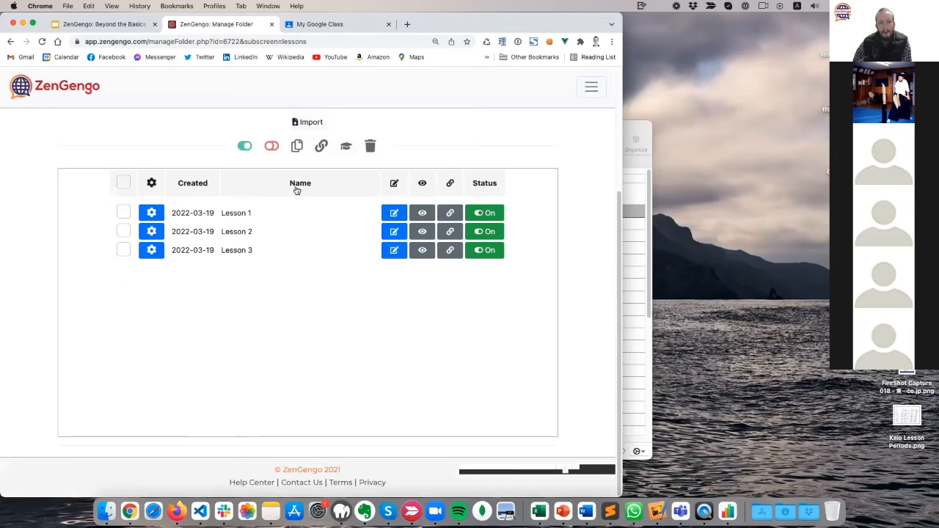
{"action": "left_click", "coordinate": [422, 213]}
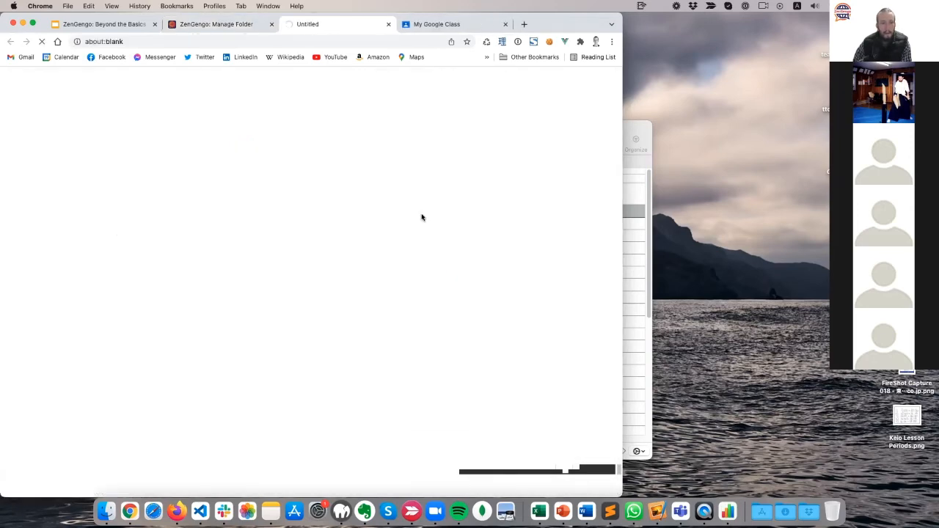
{"action": "left_click", "coordinate": [329, 216]}
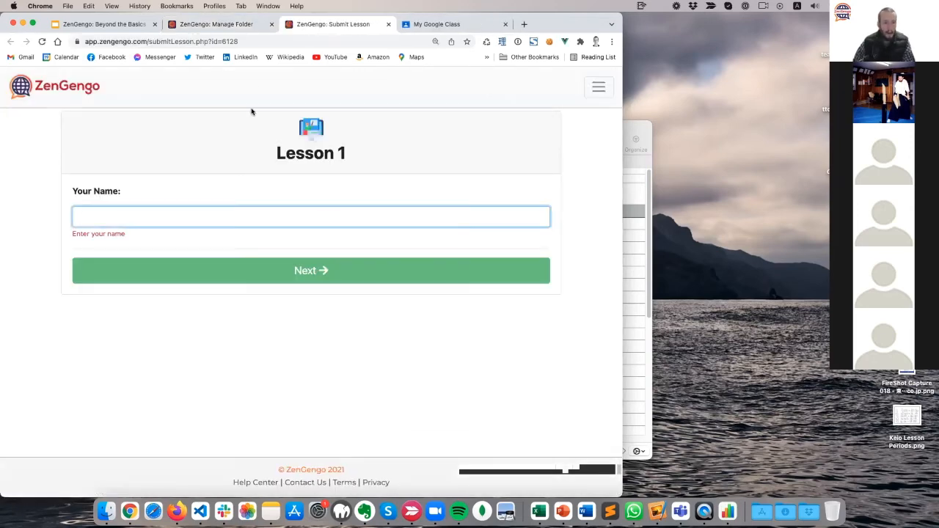
{"action": "left_click", "coordinate": [212, 24]}
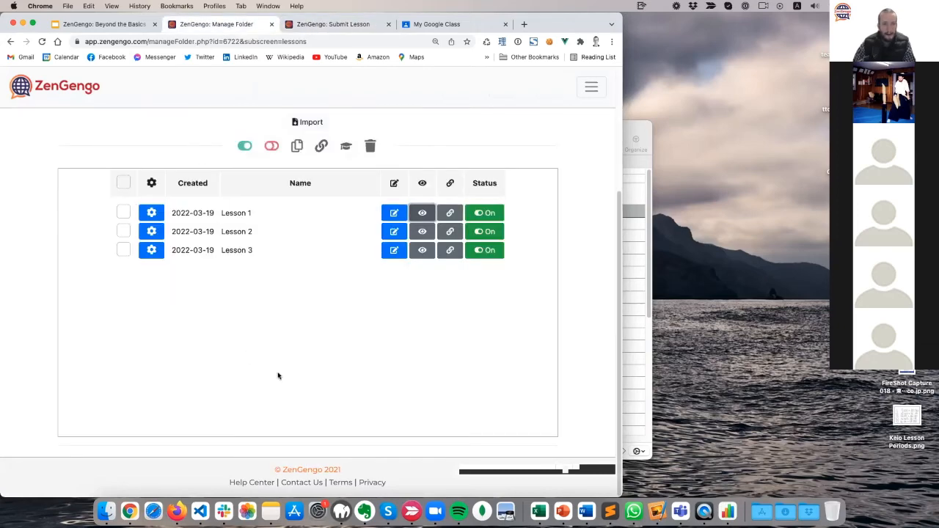
Change Lesson 1's availability to start March 21 and end March 26.
{"action": "left_click", "coordinate": [388, 210]}
{"action": "scroll", "coordinate": [241, 332], "scroll_direction": "down", "scroll_amount": 10}
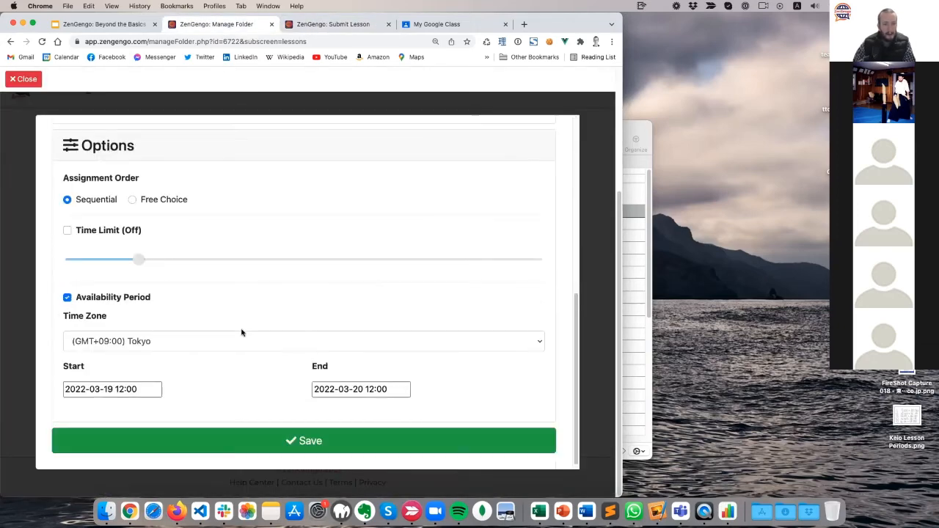
{"action": "left_click", "coordinate": [132, 393]}
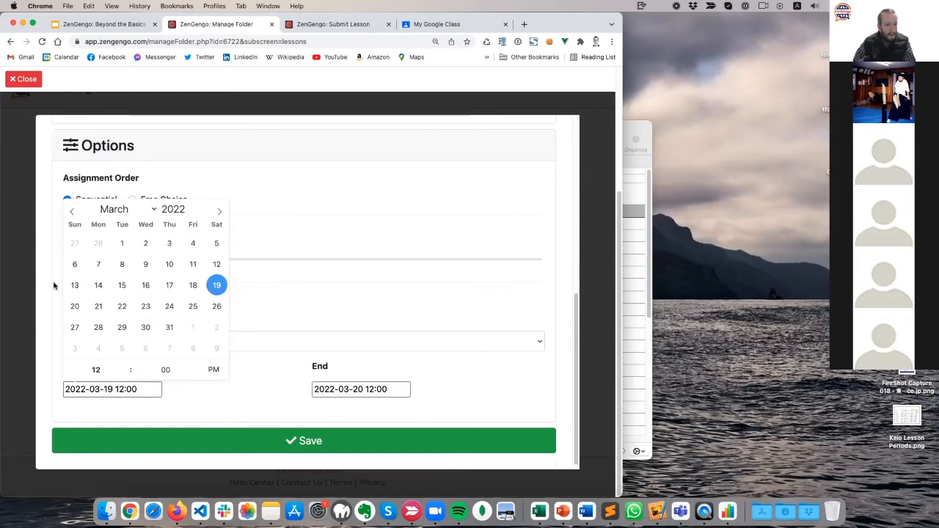
{"action": "left_click", "coordinate": [100, 306]}
{"action": "left_click", "coordinate": [355, 389]}
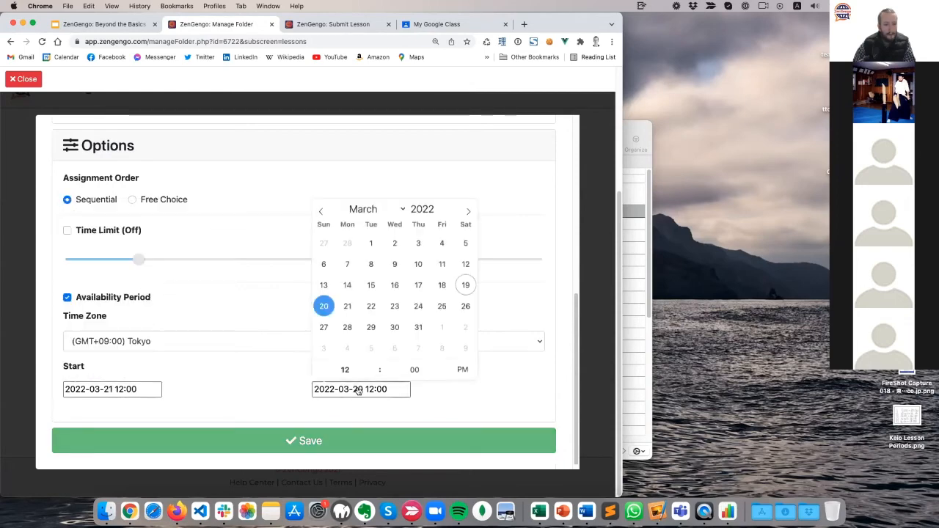
{"action": "left_click", "coordinate": [465, 307]}
Save the March 21–26 availability and check the student preview shows the unavailability notice.
{"action": "left_click", "coordinate": [430, 436]}
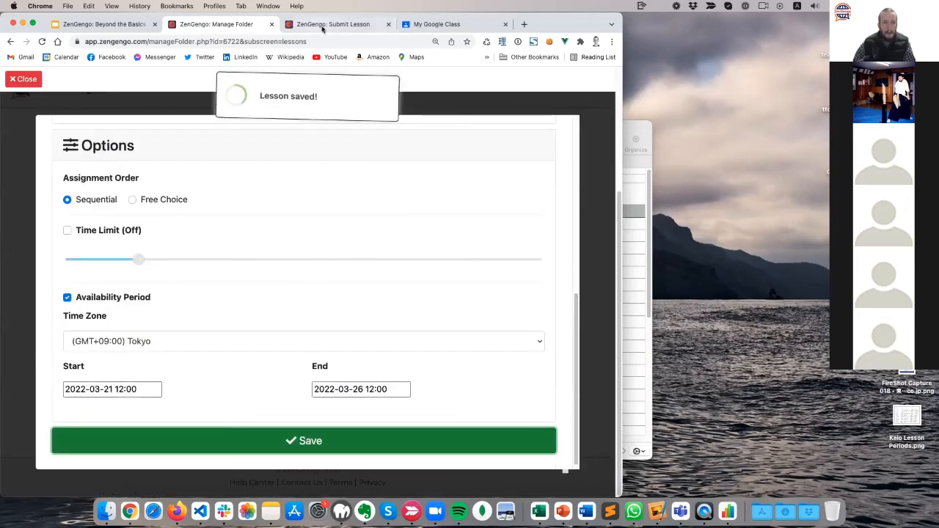
{"action": "left_click", "coordinate": [333, 24]}
{"action": "left_click", "coordinate": [43, 43]}
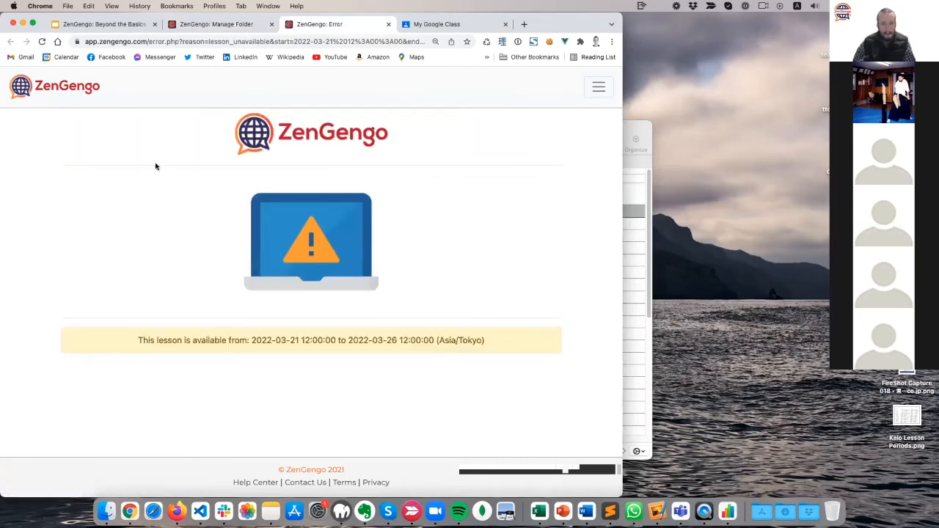
{"action": "left_click_drag", "start_coordinate": [129, 343], "coordinate": [504, 350]}
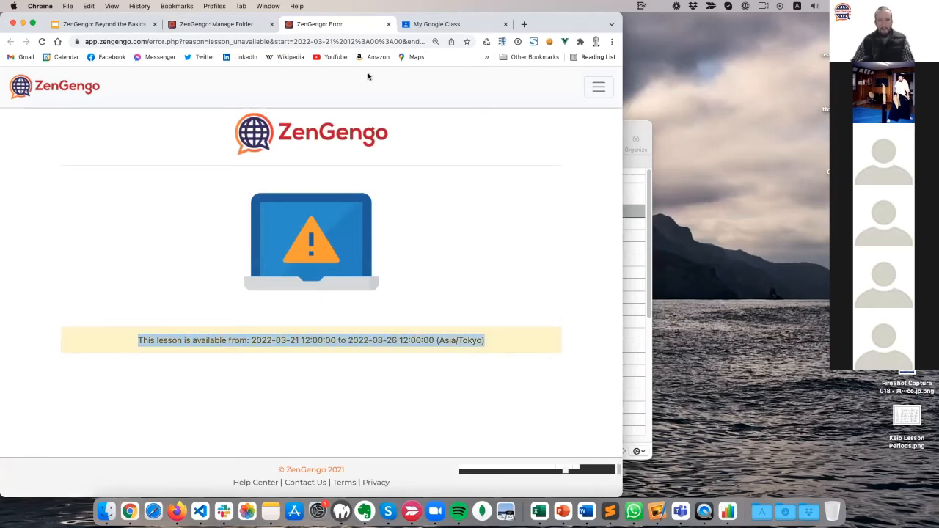
{"action": "left_click", "coordinate": [388, 24]}
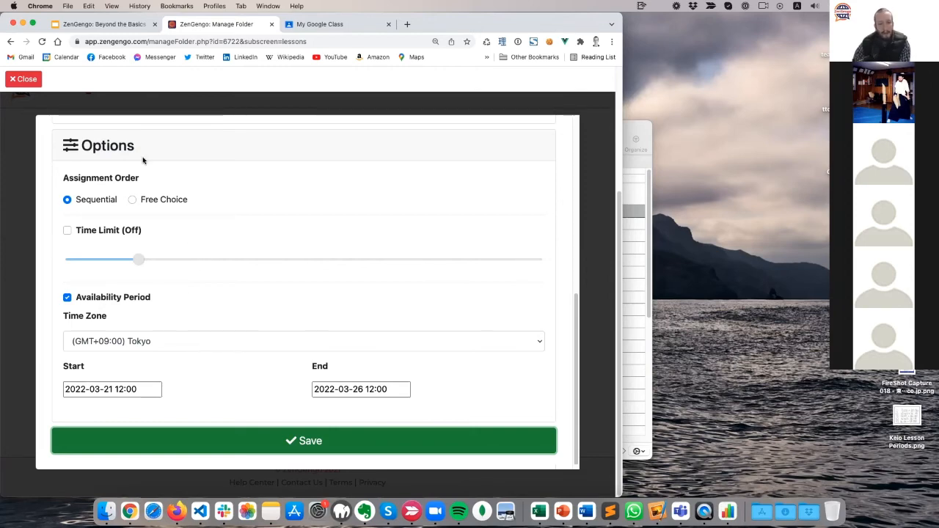
Remove Lesson 1's availability period, save, and return to the My English Course 101 lesson list.
{"action": "left_click", "coordinate": [22, 78]}
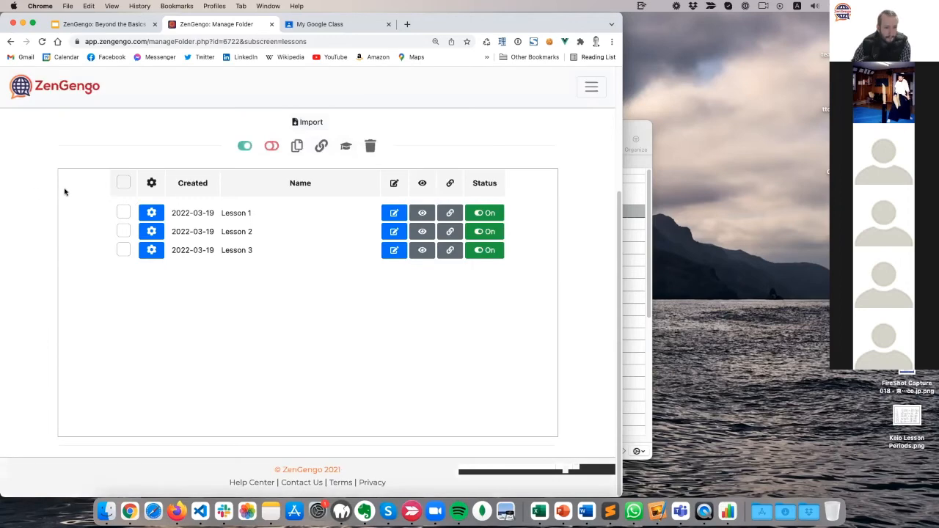
{"action": "left_click", "coordinate": [394, 213]}
{"action": "scroll", "coordinate": [270, 279], "scroll_direction": "down", "scroll_amount": 10}
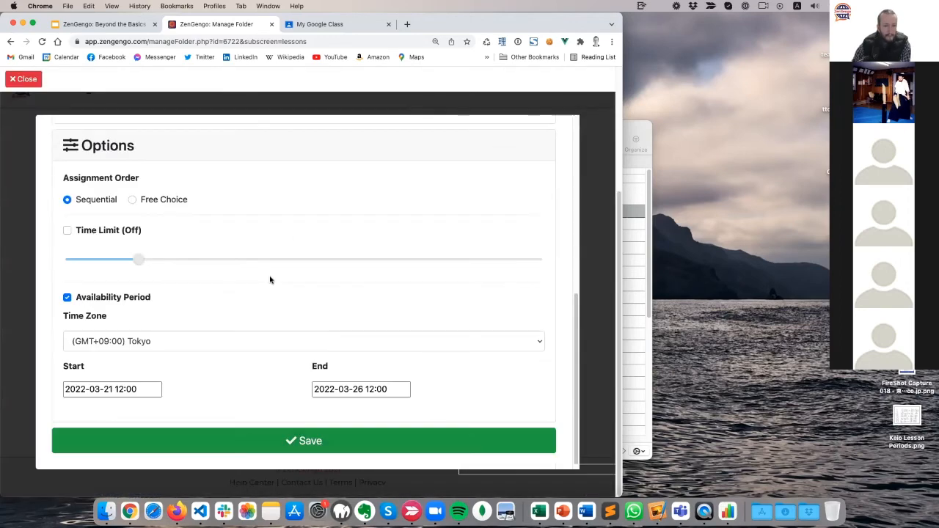
{"action": "scroll", "coordinate": [268, 277], "scroll_direction": "up", "scroll_amount": 5}
{"action": "scroll", "coordinate": [269, 276], "scroll_direction": "down", "scroll_amount": 5}
{"action": "left_click", "coordinate": [117, 297]}
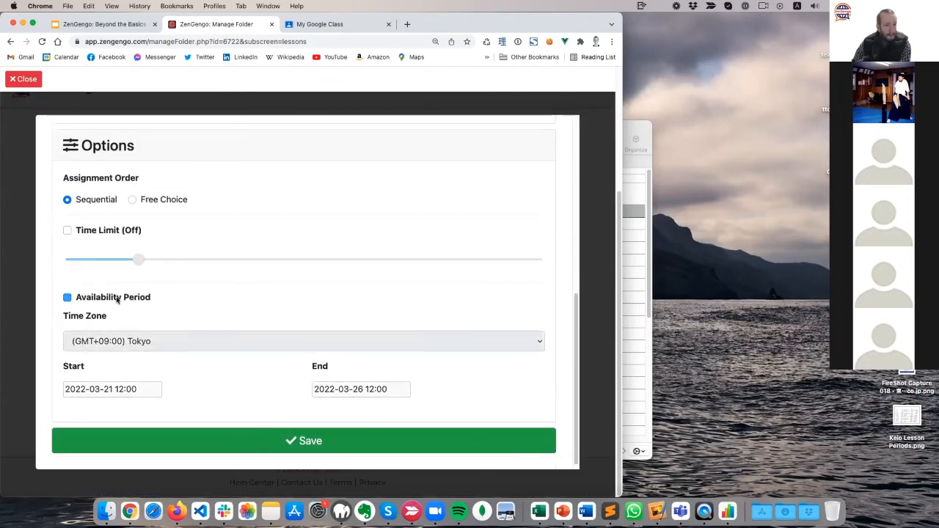
{"action": "left_click", "coordinate": [264, 439]}
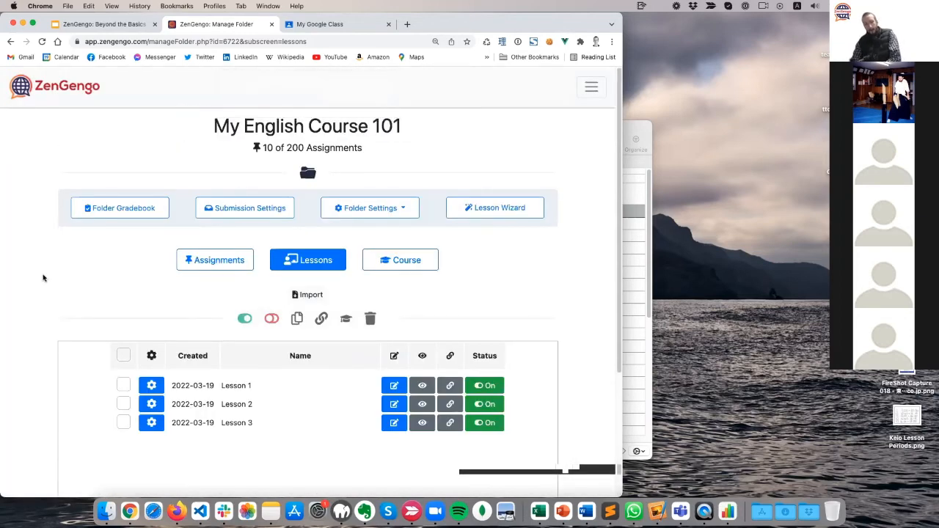
{"action": "left_click", "coordinate": [405, 259]}
{"action": "left_click", "coordinate": [305, 263]}
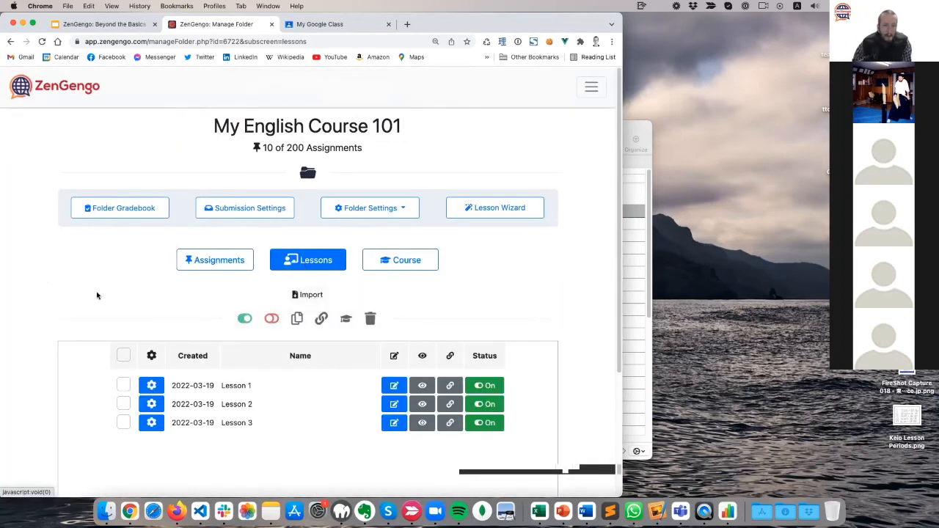
{"action": "scroll", "coordinate": [90, 297], "scroll_direction": "down", "scroll_amount": 5}
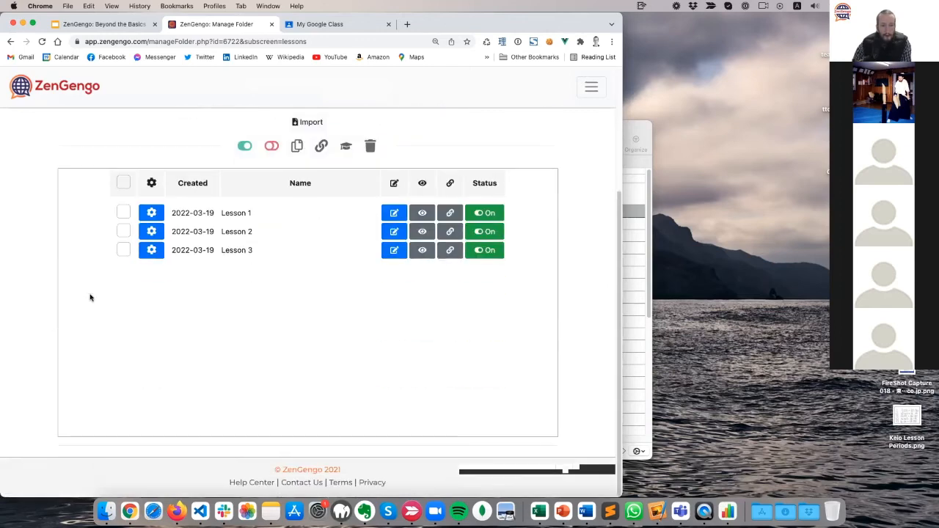
{"action": "left_click", "coordinate": [122, 183]}
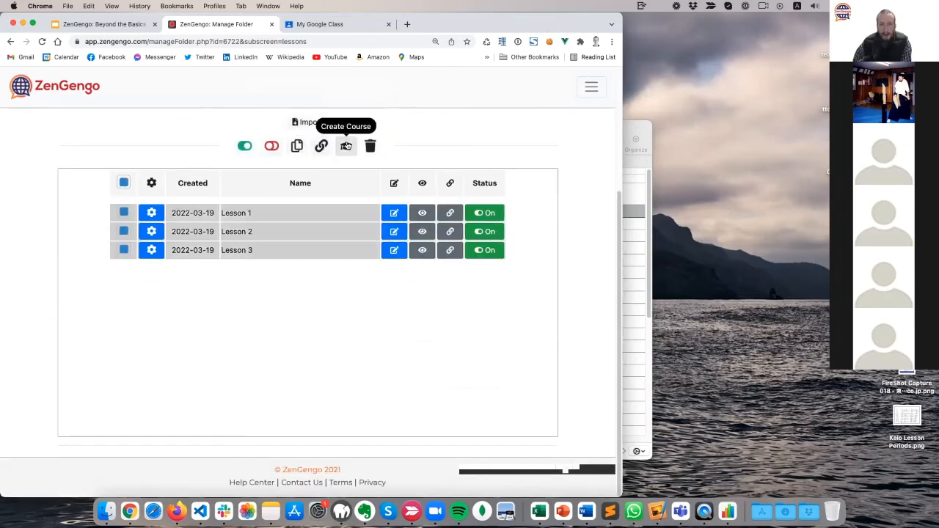
{"action": "left_click", "coordinate": [347, 145]}
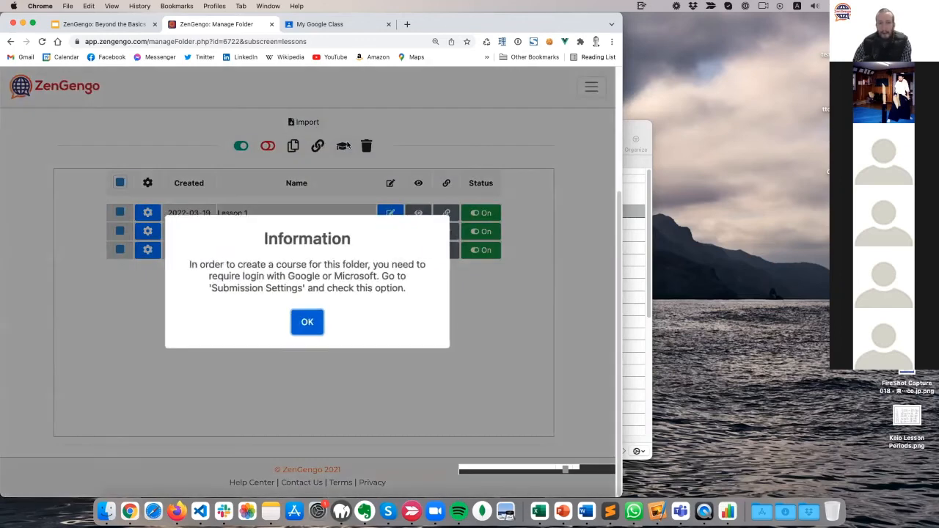
{"action": "left_click", "coordinate": [307, 321]}
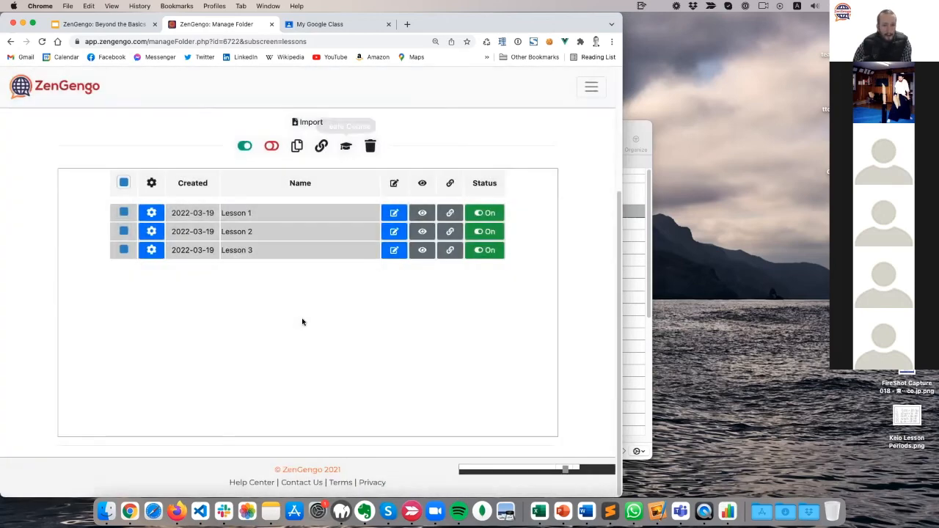
{"action": "scroll", "coordinate": [235, 323], "scroll_direction": "up", "scroll_amount": 5}
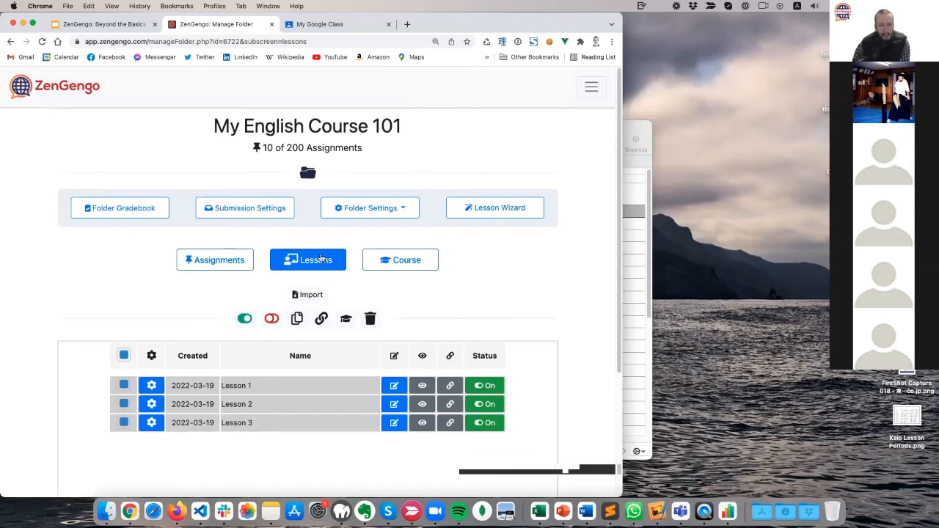
{"action": "left_click", "coordinate": [346, 317]}
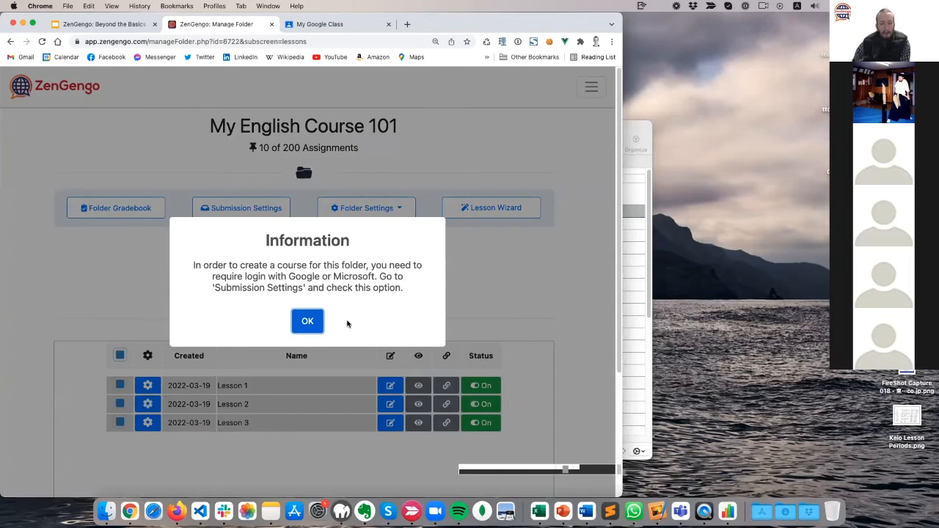
{"action": "left_click", "coordinate": [309, 324]}
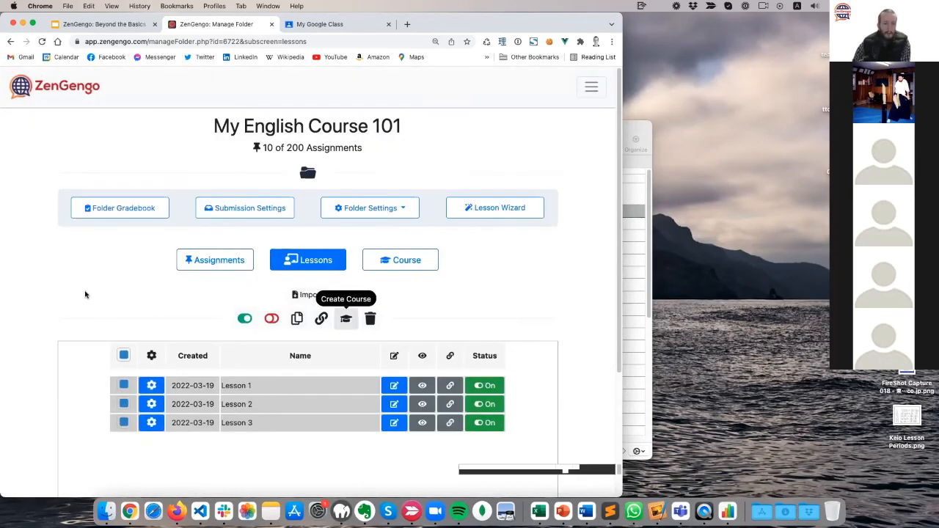
{"action": "left_click", "coordinate": [345, 319]}
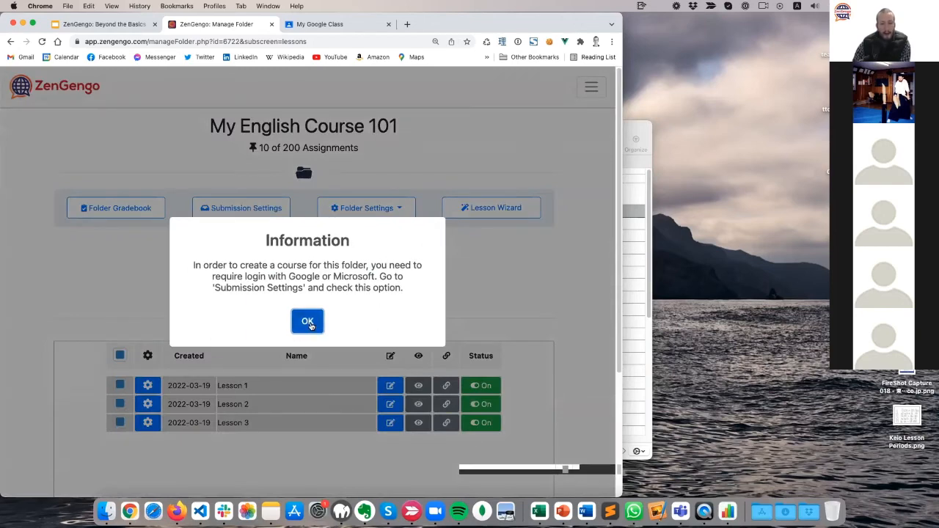
{"action": "left_click", "coordinate": [308, 323]}
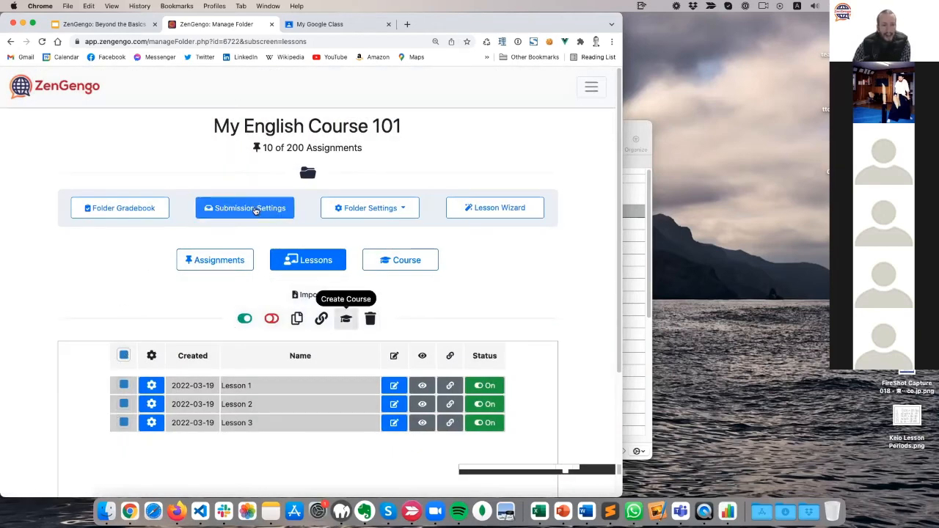
{"action": "left_click", "coordinate": [253, 209]}
{"action": "scroll", "coordinate": [244, 400], "scroll_direction": "down", "scroll_amount": 5}
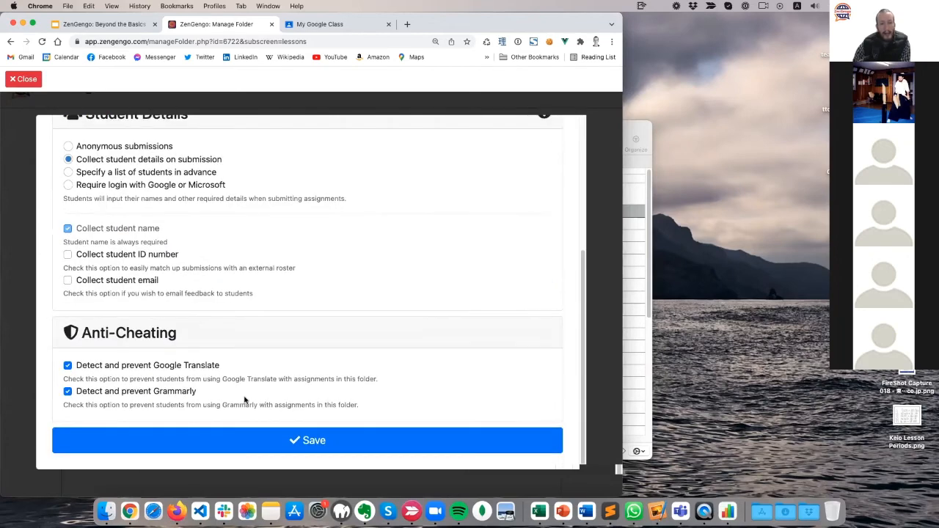
{"action": "left_click", "coordinate": [28, 79]}
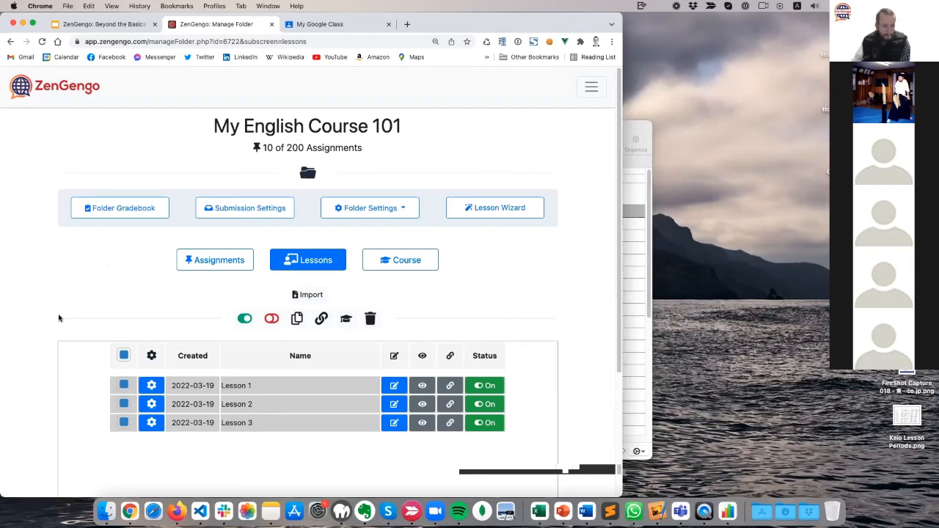
{"action": "scroll", "coordinate": [101, 264], "scroll_direction": "down", "scroll_amount": 5}
{"action": "scroll", "coordinate": [81, 316], "scroll_direction": "up", "scroll_amount": 5}
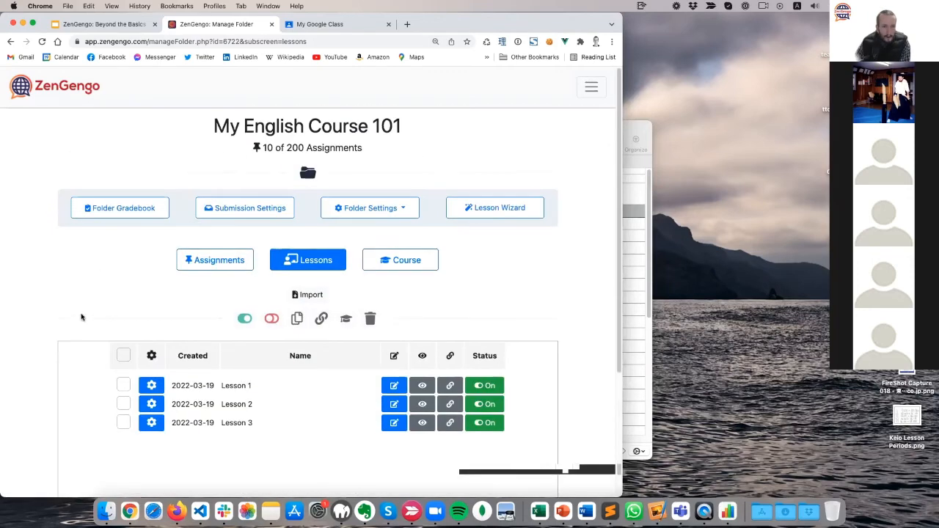
Go to the Home dashboard of folders via the navigation menu and widen the browser window.
{"action": "left_click", "coordinate": [100, 27]}
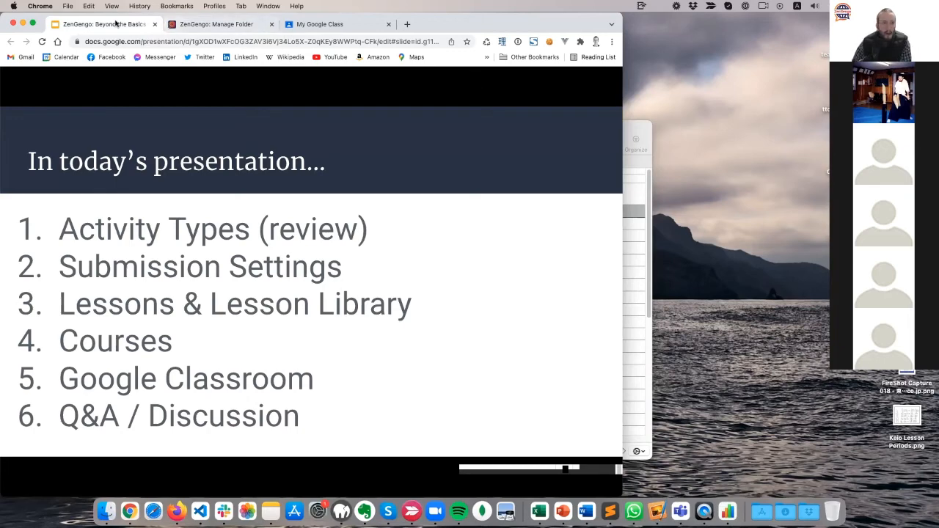
{"action": "left_click", "coordinate": [181, 29]}
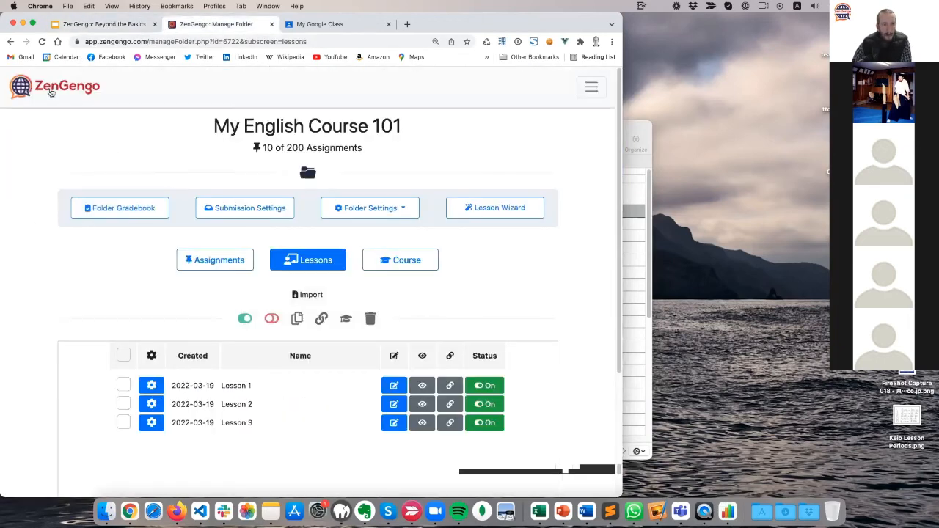
{"action": "left_click", "coordinate": [597, 88]}
{"action": "left_click", "coordinate": [33, 115]}
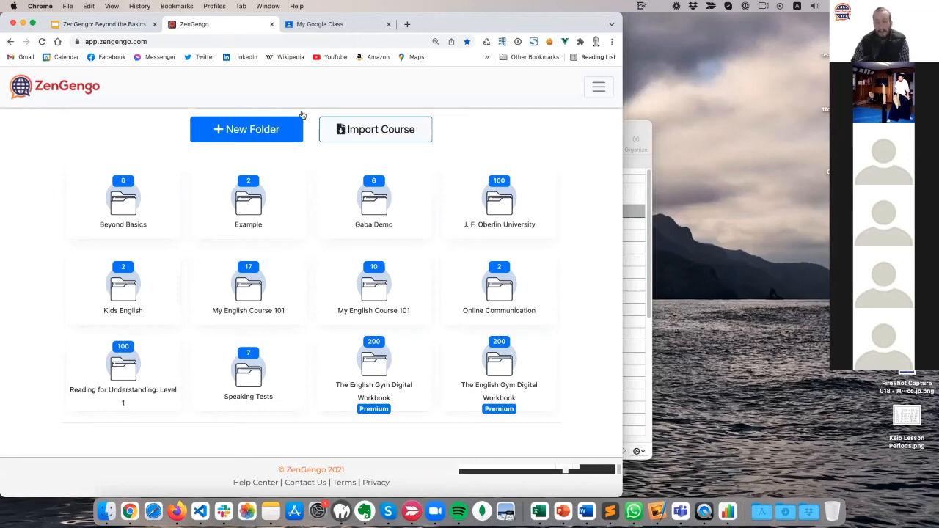
{"action": "left_click_drag", "start_coordinate": [622, 16], "coordinate": [711, 15]}
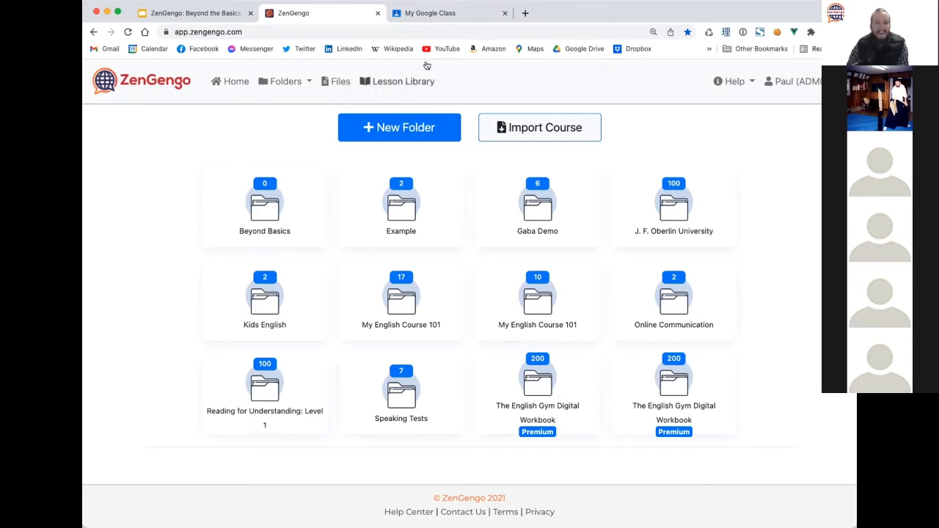
Open the Lesson Library in a new tab and browse its lesson cards.
{"action": "left_click", "coordinate": [411, 81]}
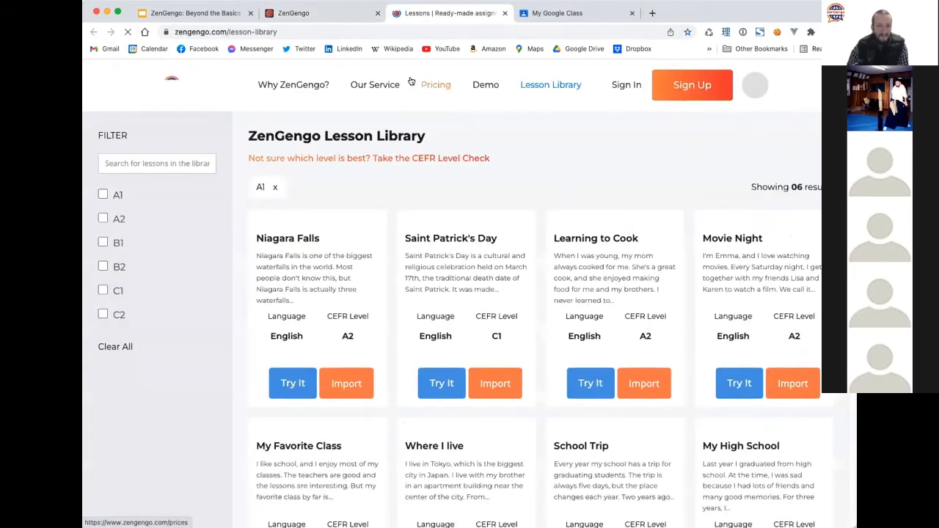
{"action": "left_click", "coordinate": [505, 13]}
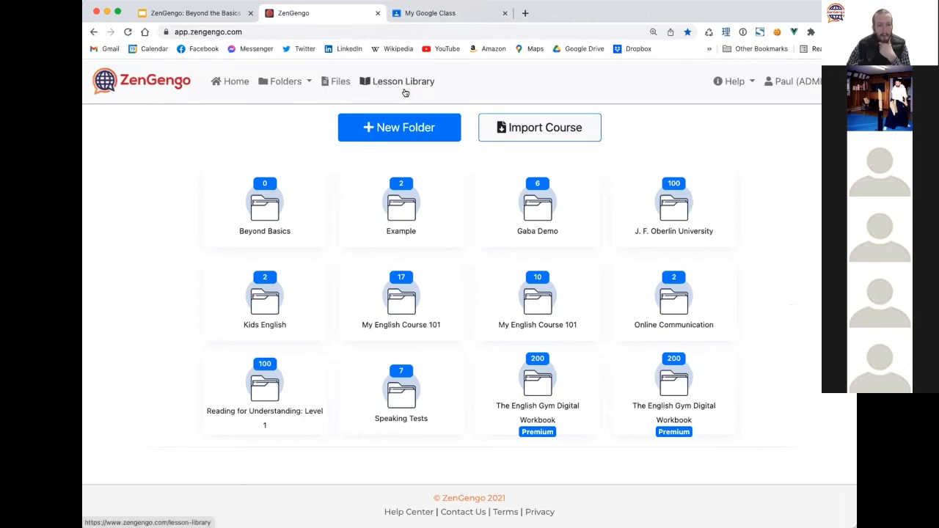
{"action": "left_click", "coordinate": [394, 88]}
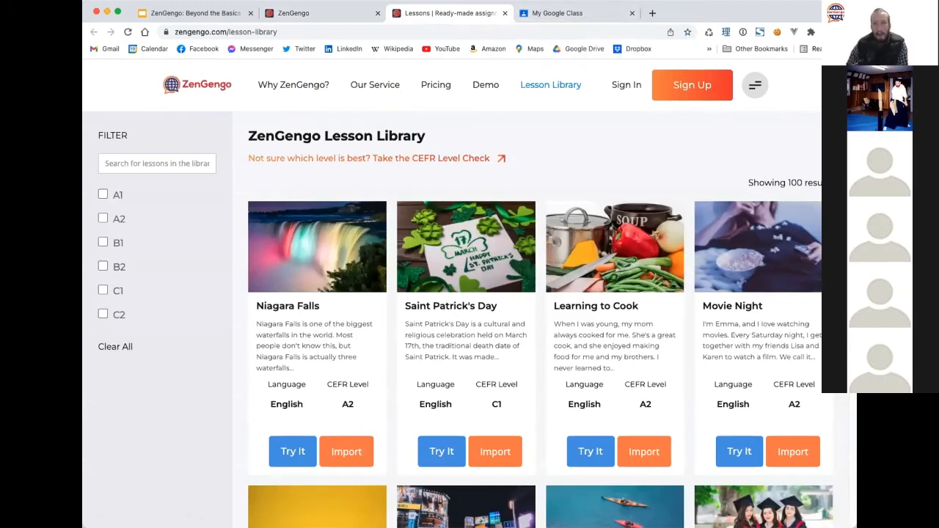
{"action": "scroll", "coordinate": [458, 293], "scroll_direction": "down", "scroll_amount": 15}
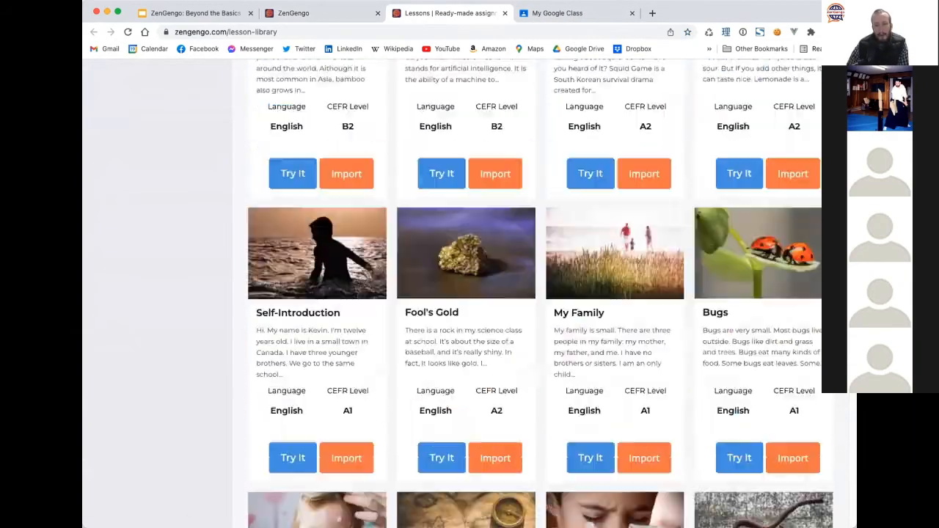
{"action": "scroll", "coordinate": [534, 293], "scroll_direction": "up", "scroll_amount": 15}
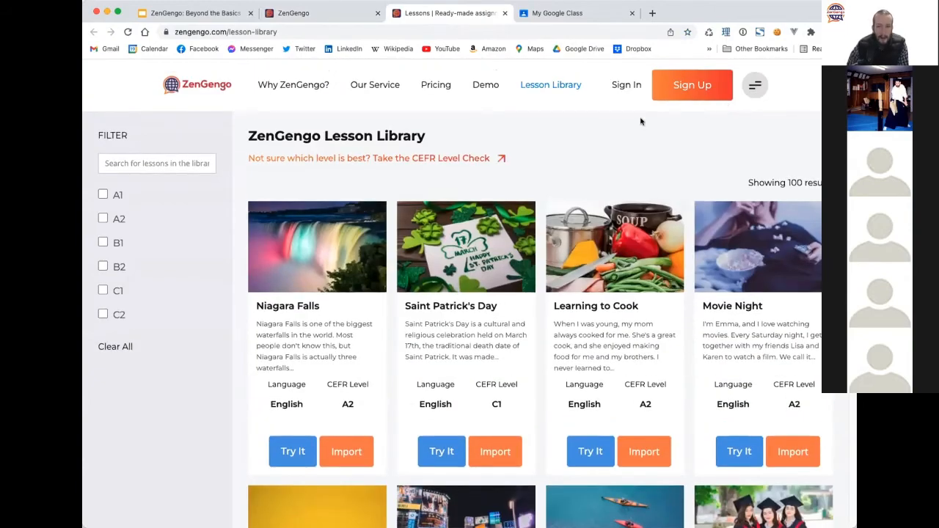
Search the library for 'ai', review the 6 matching lessons, then clear the search.
{"action": "left_click", "coordinate": [151, 169]}
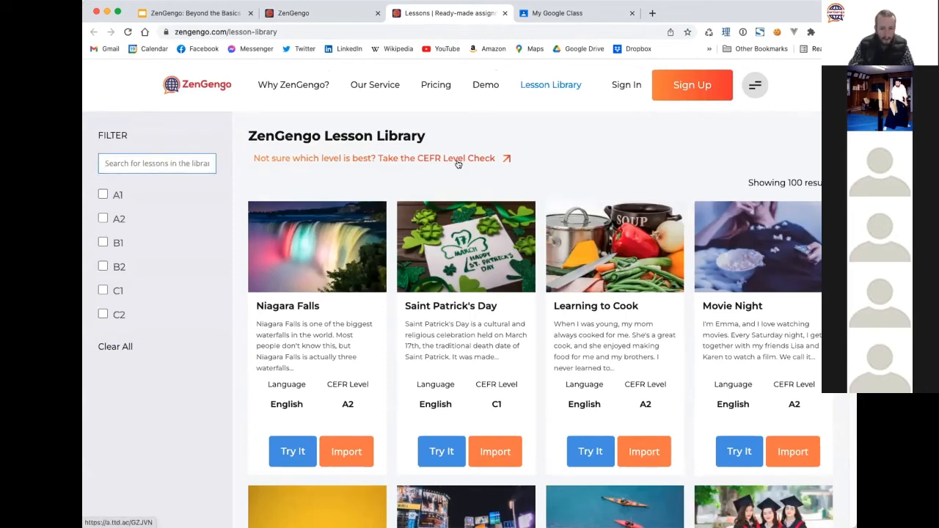
{"action": "scroll", "coordinate": [399, 255], "scroll_direction": "down", "scroll_amount": 15}
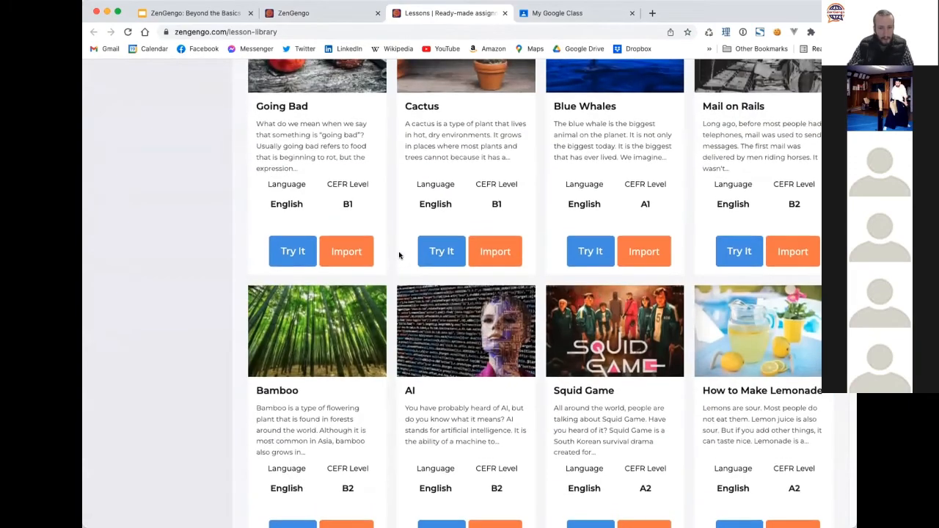
{"action": "scroll", "coordinate": [399, 255], "scroll_direction": "up", "scroll_amount": 15}
{"action": "type", "text": "ai"}
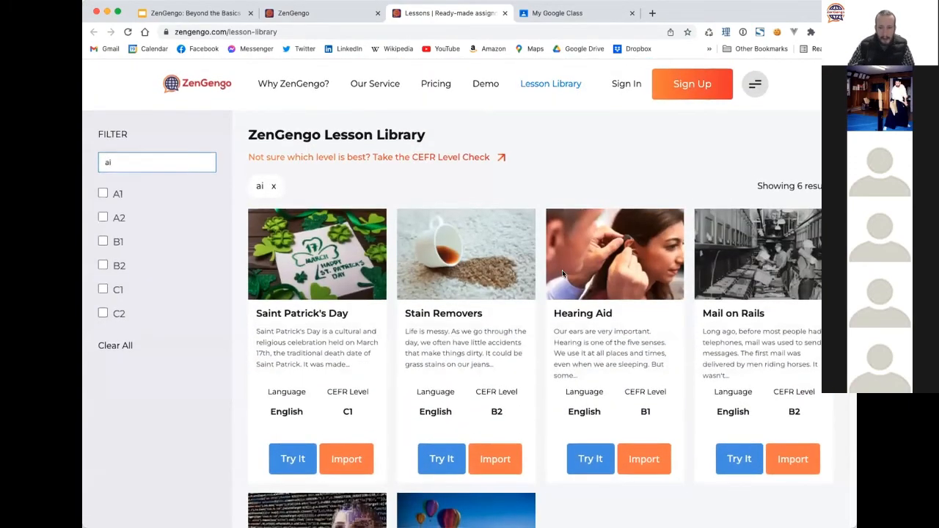
{"action": "scroll", "coordinate": [406, 255], "scroll_direction": "down", "scroll_amount": 5}
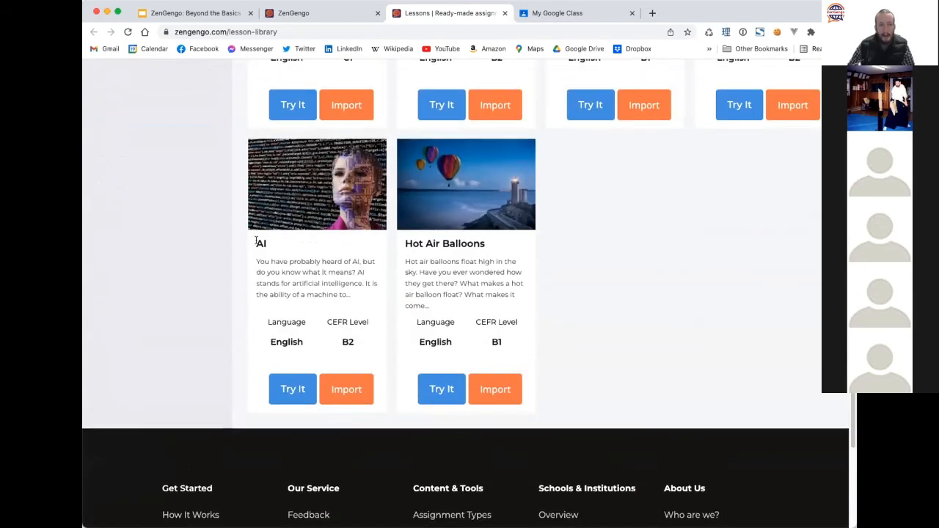
{"action": "scroll", "coordinate": [279, 245], "scroll_direction": "up", "scroll_amount": 5}
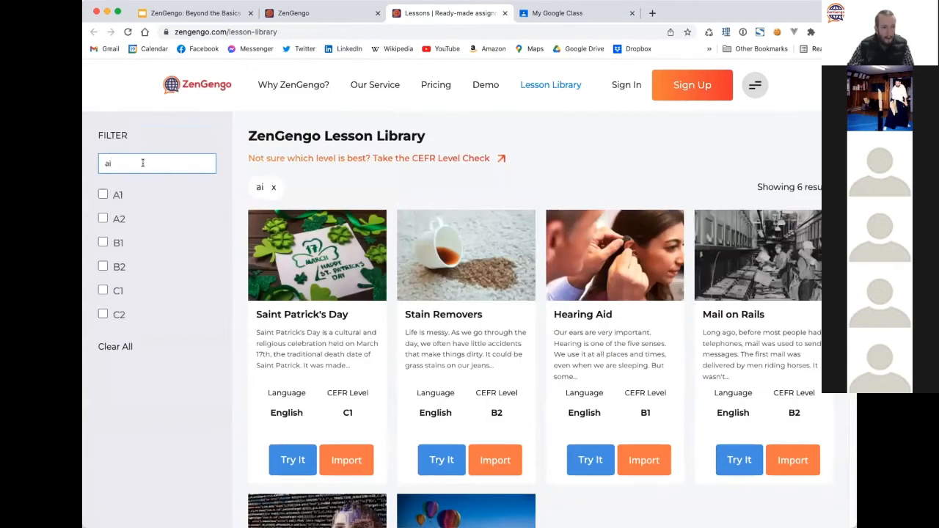
{"action": "key", "text": "BackSpace"}
{"action": "key", "text": "BackSpace"}
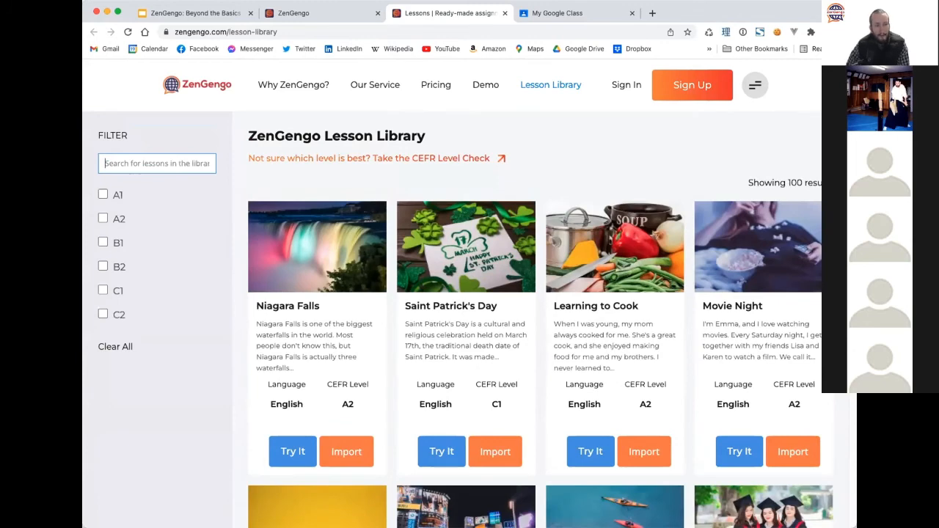
Filter the library to A1 lessons and try out 'Get off at the next station'.
{"action": "left_click", "coordinate": [118, 198]}
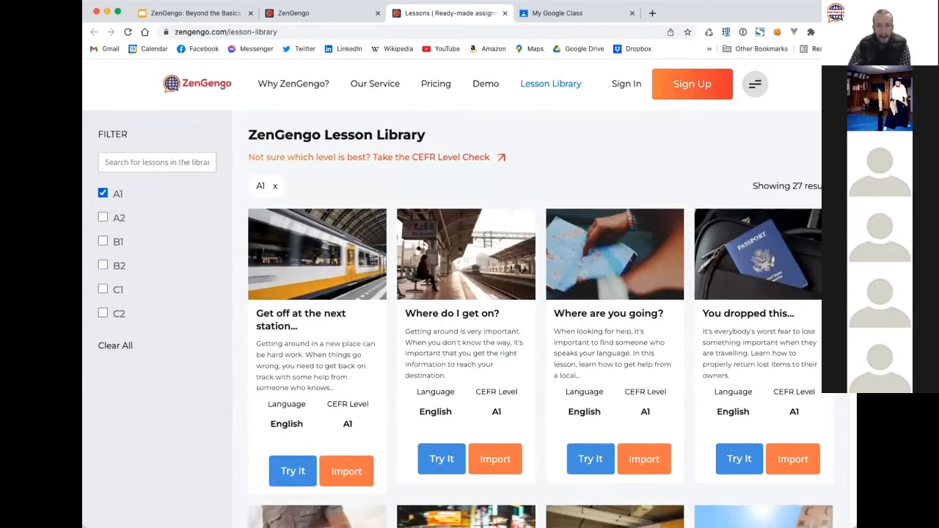
{"action": "scroll", "coordinate": [810, 406], "scroll_direction": "down", "scroll_amount": 20}
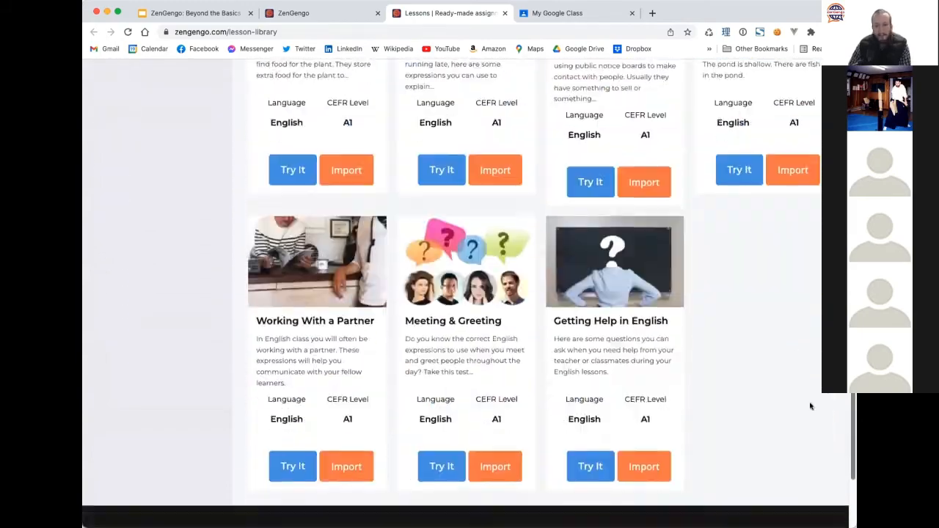
{"action": "scroll", "coordinate": [809, 406], "scroll_direction": "down", "scroll_amount": 3}
{"action": "scroll", "coordinate": [827, 410], "scroll_direction": "up", "scroll_amount": 20}
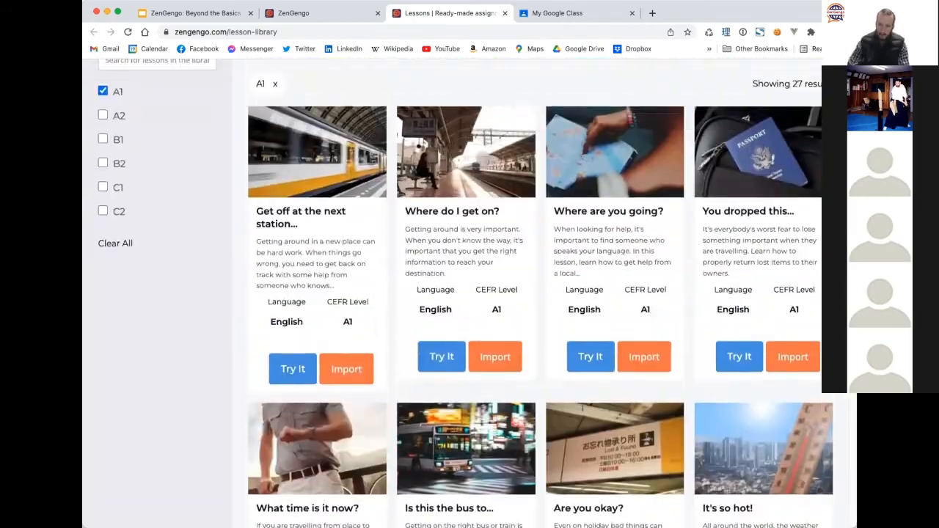
{"action": "scroll", "coordinate": [465, 294], "scroll_direction": "up", "scroll_amount": 1}
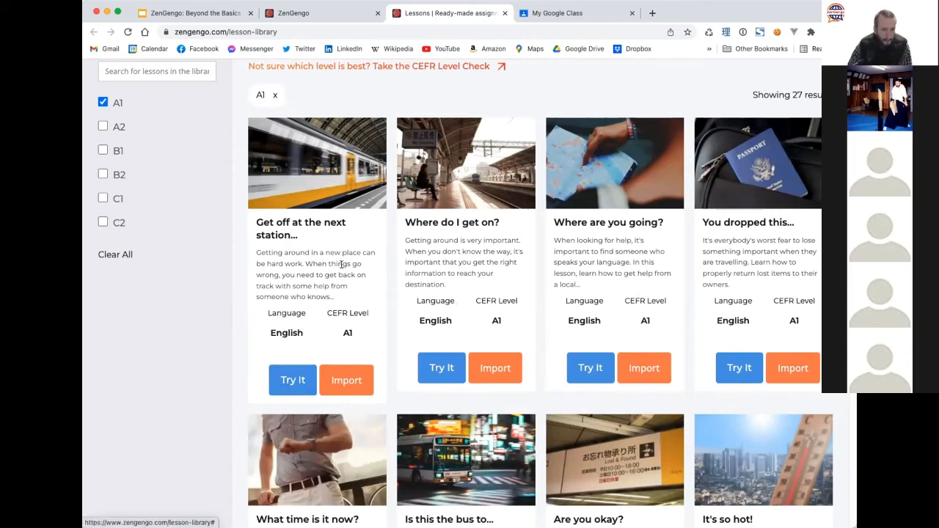
{"action": "mouse_move", "coordinate": [856, 294]}
{"action": "left_mouse_down"}
{"action": "mouse_move", "coordinate": [892, 293]}
{"action": "mouse_move", "coordinate": [865, 293]}
{"action": "left_mouse_up"}
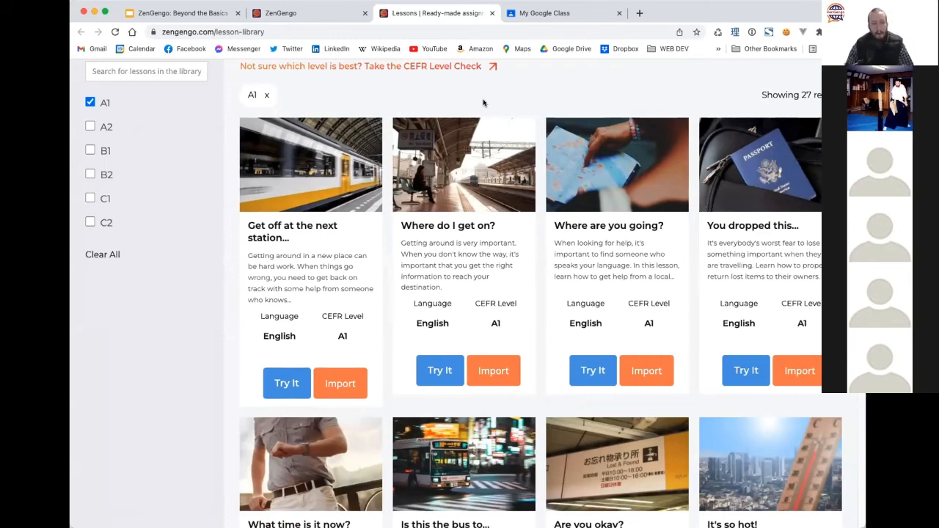
{"action": "left_click", "coordinate": [103, 103]}
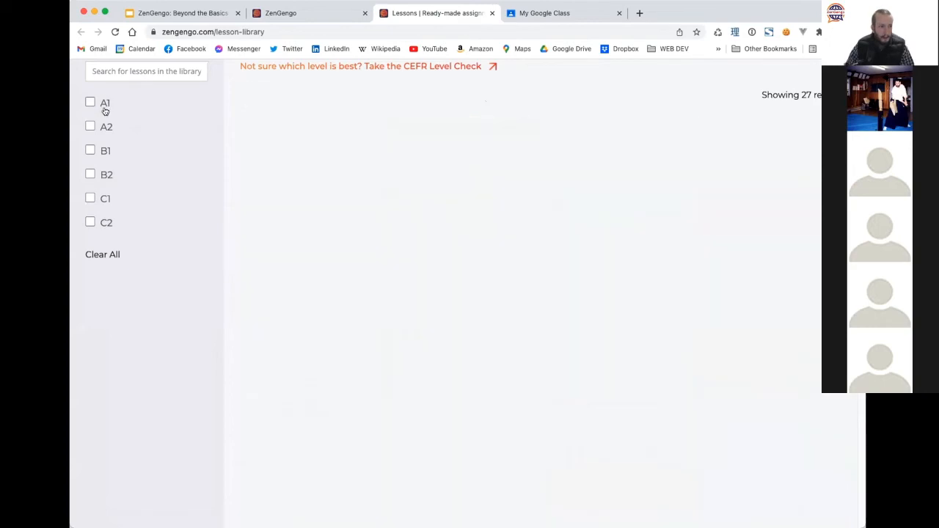
{"action": "left_click", "coordinate": [103, 103]}
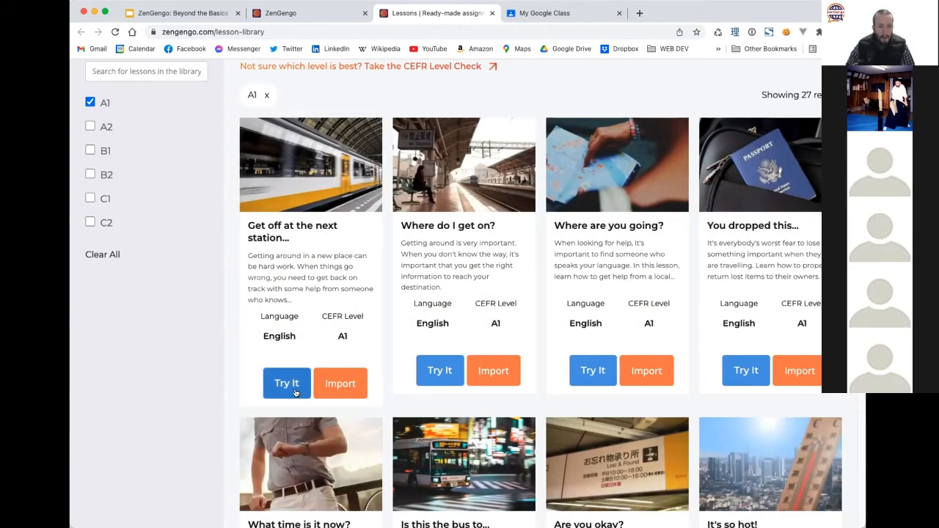
{"action": "left_click", "coordinate": [291, 392]}
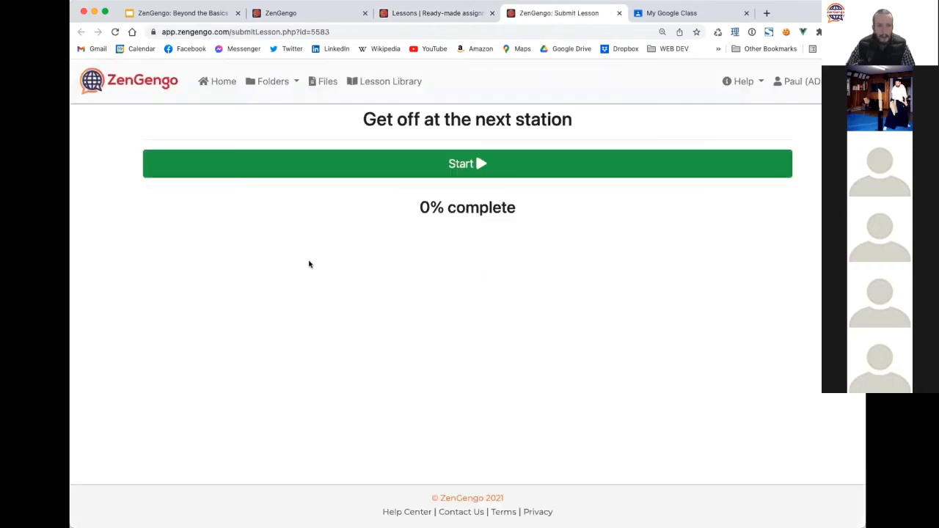
Start the lesson, play the conversation audio, rate understanding at 60%, and continue.
{"action": "left_click", "coordinate": [497, 164]}
{"action": "scroll", "coordinate": [227, 251], "scroll_direction": "down", "scroll_amount": 2}
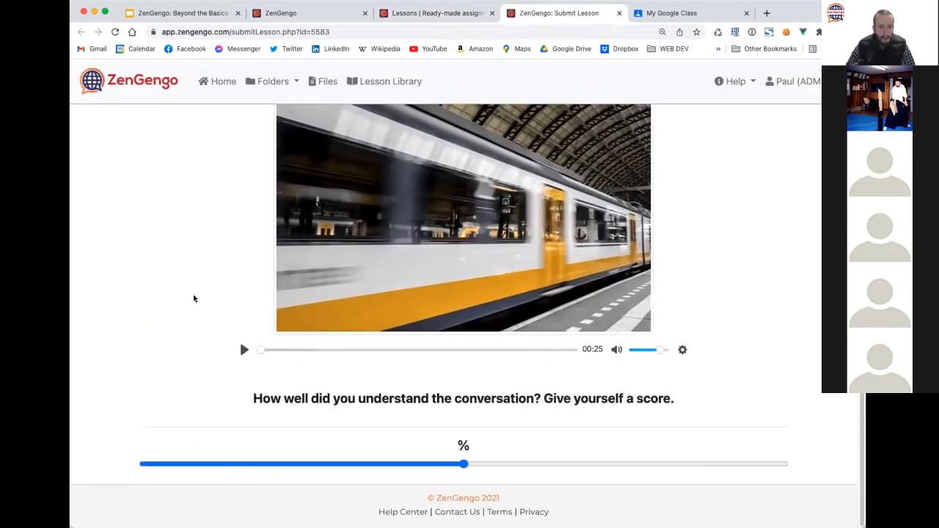
{"action": "left_click", "coordinate": [235, 349]}
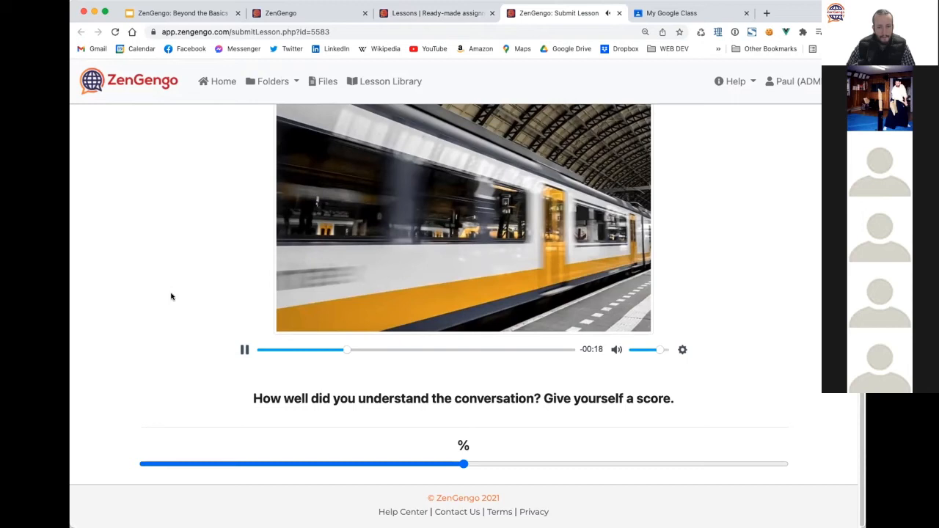
{"action": "left_click", "coordinate": [244, 350]}
{"action": "left_click", "coordinate": [529, 463]}
{"action": "scroll", "coordinate": [528, 455], "scroll_direction": "down", "scroll_amount": 2}
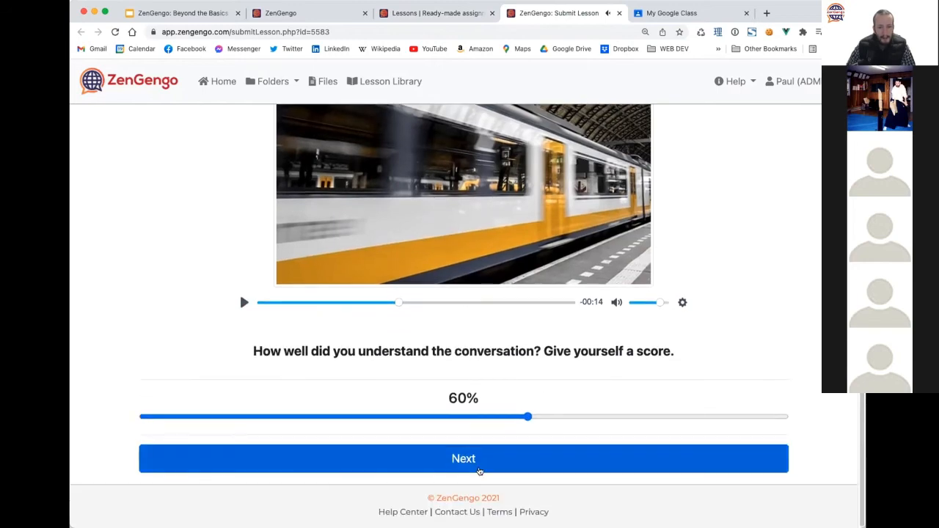
{"action": "left_click", "coordinate": [429, 448]}
Play the dialogue video and fill the first gap with 'excuse'.
{"action": "scroll", "coordinate": [239, 390], "scroll_direction": "down", "scroll_amount": 4}
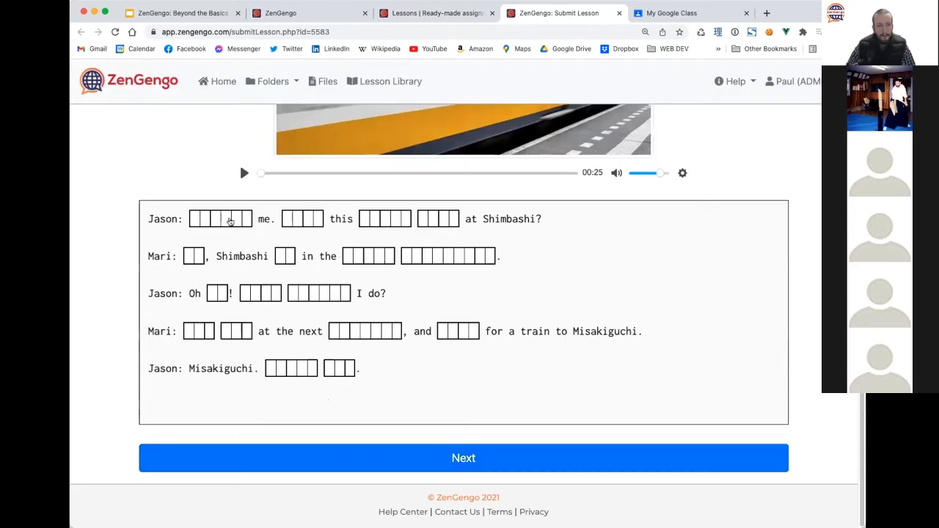
{"action": "left_click", "coordinate": [244, 172]}
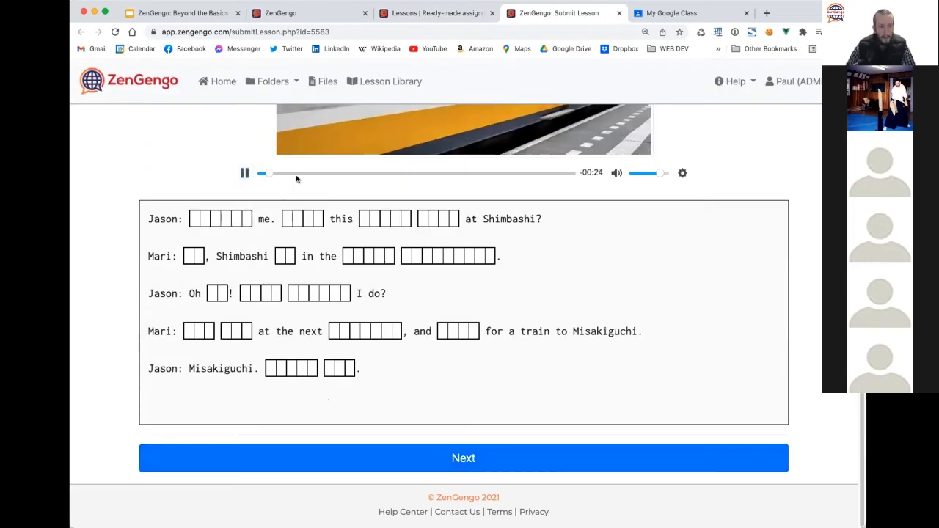
{"action": "left_click", "coordinate": [297, 174]}
{"action": "left_click", "coordinate": [220, 219]}
{"action": "type", "text": "exu"}
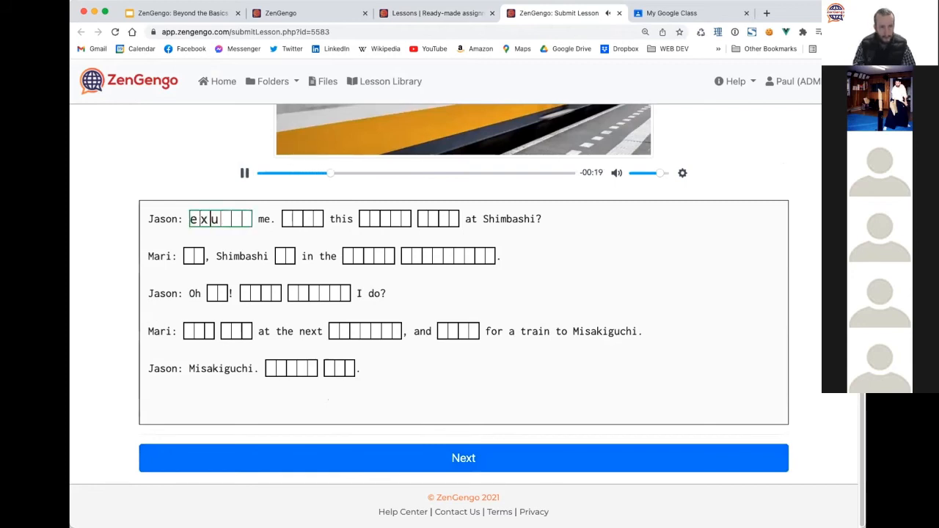
{"action": "key", "text": "BackSpace"}
{"action": "type", "text": "cuse"}
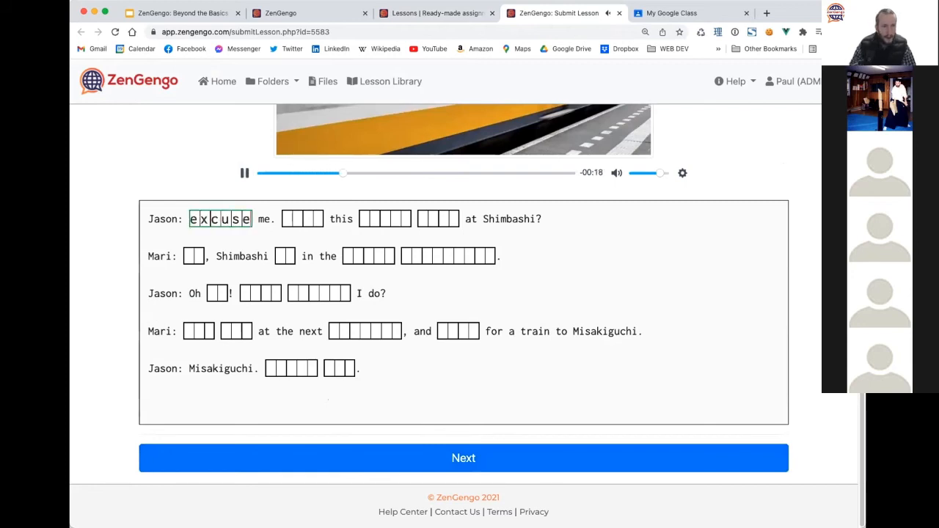
Fill the next gaps with 'does', 'train' and 'stop', then pause and close the preview.
{"action": "left_click", "coordinate": [283, 222]}
{"action": "type", "text": "does"}
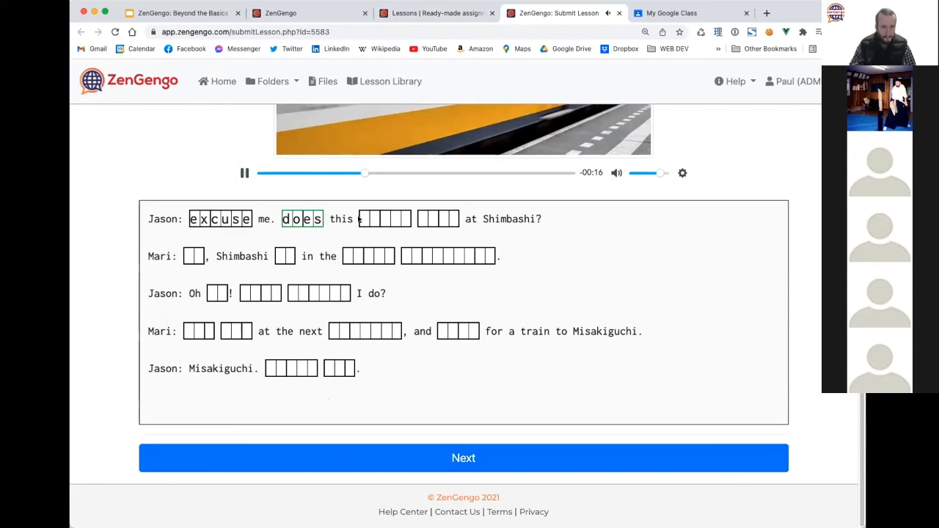
{"action": "left_click", "coordinate": [403, 217]}
{"action": "type", "text": "train"}
{"action": "left_click", "coordinate": [438, 218]}
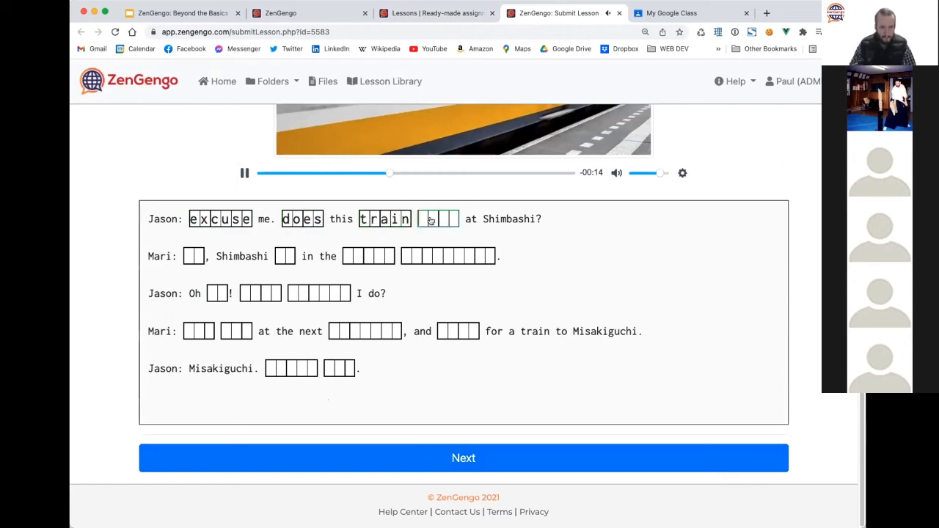
{"action": "type", "text": "stop"}
{"action": "left_click", "coordinate": [245, 175]}
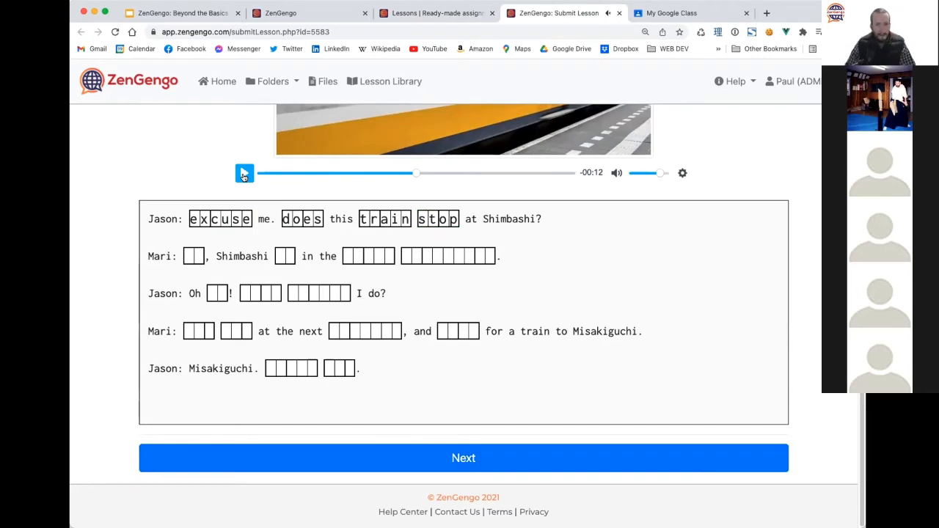
{"action": "left_click", "coordinate": [619, 13]}
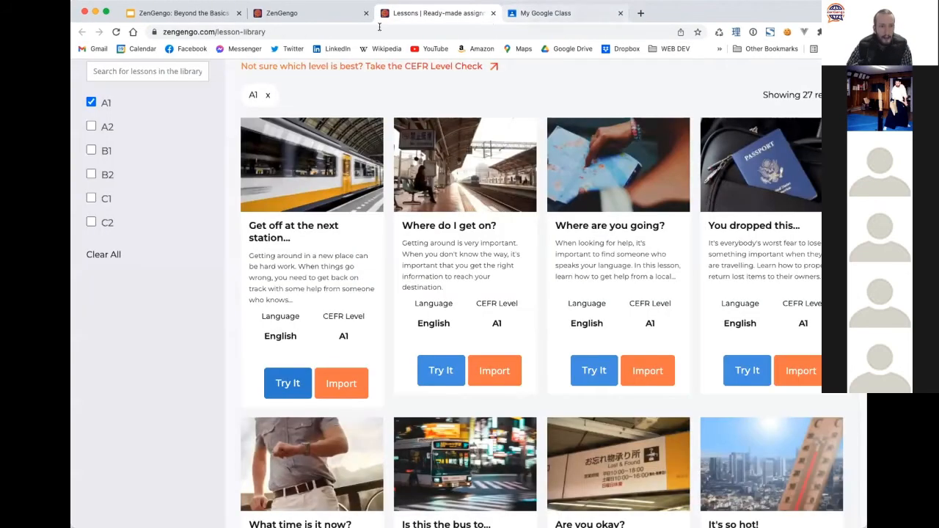
Import 'Get off at the next station' into the My English Course 101 (3 lessons) folder.
{"action": "left_click", "coordinate": [341, 383]}
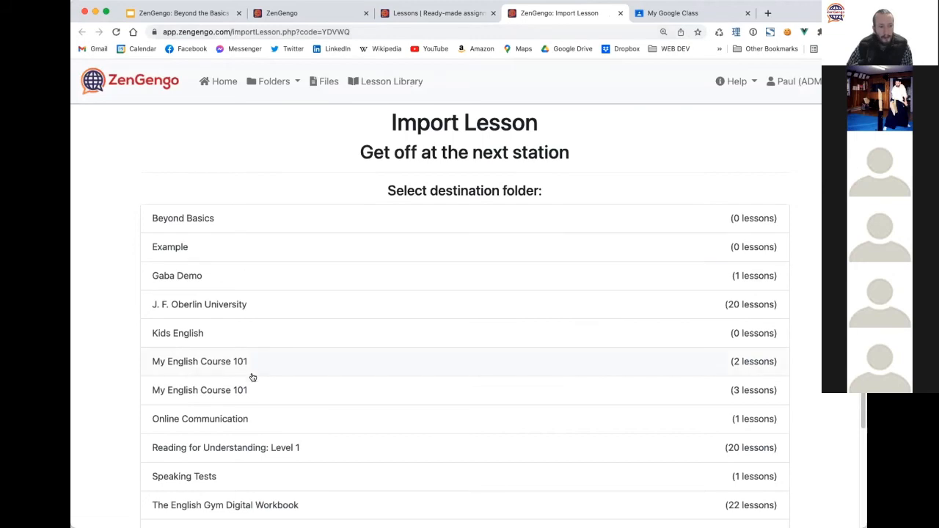
{"action": "scroll", "coordinate": [252, 377], "scroll_direction": "down", "scroll_amount": 4}
{"action": "scroll", "coordinate": [252, 378], "scroll_direction": "up", "scroll_amount": 1}
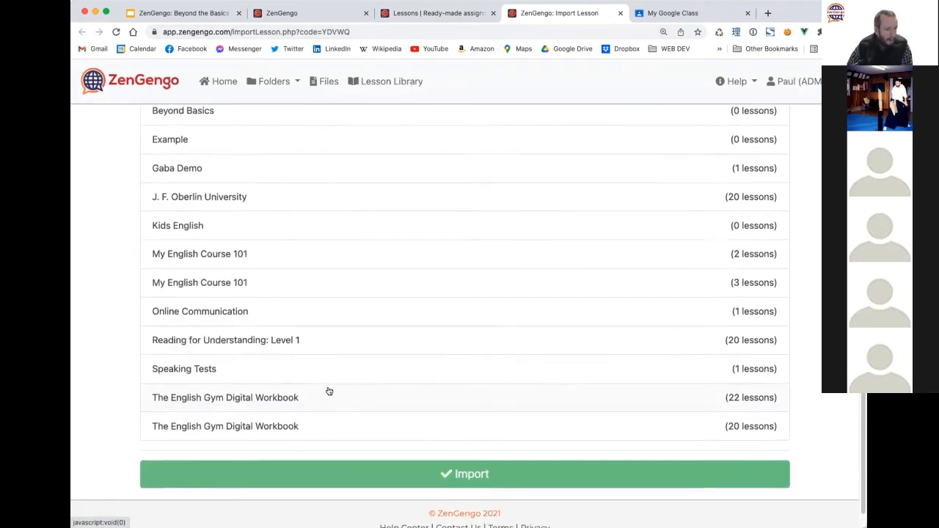
{"action": "scroll", "coordinate": [329, 391], "scroll_direction": "up", "scroll_amount": 1}
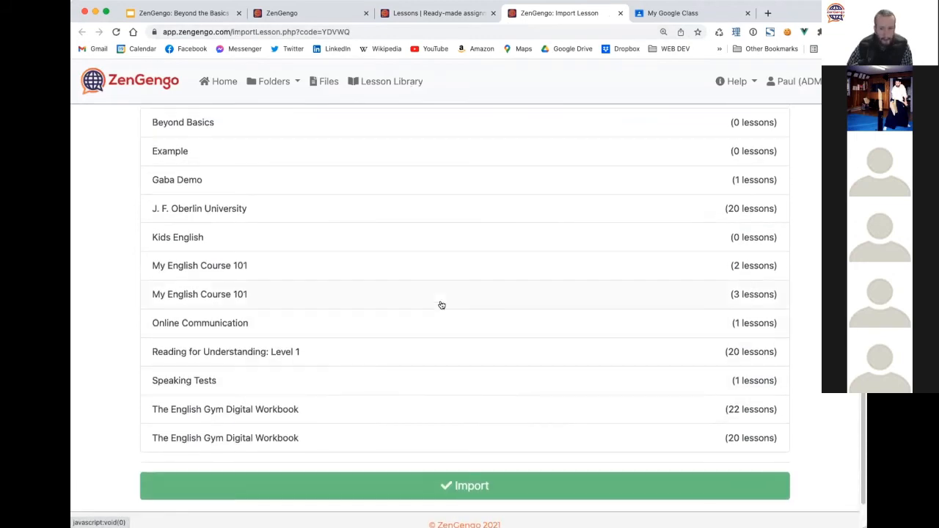
{"action": "left_click", "coordinate": [360, 297]}
{"action": "scroll", "coordinate": [488, 385], "scroll_direction": "down", "scroll_amount": 1}
{"action": "left_click", "coordinate": [456, 455]}
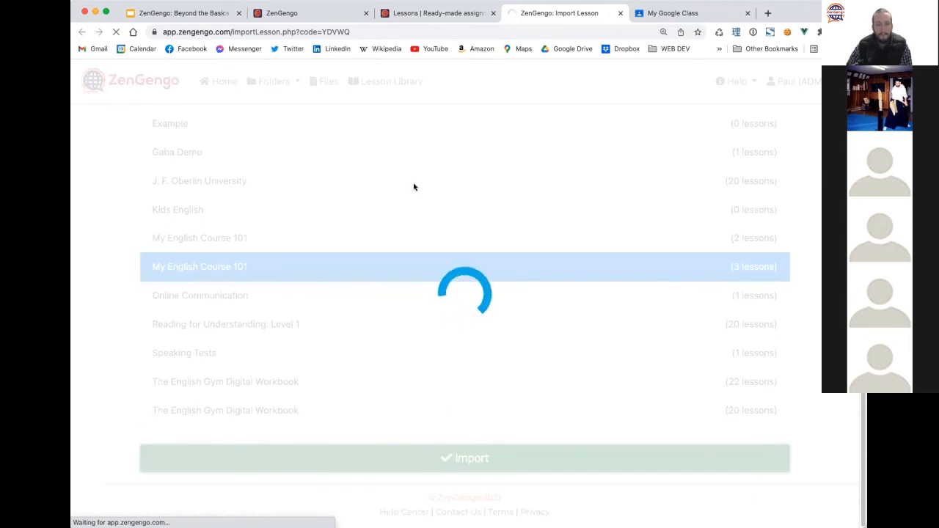
{"action": "scroll", "coordinate": [217, 263], "scroll_direction": "down", "scroll_amount": 5}
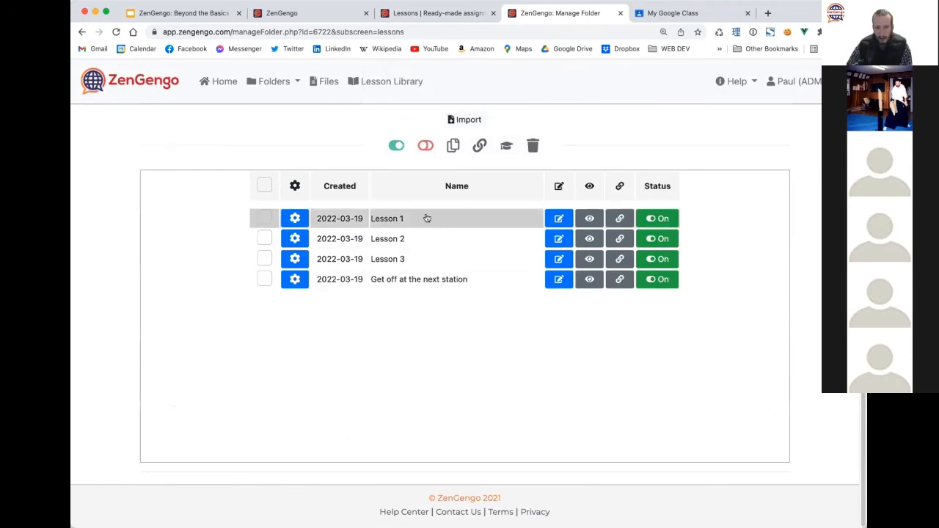
Copy the share link for Get off at the next station from the folder's lesson list.
{"action": "scroll", "coordinate": [428, 292], "scroll_direction": "up", "scroll_amount": 2}
{"action": "scroll", "coordinate": [360, 220], "scroll_direction": "up", "scroll_amount": 2}
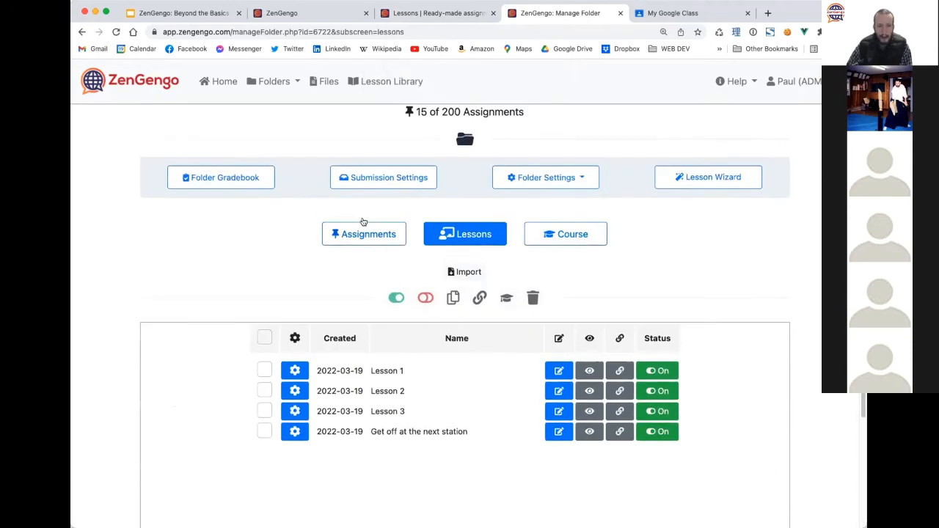
{"action": "left_click", "coordinate": [360, 235]}
{"action": "scroll", "coordinate": [256, 196], "scroll_direction": "up", "scroll_amount": 1}
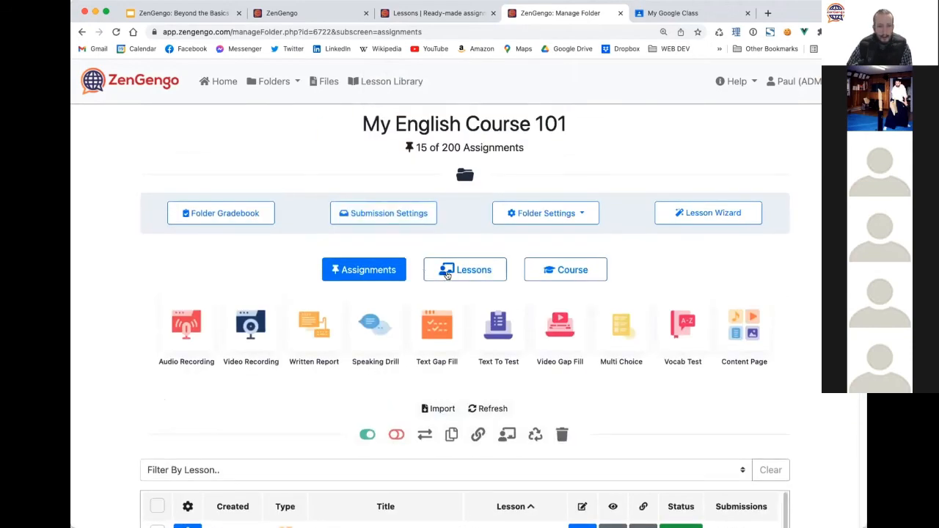
{"action": "left_click", "coordinate": [449, 270]}
{"action": "scroll", "coordinate": [227, 288], "scroll_direction": "down", "scroll_amount": 5}
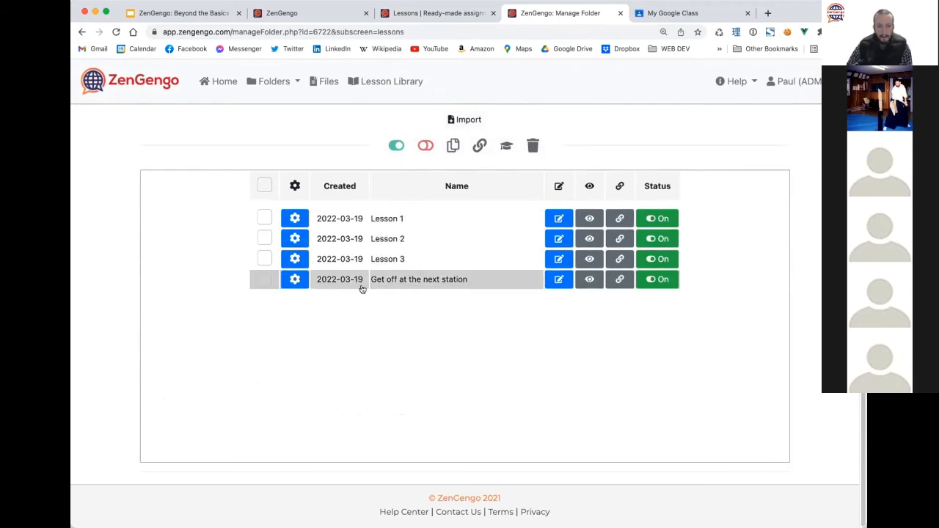
{"action": "scroll", "coordinate": [460, 323], "scroll_direction": "up", "scroll_amount": 3}
{"action": "scroll", "coordinate": [460, 323], "scroll_direction": "down", "scroll_amount": 2}
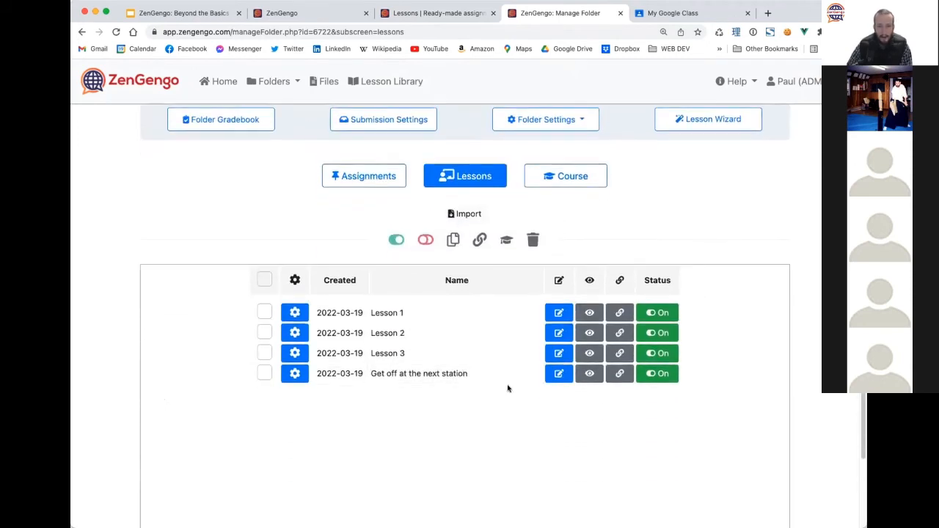
{"action": "left_click", "coordinate": [619, 374]}
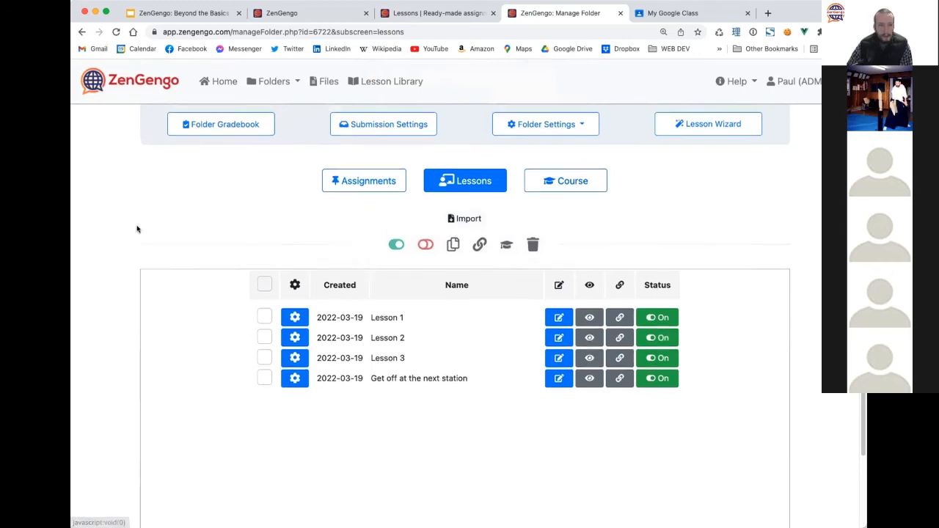
Set submissions to require a Google or Microsoft login and save the settings.
{"action": "scroll", "coordinate": [257, 220], "scroll_direction": "up", "scroll_amount": 3}
{"action": "left_click", "coordinate": [375, 212]}
{"action": "scroll", "coordinate": [228, 300], "scroll_direction": "down", "scroll_amount": 5}
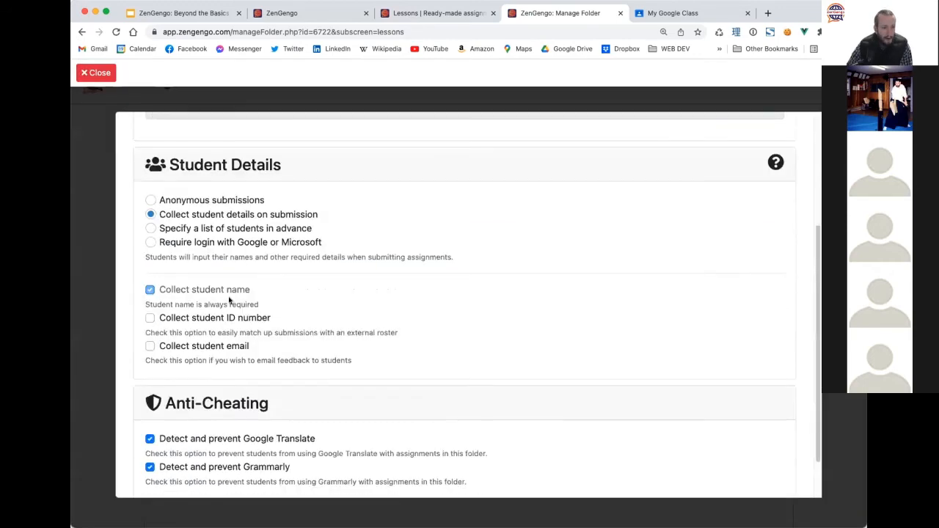
{"action": "left_click", "coordinate": [194, 242]}
{"action": "scroll", "coordinate": [390, 308], "scroll_direction": "down", "scroll_amount": 2}
{"action": "left_click", "coordinate": [366, 458]}
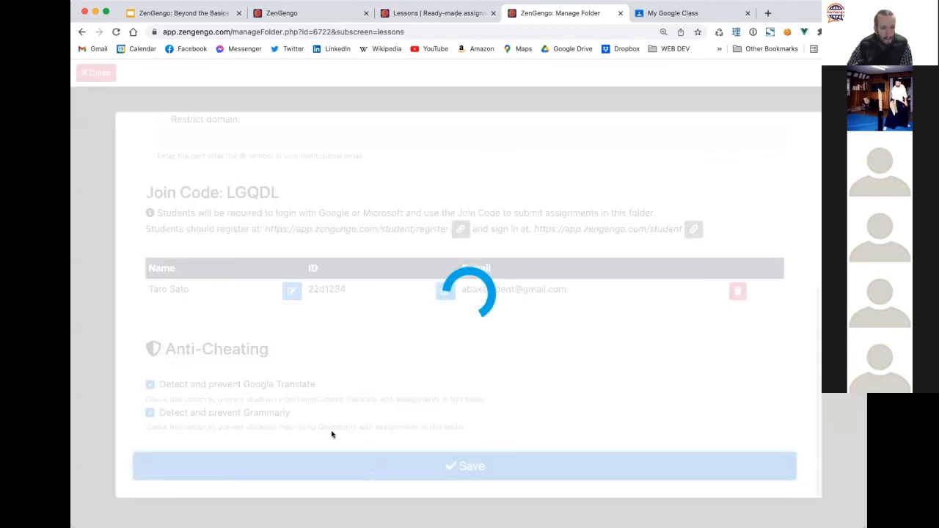
Select all four lessons in the Lessons table.
{"action": "scroll", "coordinate": [249, 235], "scroll_direction": "down", "scroll_amount": 3}
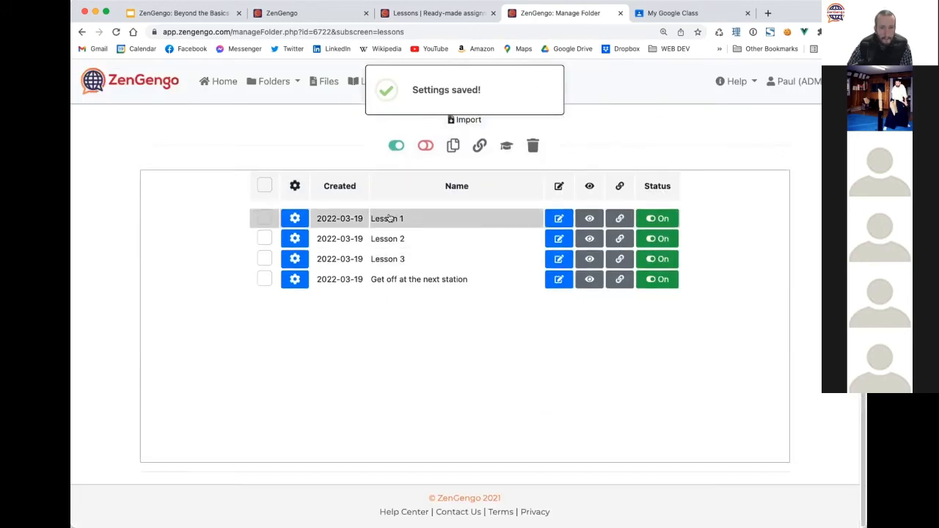
{"action": "left_click", "coordinate": [264, 185]}
{"action": "scroll", "coordinate": [472, 231], "scroll_direction": "up", "scroll_amount": 1}
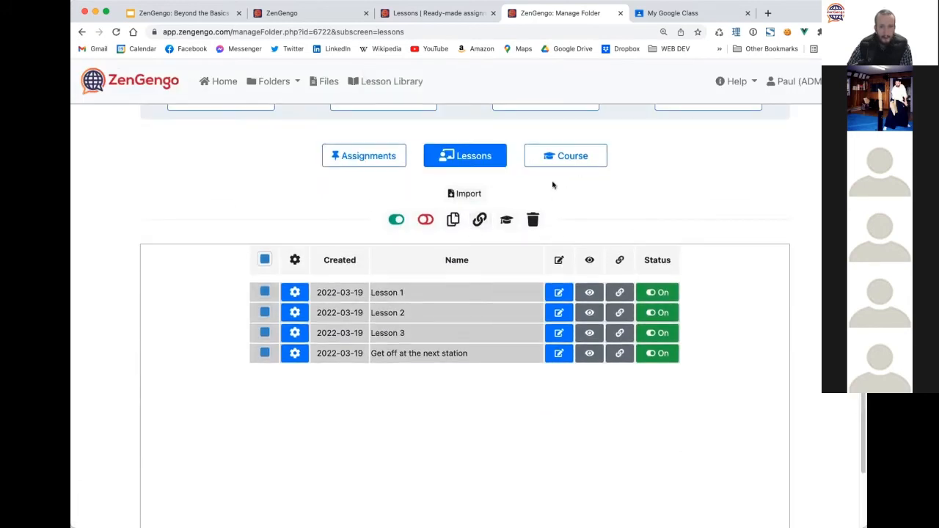
Create a course named 'My Amazing Course' from the selected lessons.
{"action": "left_click", "coordinate": [506, 220]}
{"action": "type", "text": "M"}
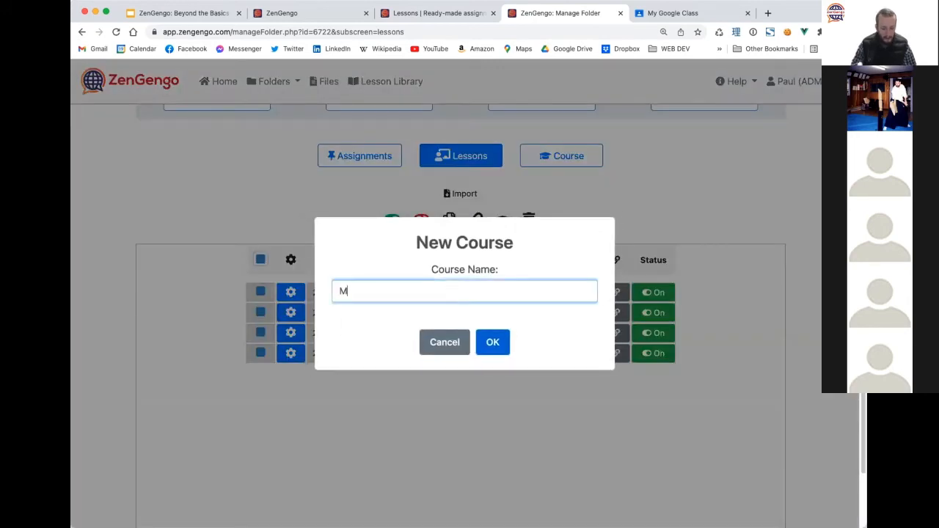
{"action": "type", "text": "y Amazing Course"}
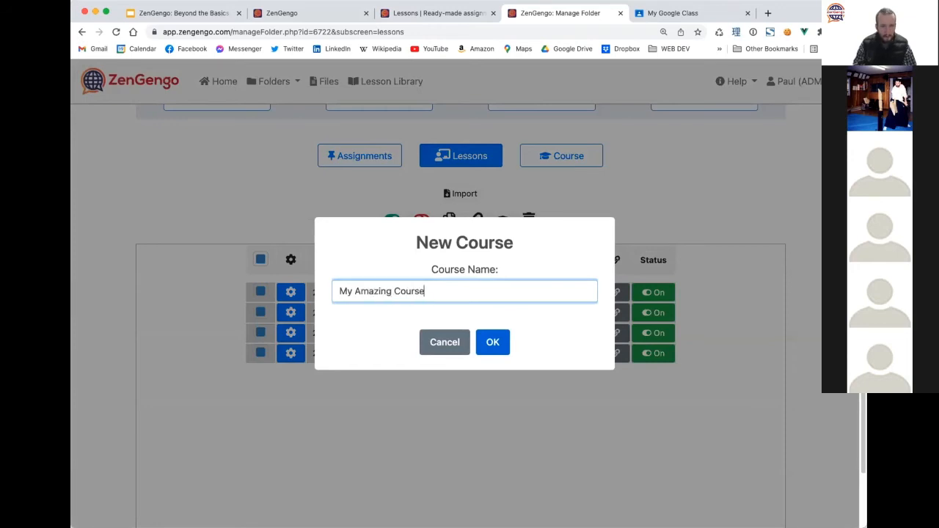
{"action": "left_click", "coordinate": [497, 336]}
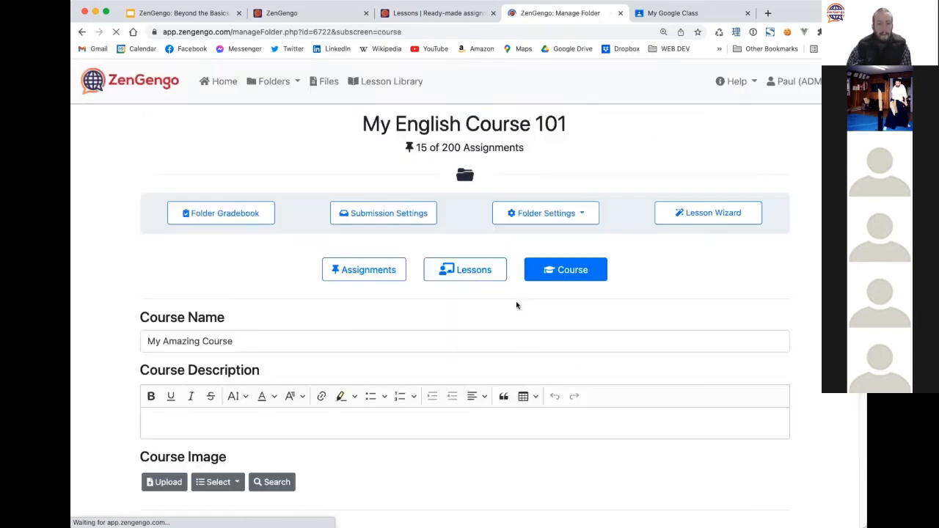
Publish My Amazing Course and copy its shareable link.
{"action": "scroll", "coordinate": [108, 296], "scroll_direction": "up", "scroll_amount": 1}
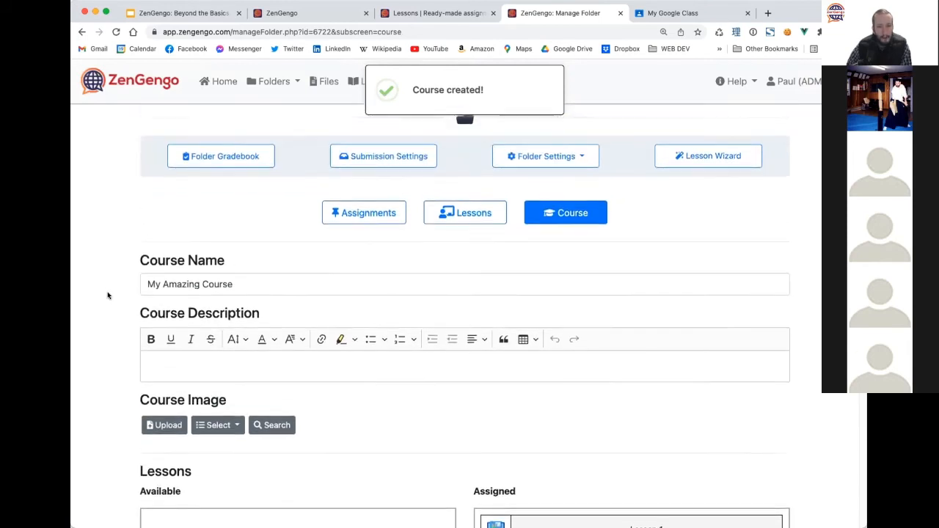
{"action": "scroll", "coordinate": [108, 295], "scroll_direction": "down", "scroll_amount": 4}
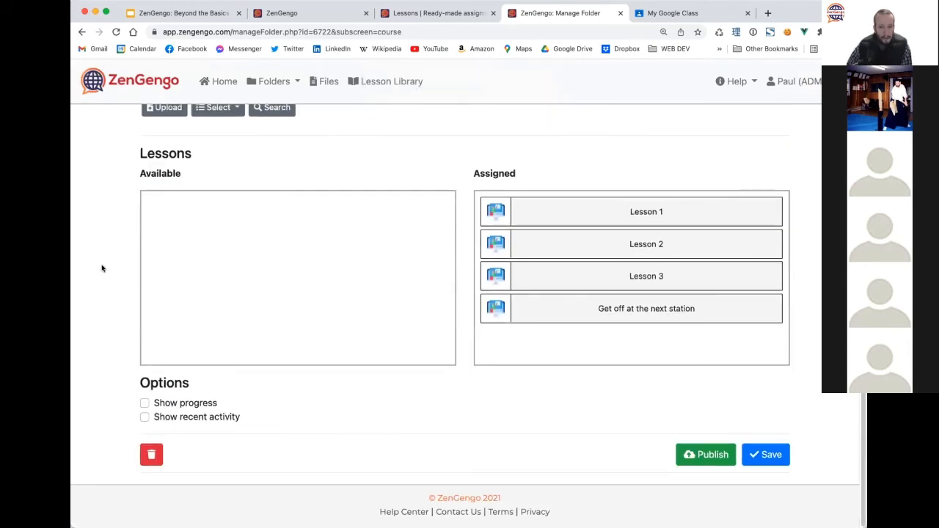
{"action": "left_click", "coordinate": [688, 455]}
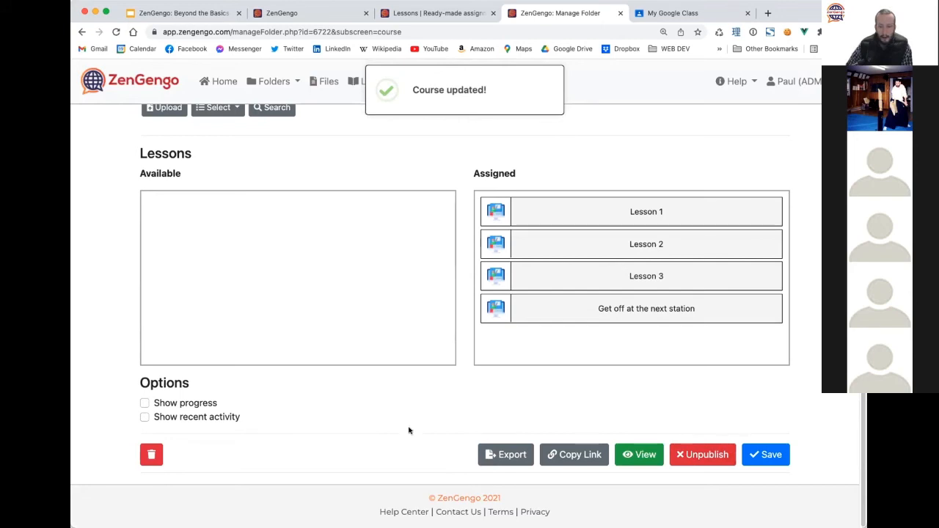
{"action": "left_click", "coordinate": [574, 454]}
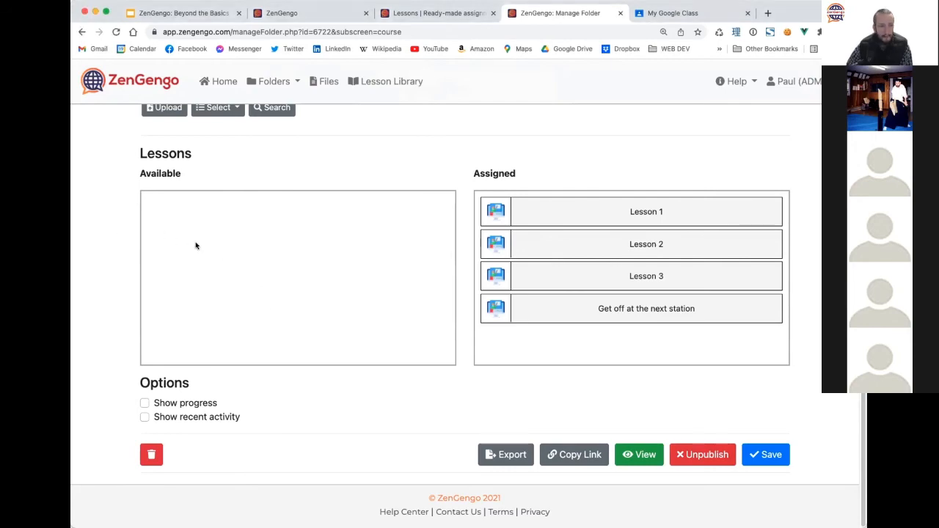
Set the folder's submission settings to collect student details on submission and save.
{"action": "scroll", "coordinate": [195, 245], "scroll_direction": "up", "scroll_amount": 5}
{"action": "left_click", "coordinate": [382, 208]}
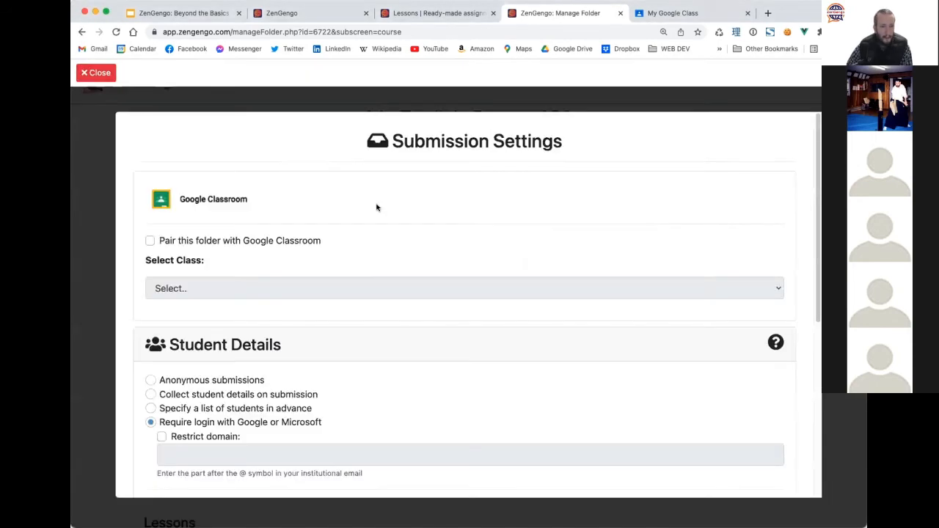
{"action": "left_click", "coordinate": [206, 394]}
{"action": "scroll", "coordinate": [354, 339], "scroll_direction": "down", "scroll_amount": 5}
{"action": "left_click", "coordinate": [405, 460]}
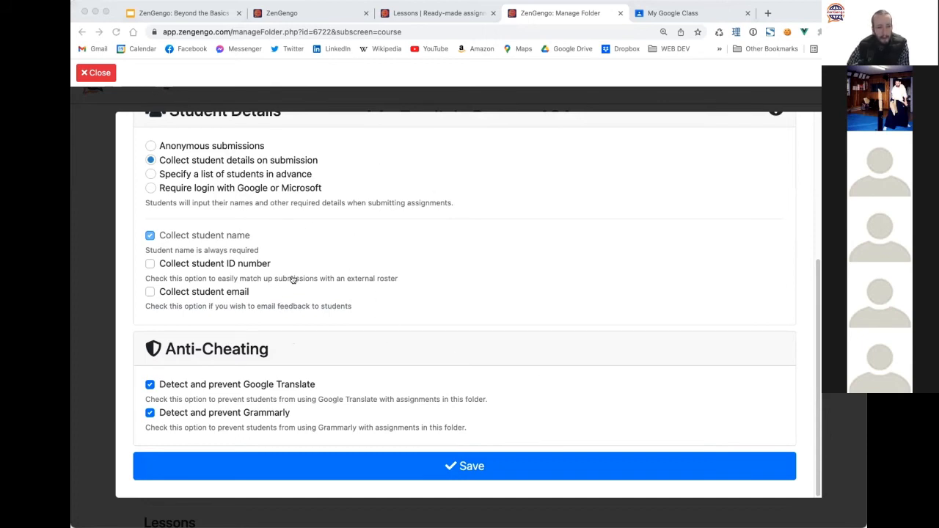
{"action": "left_click", "coordinate": [95, 73]}
{"action": "left_click", "coordinate": [380, 202]}
{"action": "scroll", "coordinate": [301, 302], "scroll_direction": "down", "scroll_amount": 3}
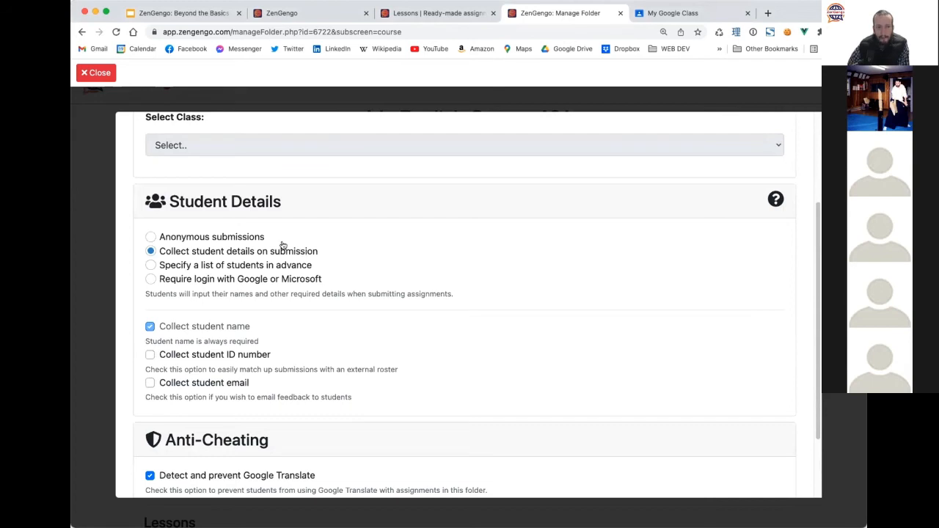
{"action": "left_click", "coordinate": [96, 77]}
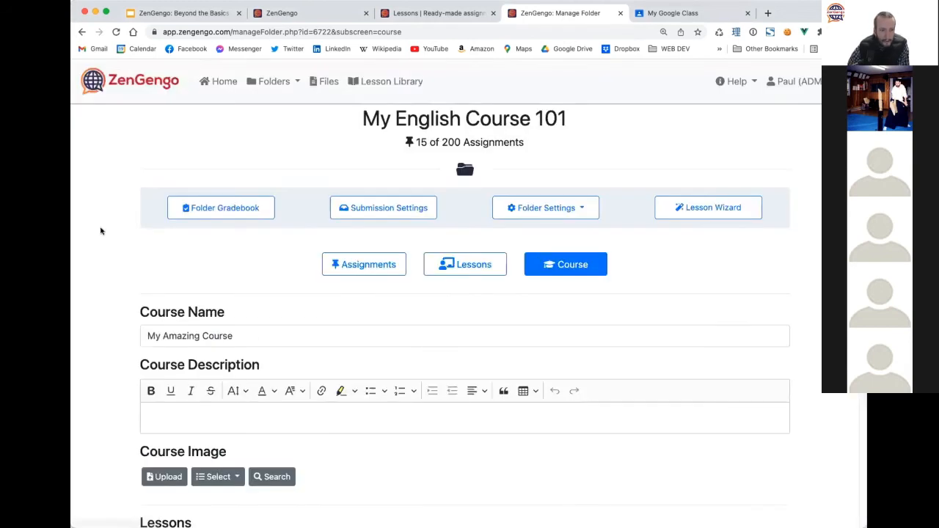
{"action": "scroll", "coordinate": [321, 189], "scroll_direction": "down", "scroll_amount": 3}
{"action": "scroll", "coordinate": [392, 208], "scroll_direction": "up", "scroll_amount": 1}
{"action": "left_click", "coordinate": [465, 182]}
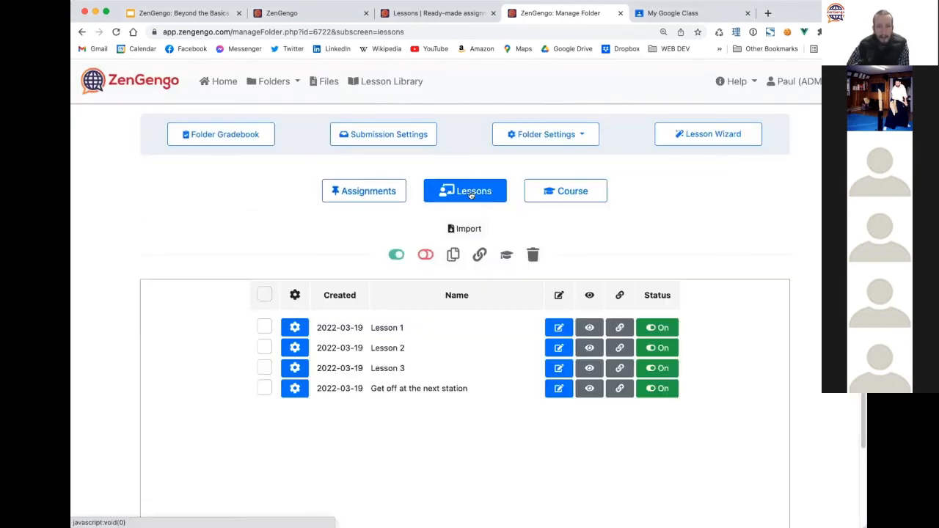
{"action": "scroll", "coordinate": [183, 251], "scroll_direction": "down", "scroll_amount": 2}
{"action": "left_click", "coordinate": [559, 243]}
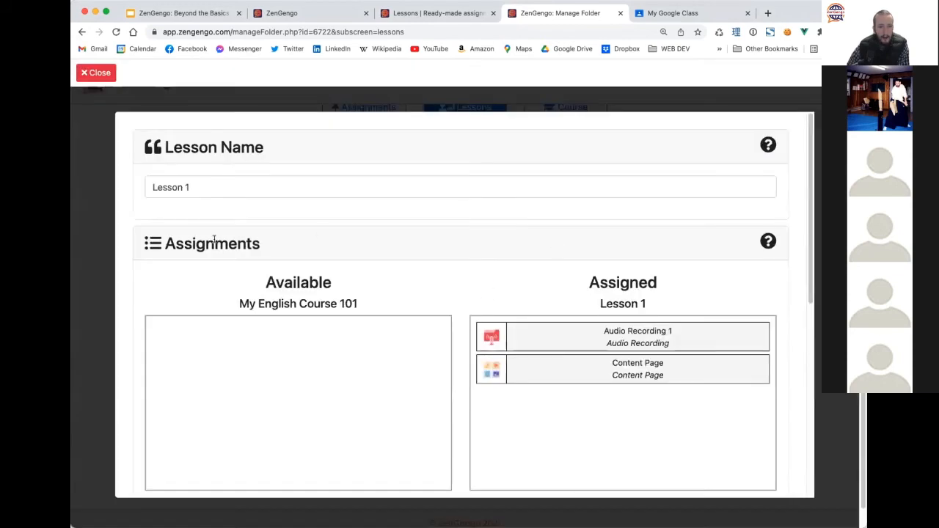
{"action": "scroll", "coordinate": [228, 303], "scroll_direction": "down", "scroll_amount": 6}
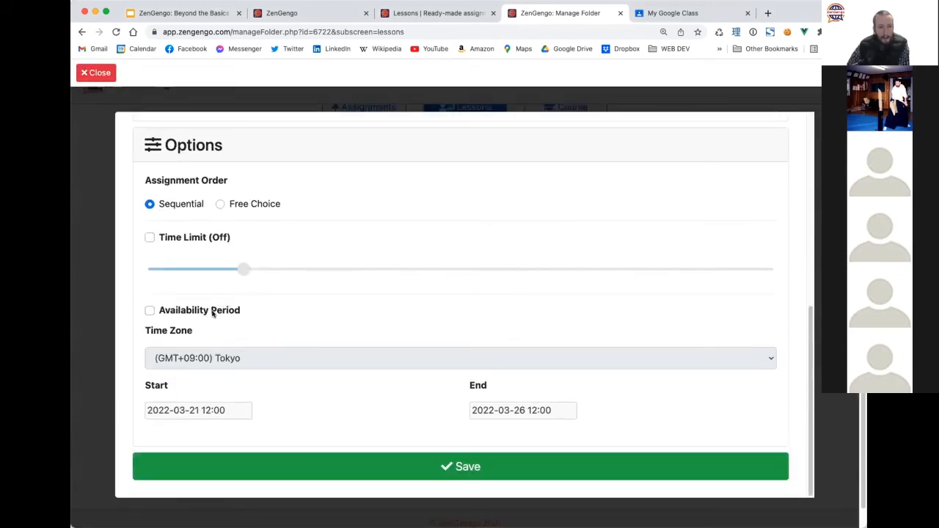
{"action": "left_click", "coordinate": [213, 311]}
{"action": "left_click", "coordinate": [502, 455]}
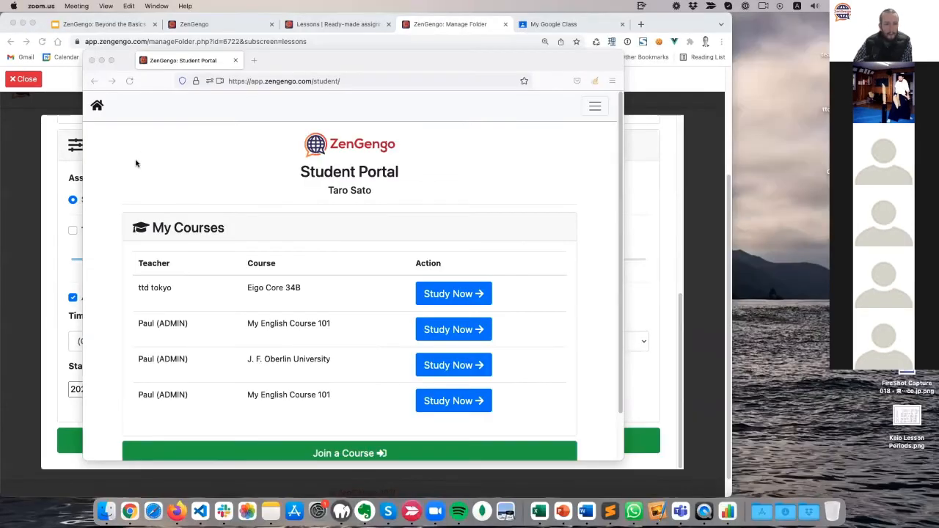
{"action": "left_click", "coordinate": [138, 159]}
{"action": "scroll", "coordinate": [145, 242], "scroll_direction": "down", "scroll_amount": 2}
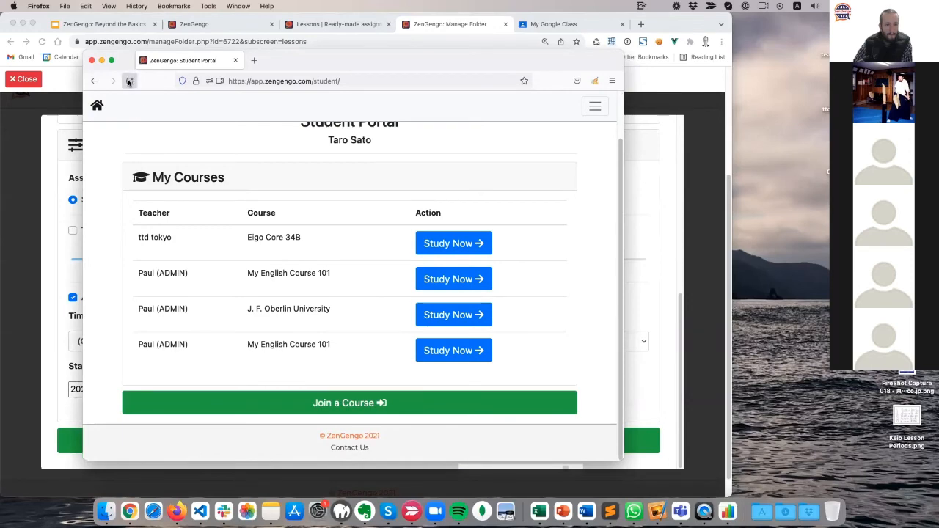
Open My Amazing Course as a student to check Lesson 1's open and close dates.
{"action": "left_click", "coordinate": [454, 358]}
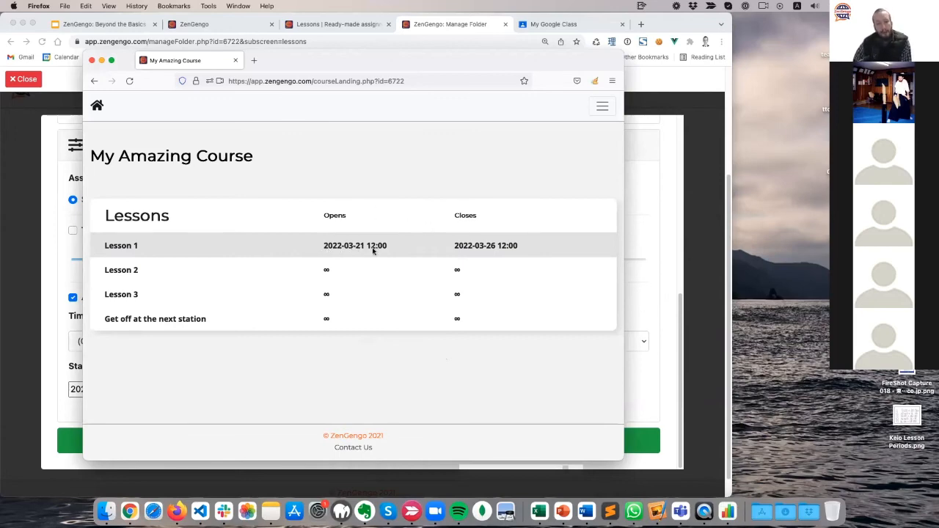
{"action": "left_click", "coordinate": [52, 203]}
{"action": "left_click", "coordinate": [29, 80]}
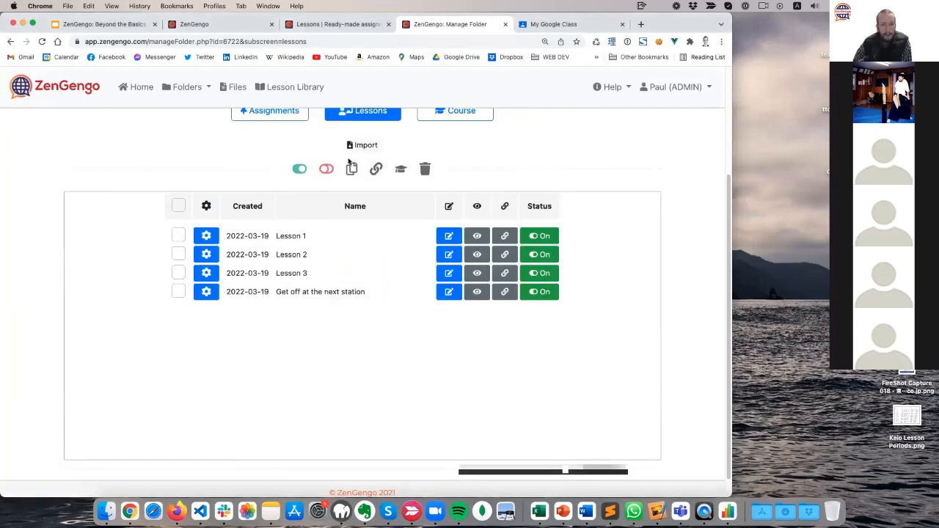
{"action": "left_click", "coordinate": [446, 116]}
{"action": "scroll", "coordinate": [212, 263], "scroll_direction": "down", "scroll_amount": 5}
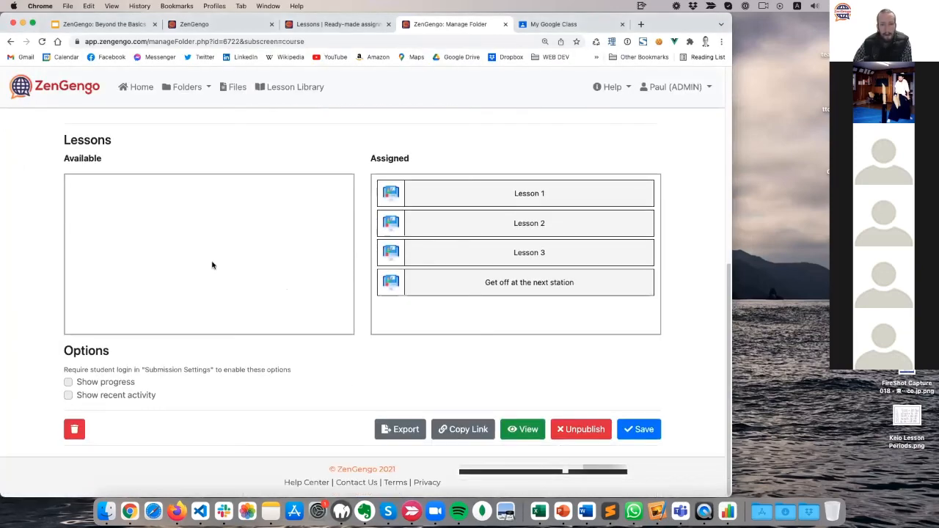
{"action": "left_click", "coordinate": [176, 511]}
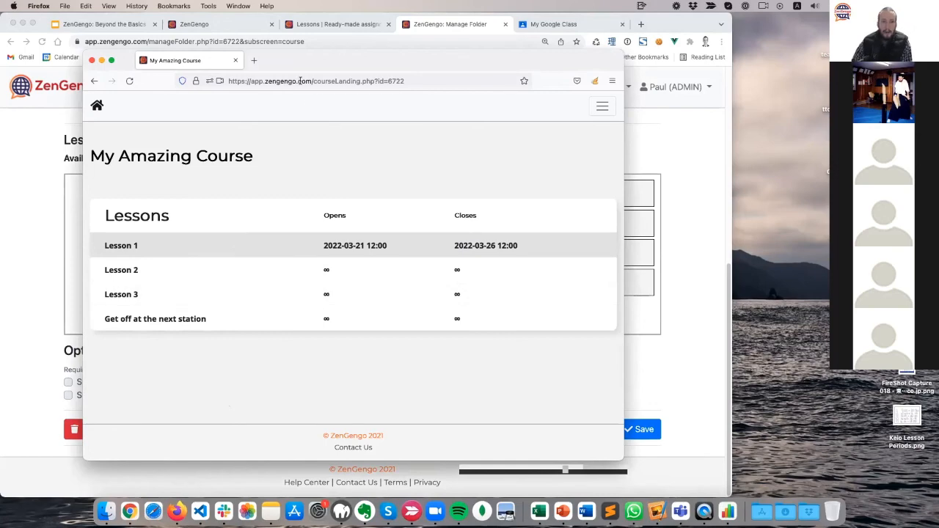
Copy My Amazing Course's shareable link again from the course settings.
{"action": "left_click", "coordinate": [31, 221]}
{"action": "left_click", "coordinate": [463, 429]}
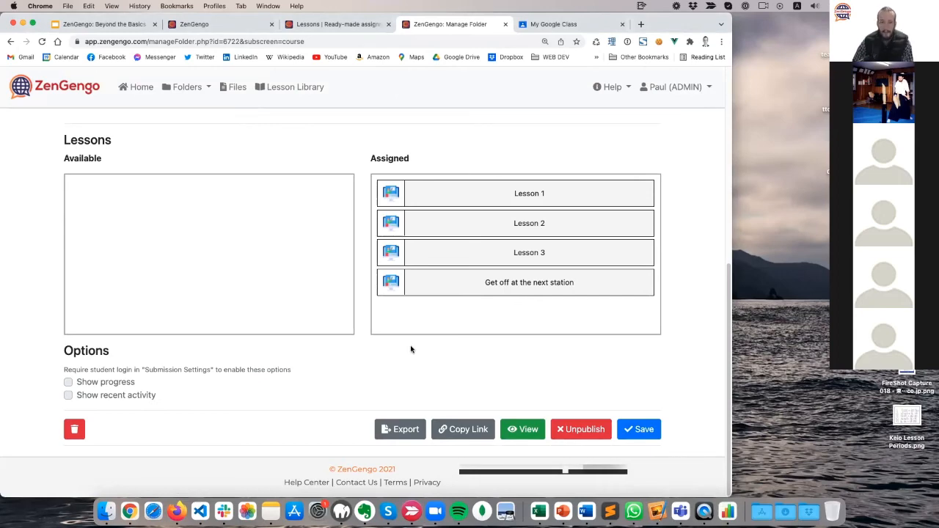
{"action": "scroll", "coordinate": [338, 379], "scroll_direction": "up", "scroll_amount": 5}
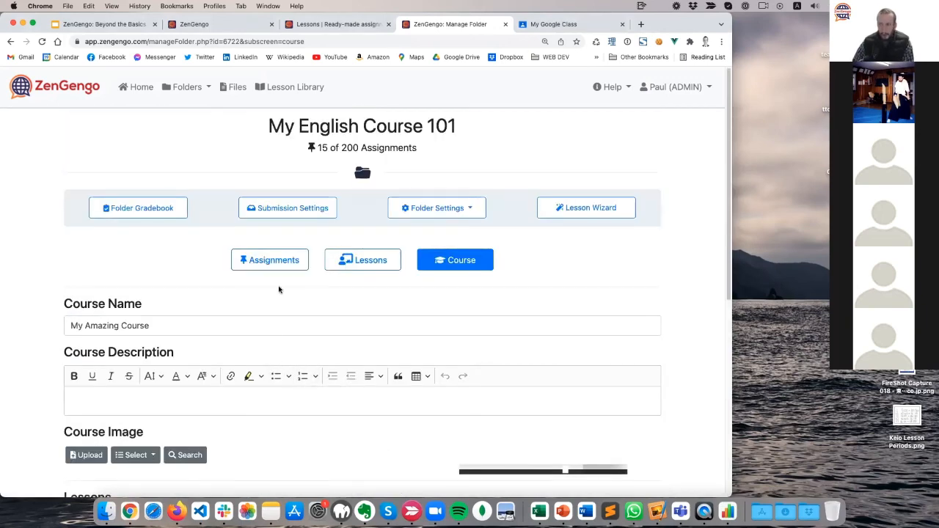
Review the folder's course and submission settings, then copy My Amazing Course's link.
{"action": "left_click", "coordinate": [275, 267]}
{"action": "scroll", "coordinate": [73, 351], "scroll_direction": "down", "scroll_amount": 4}
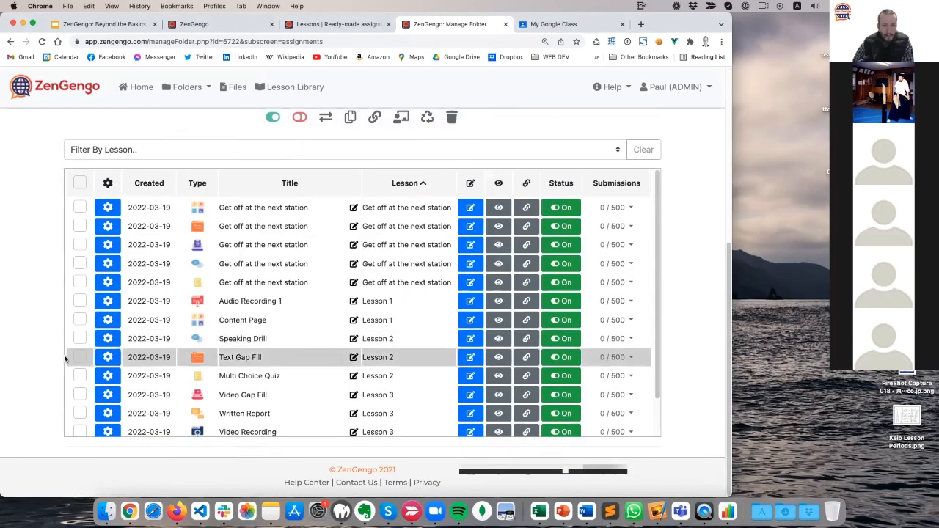
{"action": "scroll", "coordinate": [65, 359], "scroll_direction": "up", "scroll_amount": 4}
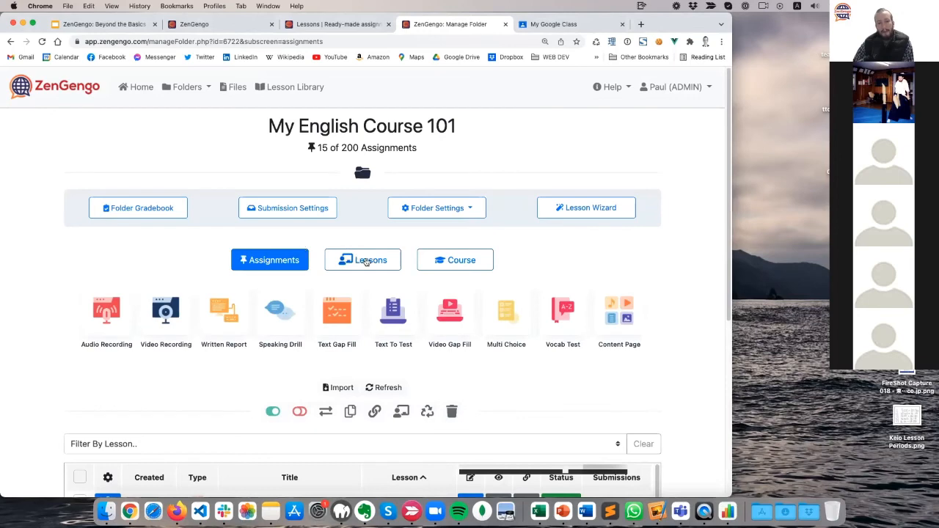
{"action": "left_click", "coordinate": [363, 260]}
{"action": "scroll", "coordinate": [129, 311], "scroll_direction": "down", "scroll_amount": 1}
{"action": "scroll", "coordinate": [130, 310], "scroll_direction": "down", "scroll_amount": 1}
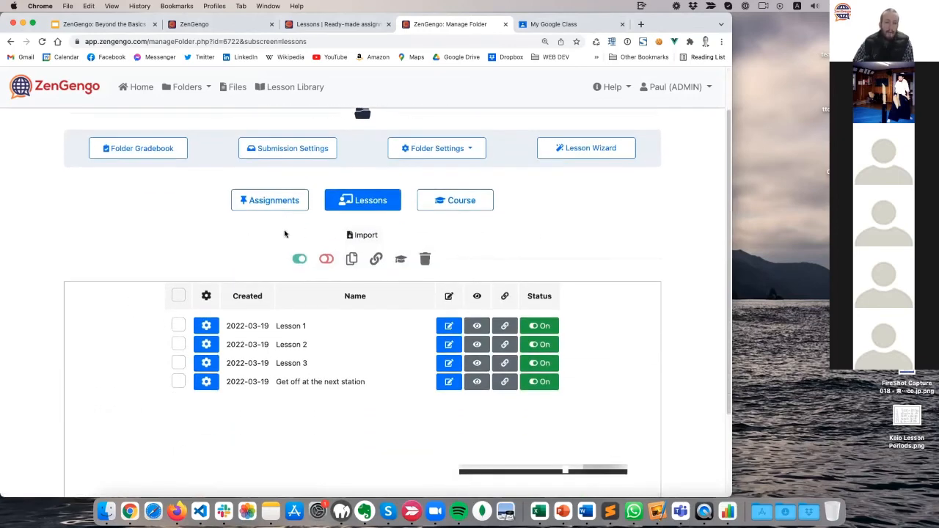
{"action": "left_click", "coordinate": [460, 201]}
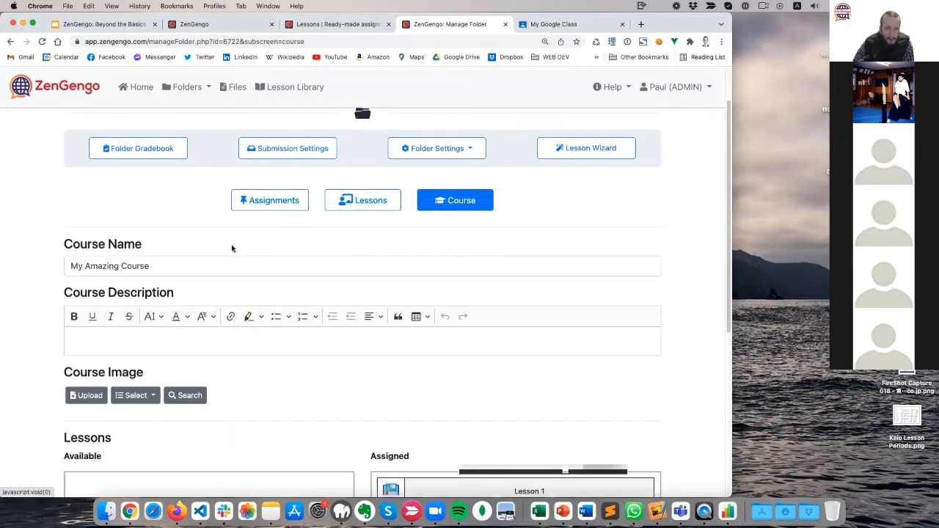
{"action": "left_click", "coordinate": [287, 148]}
{"action": "scroll", "coordinate": [182, 294], "scroll_direction": "down", "scroll_amount": 1}
{"action": "scroll", "coordinate": [182, 295], "scroll_direction": "down", "scroll_amount": 1}
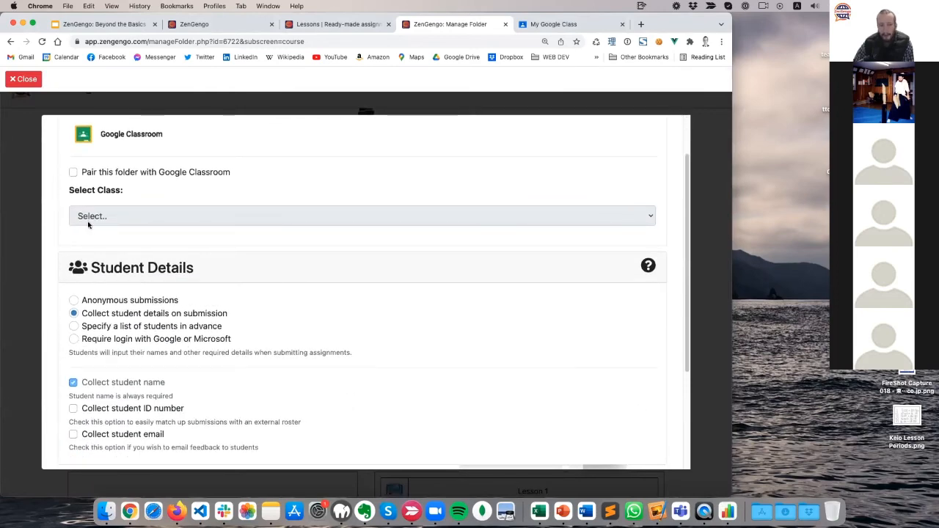
{"action": "left_click", "coordinate": [32, 83]}
{"action": "scroll", "coordinate": [50, 289], "scroll_direction": "down", "scroll_amount": 5}
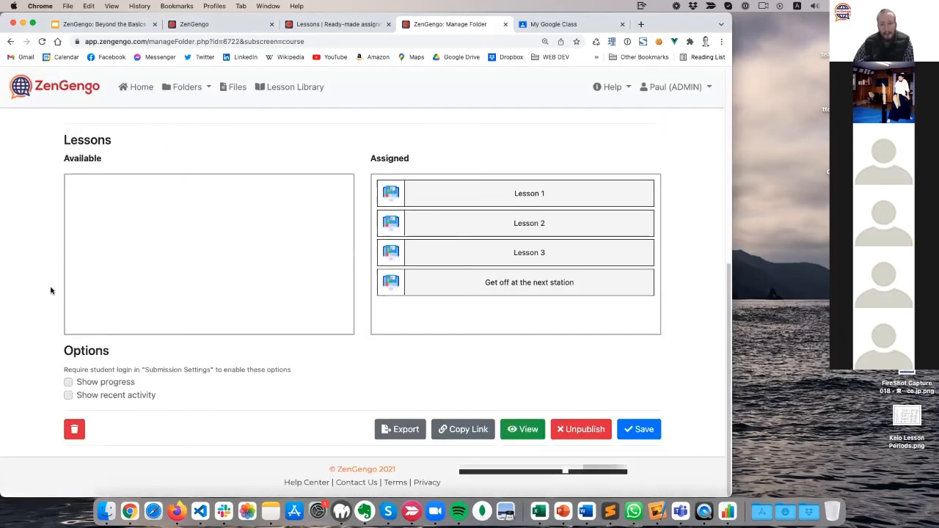
{"action": "left_click", "coordinate": [463, 429]}
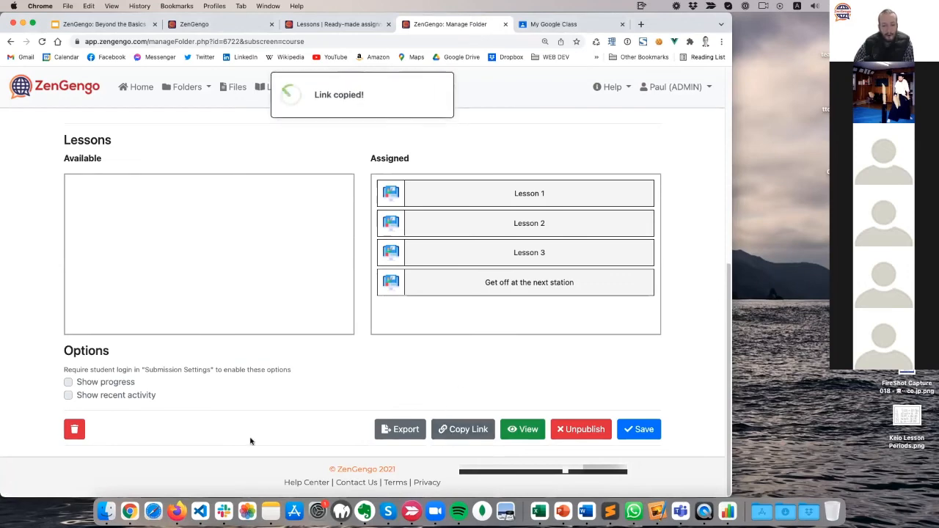
Preview the course landing page in Firefox, then return to the Lesson Library.
{"action": "left_click", "coordinate": [177, 508]}
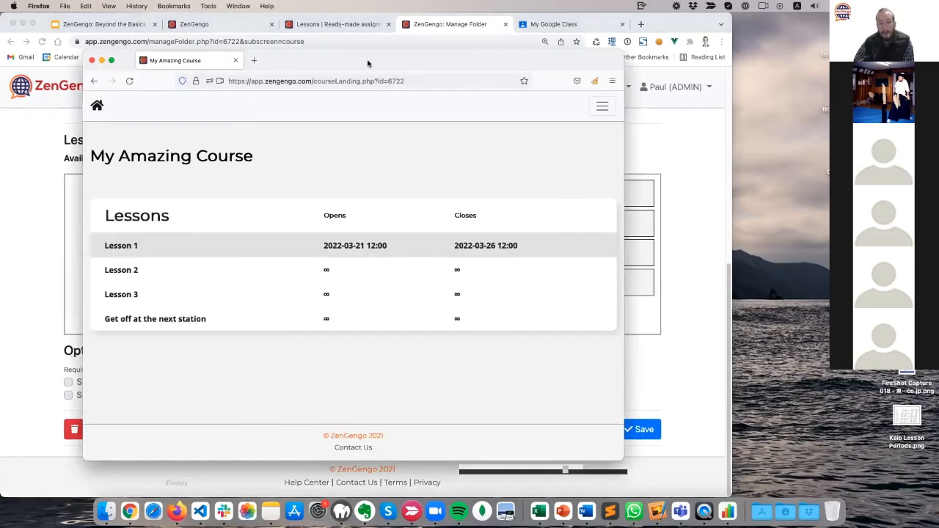
{"action": "left_click_drag", "start_coordinate": [364, 64], "coordinate": [303, 58]}
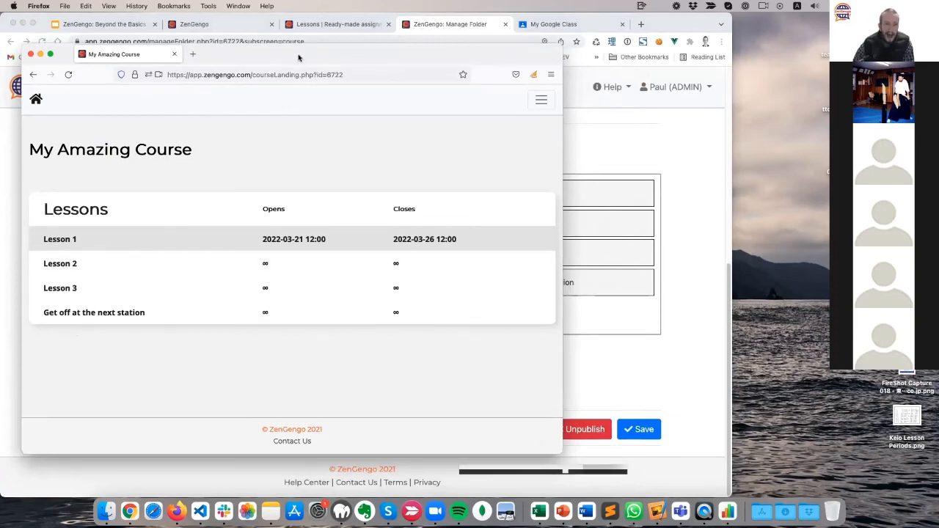
{"action": "left_click_drag", "start_coordinate": [298, 56], "coordinate": [427, 75]}
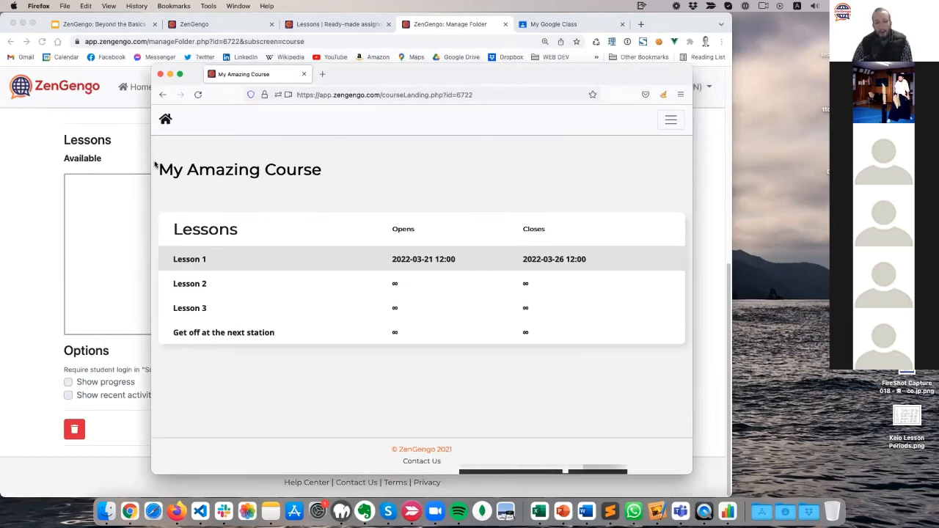
{"action": "left_click", "coordinate": [2, 220]}
{"action": "left_click", "coordinate": [295, 25]}
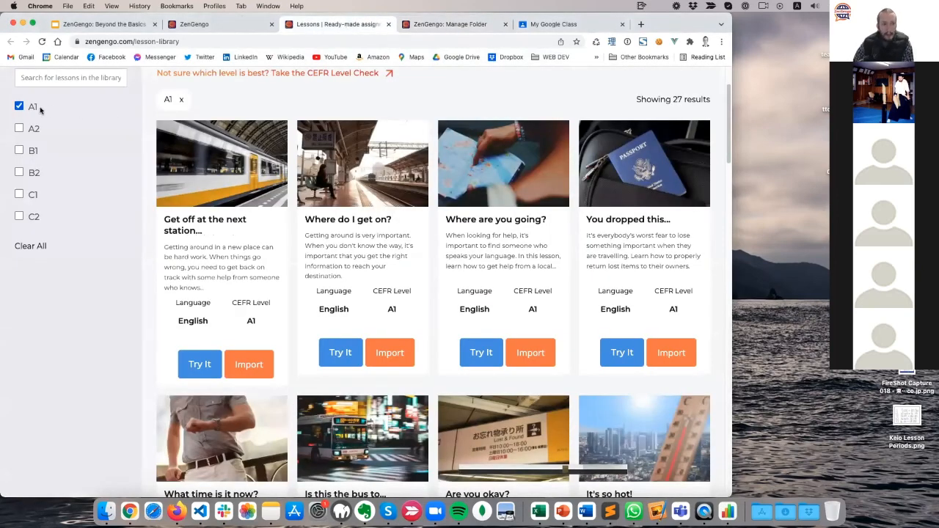
Remove the A1 level filter so all 100 lessons are listed, then return to the dashboard.
{"action": "mouse_move", "coordinate": [732, 96]}
{"action": "left_mouse_down"}
{"action": "mouse_move", "coordinate": [733, 130]}
{"action": "mouse_move", "coordinate": [749, 126]}
{"action": "mouse_move", "coordinate": [749, 74]}
{"action": "mouse_move", "coordinate": [728, 220]}
{"action": "mouse_move", "coordinate": [728, 454]}
{"action": "mouse_move", "coordinate": [728, 93]}
{"action": "left_mouse_up"}
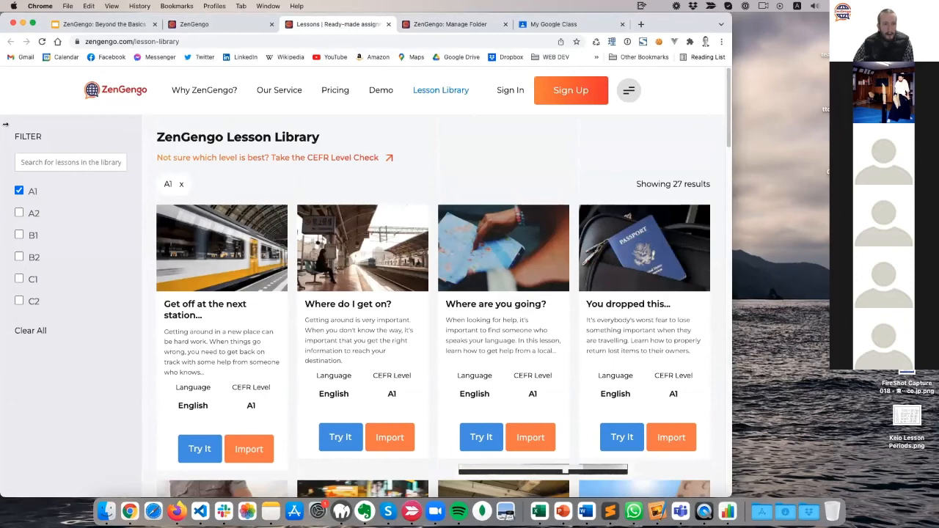
{"action": "left_click", "coordinate": [30, 192]}
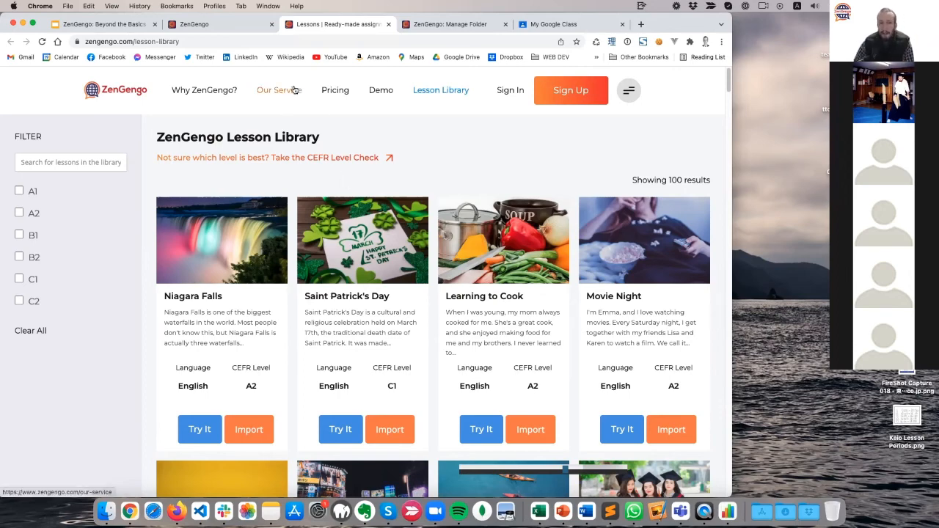
{"action": "left_click", "coordinate": [216, 24]}
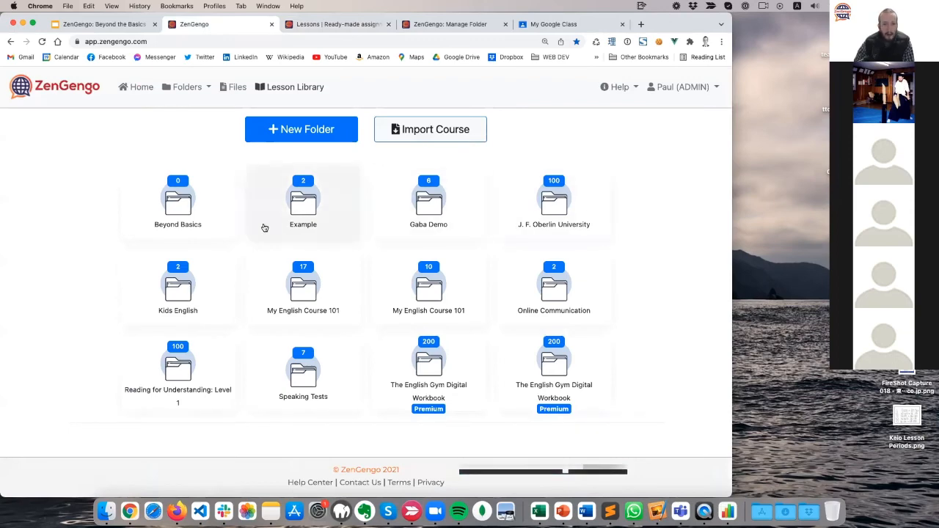
Open My English Course 101's lessons and export Lesson 1's share code.
{"action": "left_click", "coordinate": [400, 309]}
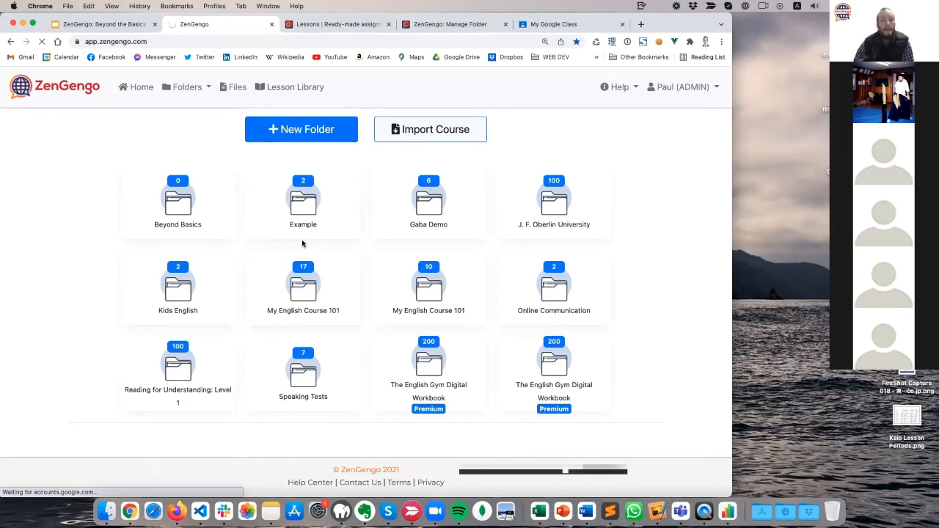
{"action": "scroll", "coordinate": [22, 325], "scroll_direction": "down", "scroll_amount": 5}
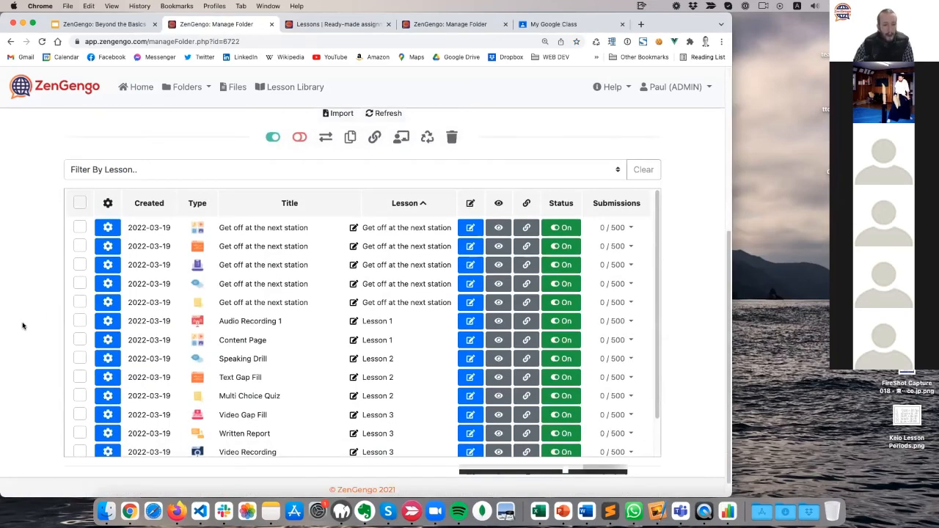
{"action": "scroll", "coordinate": [22, 321], "scroll_direction": "up", "scroll_amount": 5}
{"action": "left_click", "coordinate": [332, 205]}
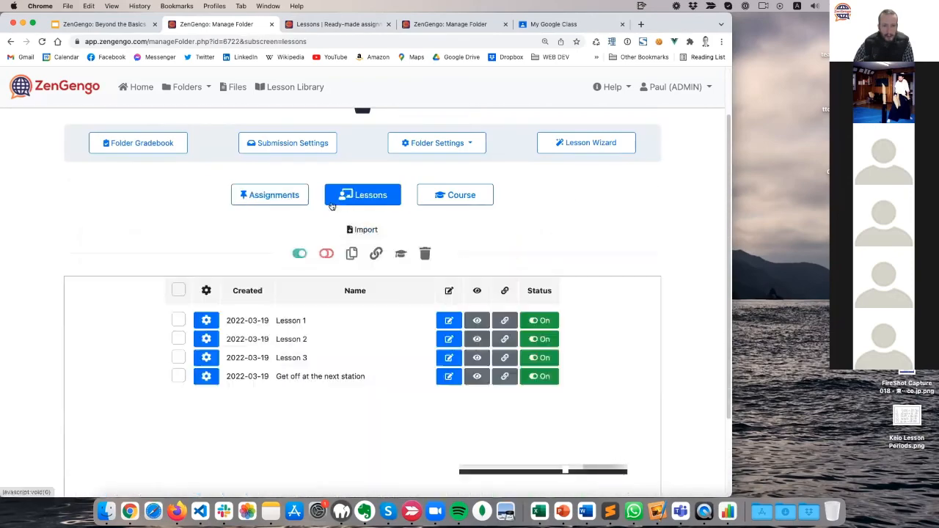
{"action": "scroll", "coordinate": [147, 270], "scroll_direction": "down", "scroll_amount": 2}
{"action": "left_click", "coordinate": [216, 254]}
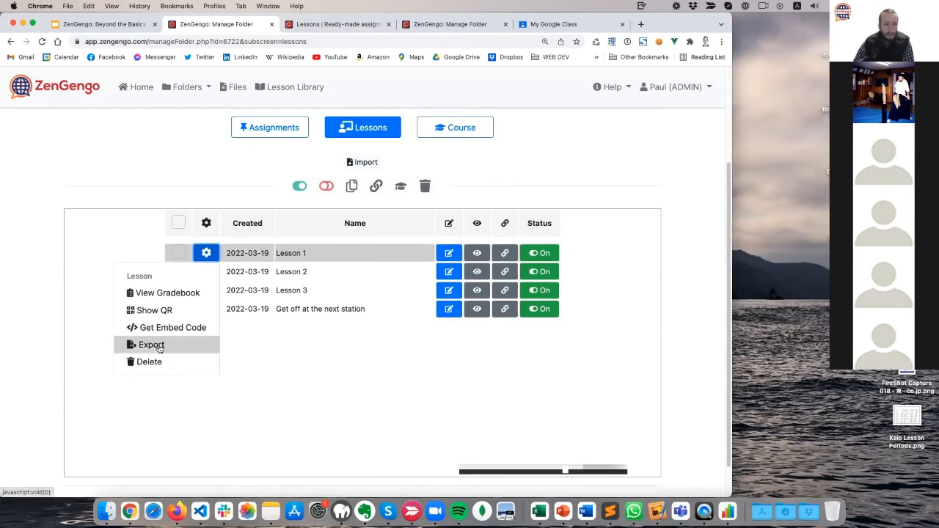
{"action": "left_click", "coordinate": [158, 346]}
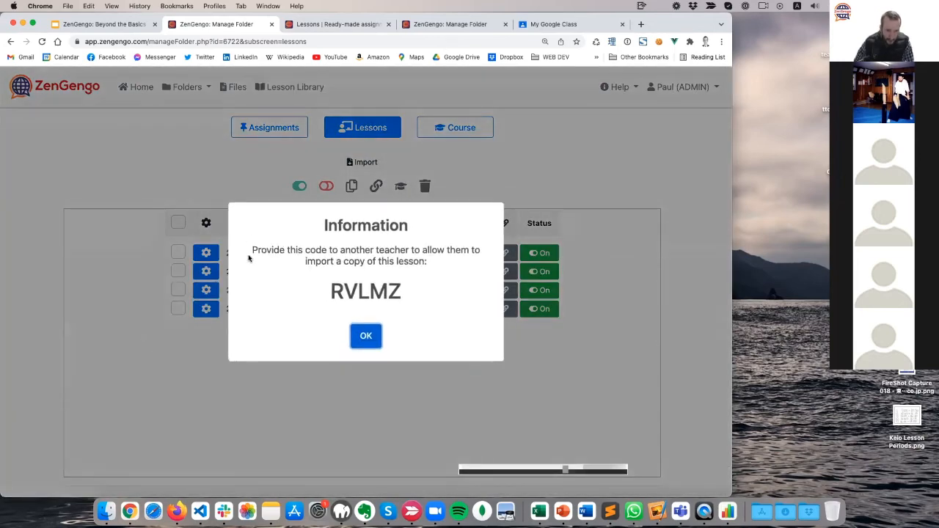
{"action": "left_click_drag", "start_coordinate": [251, 250], "coordinate": [434, 260]}
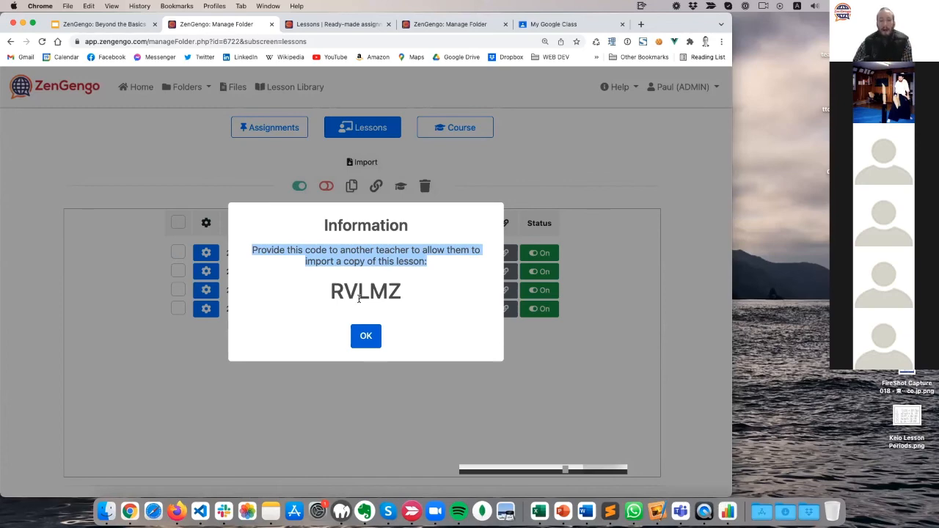
{"action": "left_click", "coordinate": [365, 335]}
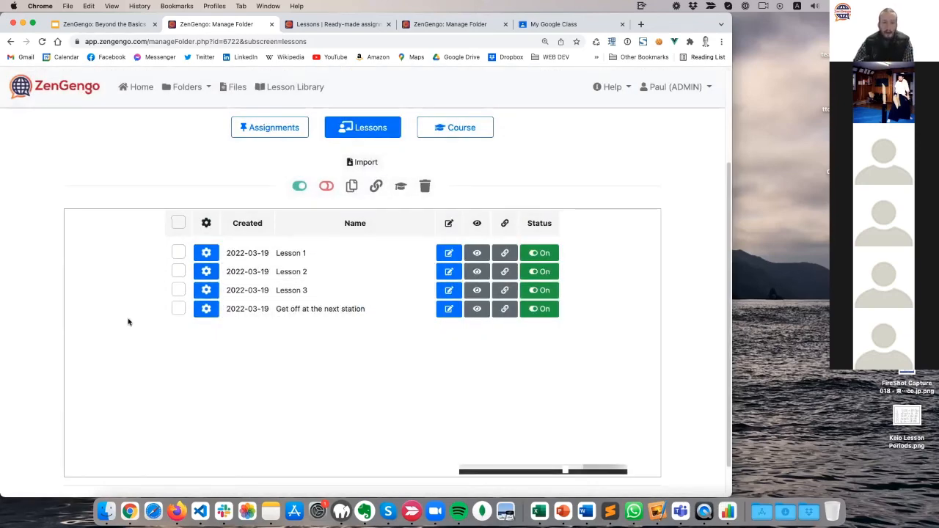
Export Lesson 2's share code for other teachers.
{"action": "scroll", "coordinate": [117, 320], "scroll_direction": "up", "scroll_amount": 2}
{"action": "left_click", "coordinate": [206, 338]}
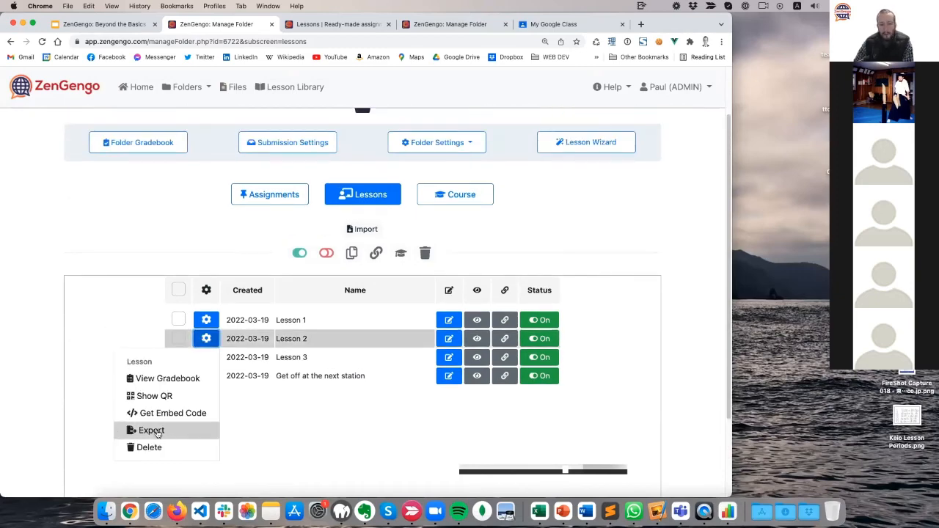
{"action": "left_click", "coordinate": [129, 431]}
{"action": "left_click", "coordinate": [352, 343]}
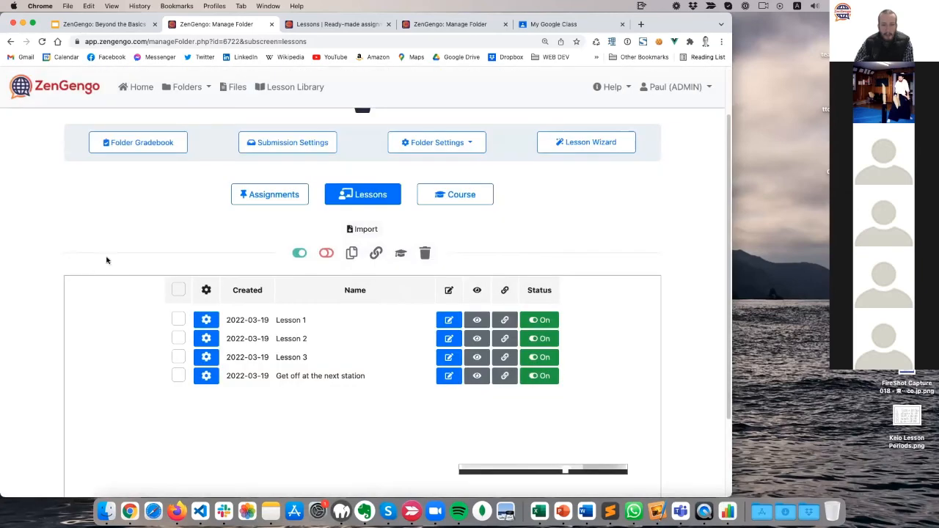
Try importing a lesson by code, cancel it, and show the course settings.
{"action": "left_click", "coordinate": [356, 232]}
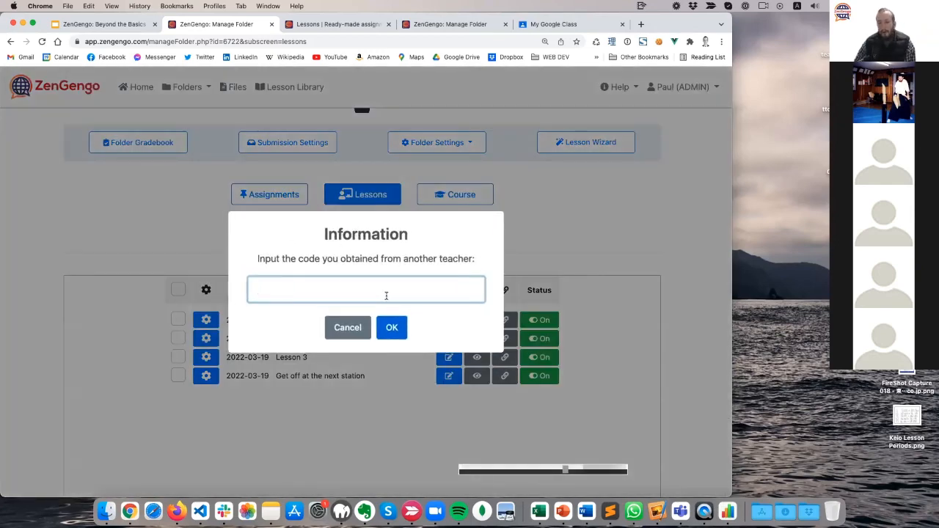
{"action": "left_click", "coordinate": [344, 328]}
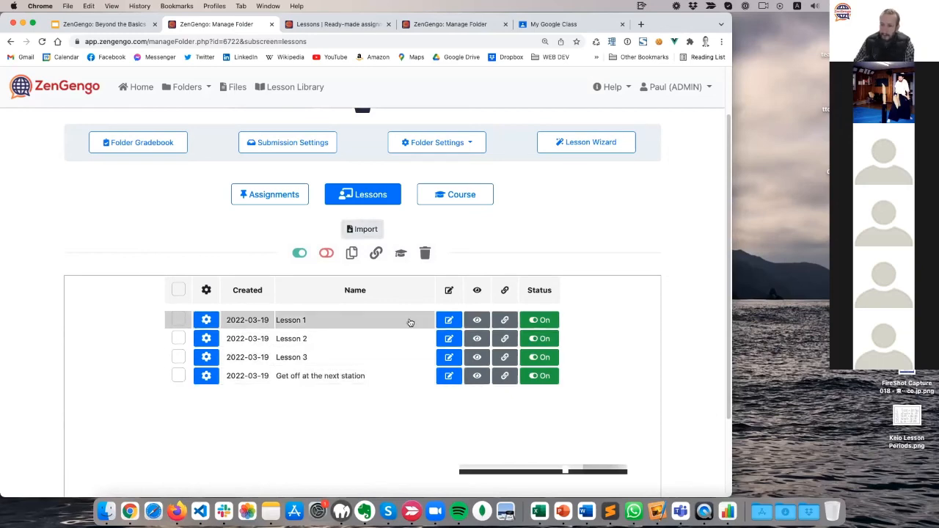
{"action": "left_click", "coordinate": [463, 195]}
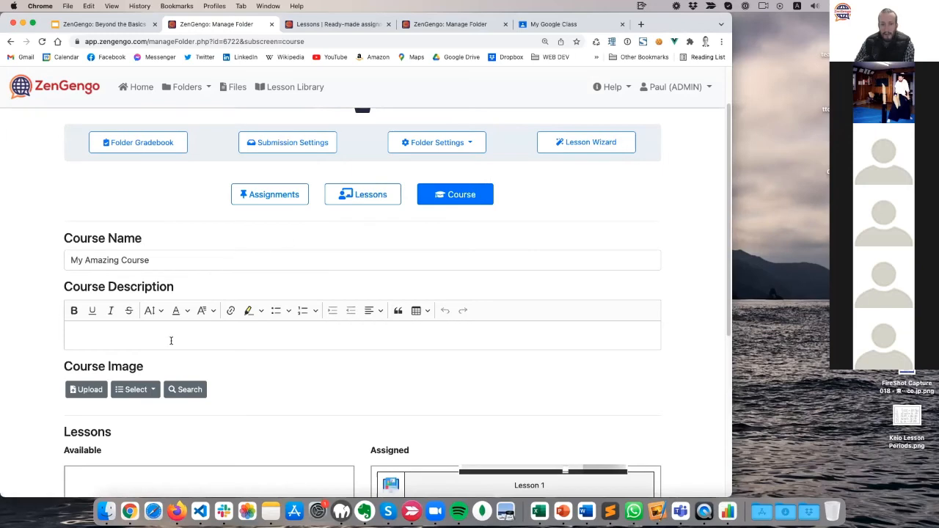
Export My Amazing Course's share code, dismiss the message, and stop the Zoom screen share.
{"action": "scroll", "coordinate": [170, 340], "scroll_direction": "down", "scroll_amount": 5}
{"action": "left_click", "coordinate": [389, 433]}
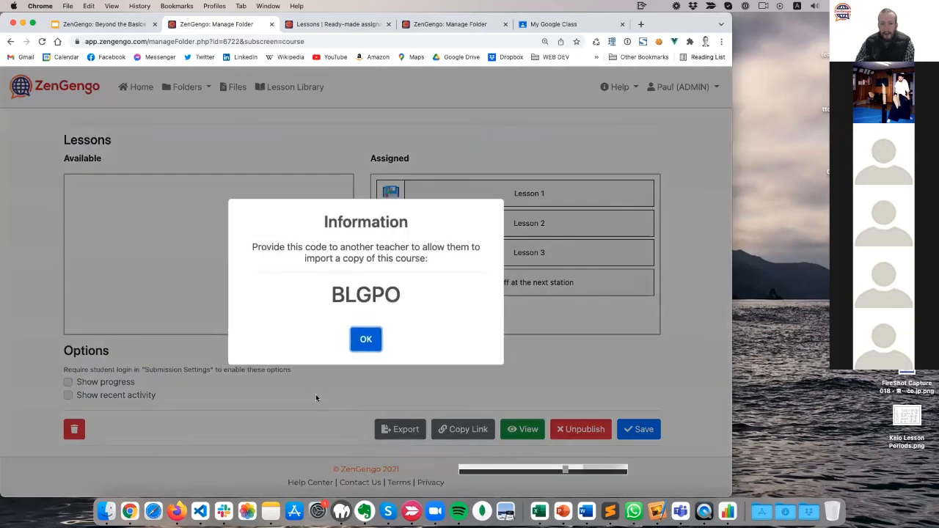
{"action": "left_click", "coordinate": [366, 340]}
{"action": "scroll", "coordinate": [293, 377], "scroll_direction": "up", "scroll_amount": 5}
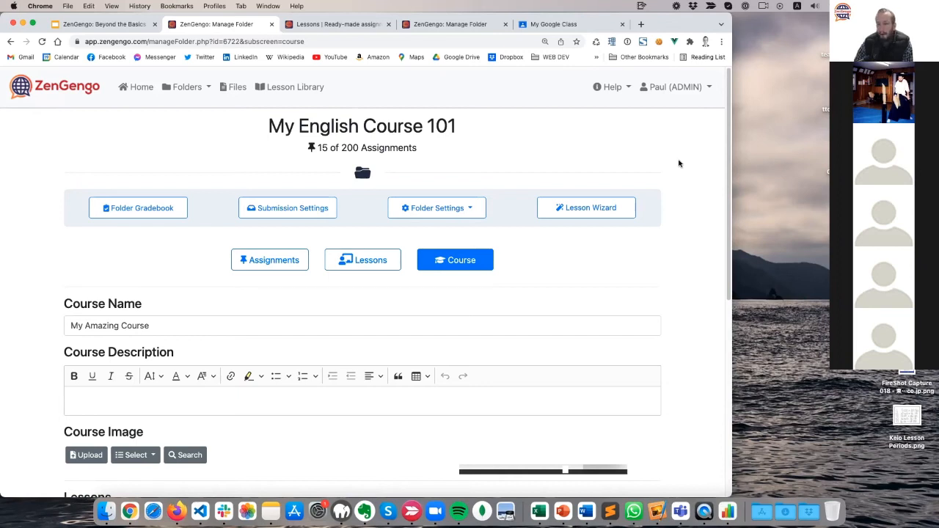
{"action": "left_click", "coordinate": [604, 470]}
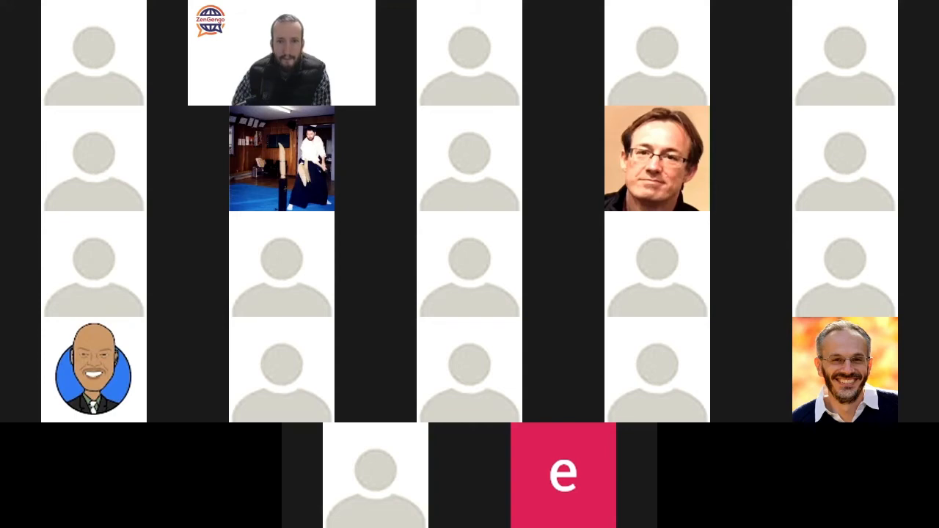